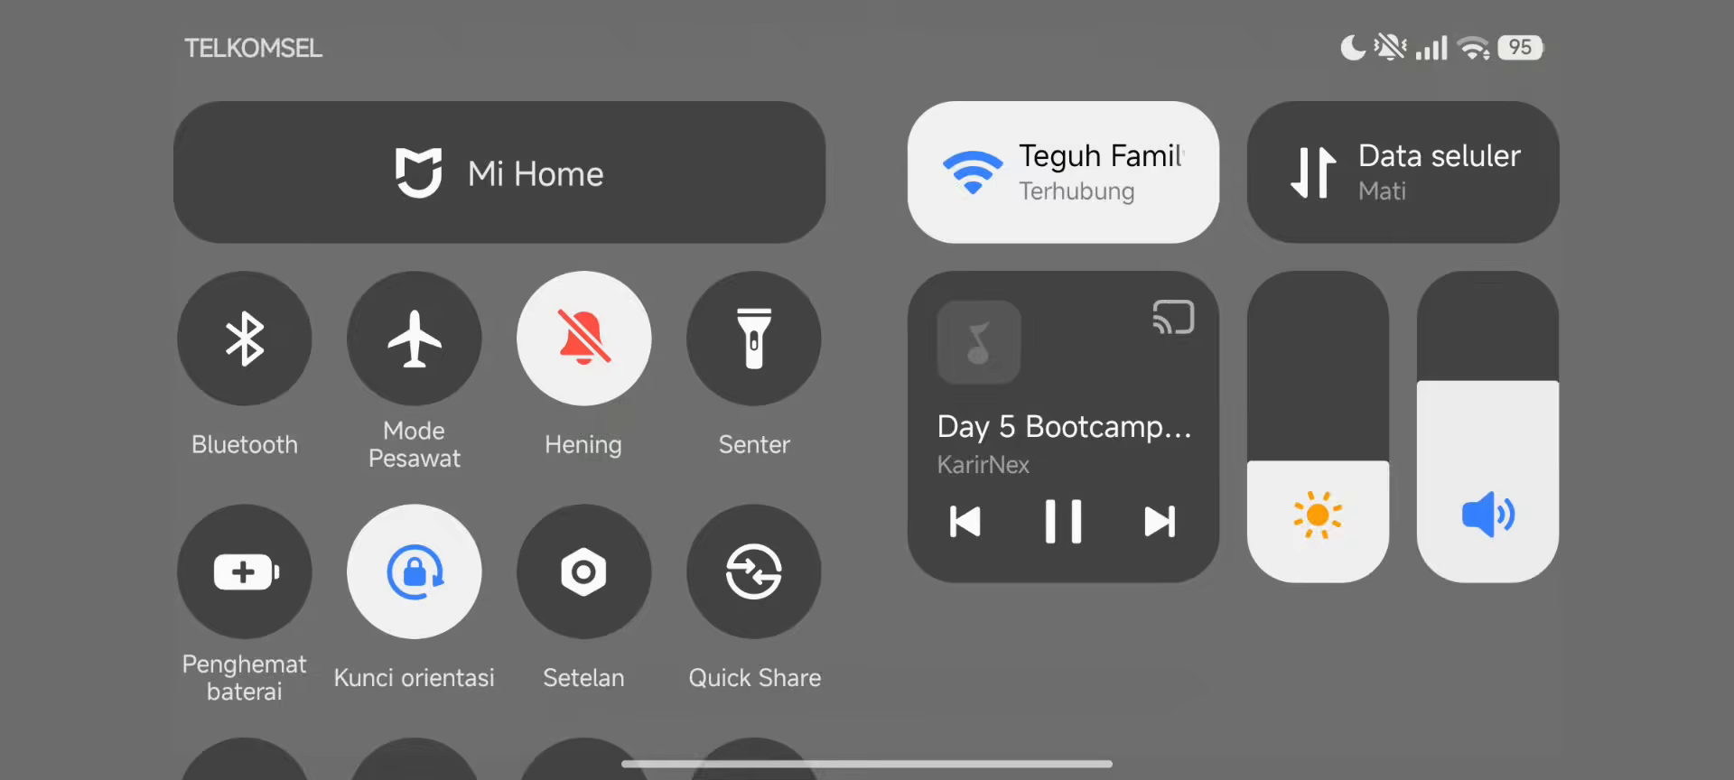
- Push the Android brightness slider higher and return to the fullscreen lesson video
click(1318, 673)
click(867, 389)
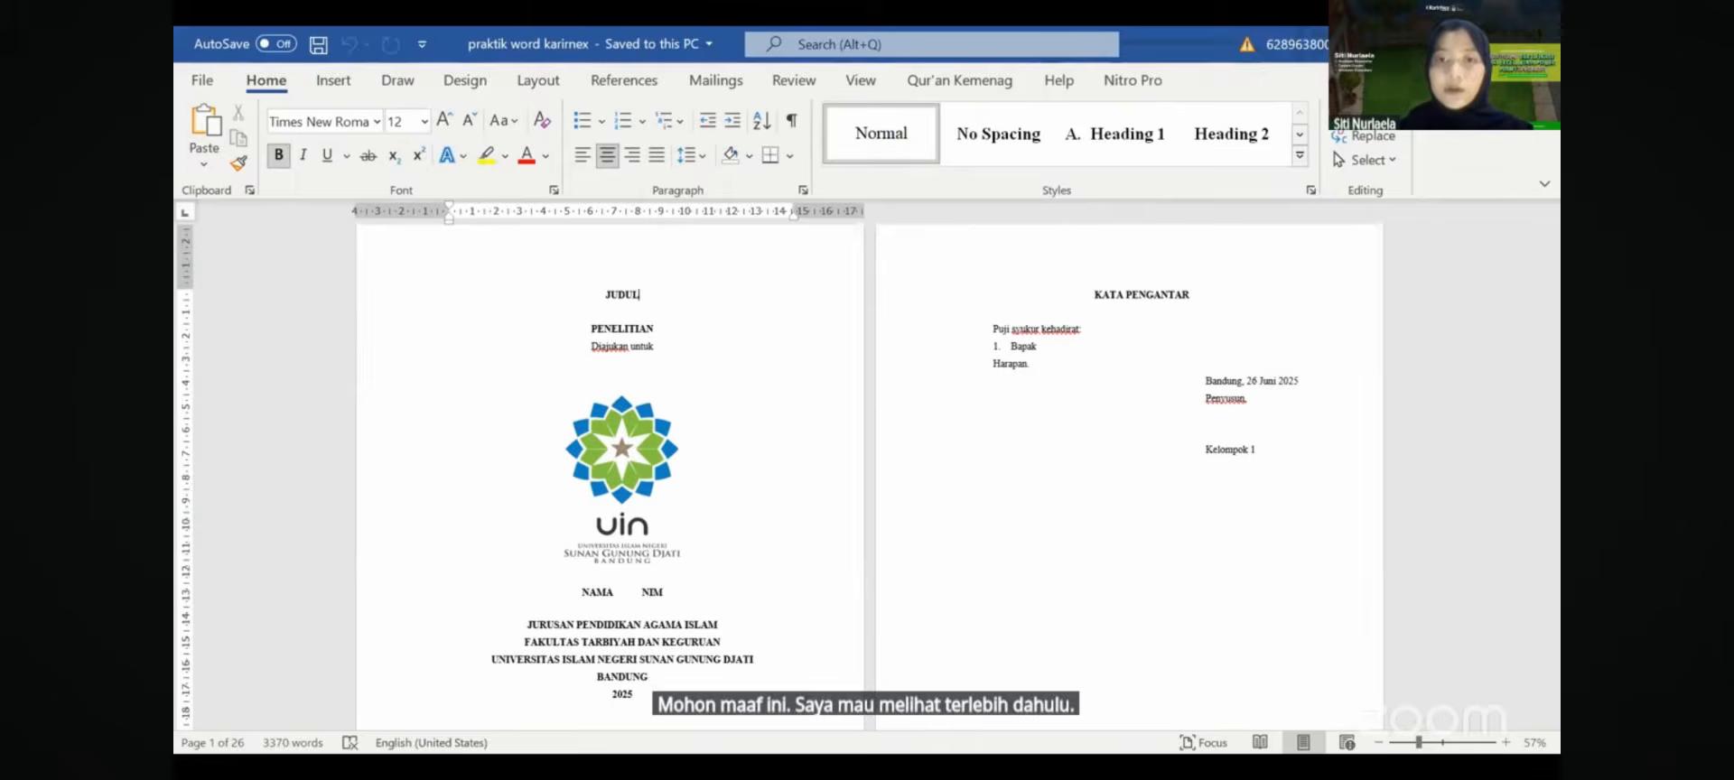
- Select the cover title words JUDUL and PENELITIAN to review their font and size
double_click(622, 295)
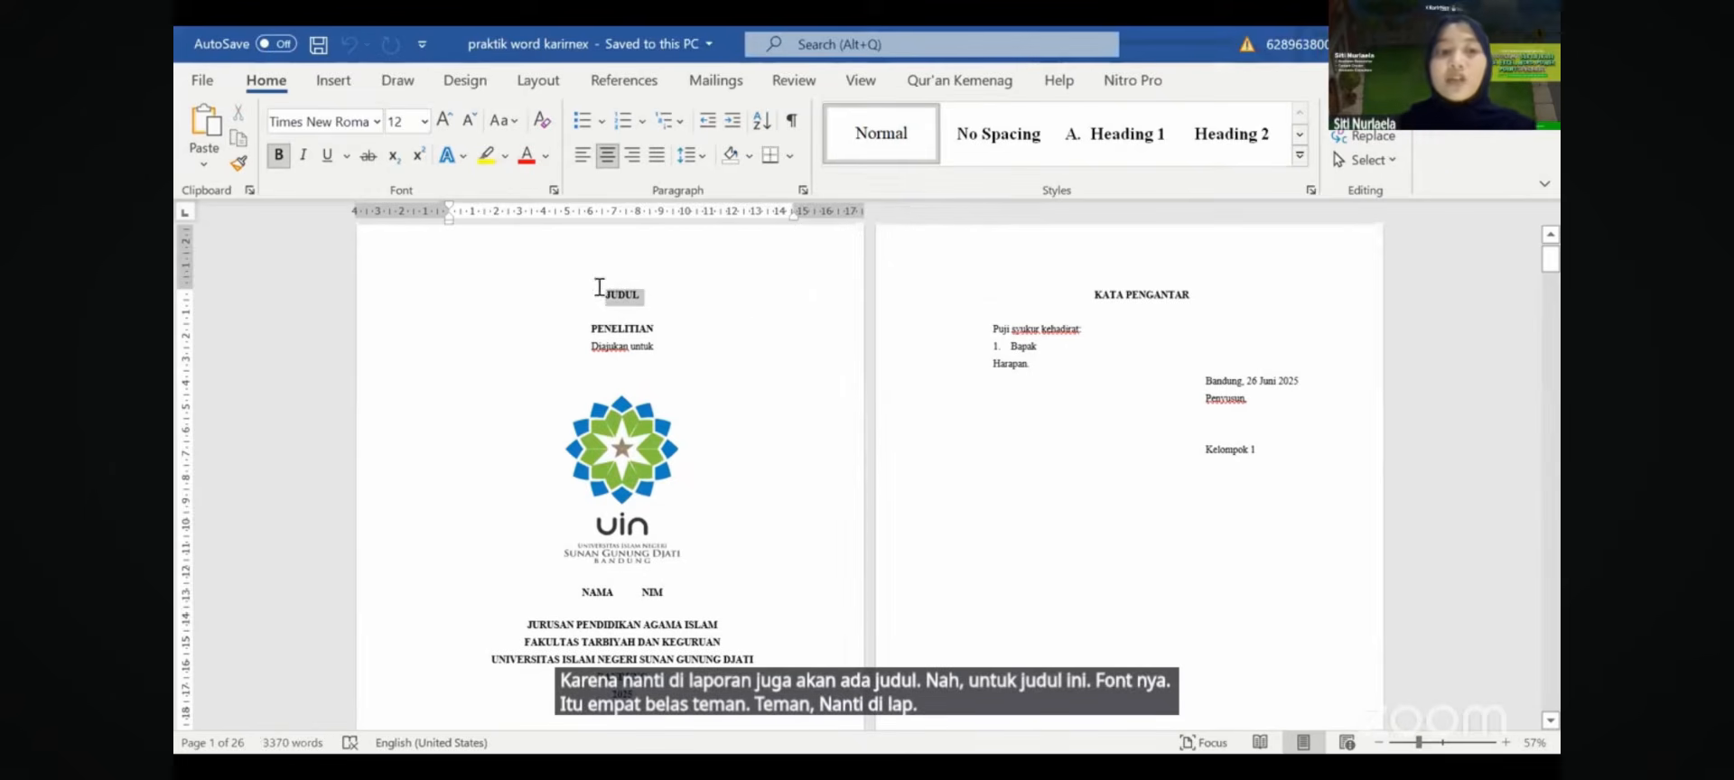
click(593, 329)
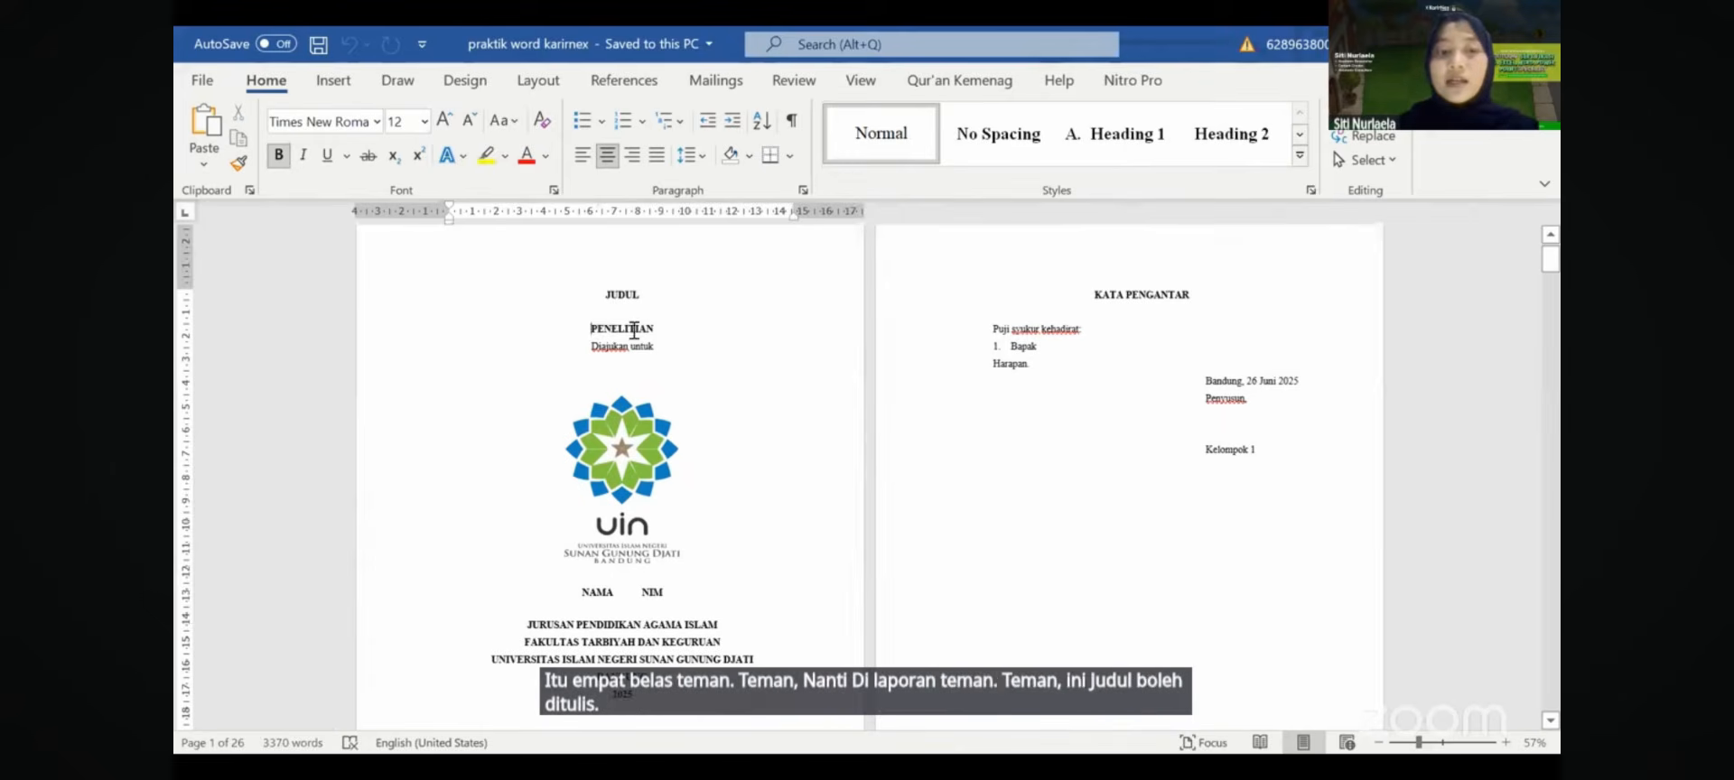
drag(634, 330, 655, 334)
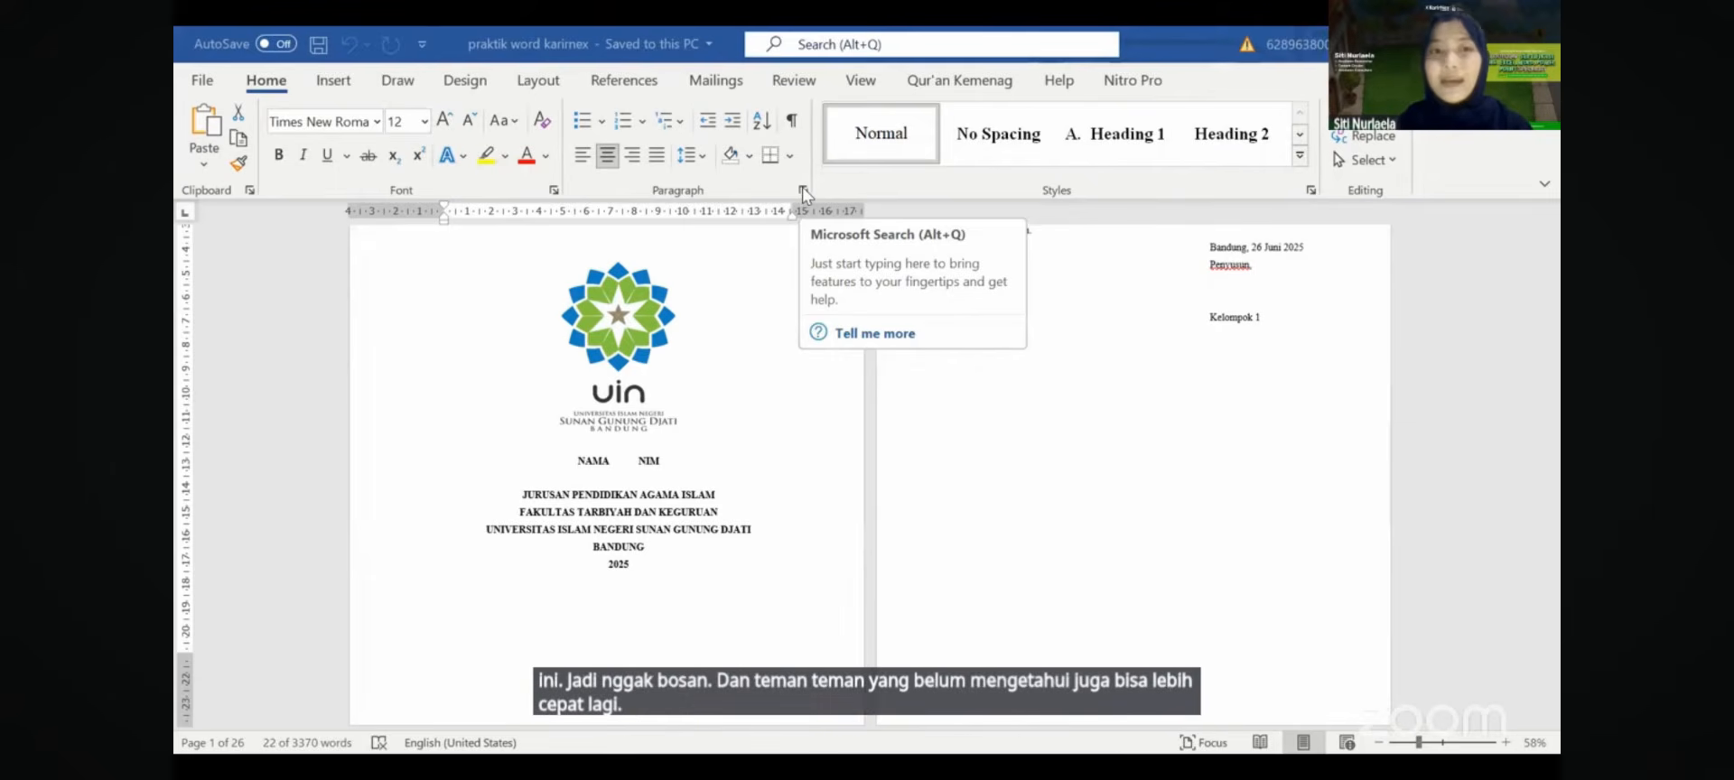
- Verify the cover text's 1.5 line spacing, then scroll up to the KATA PENGANTAR page
click(802, 187)
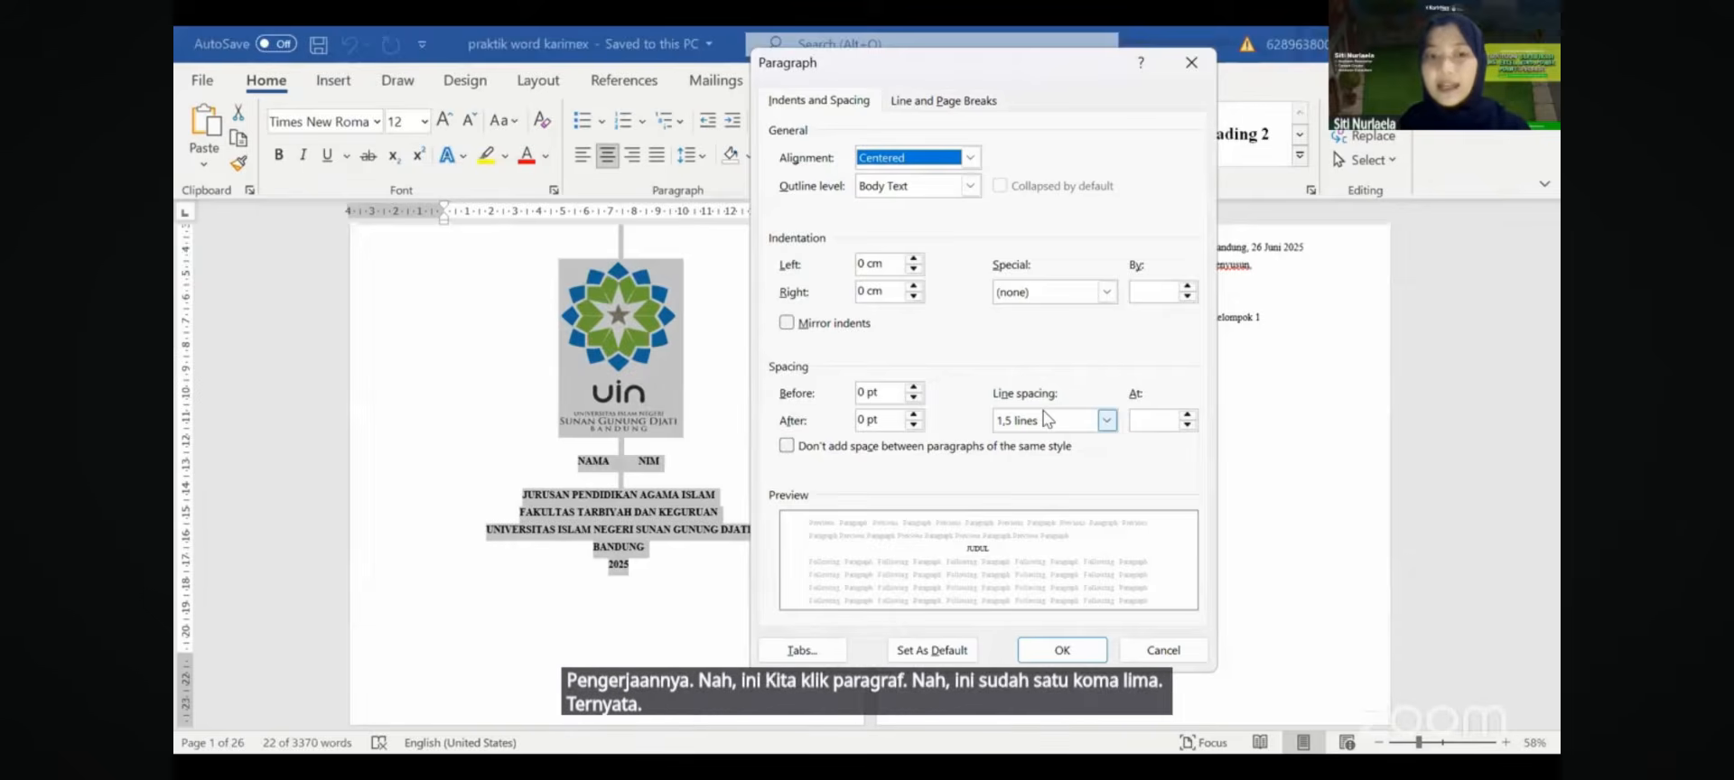
key(Escape)
click(731, 380)
scroll(731, 383, up, 2)
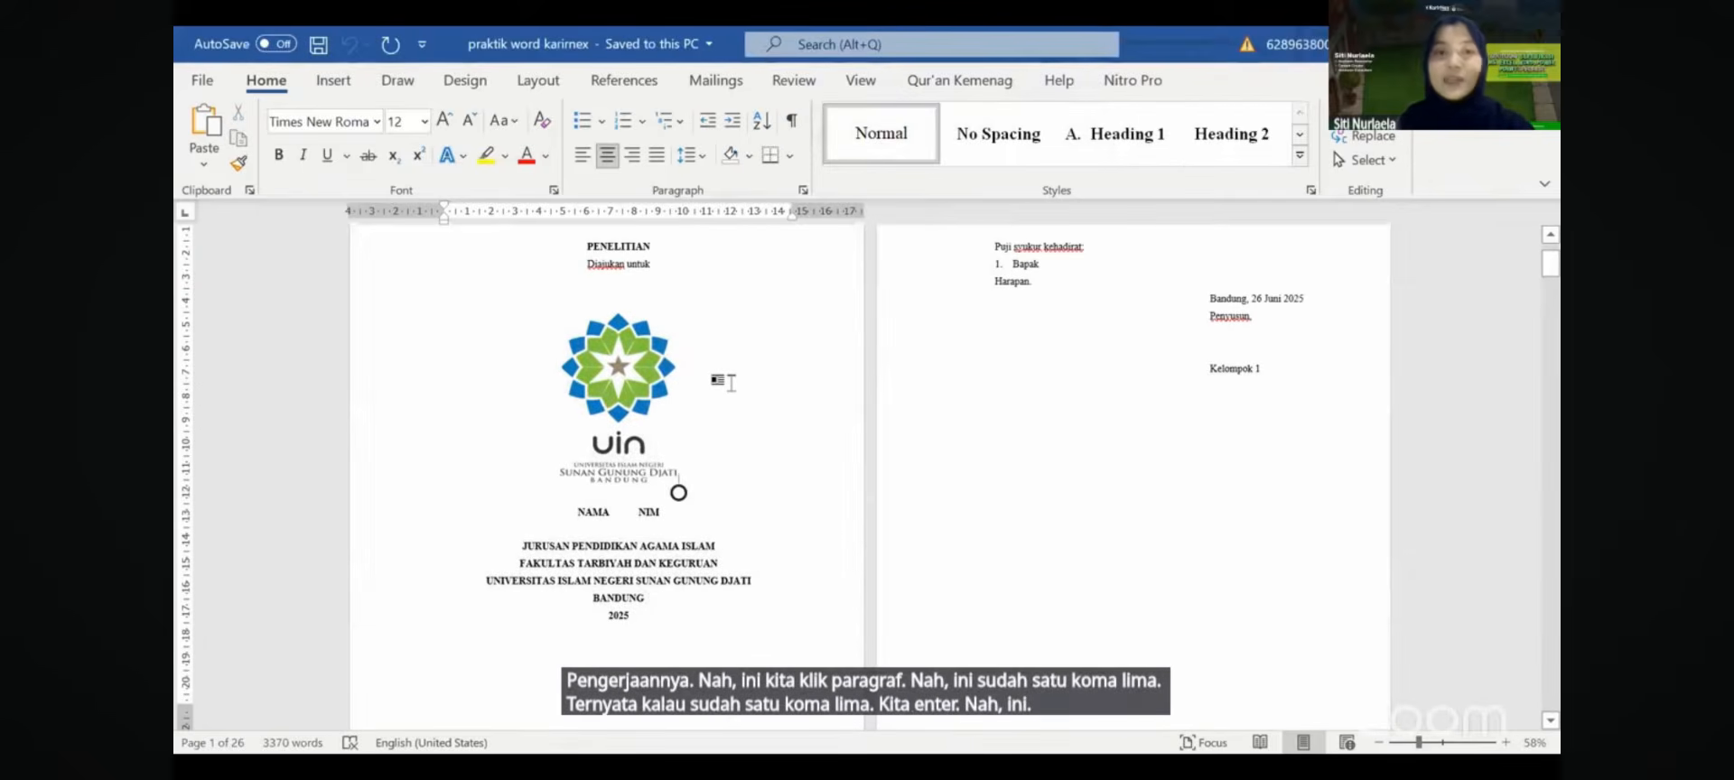
scroll(984, 384, up, 3)
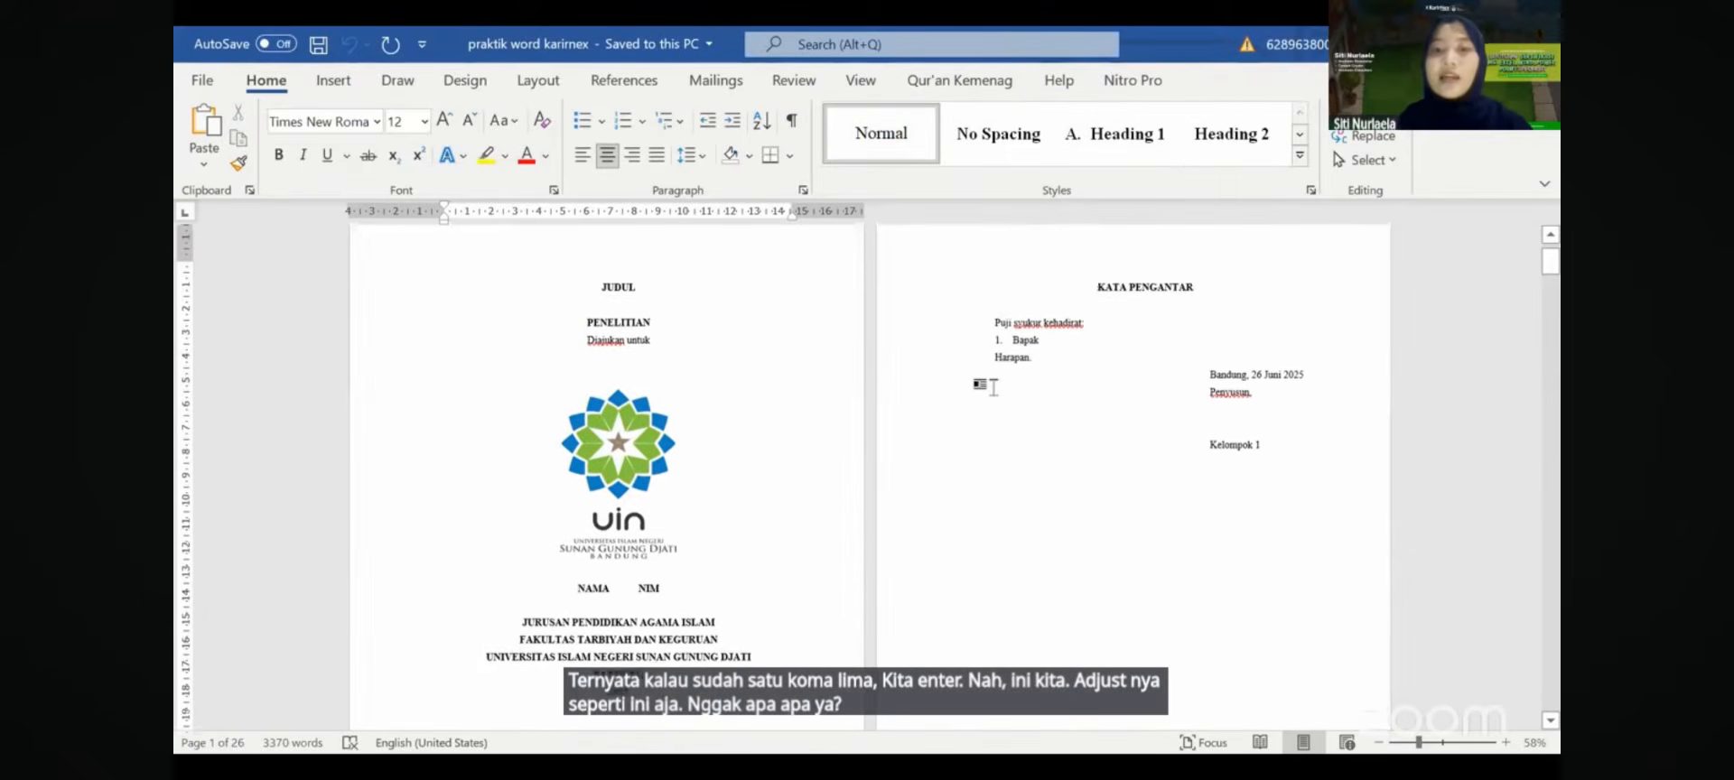
scroll(994, 386, up, 3)
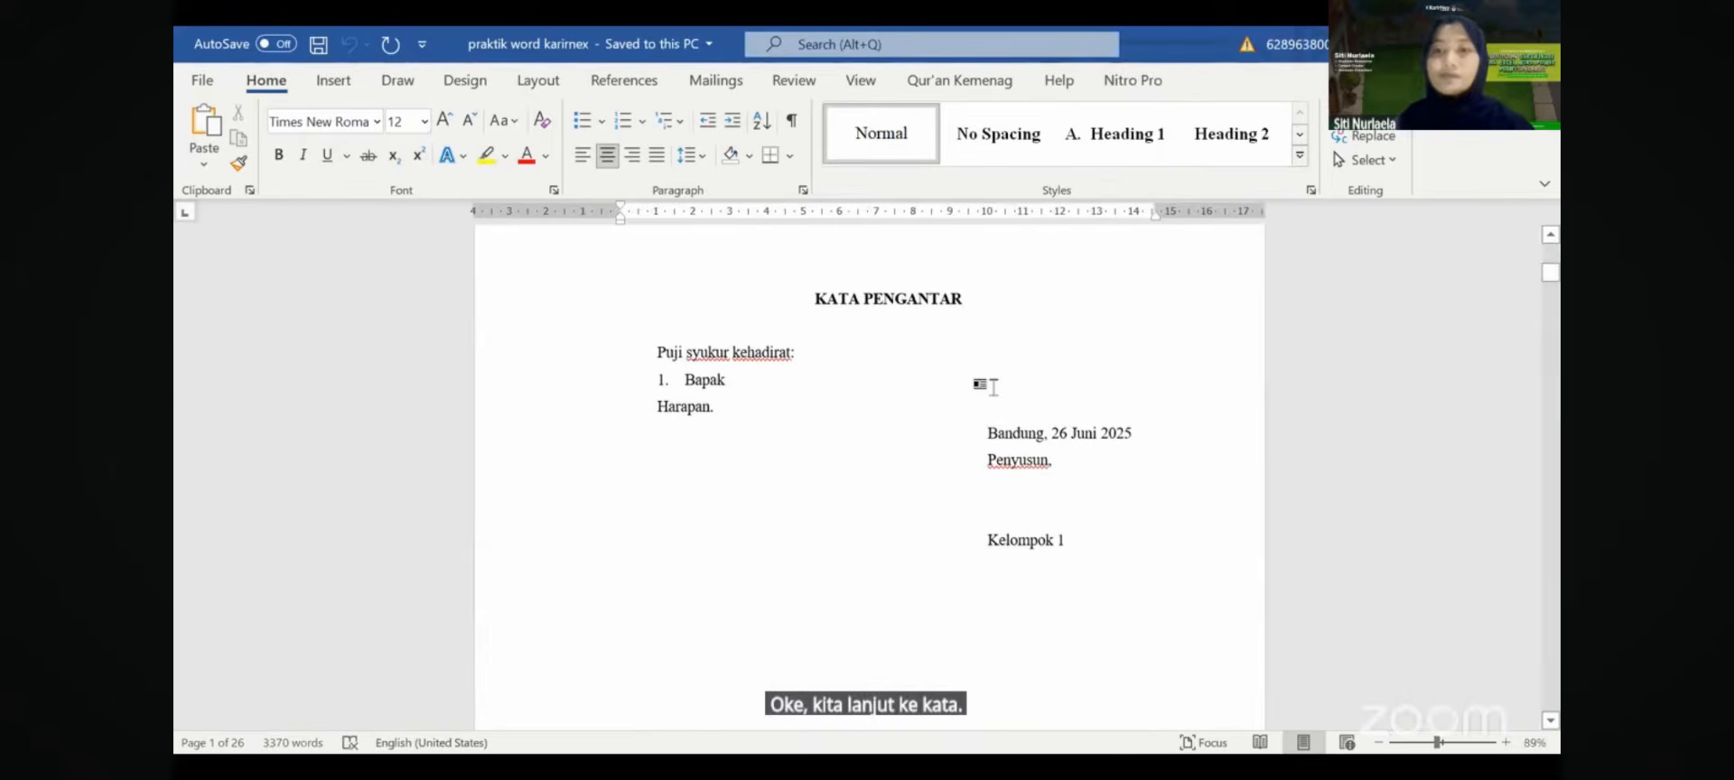
- Apply Heading 1 to KATA PENGANTAR and delete its automatic 'A.' number
click(812, 390)
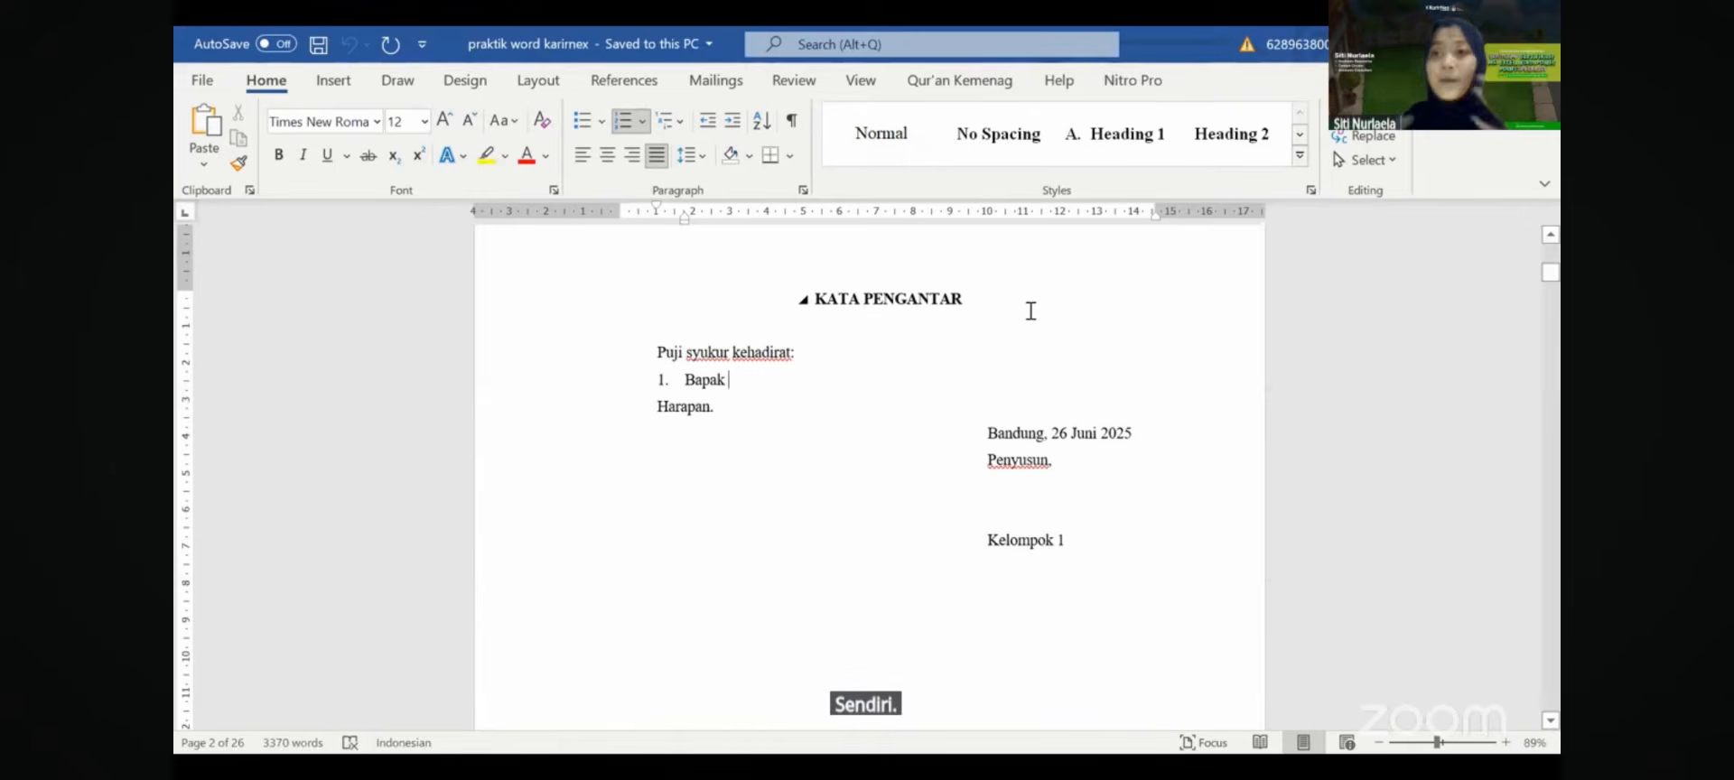
click(978, 302)
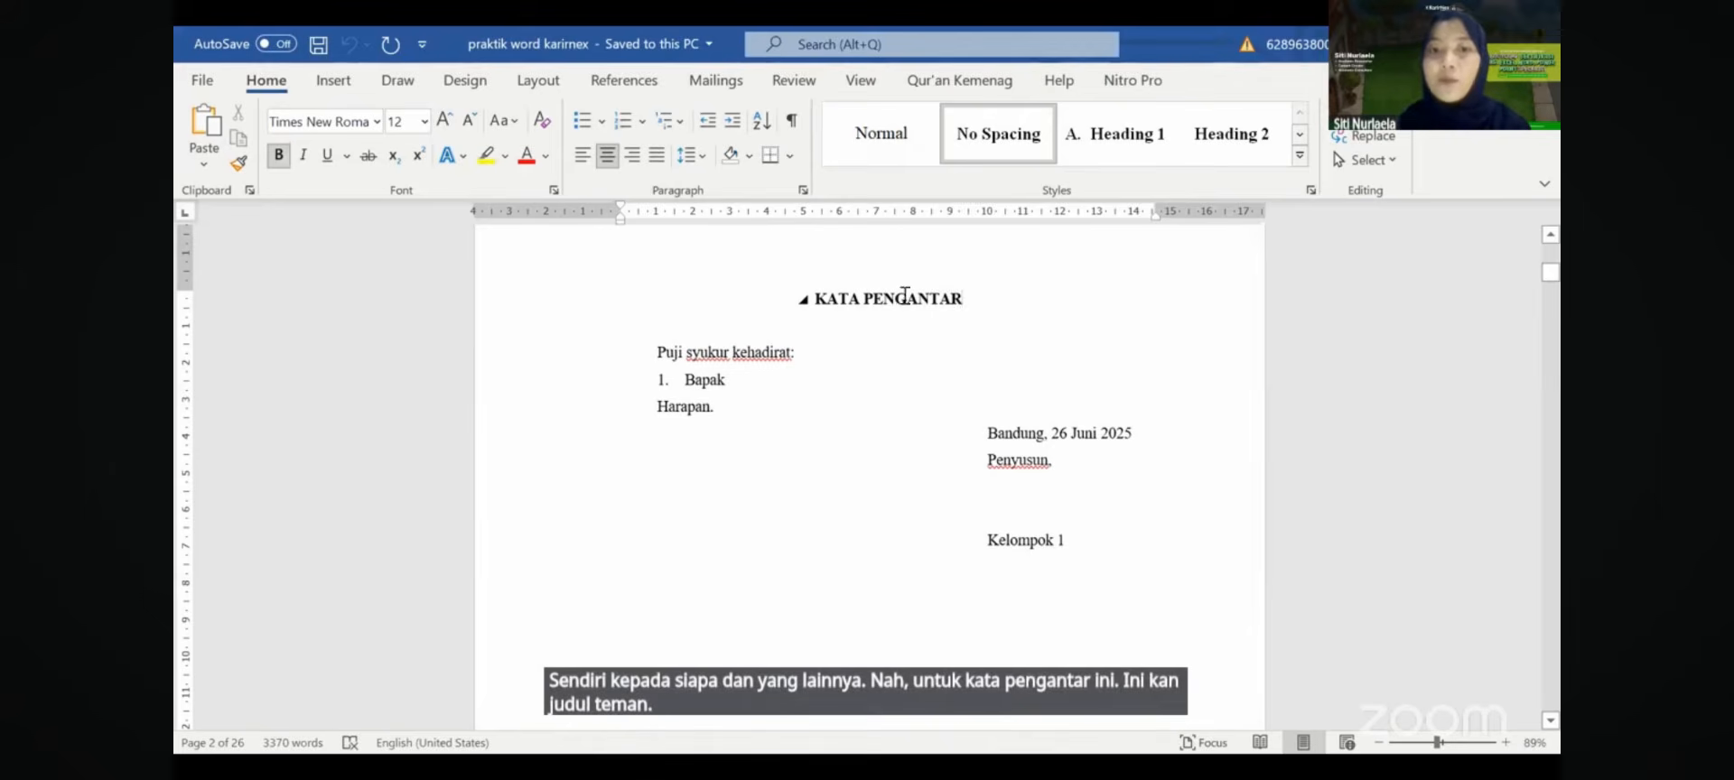
drag(973, 300, 799, 296)
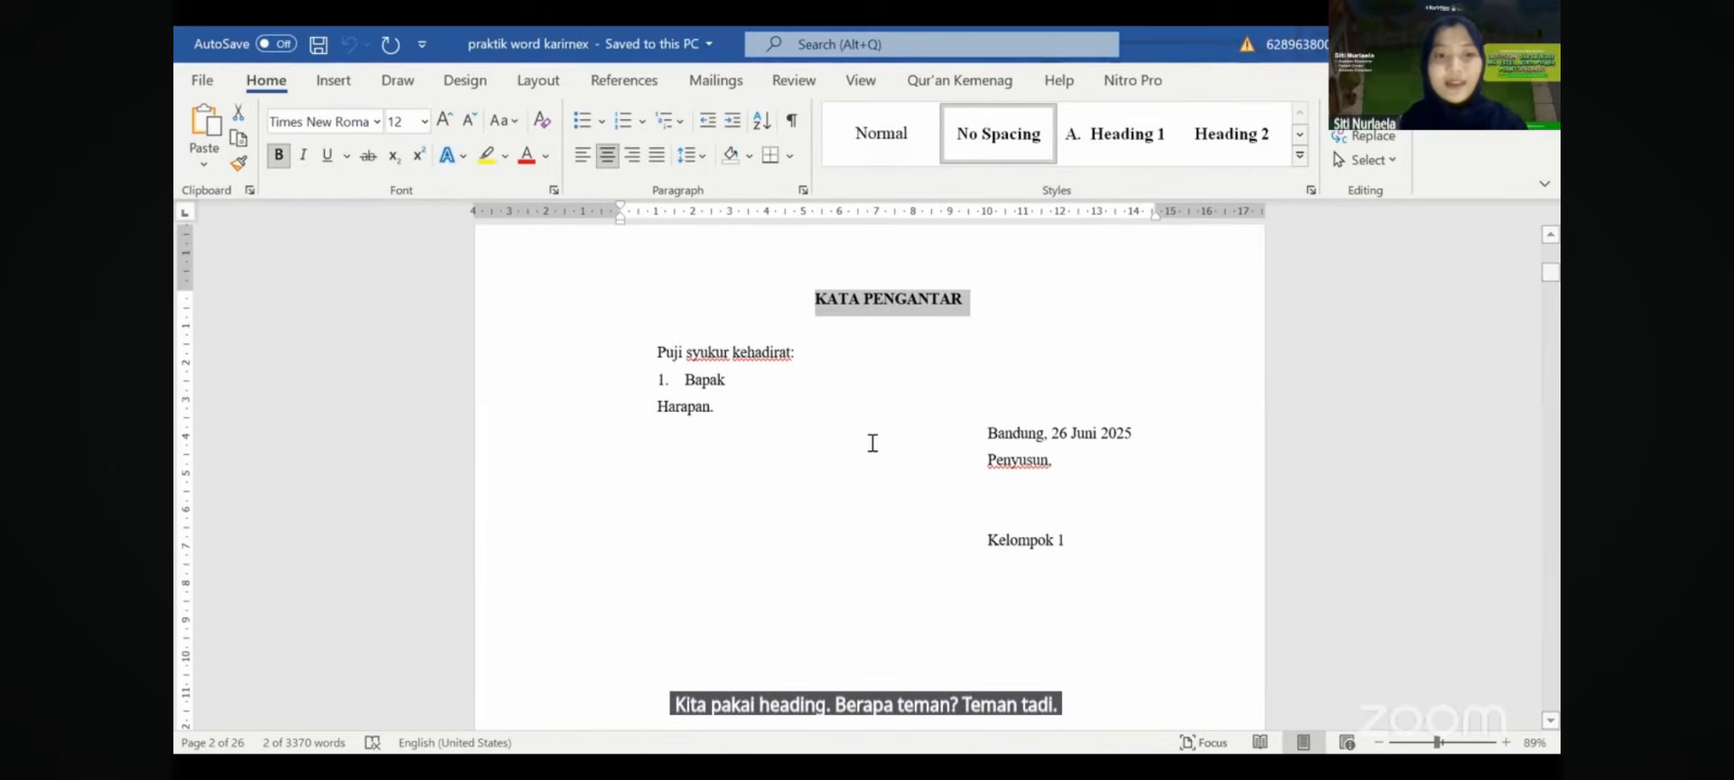
click(1174, 555)
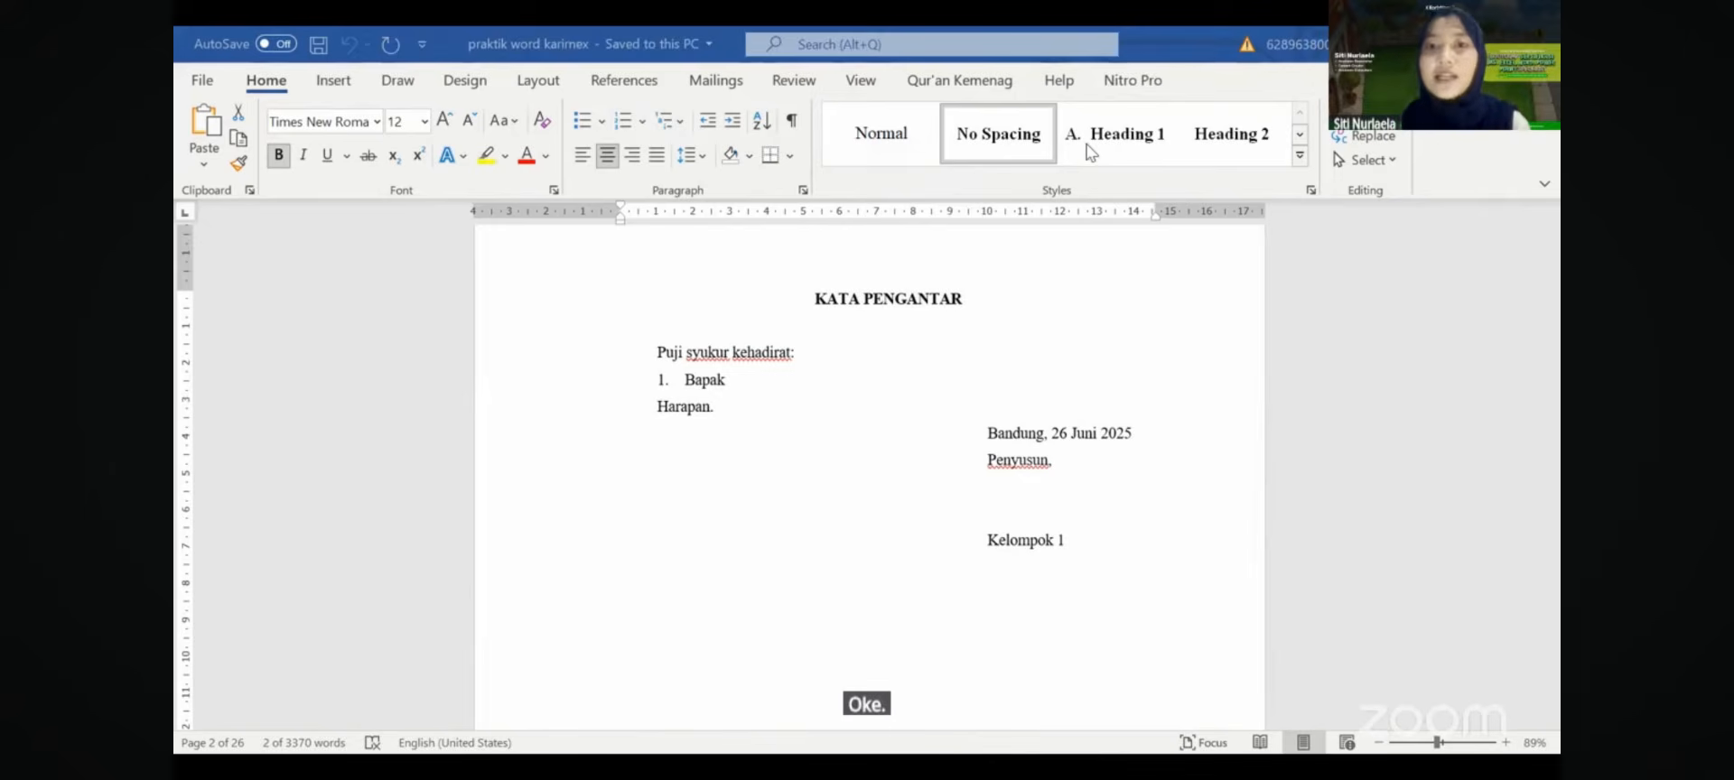
click(1114, 149)
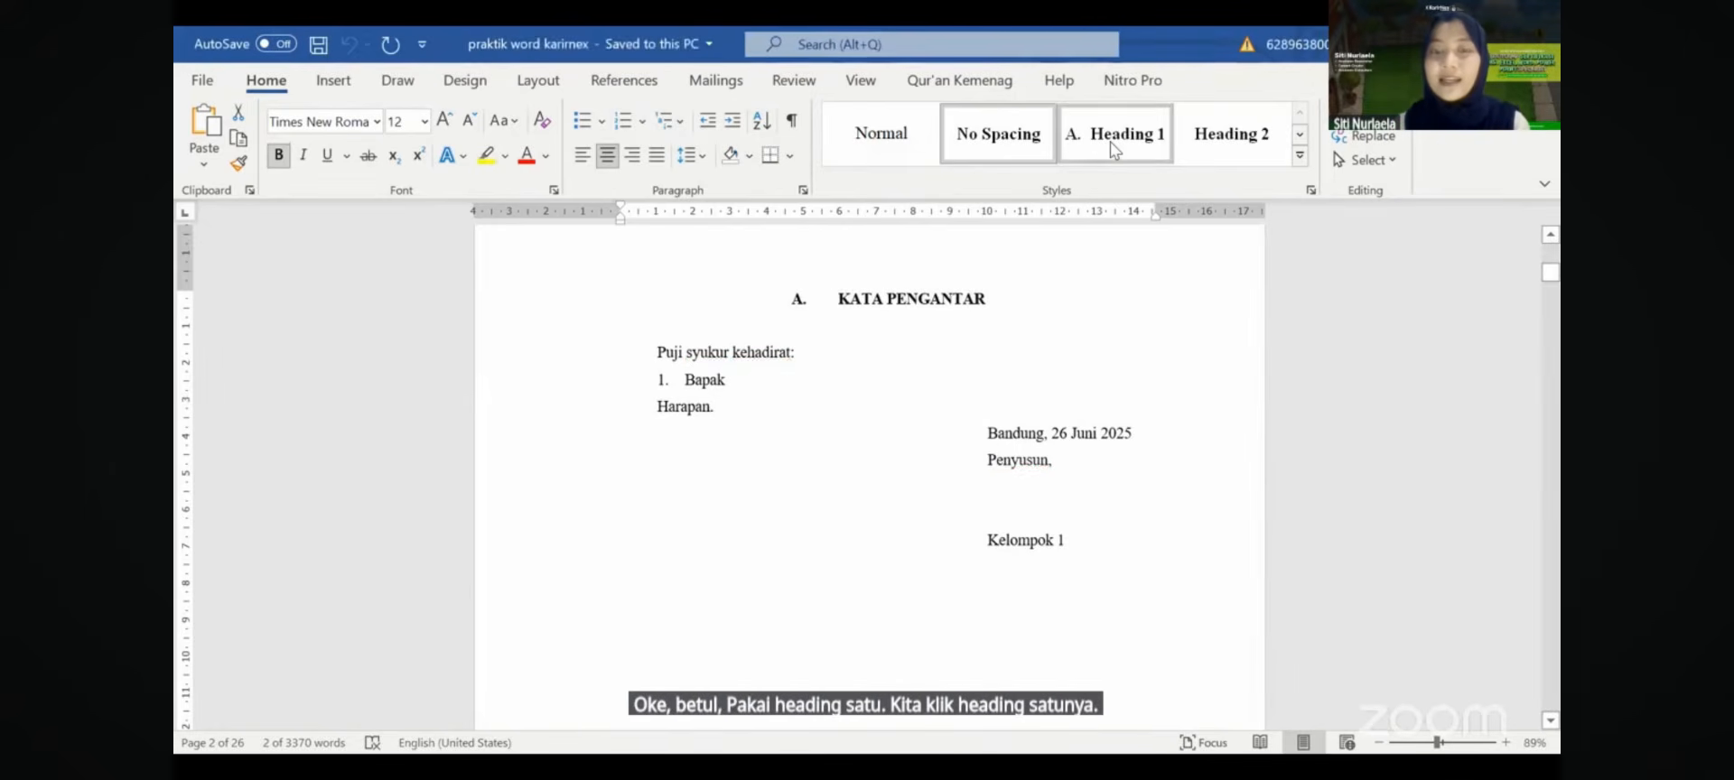
click(838, 293)
key(BackSpace)
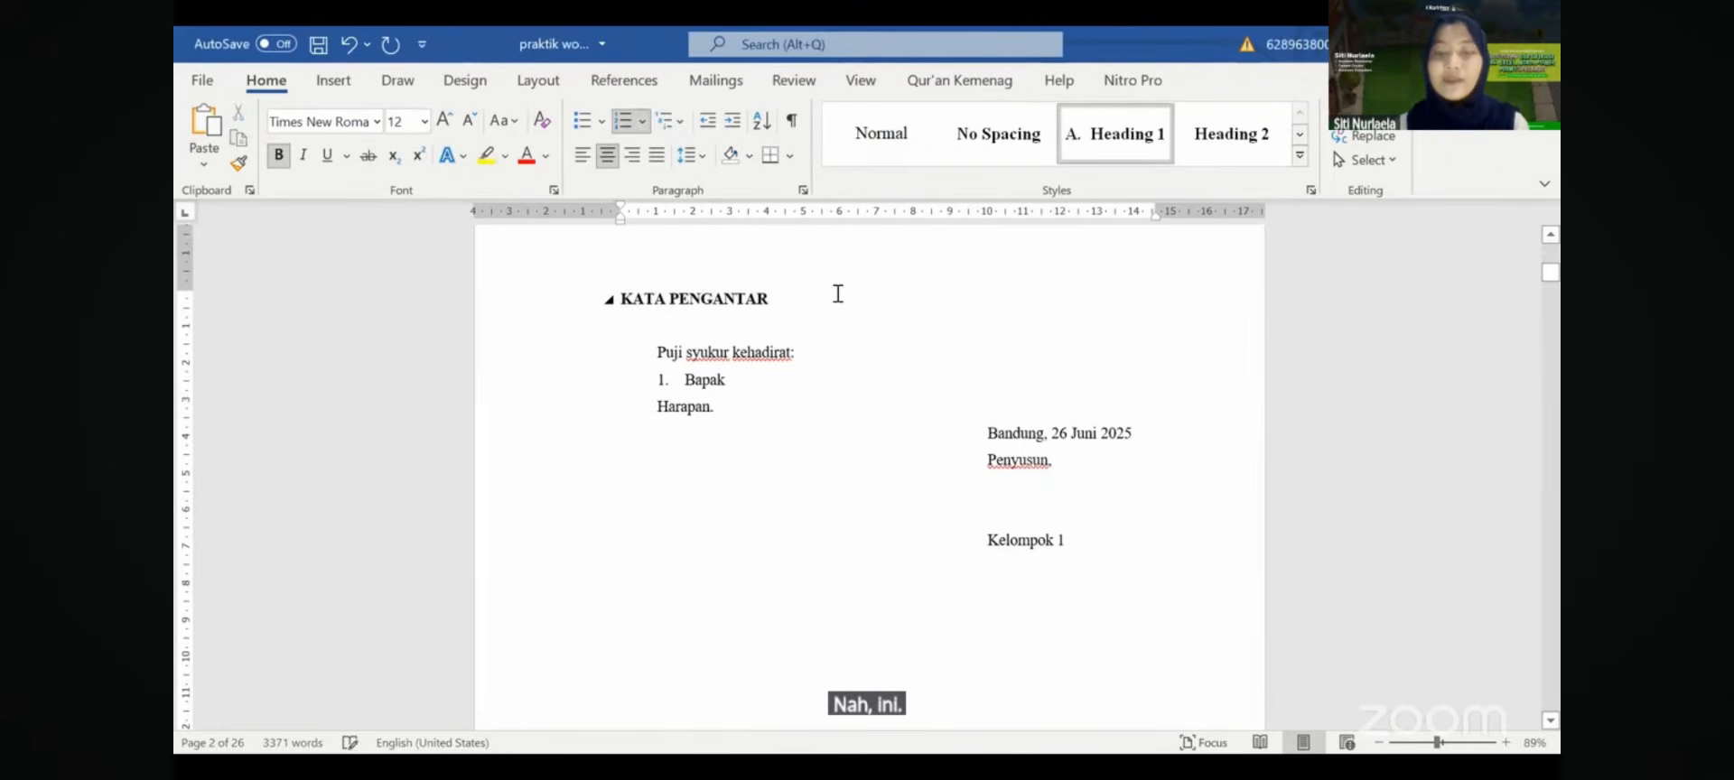
drag(790, 297, 593, 278)
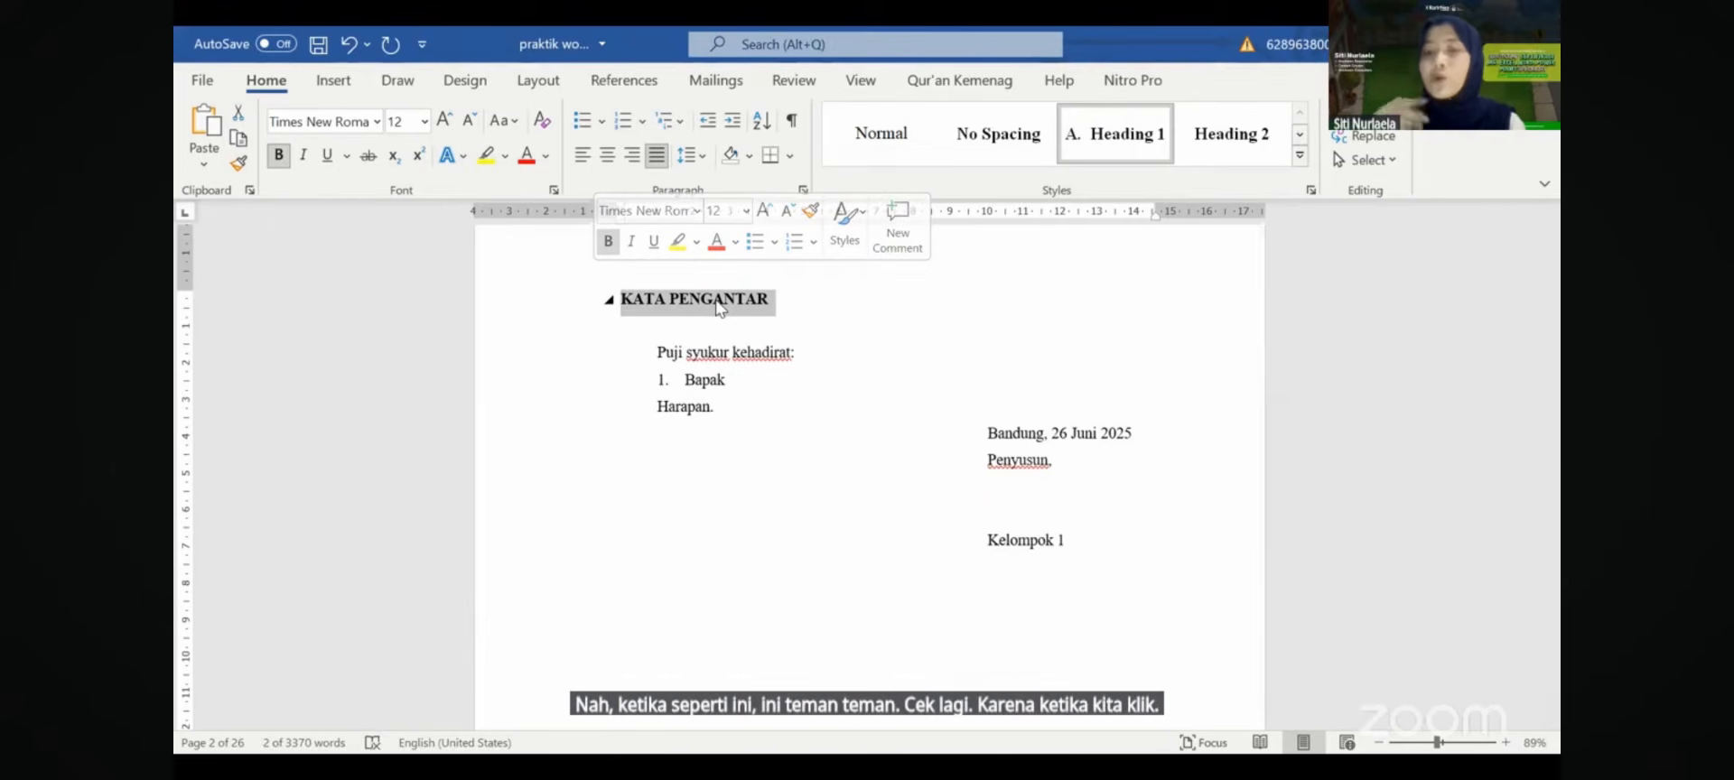
- Check the heading's paragraph settings, then center KATA PENGANTAR on the foreword page
click(805, 189)
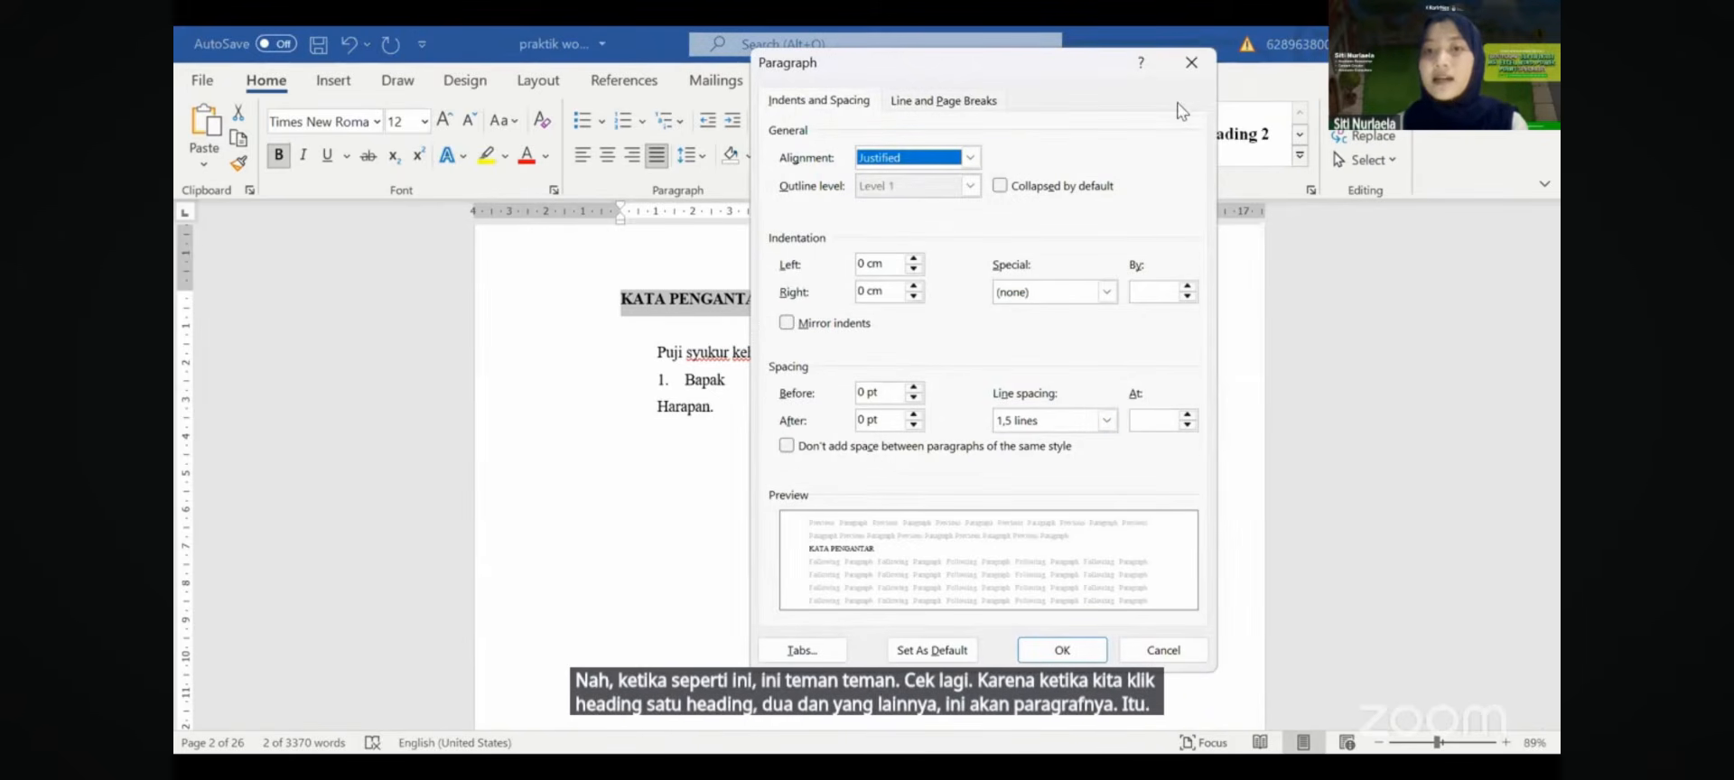
click(1191, 61)
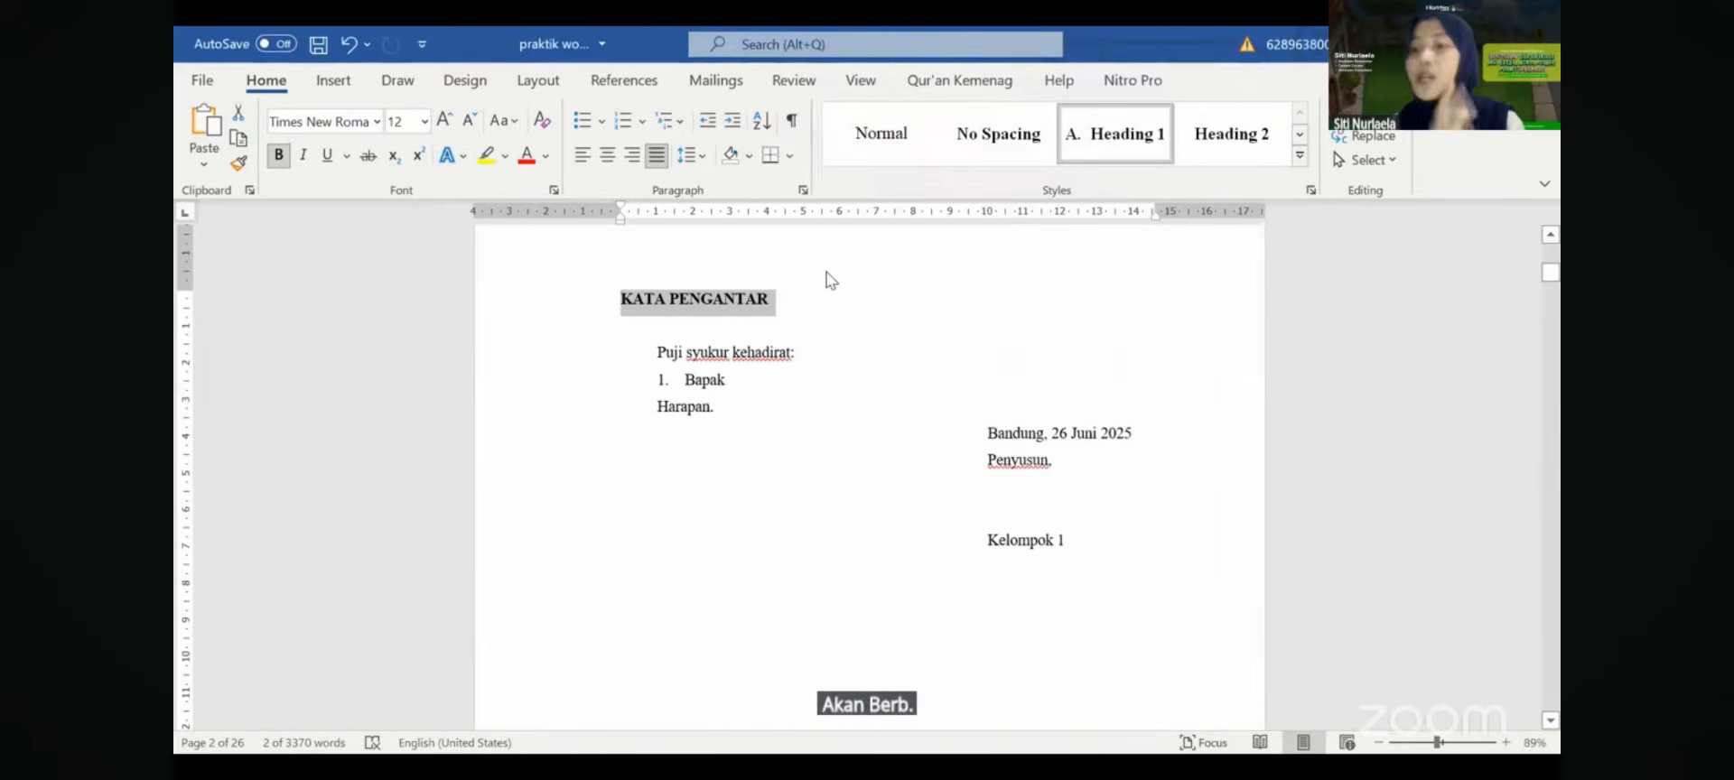
click(802, 189)
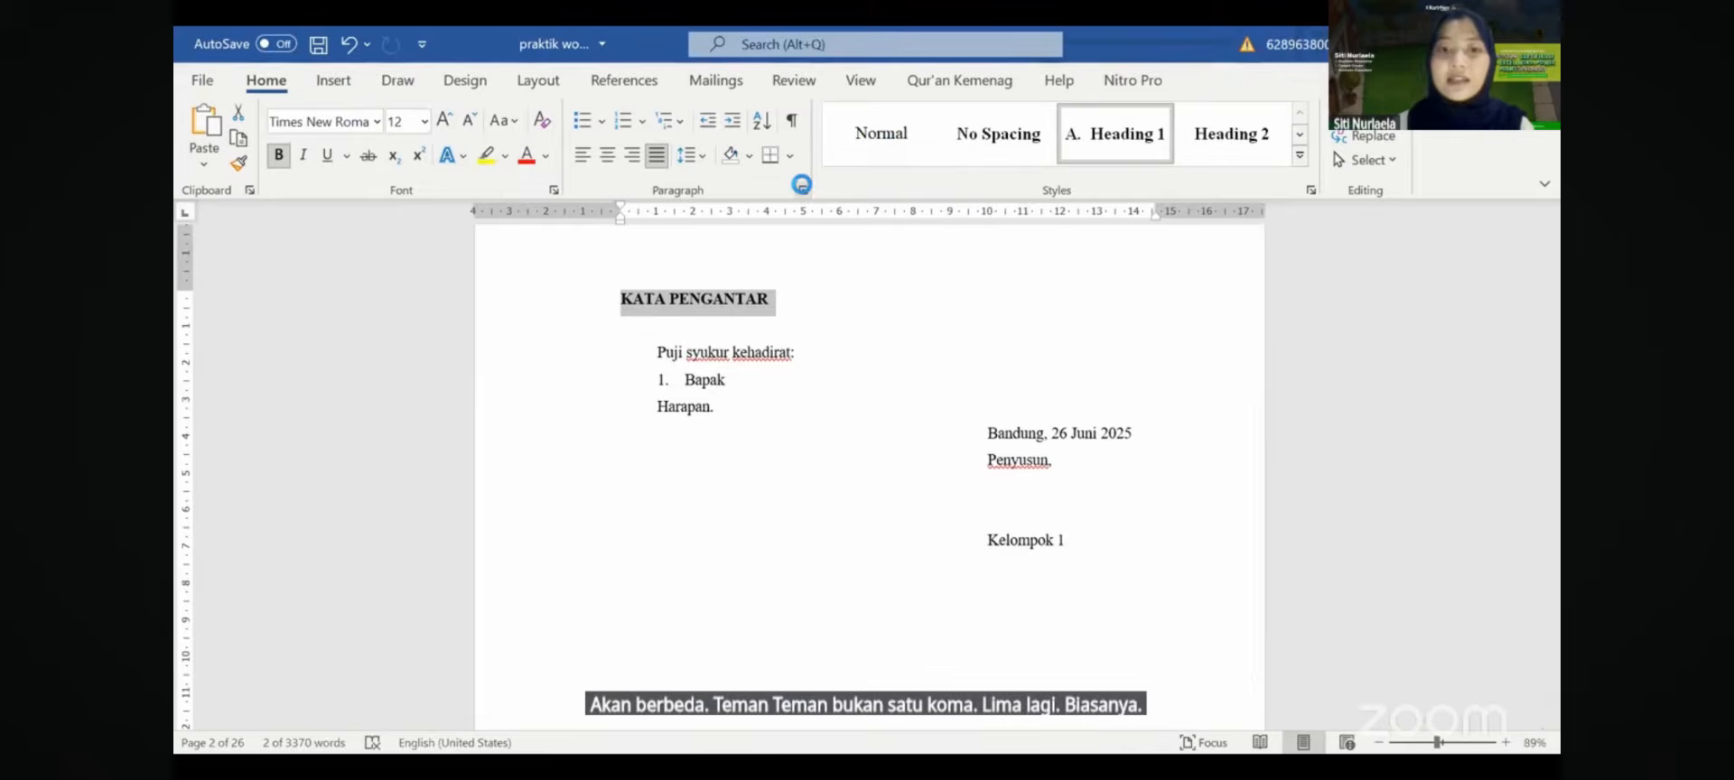
key(Return)
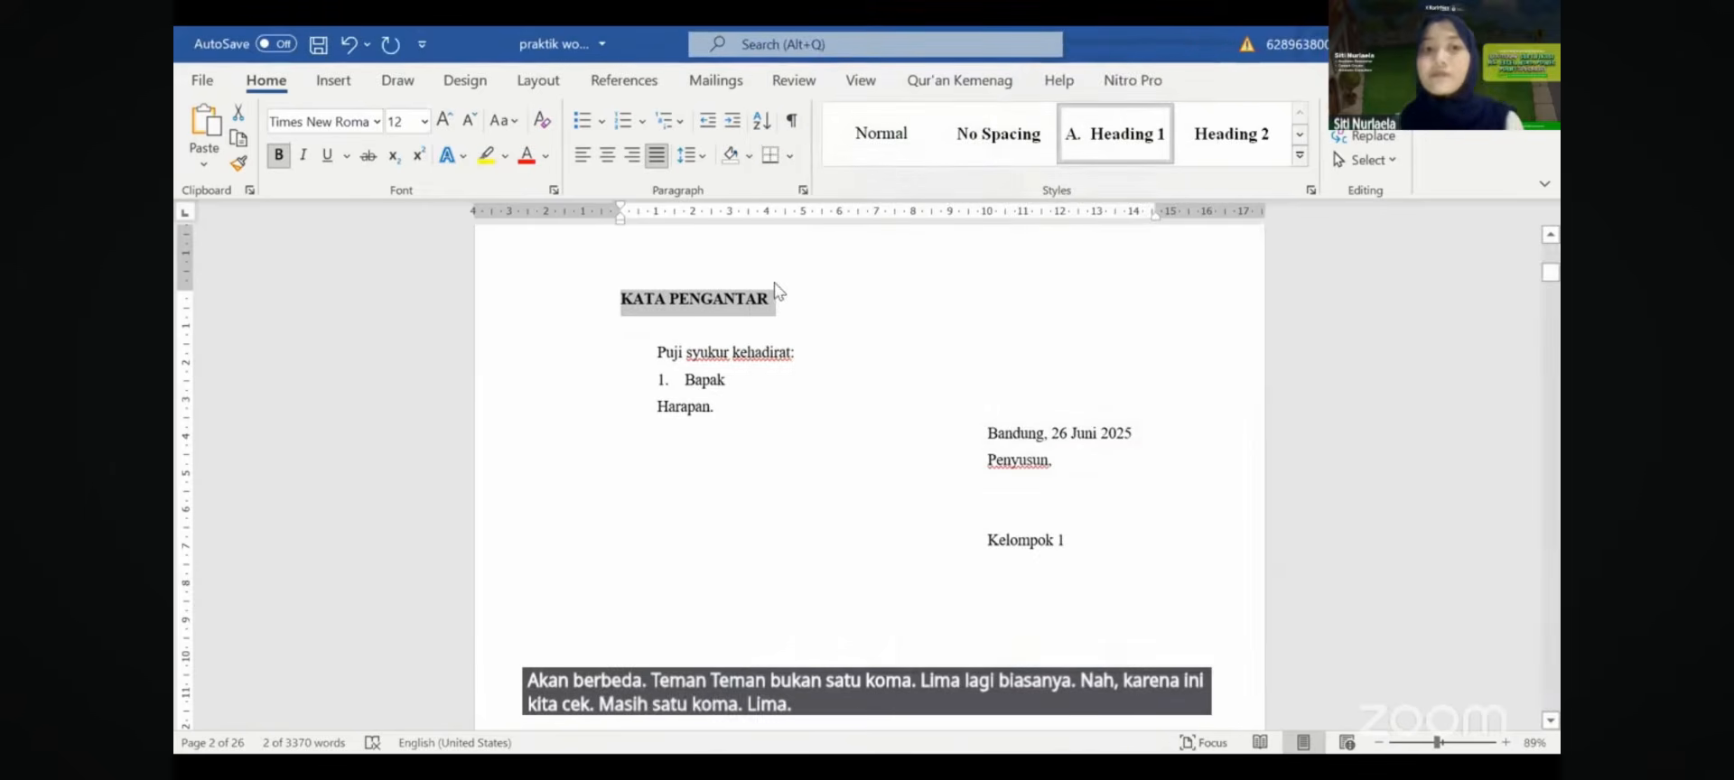
click(759, 298)
click(607, 156)
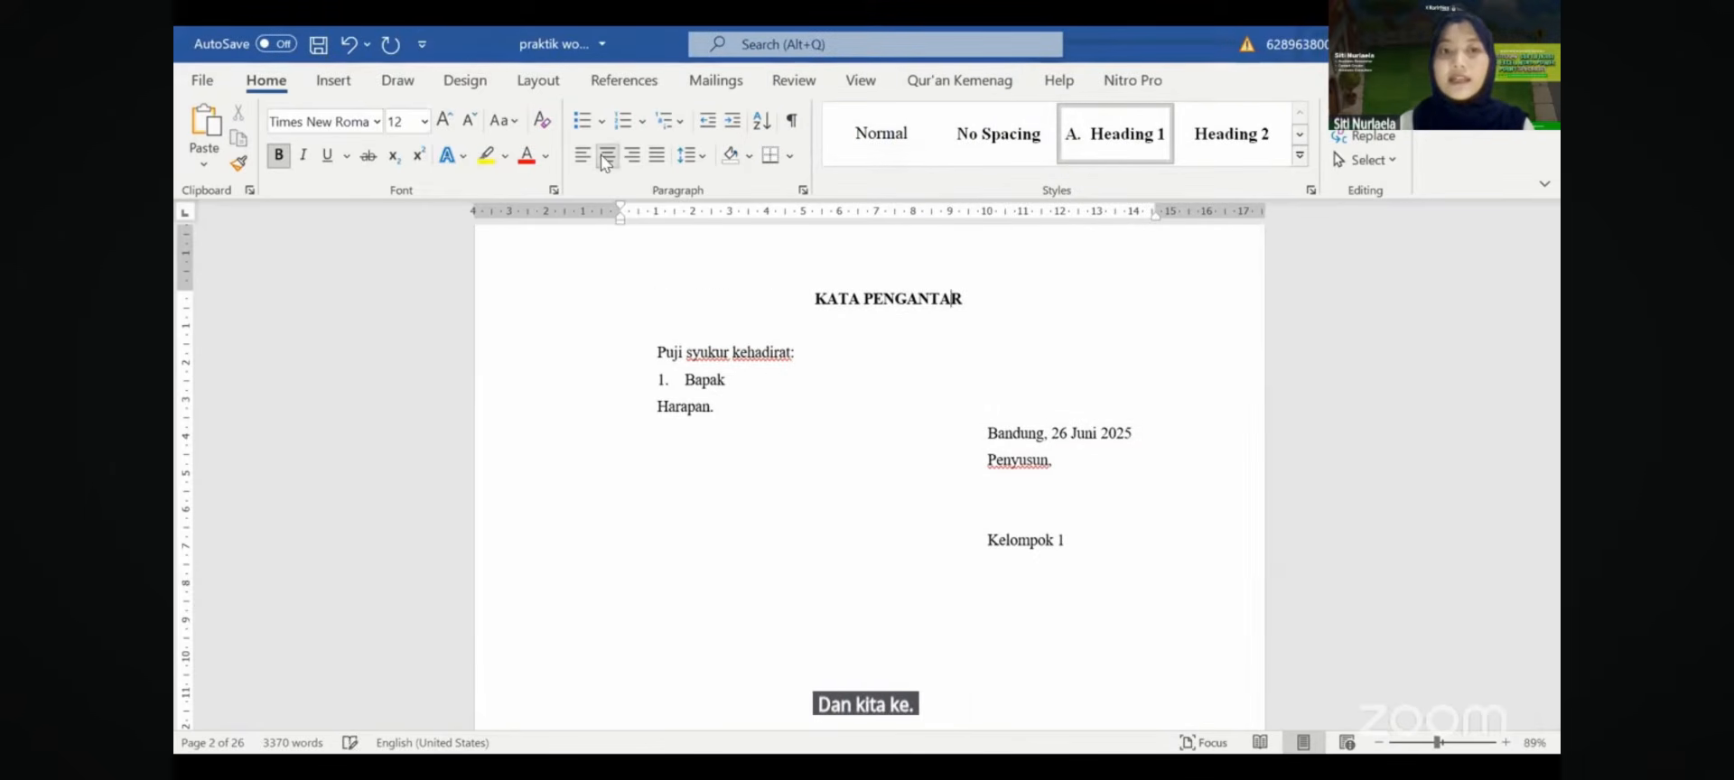
scroll(727, 284, up, 2)
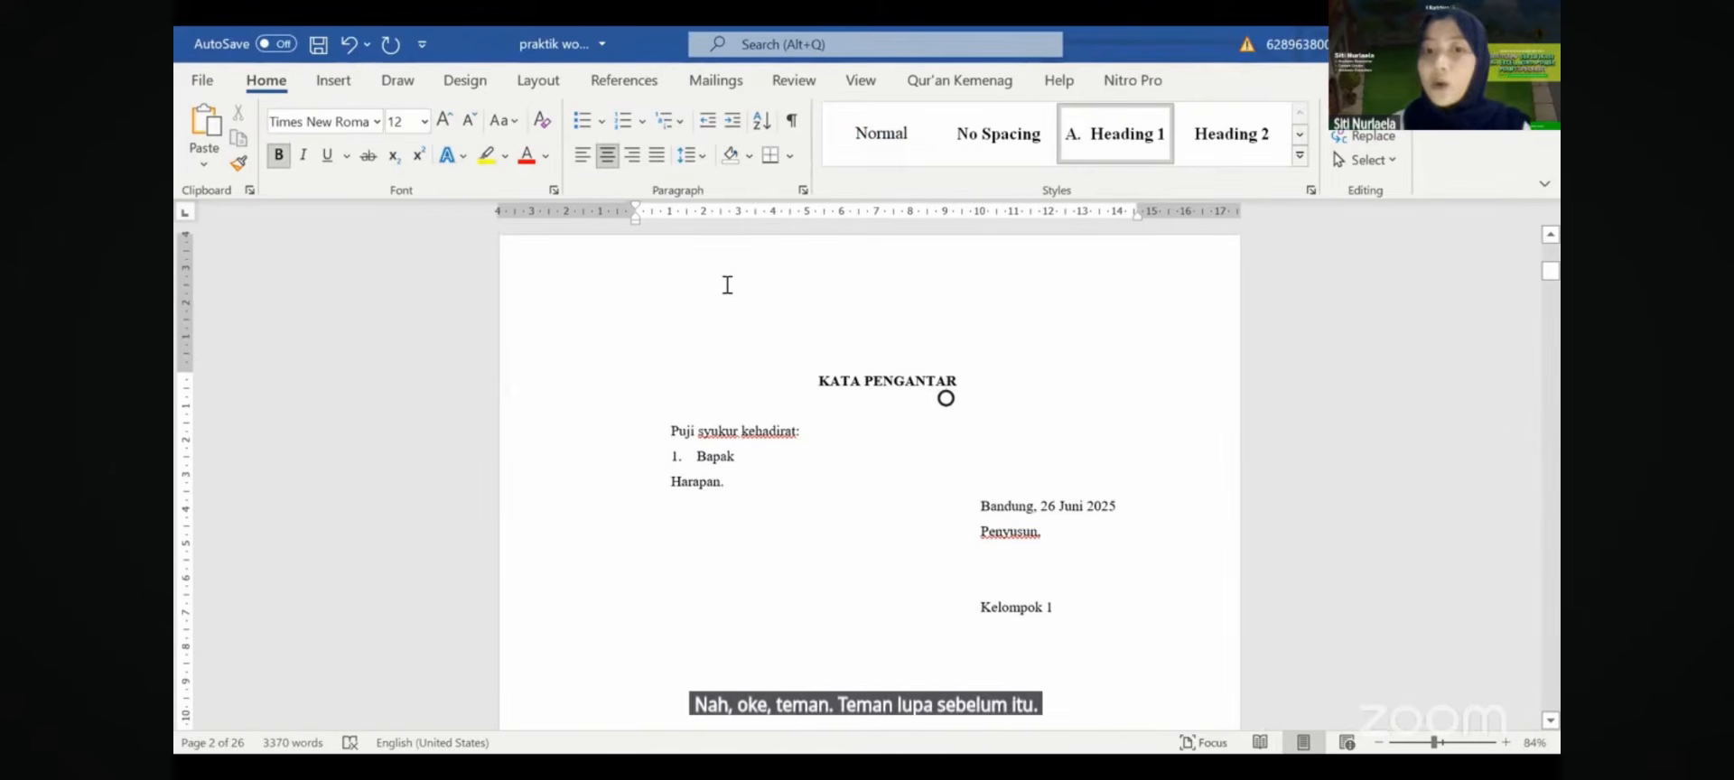
- Select the whole document, set its paper size to A4, and open Page Setup
key(ctrl+a)
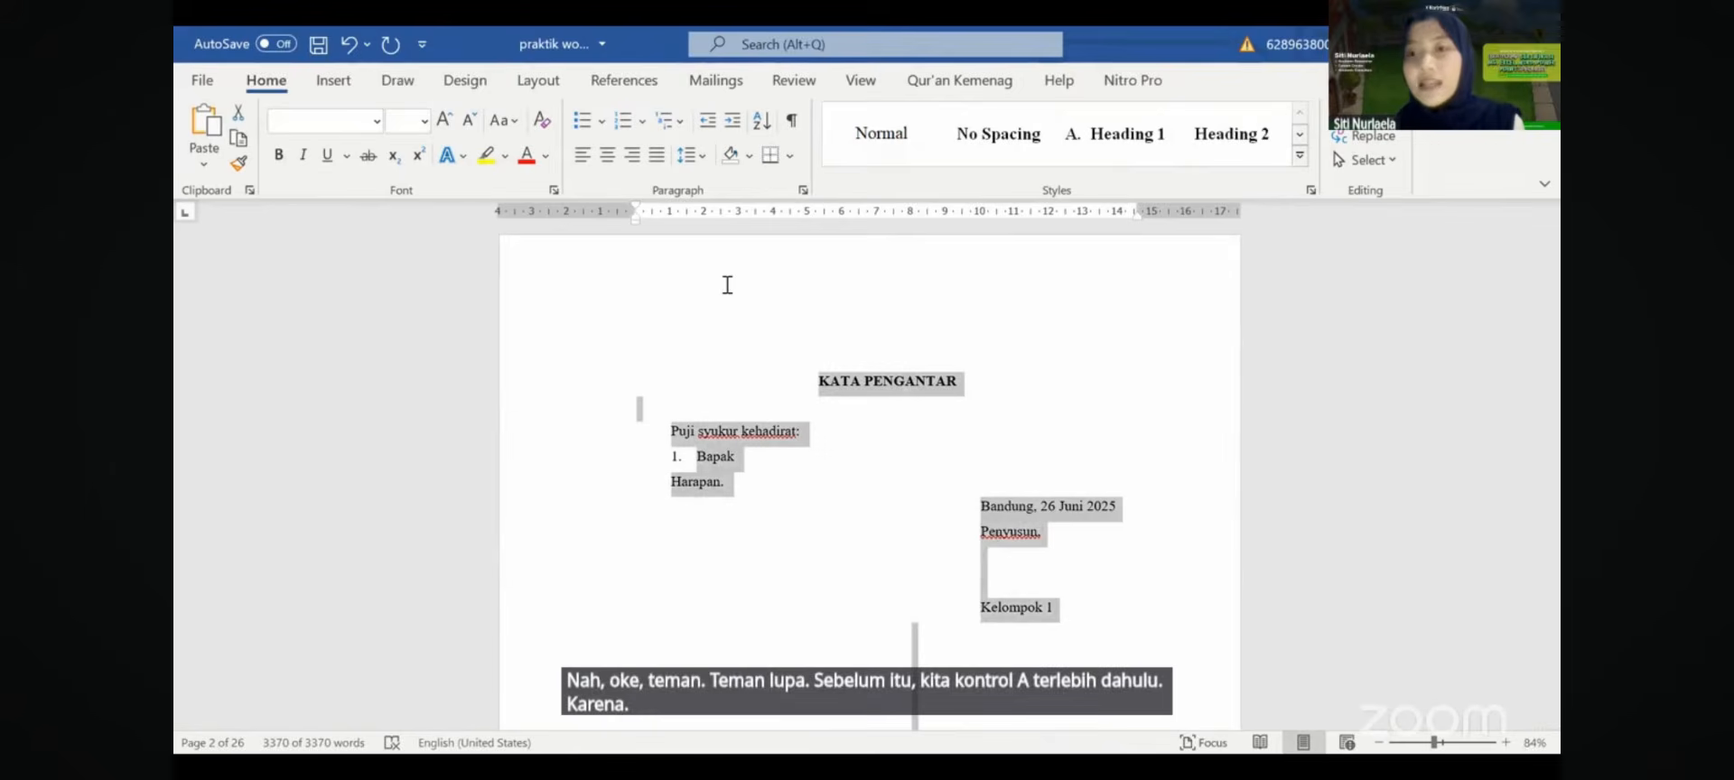
scroll(728, 285, down, 3)
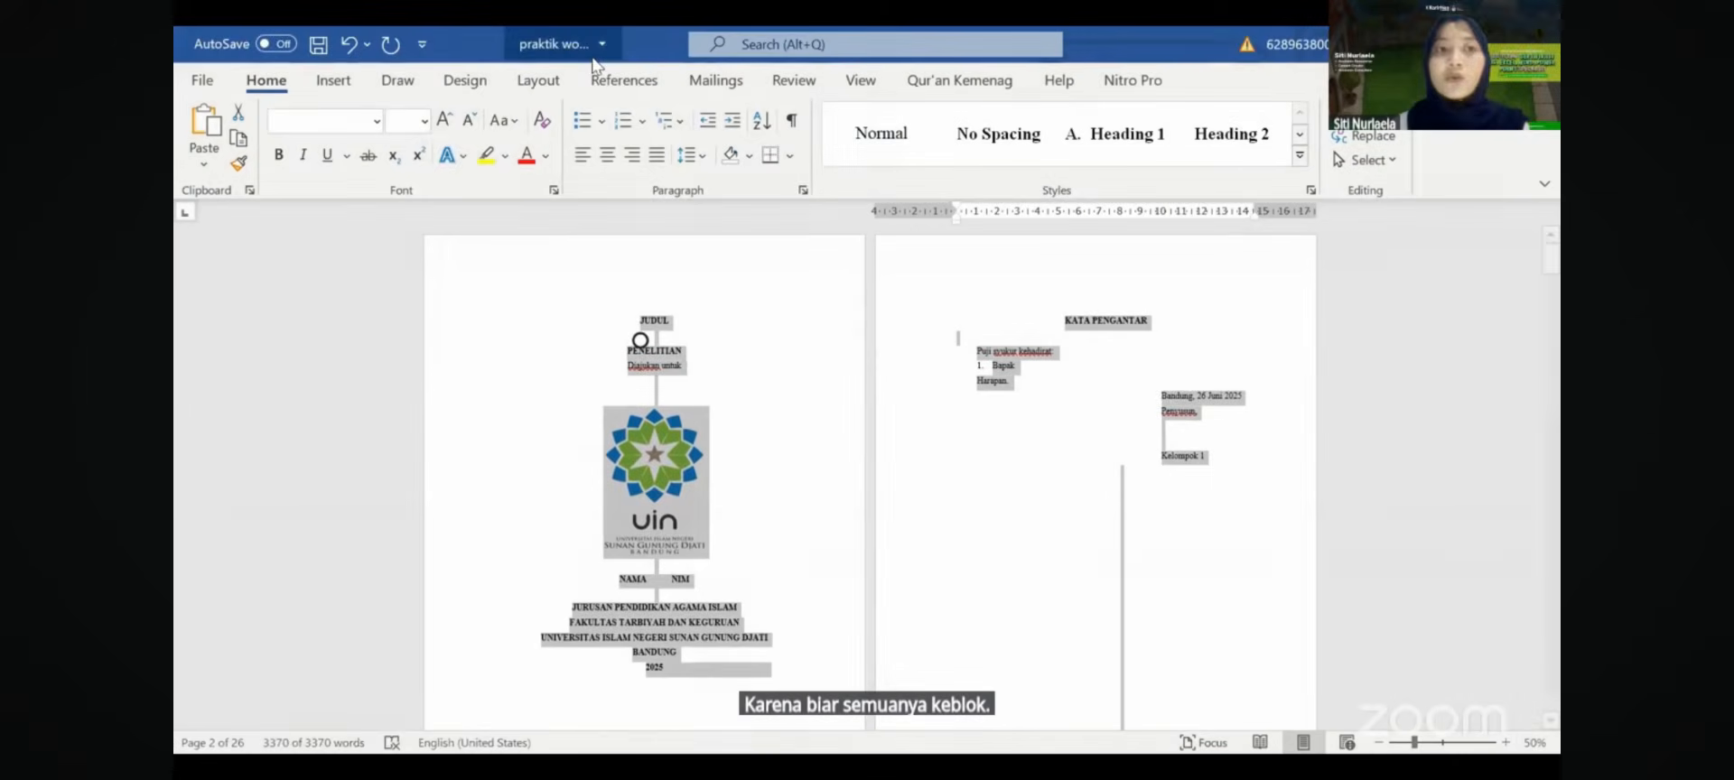
click(538, 80)
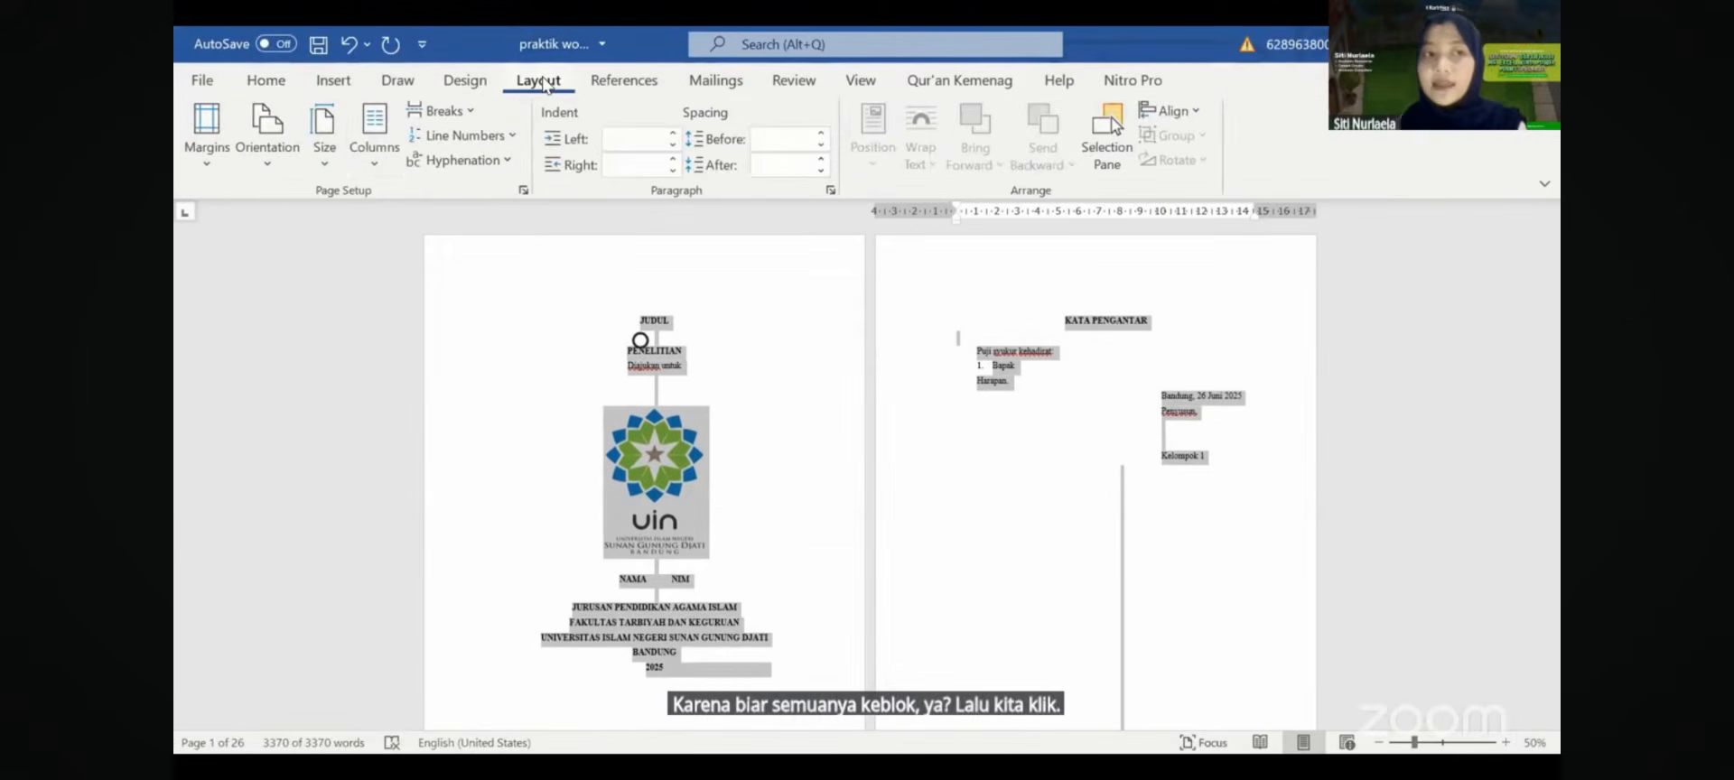
click(327, 145)
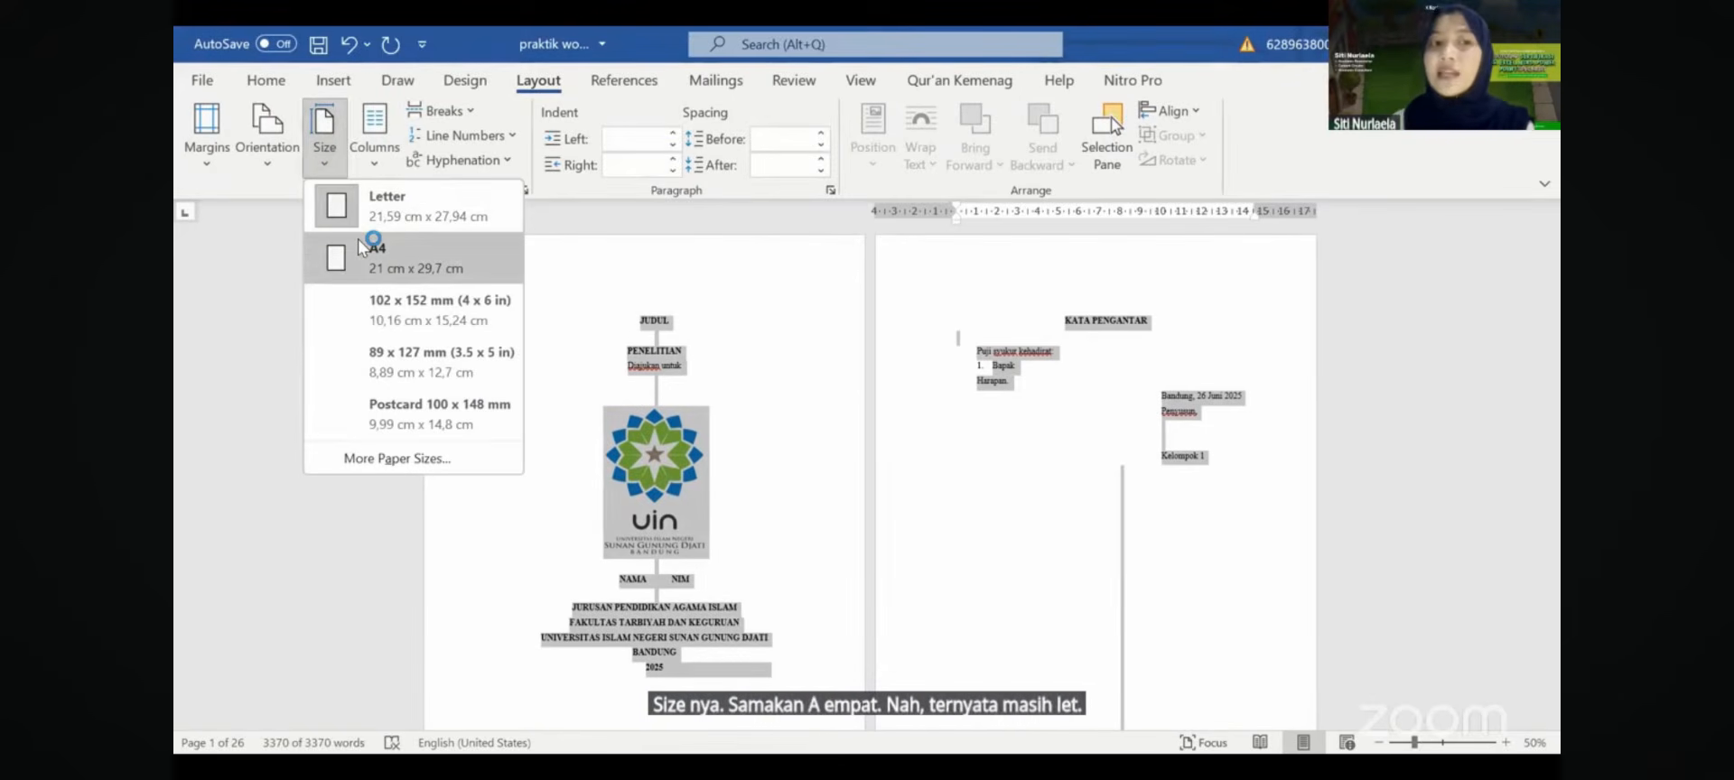
click(361, 248)
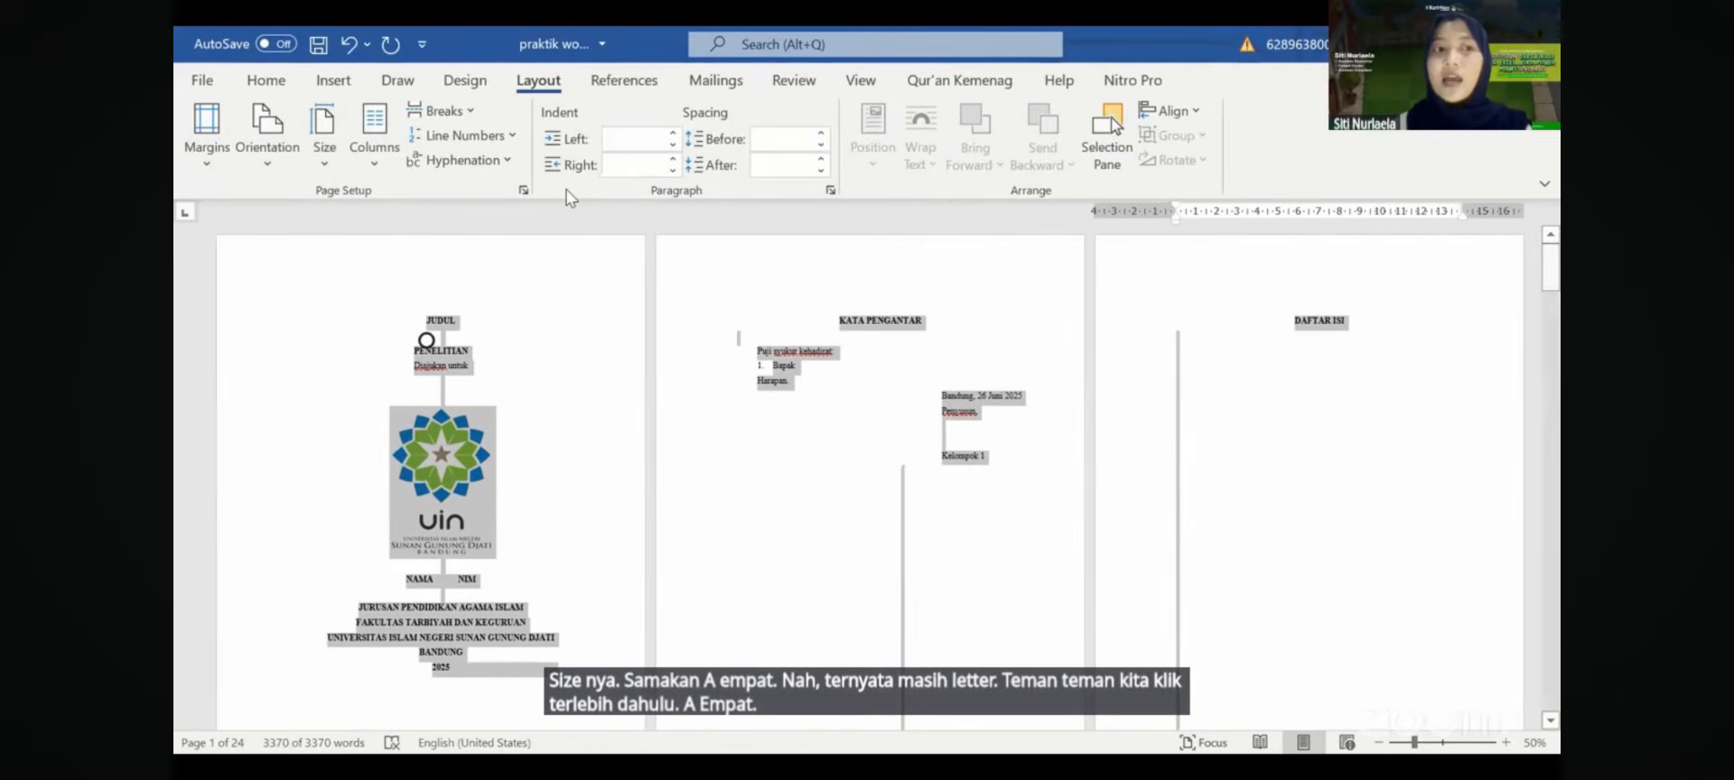
click(523, 191)
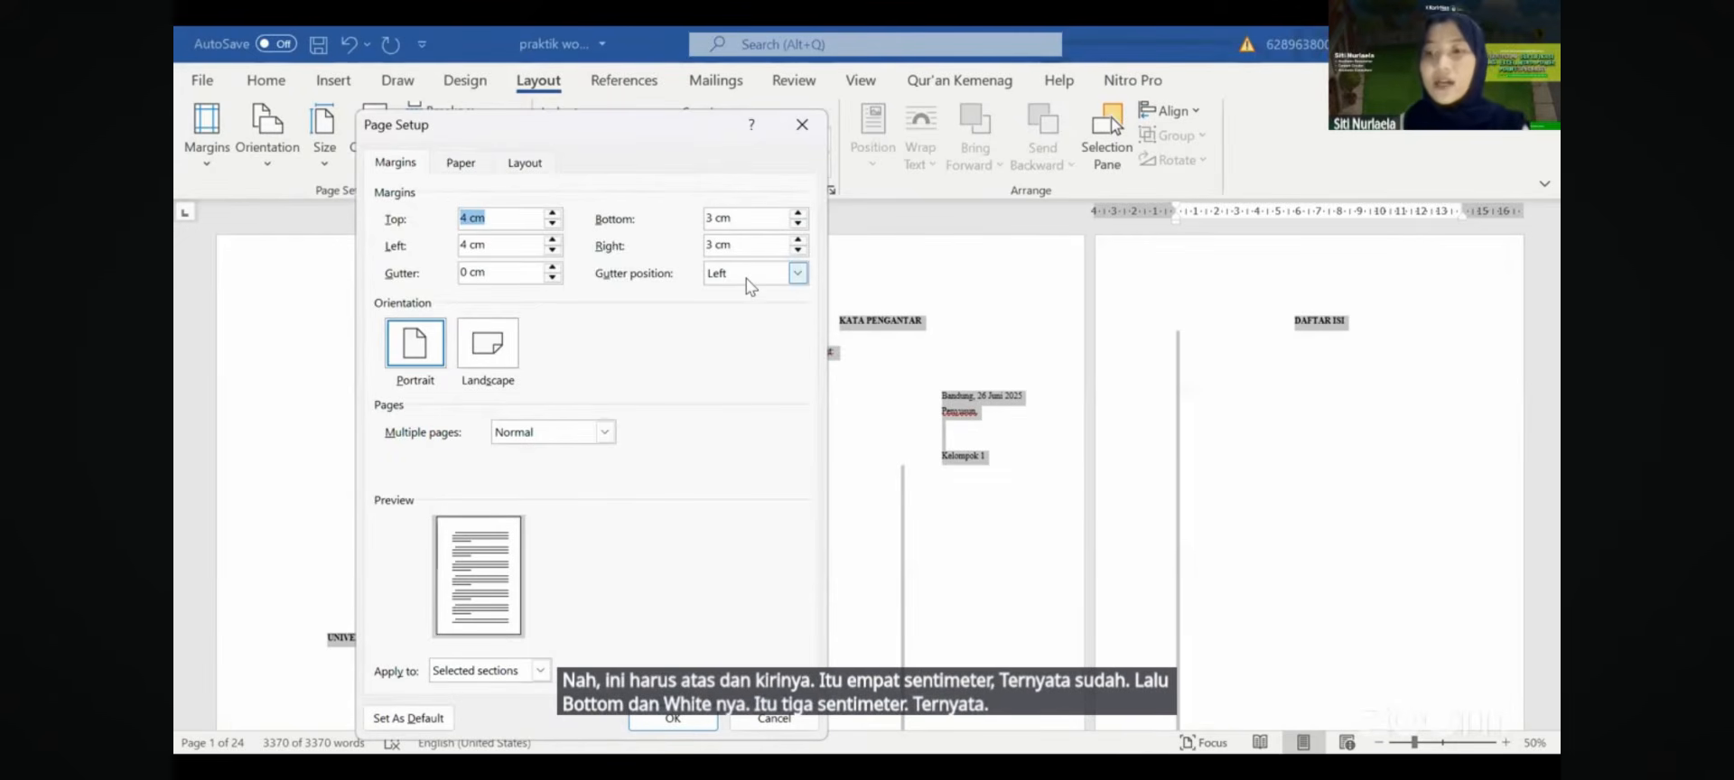
- Confirm margins of 4 cm top/left and 3 cm bottom/right, then pause the lesson
key(Return)
click(866, 389)
click(866, 389)
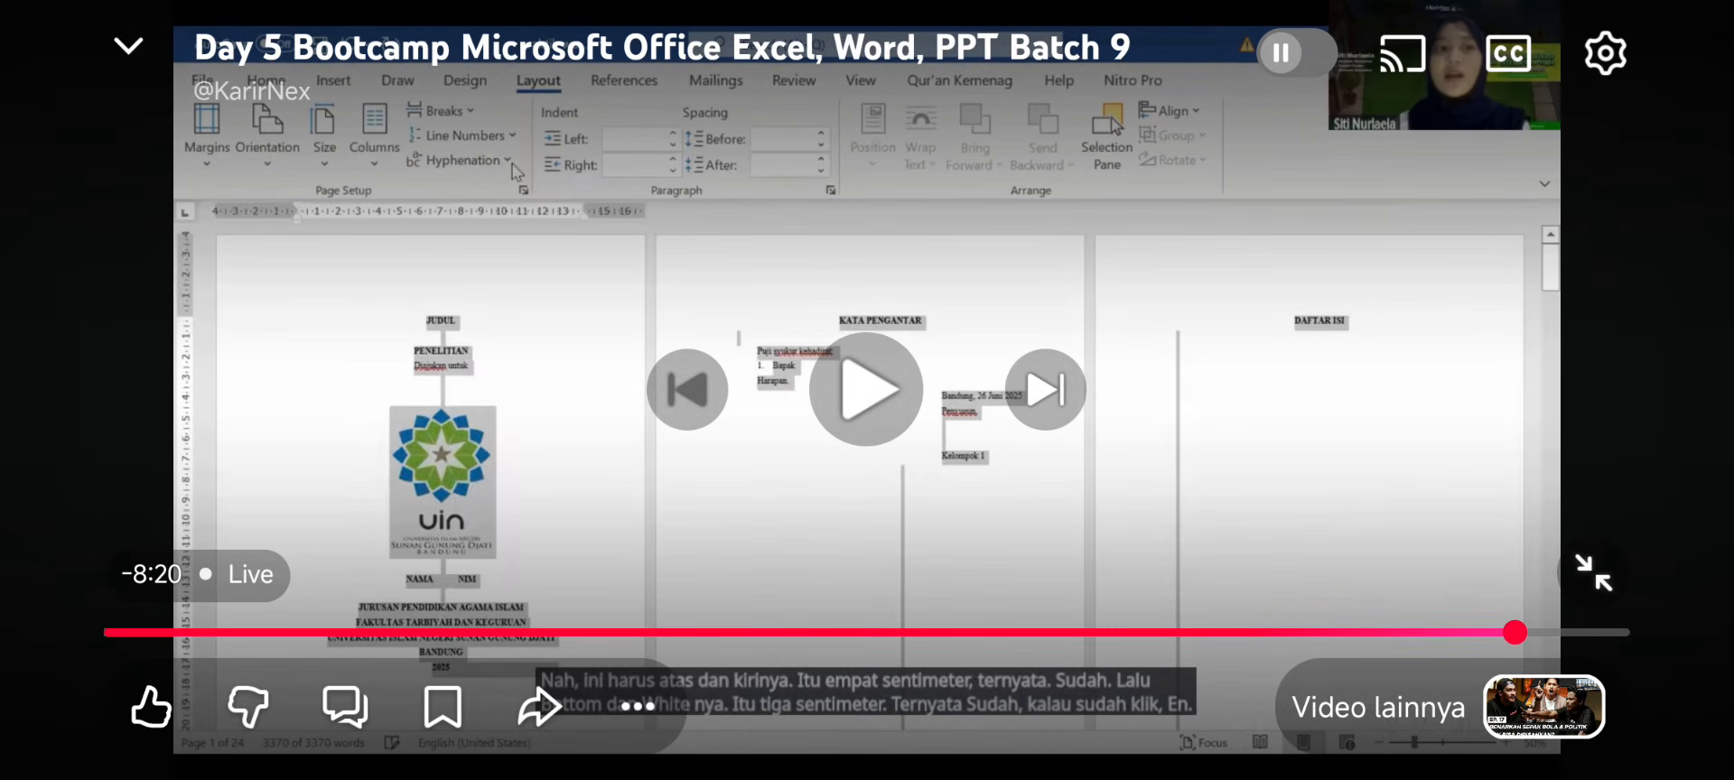
- Resume the YouTube lesson and seek forward to the DAFTAR ISI heading step
double_click(377, 390)
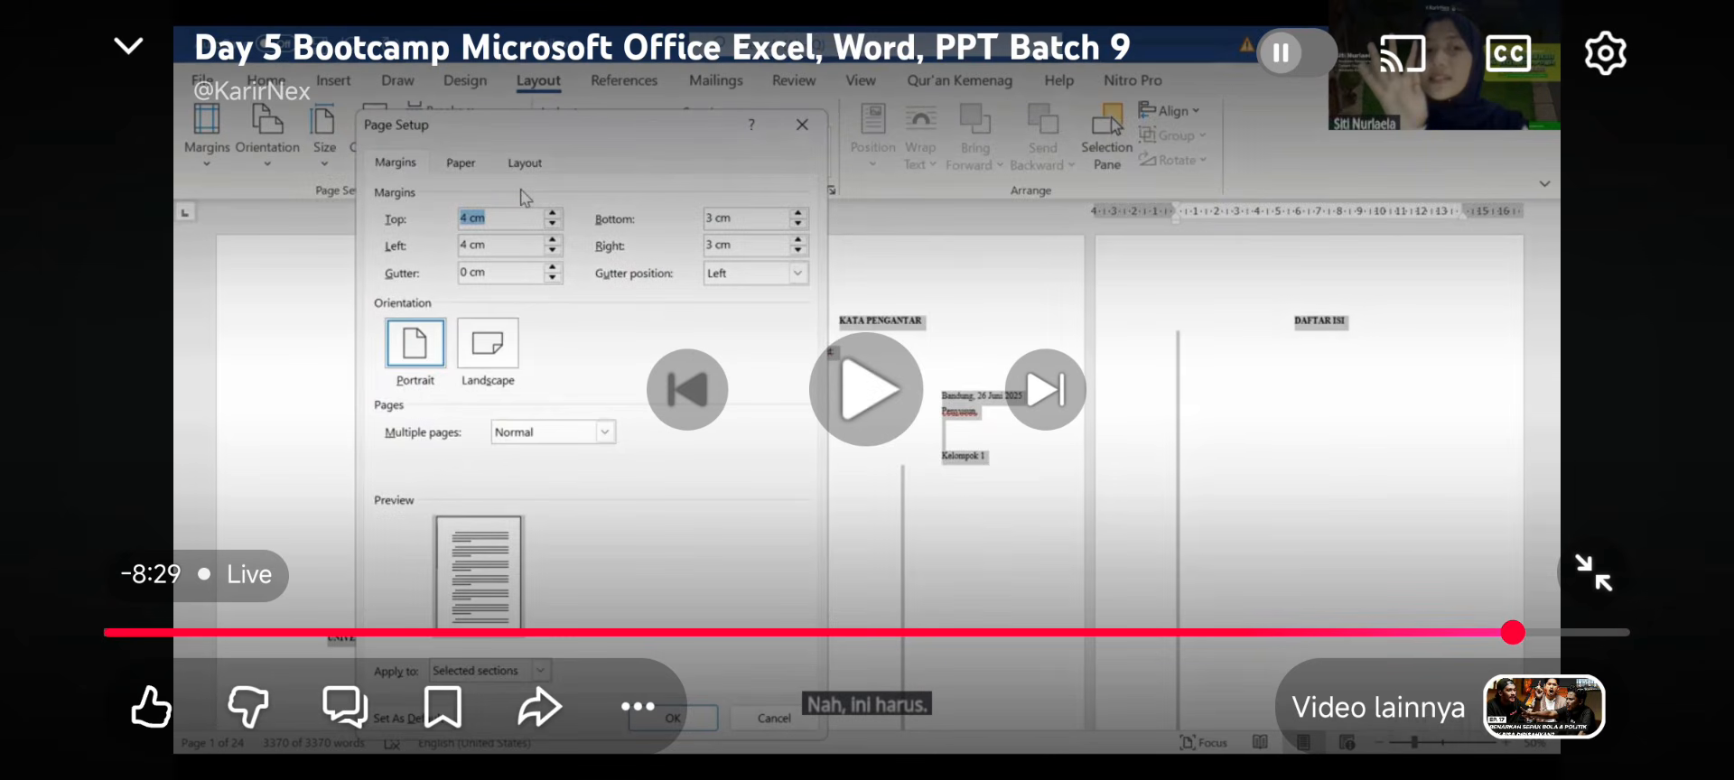
click(866, 389)
click(866, 389)
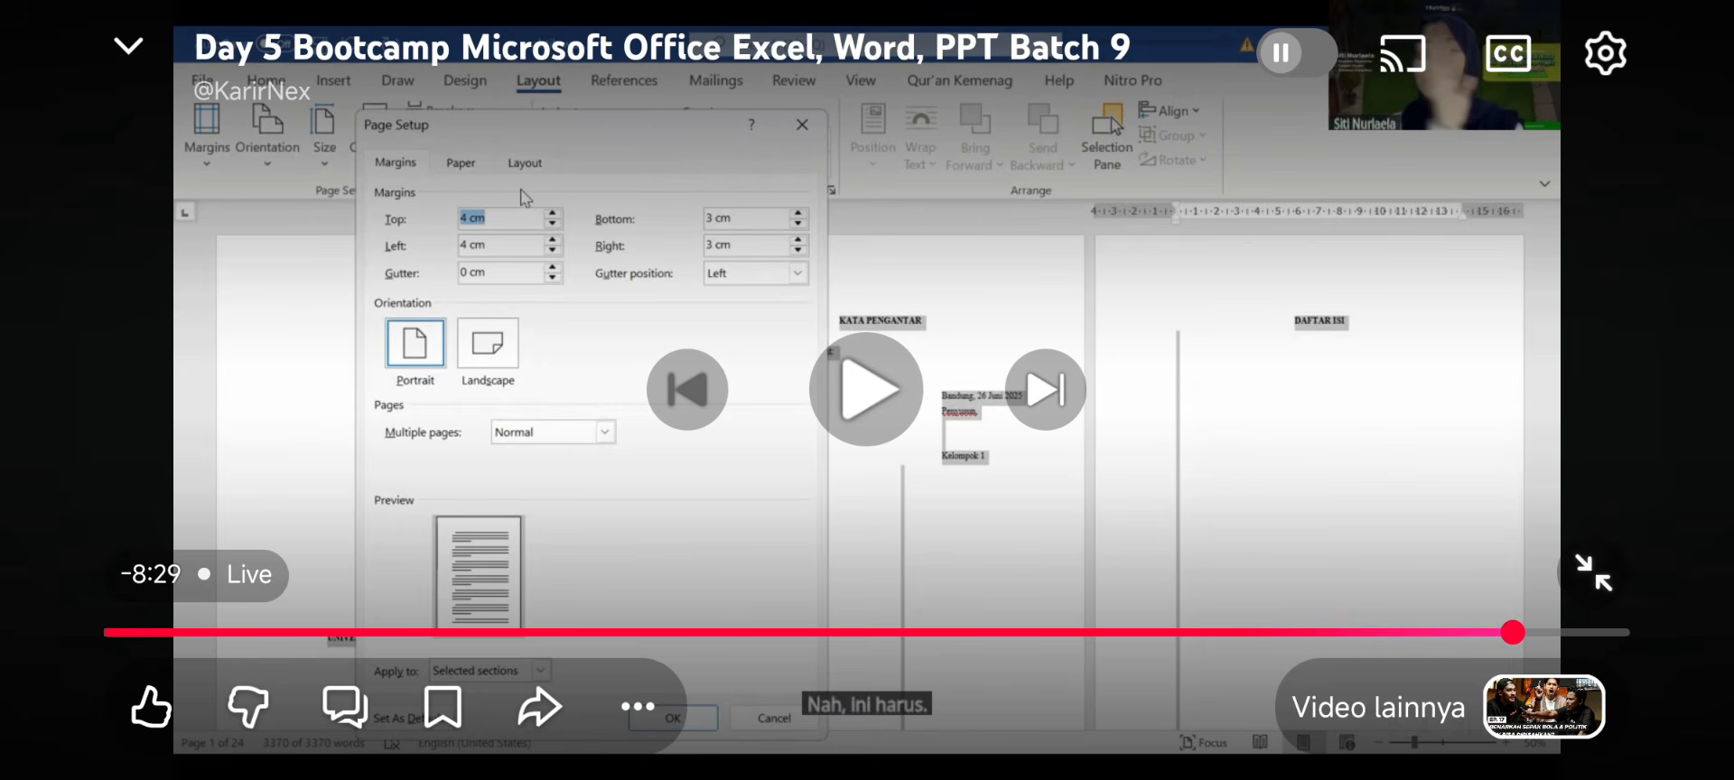
click(866, 390)
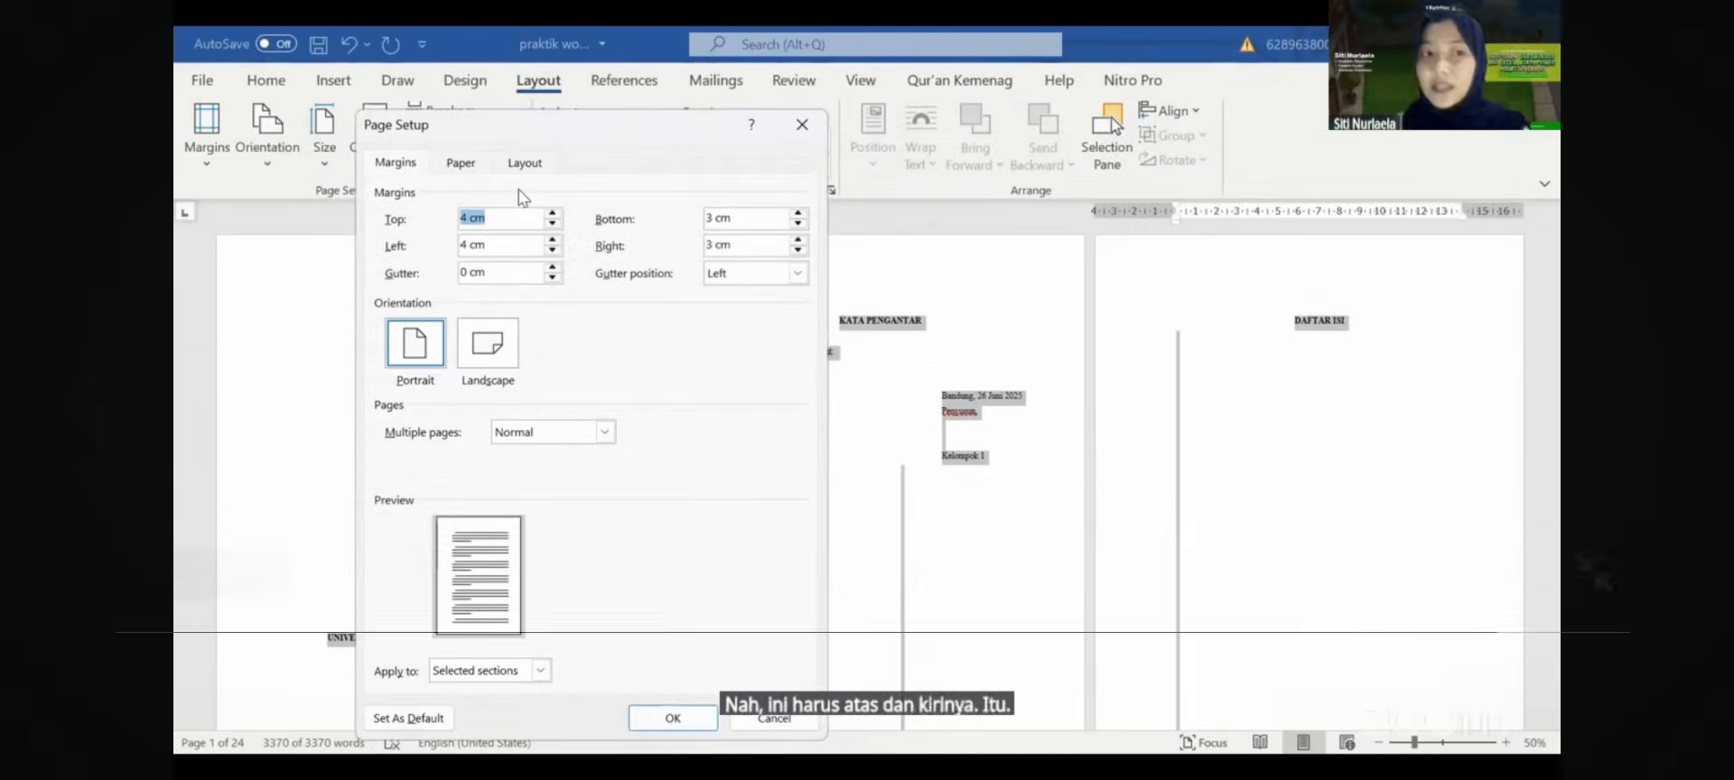
double_click(1301, 390)
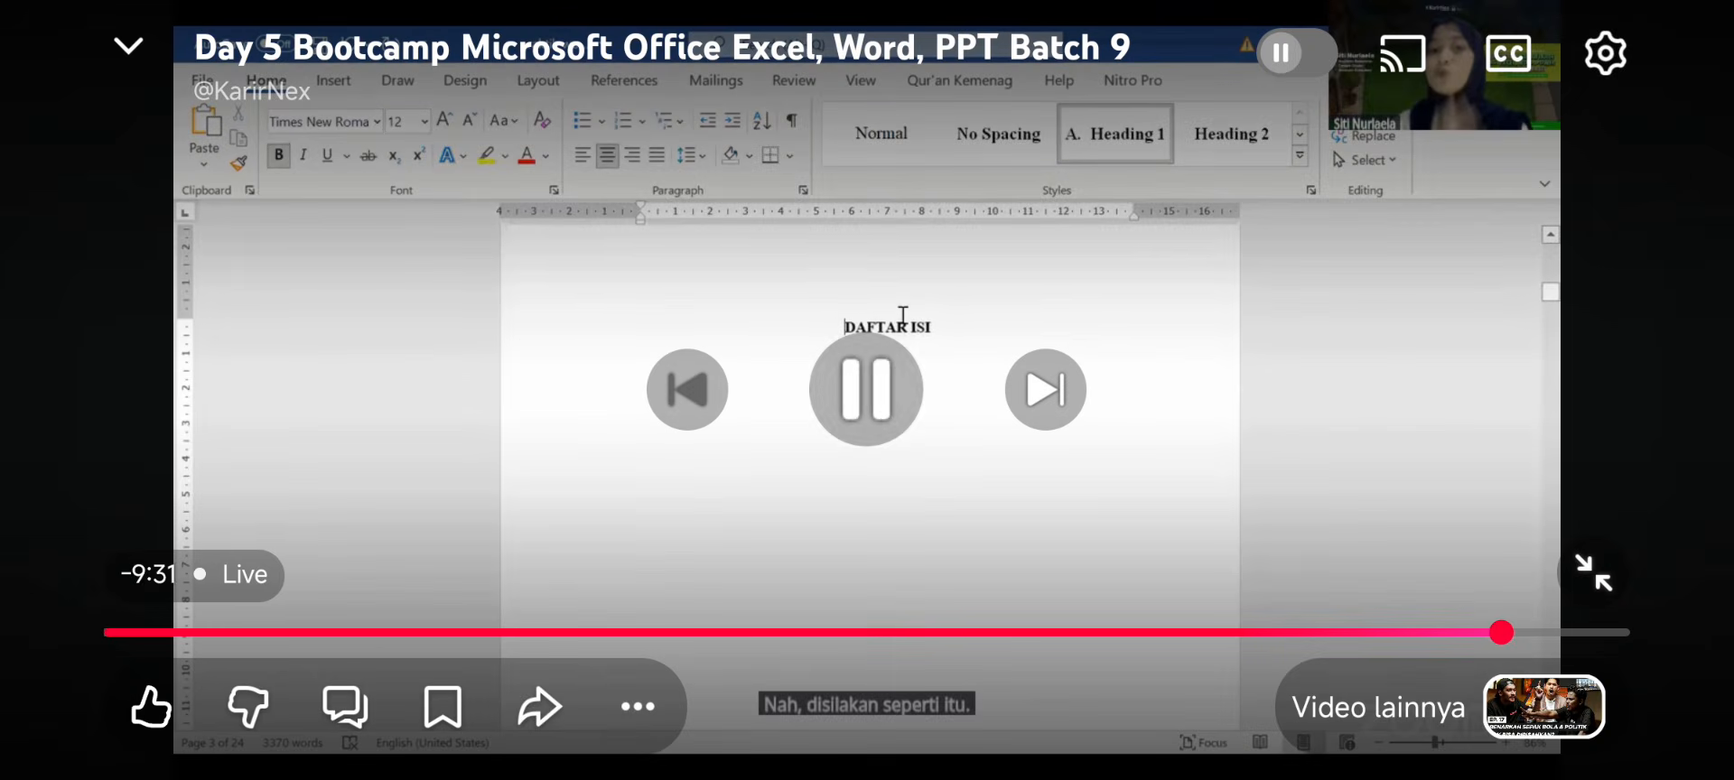
- Skip the lesson ahead to page 7 showing BAB I PENDAHULUAN and 'A. Latar Belakang Penelitian'
click(867, 391)
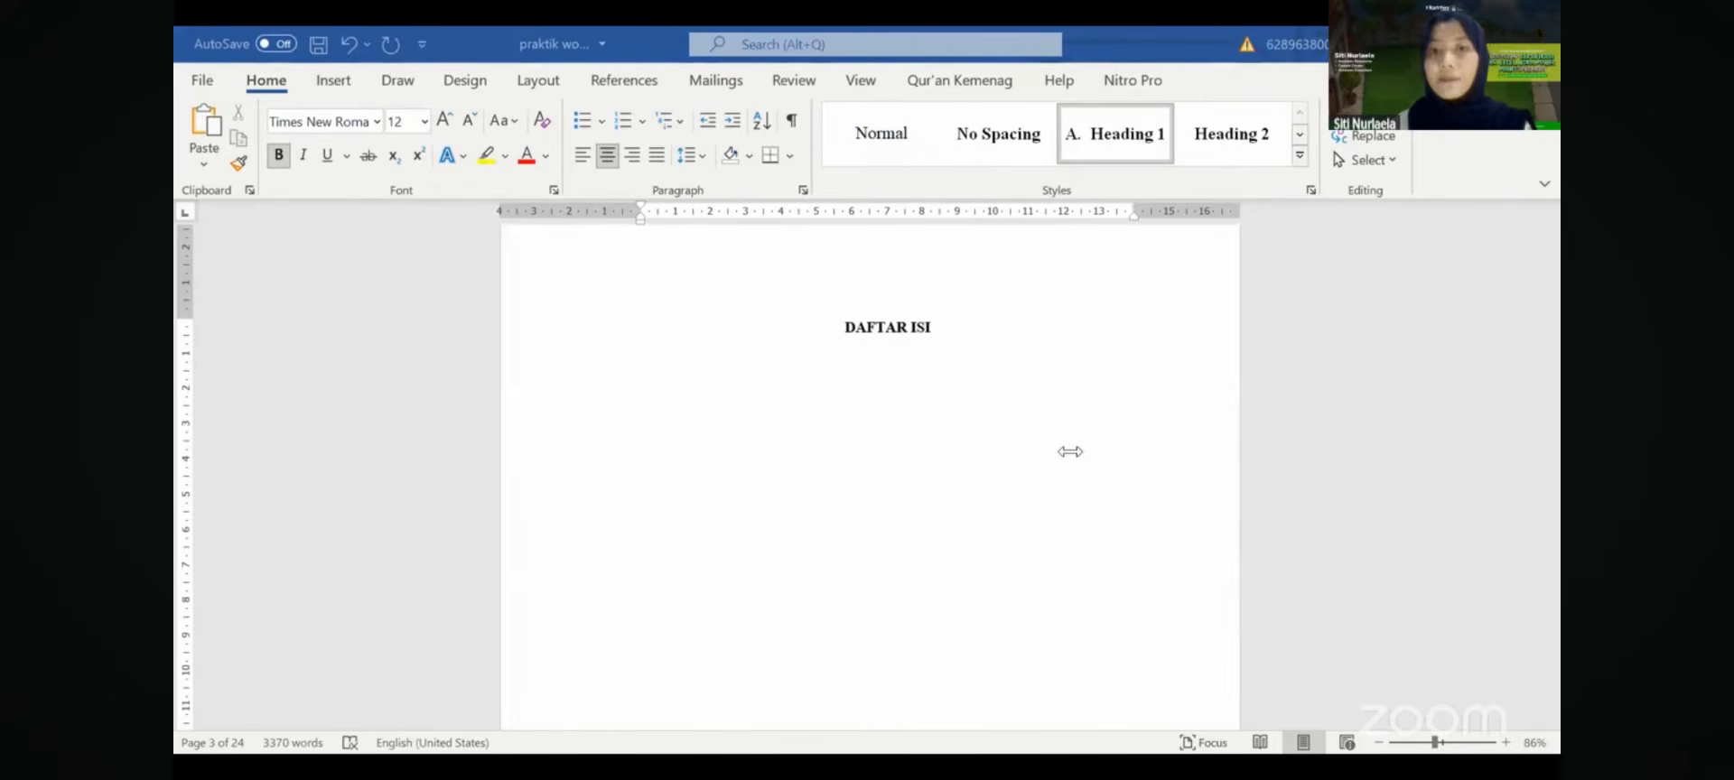
click(954, 336)
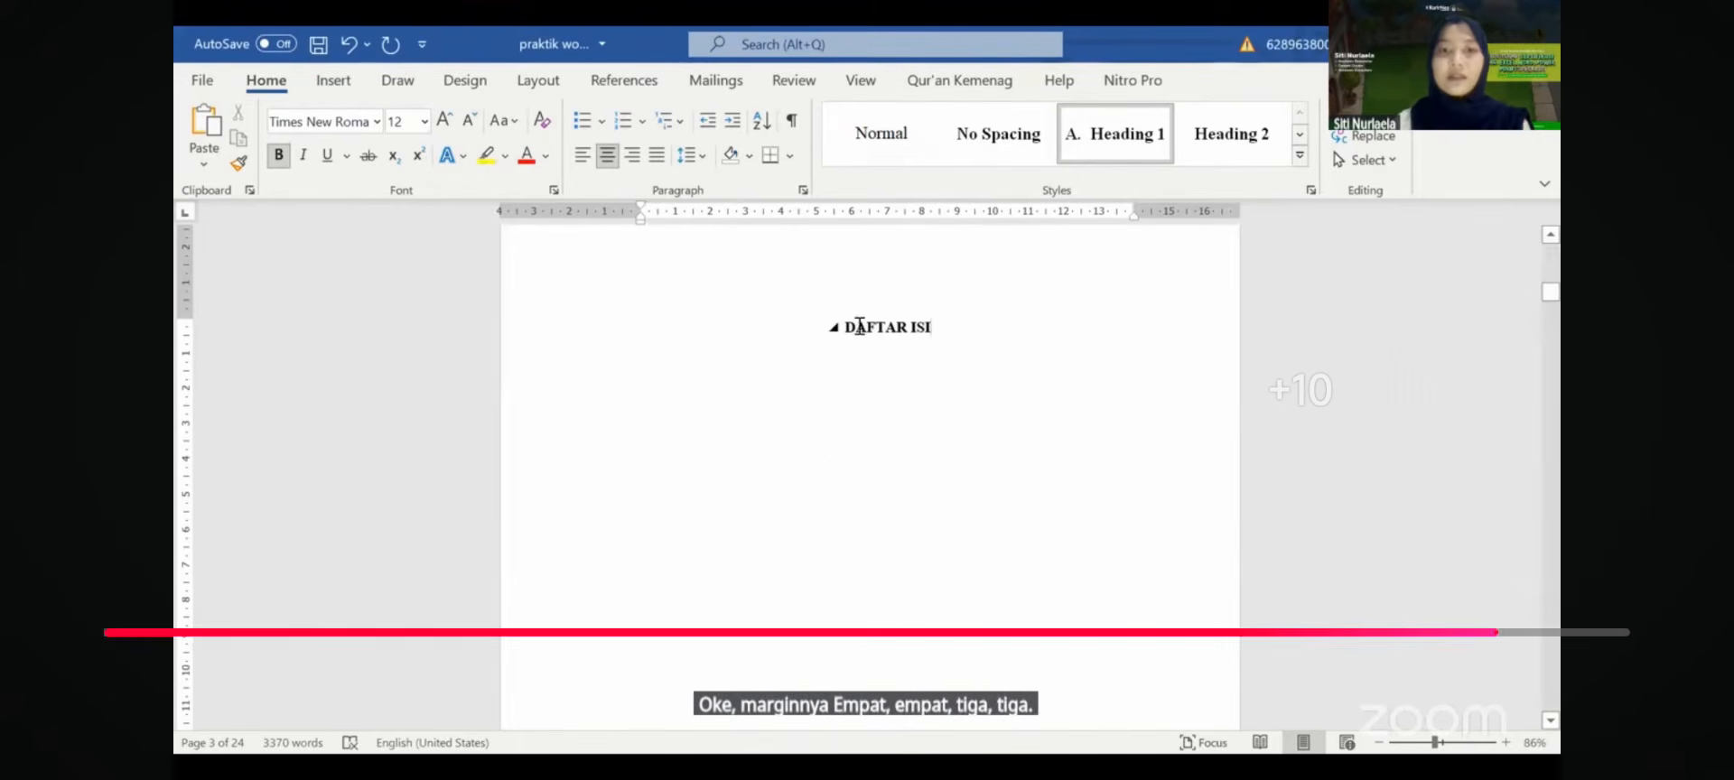
key(Right)
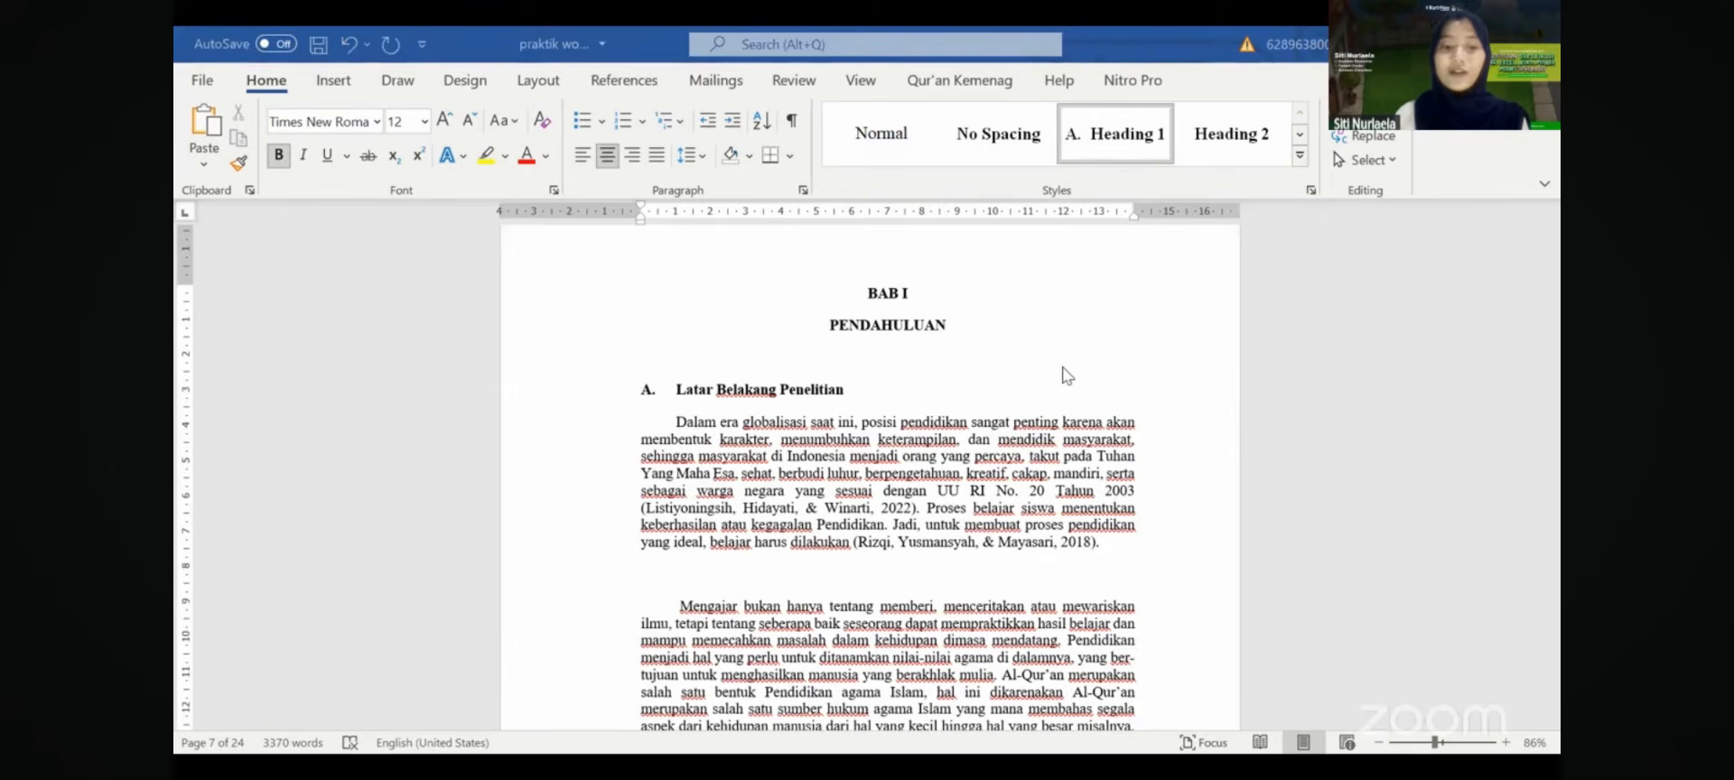
- Show the document's heading outline in the Navigation pane with Ctrl+F
click(841, 443)
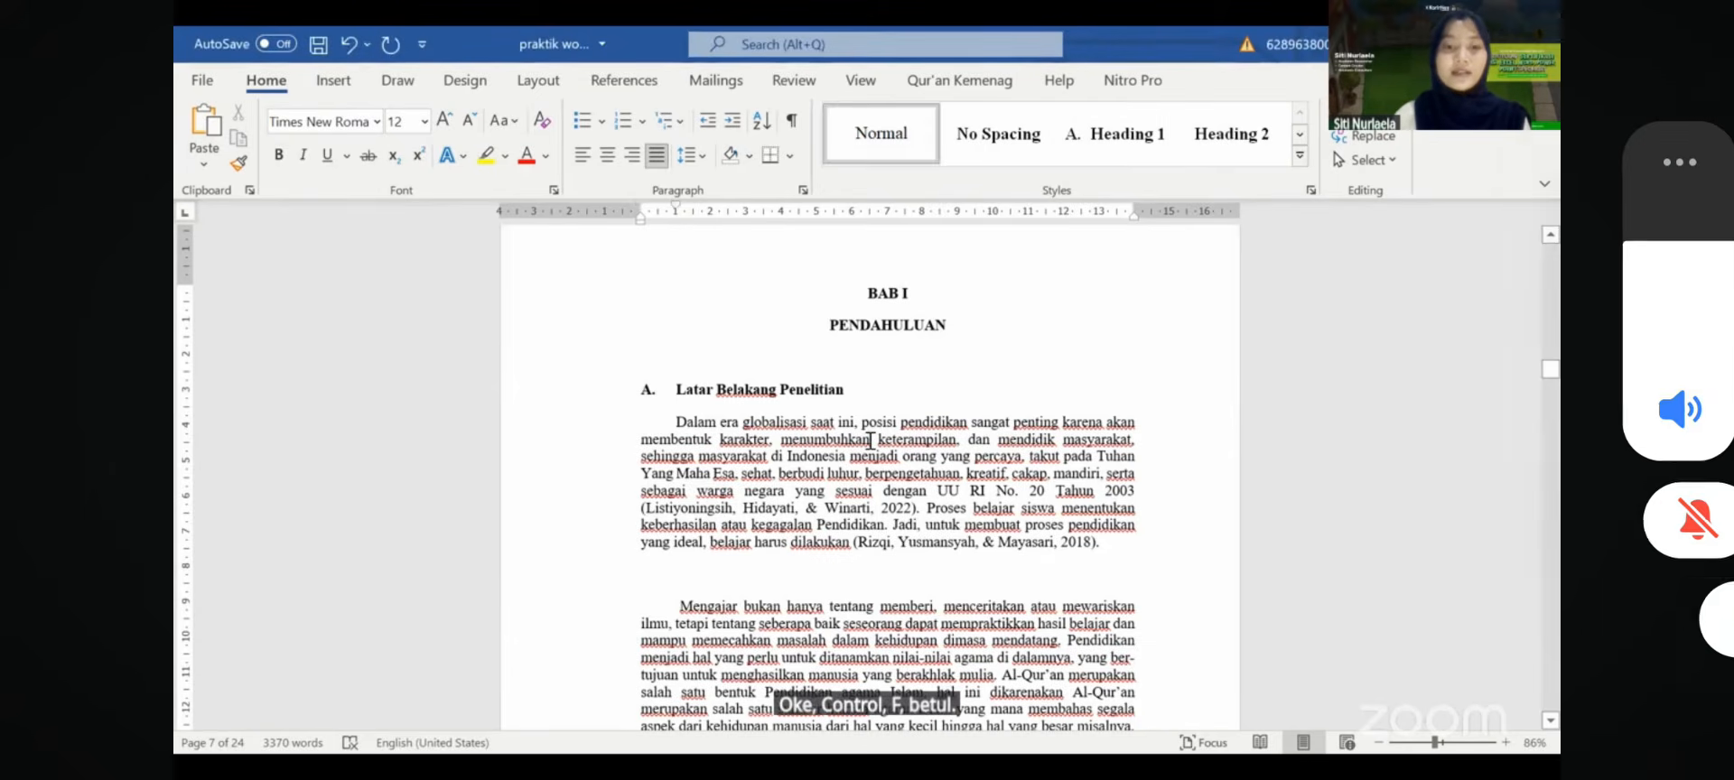
key(ctrl+f)
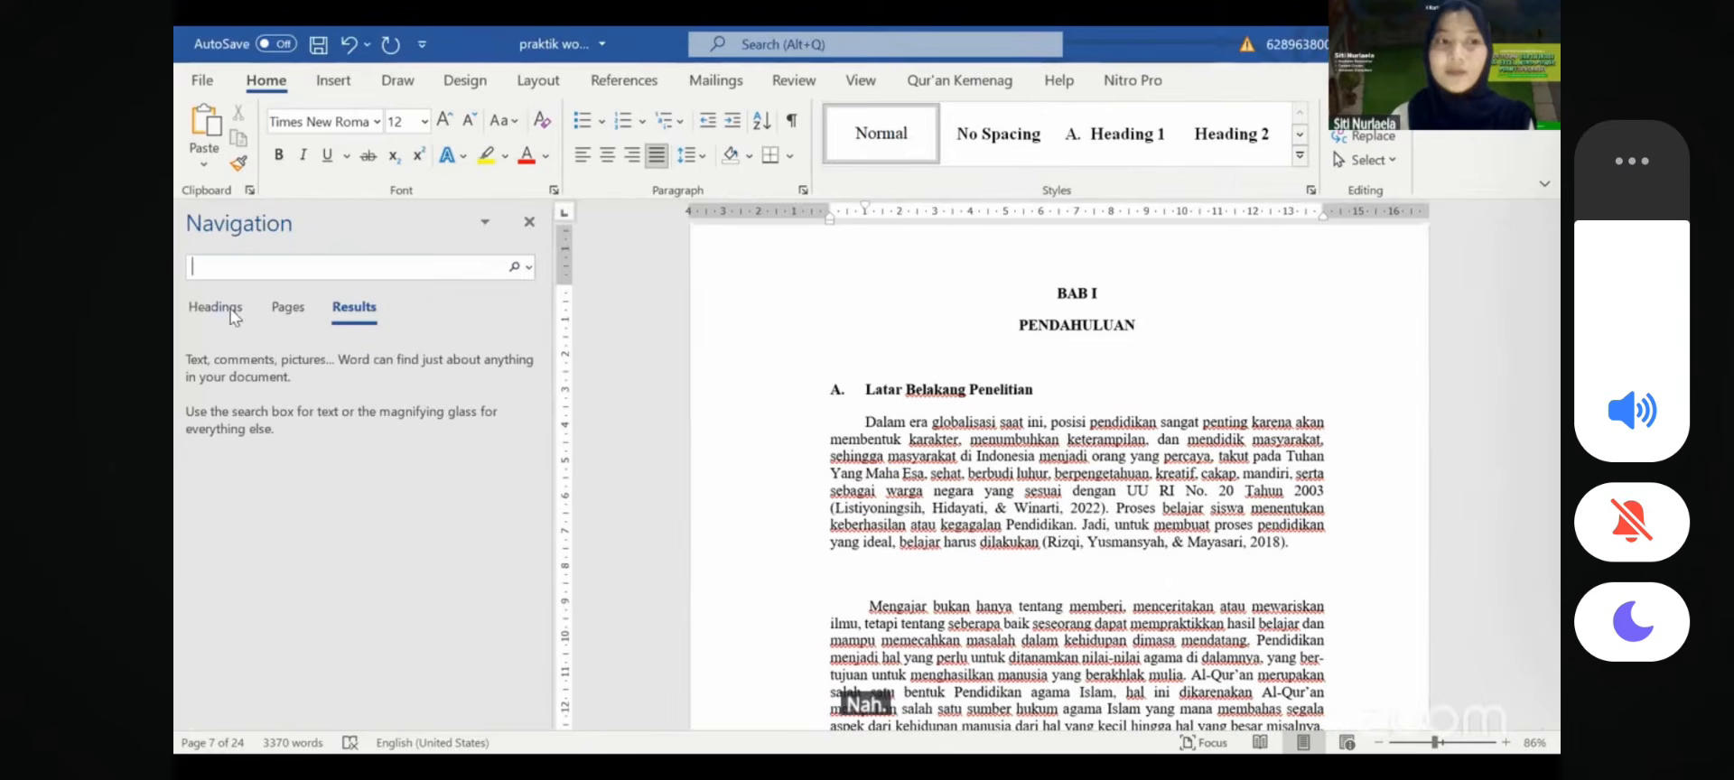
click(226, 308)
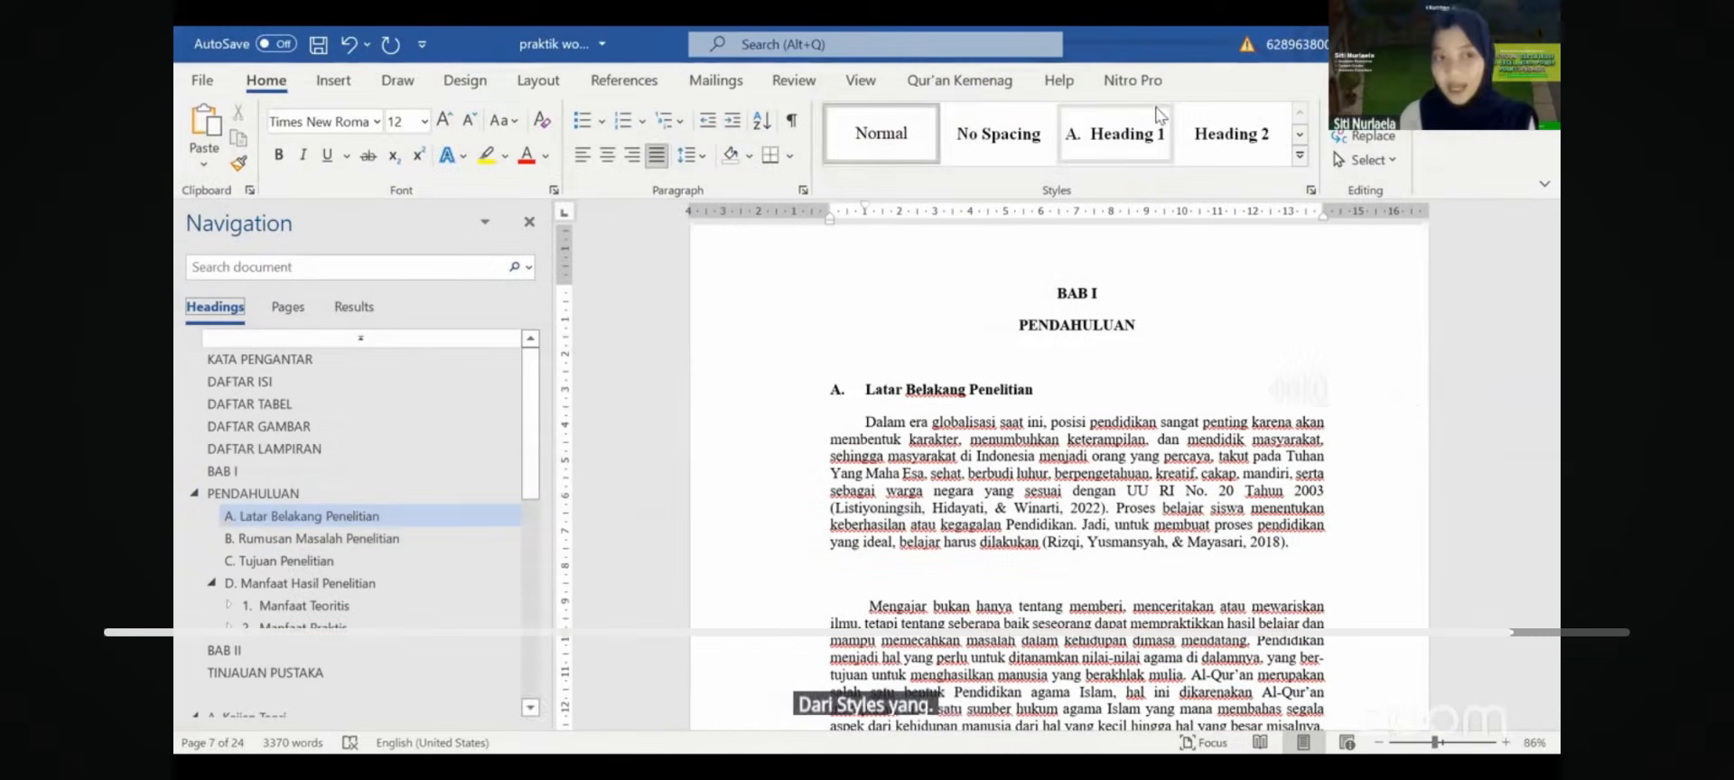
- Briefly join BAB I and PENDAHULUAN, then restore them as two separate heading lines
click(1017, 325)
key(BackSpace)
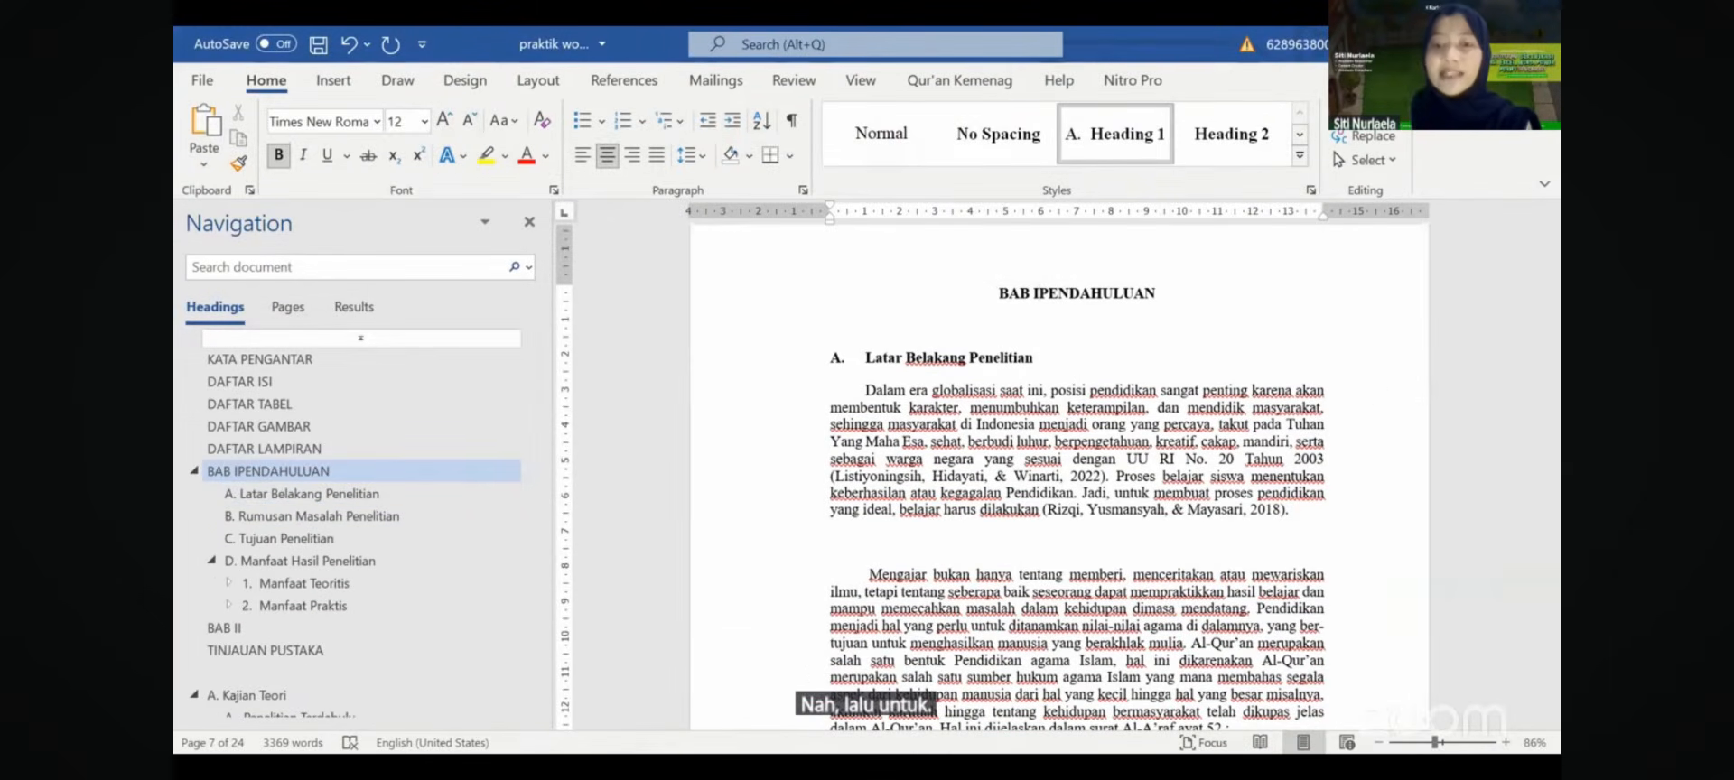
key(Return)
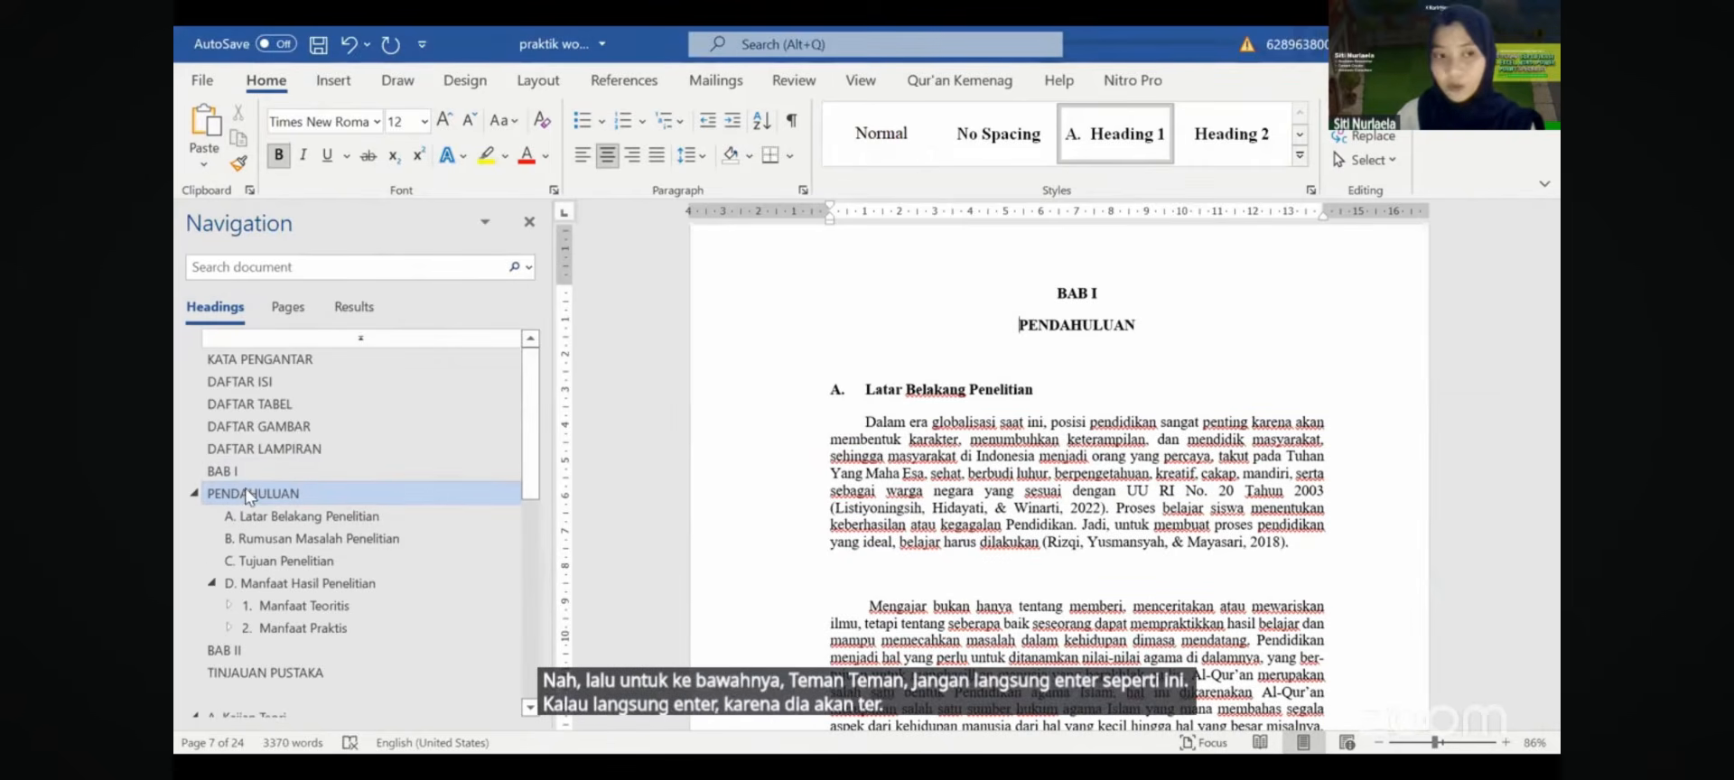
- Put 'BAB I' and 'PENDAHULUAN' in one paragraph on two lines, with 1.5 line spacing and 0 pt after
key(BackSpace)
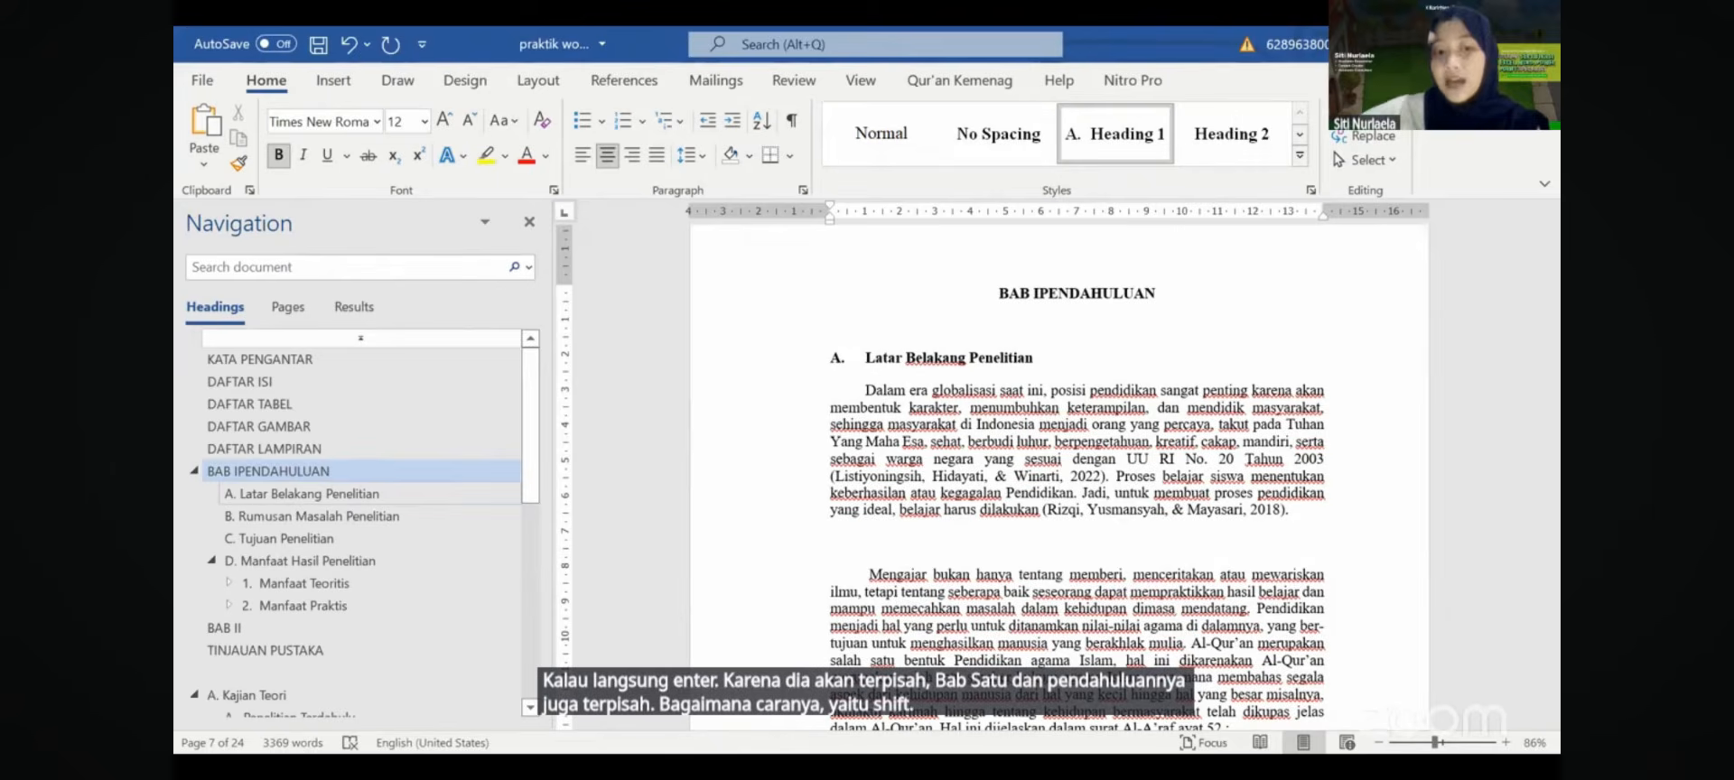
key(shift+Return)
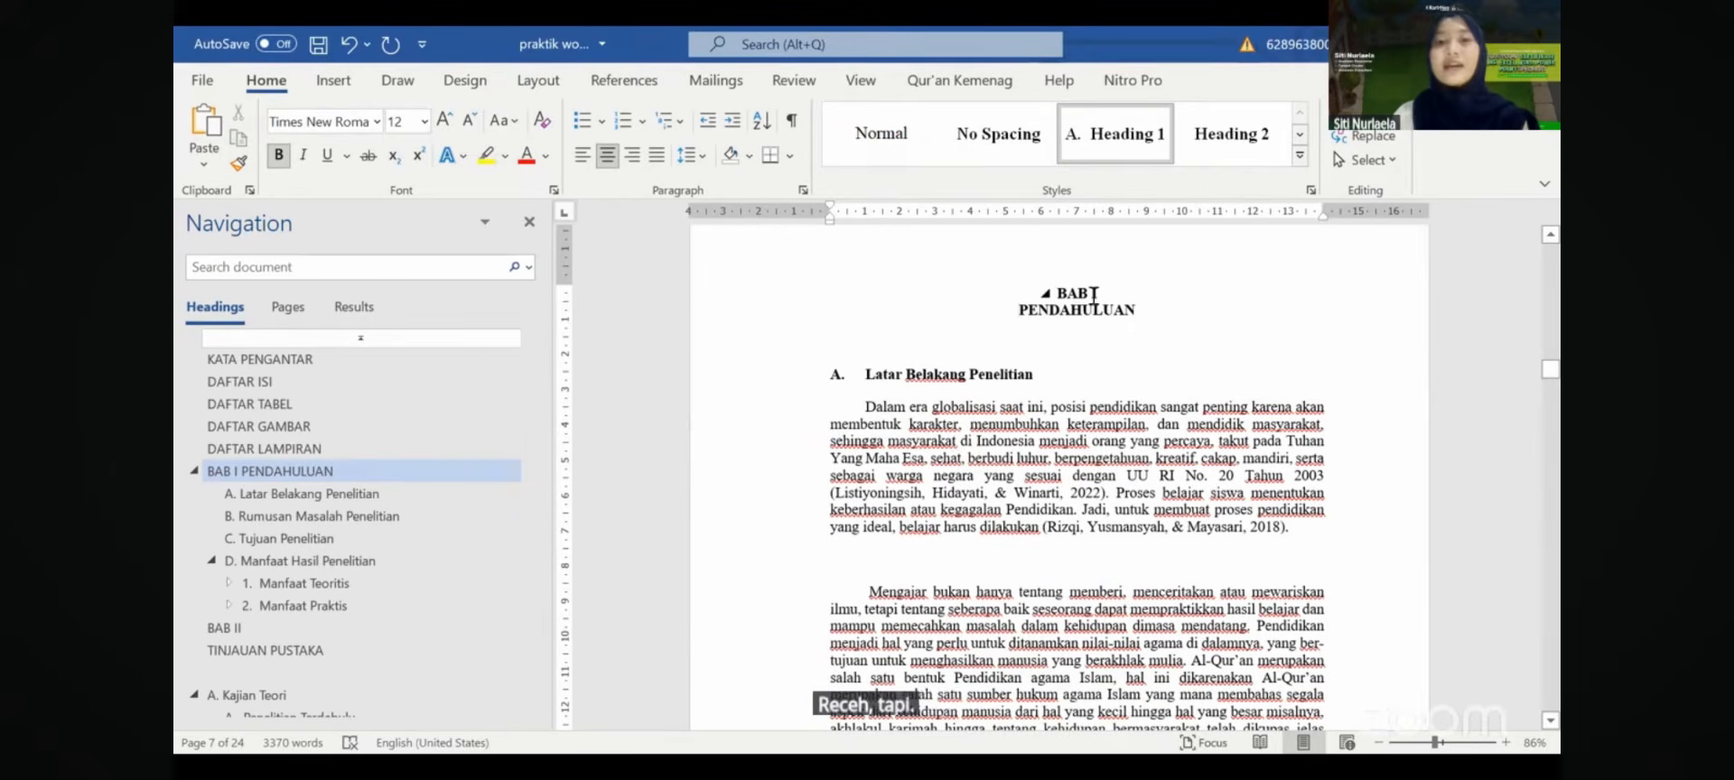
mouse_move(1095, 296)
mouse_down()
mouse_move(1118, 451)
mouse_move(1096, 323)
mouse_up()
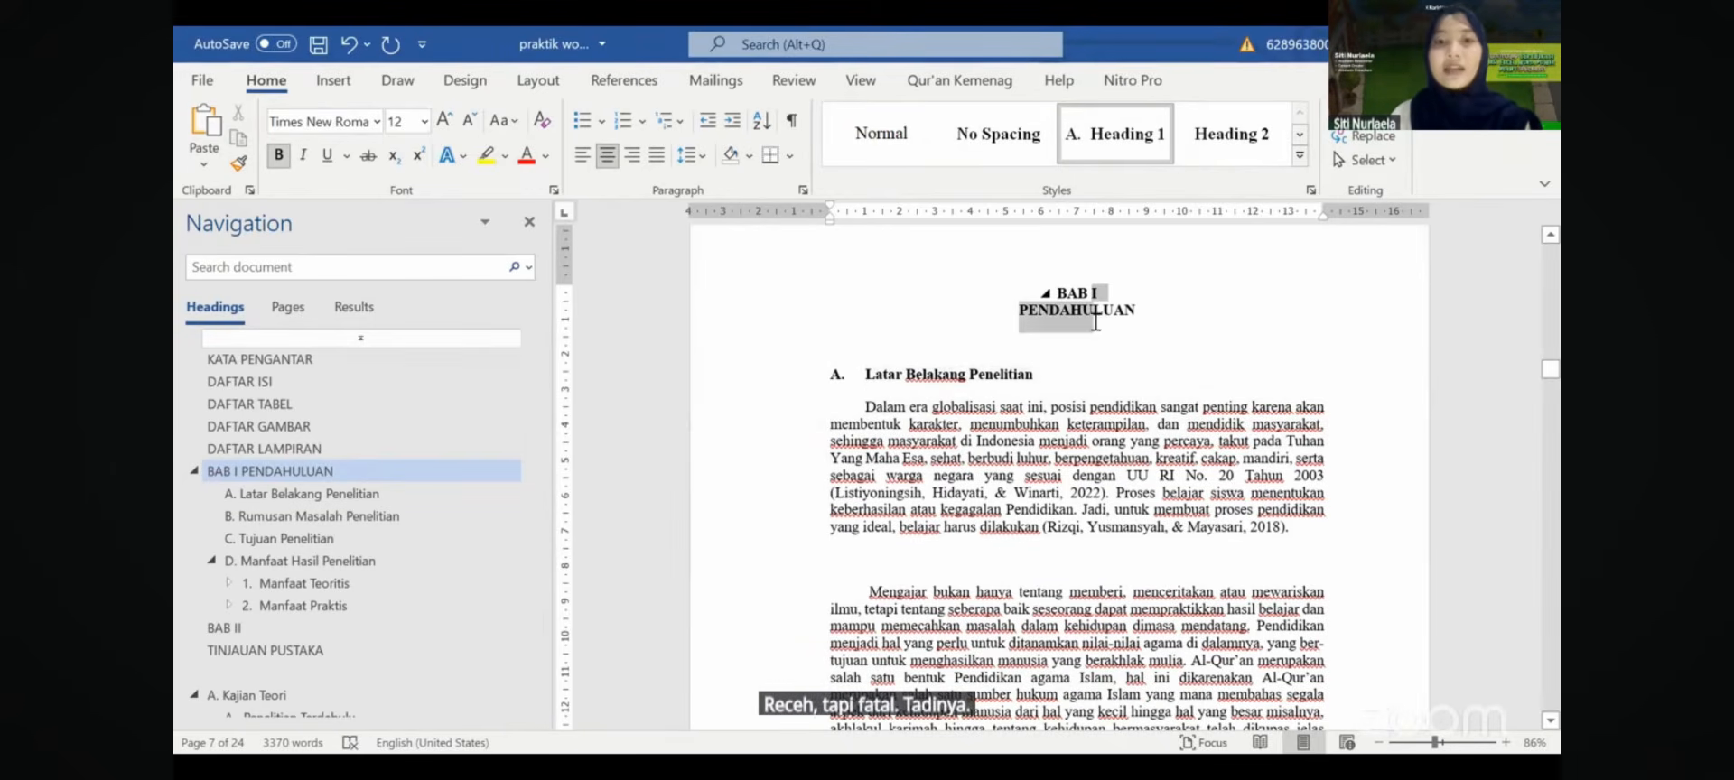
click(802, 189)
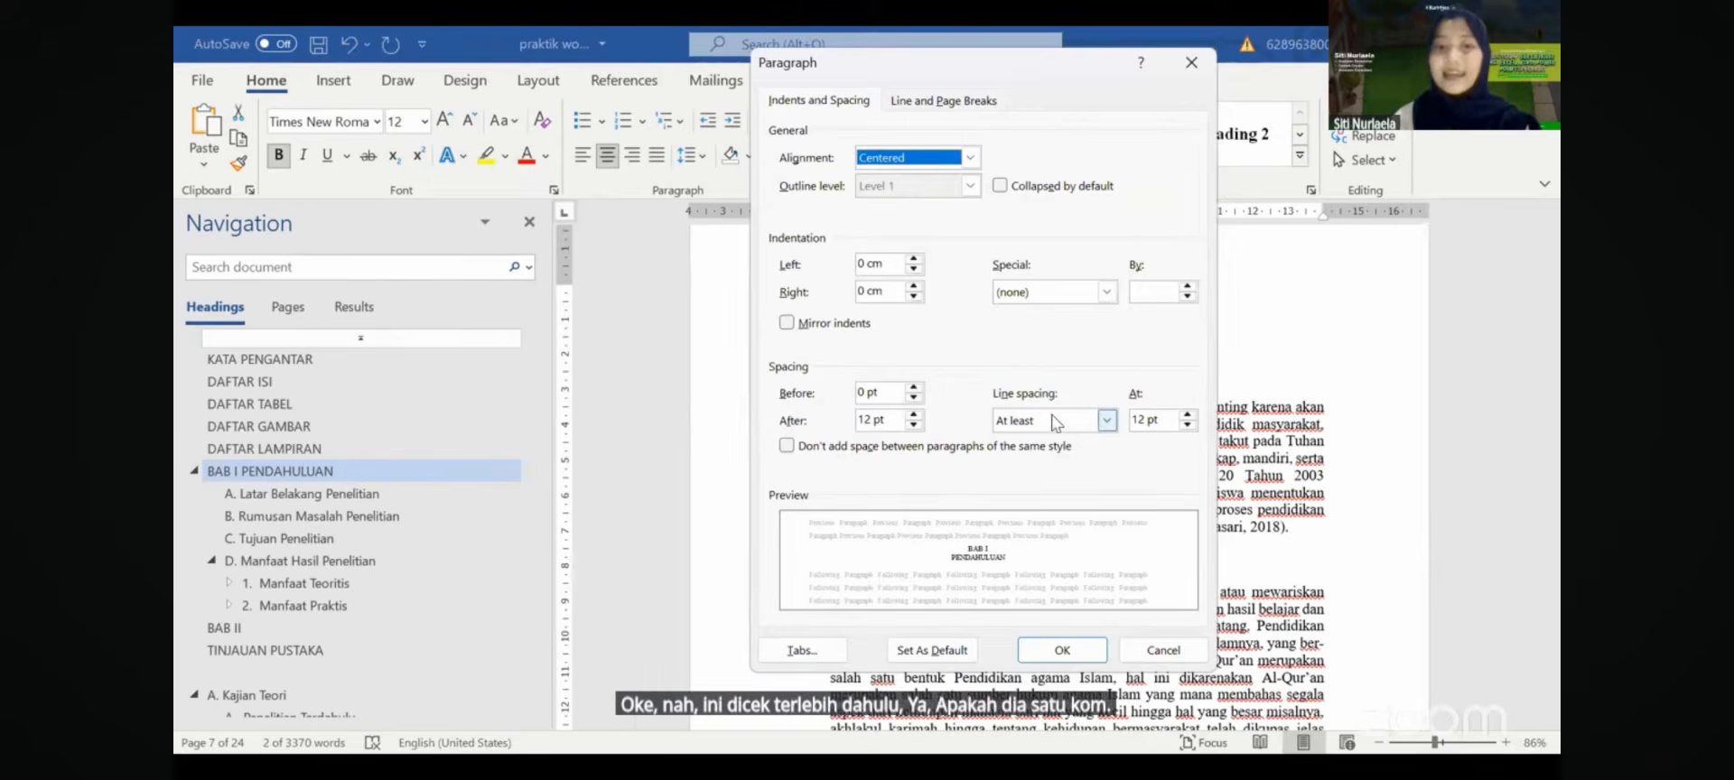
click(1107, 420)
click(1043, 458)
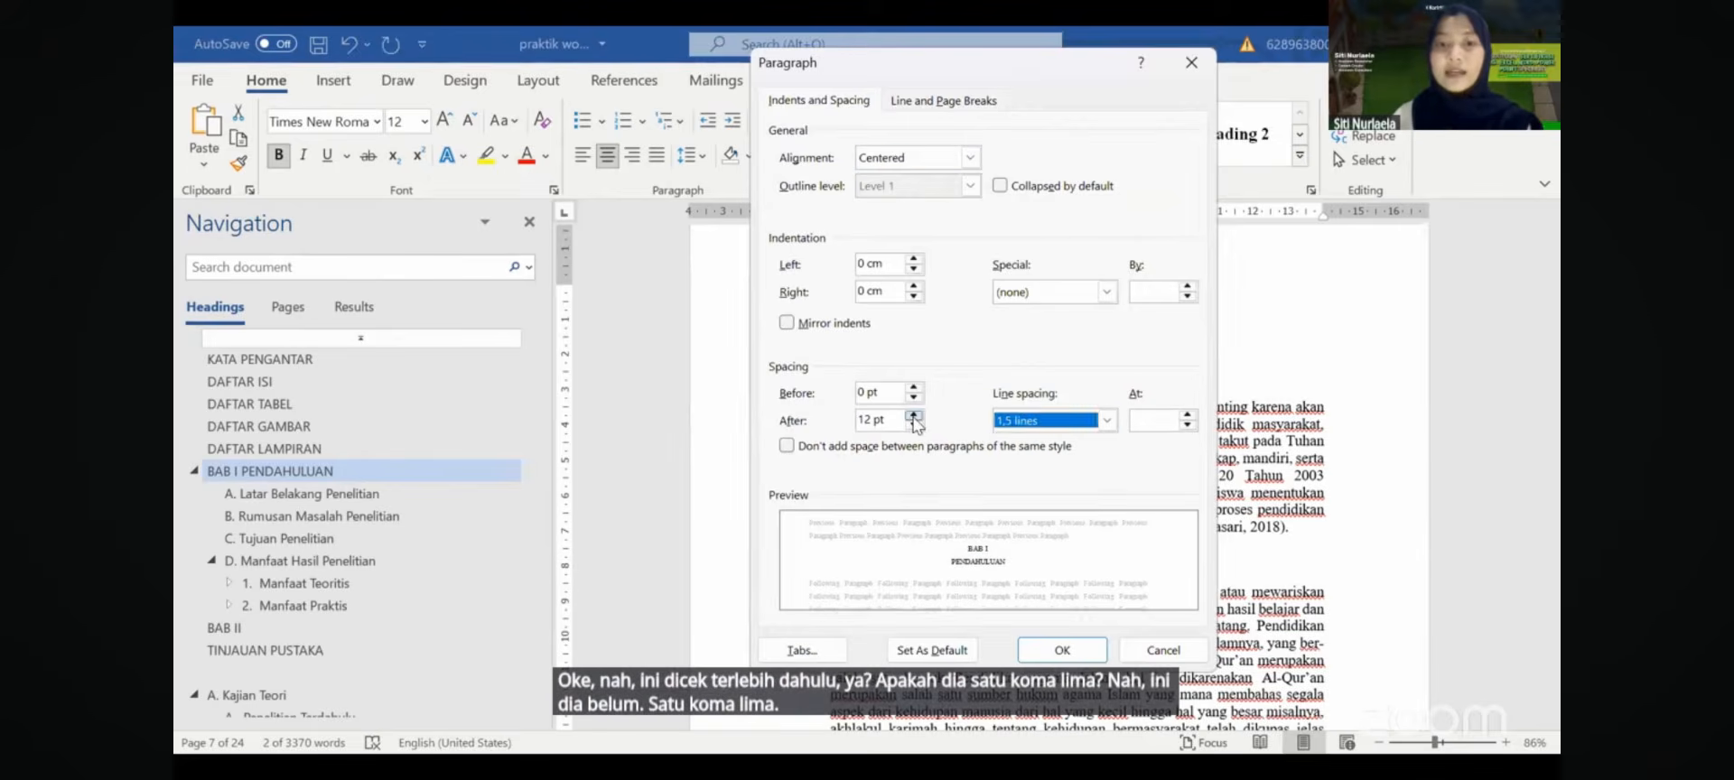
click(914, 424)
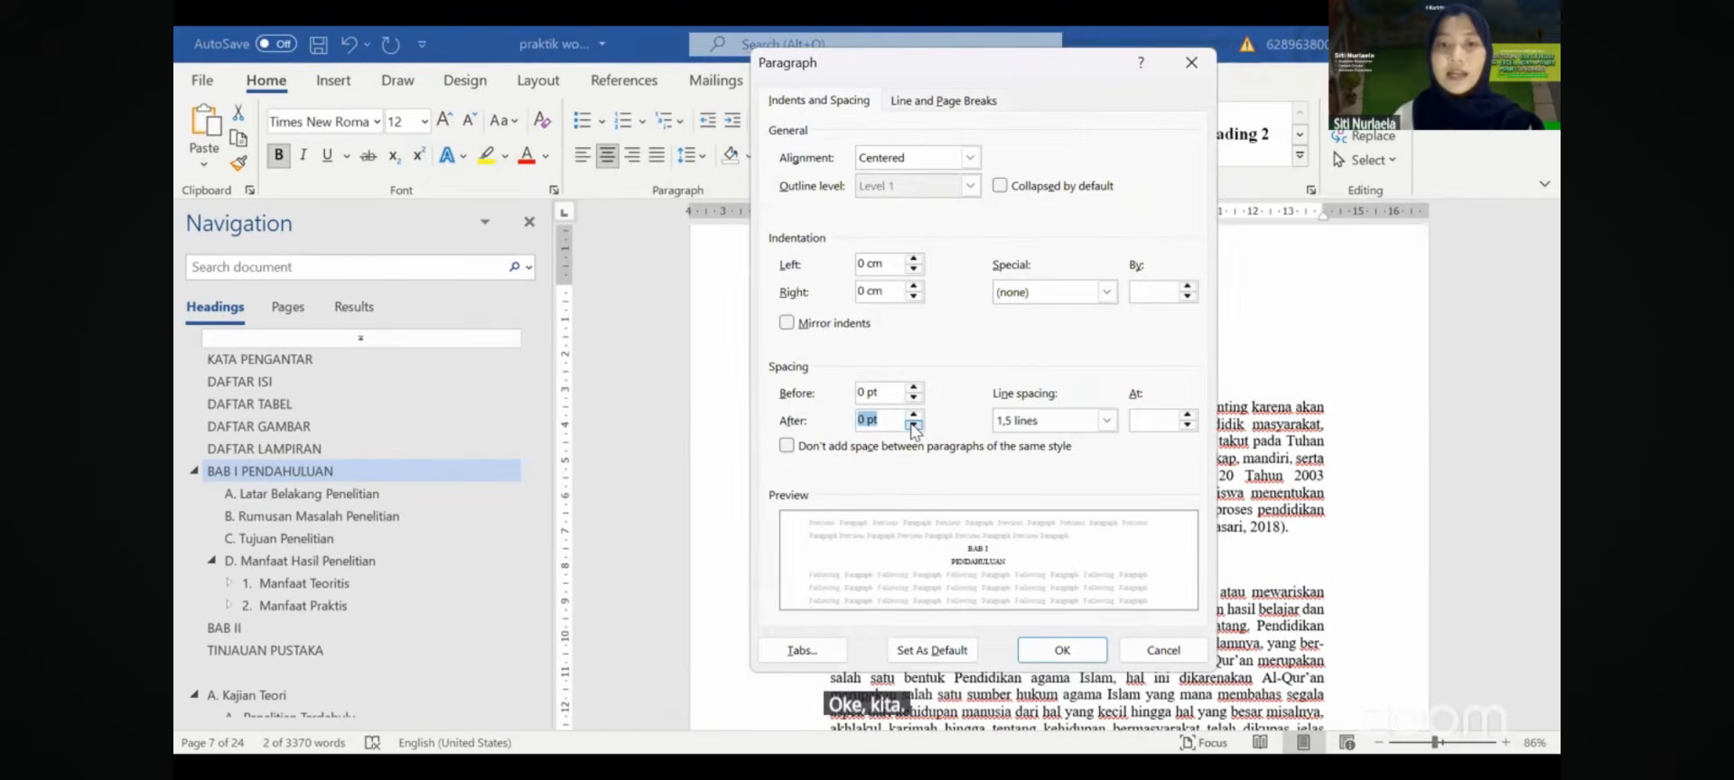
click(1062, 650)
- Give the Latar Belakang Penelitian paragraphs a 1 cm first-line indent
click(1044, 364)
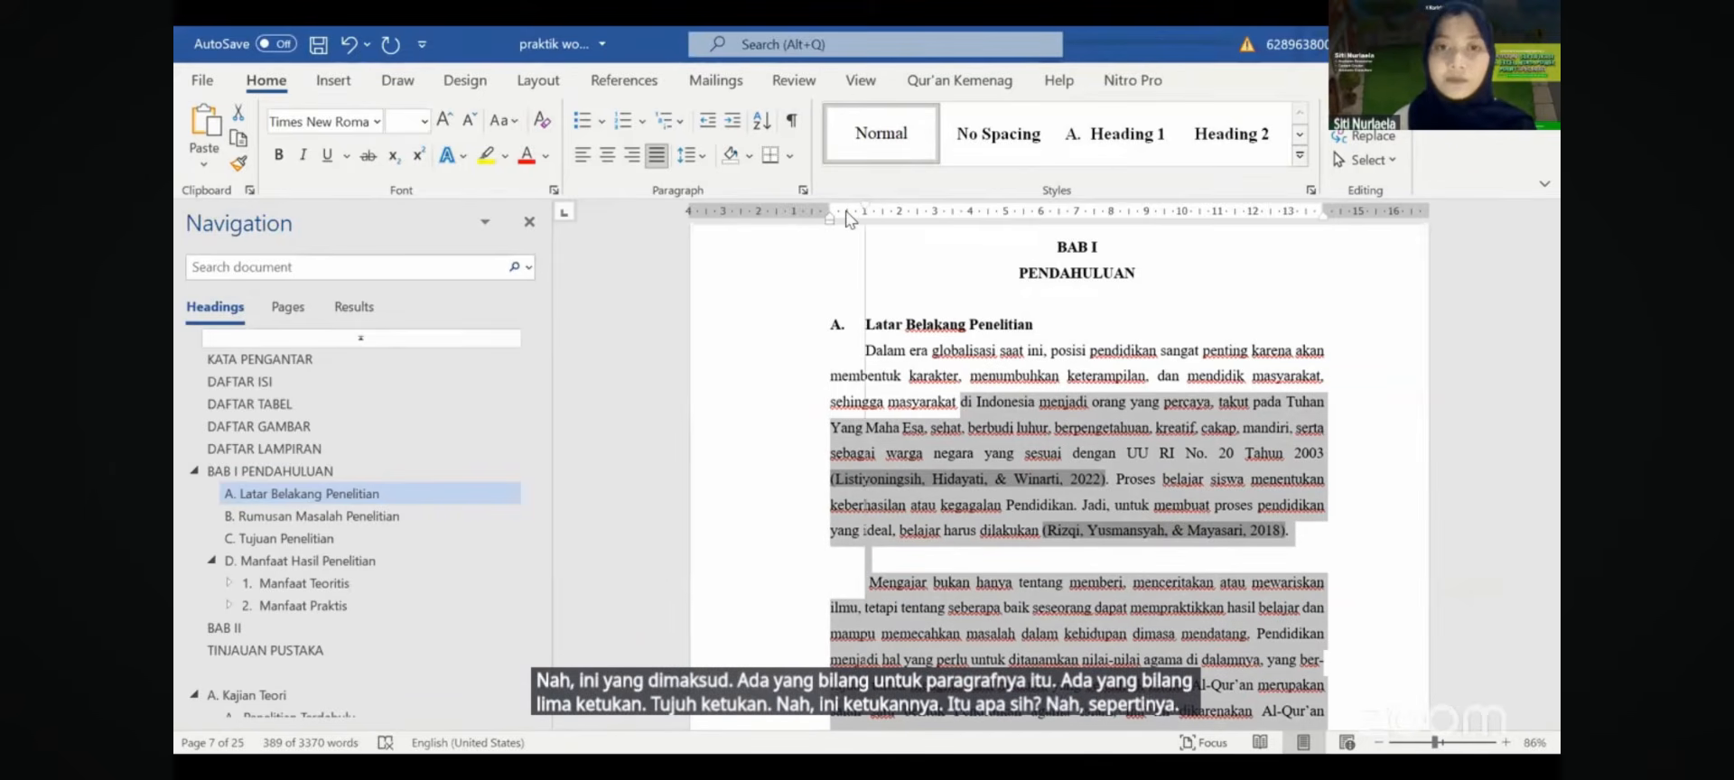
drag(858, 221, 940, 222)
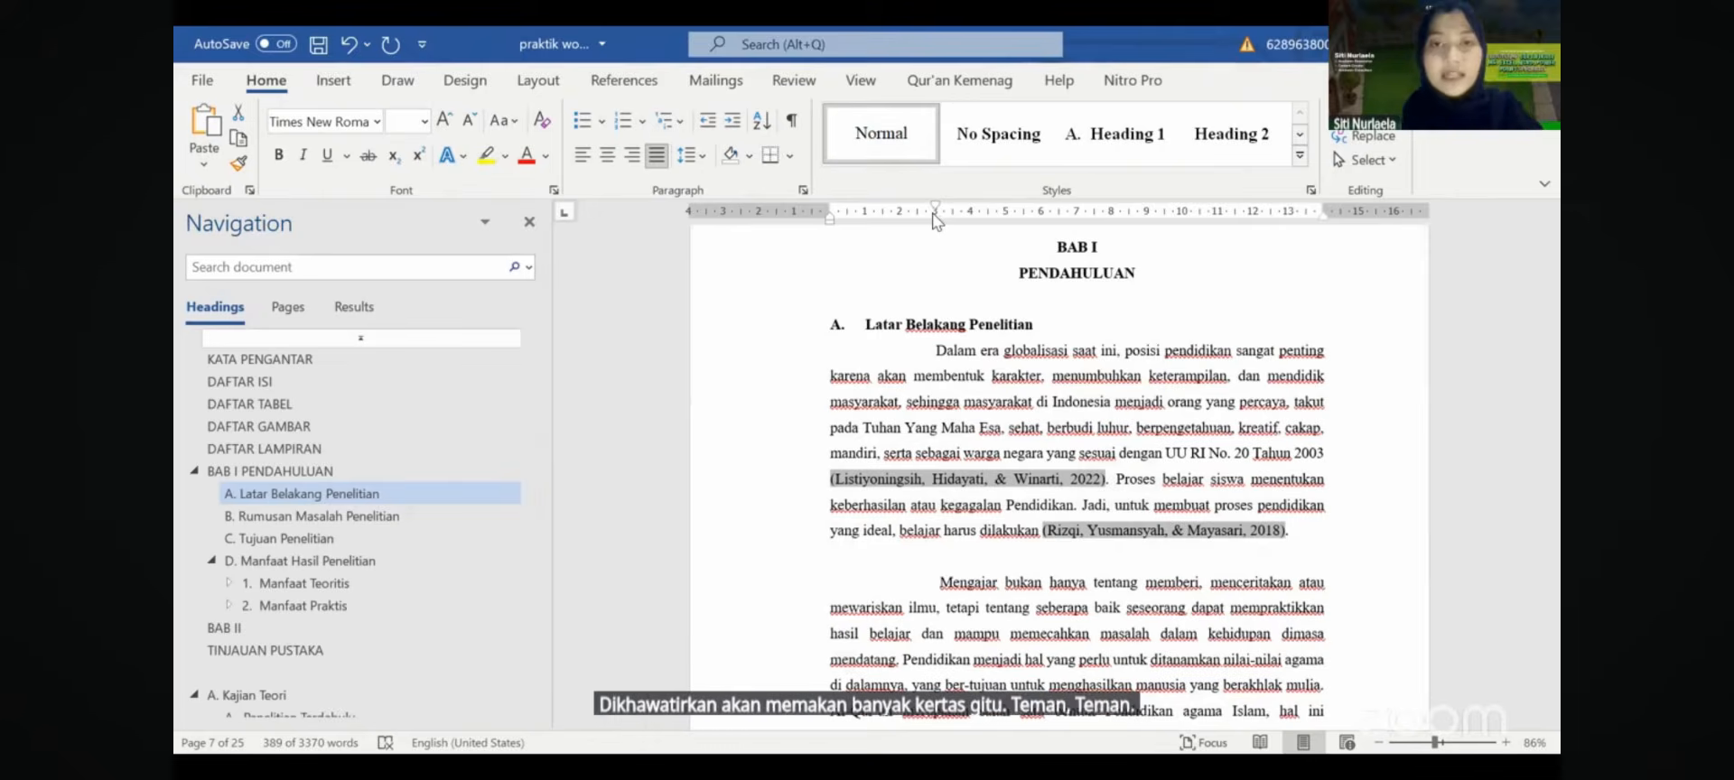
drag(936, 219, 865, 217)
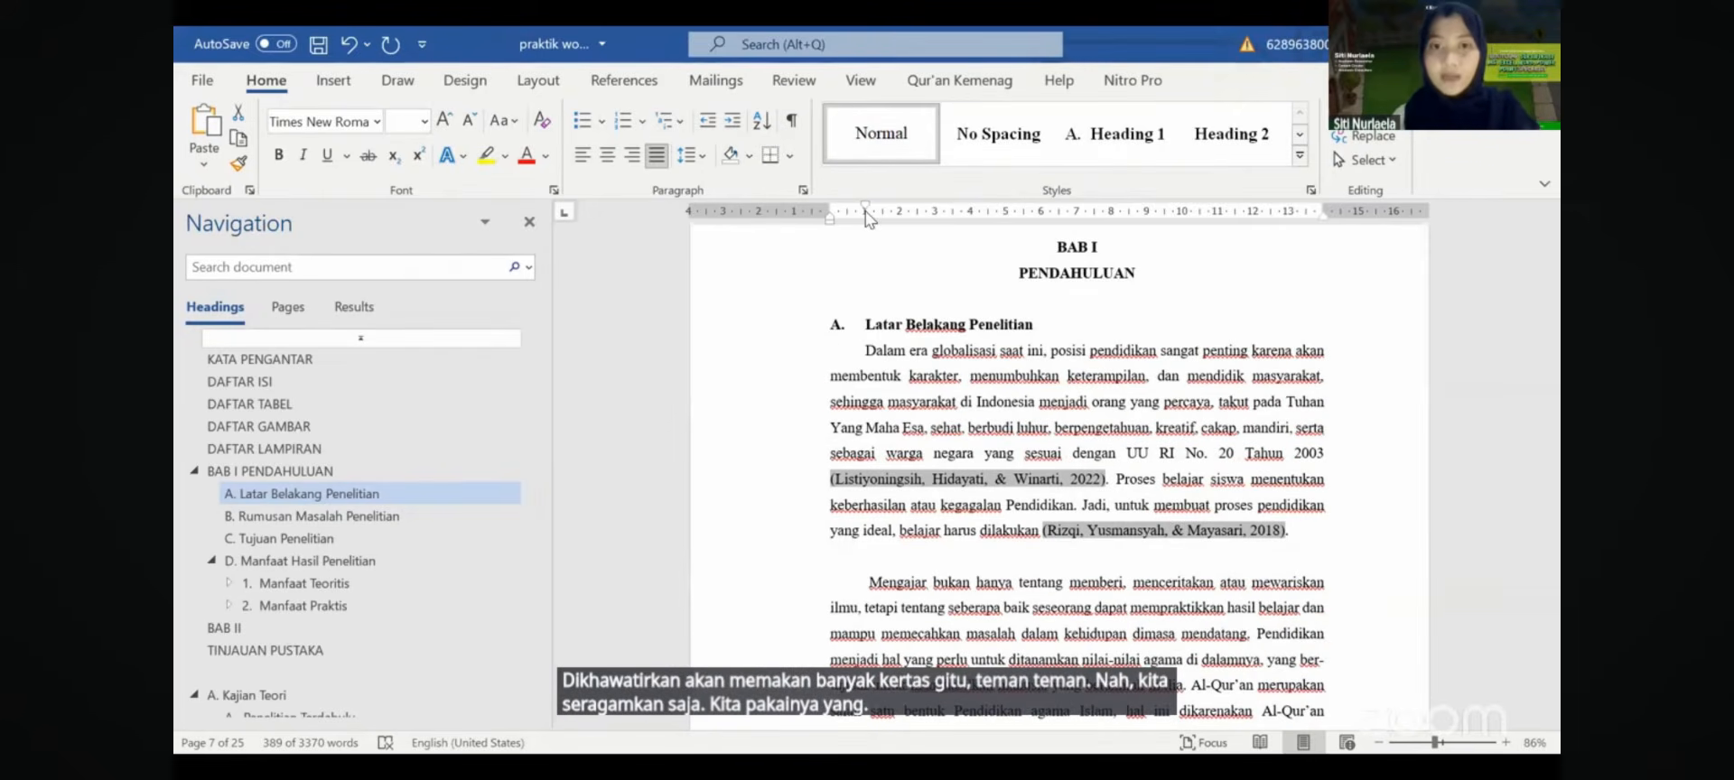
- Delete the empty line above the Mengajar paragraph
click(868, 566)
key(BackSpace)
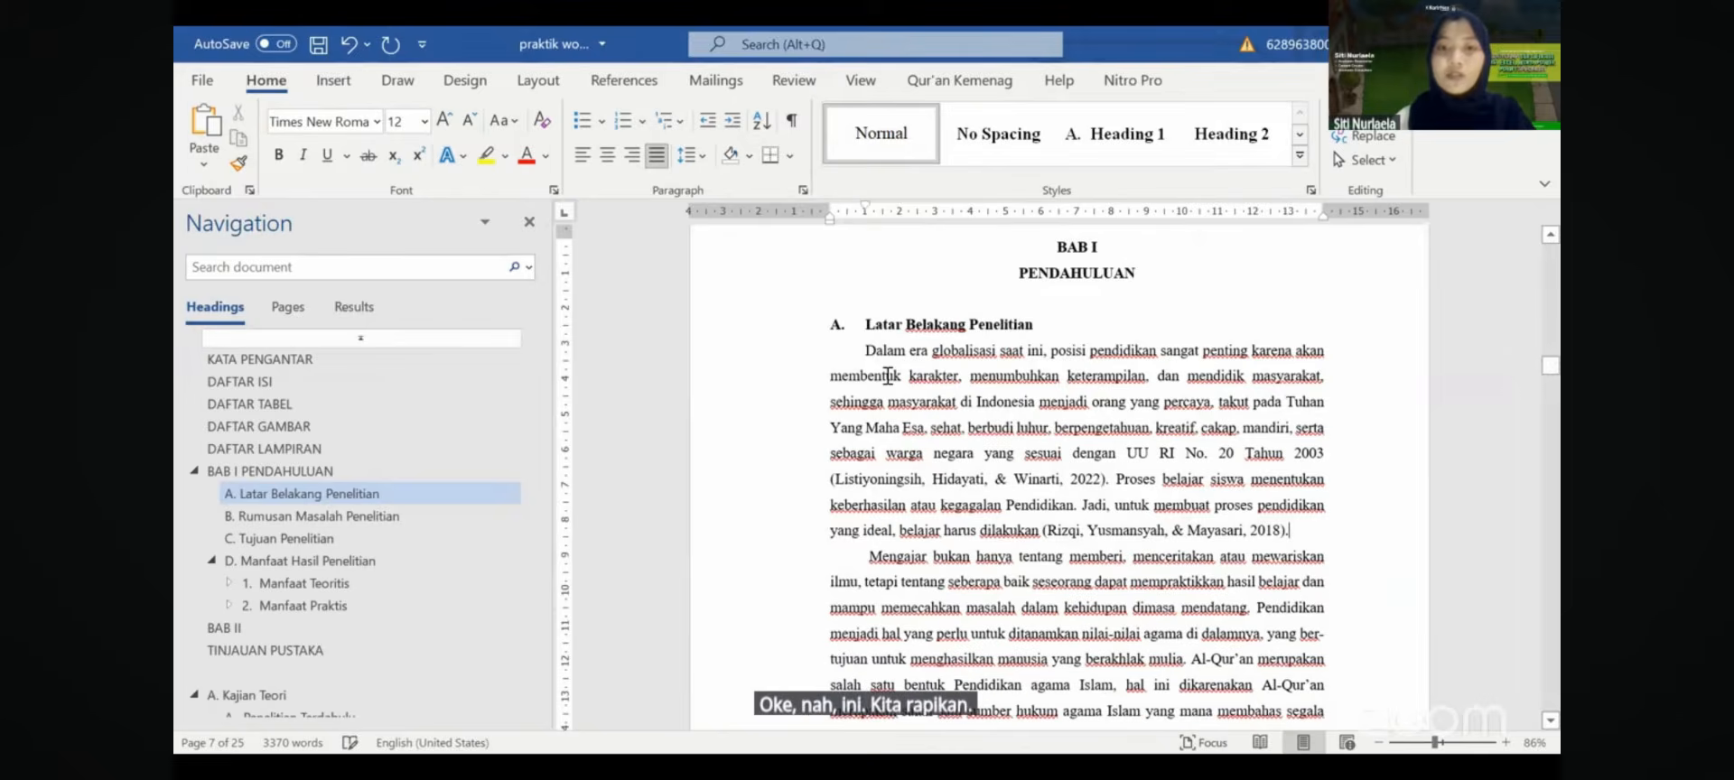
drag(838, 376, 987, 431)
click(966, 491)
click(1046, 461)
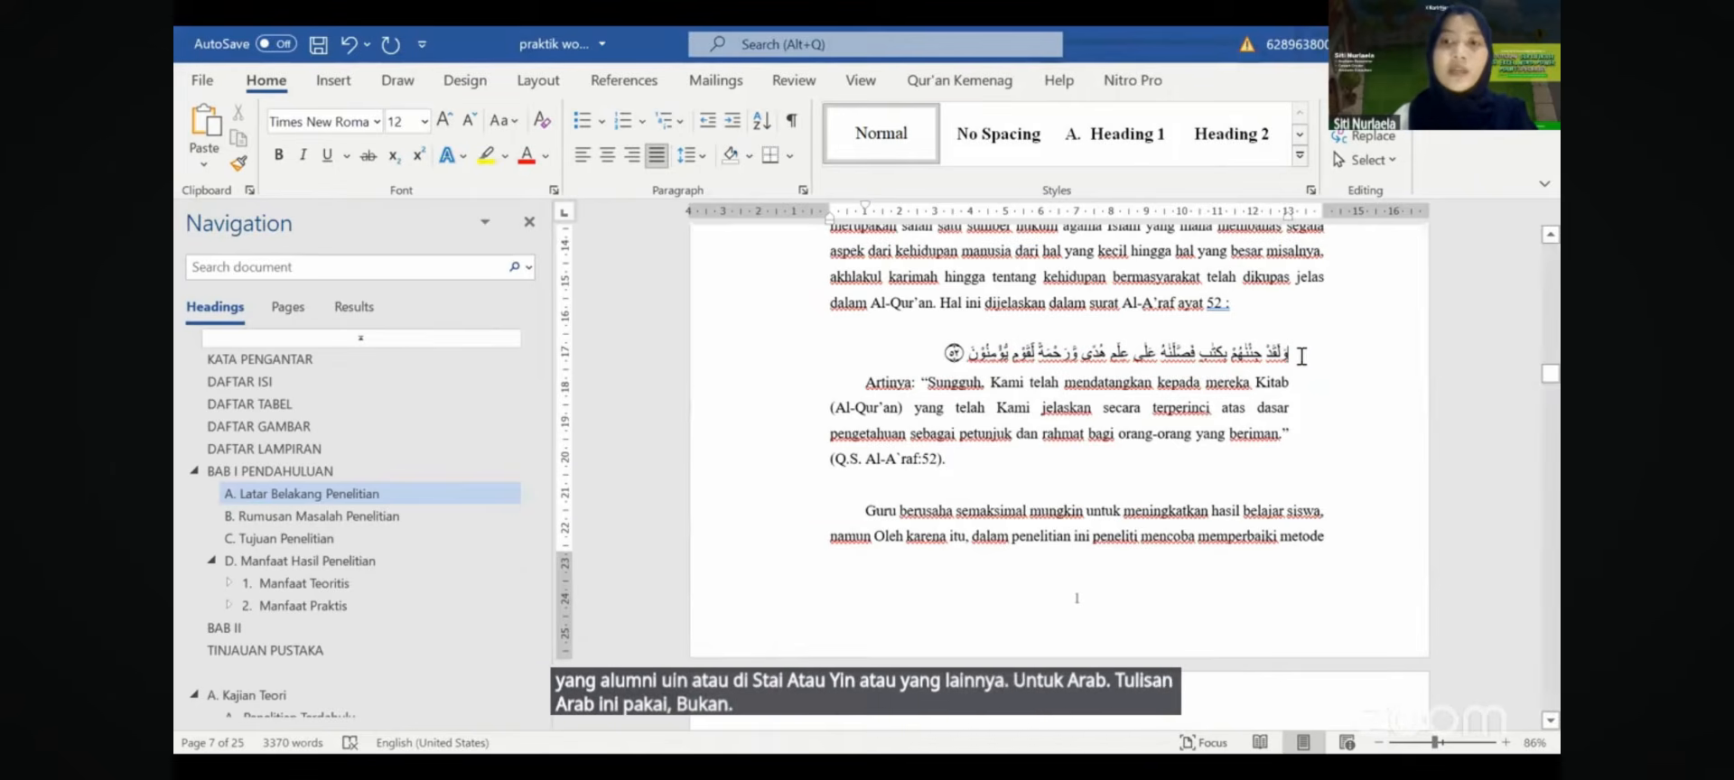
- Set the Al-A'raf Arabic verse in the LPMQ Qur'an font
click(1302, 355)
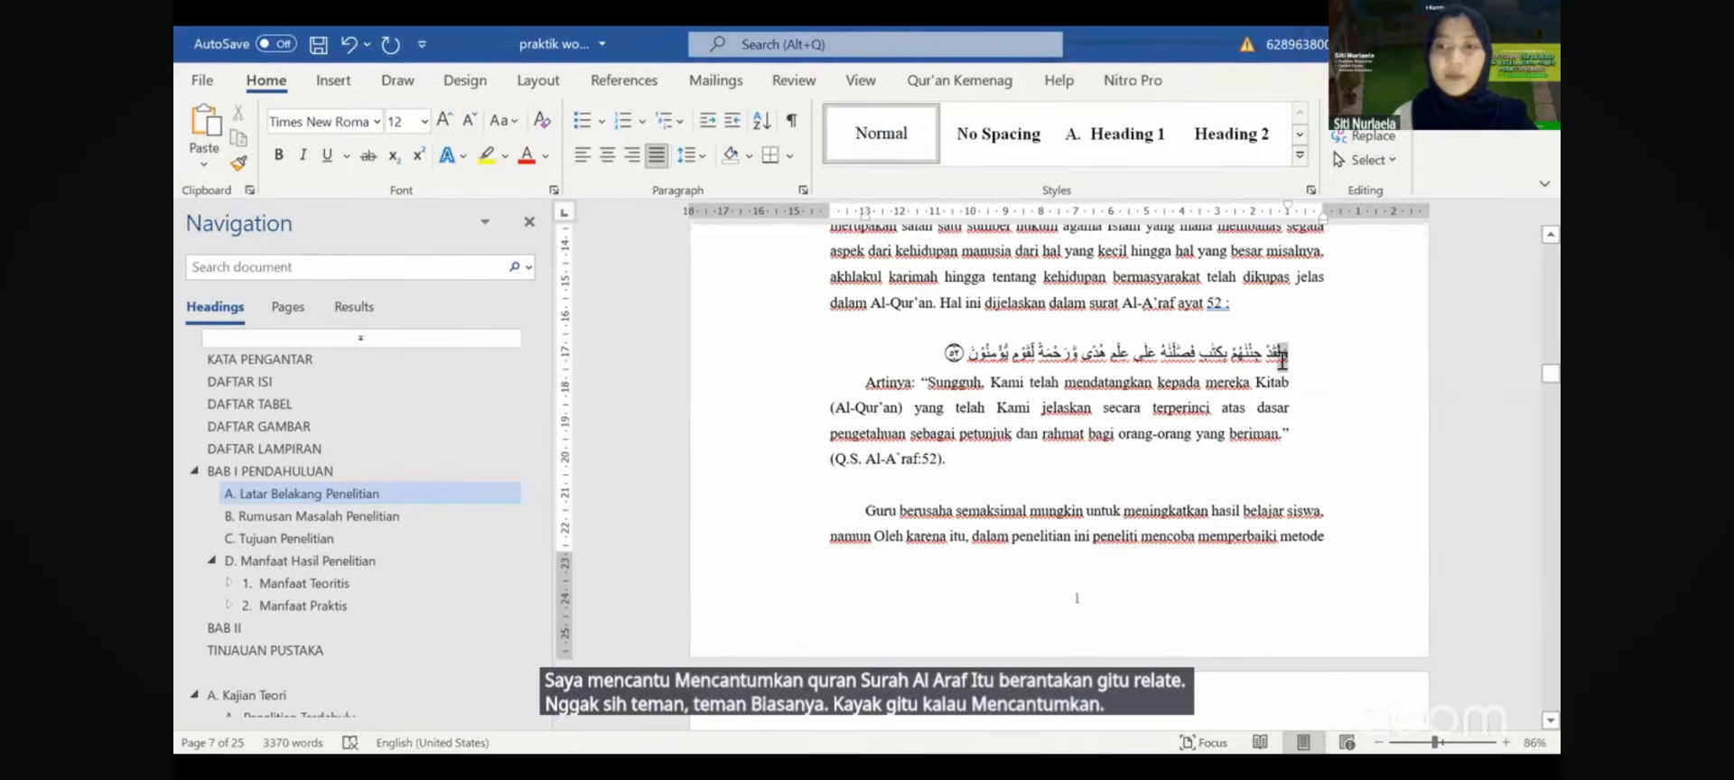
drag(1224, 355, 1212, 356)
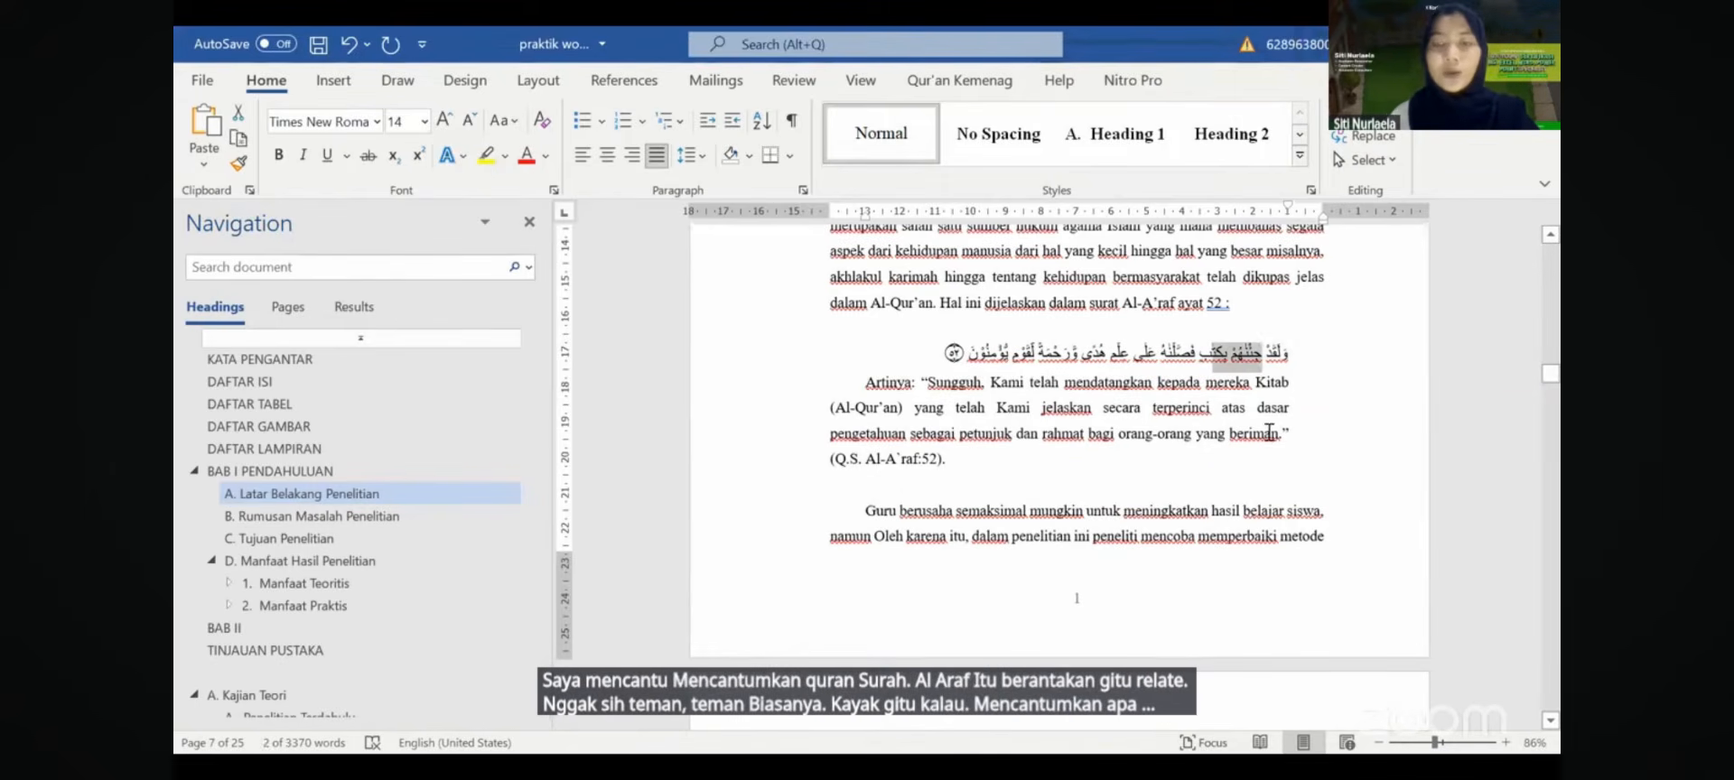
click(1266, 433)
click(1304, 352)
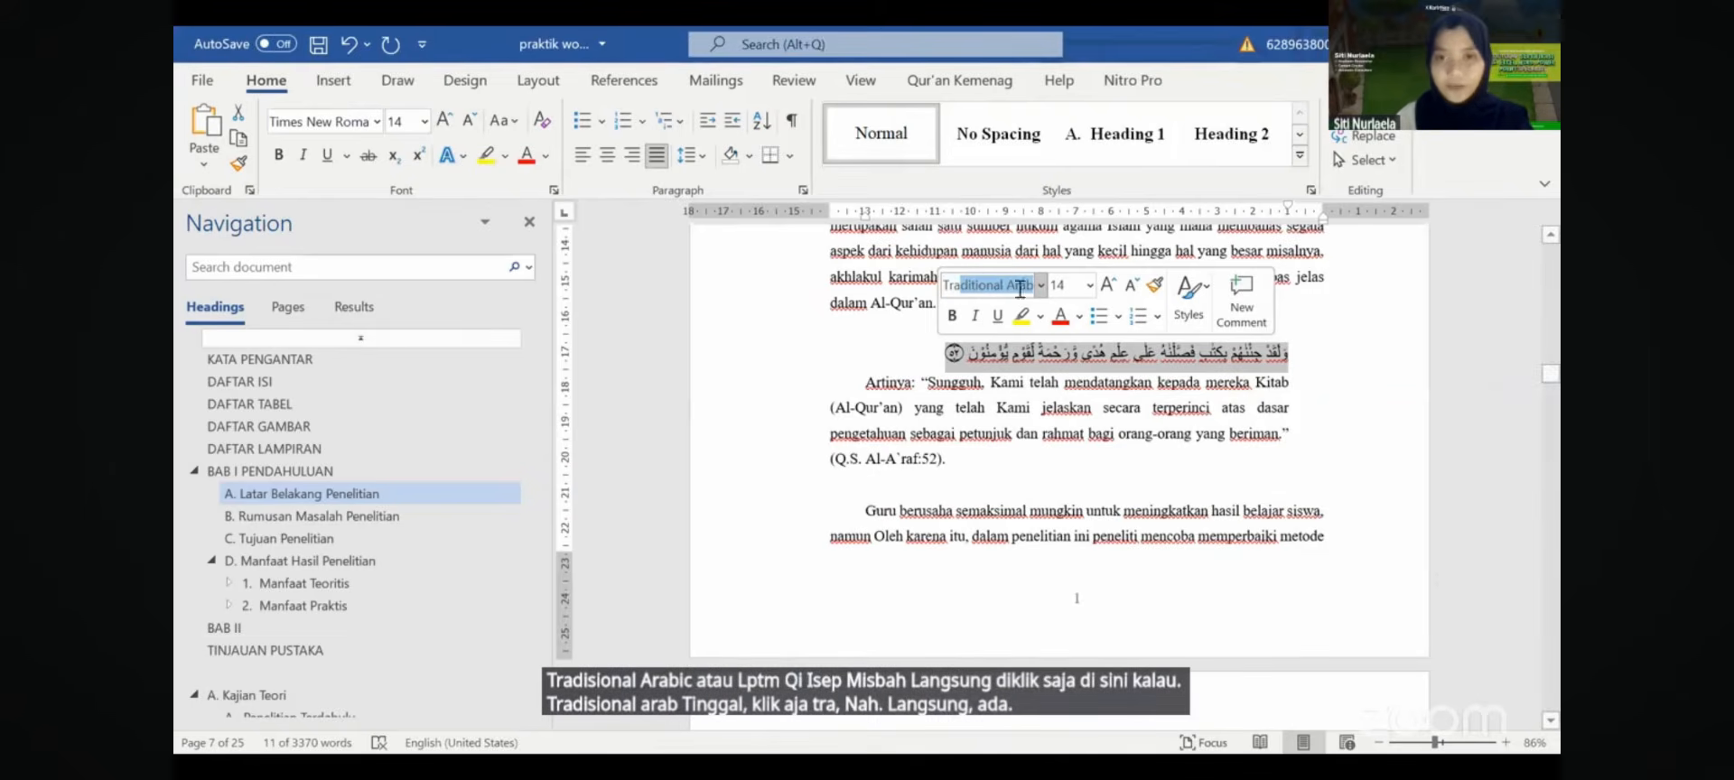
text(LPMQ Isep Misb)
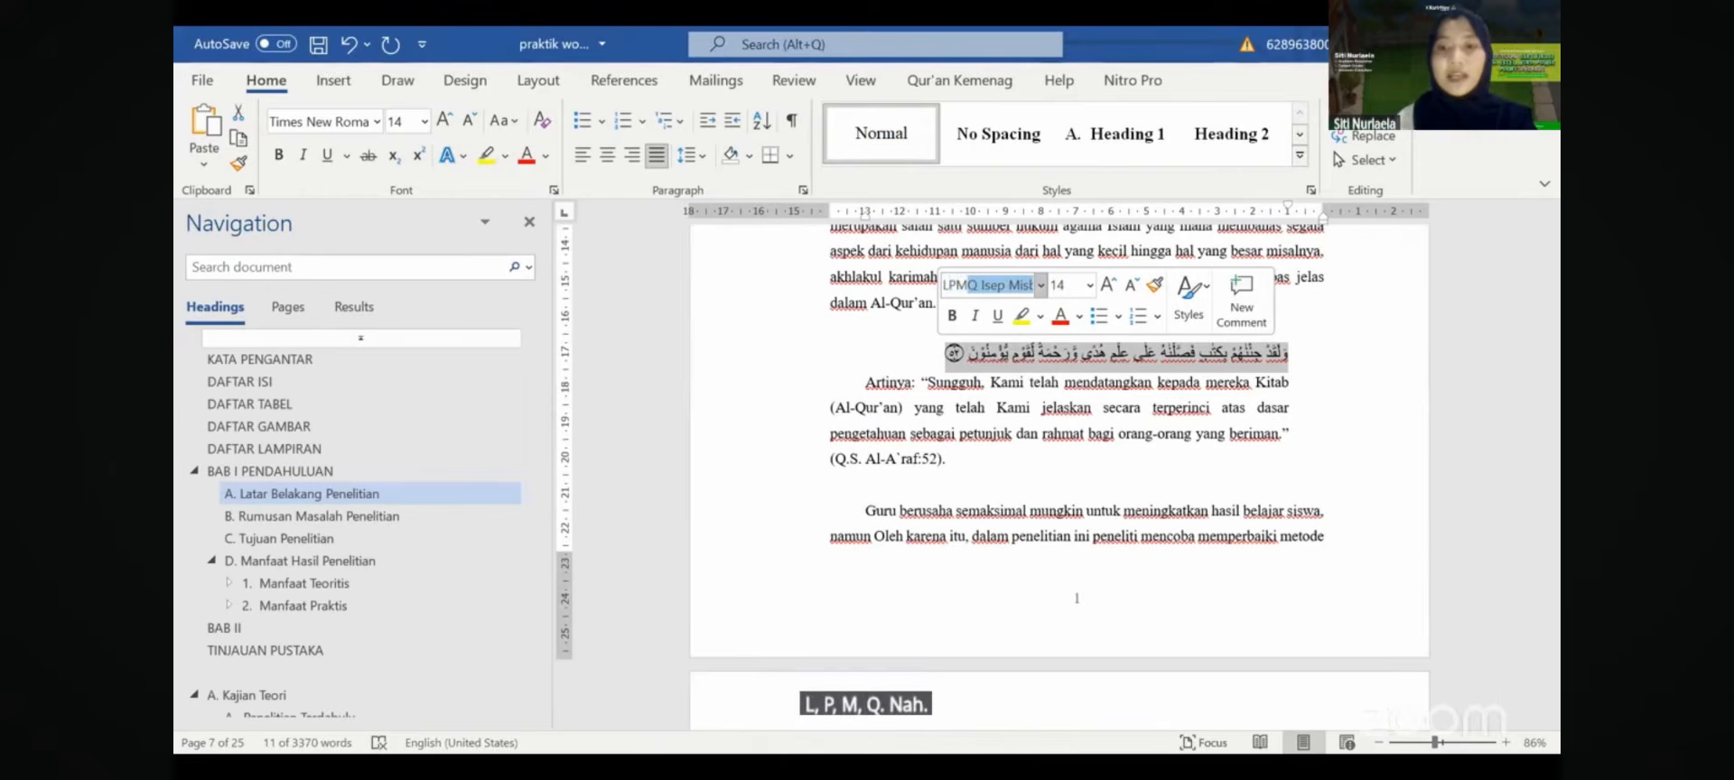
key(Return)
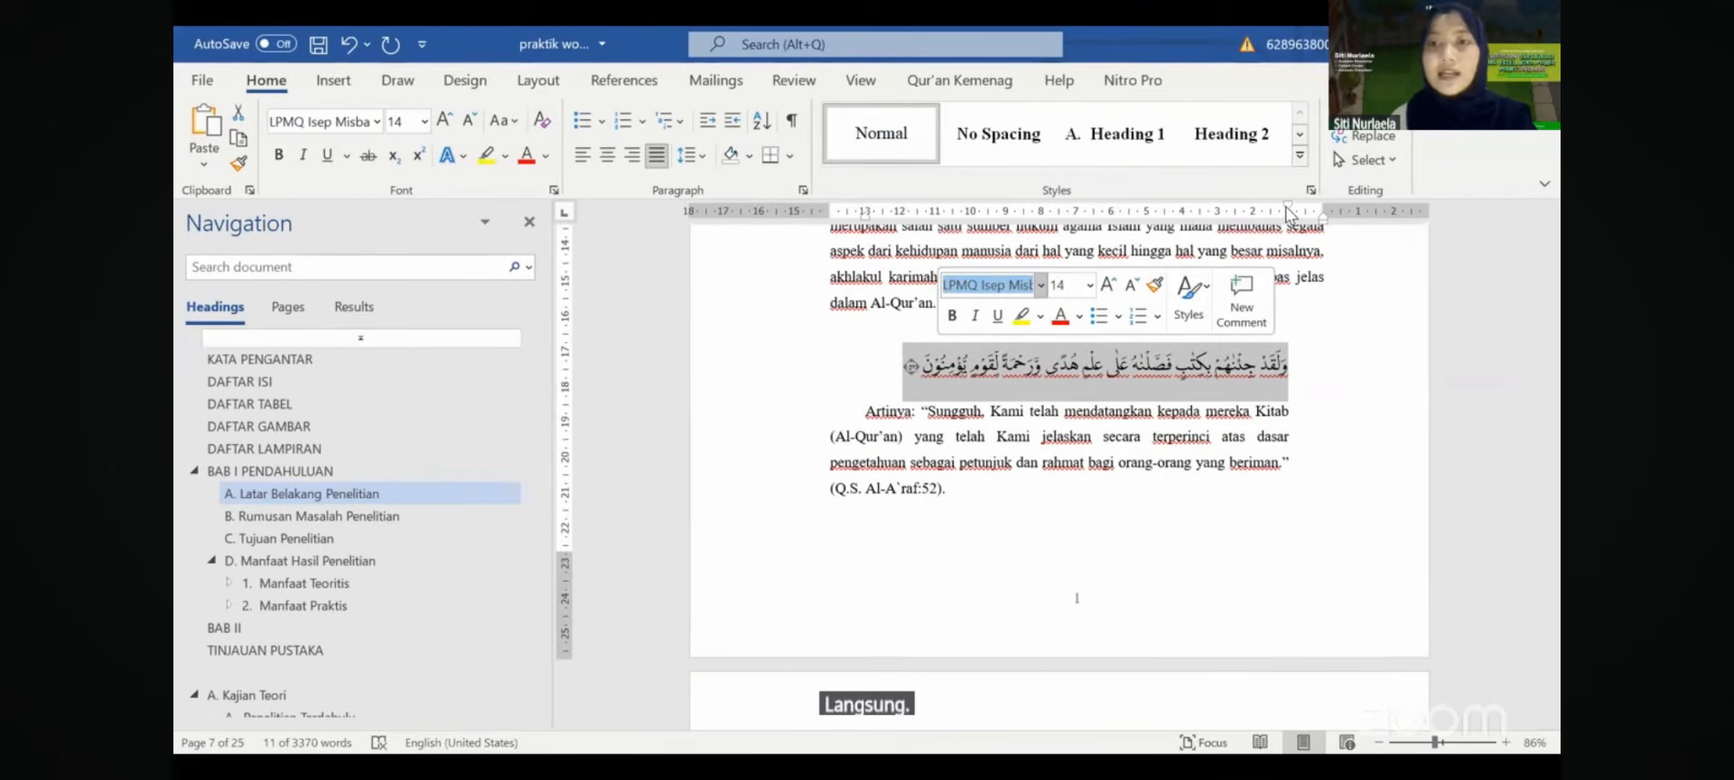
- Align the Arabic verse with the right text margin using the ruler indent markers
drag(1288, 207, 1322, 215)
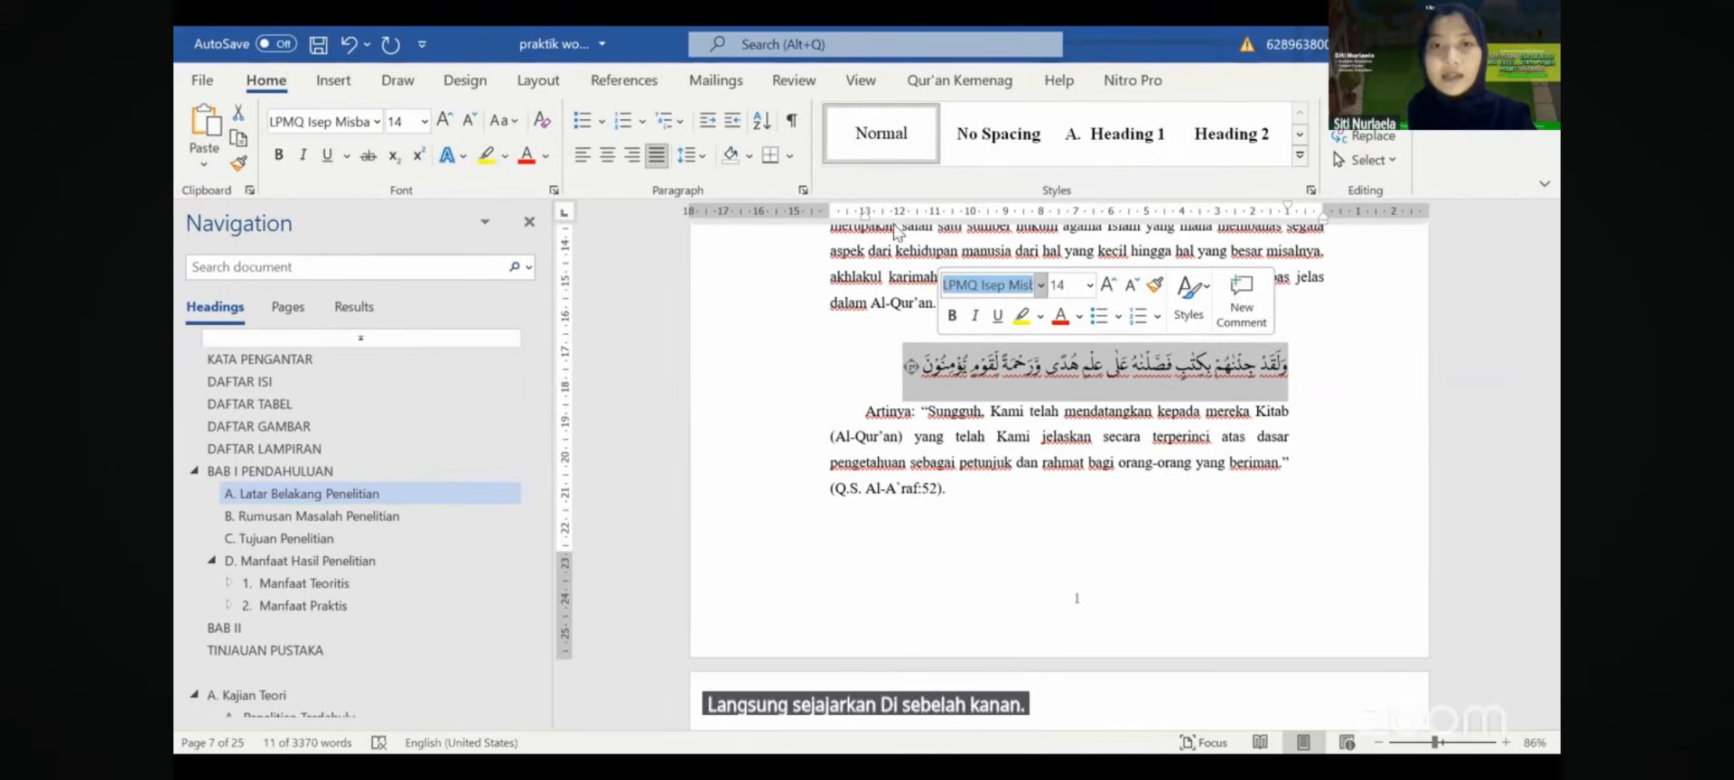
drag(866, 216, 847, 215)
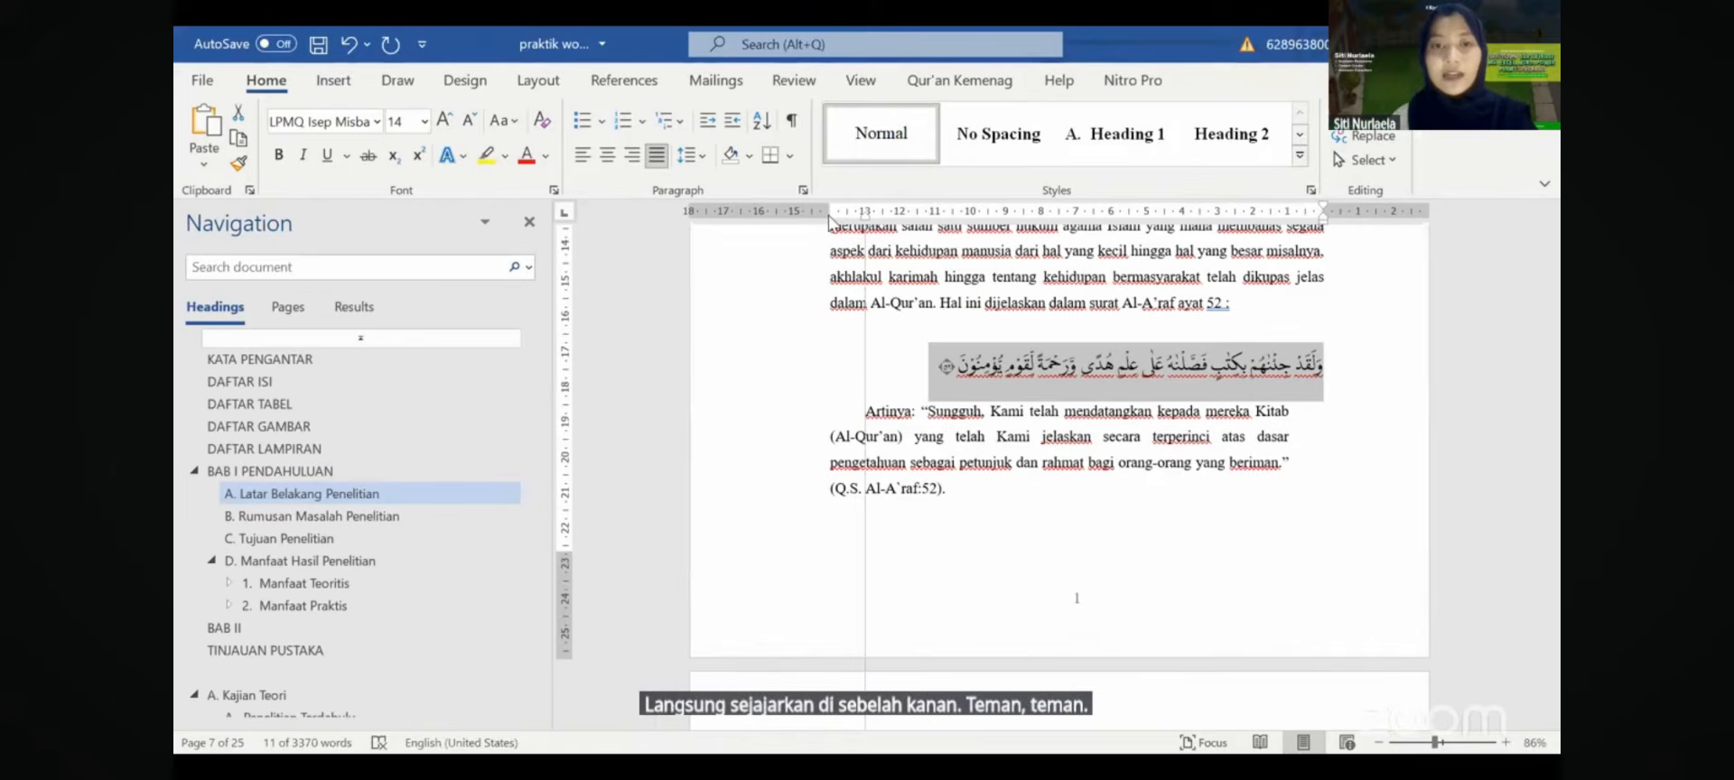
click(963, 432)
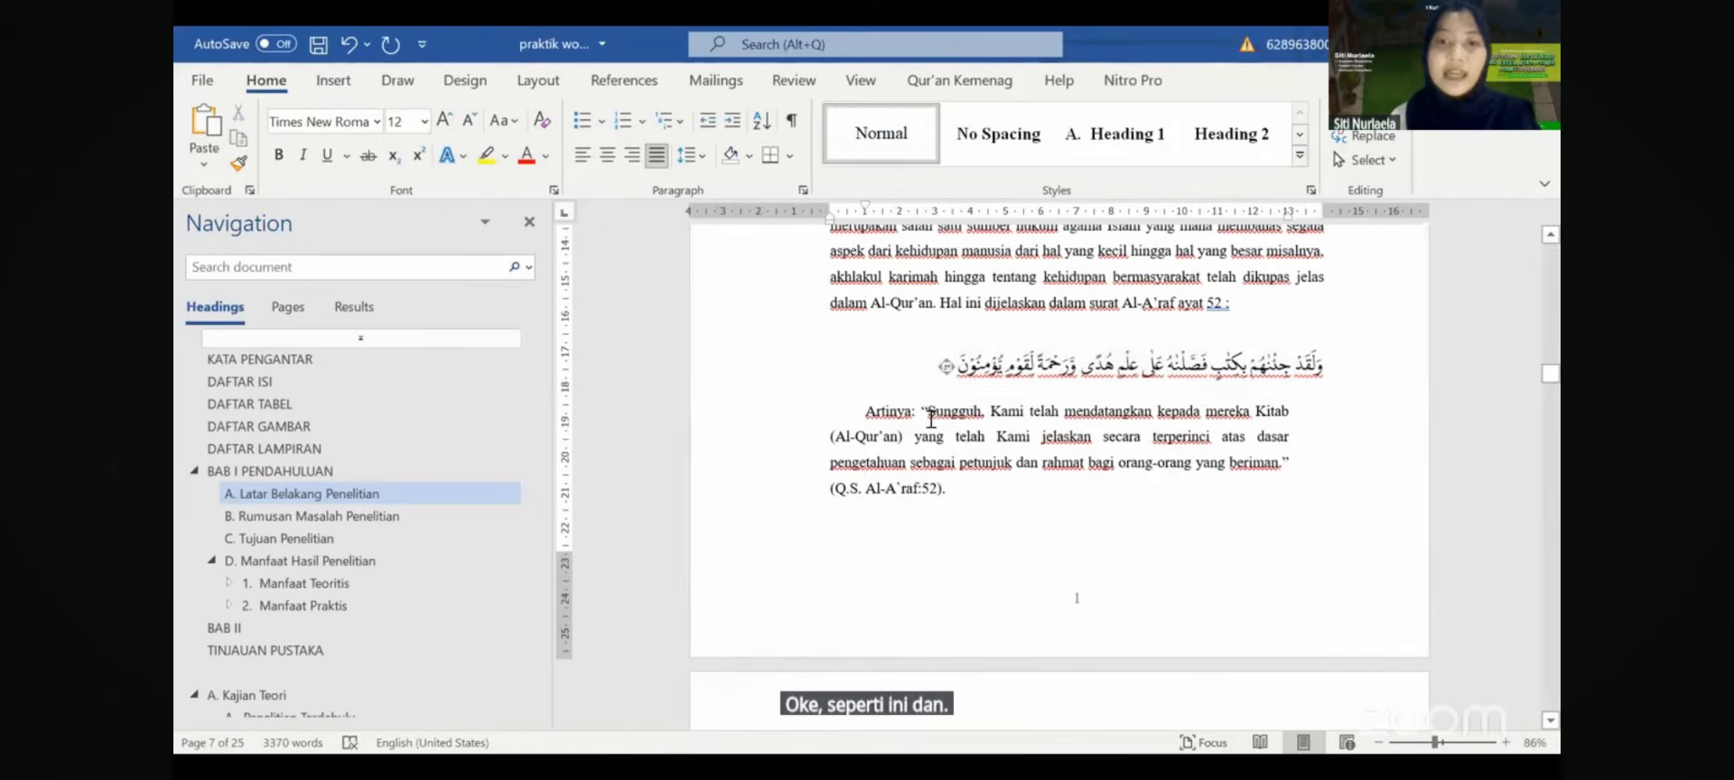
- Make the Artinya translation paragraph single-spaced with Ctrl+1
mouse_move(928, 414)
mouse_down()
mouse_move(1280, 477)
mouse_move(1290, 464)
mouse_move(935, 379)
mouse_move(921, 410)
mouse_up()
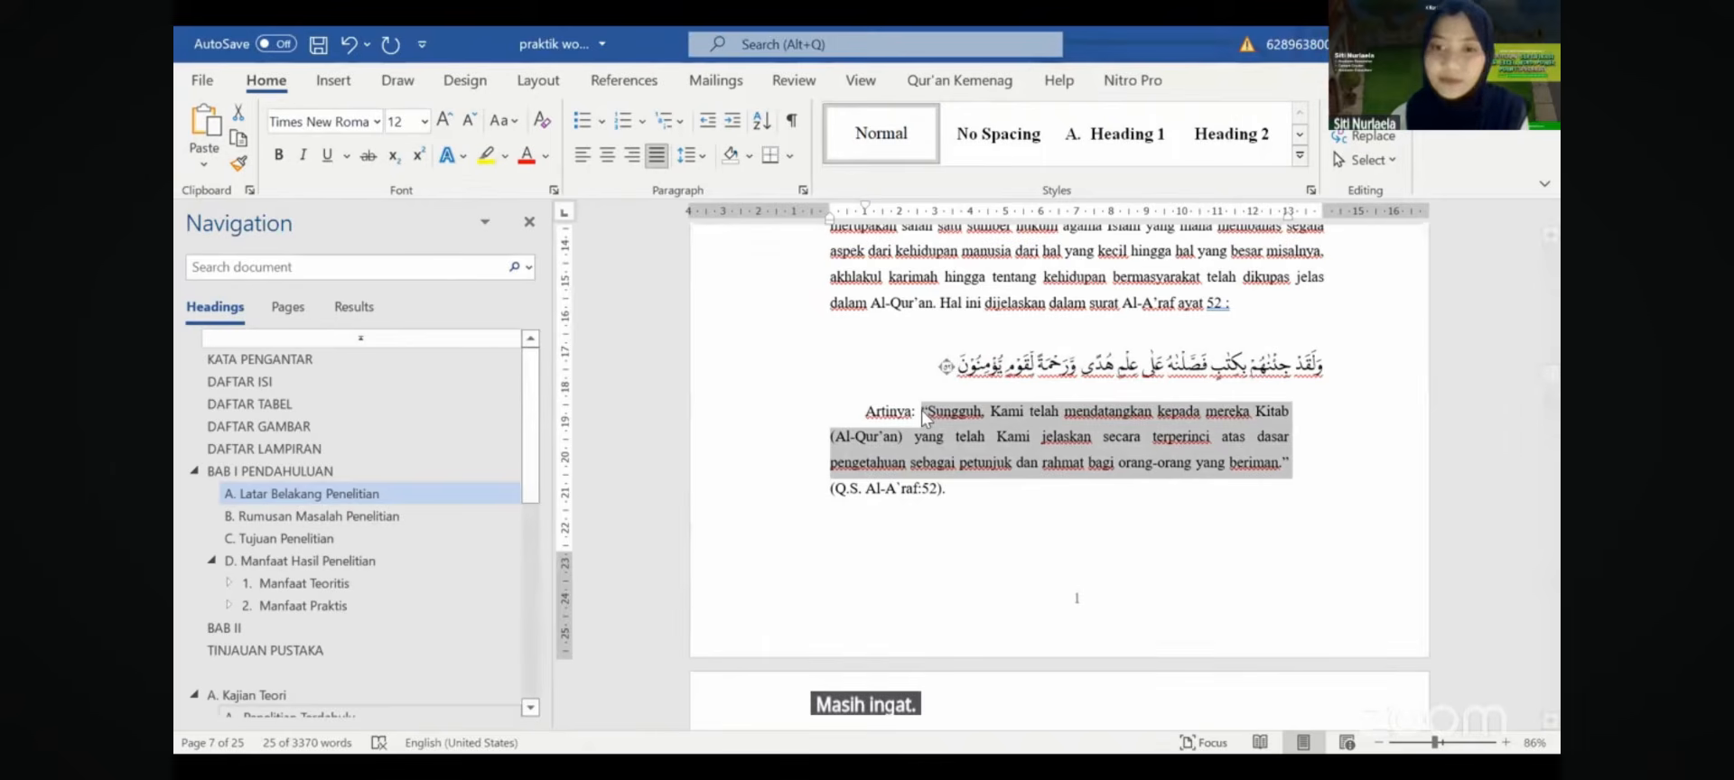
click(926, 418)
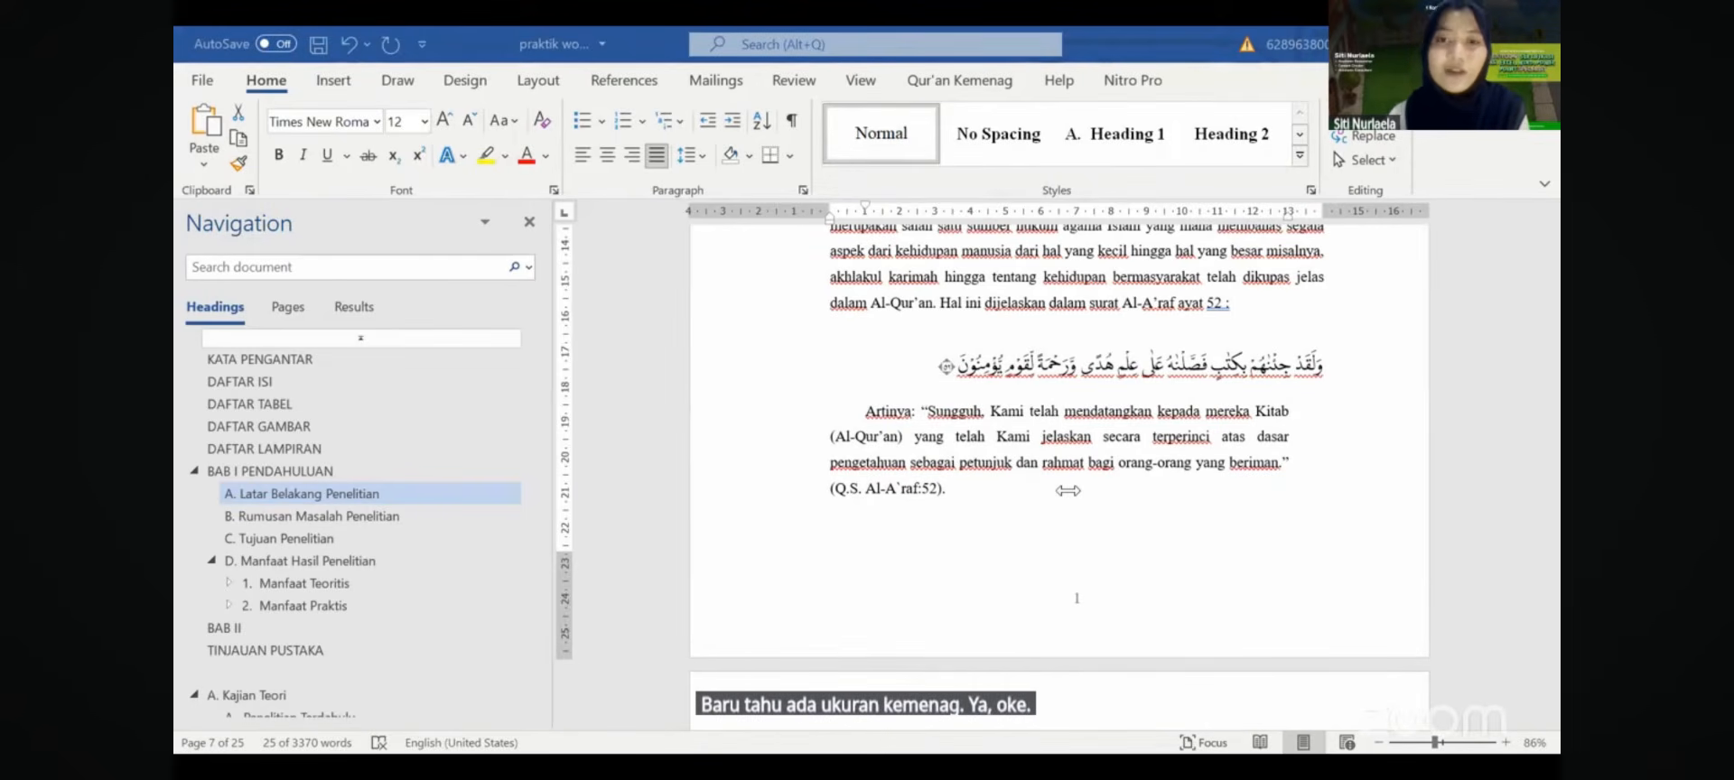
click(959, 489)
drag(959, 489, 870, 425)
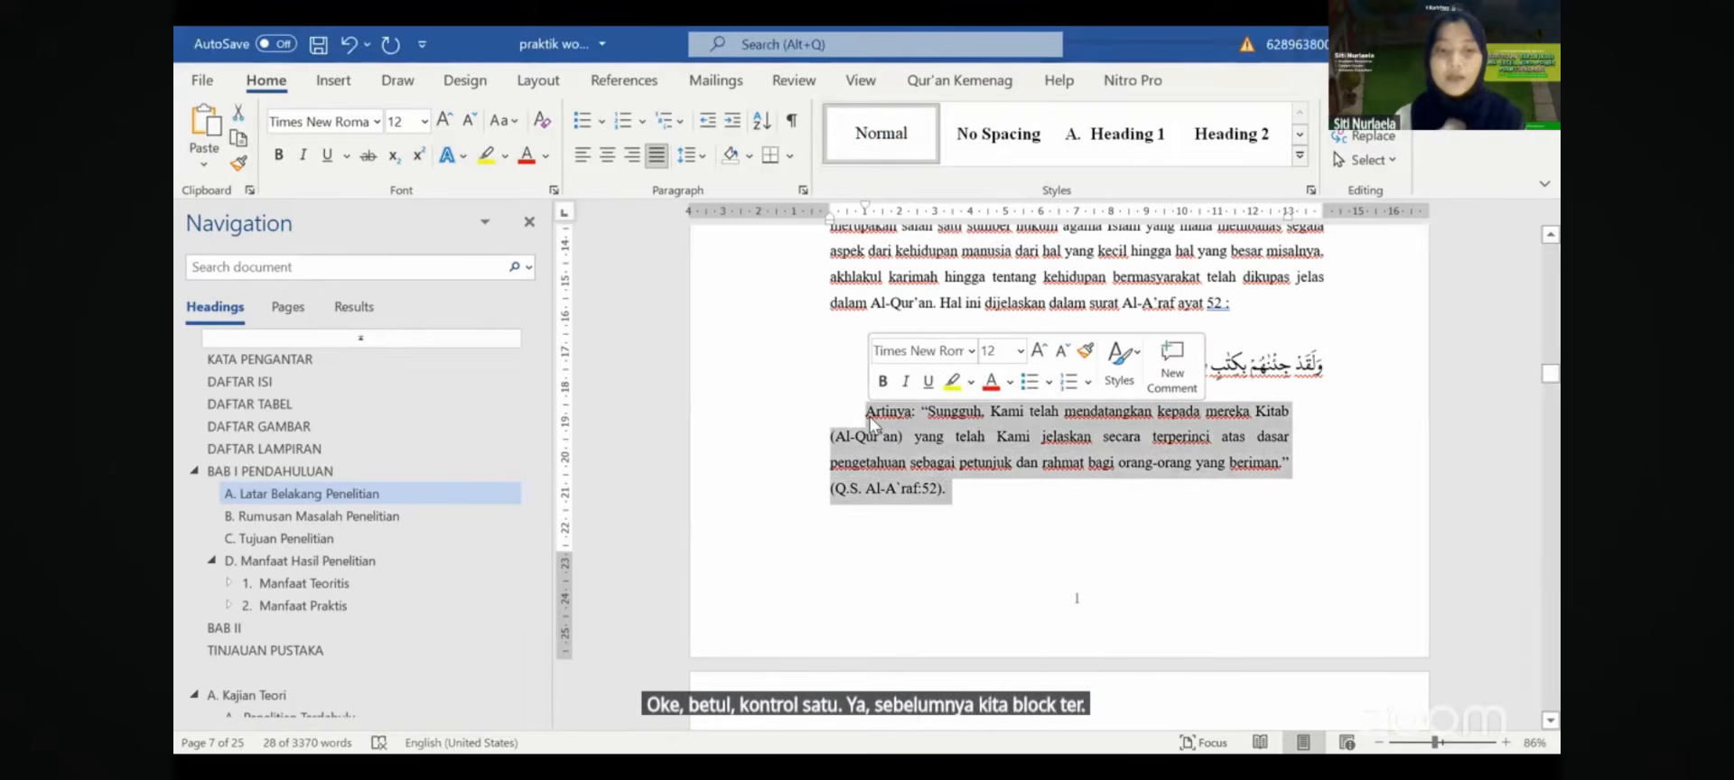
key(ctrl+1)
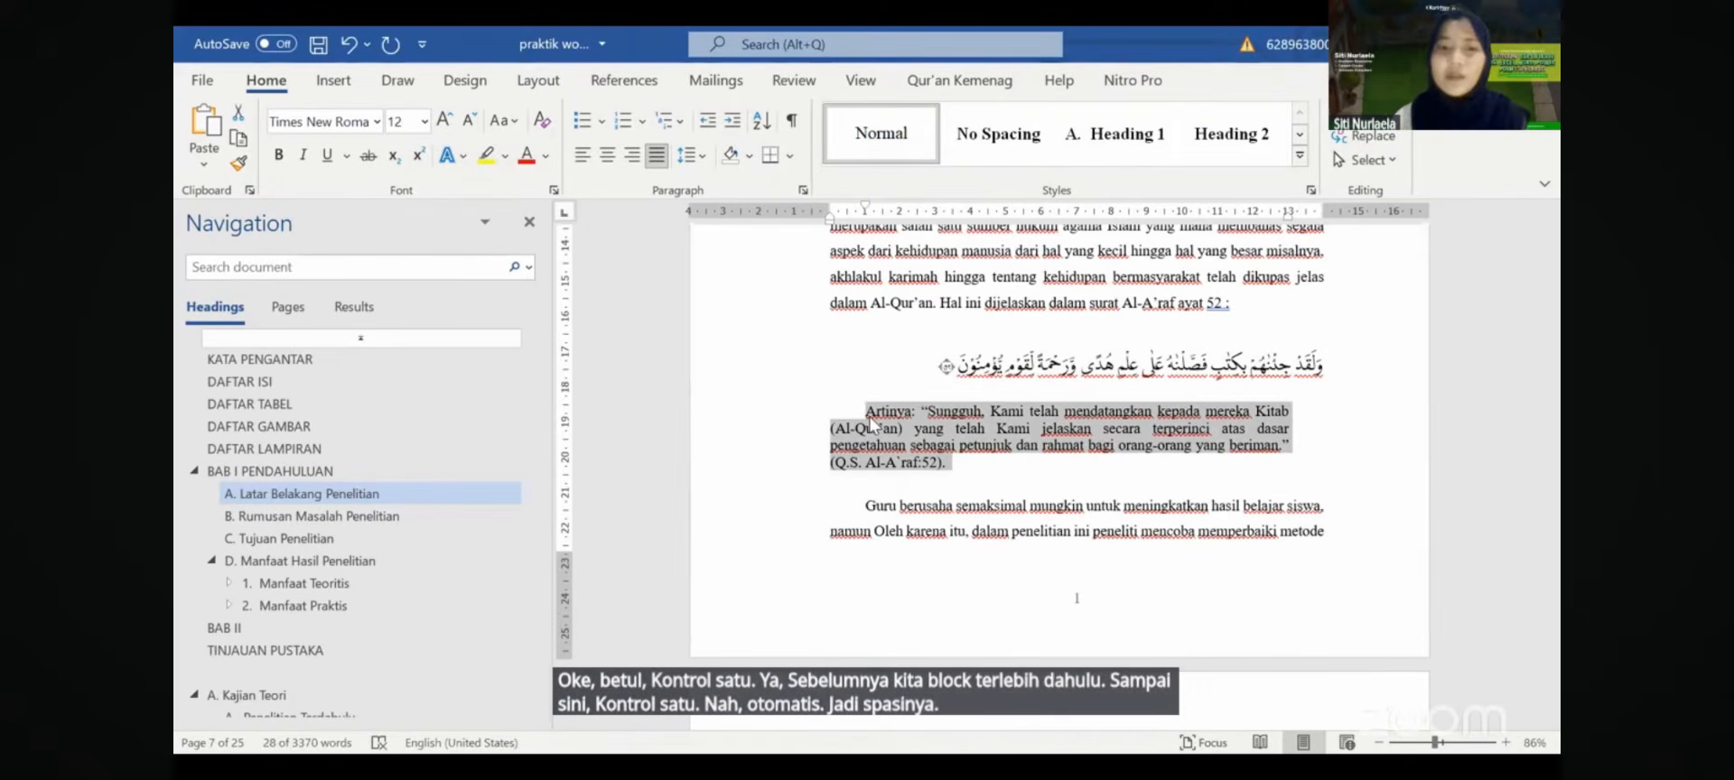
click(802, 195)
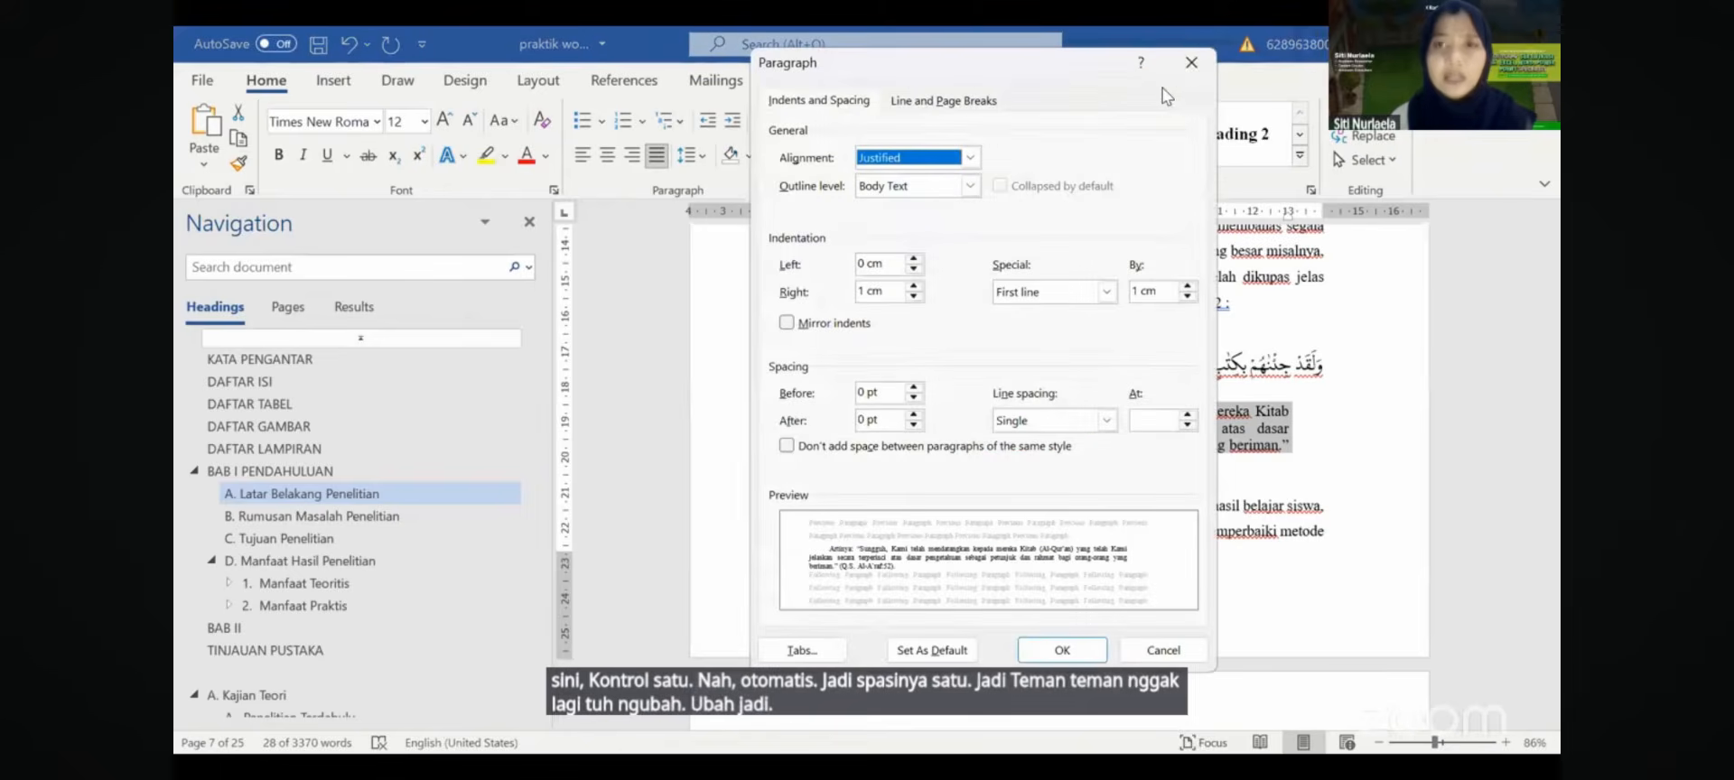
click(1189, 71)
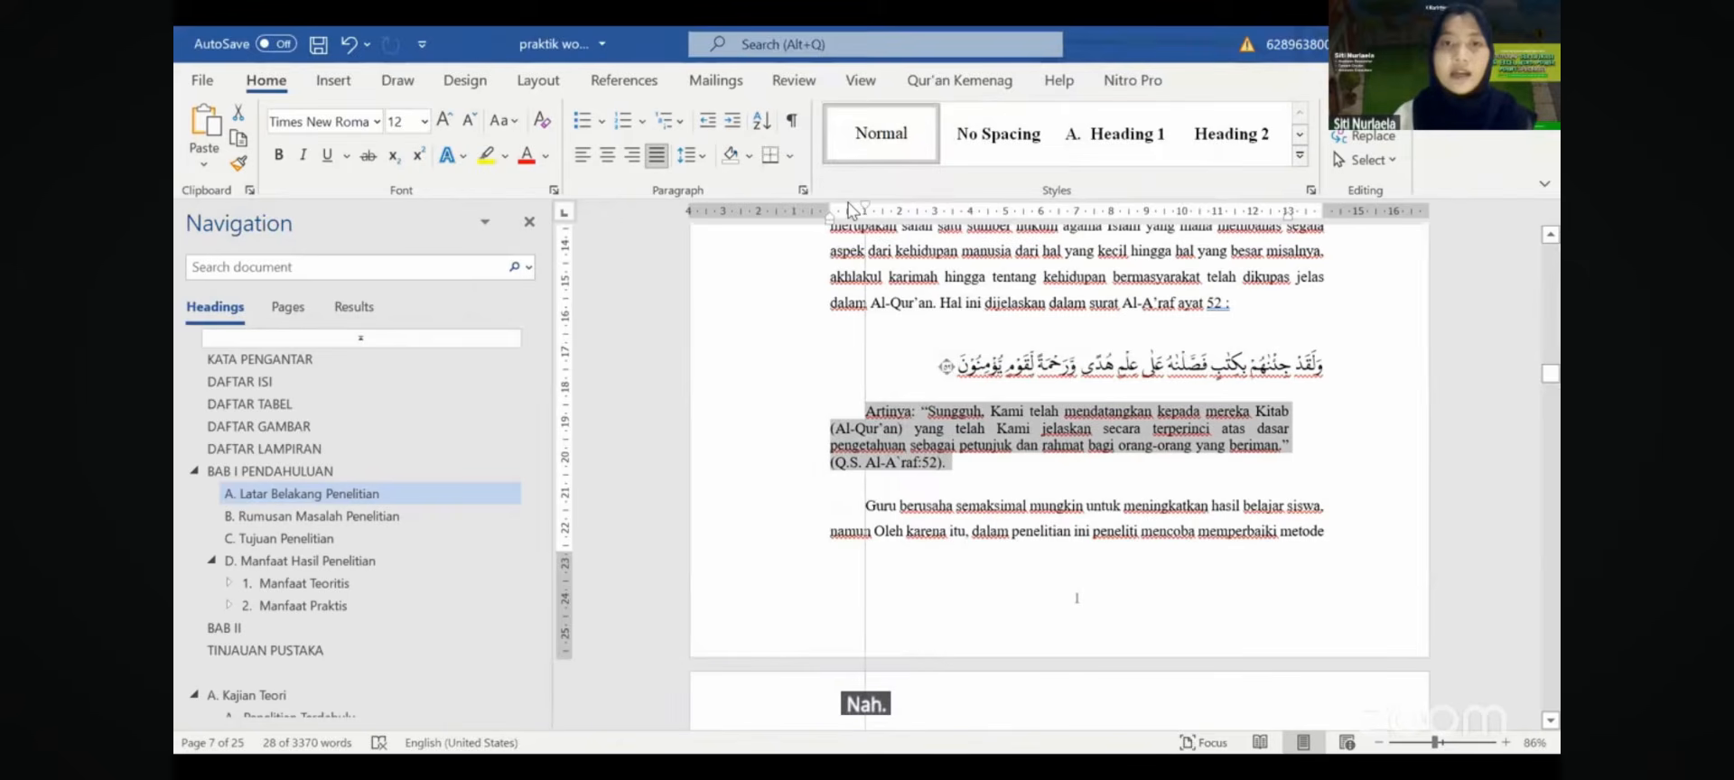
- Indent the translation as a block quote and remove the empty line below it
drag(833, 219, 867, 222)
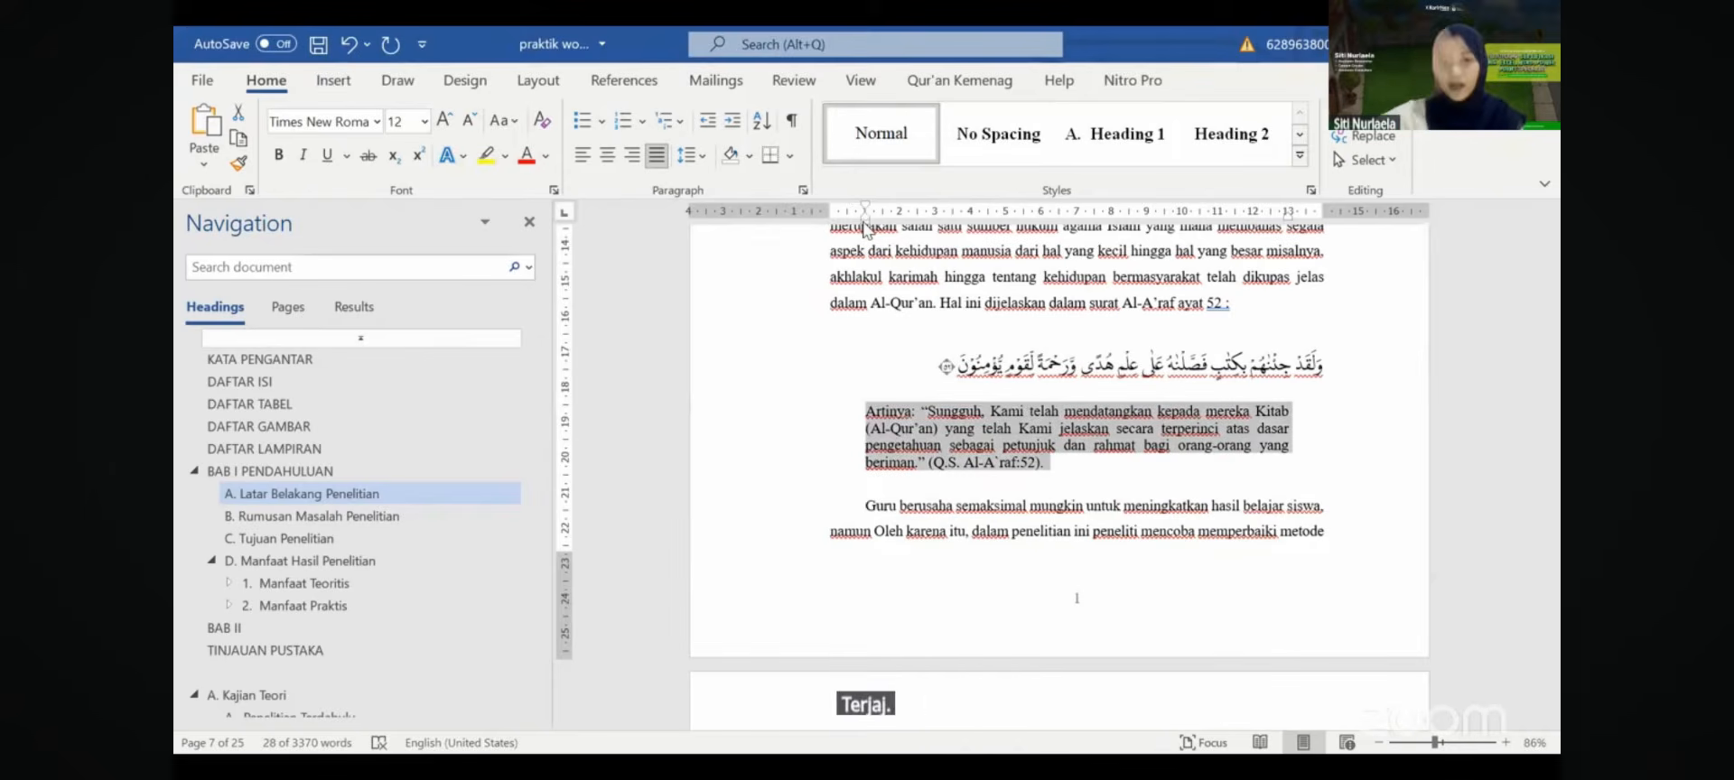
click(936, 492)
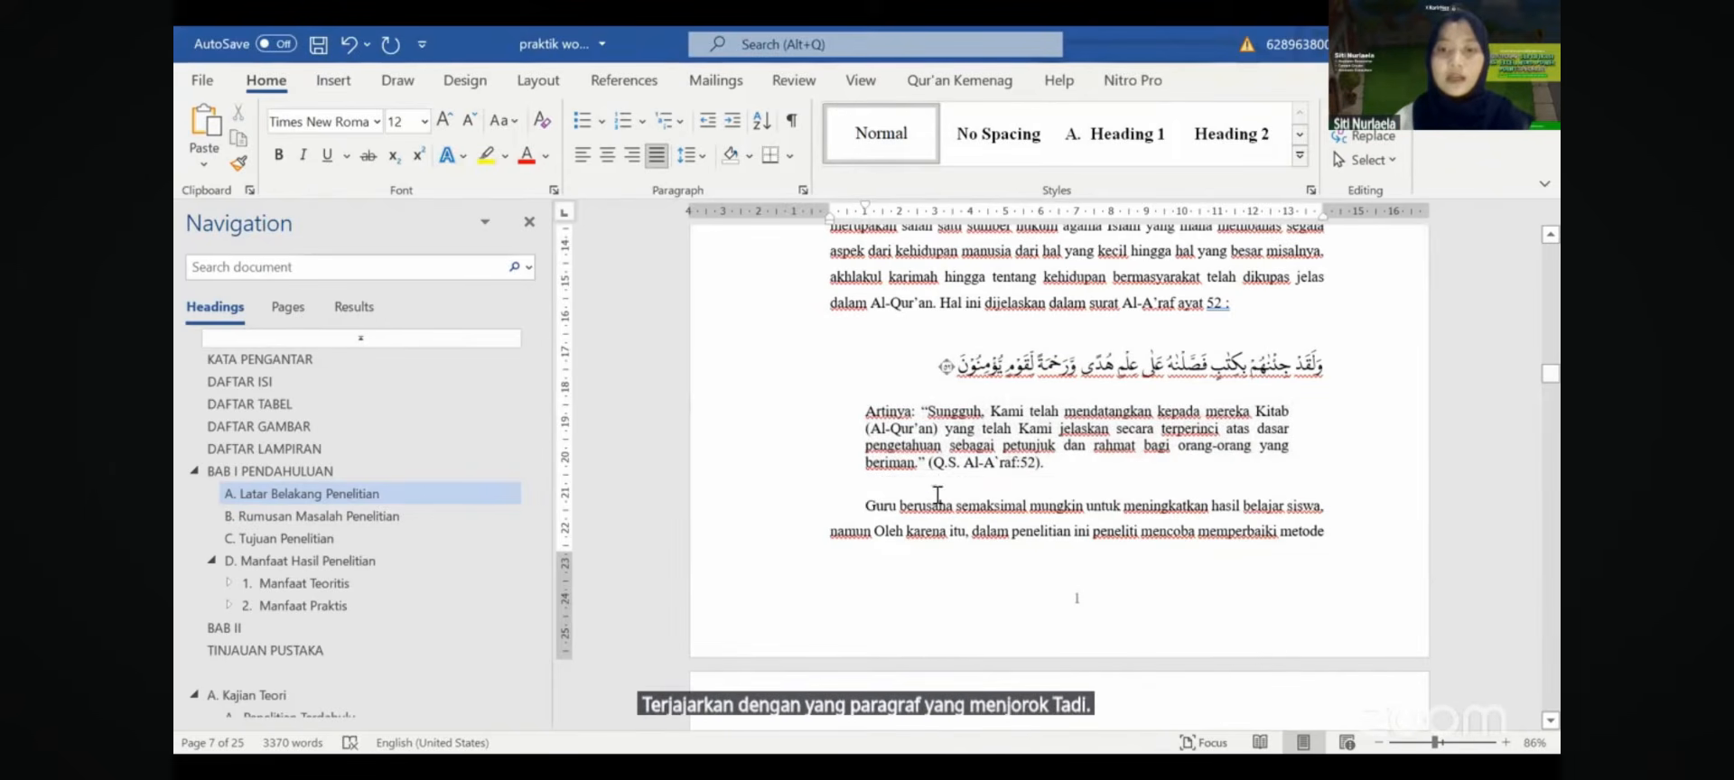
key(Delete)
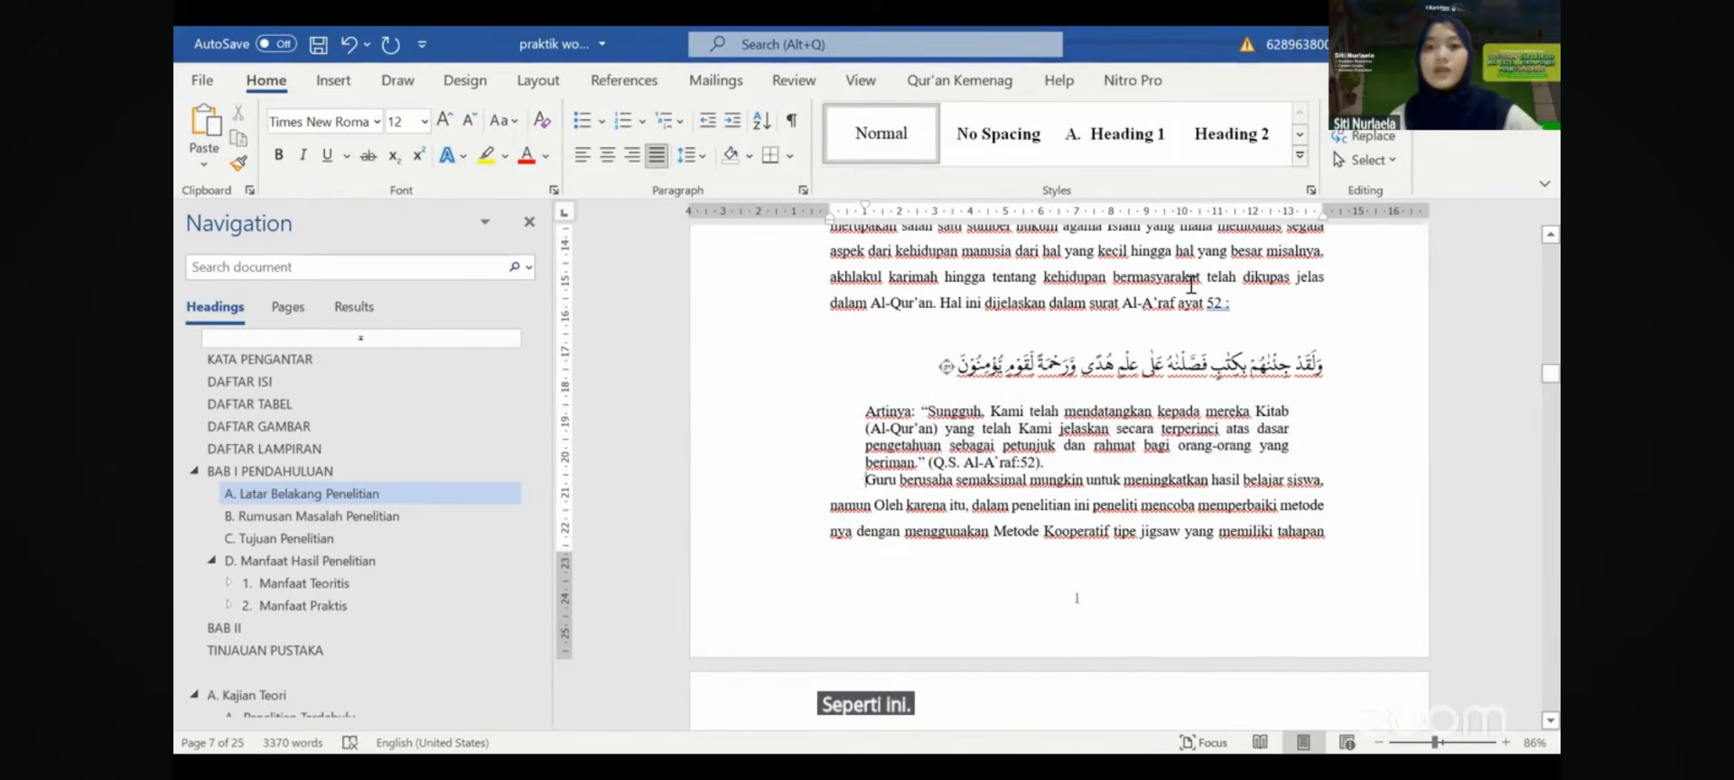
- Check the heading styles of headings B and D and the Manfaat Teoritis line
scroll(1337, 389, down, 10)
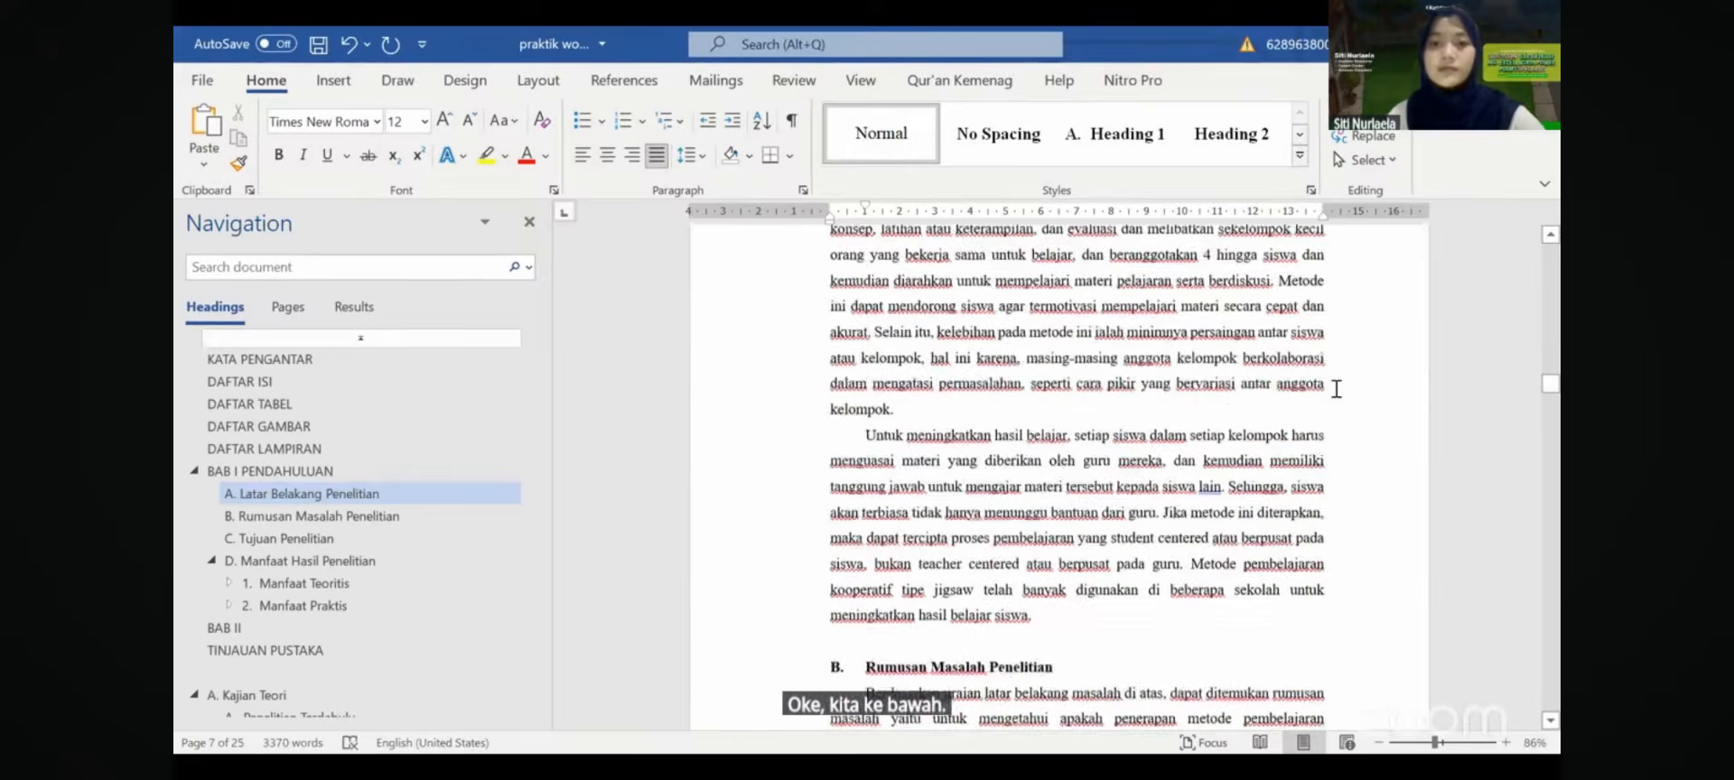
scroll(1337, 389, down, 3)
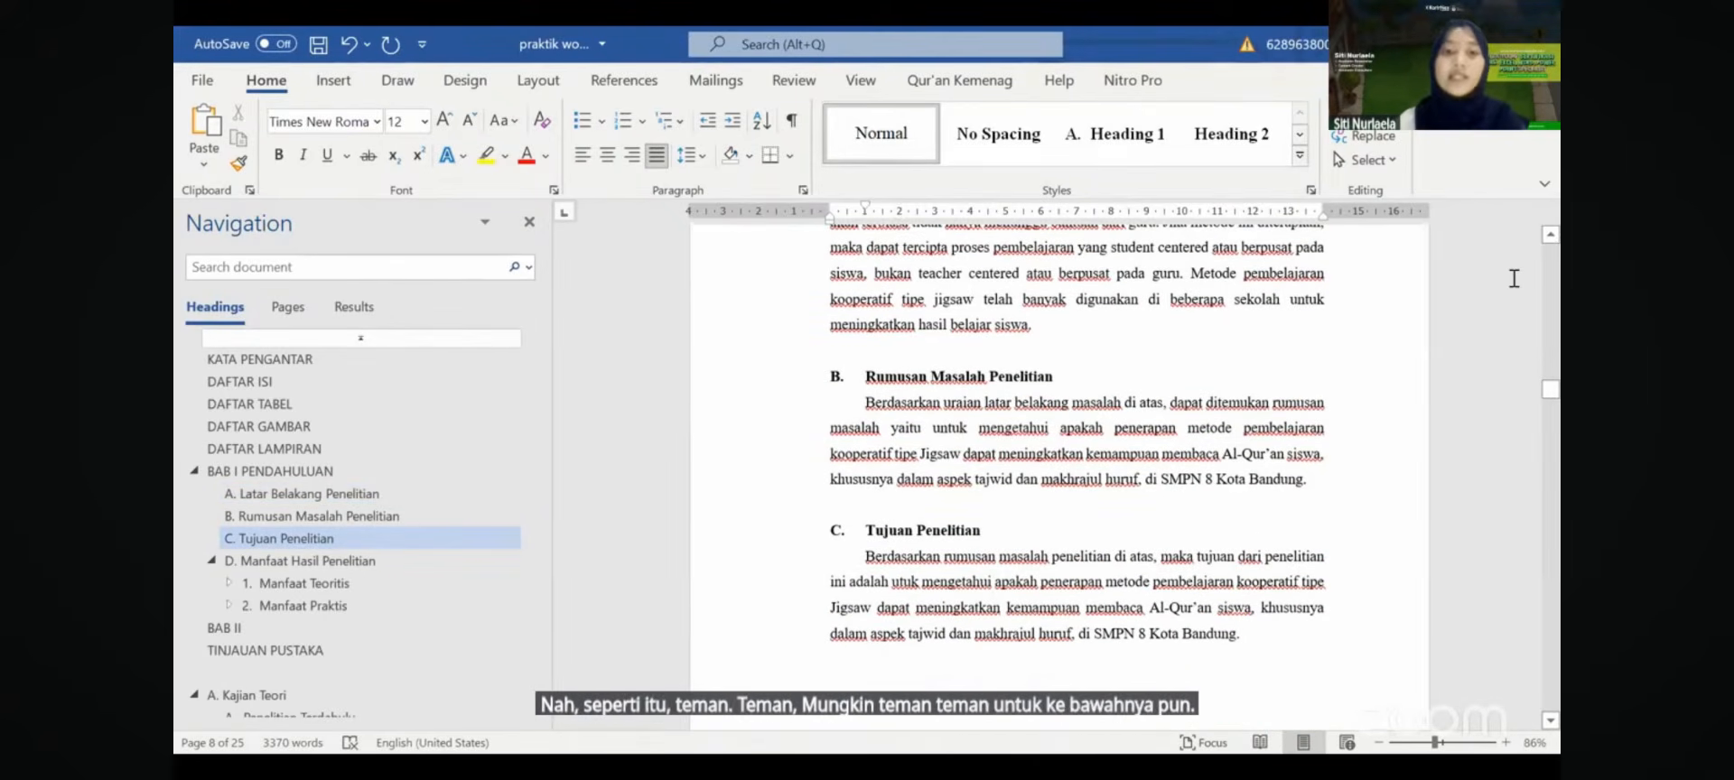
click(1055, 382)
drag(1064, 380, 995, 403)
click(879, 372)
click(994, 405)
scroll(992, 413, down, 4)
scroll(994, 413, up, 1)
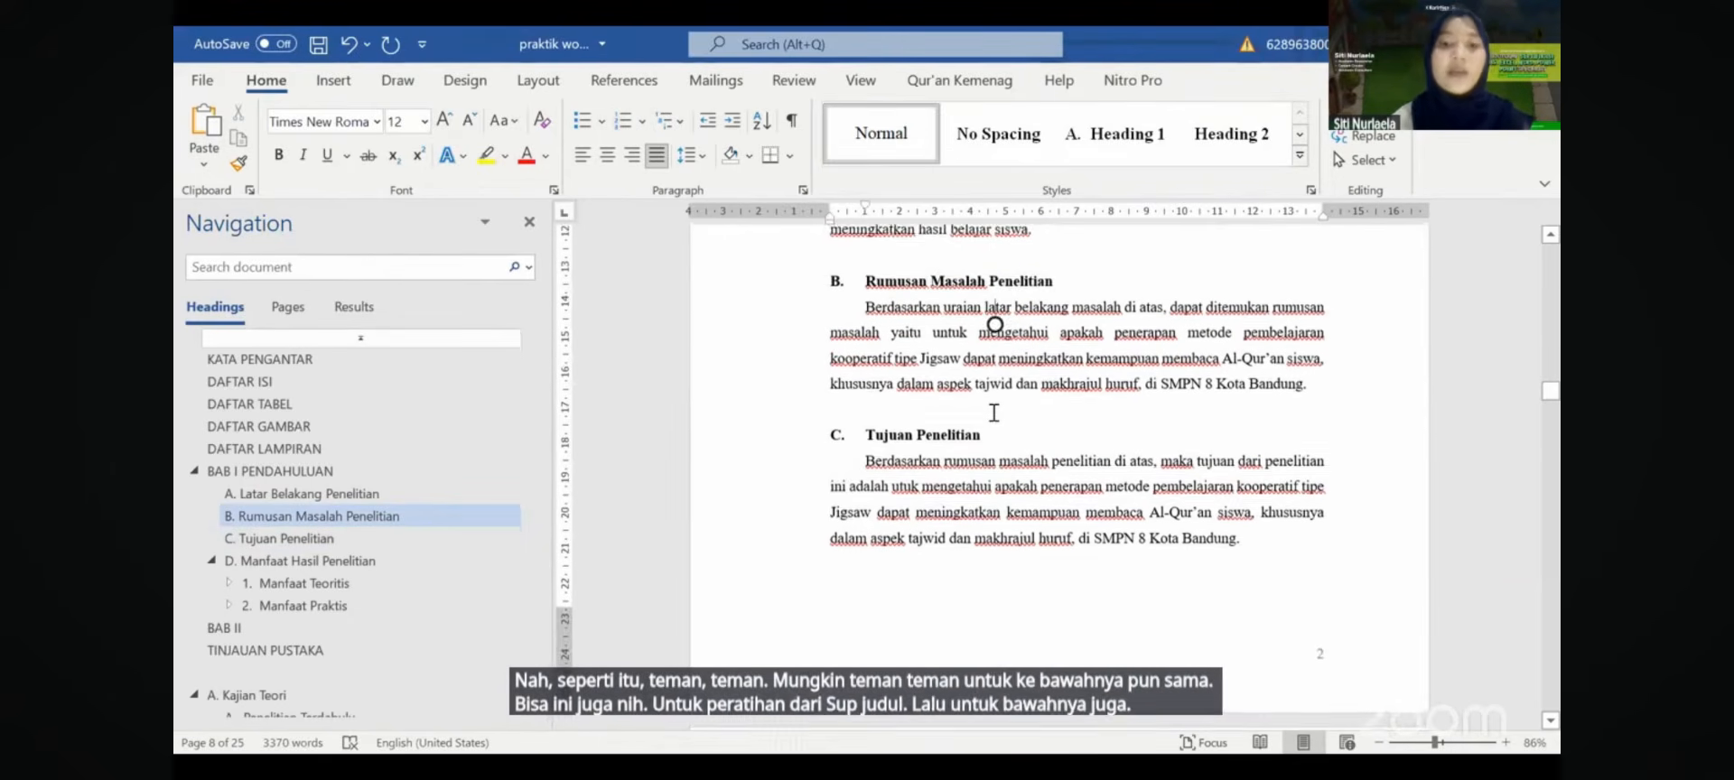
scroll(993, 413, down, 5)
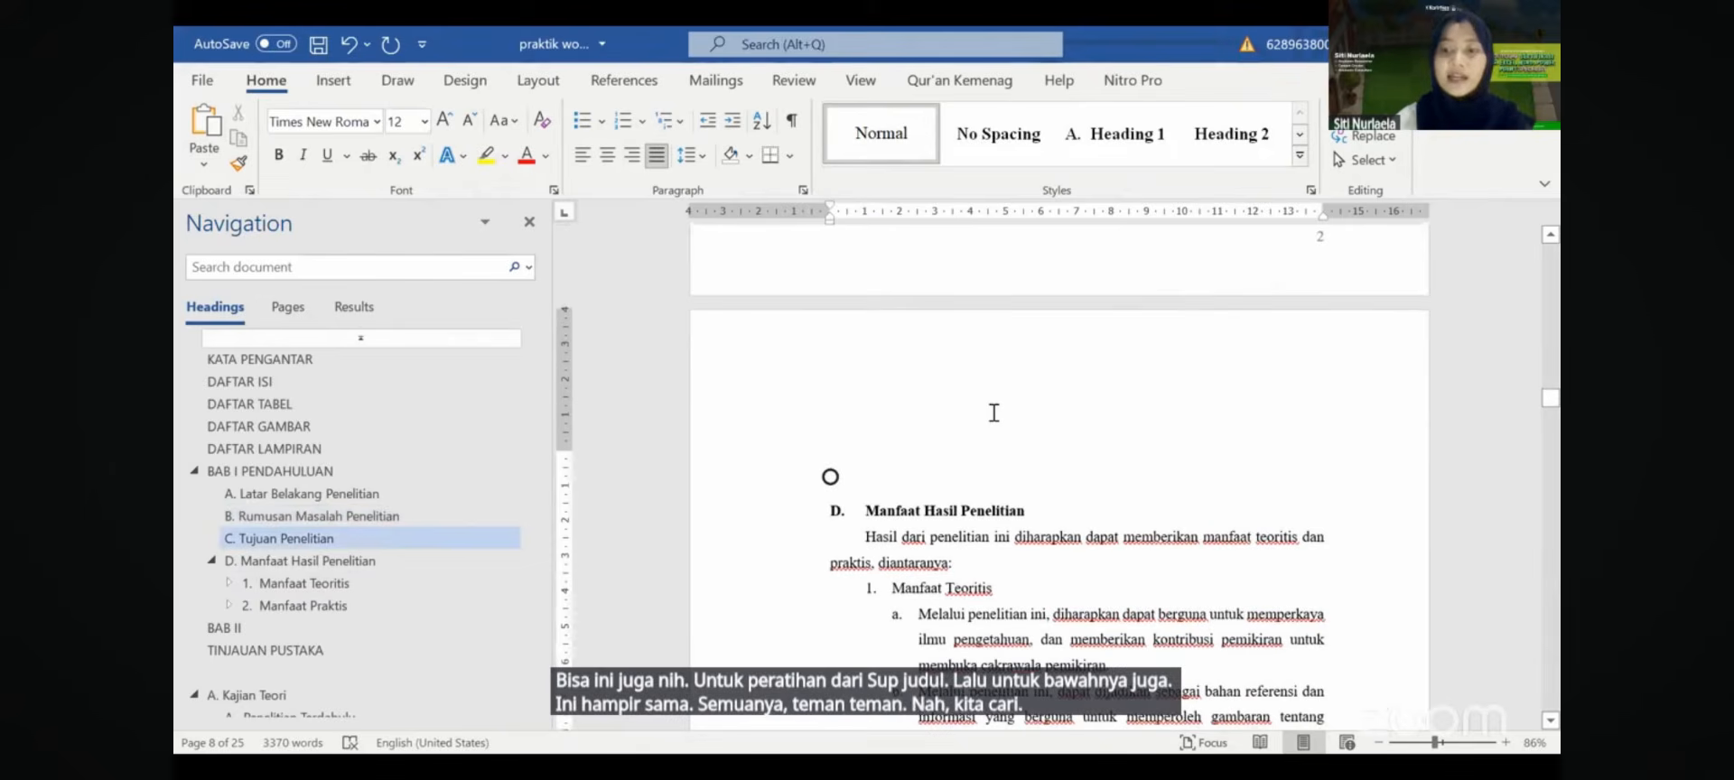
drag(960, 511, 885, 463)
click(865, 512)
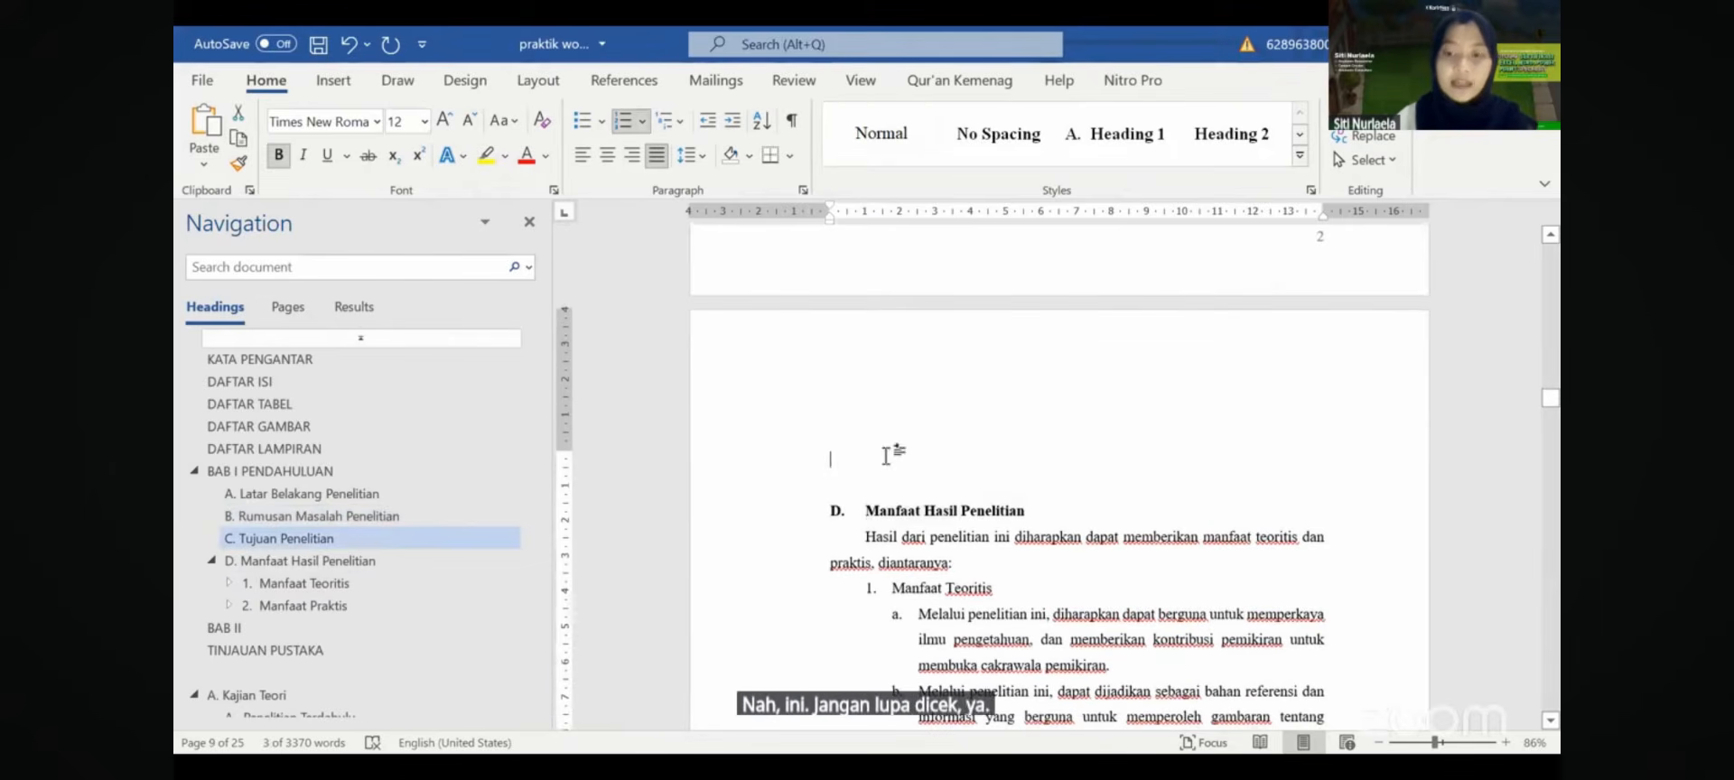
scroll(913, 381, down, 3)
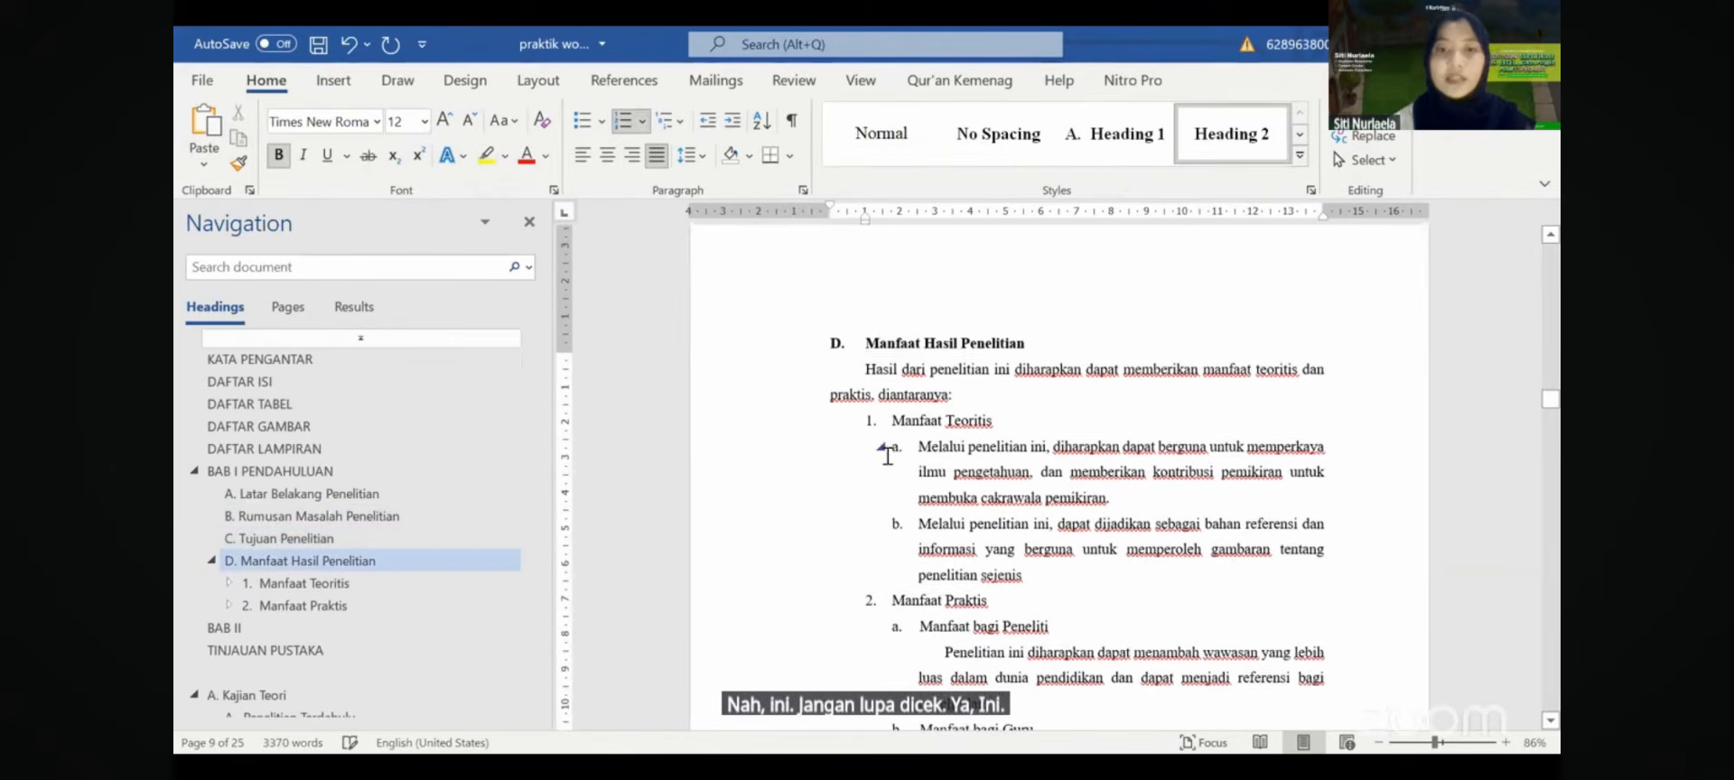
click(913, 383)
click(934, 416)
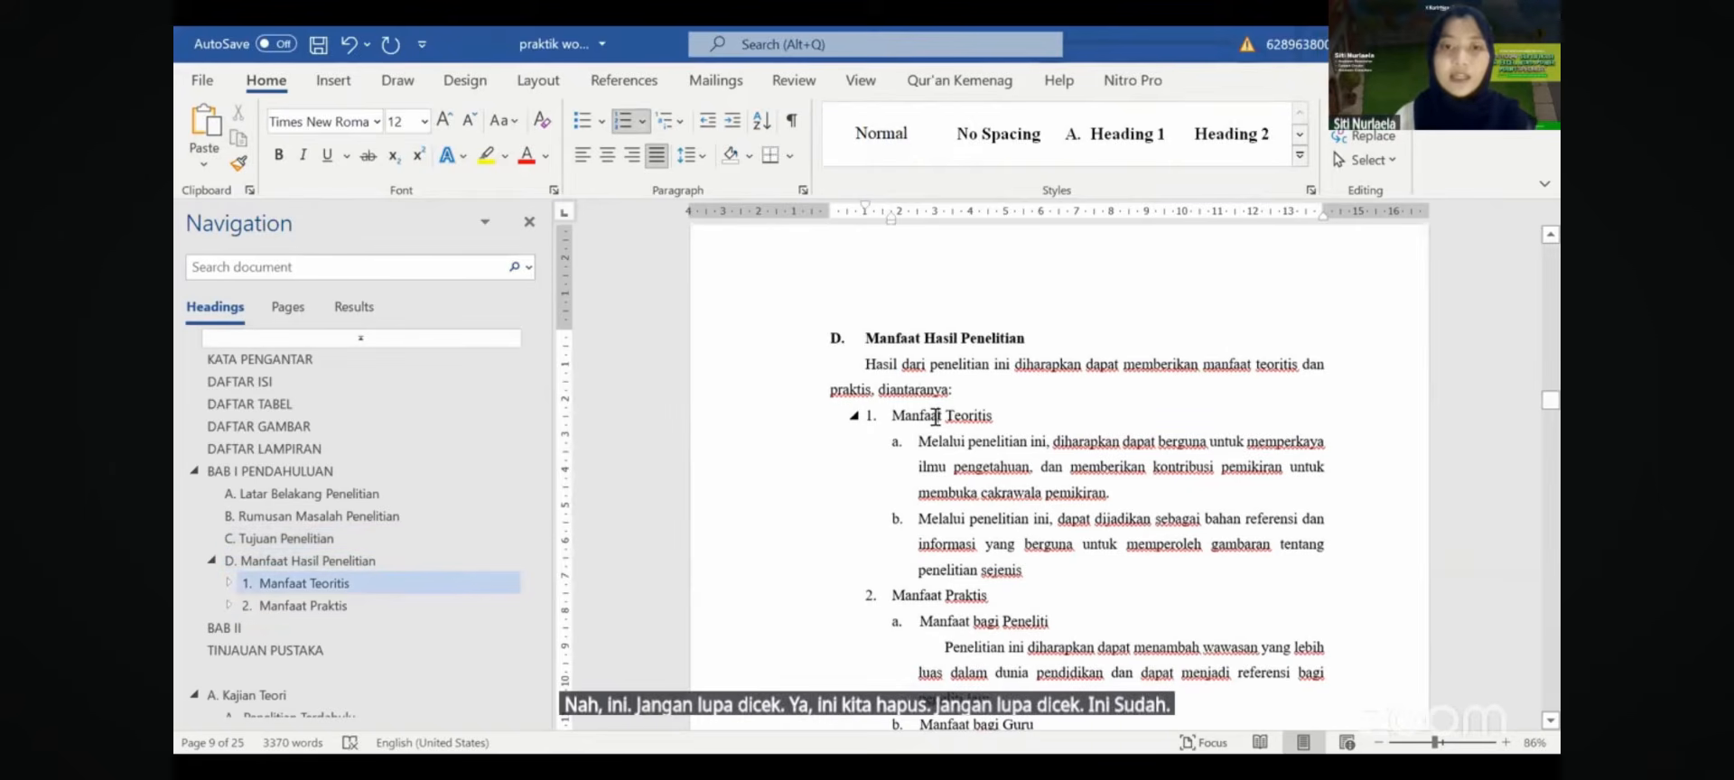
ctrl+scroll(920, 433, up, 5)
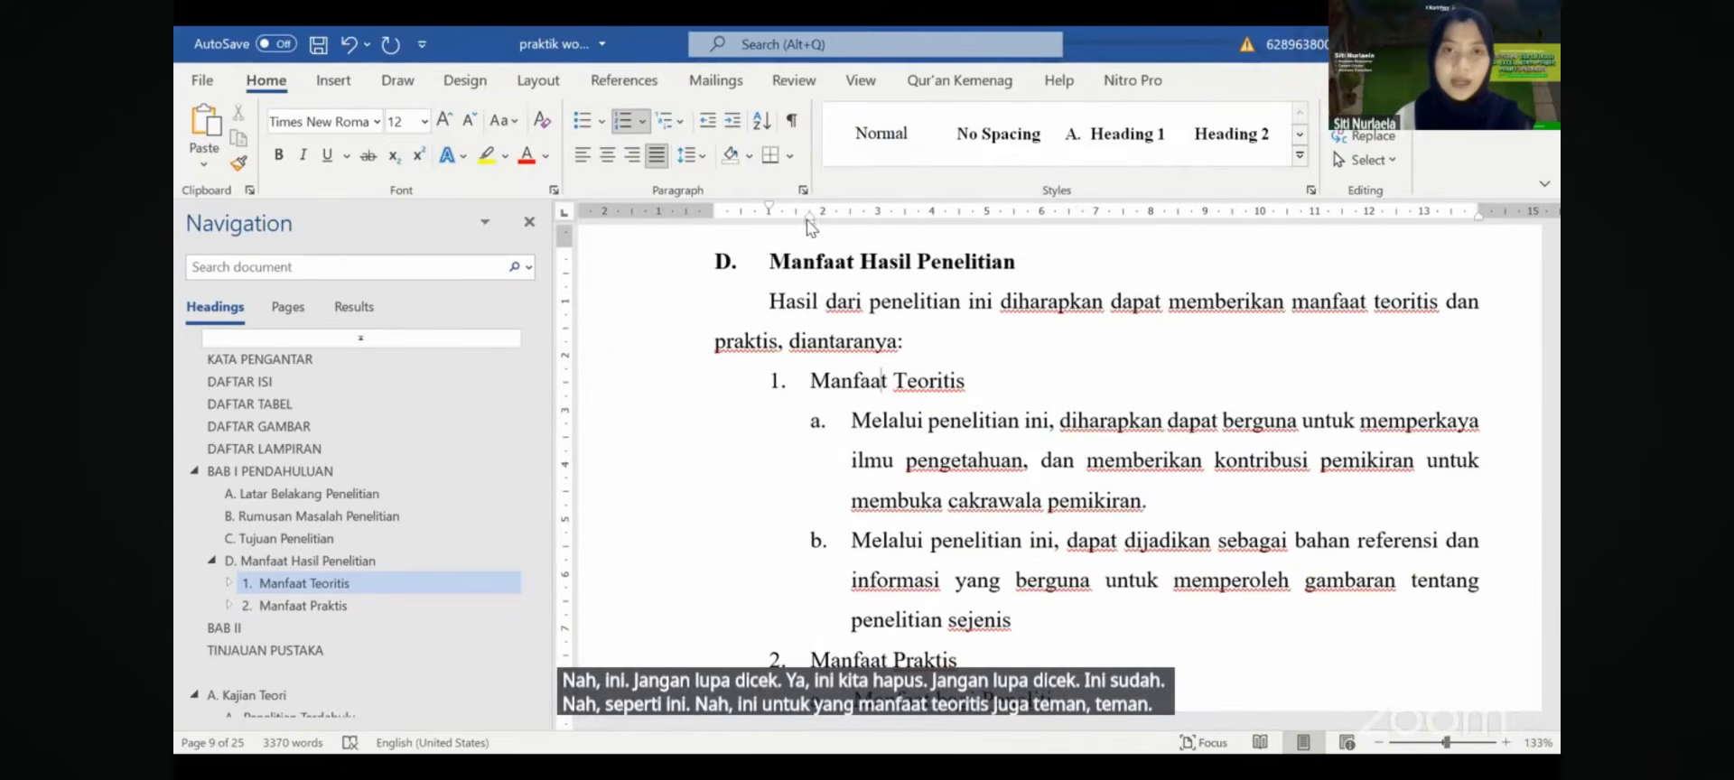
- Realign the '1. Manfaat Teoritis' heading's indent with the ruler marker
click(809, 220)
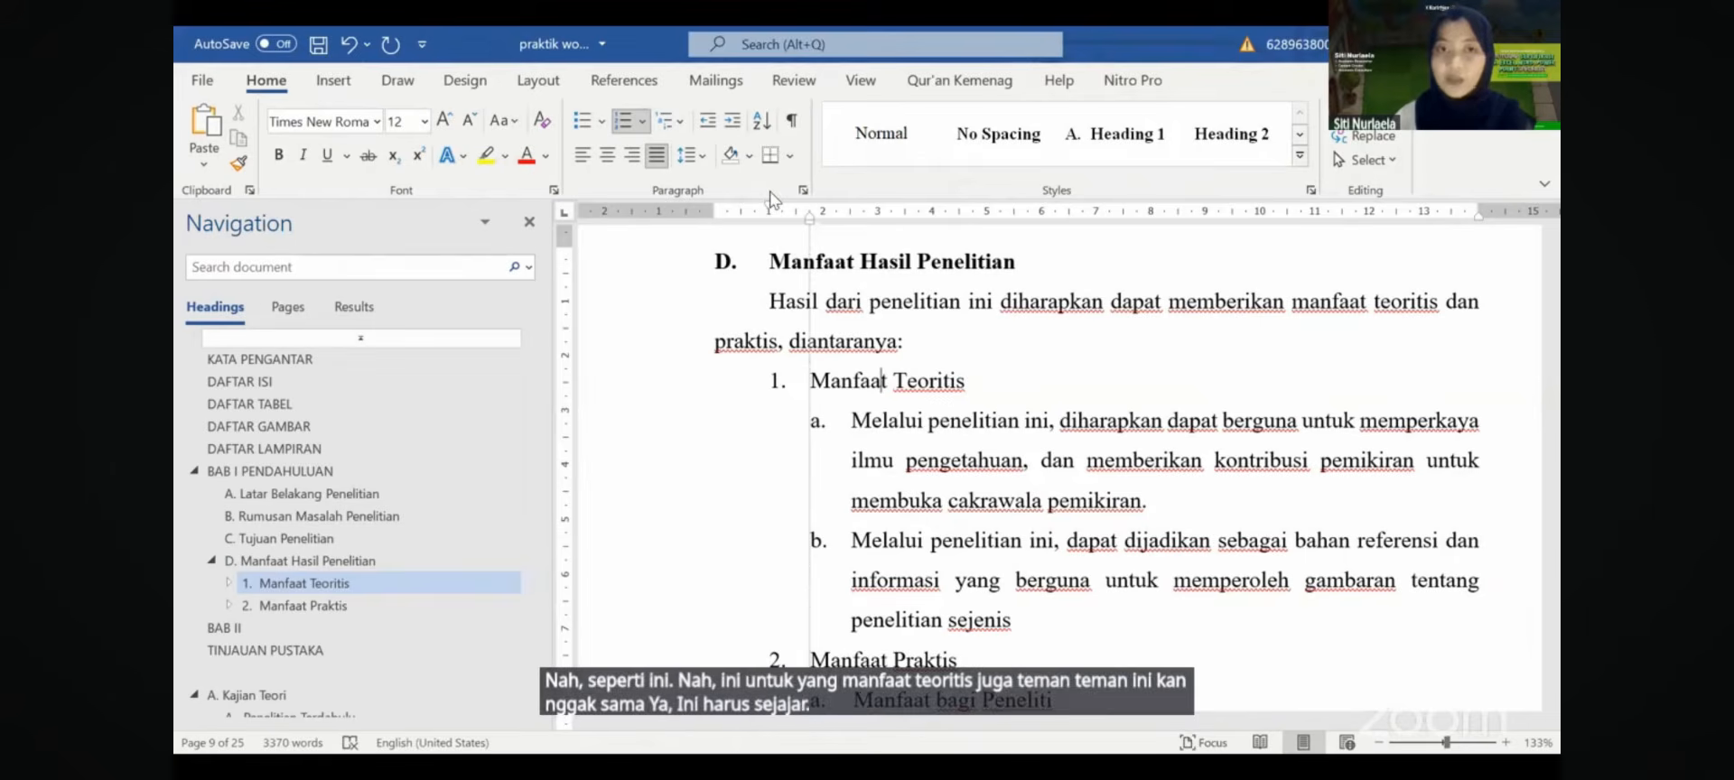
drag(782, 207, 770, 205)
click(792, 263)
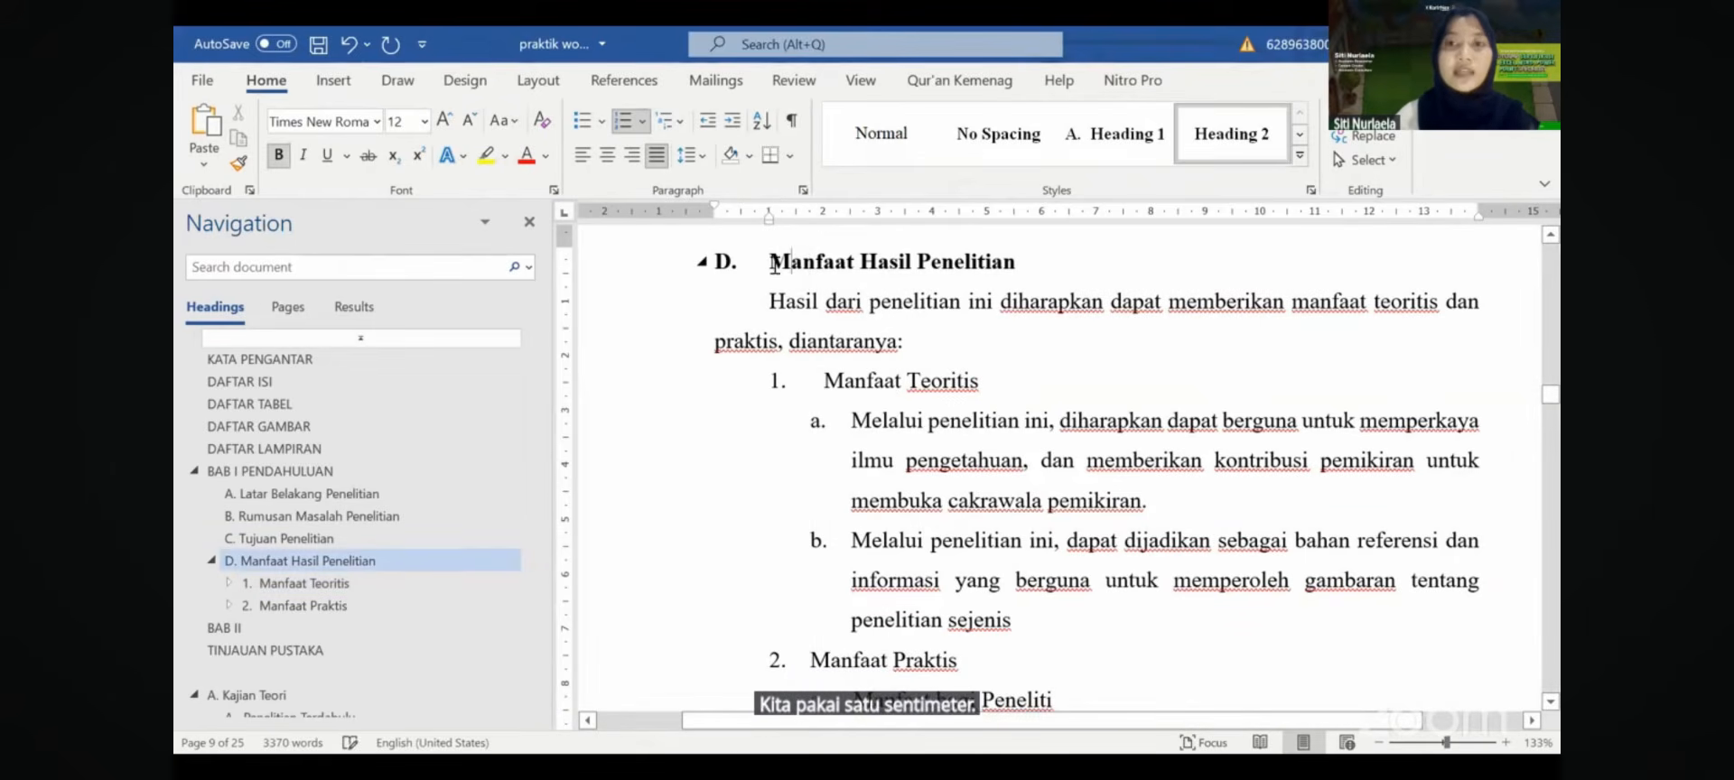
drag(771, 262, 1017, 262)
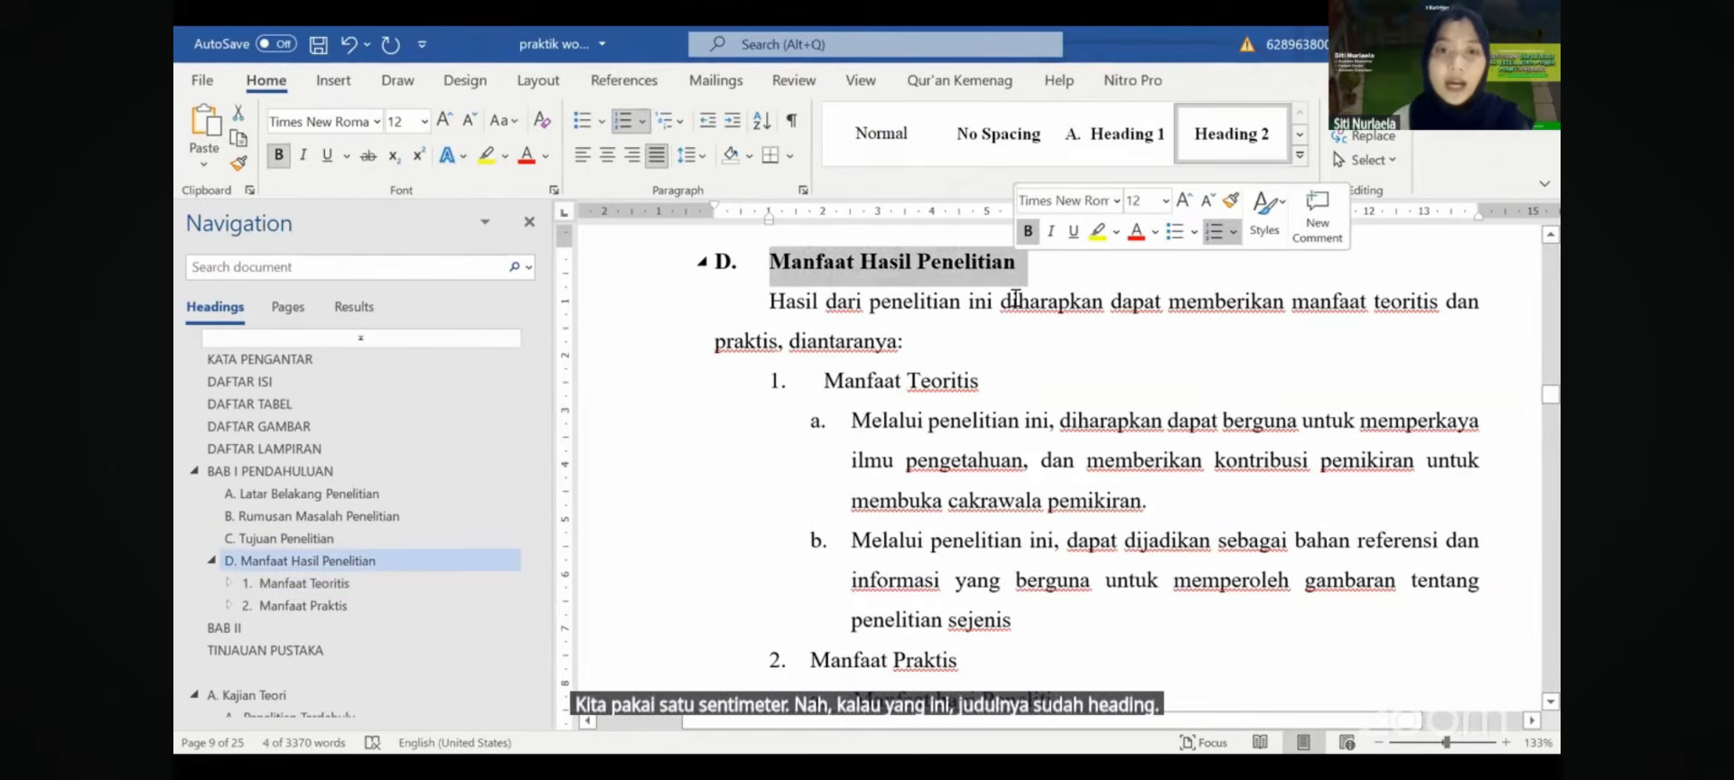
click(926, 390)
drag(983, 390, 824, 383)
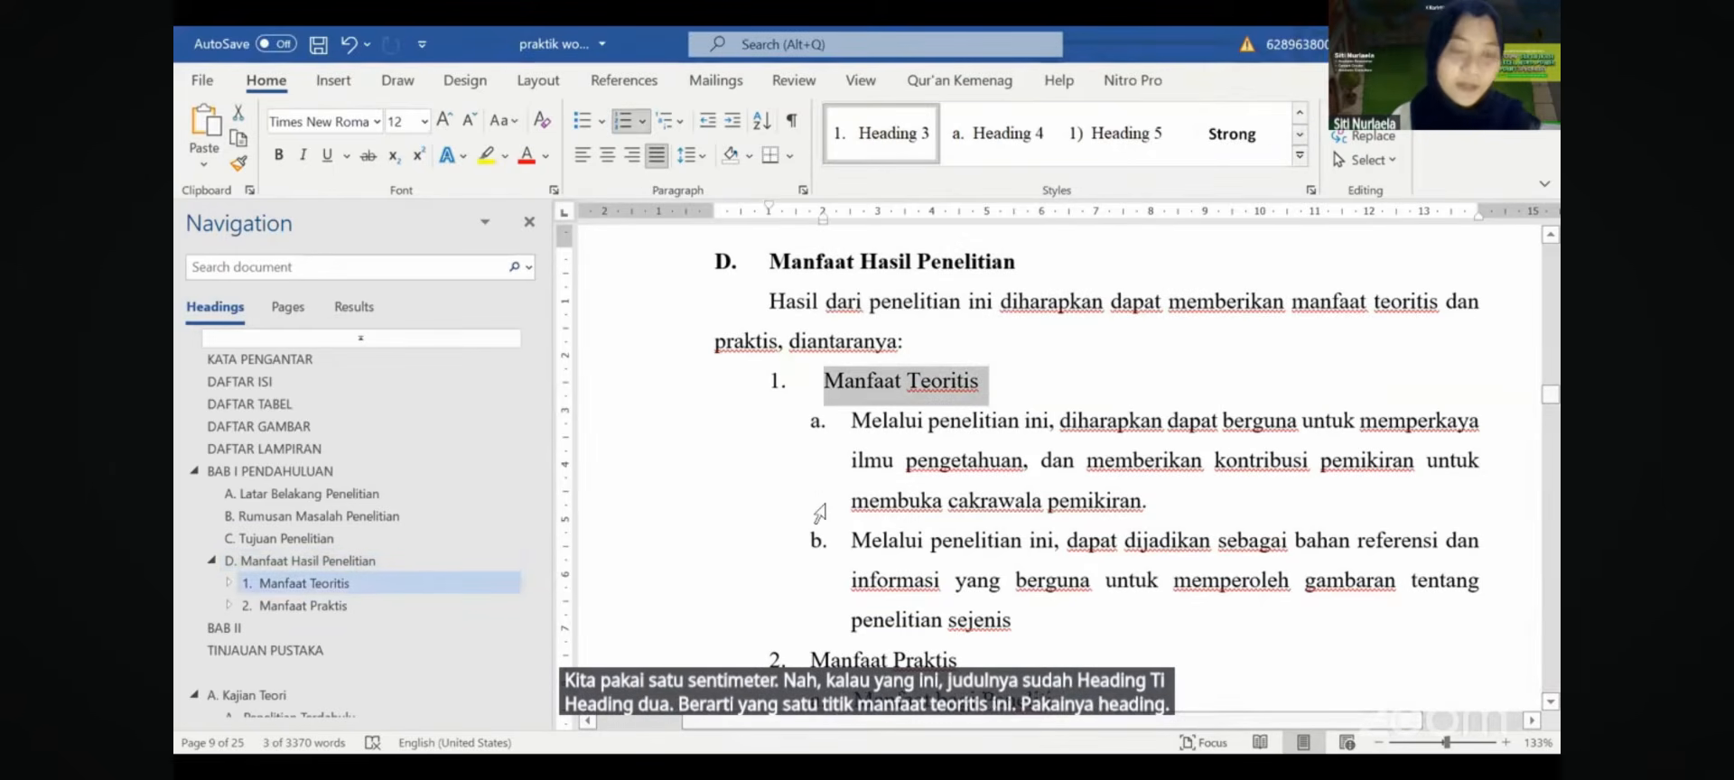
click(664, 616)
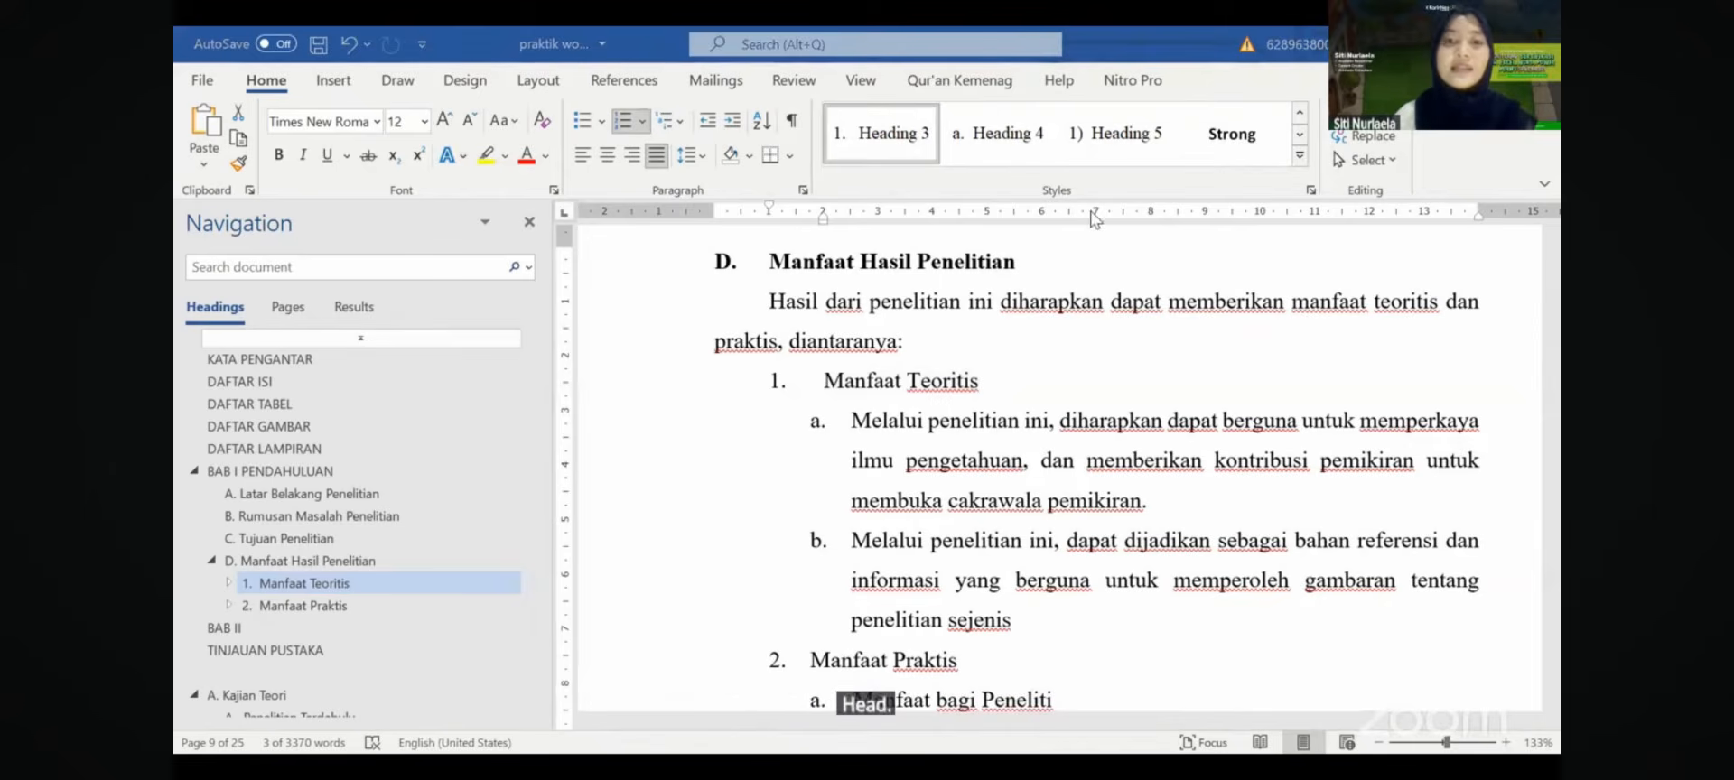
click(1000, 395)
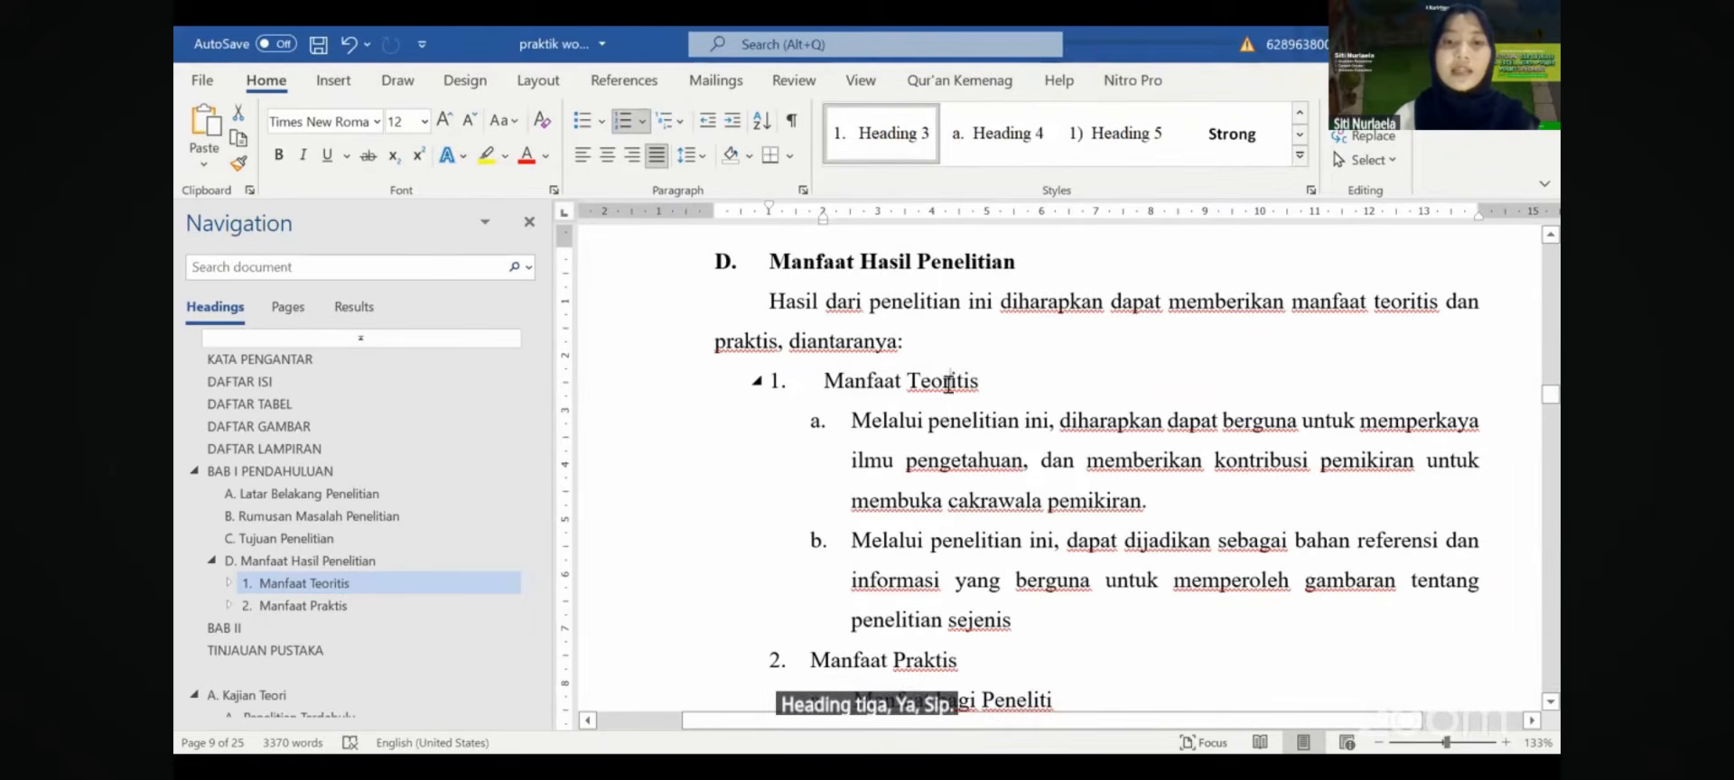
triple_click(823, 387)
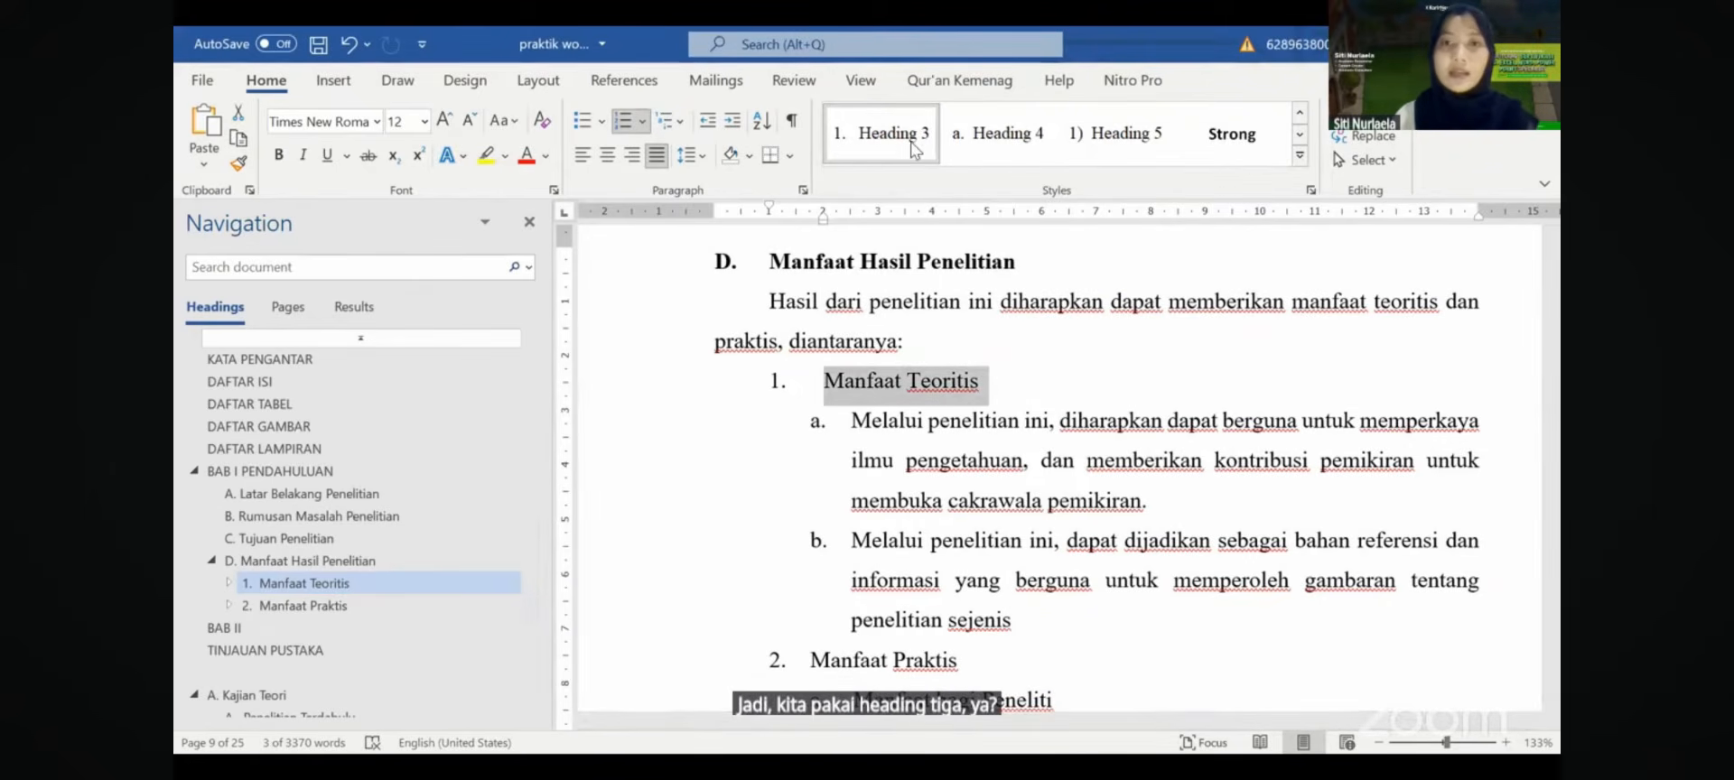
click(910, 337)
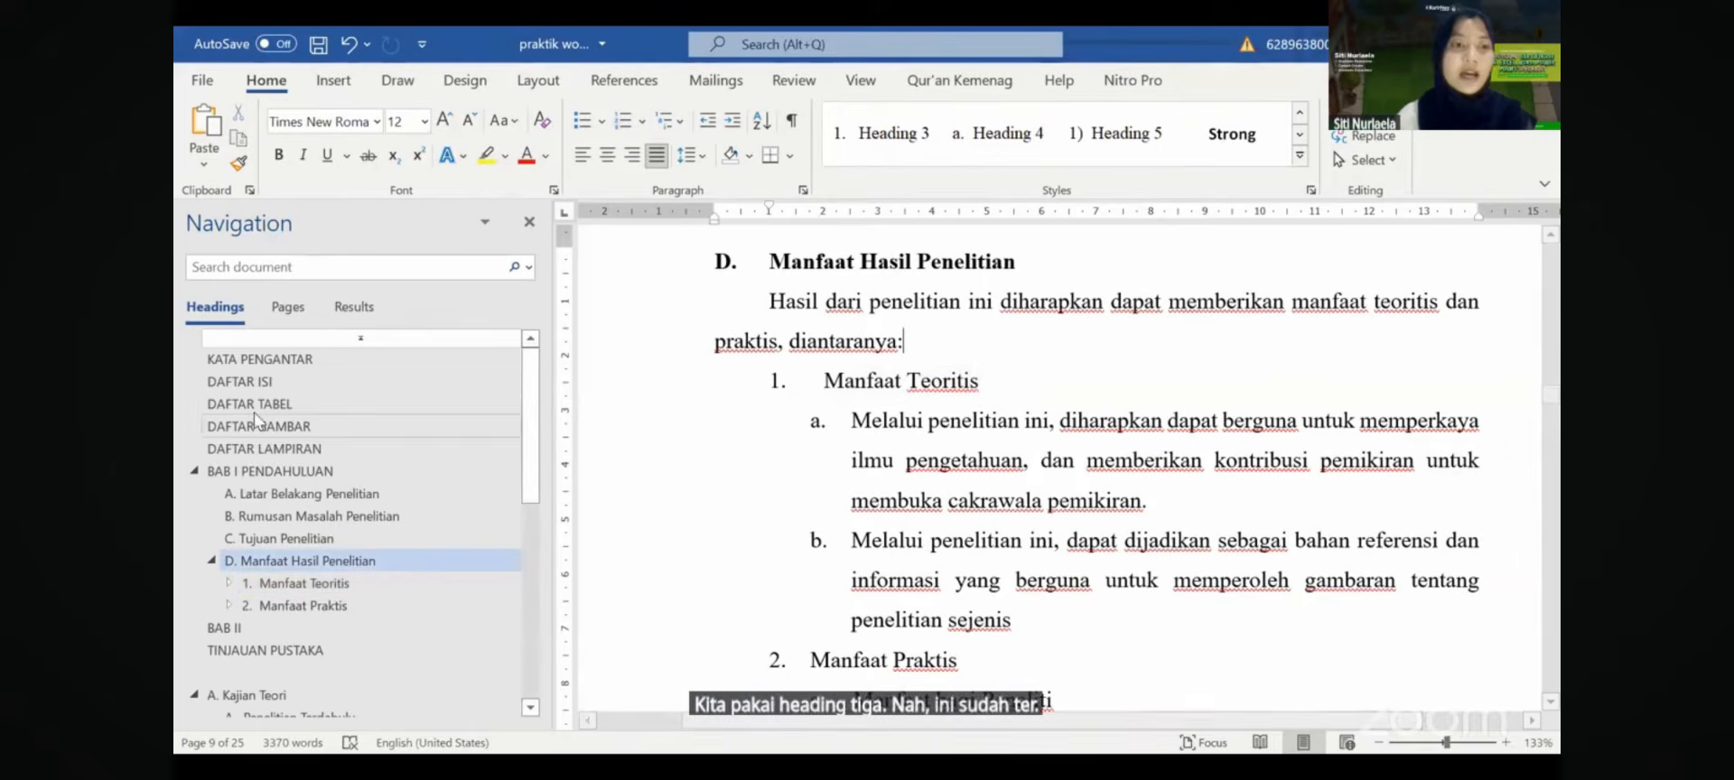
- Indent lettered points a and b under Manfaat Teoritis one level deeper
scroll(529, 473, down, 3)
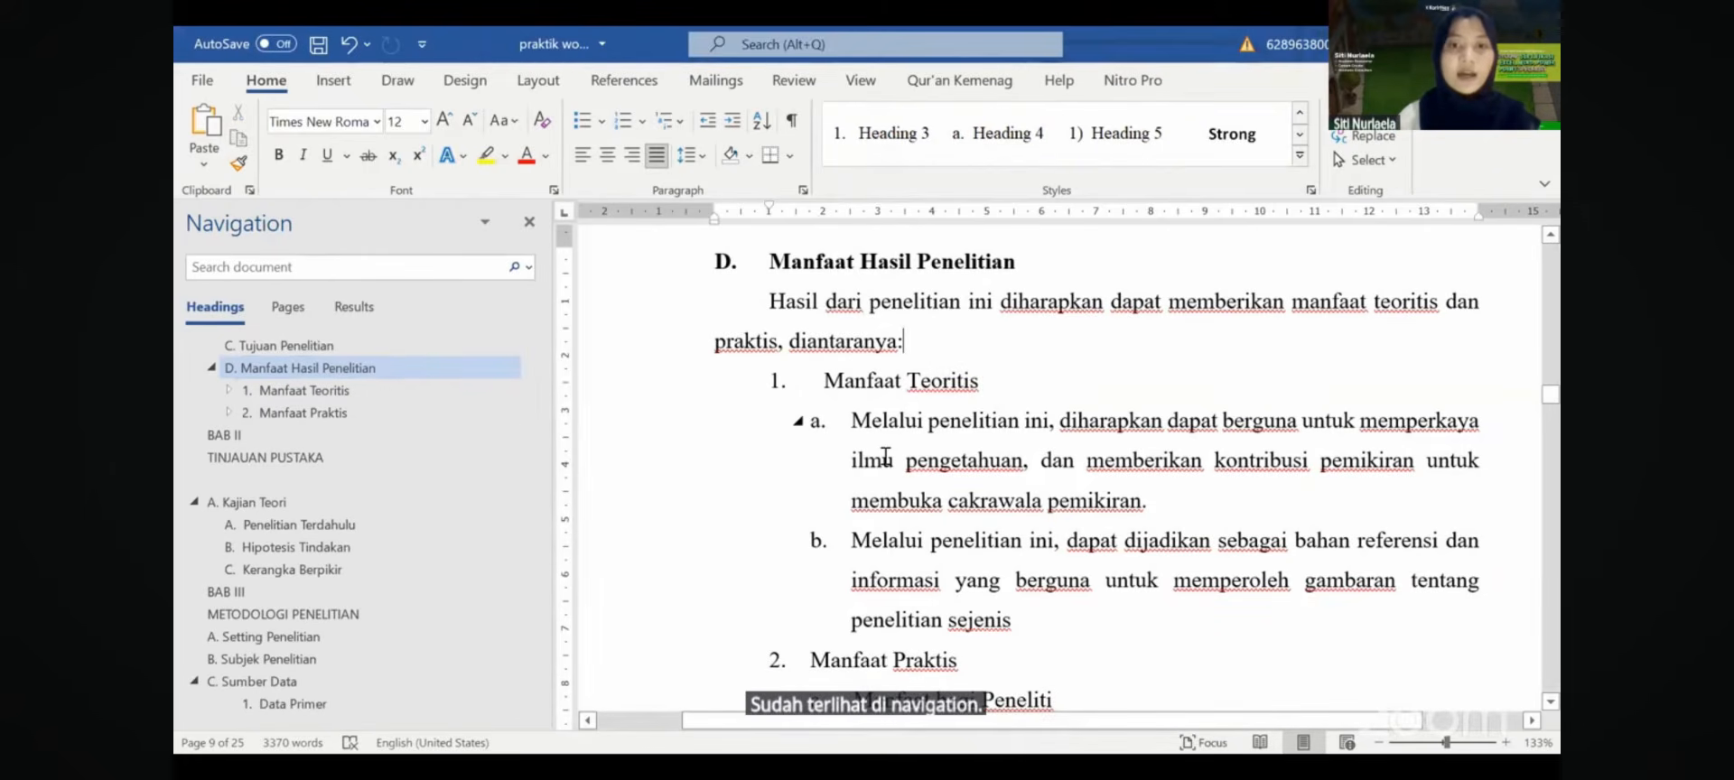
drag(890, 426, 914, 662)
drag(927, 480, 926, 467)
click(927, 468)
scroll(927, 468, down, 2)
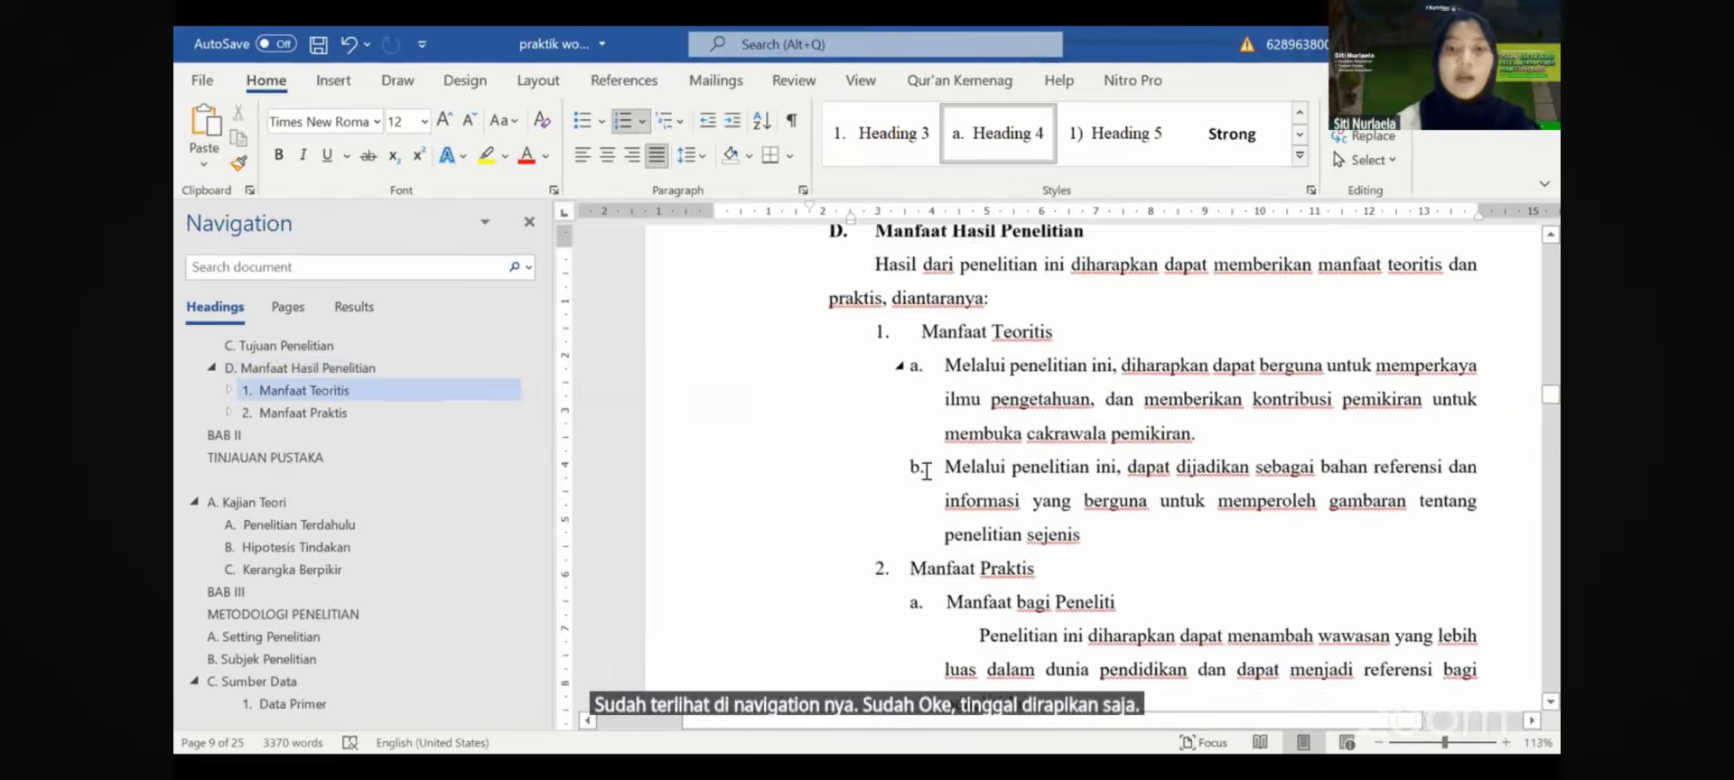
drag(931, 399, 950, 510)
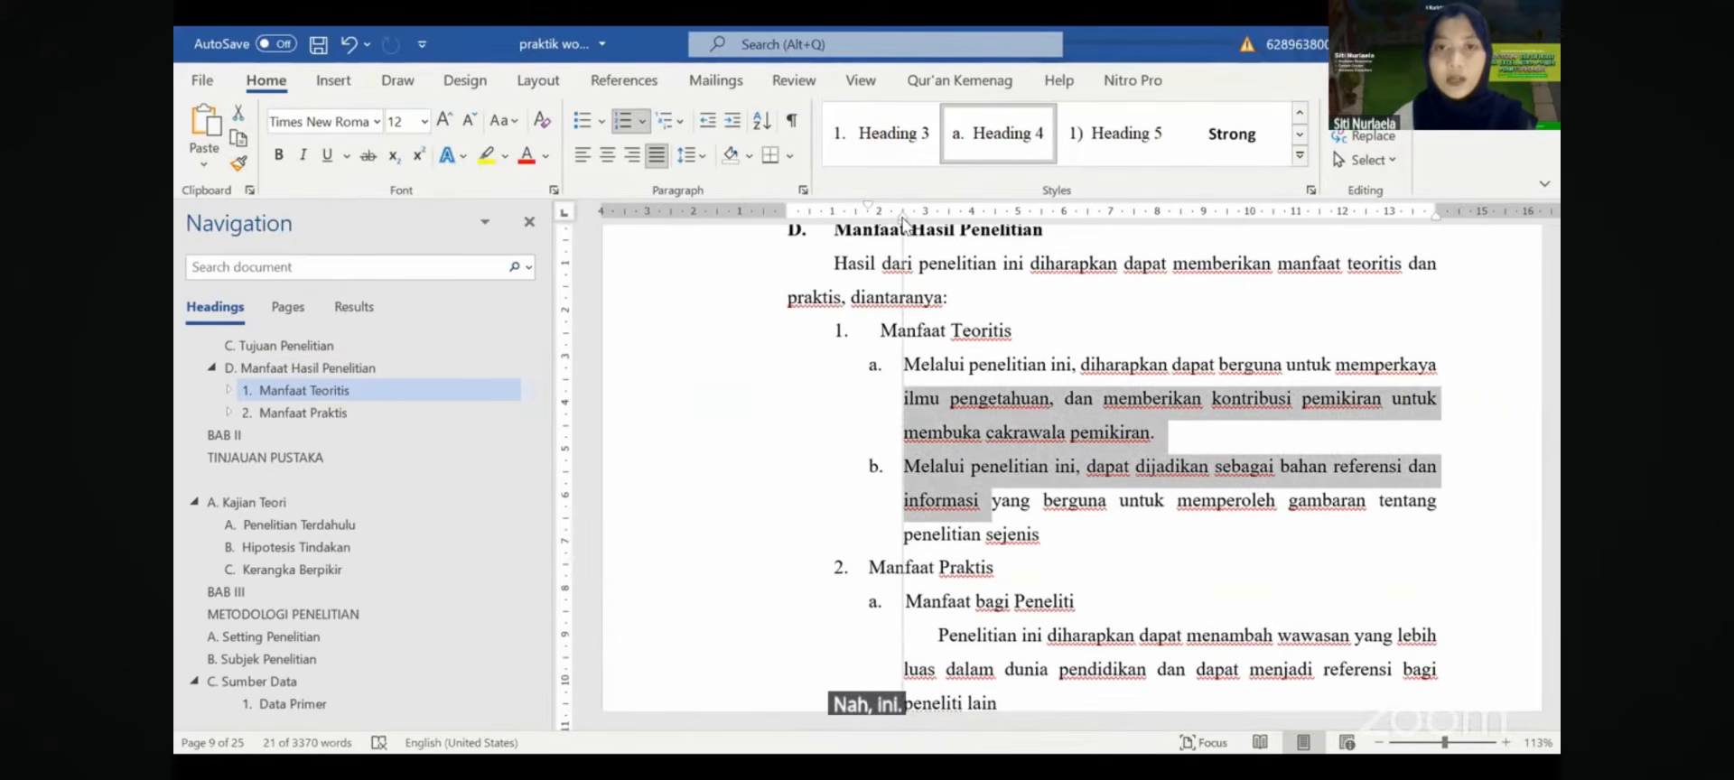
key(Tab)
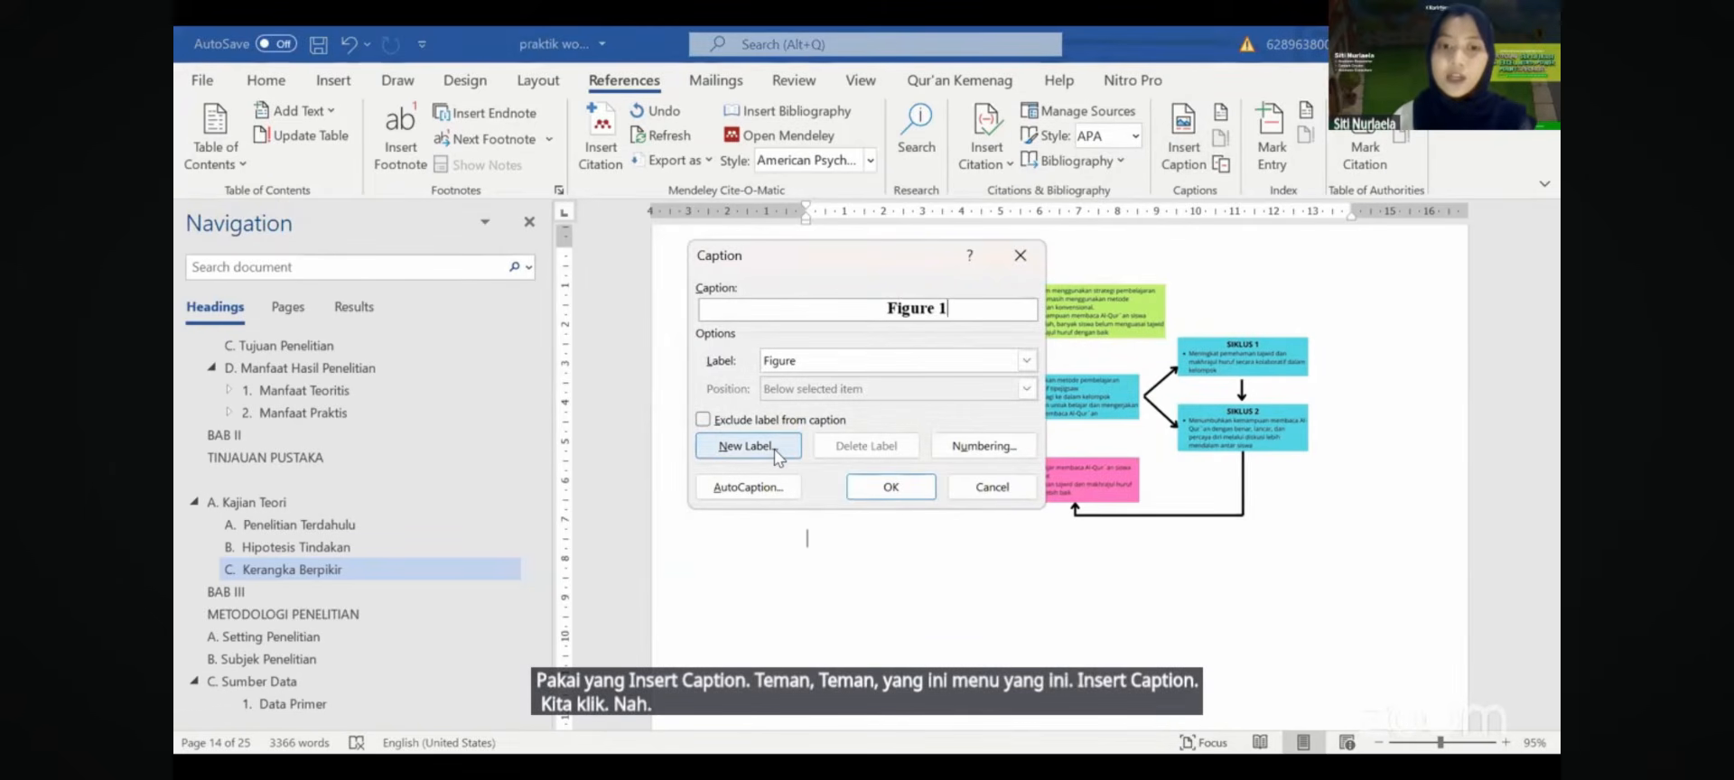
- Create a new 'Gambar 2.' caption label and start the caption title with 'Ke' after the number
click(746, 446)
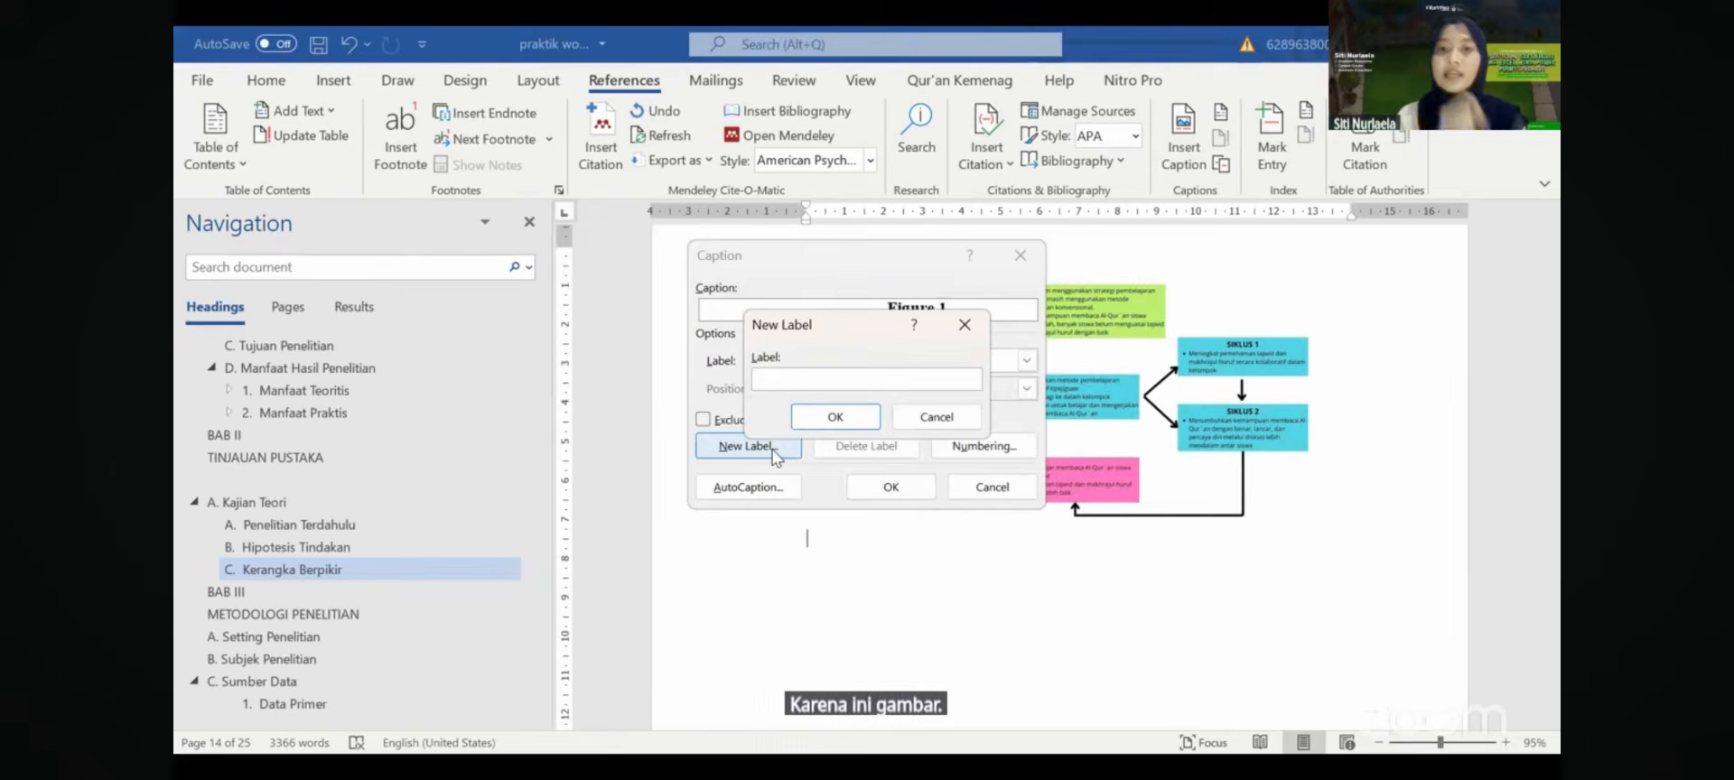
click(966, 327)
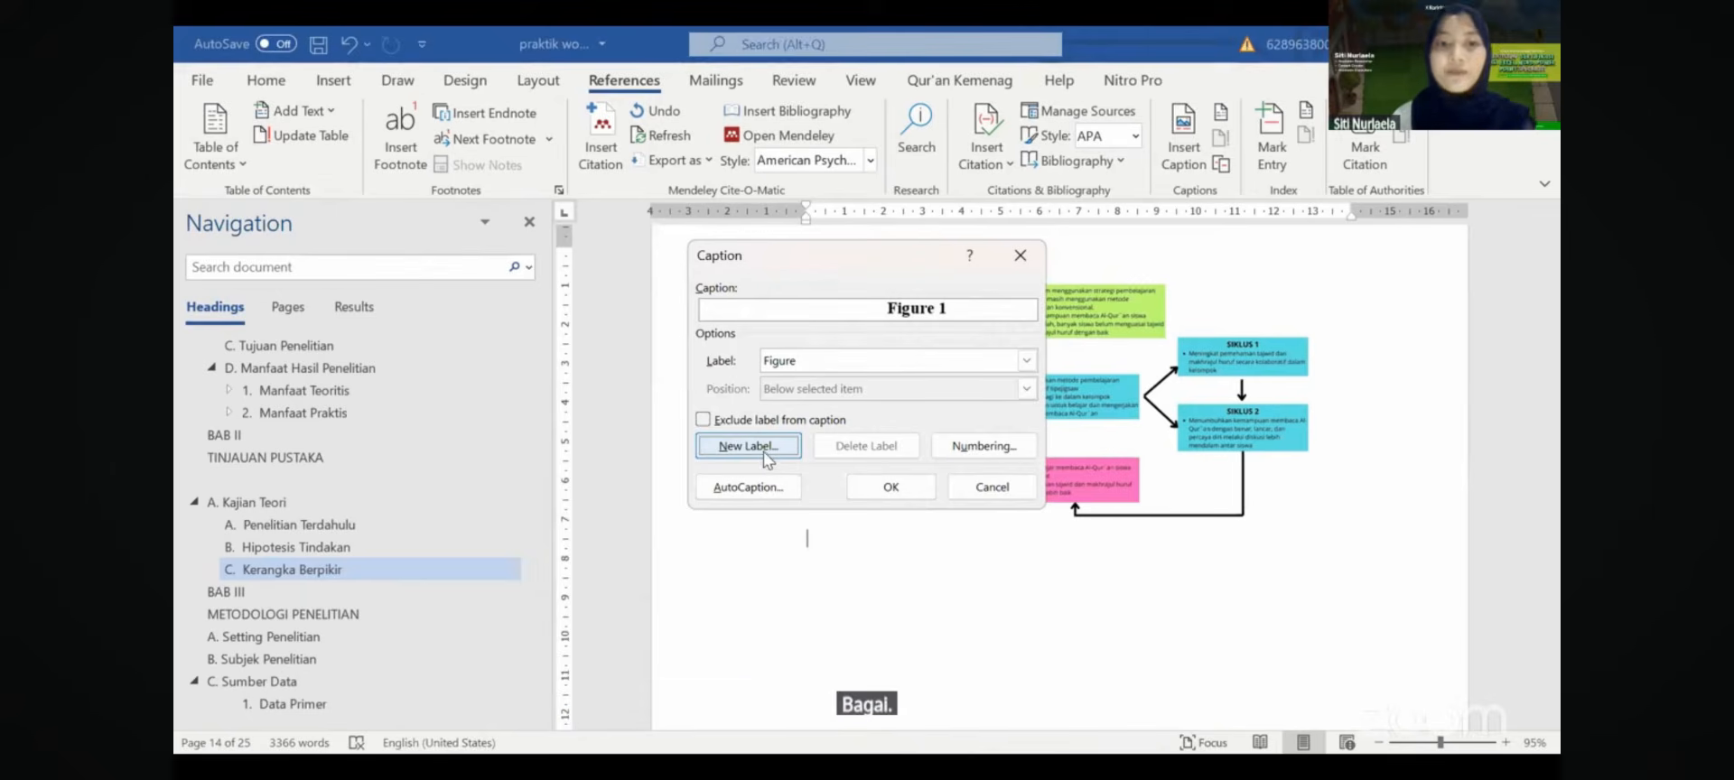
click(762, 448)
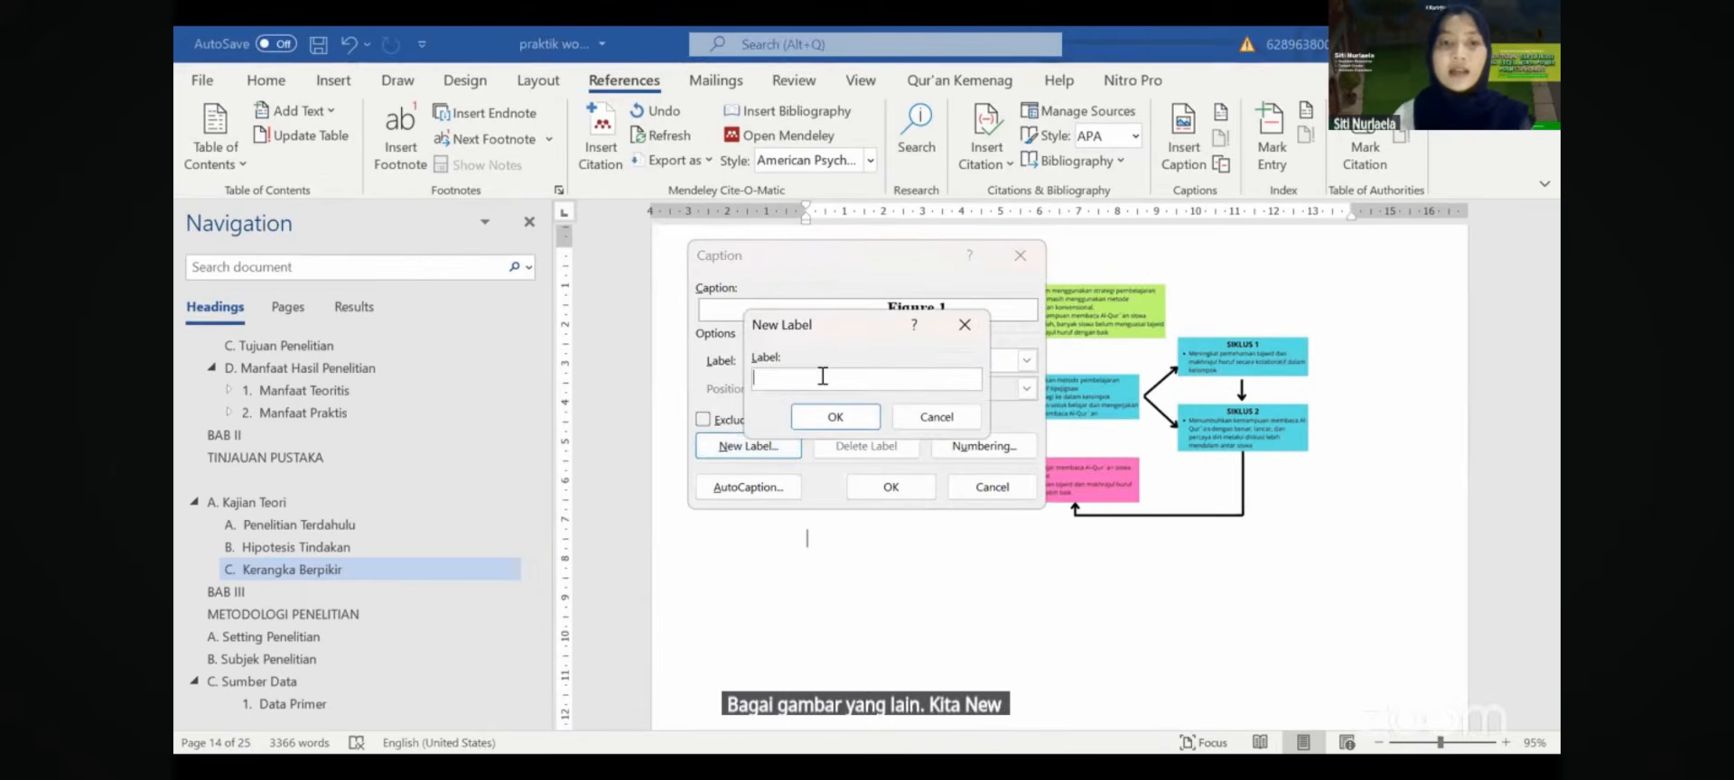
text(Gambar)
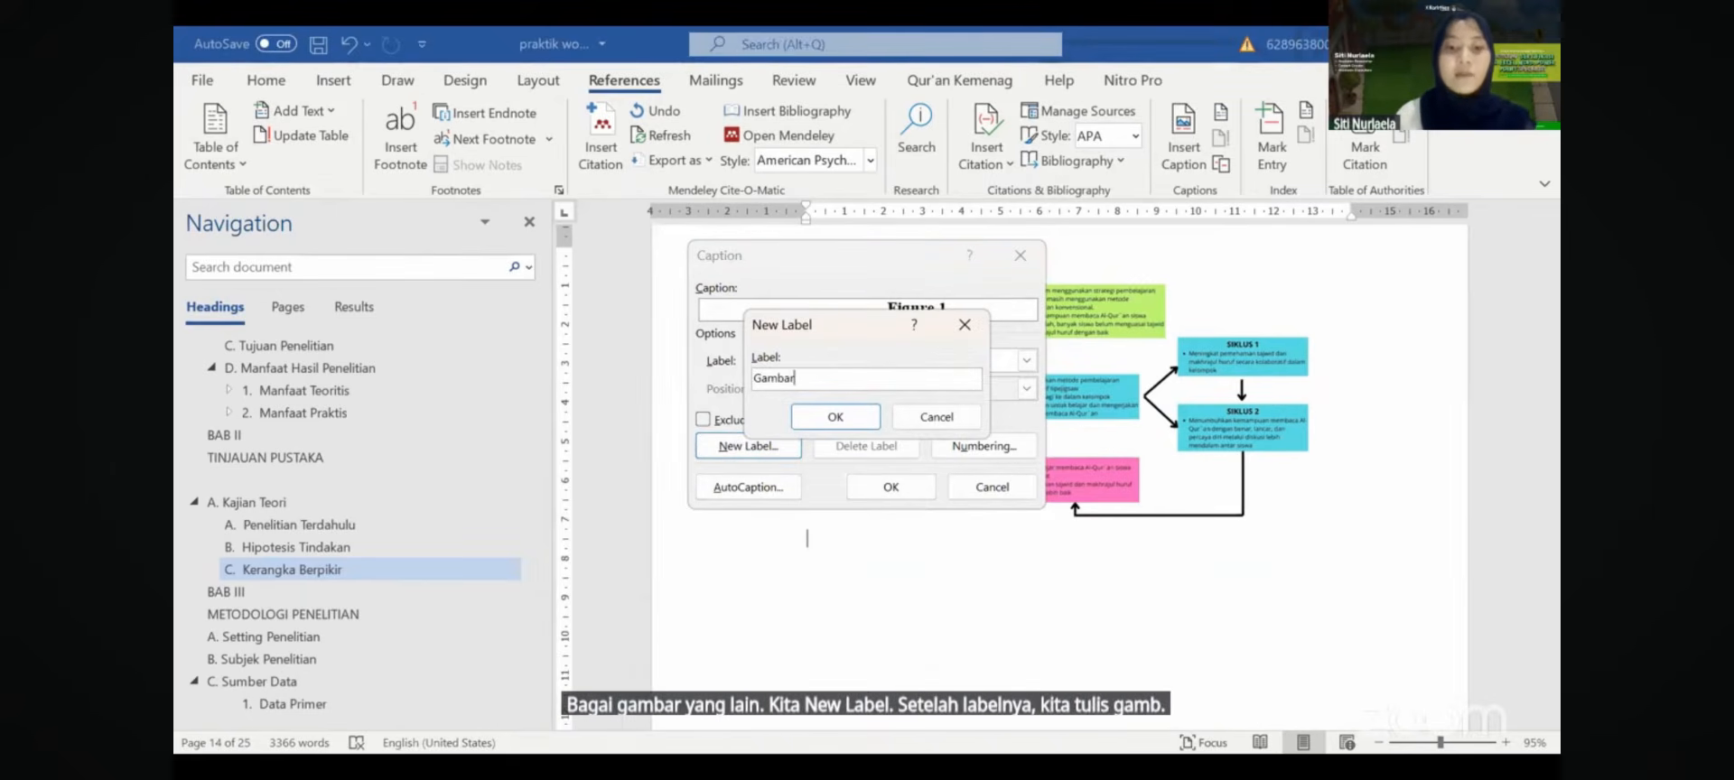
text( 2.)
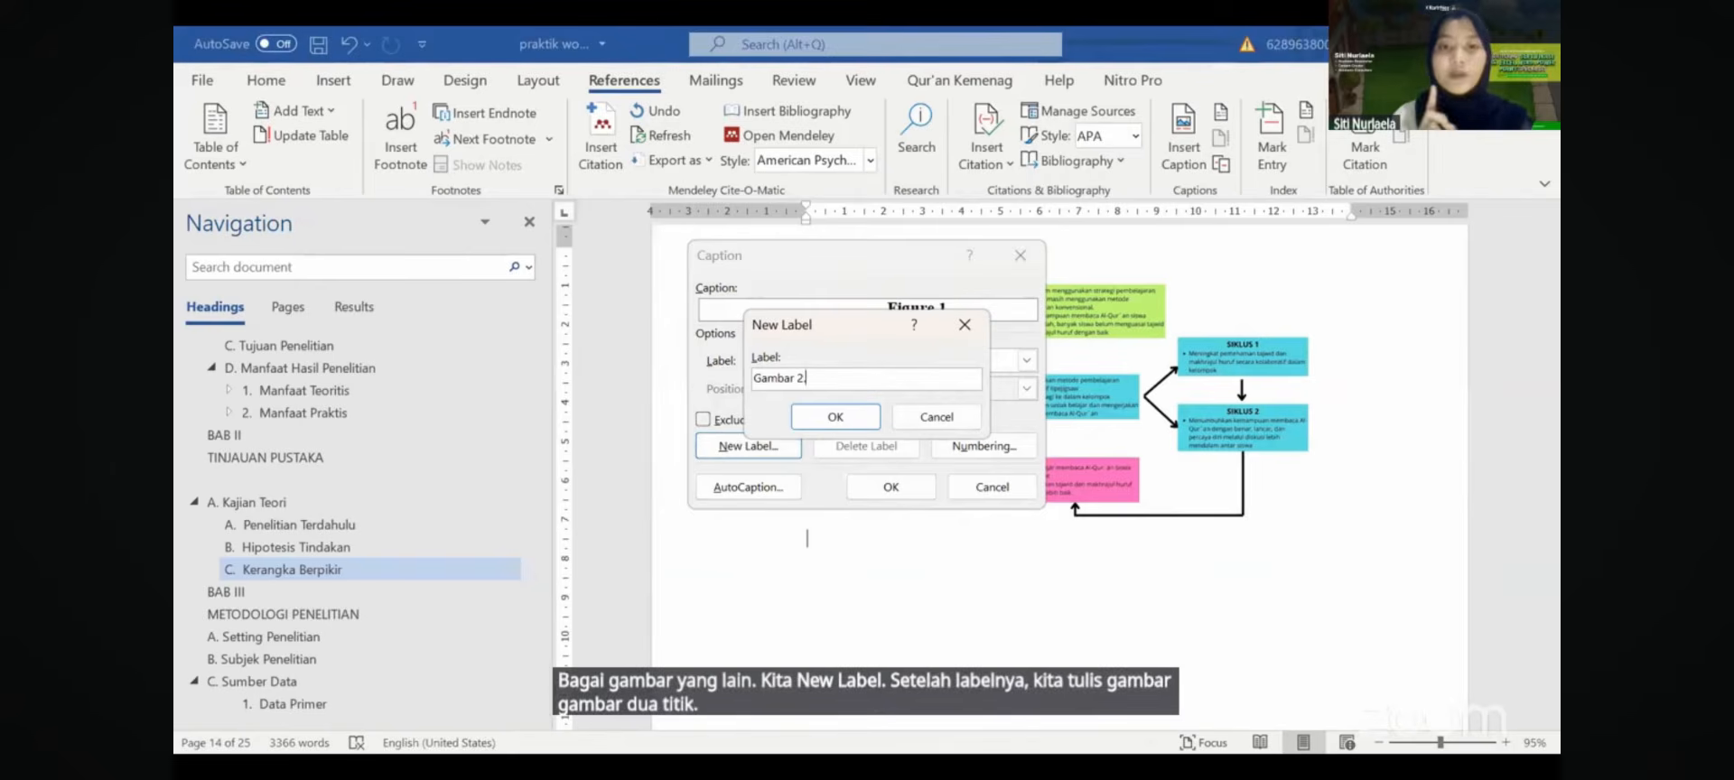
click(837, 417)
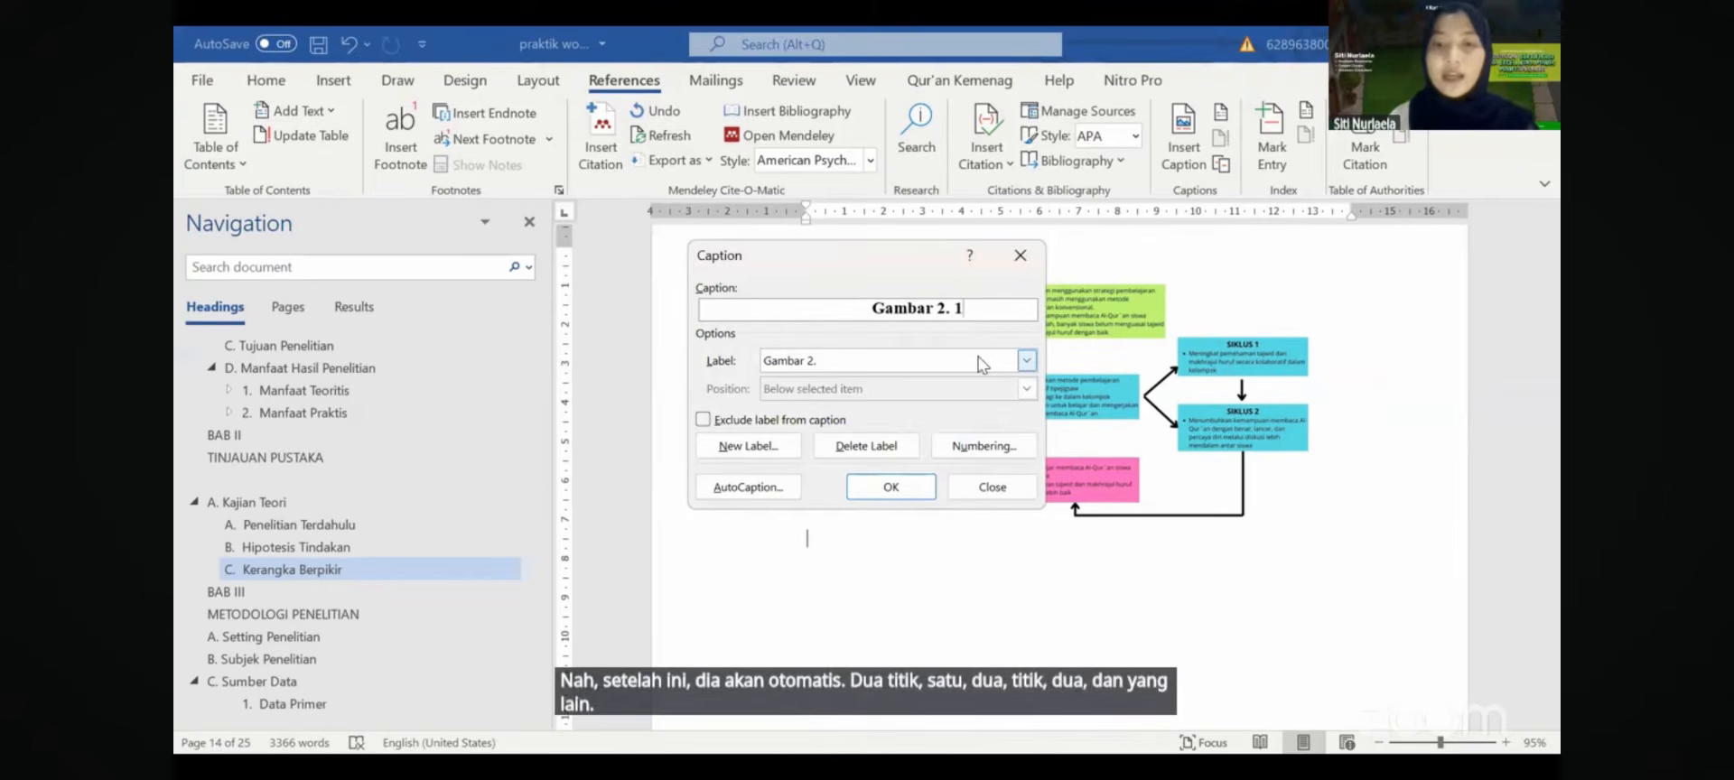
key(BackSpace)
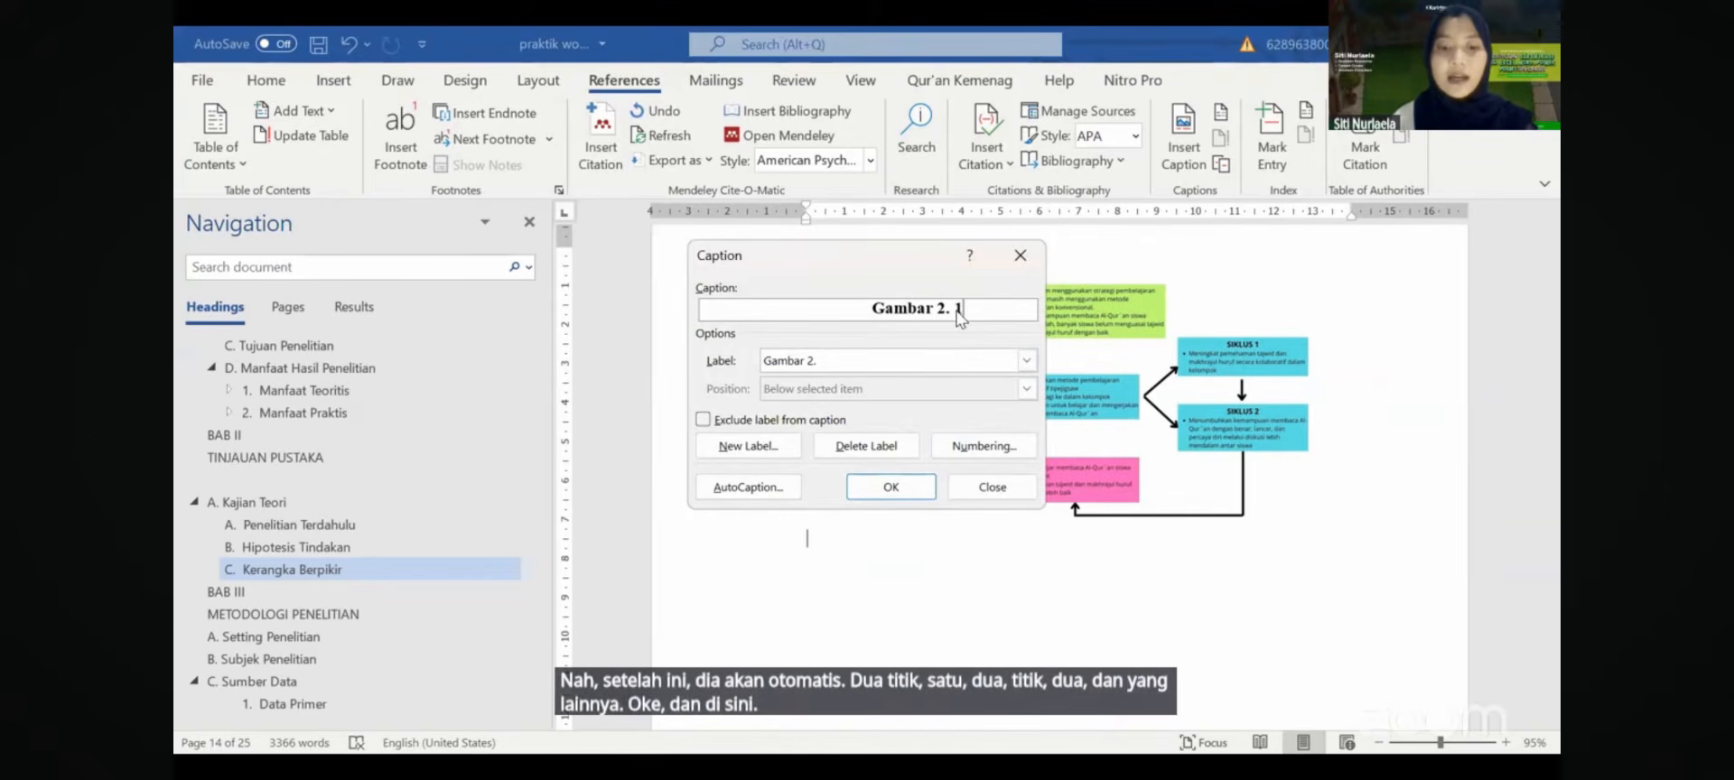
text(Ke)
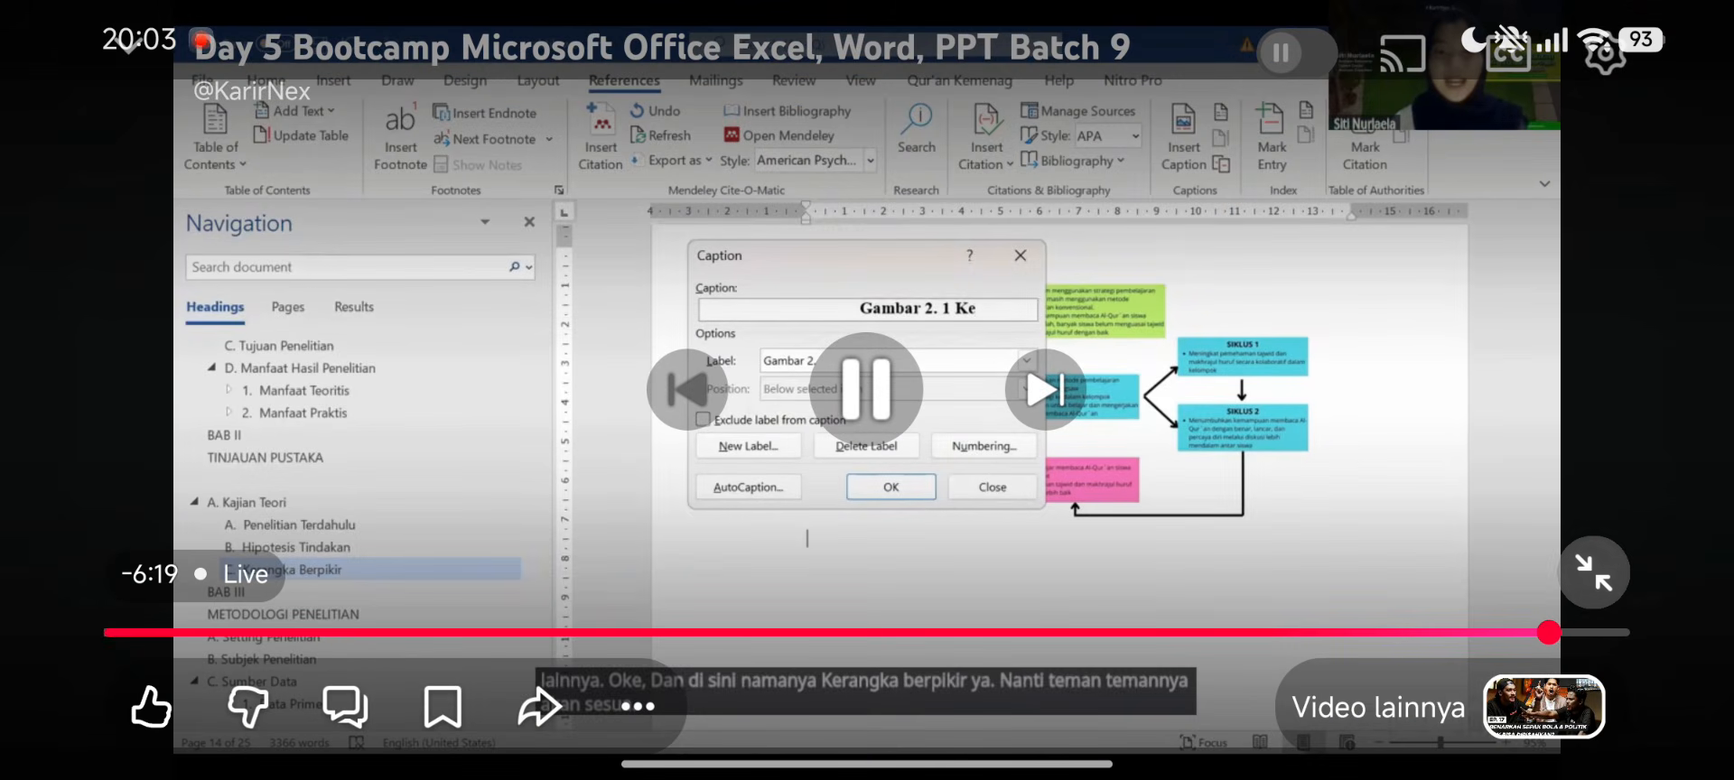
- Expand the live chat panel and switch the stream to landscape full screen
click(1594, 573)
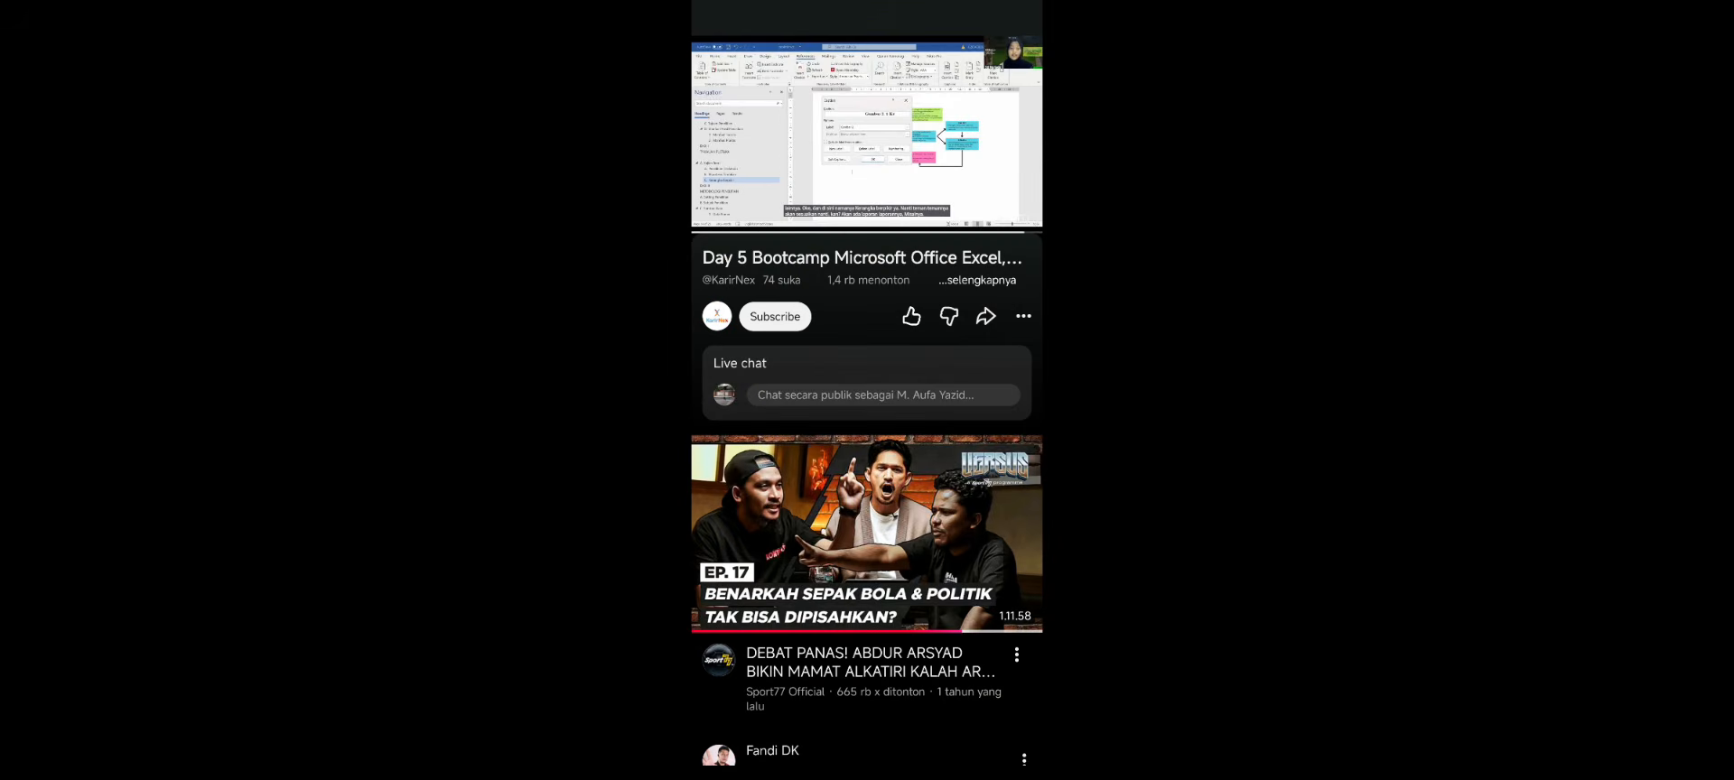
click(867, 388)
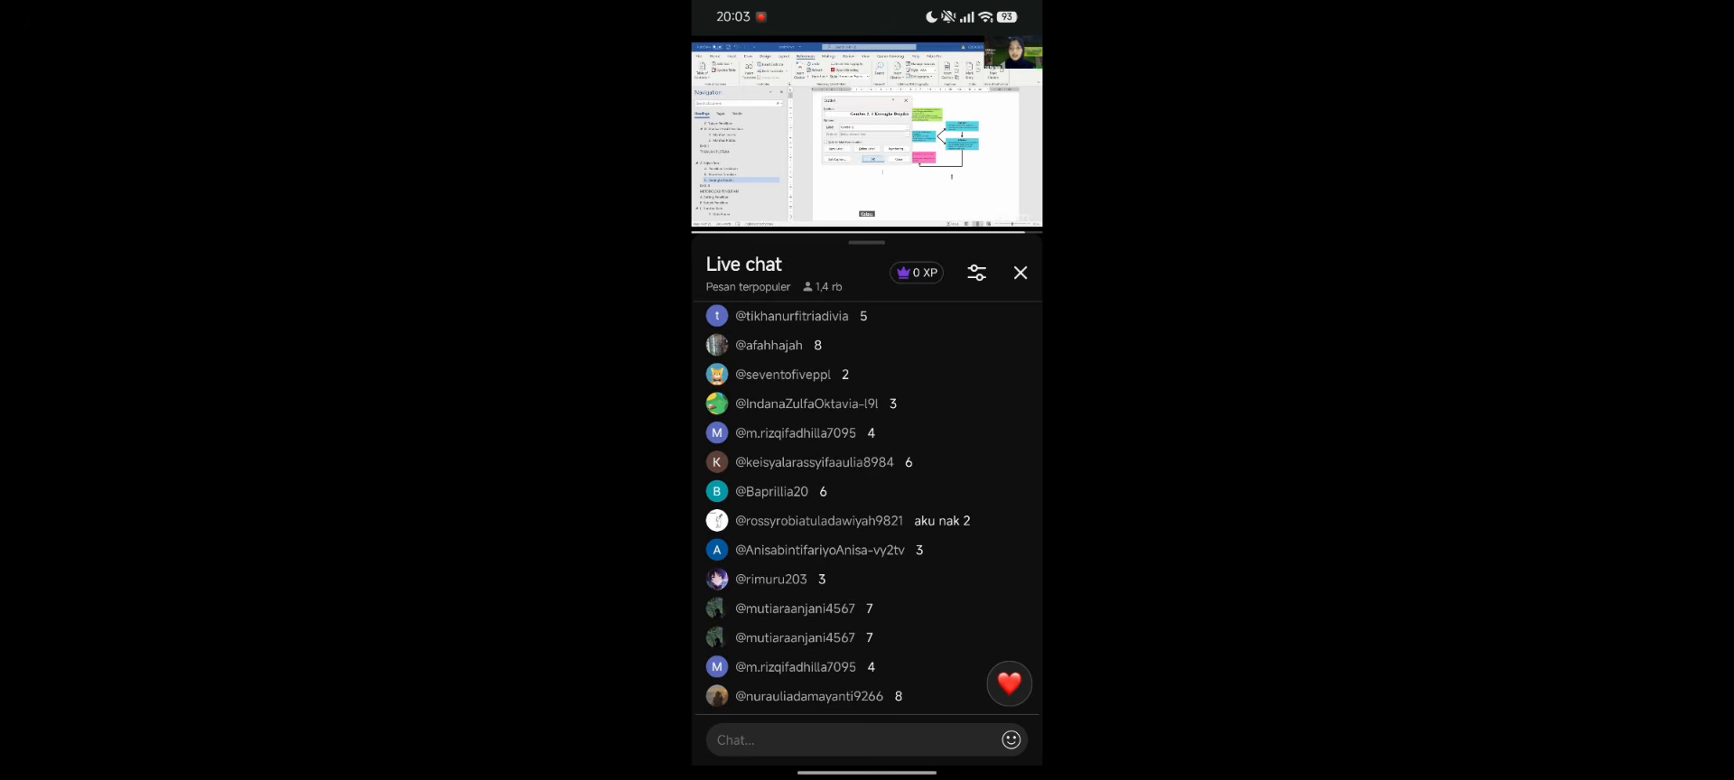
click(867, 135)
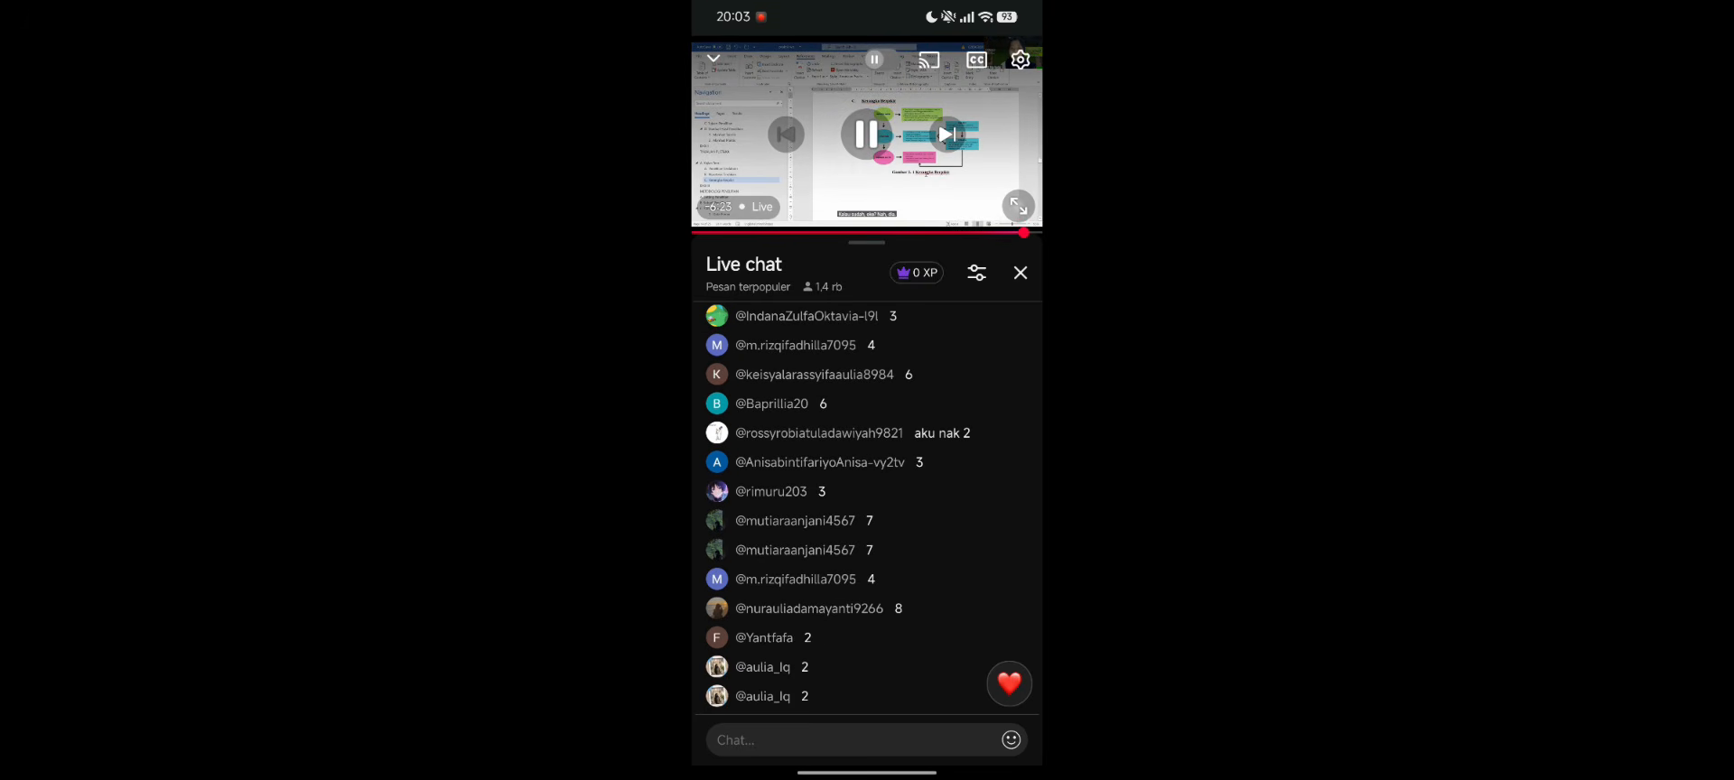
click(1018, 206)
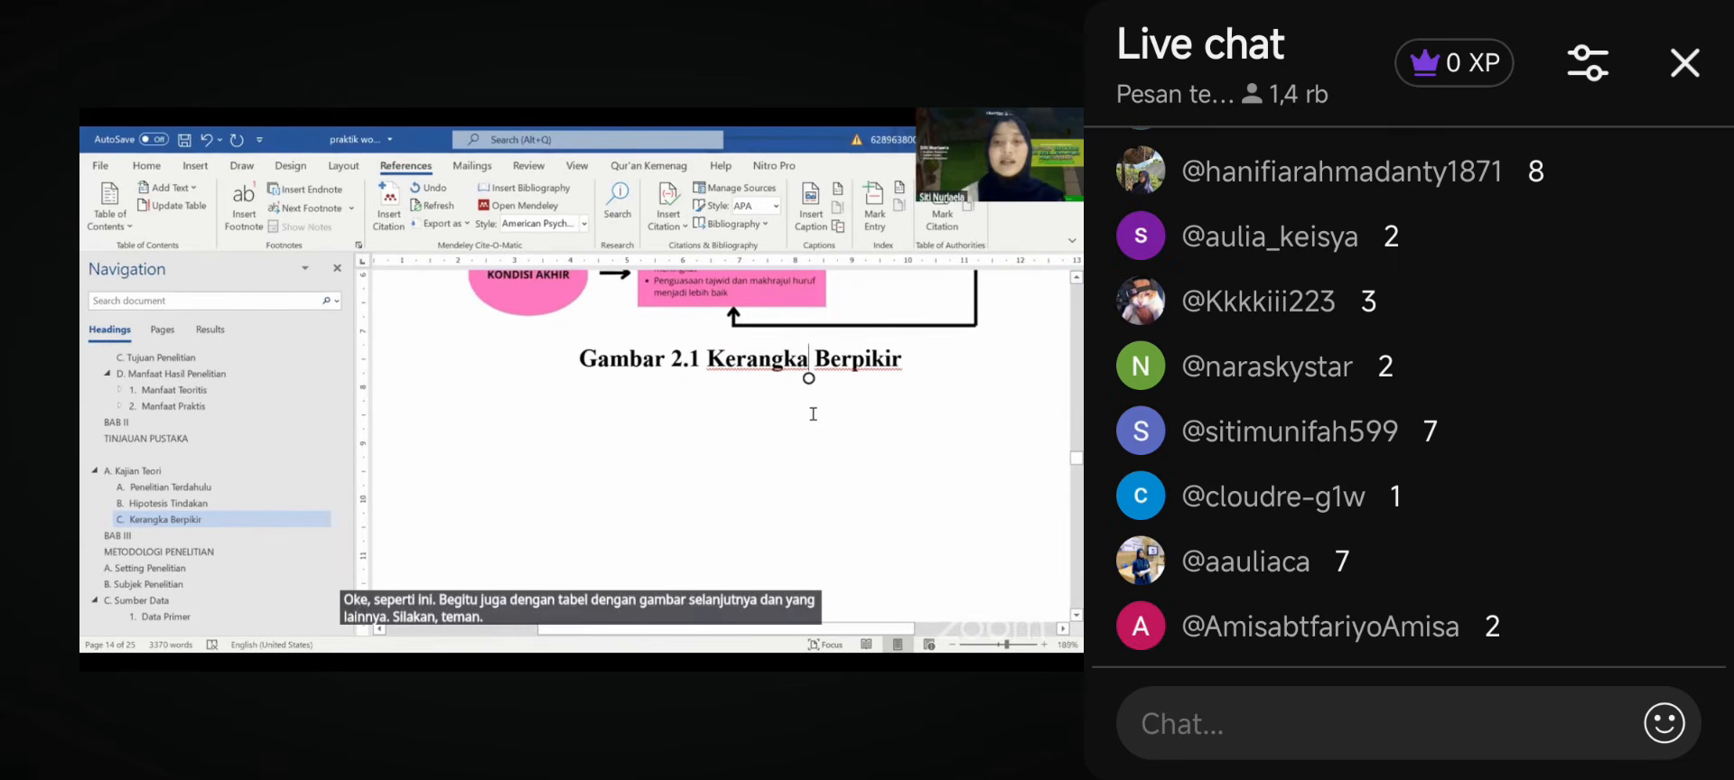
- Skip the stream ahead ten seconds and scroll up to the DAFTAR ISI page
double_click(966, 391)
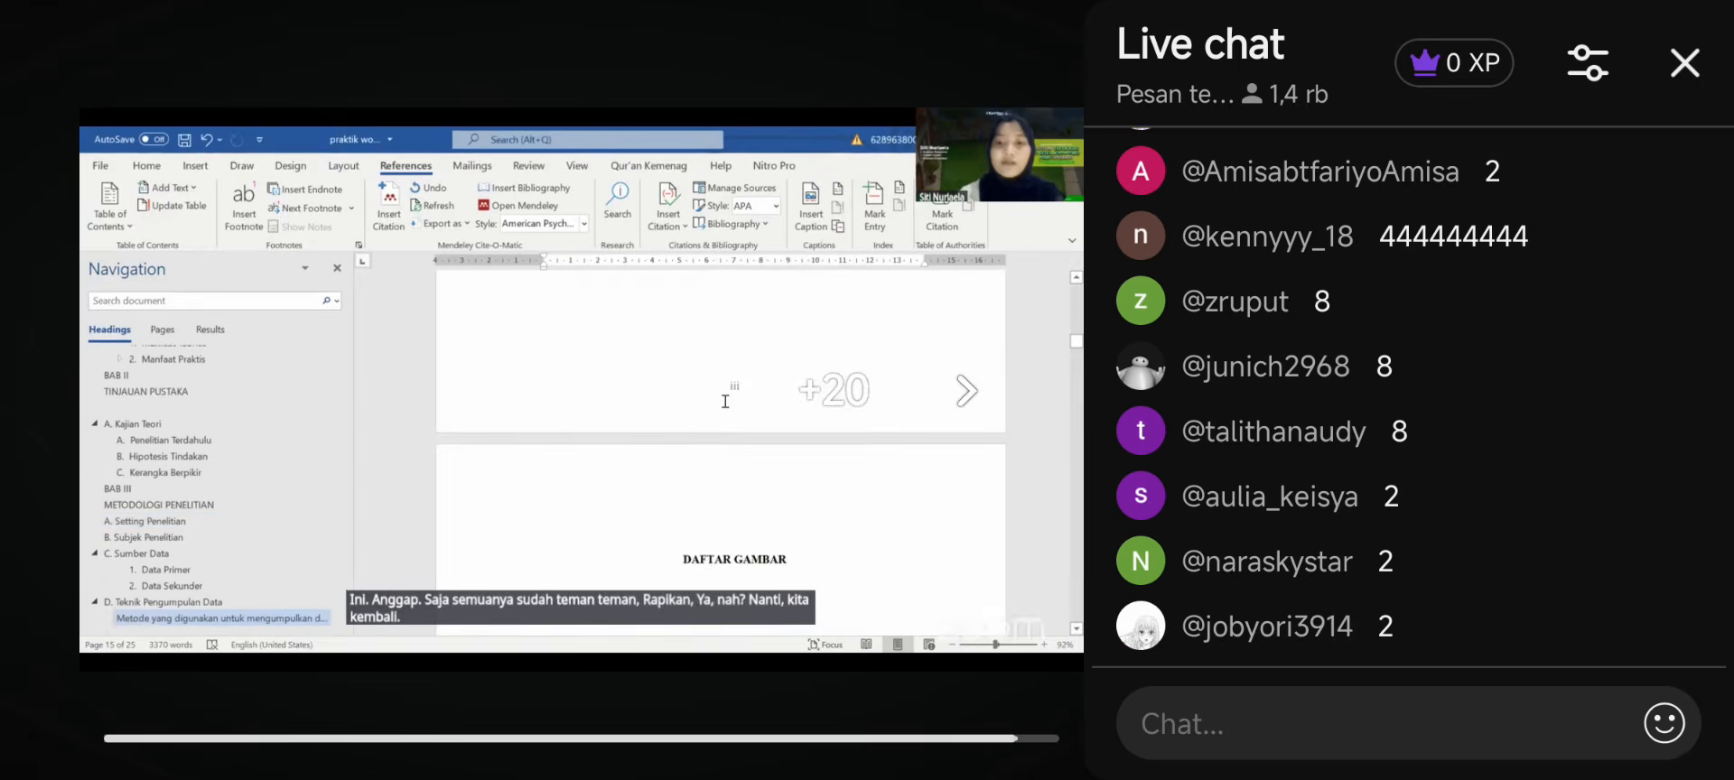
scroll(724, 401, up, 15)
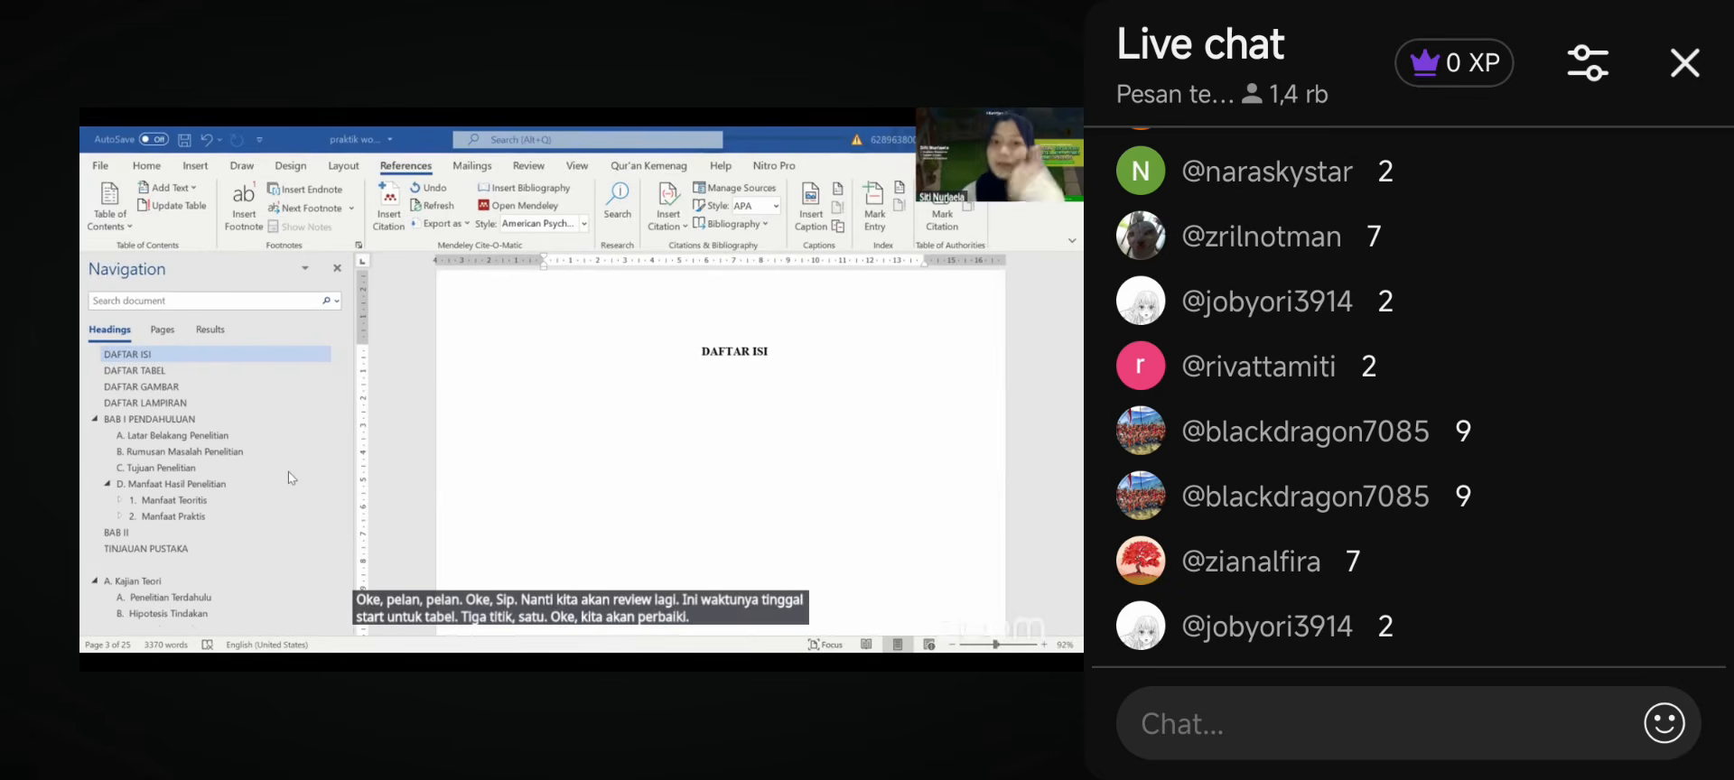
- Seek the stream forward repeatedly until the 'Rule of the Game' slide appears
double_click(903, 390)
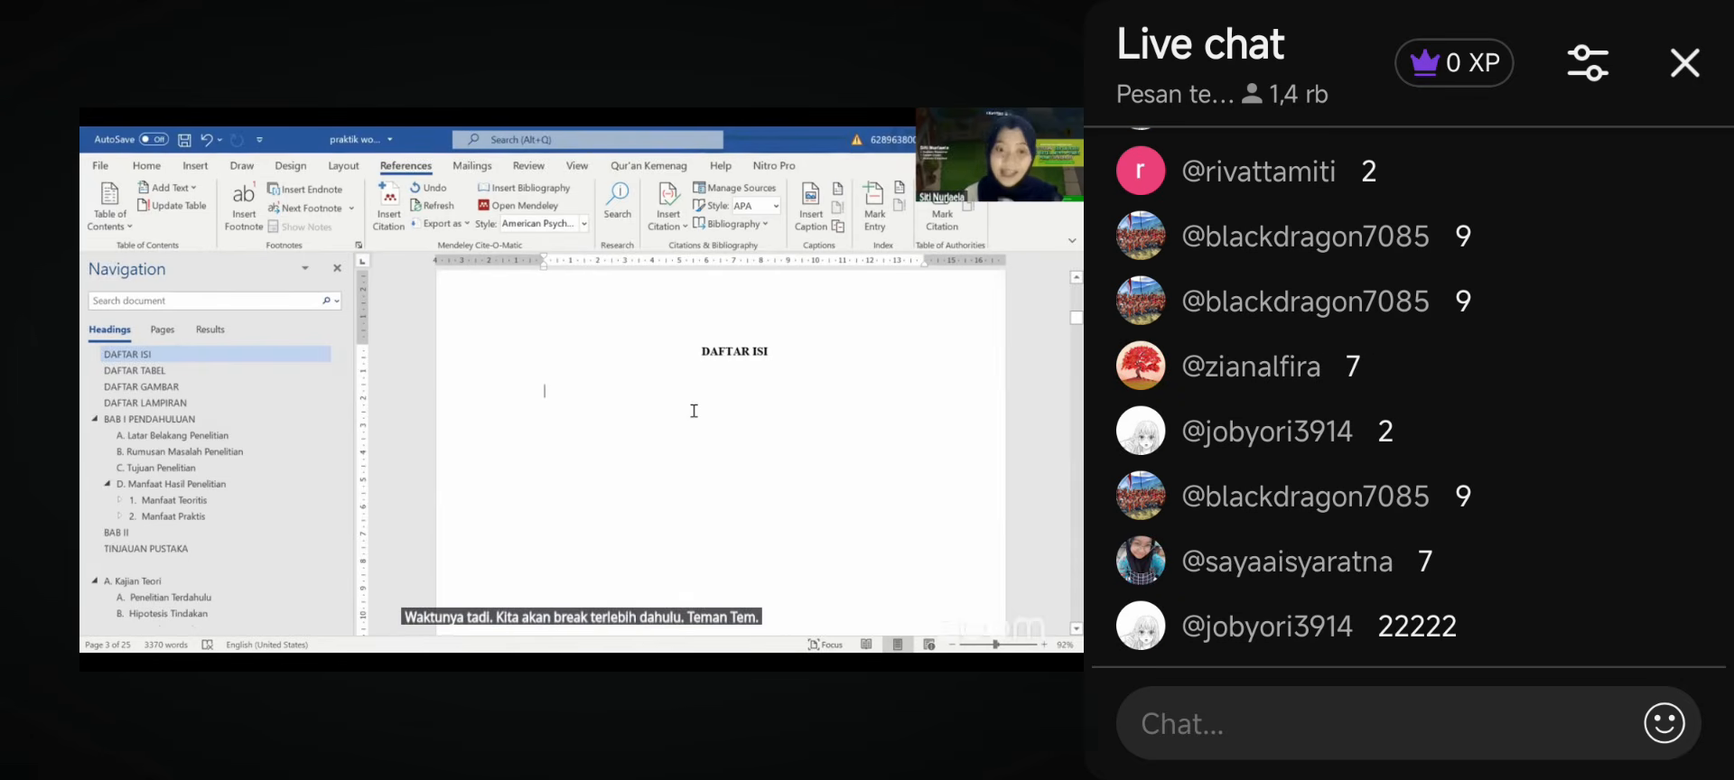
double_click(903, 390)
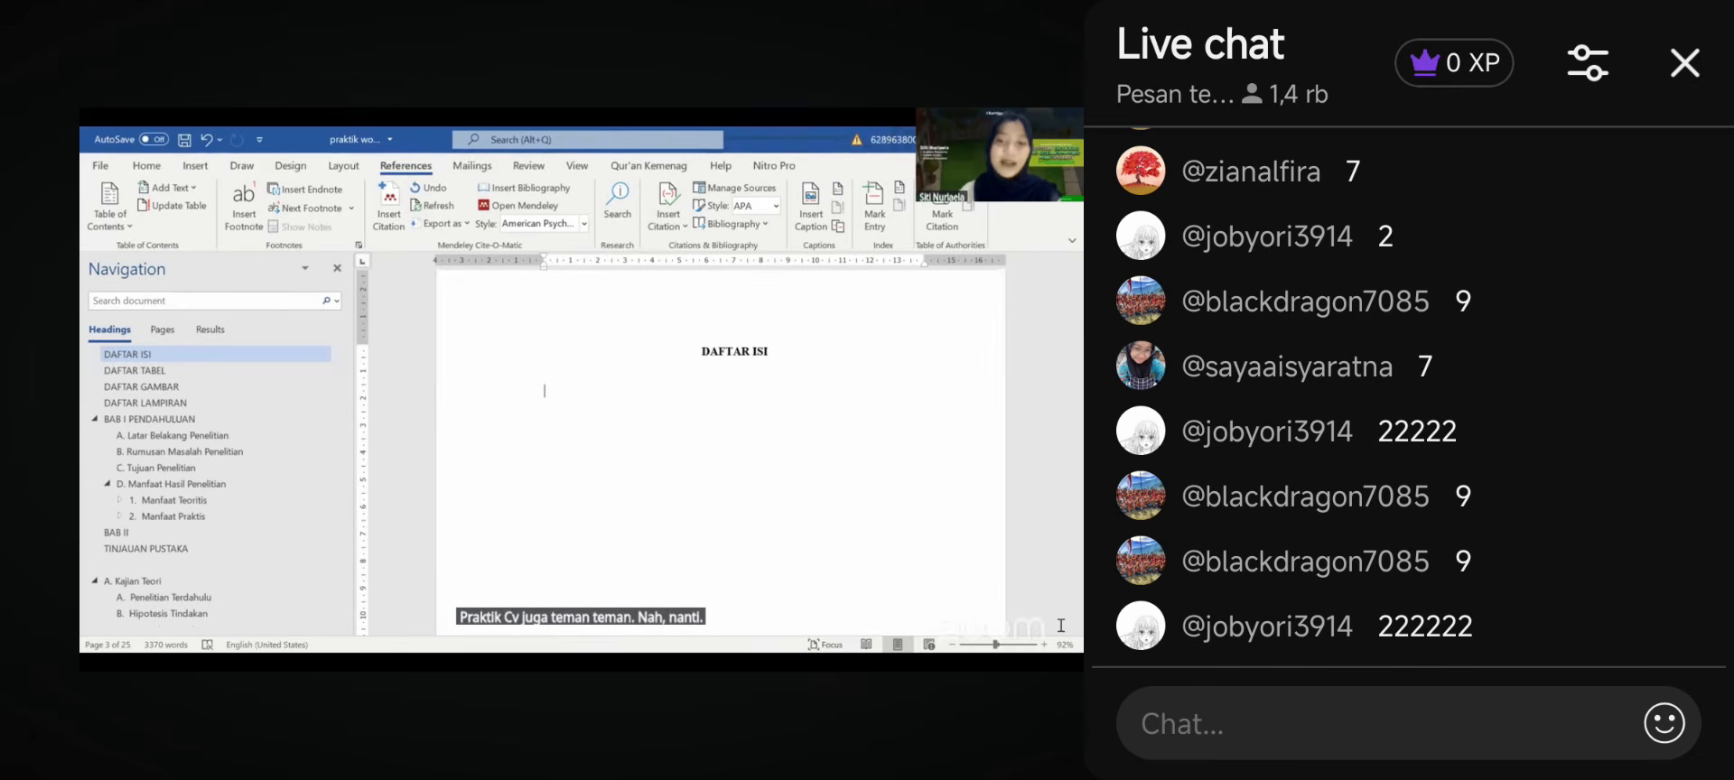
double_click(903, 390)
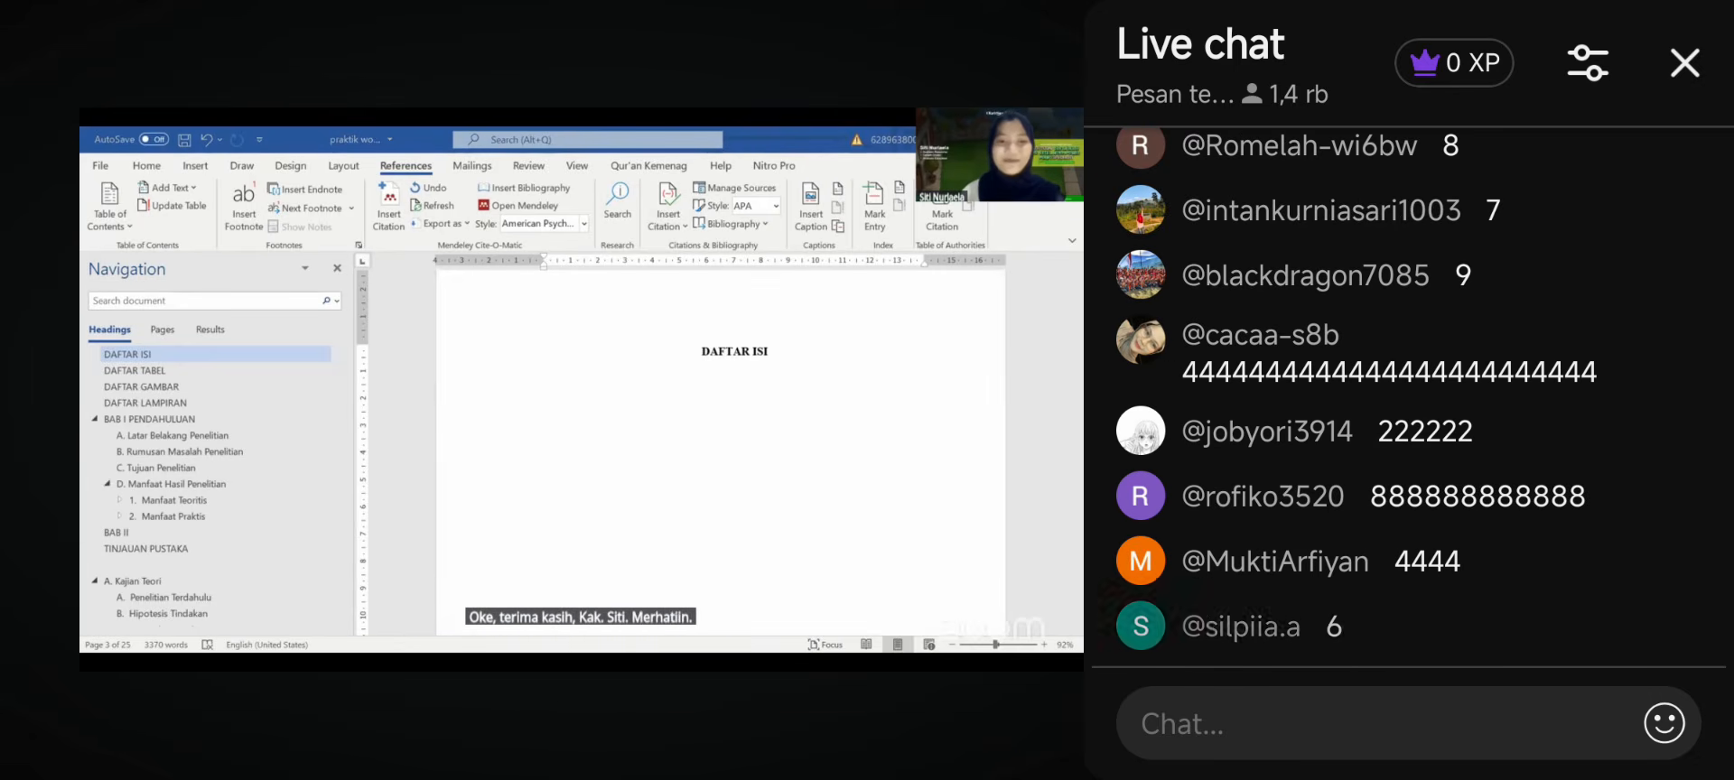
double_click(990, 348)
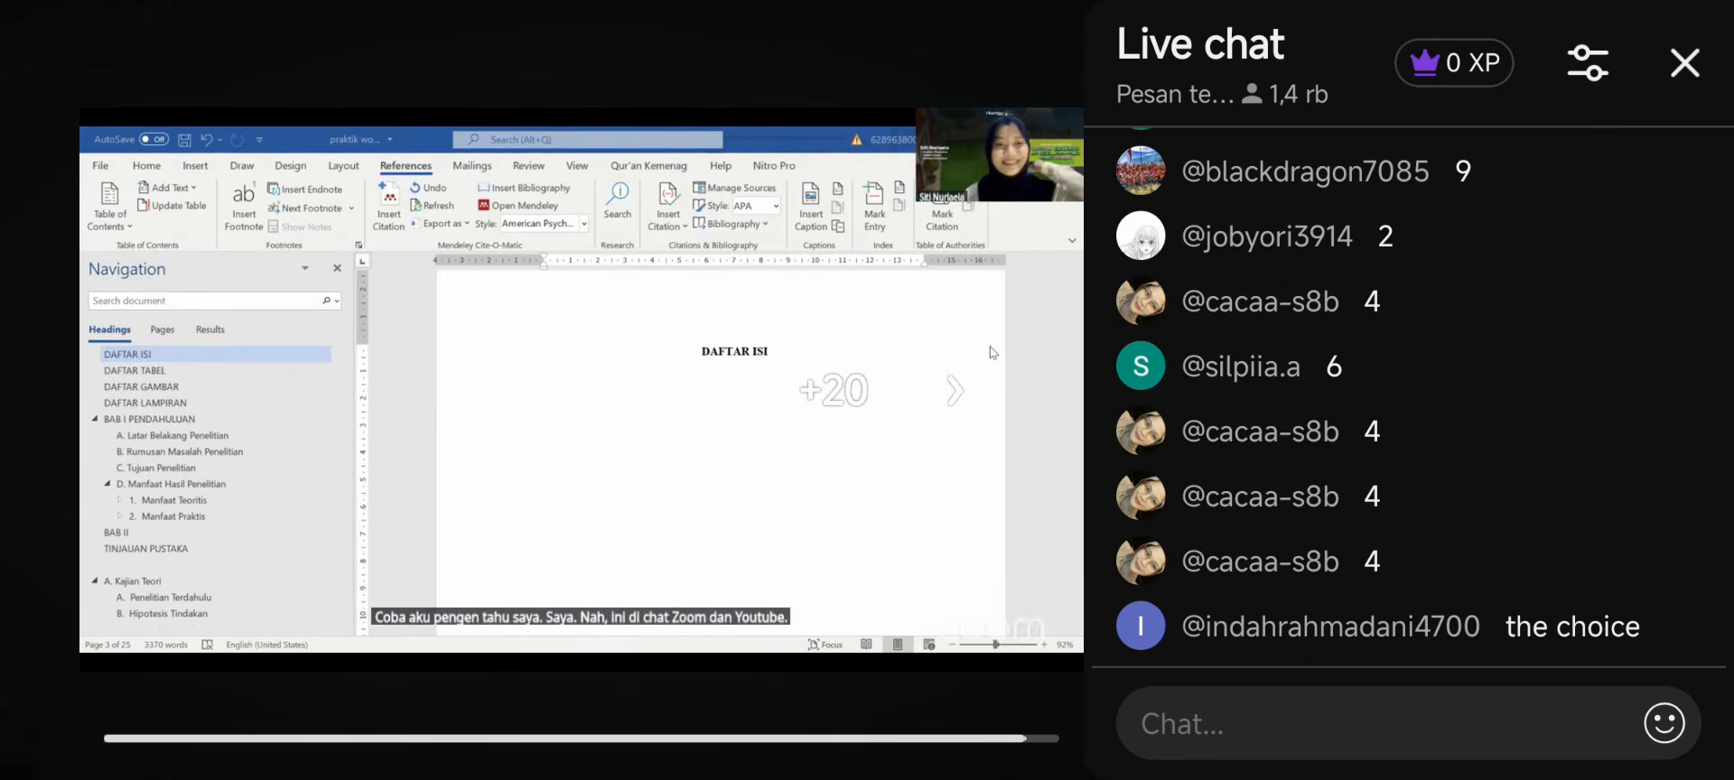
double_click(990, 348)
click(990, 348)
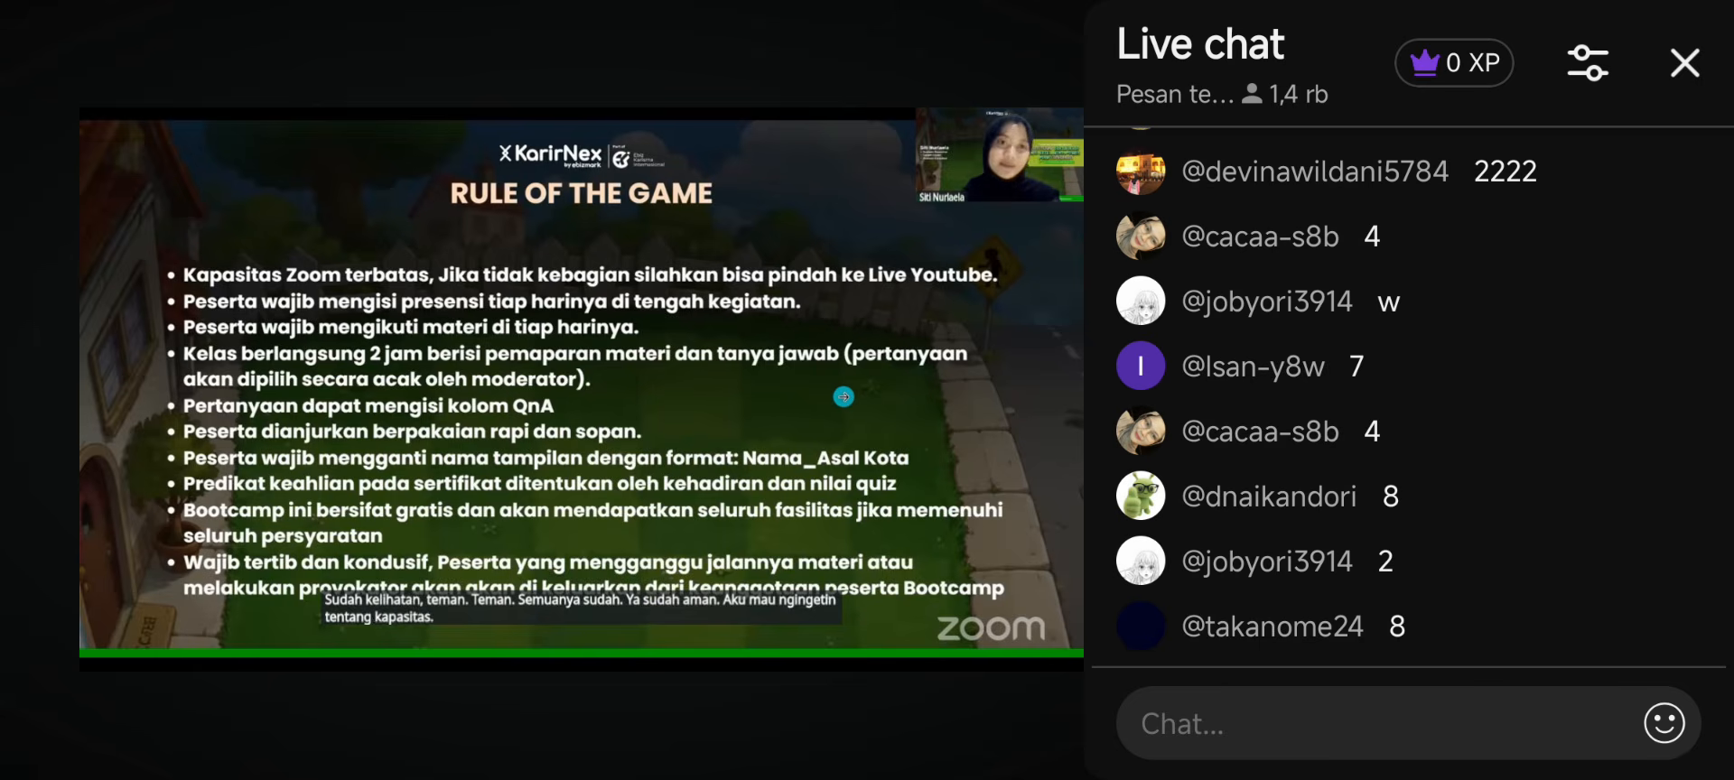
- Fast-forward past the rules and card slides to the 'Tabel 3.1 Tabel Waktu Penelitian' page
click(843, 396)
double_click(836, 389)
click(835, 389)
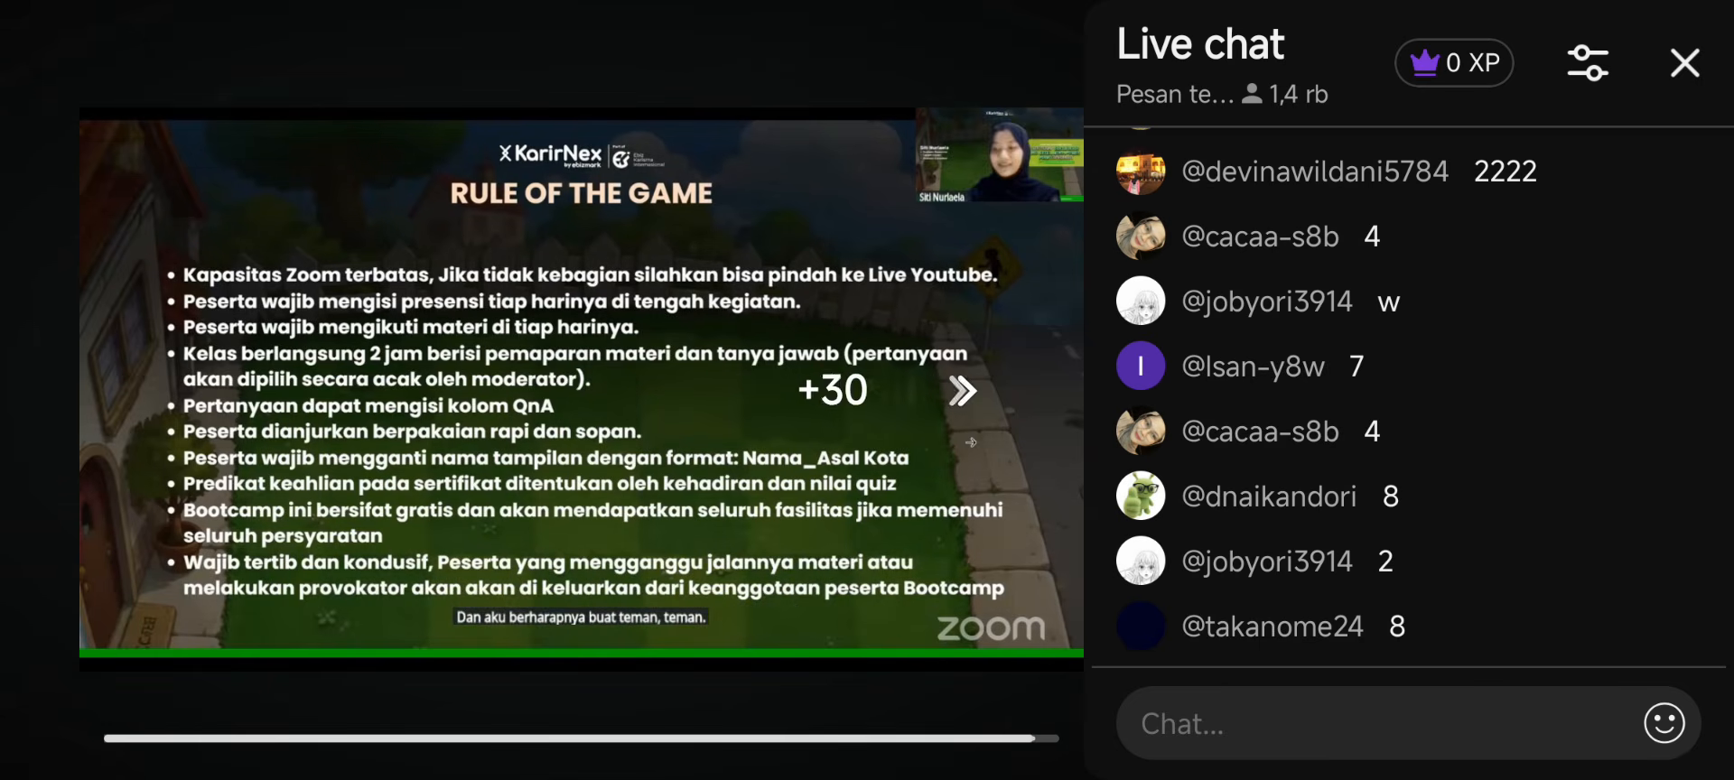
double_click(835, 388)
triple_click(836, 389)
double_click(836, 388)
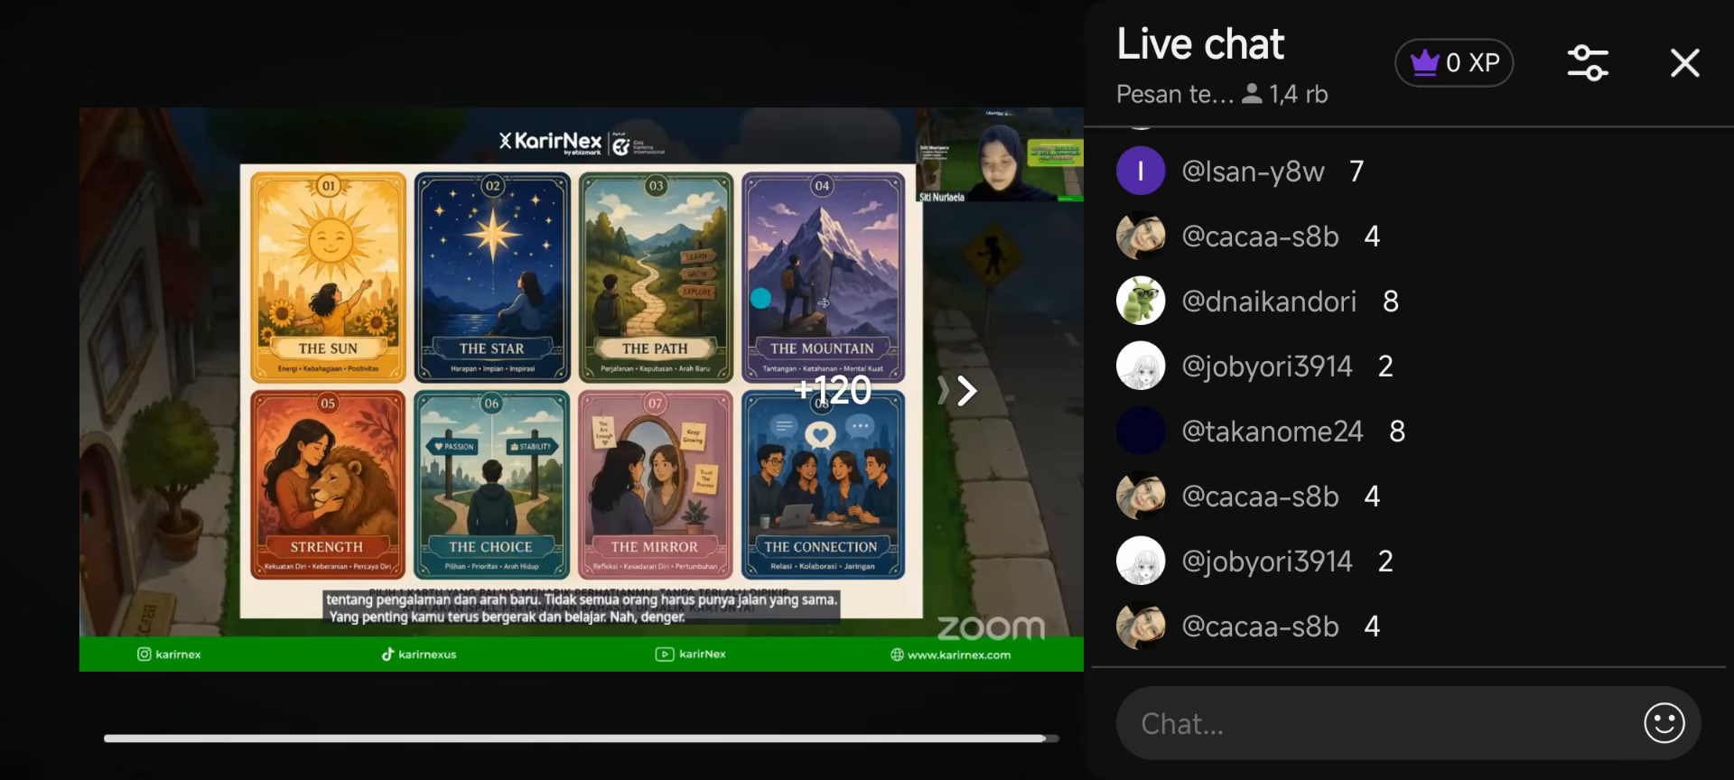
double_click(835, 388)
double_click(836, 388)
triple_click(835, 389)
double_click(836, 389)
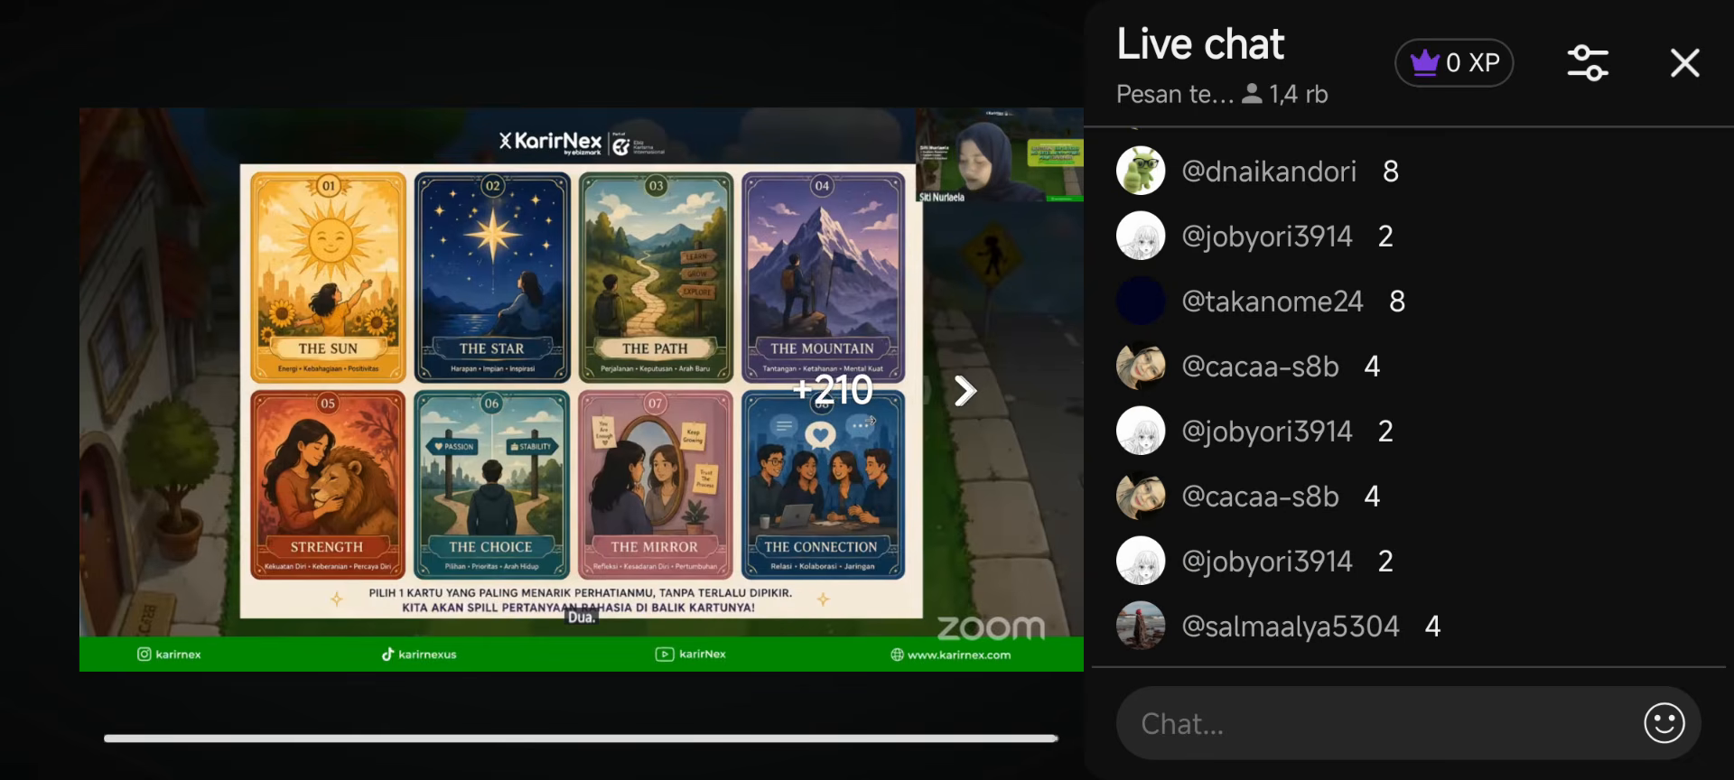
triple_click(872, 420)
double_click(872, 397)
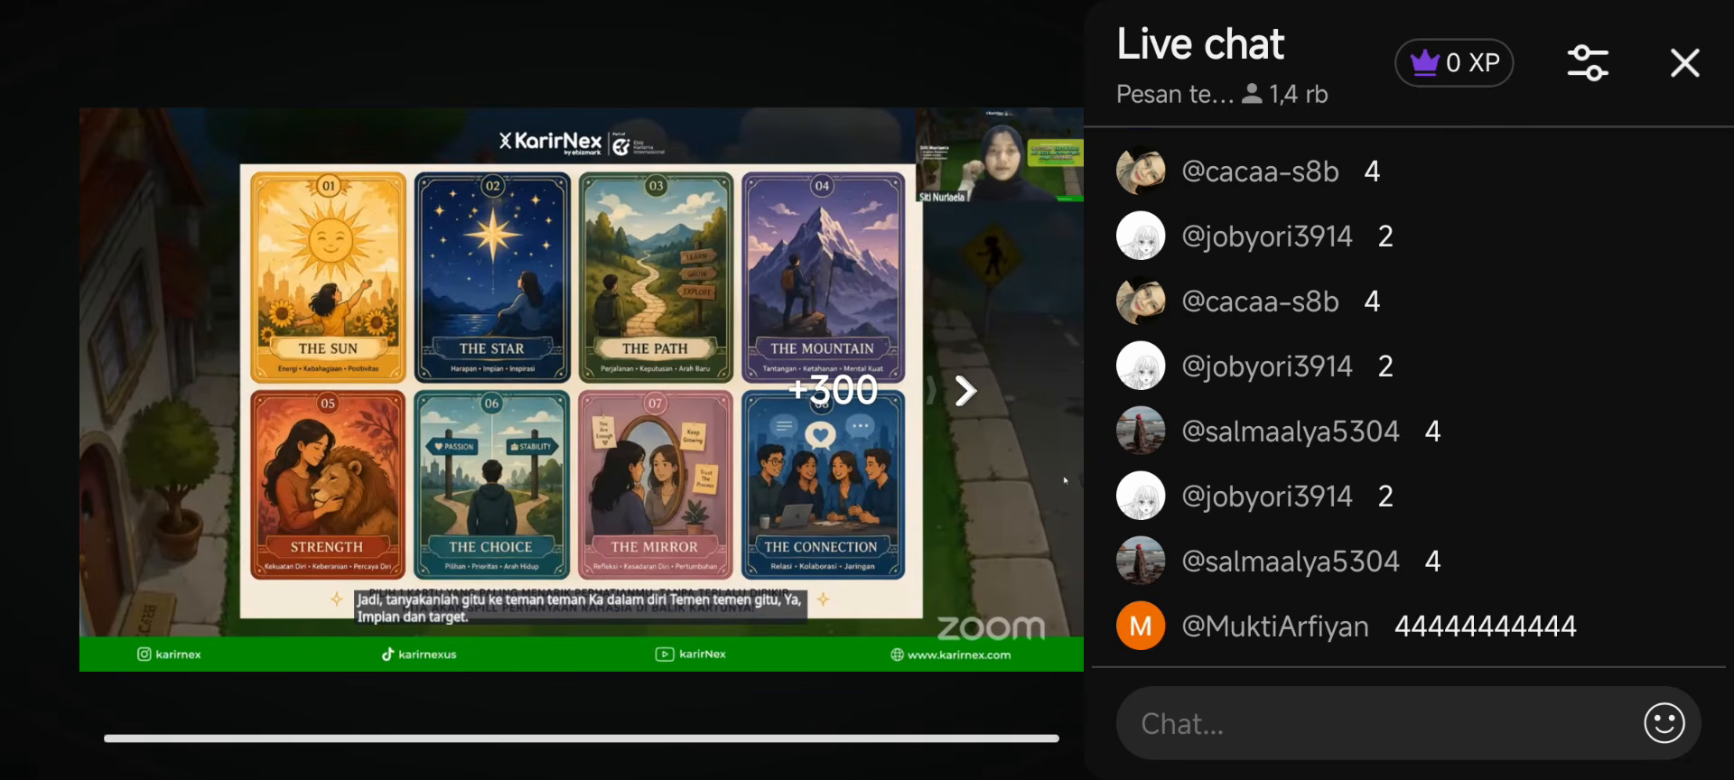
triple_click(872, 397)
click(872, 398)
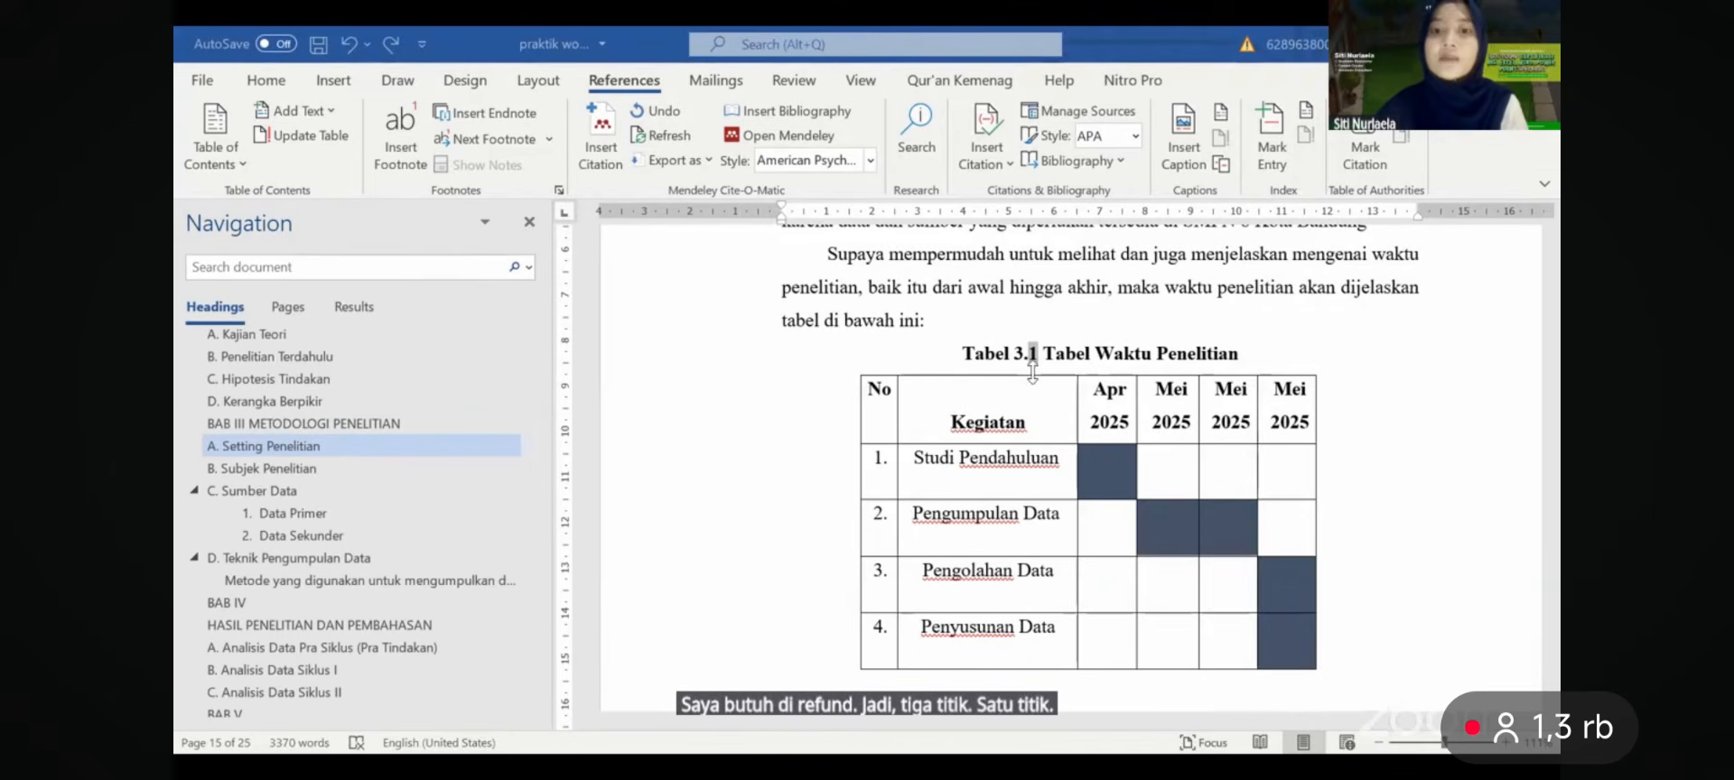
- Merge HASIL PENELITIAN DAN PEMBAHASAN onto the BAB IV line, then split them with a line break
drag(1008, 353, 1095, 354)
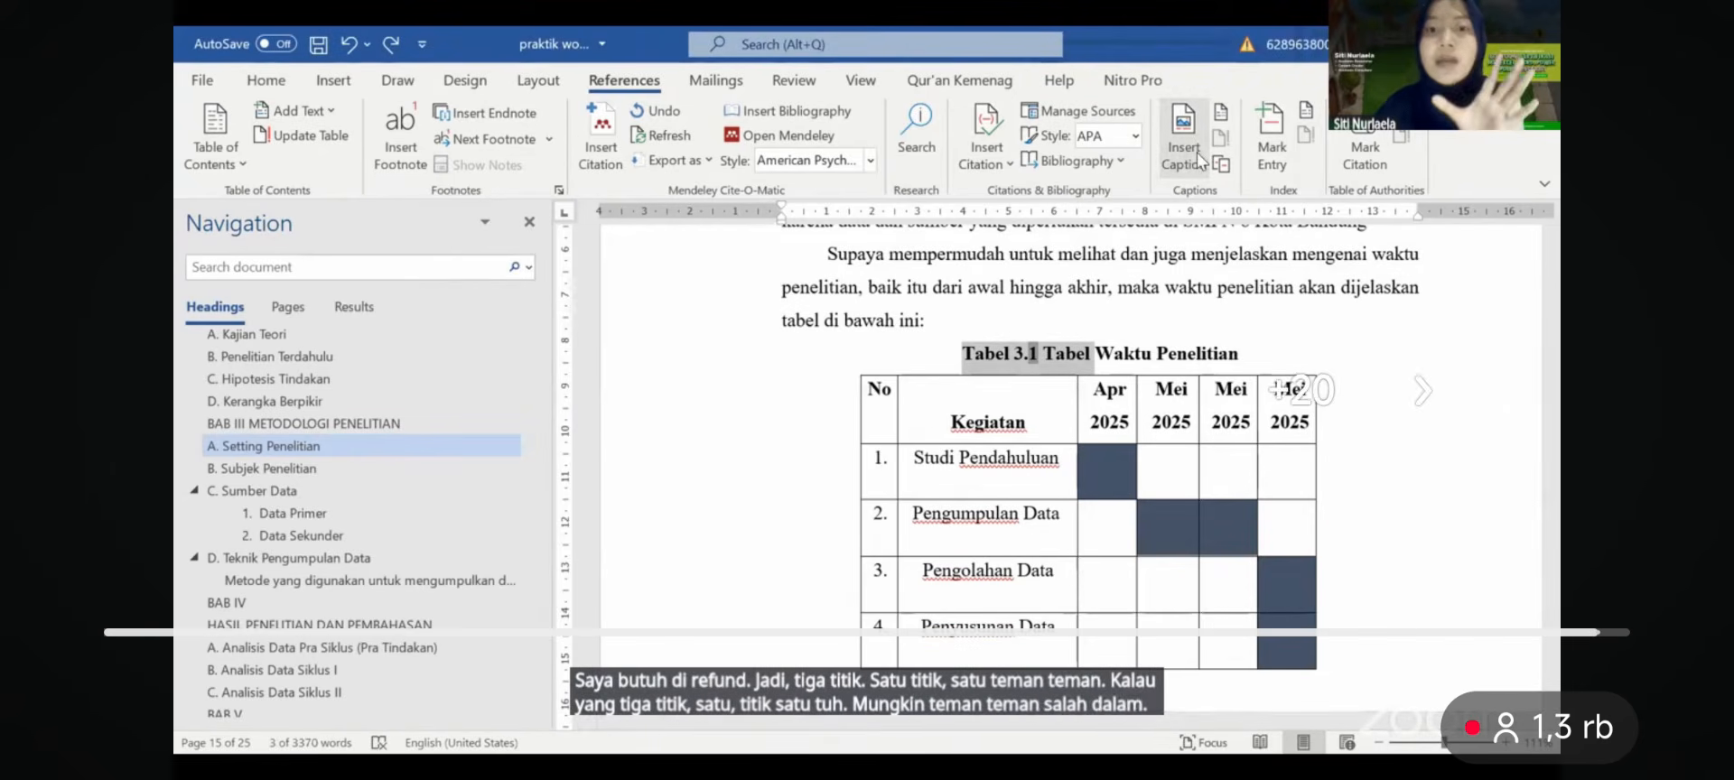
click(1021, 276)
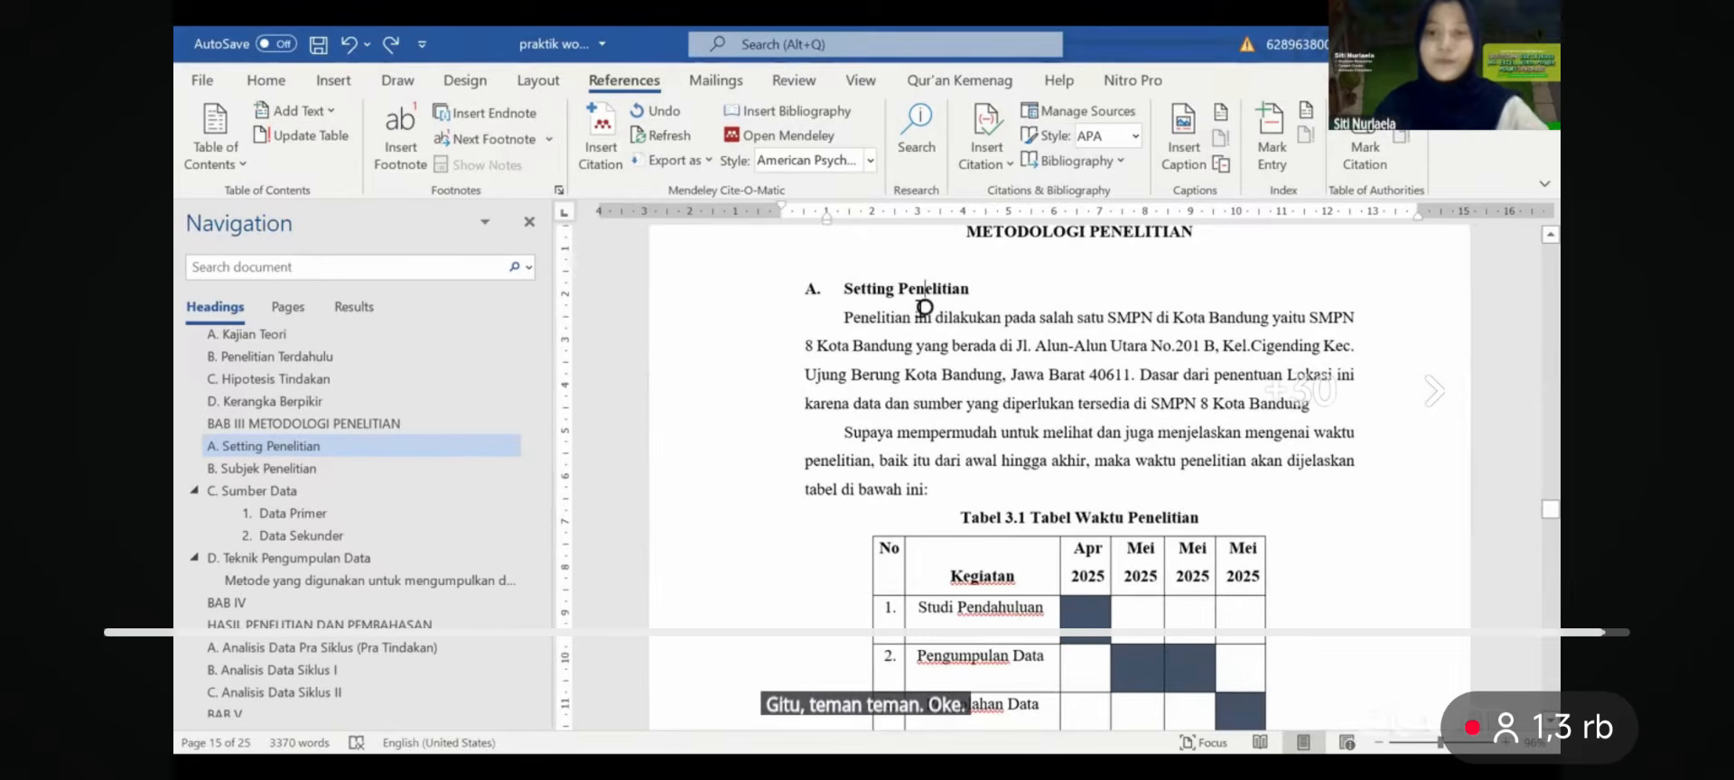
scroll(920, 310, down, 1)
scroll(920, 309, down, 6)
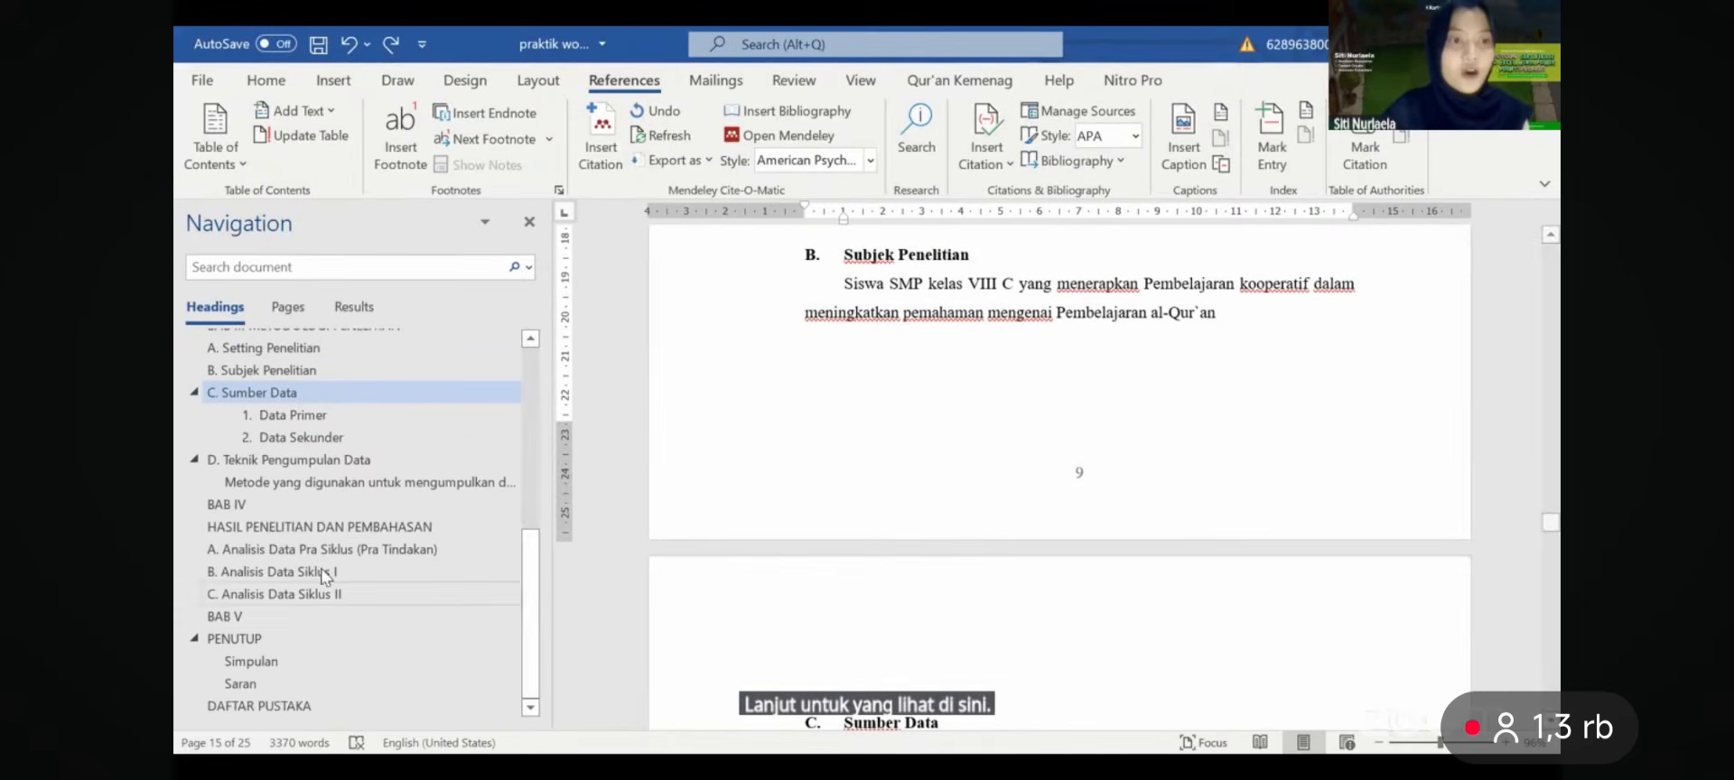
click(273, 486)
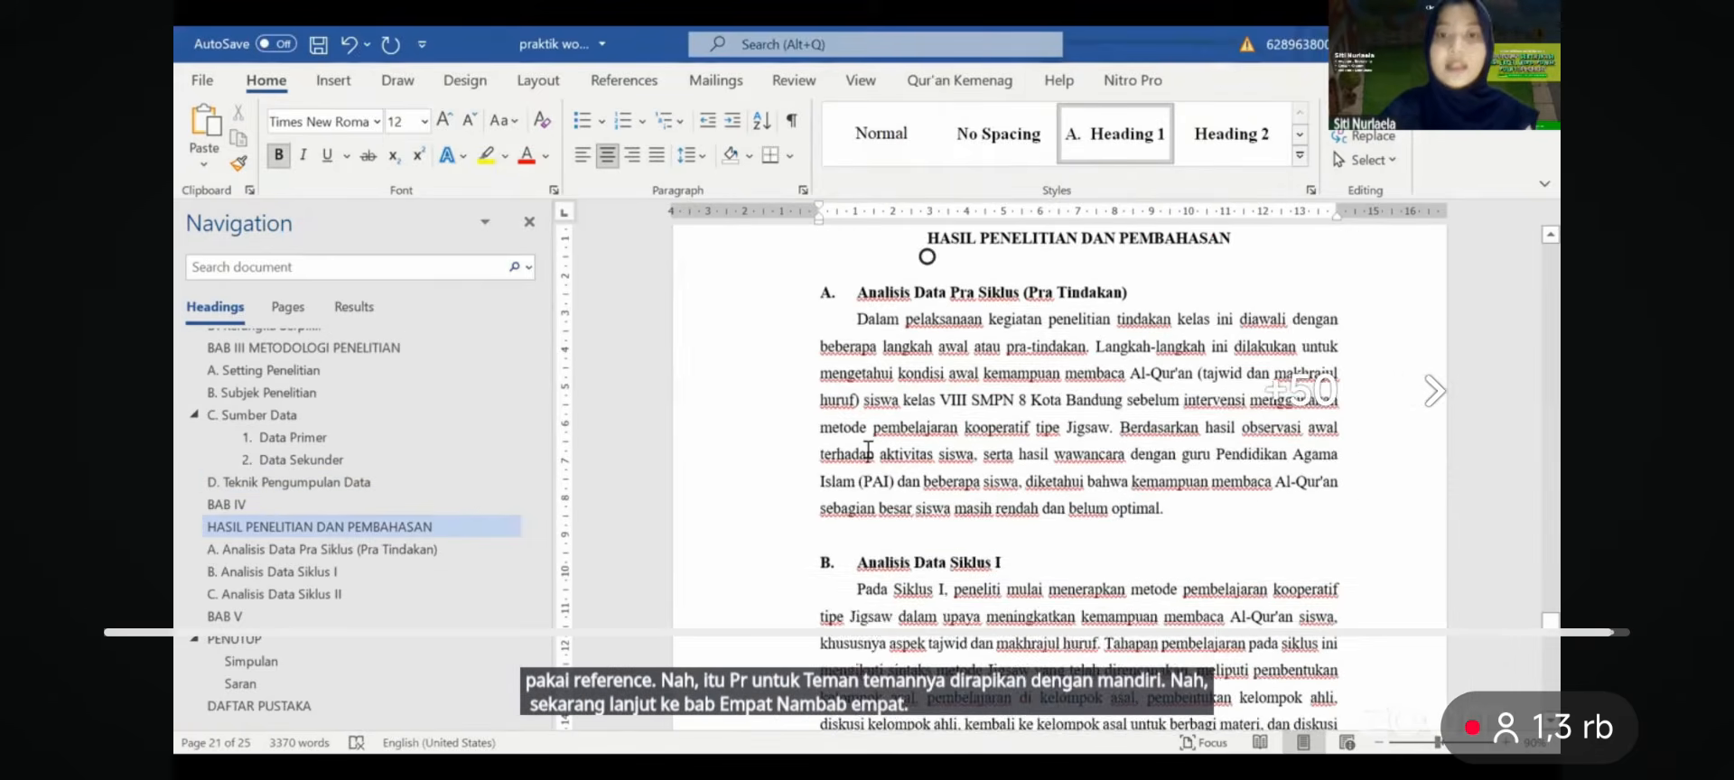
scroll(867, 450, up, 1)
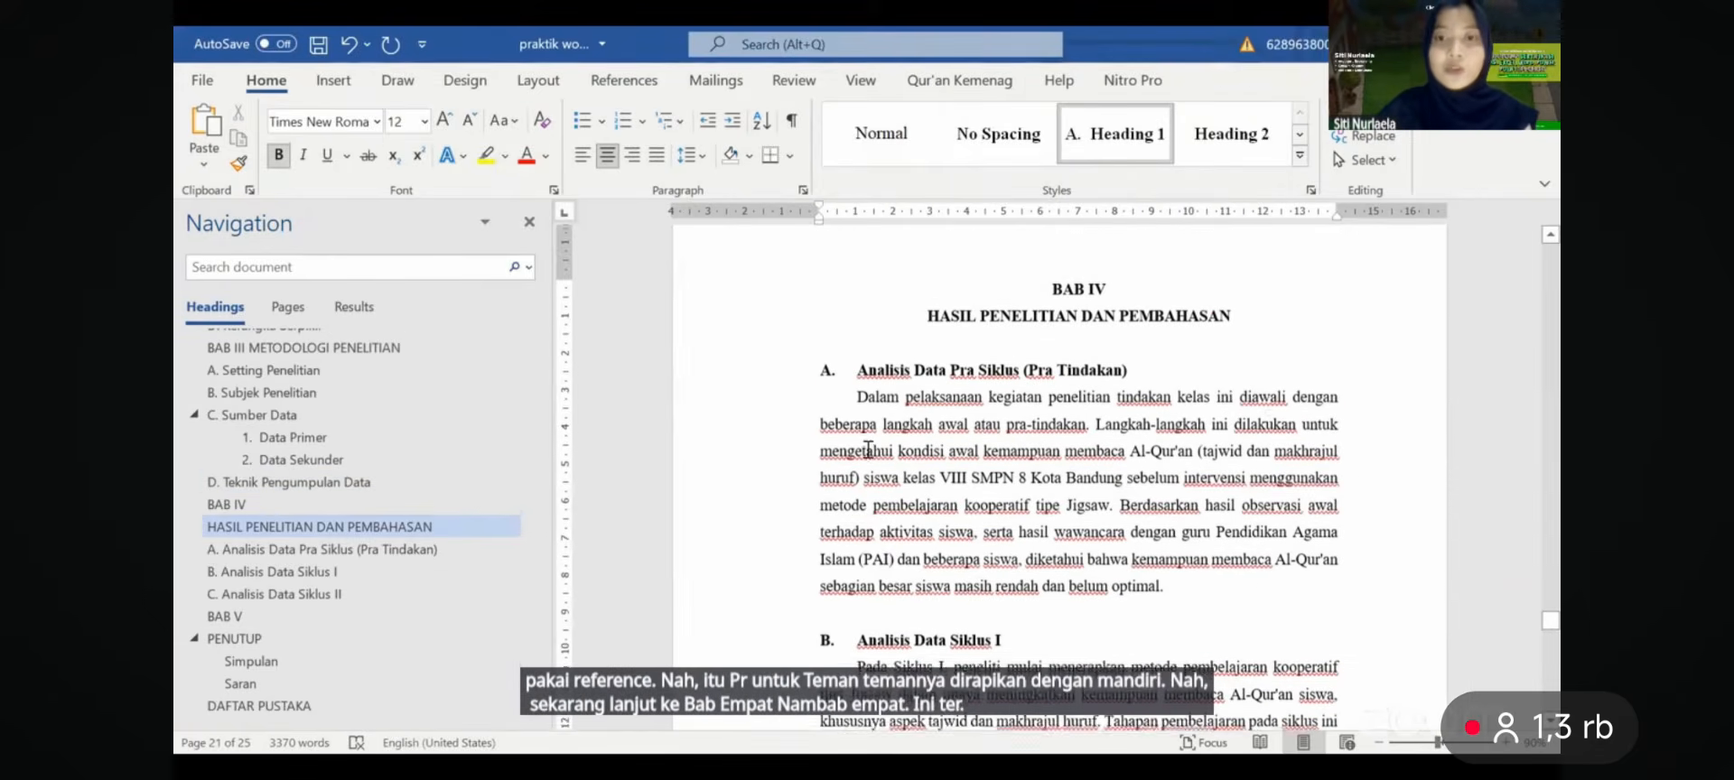
click(928, 336)
key(BackSpace)
key(shift+Return)
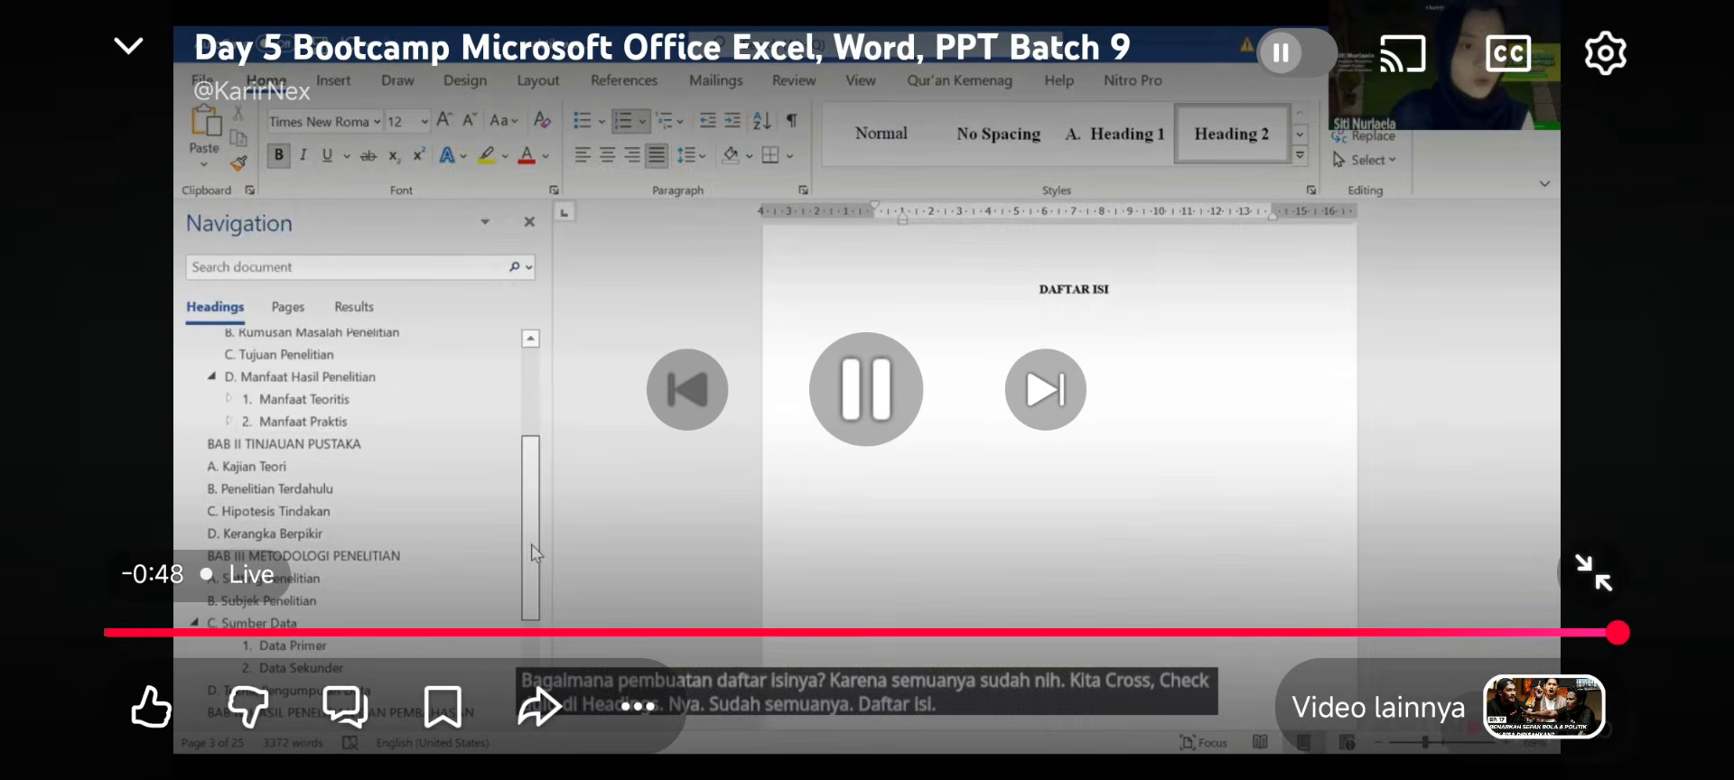
- Insert Automatic Table 1 from References on the empty line below DAFTAR ISI
drag(533, 532, 531, 609)
click(1118, 312)
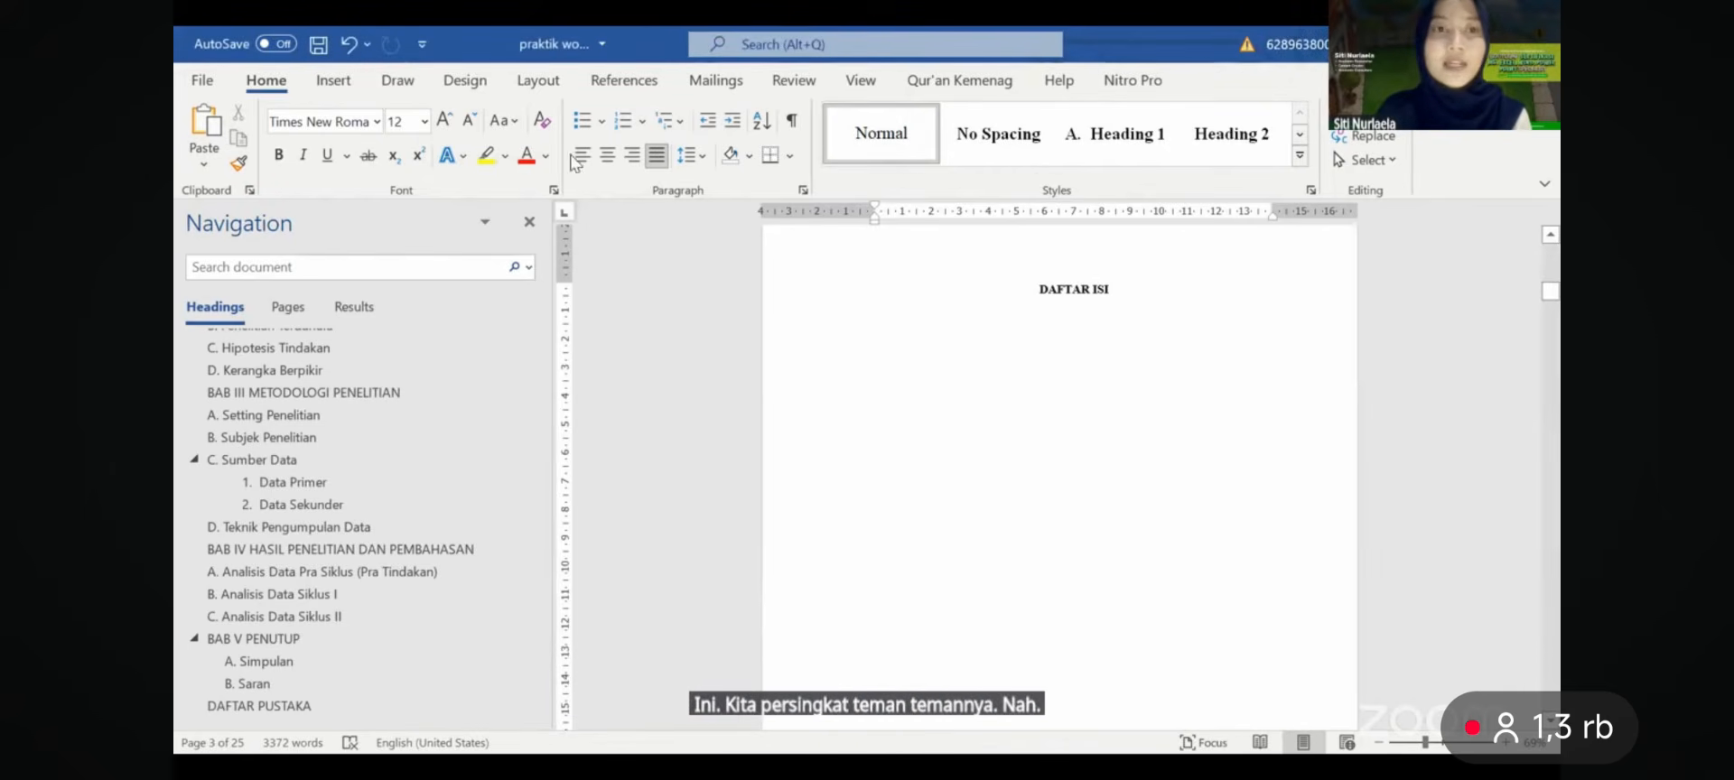
click(635, 88)
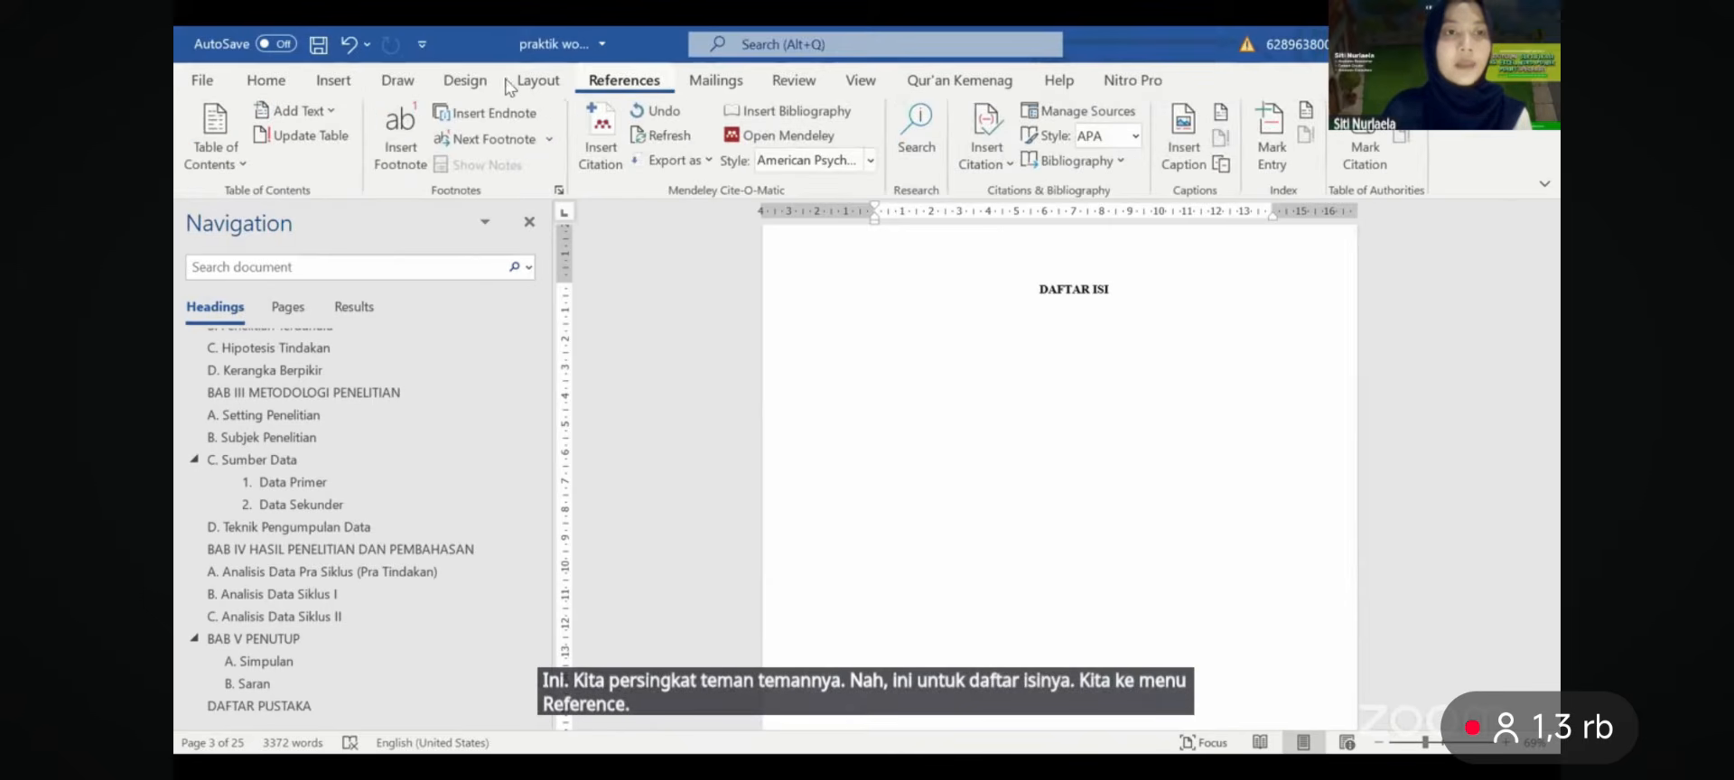
click(527, 86)
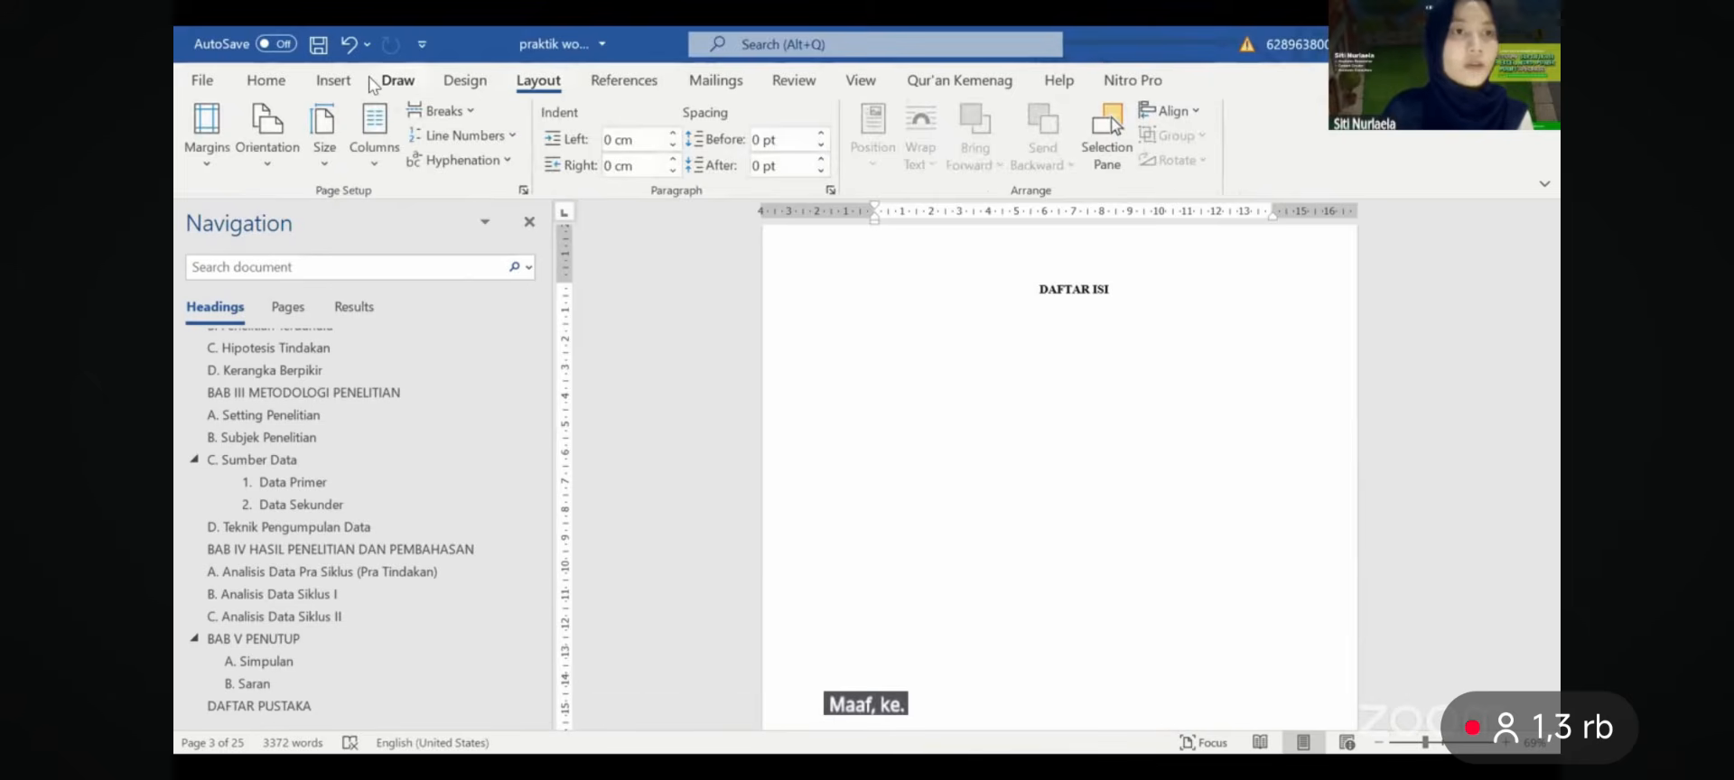
click(341, 84)
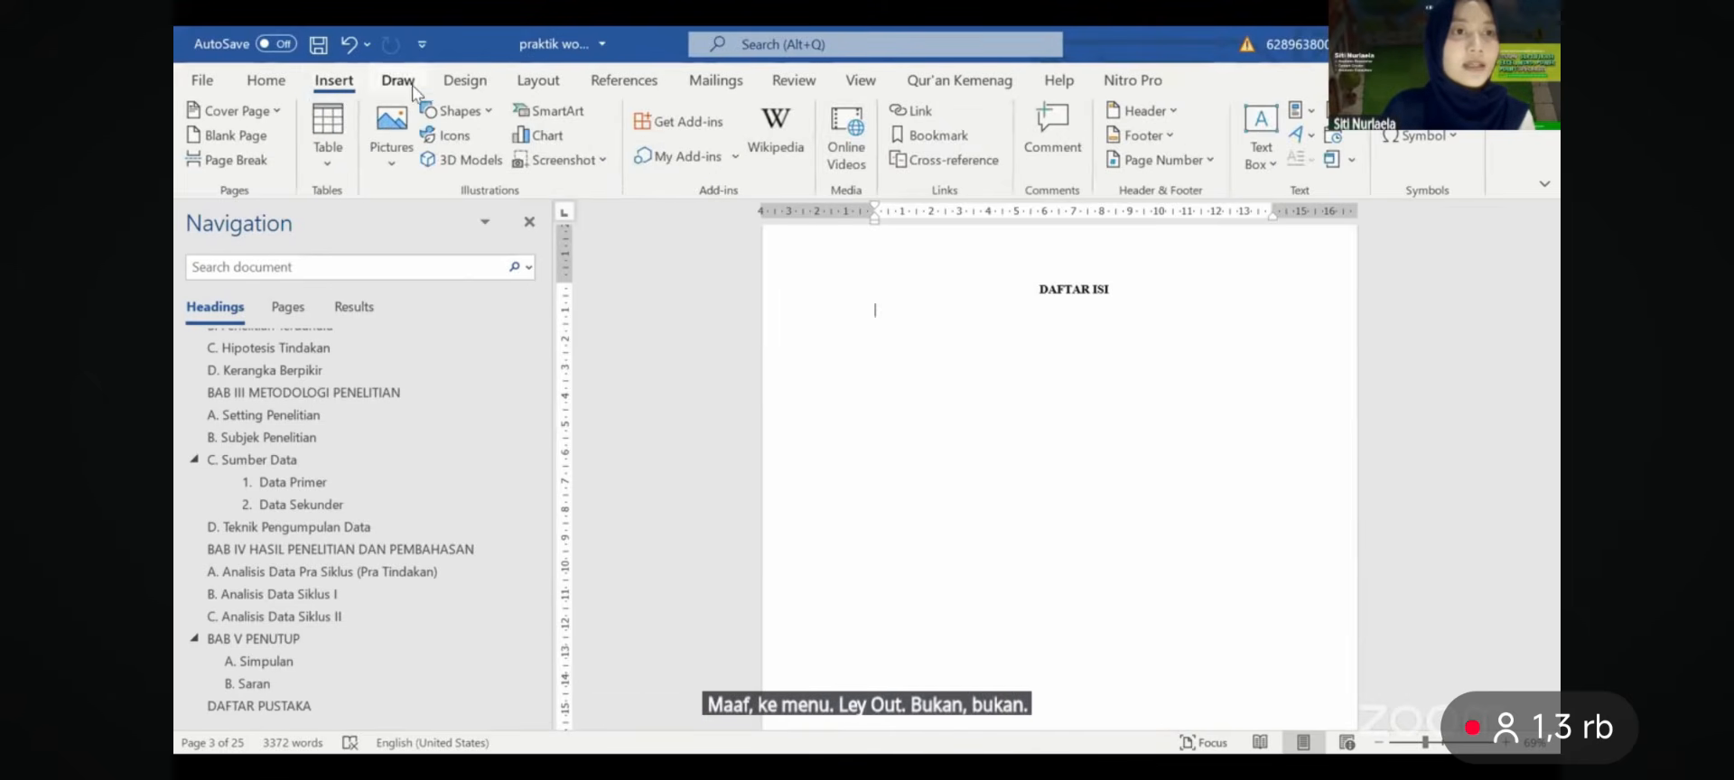
click(483, 88)
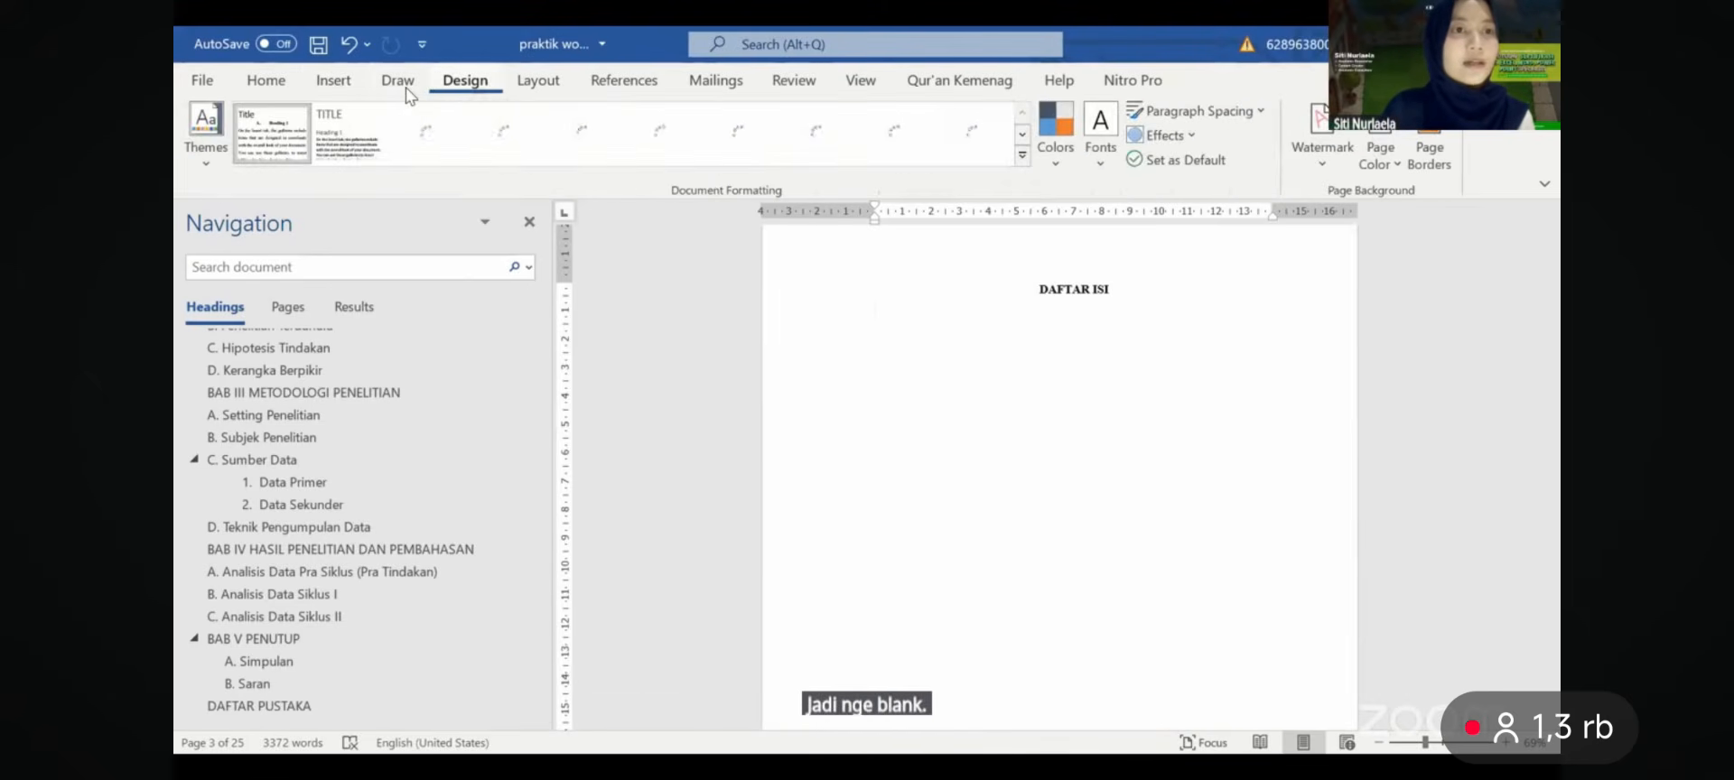
click(398, 81)
click(624, 80)
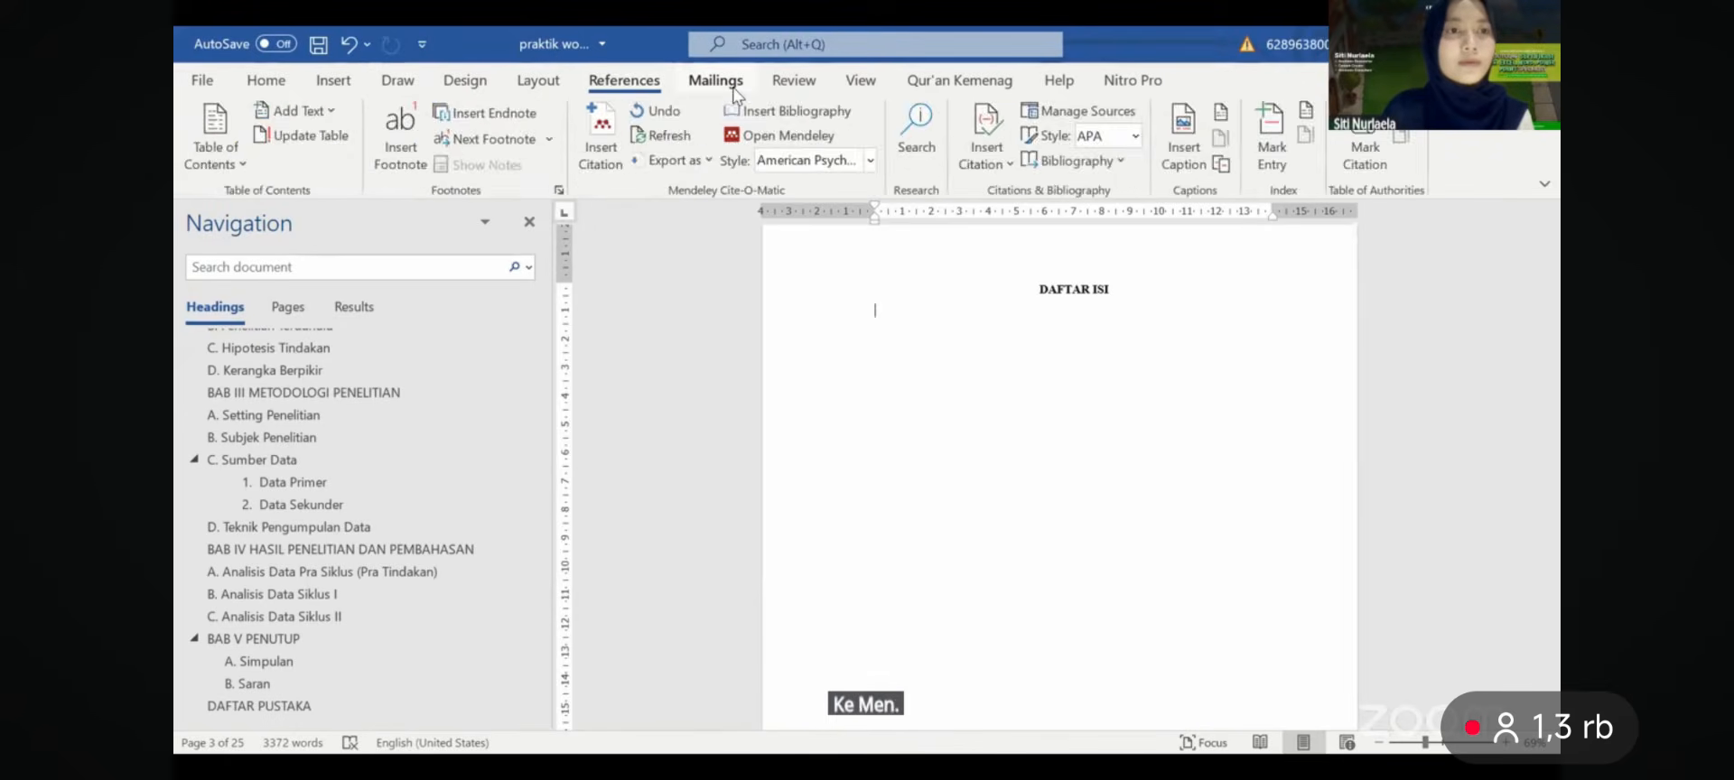
click(716, 79)
click(622, 80)
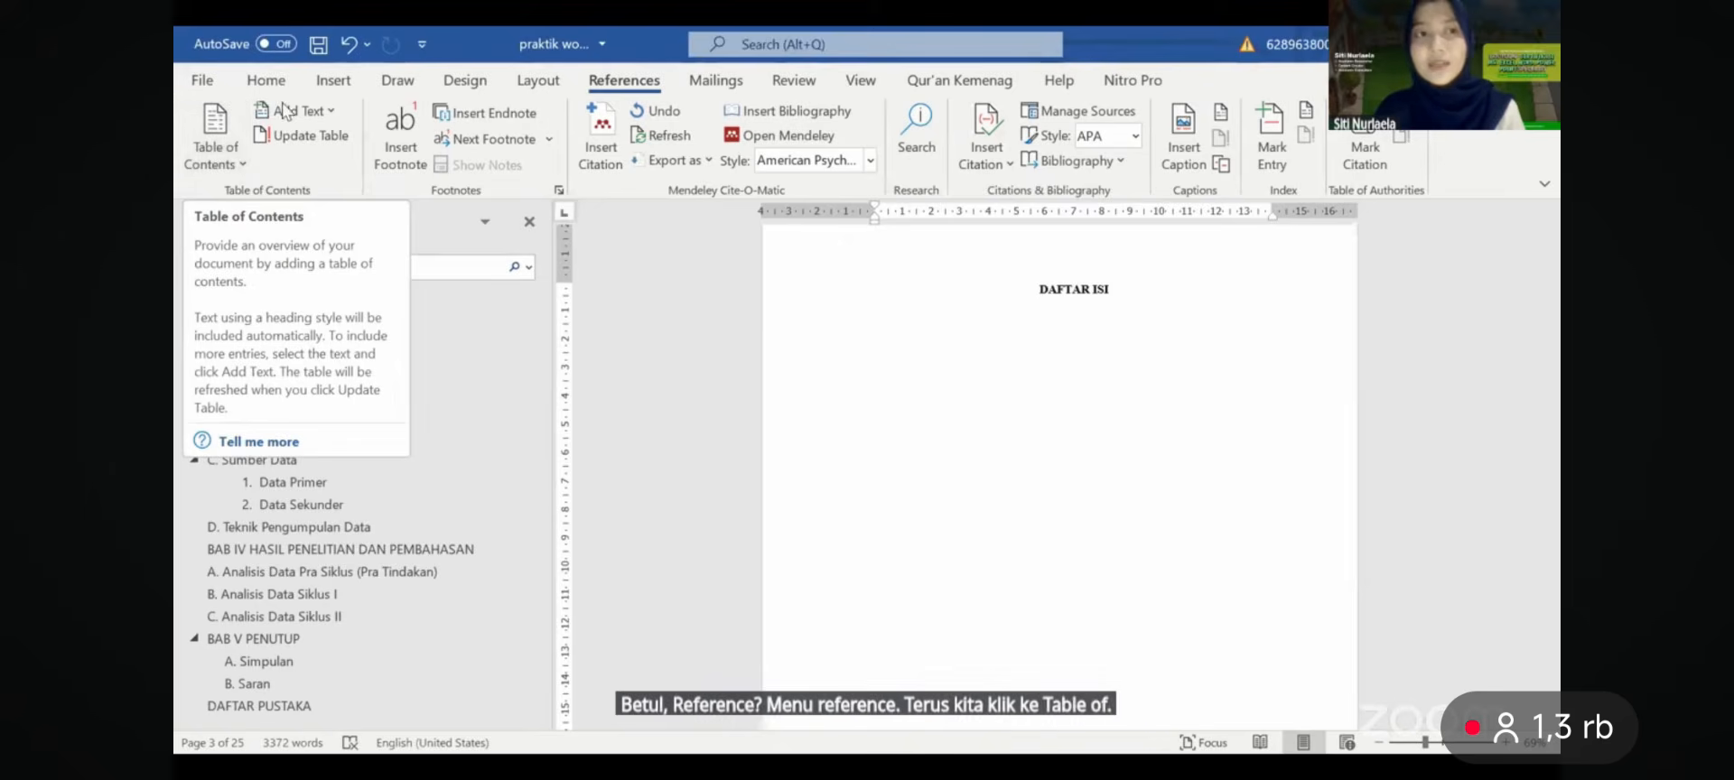
click(232, 153)
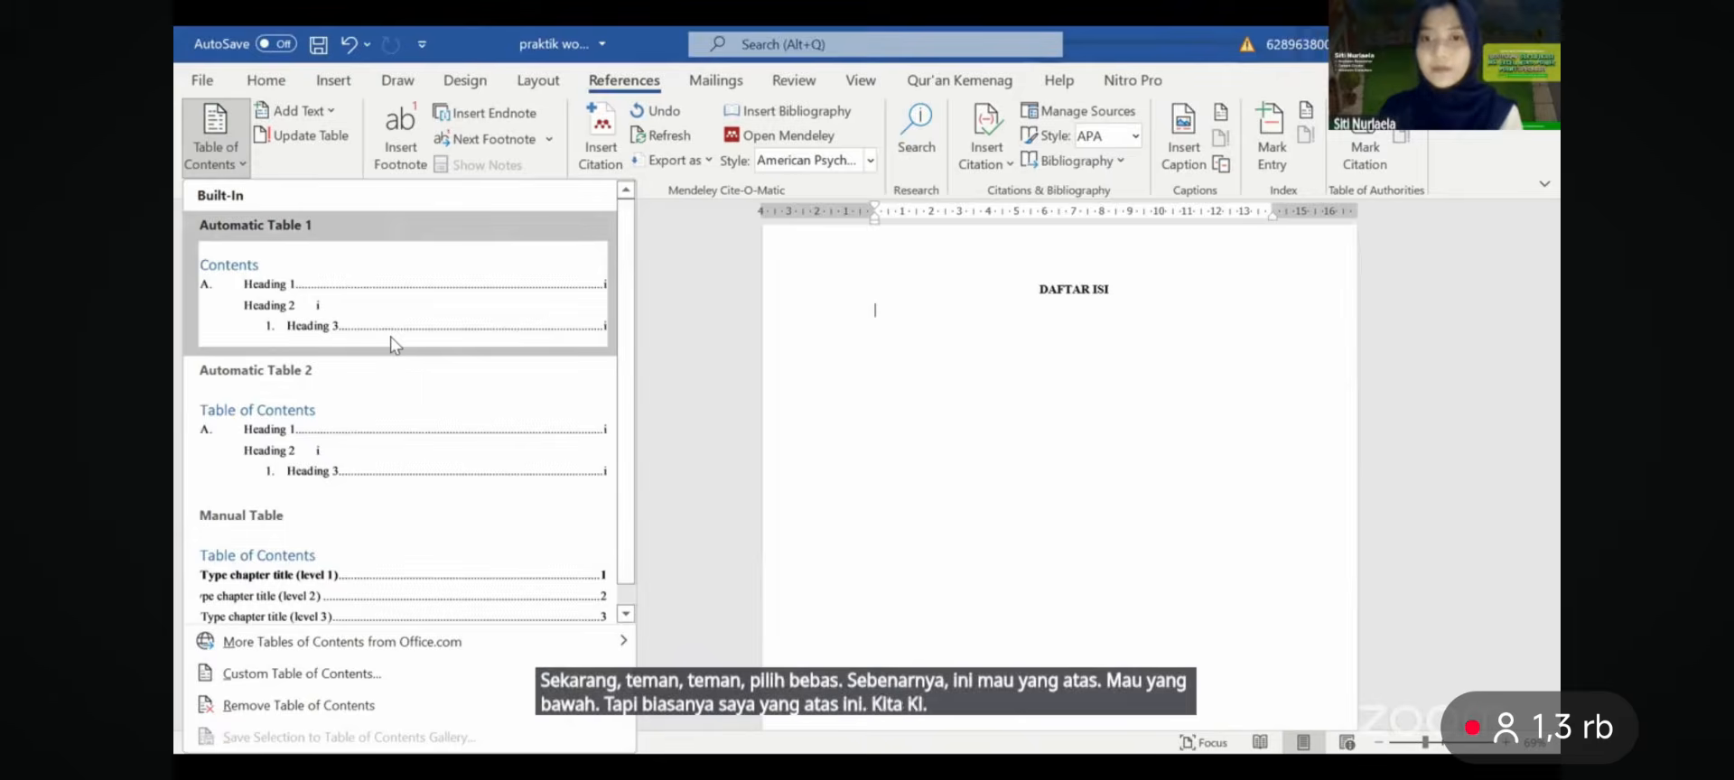
click(393, 344)
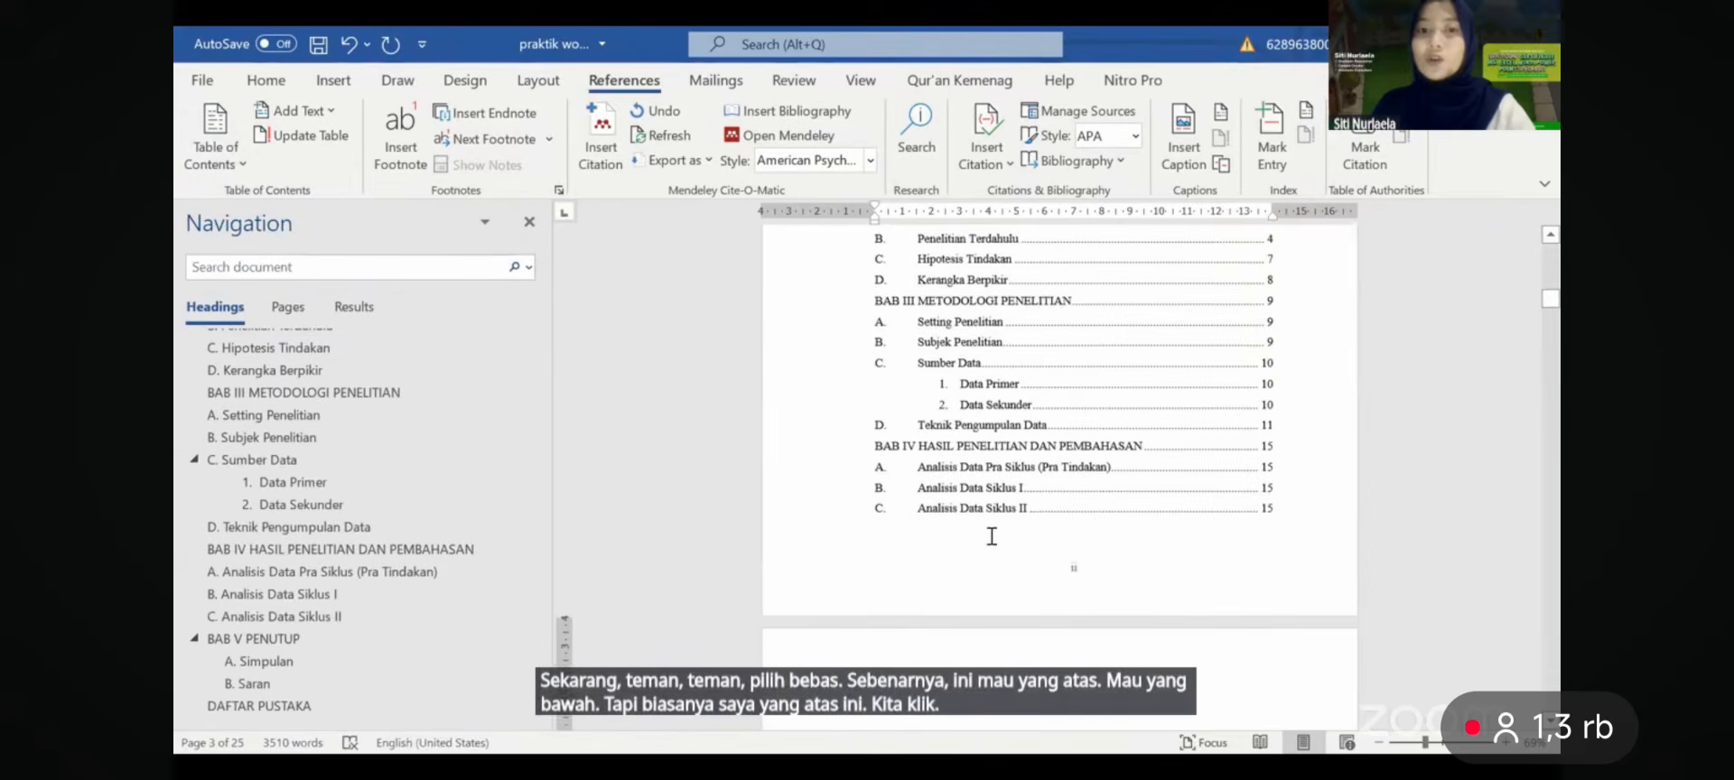
- Delete the built-in 'Contents' title from the table of contents
scroll(992, 536, up, 5)
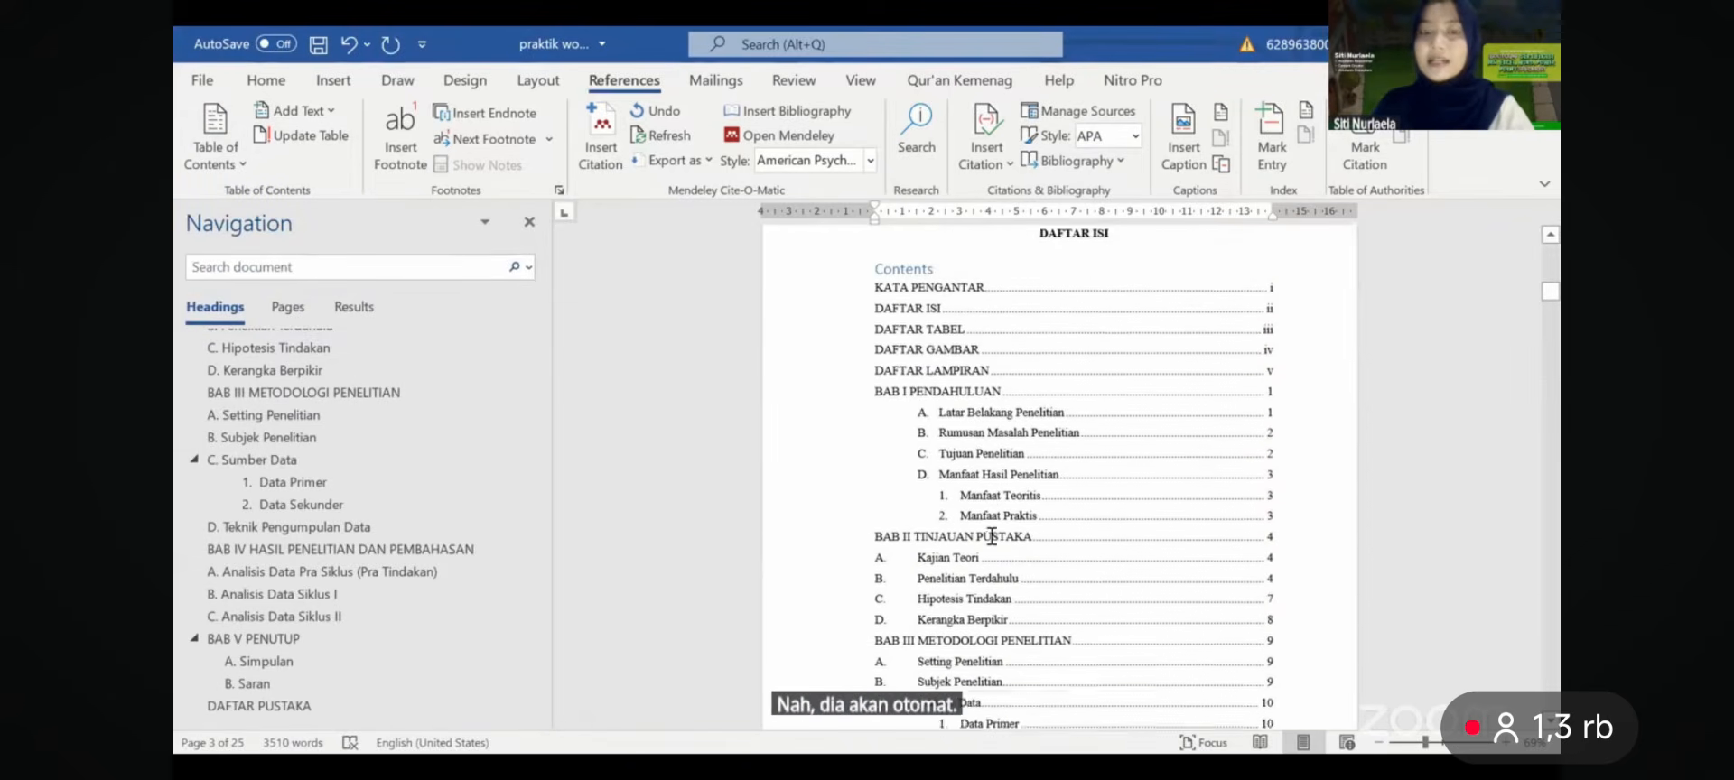
scroll(992, 536, up, 1)
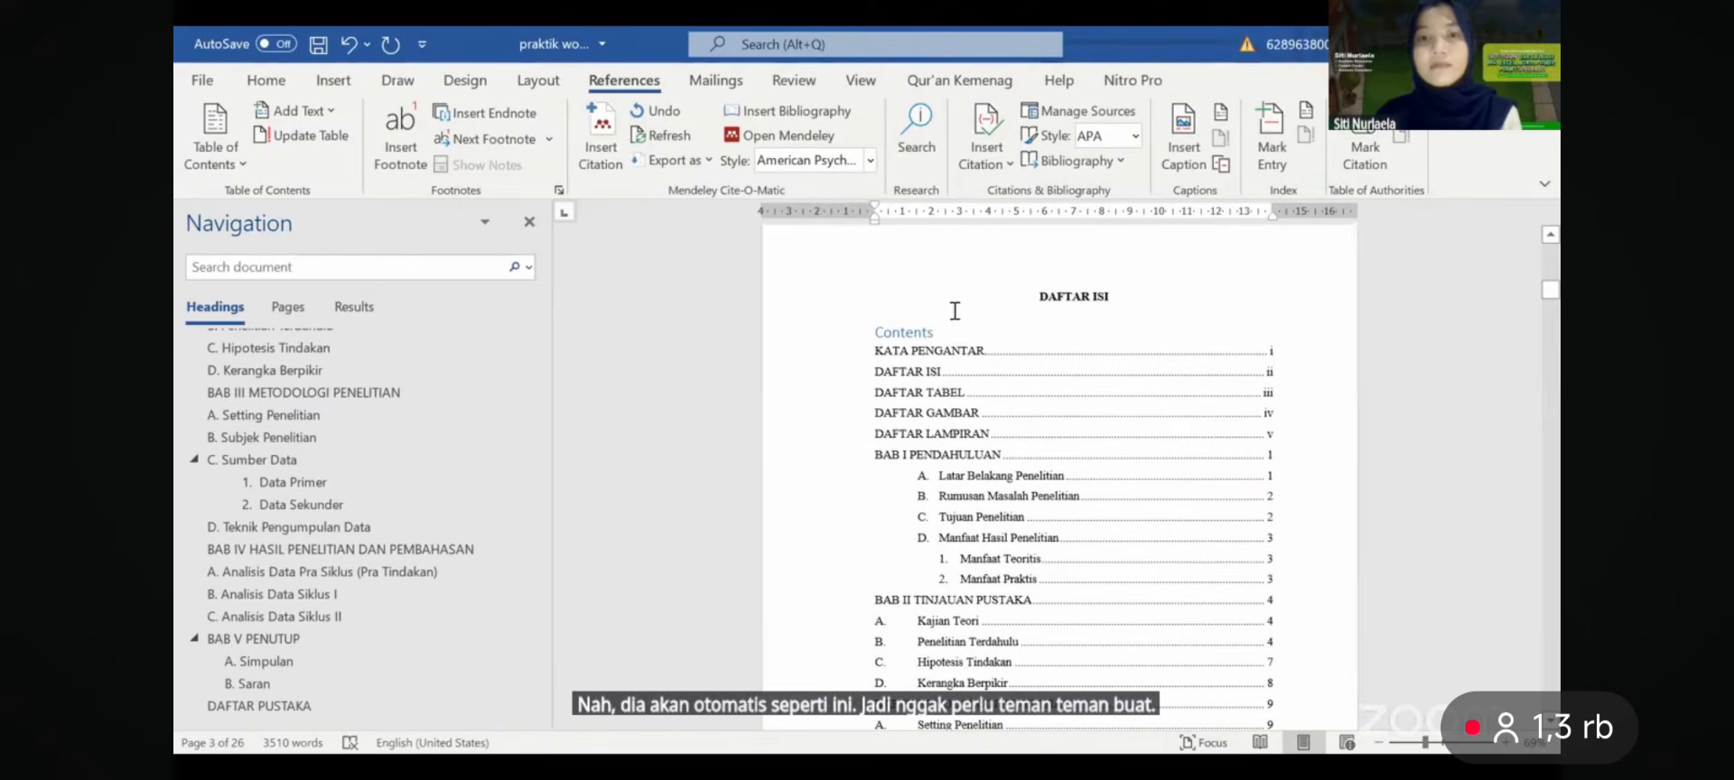
click(888, 321)
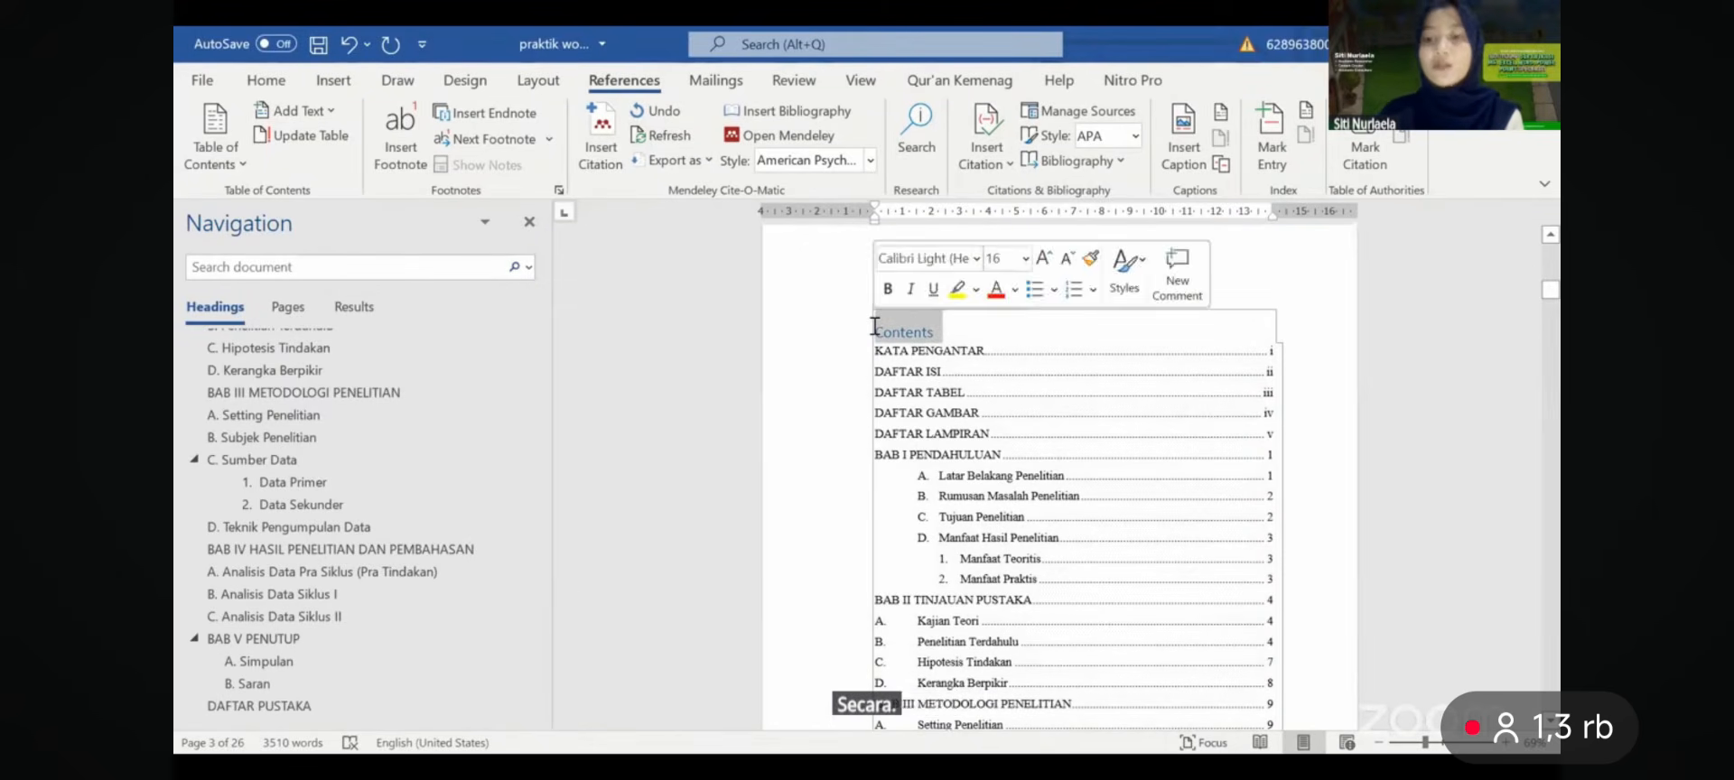
key(Delete)
- Give the whole table of contents 1.5 line spacing with 0 pt before and after
mouse_move(1054, 305)
mouse_down()
mouse_move(1055, 722)
mouse_move(877, 718)
mouse_move(1069, 283)
mouse_up()
click(265, 80)
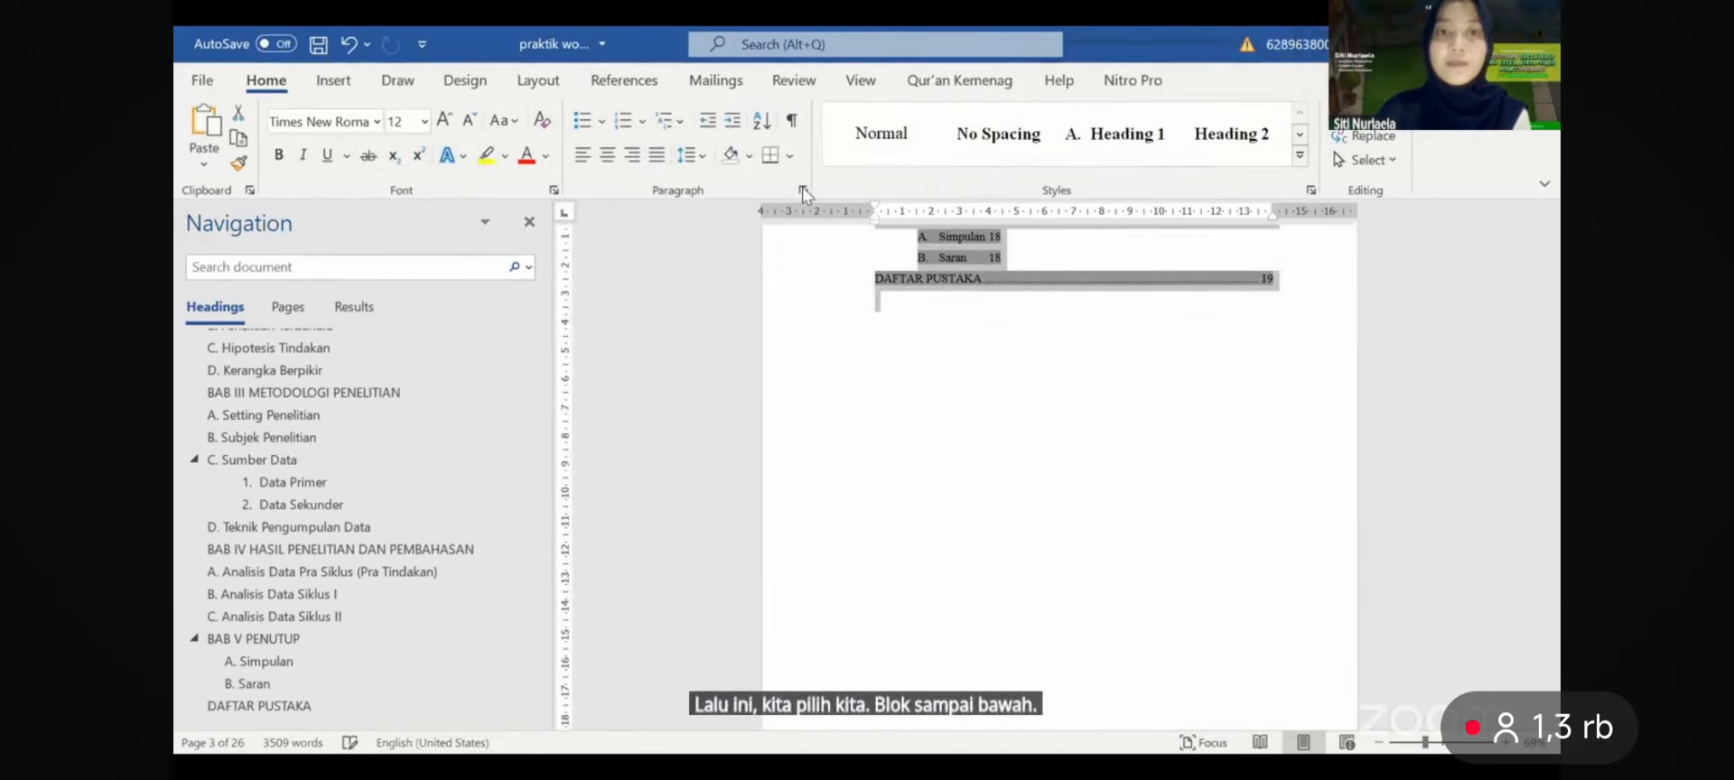
click(1057, 420)
click(1059, 456)
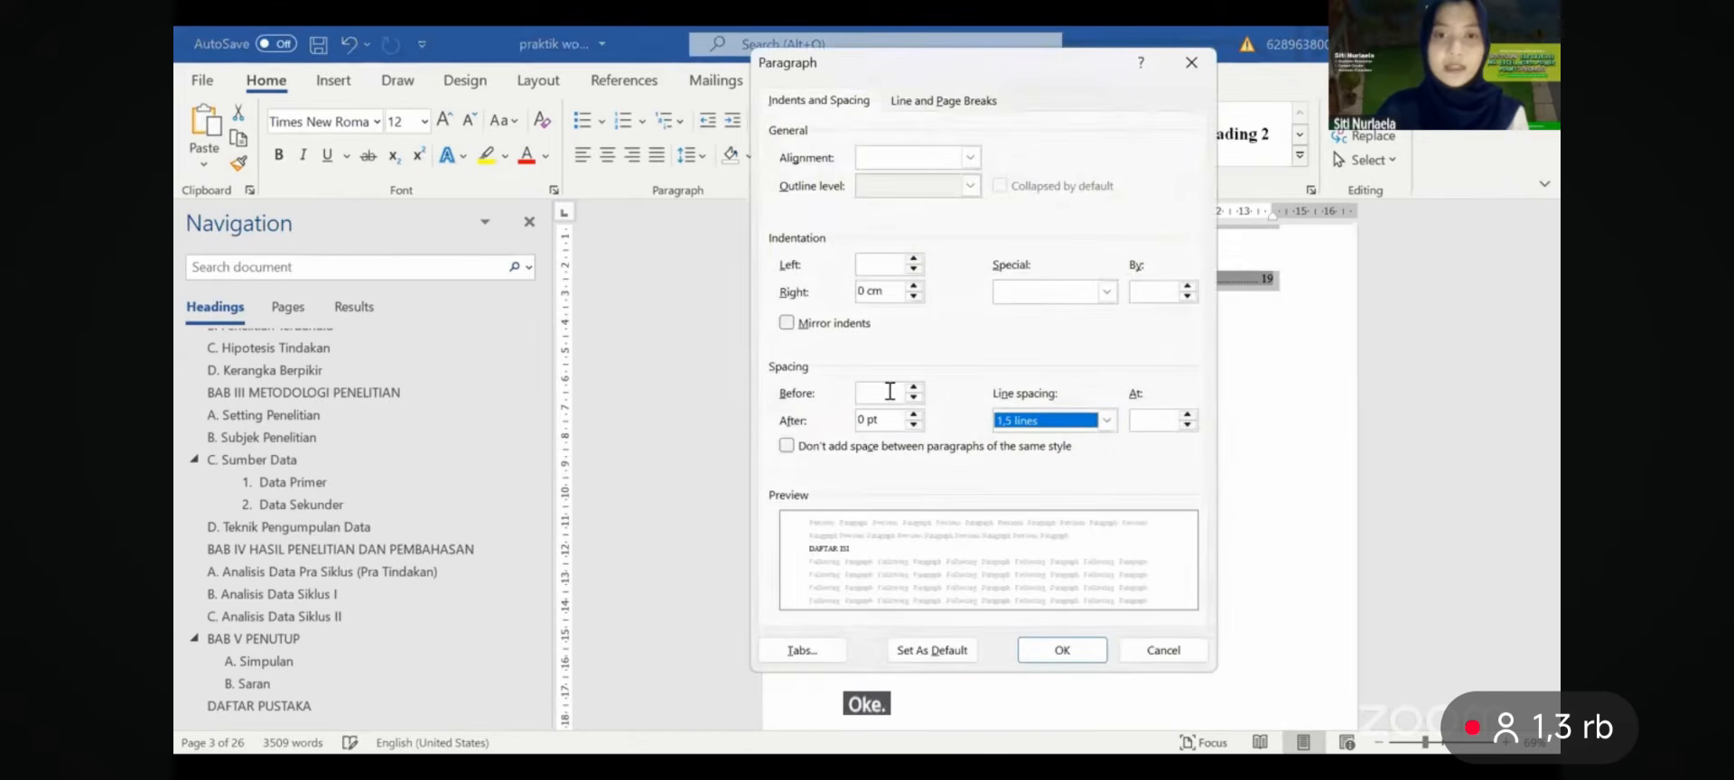
click(915, 388)
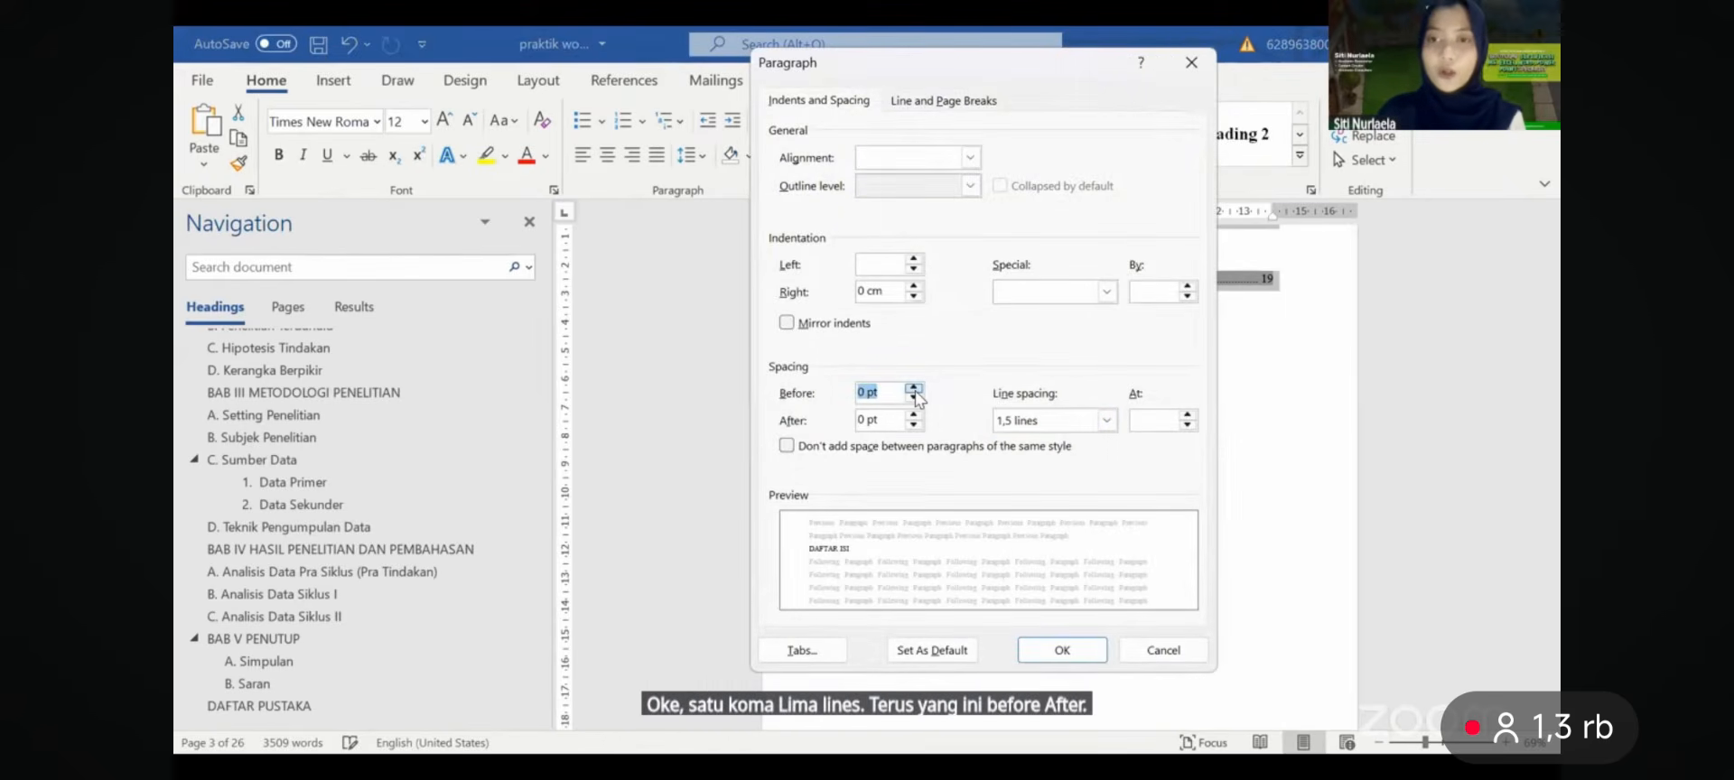
key(Return)
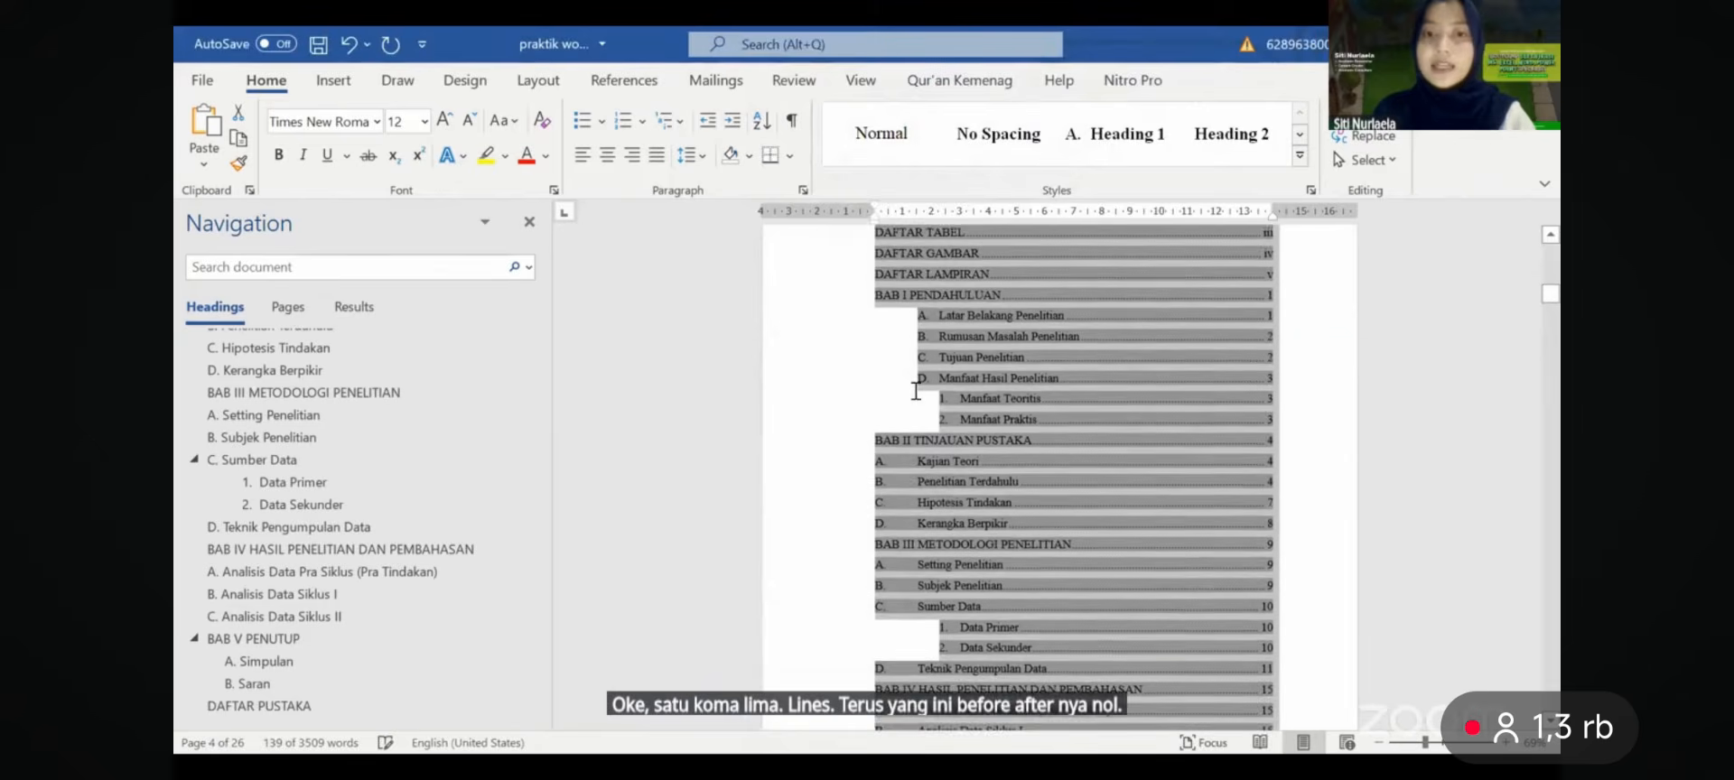
- Move the BAB II entries A–D right on the ruler and the Manfaat entries slightly left
click(1040, 368)
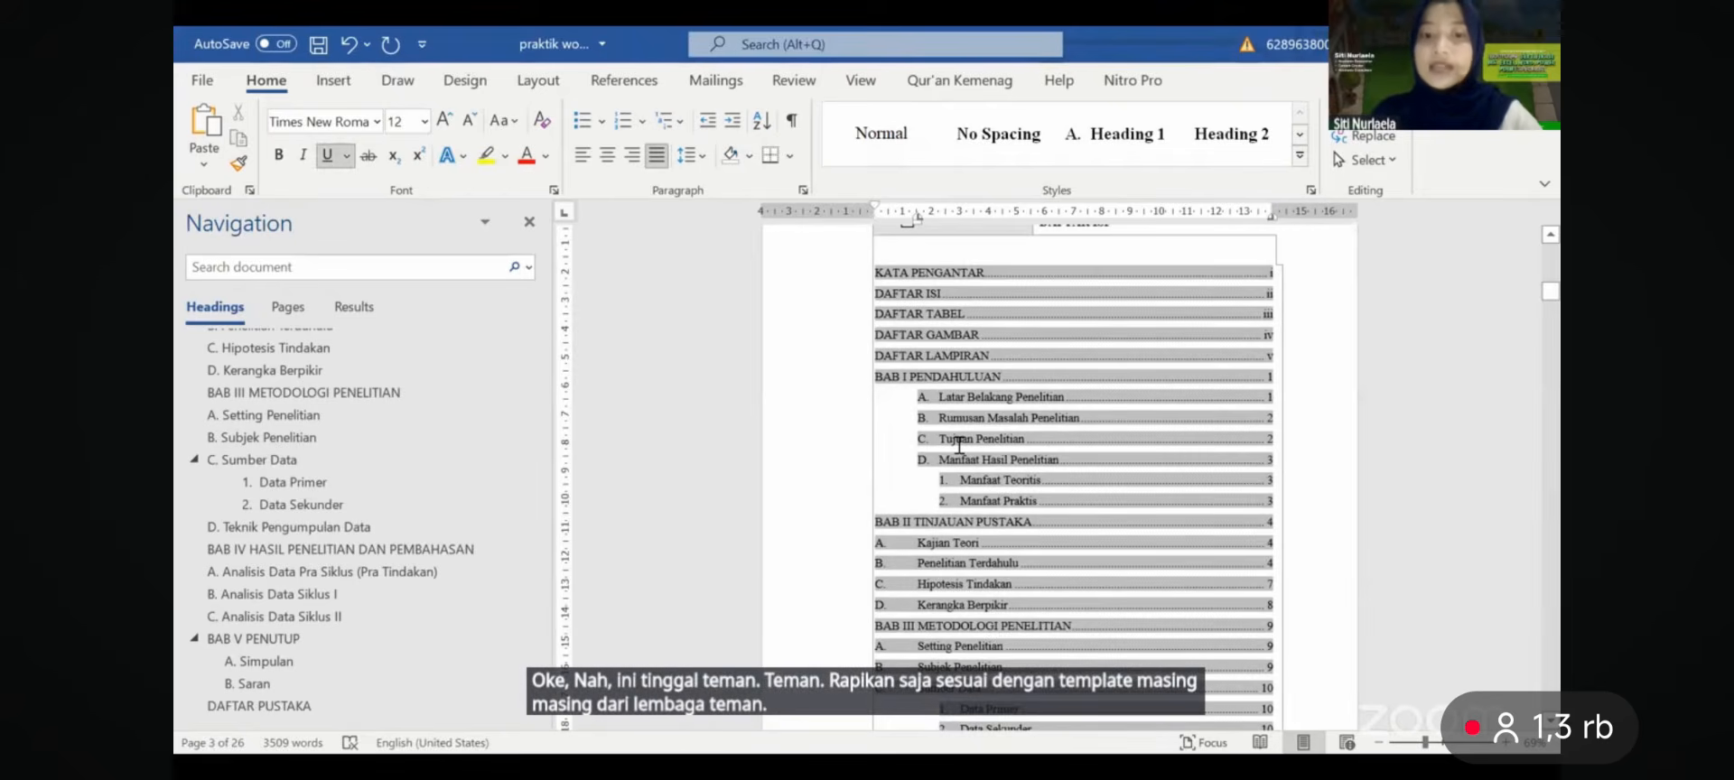
scroll(958, 443, down, 3)
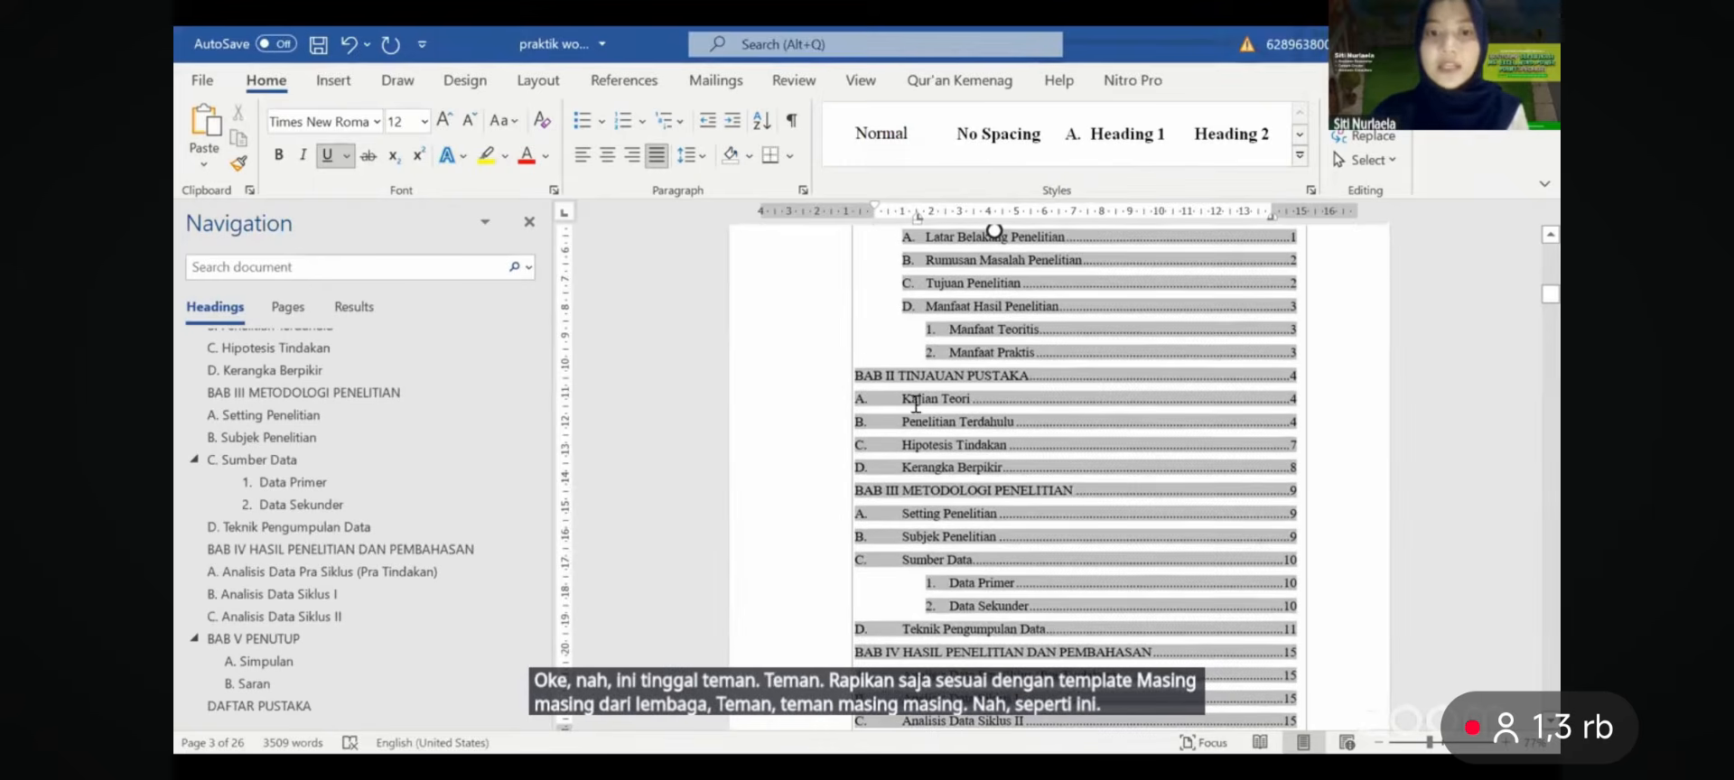
drag(916, 404, 914, 464)
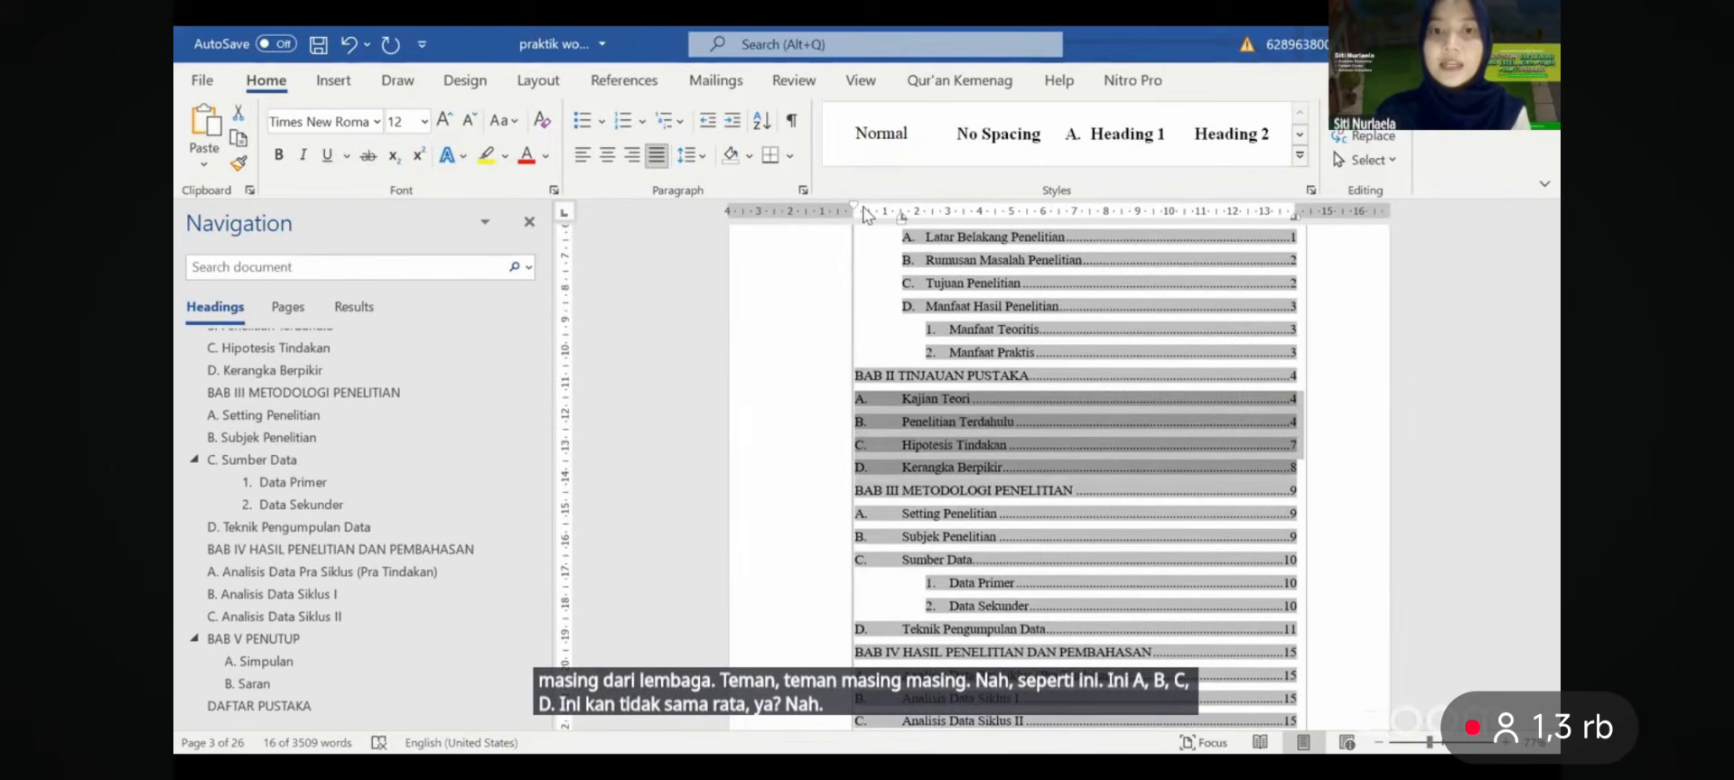
drag(865, 214, 888, 217)
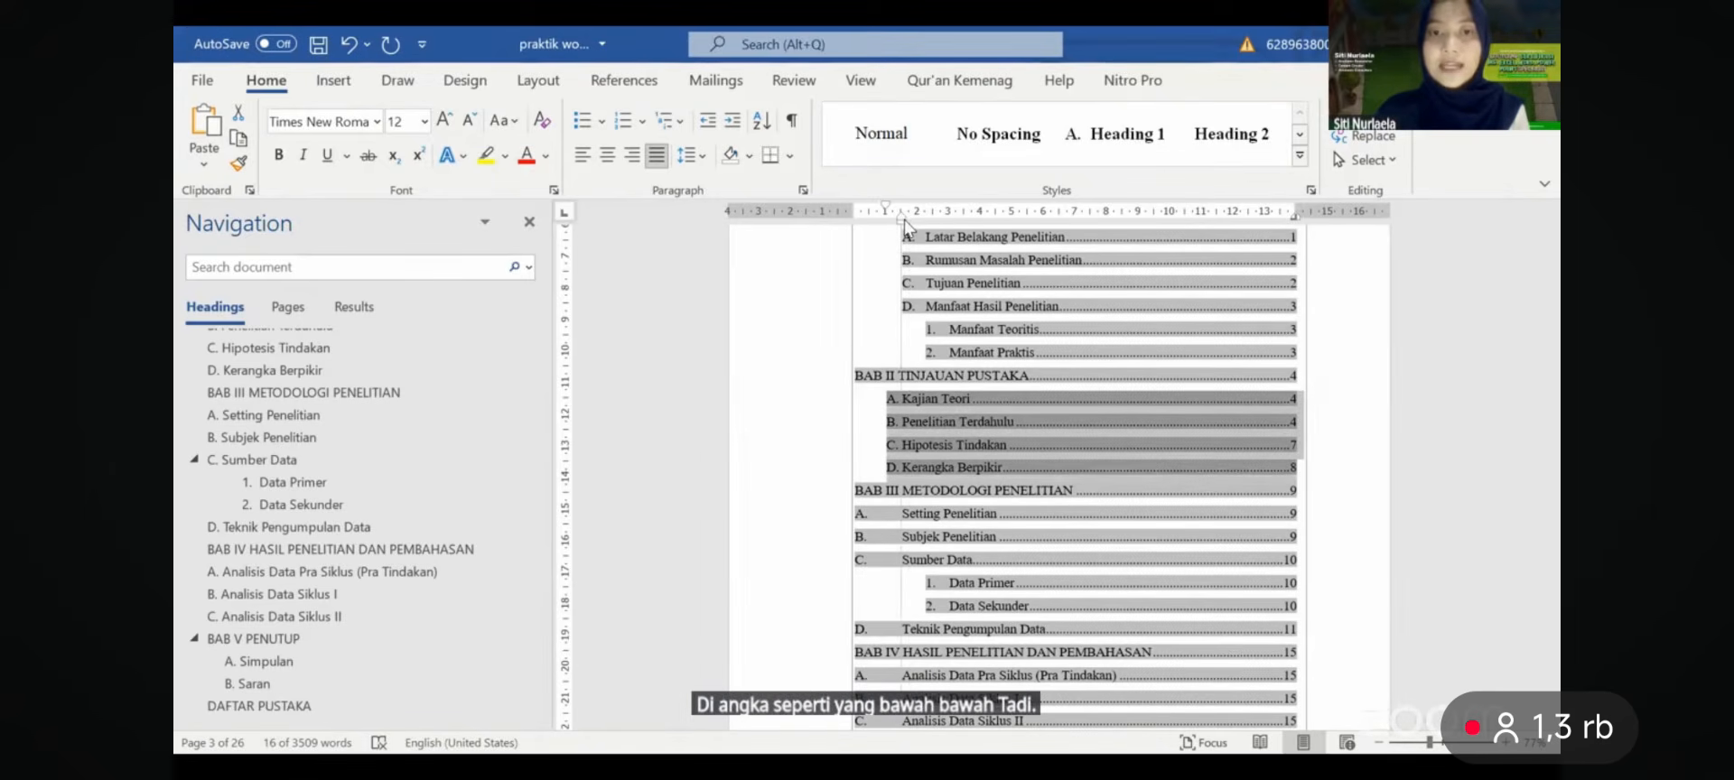
drag(887, 217, 901, 217)
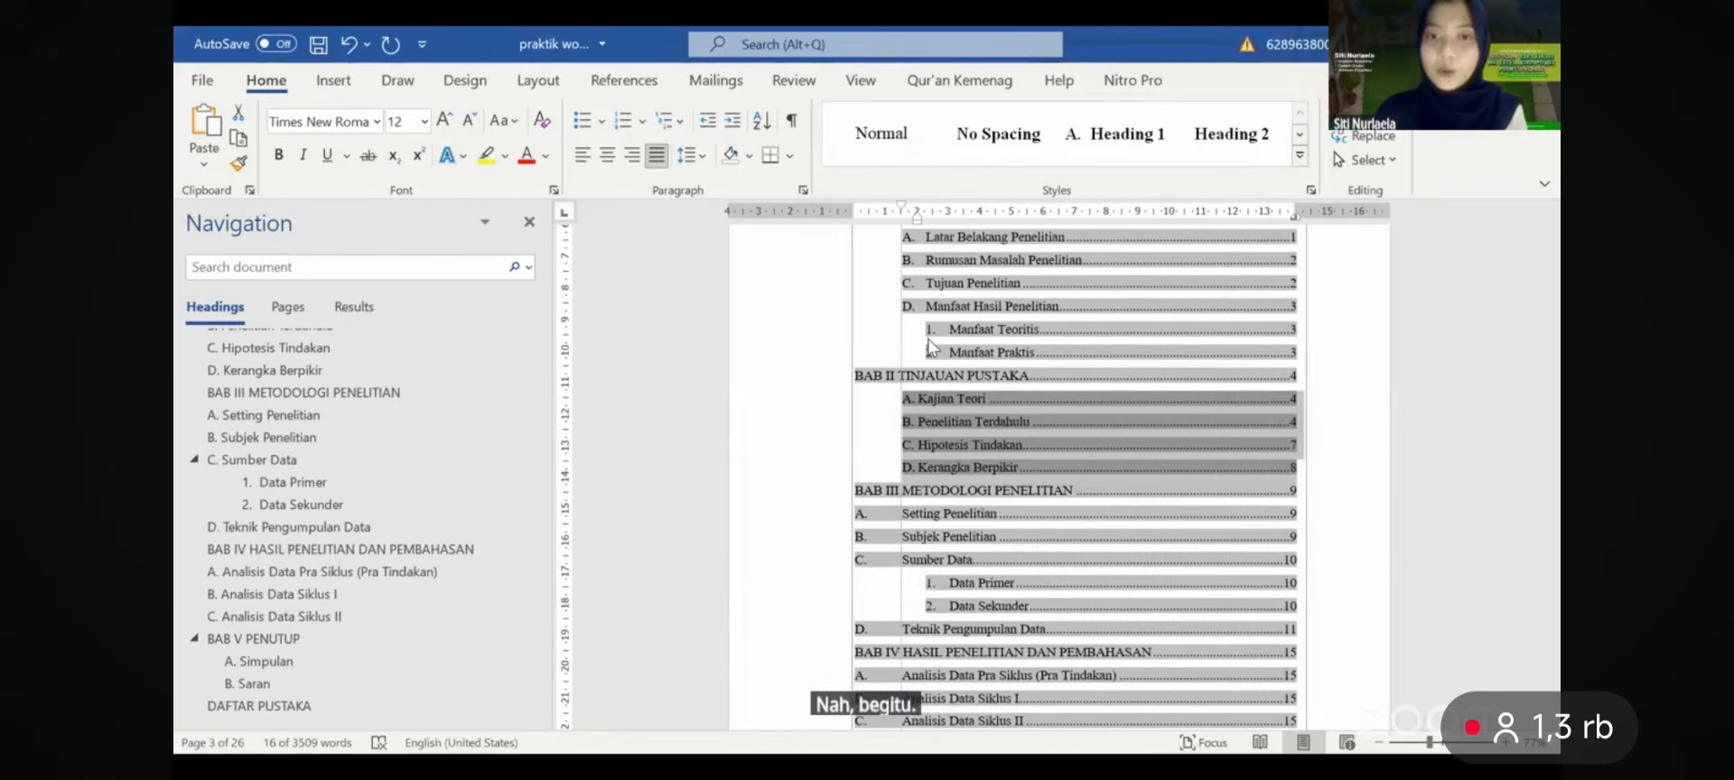
drag(935, 346, 932, 321)
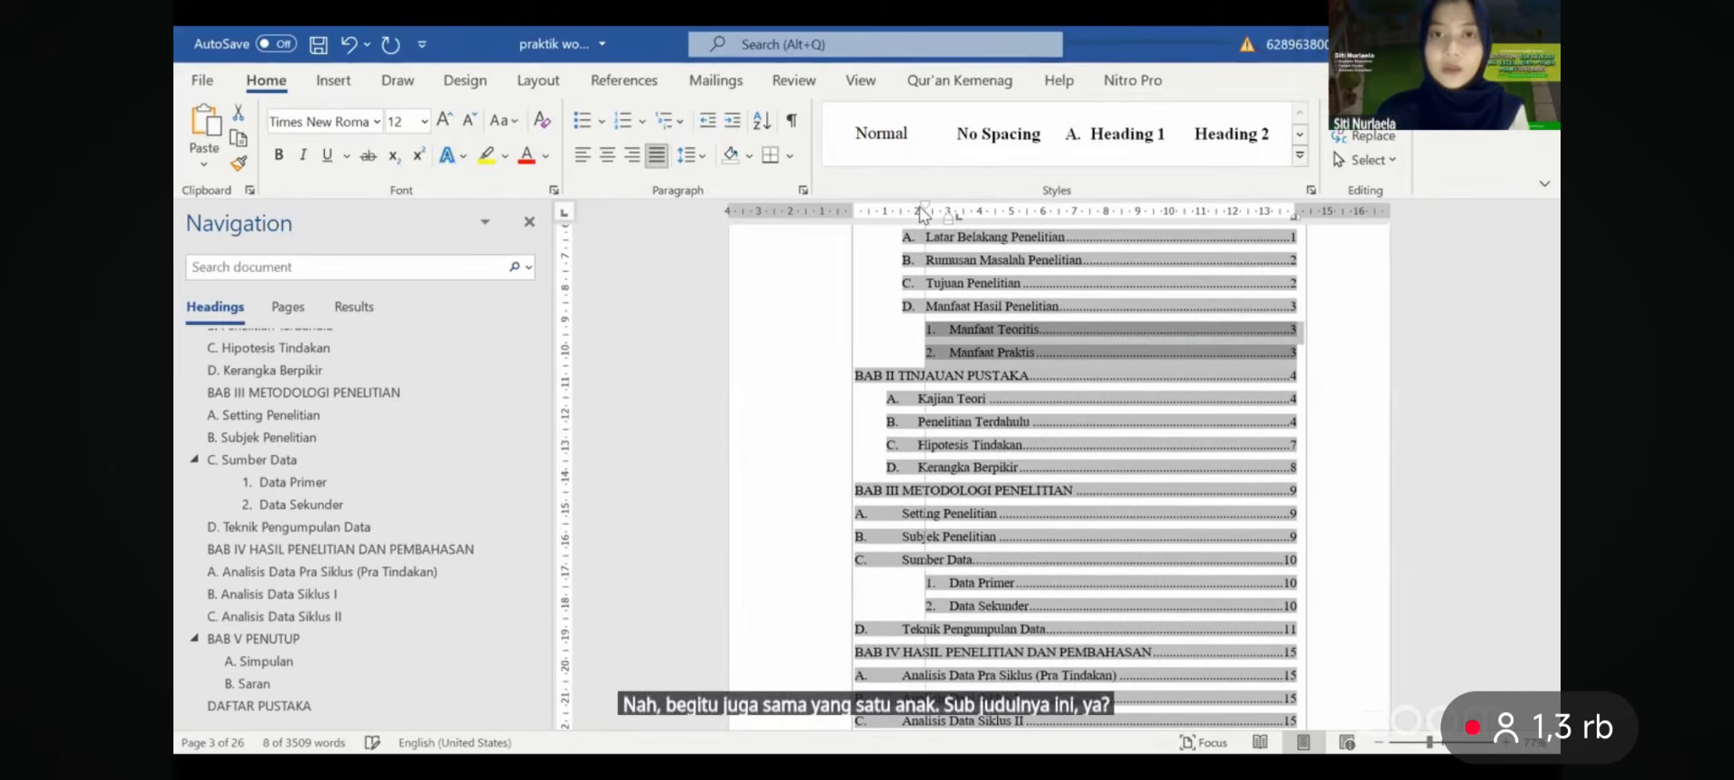
drag(922, 215, 916, 214)
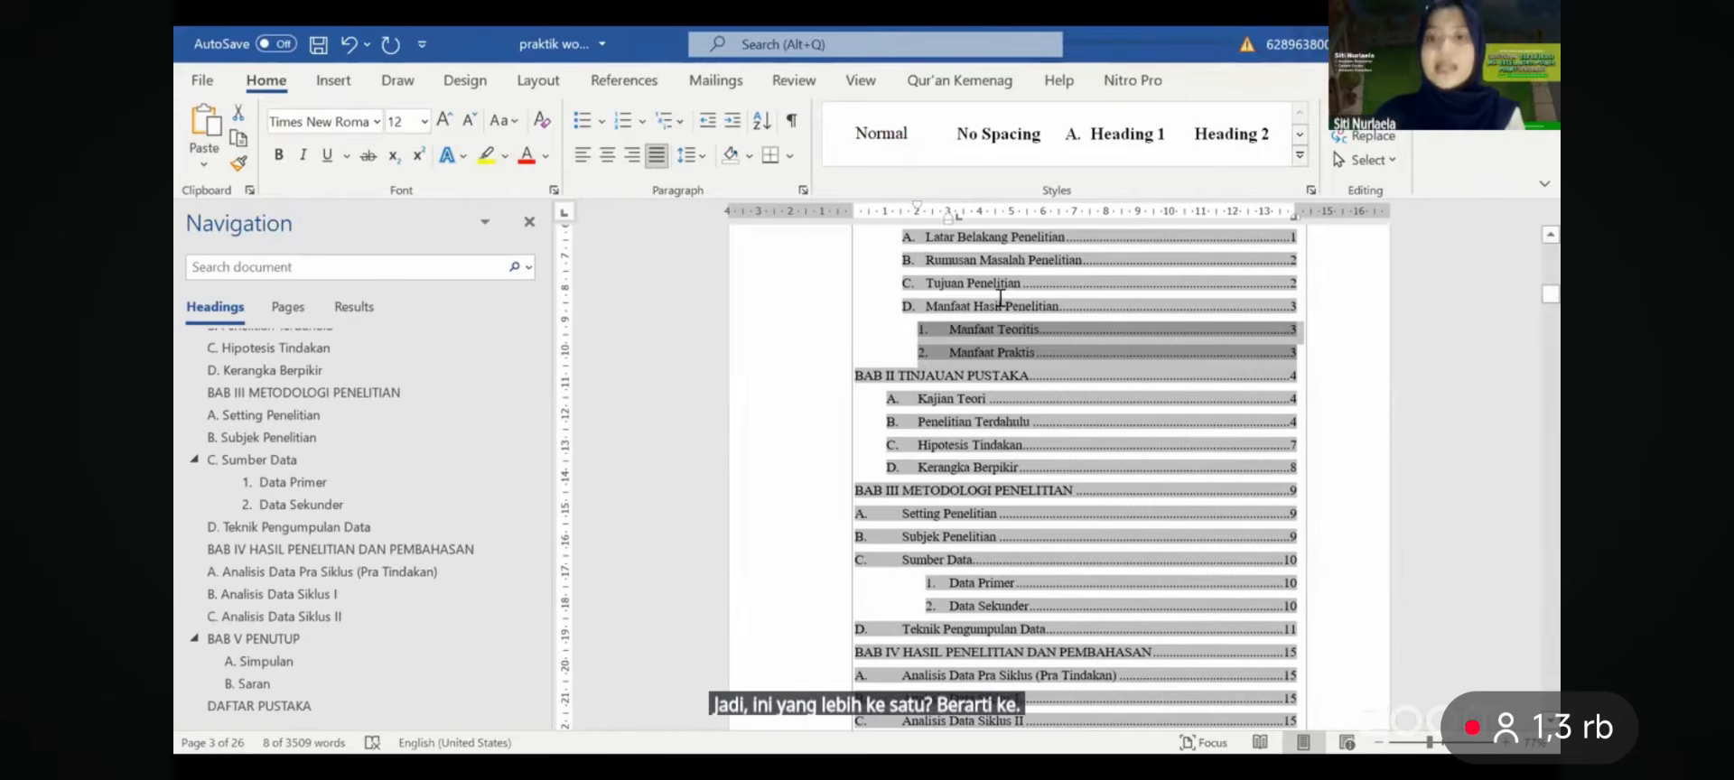
- Bold the table of contents entries from KATA PENGANTAR through BAB I PENDAHULUAN
scroll(1000, 298, up, 2)
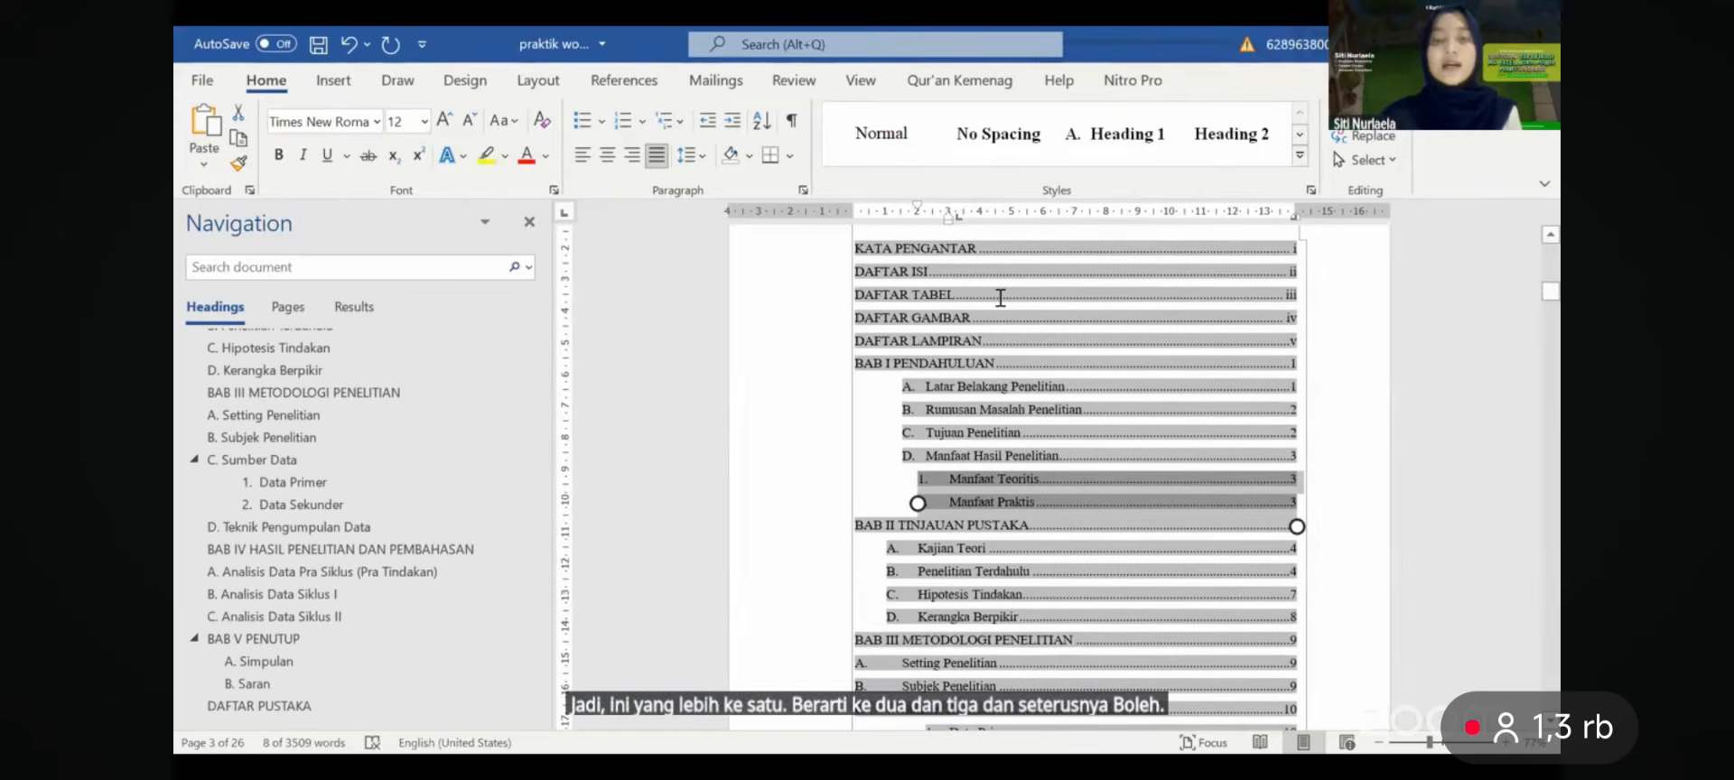
scroll(1083, 421, up, 1)
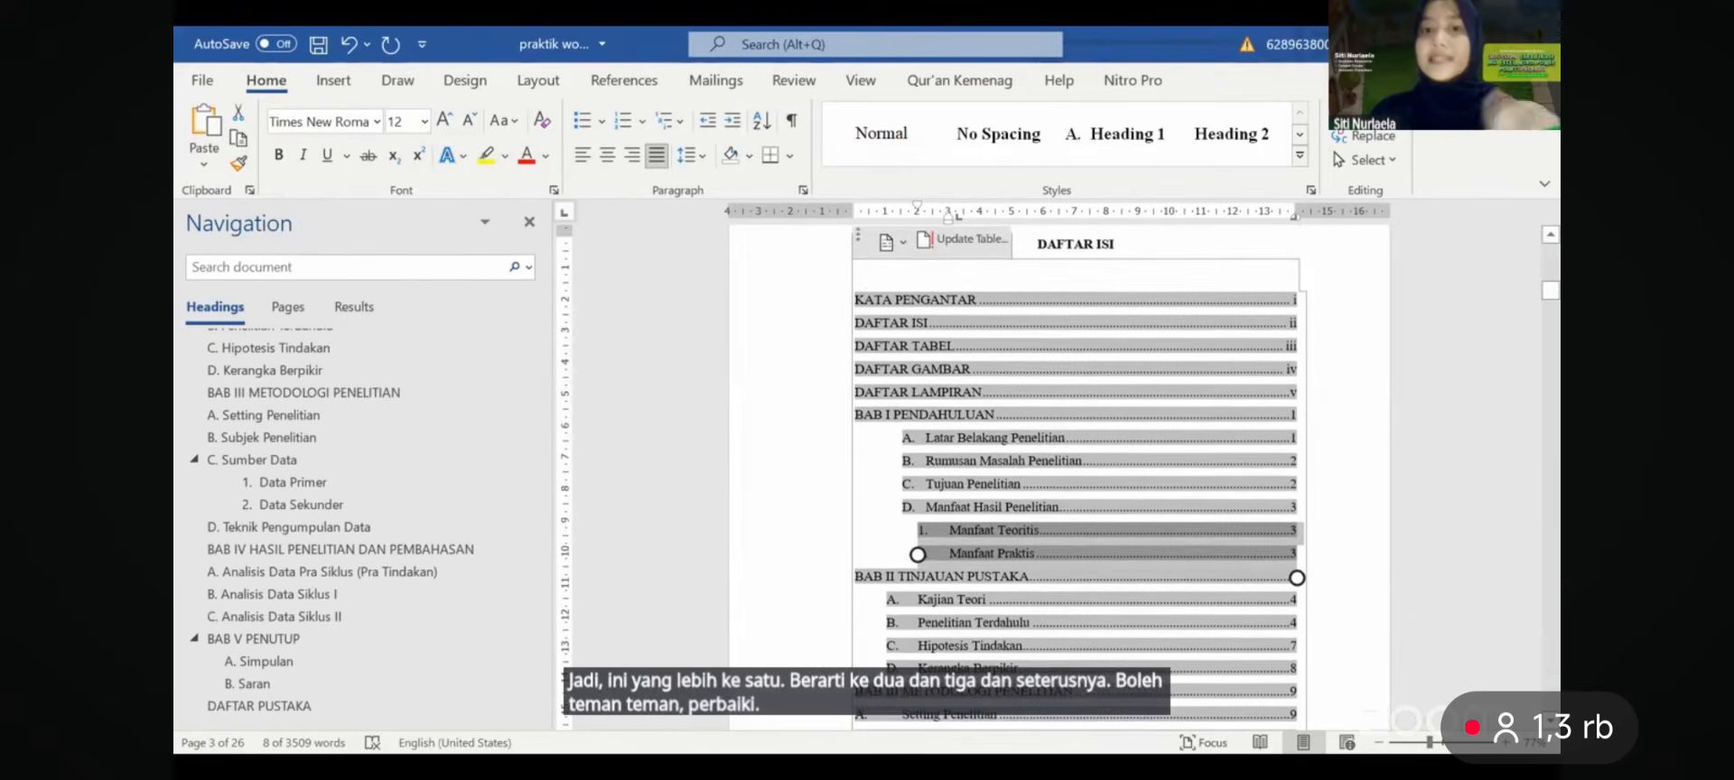
drag(865, 298, 907, 412)
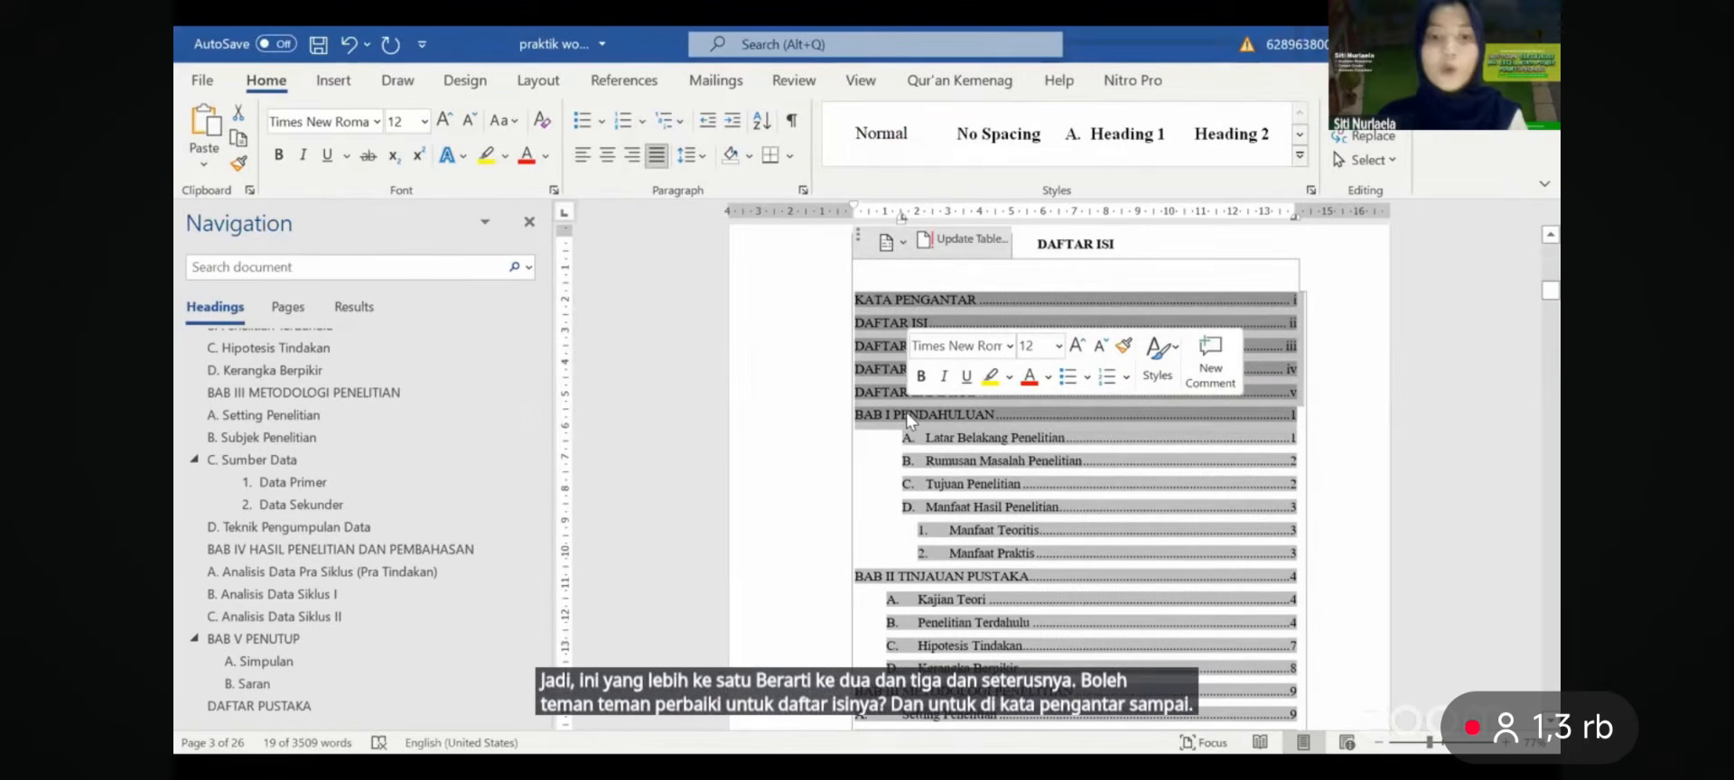
click(919, 378)
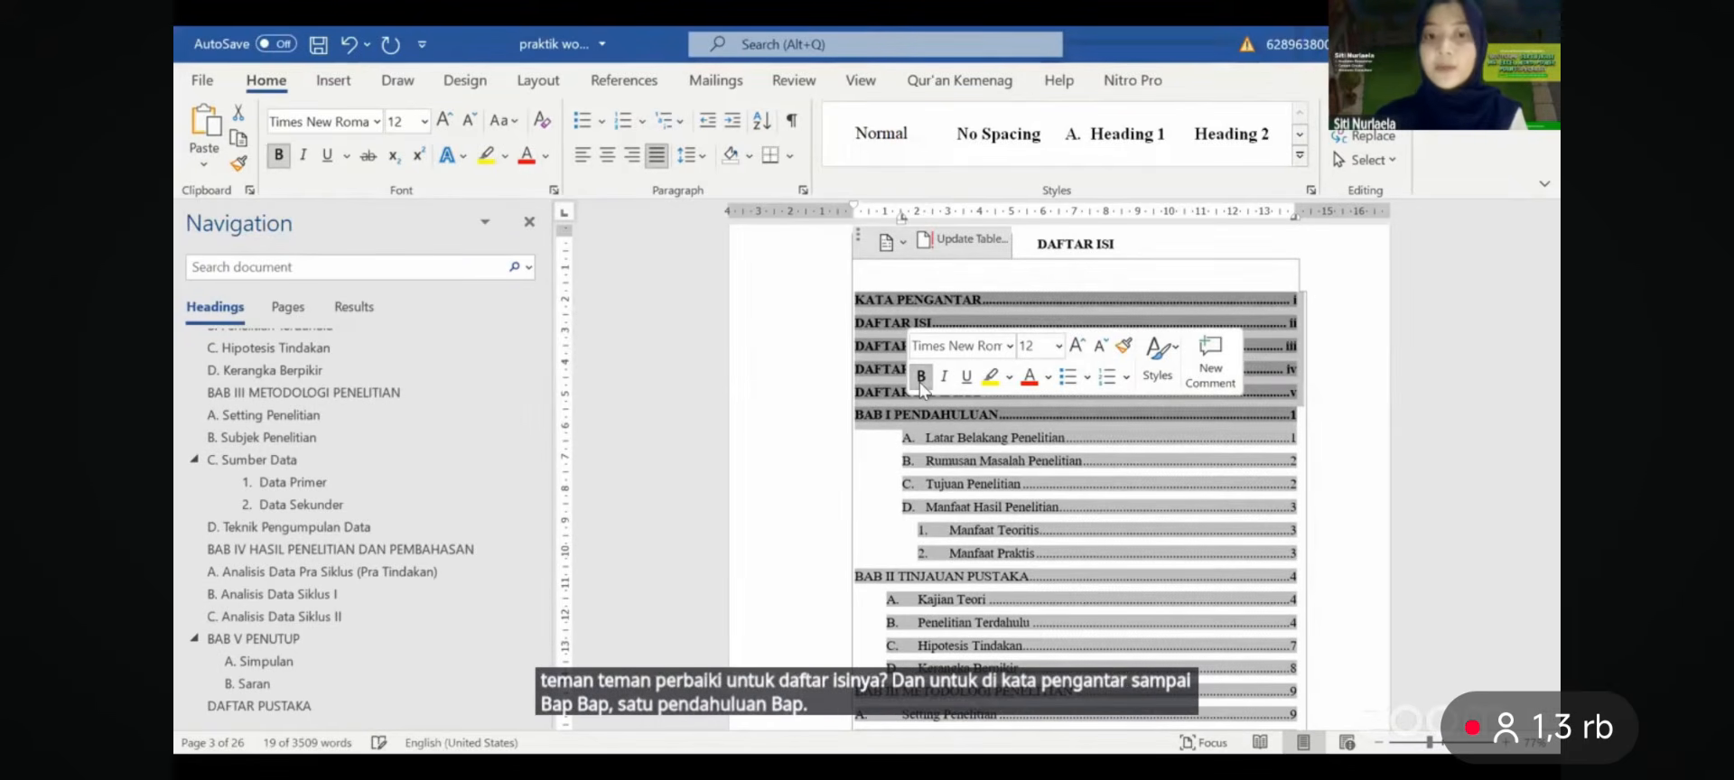
drag(940, 437, 953, 475)
click(943, 449)
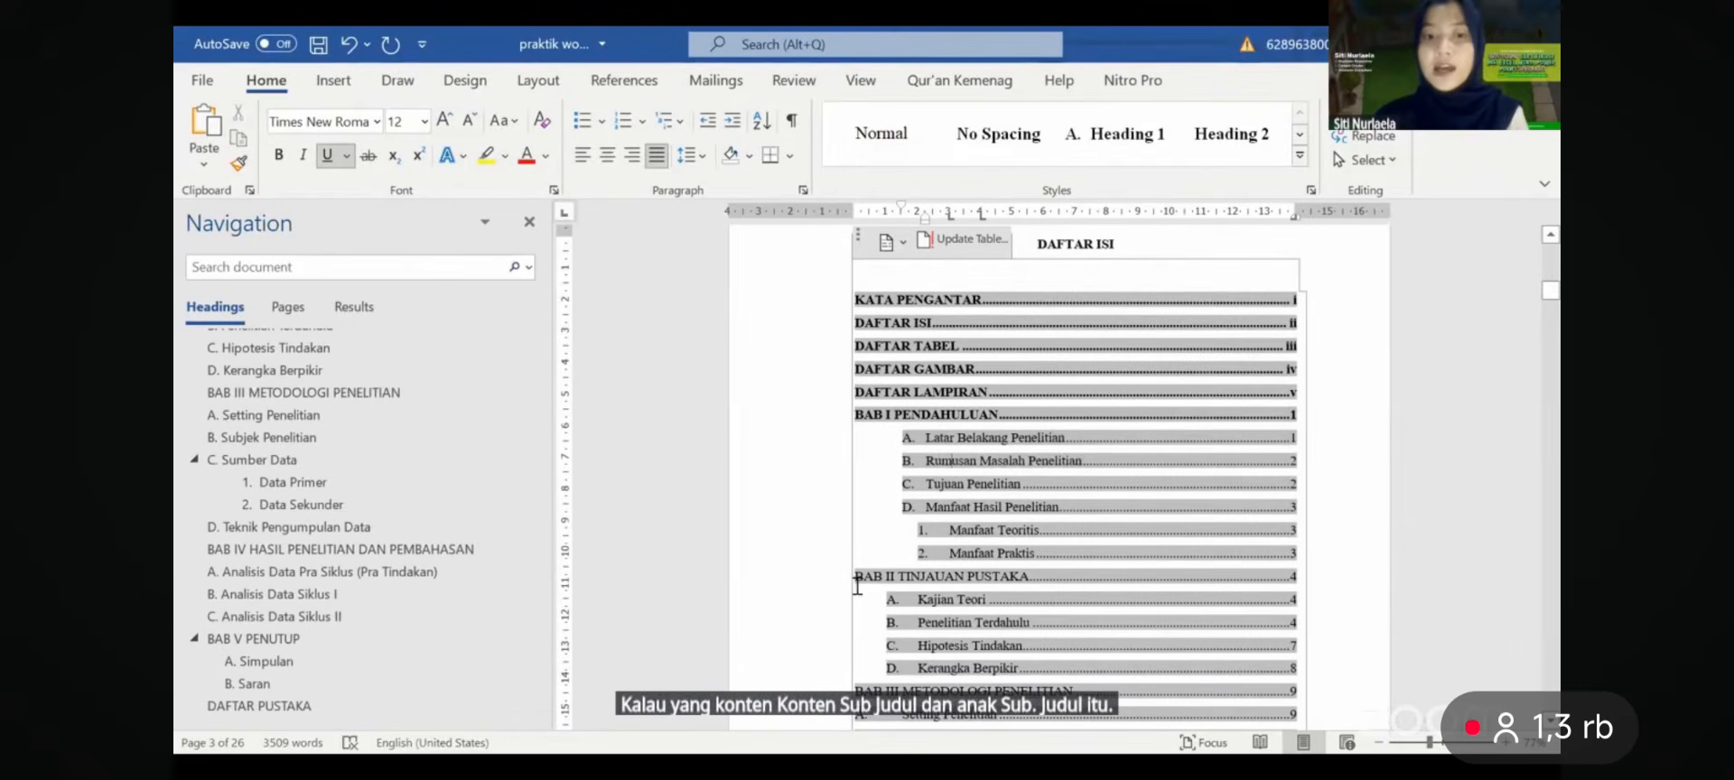
- Bold the BAB II TINJAUAN PUSTAKA entry, undoing the stray bold changes along the way
triple_click(937, 586)
click(945, 555)
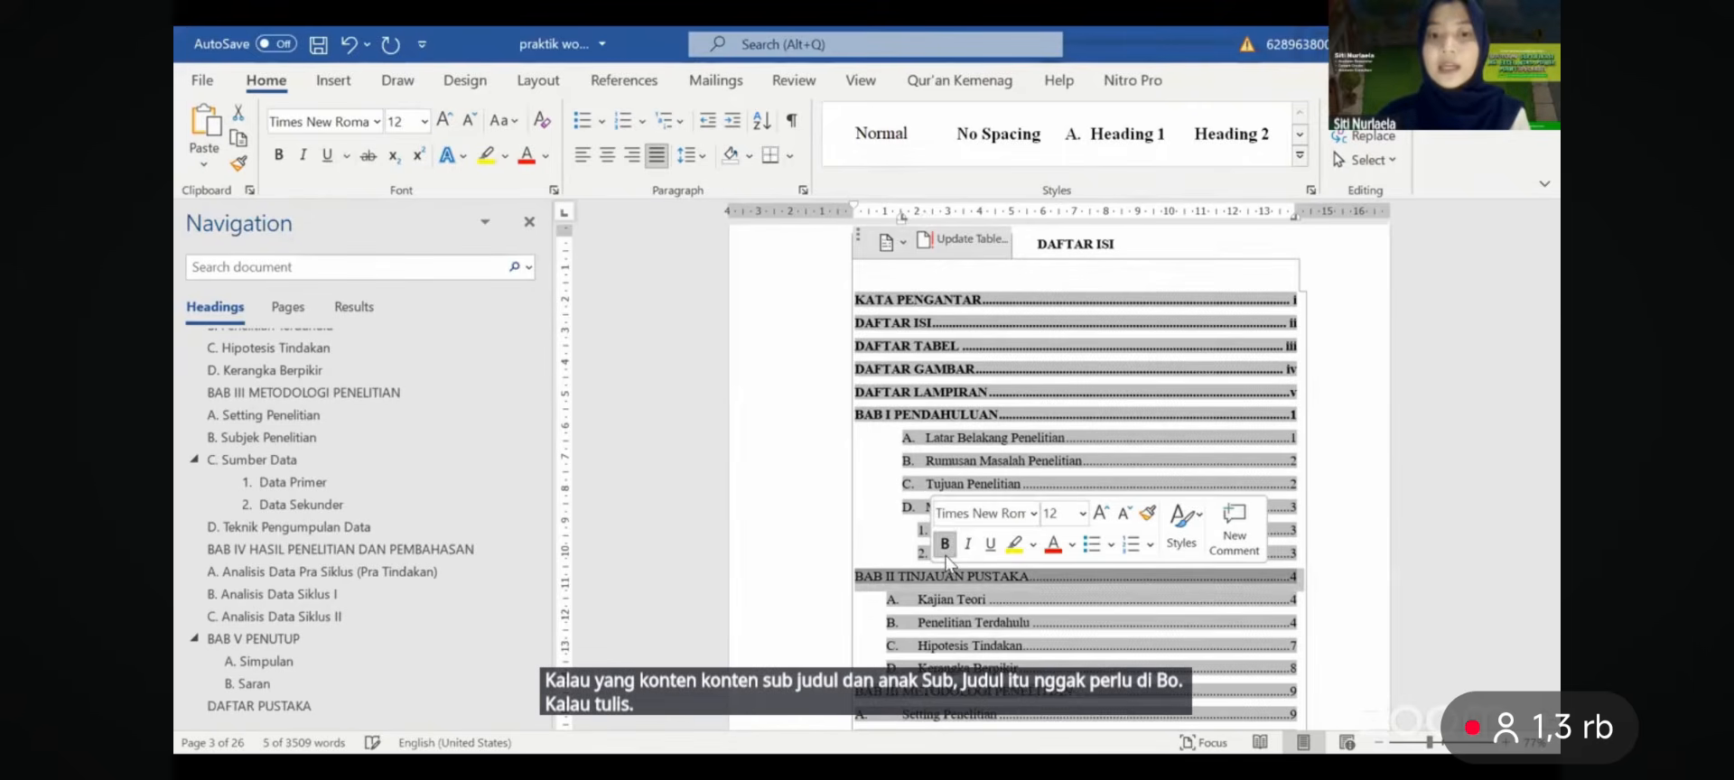
click(882, 485)
key(ctrl+z)
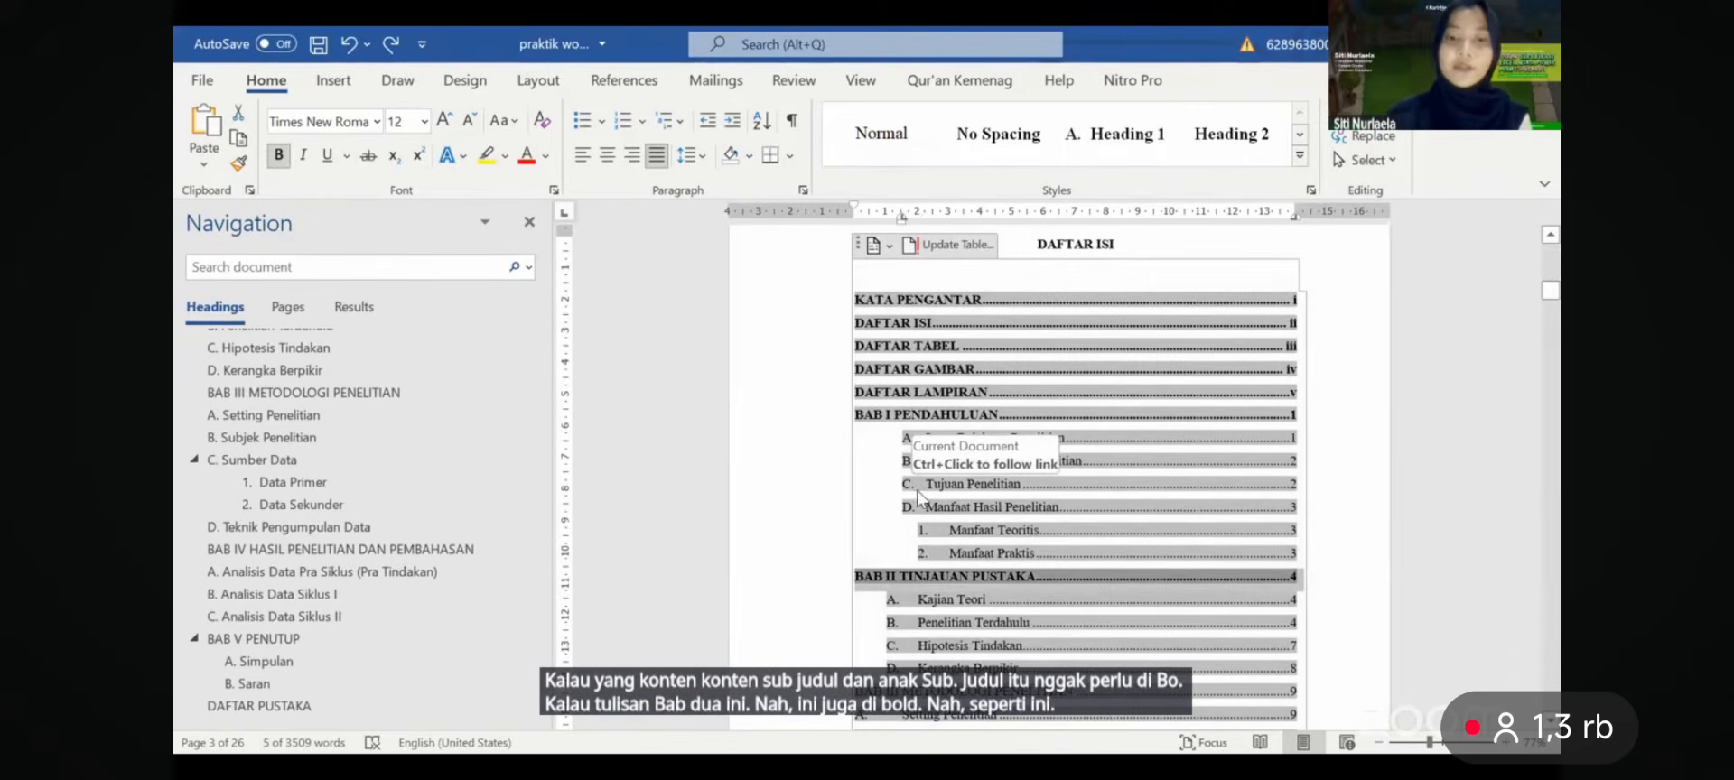
key(ctrl+z)
click(962, 517)
scroll(961, 516, up, 1)
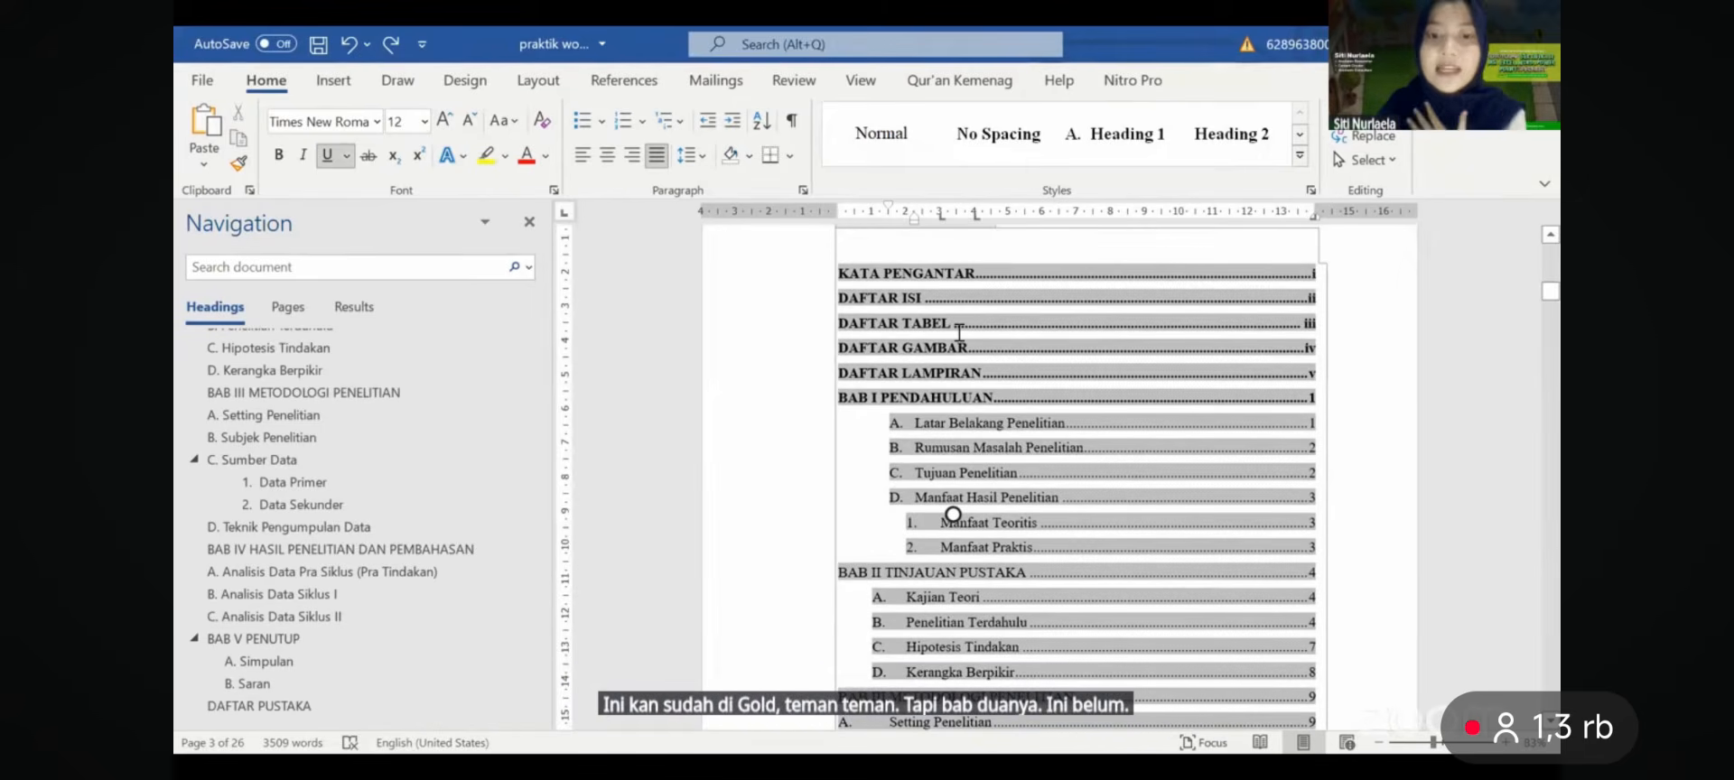
triple_click(959, 575)
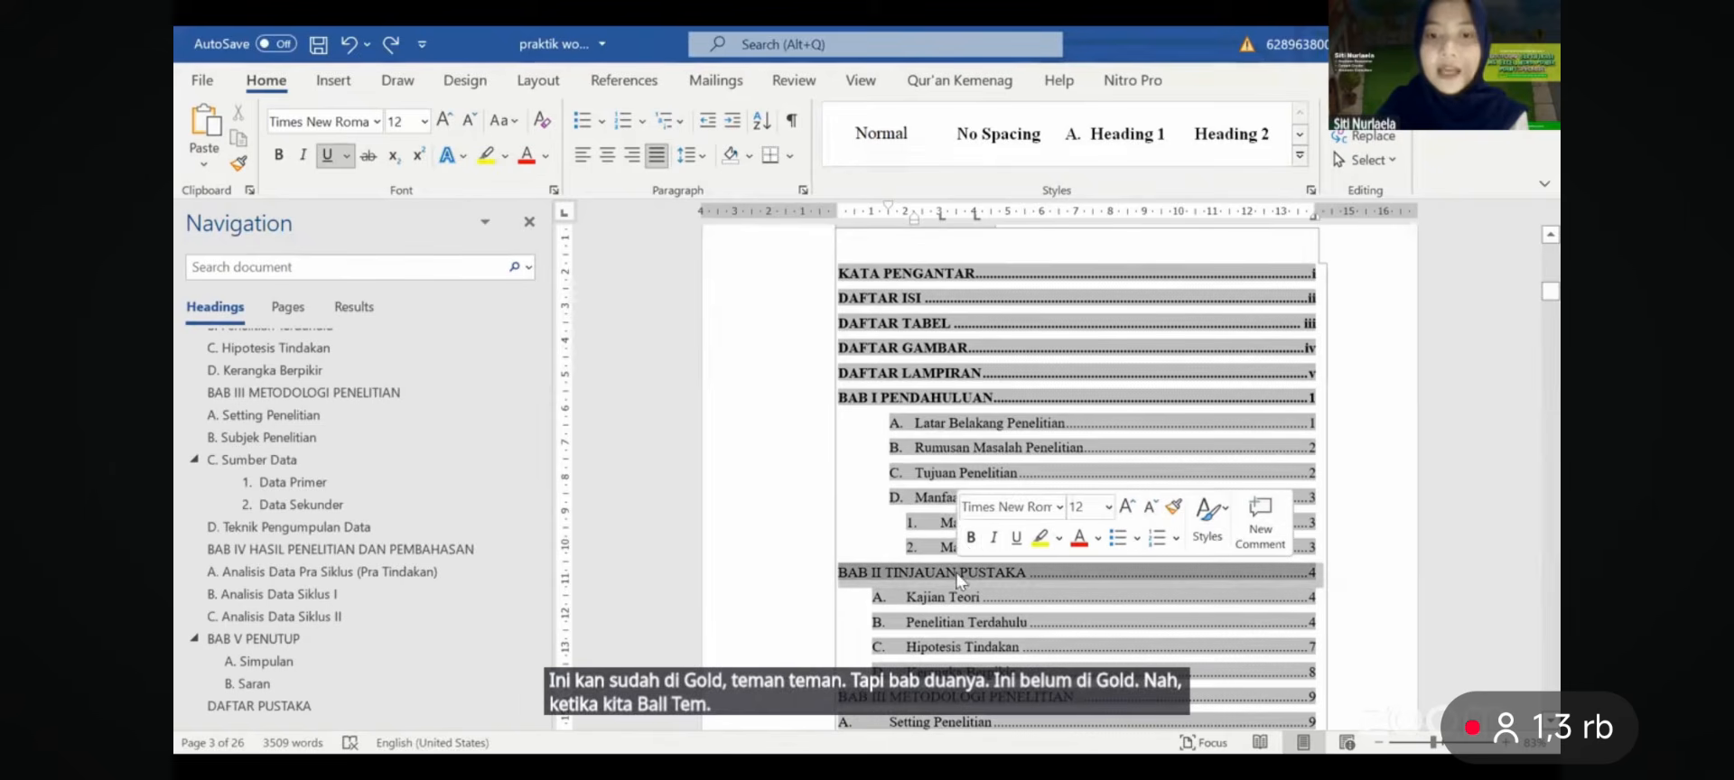
click(971, 537)
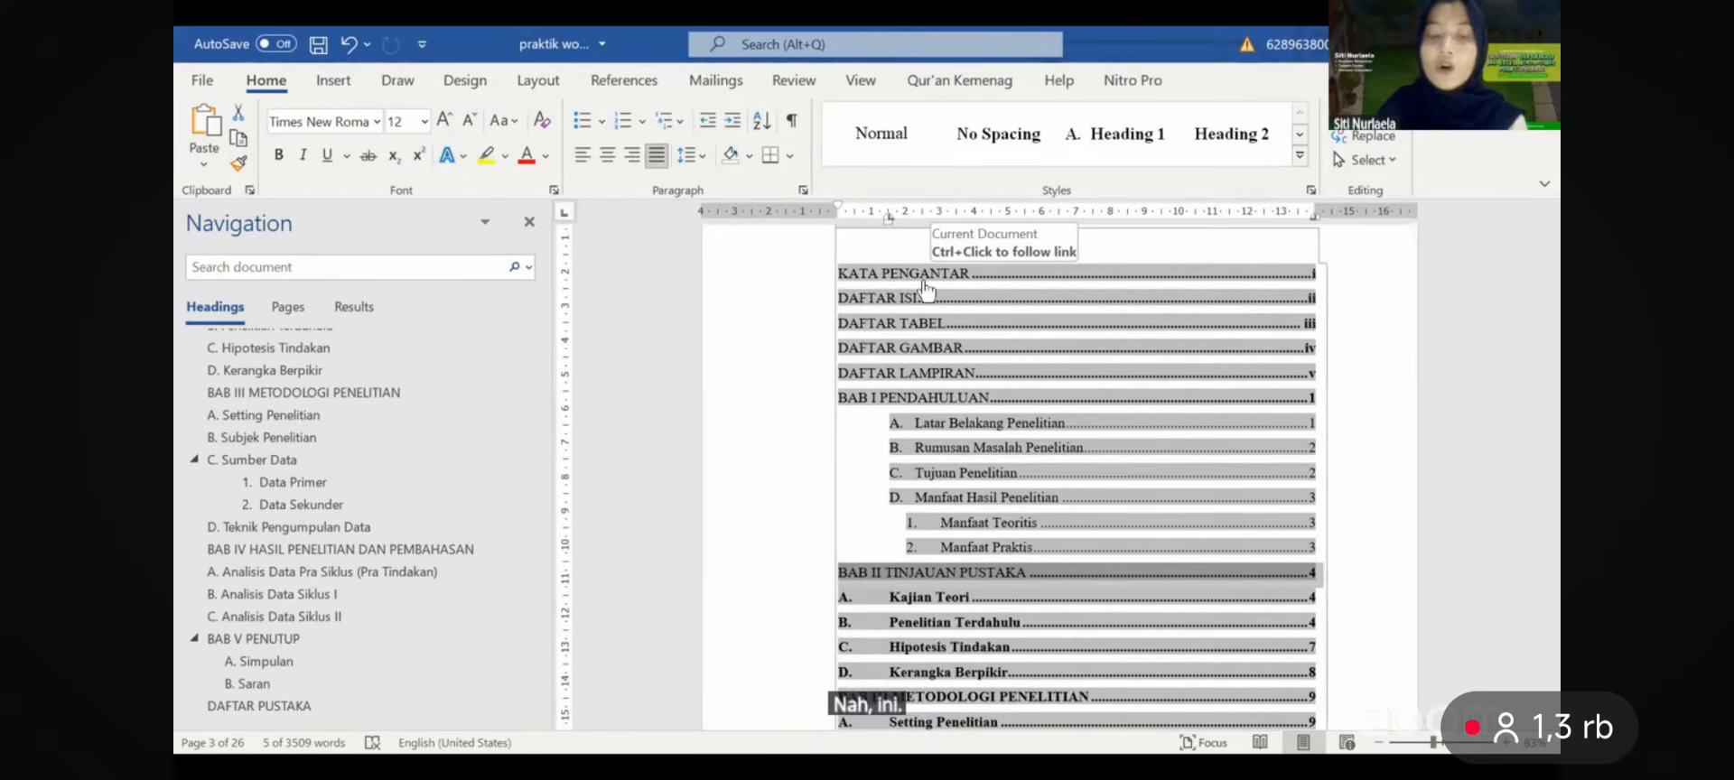
- Undo the bolding on the table of contents sub-entries so they stay regular
key(ctrl+z)
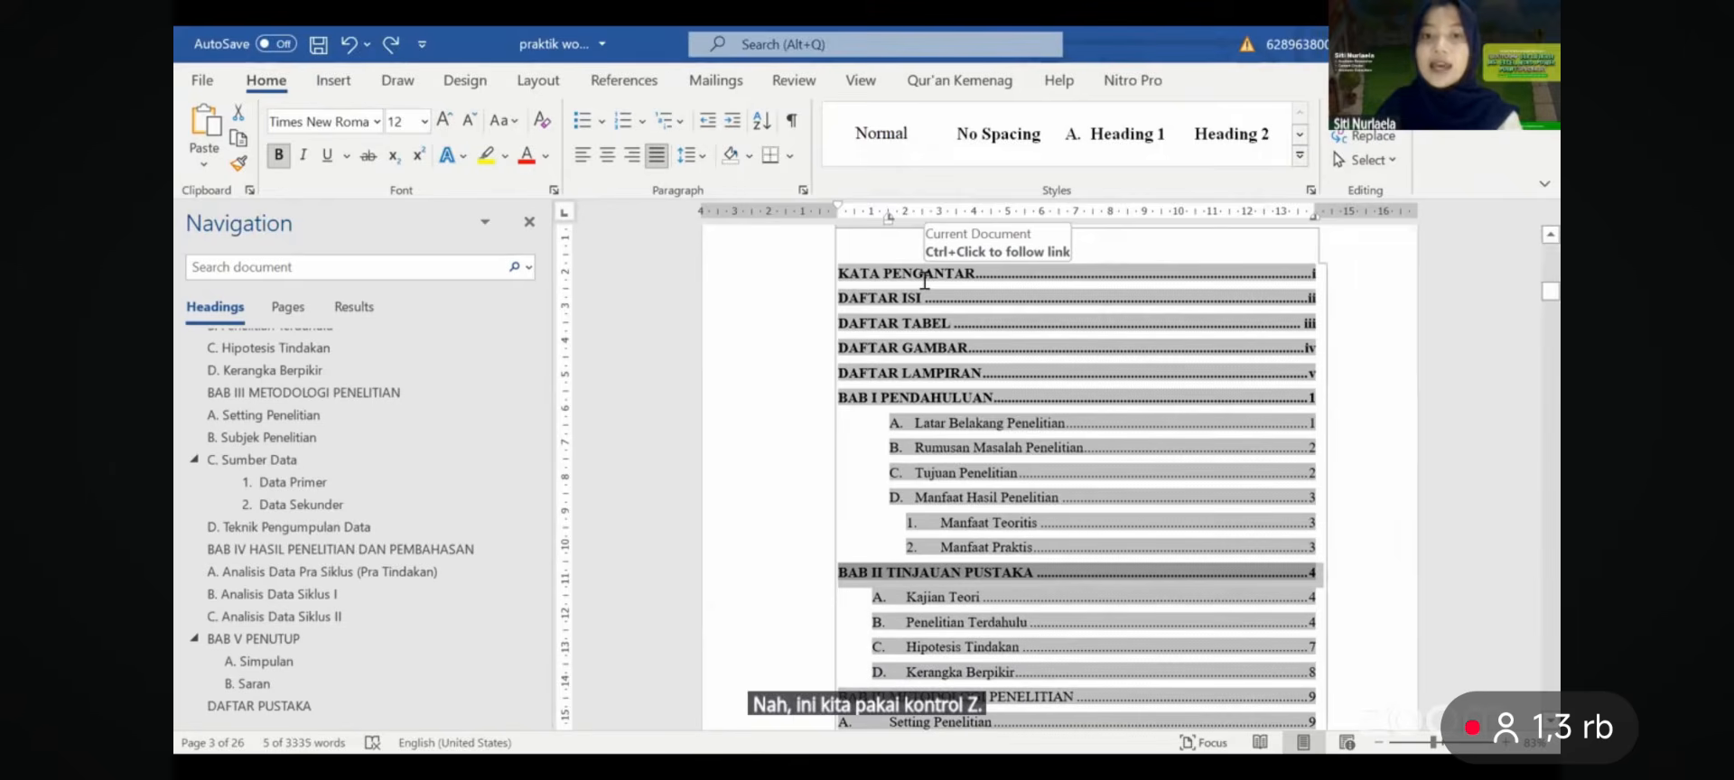
scroll(924, 281, down, 2)
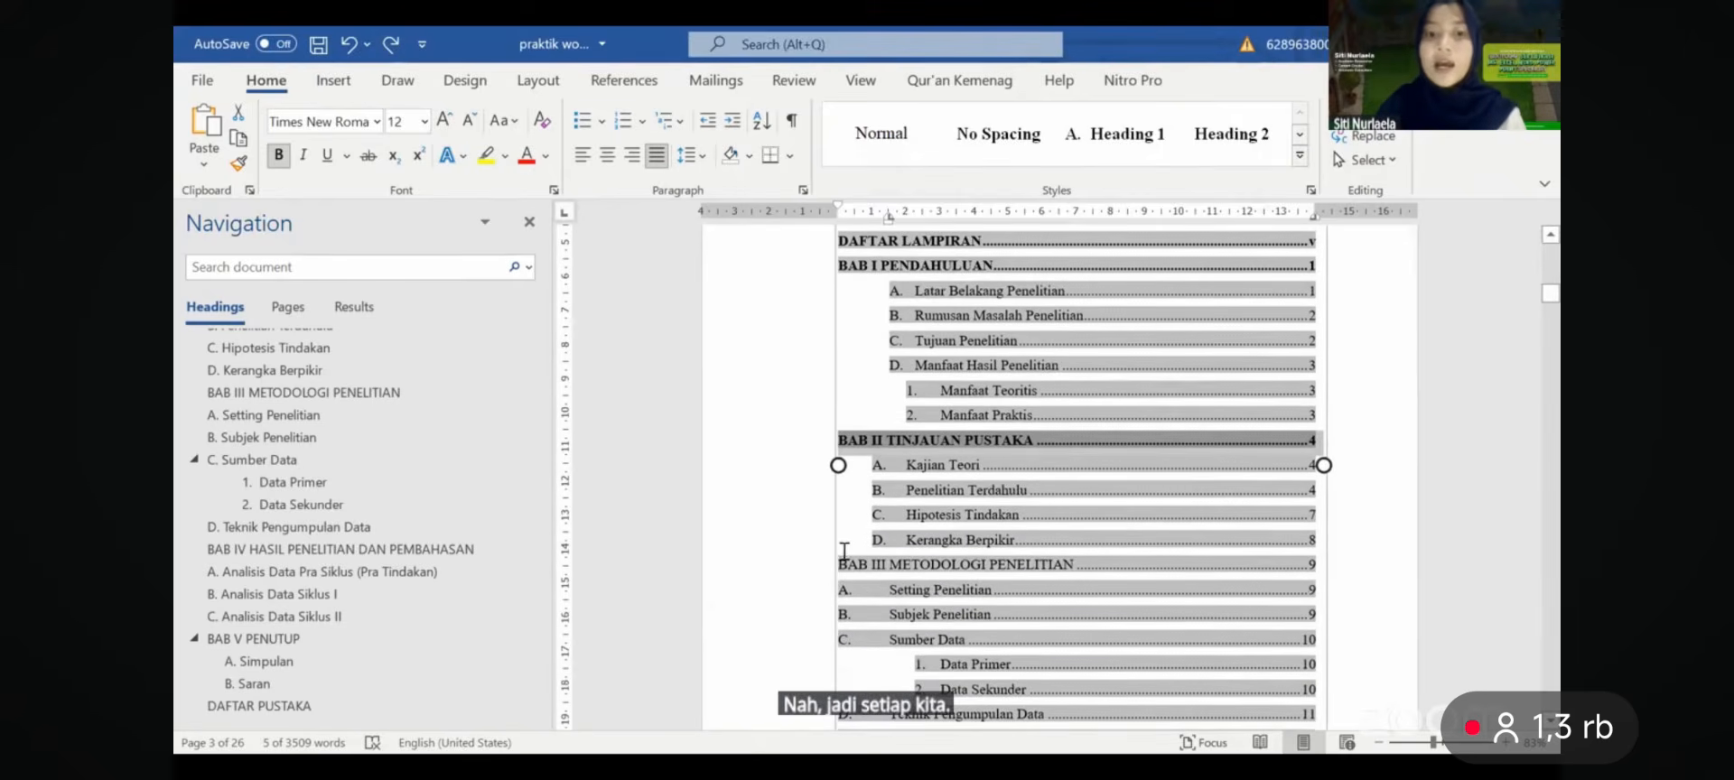
click(935, 560)
mouse_move(938, 553)
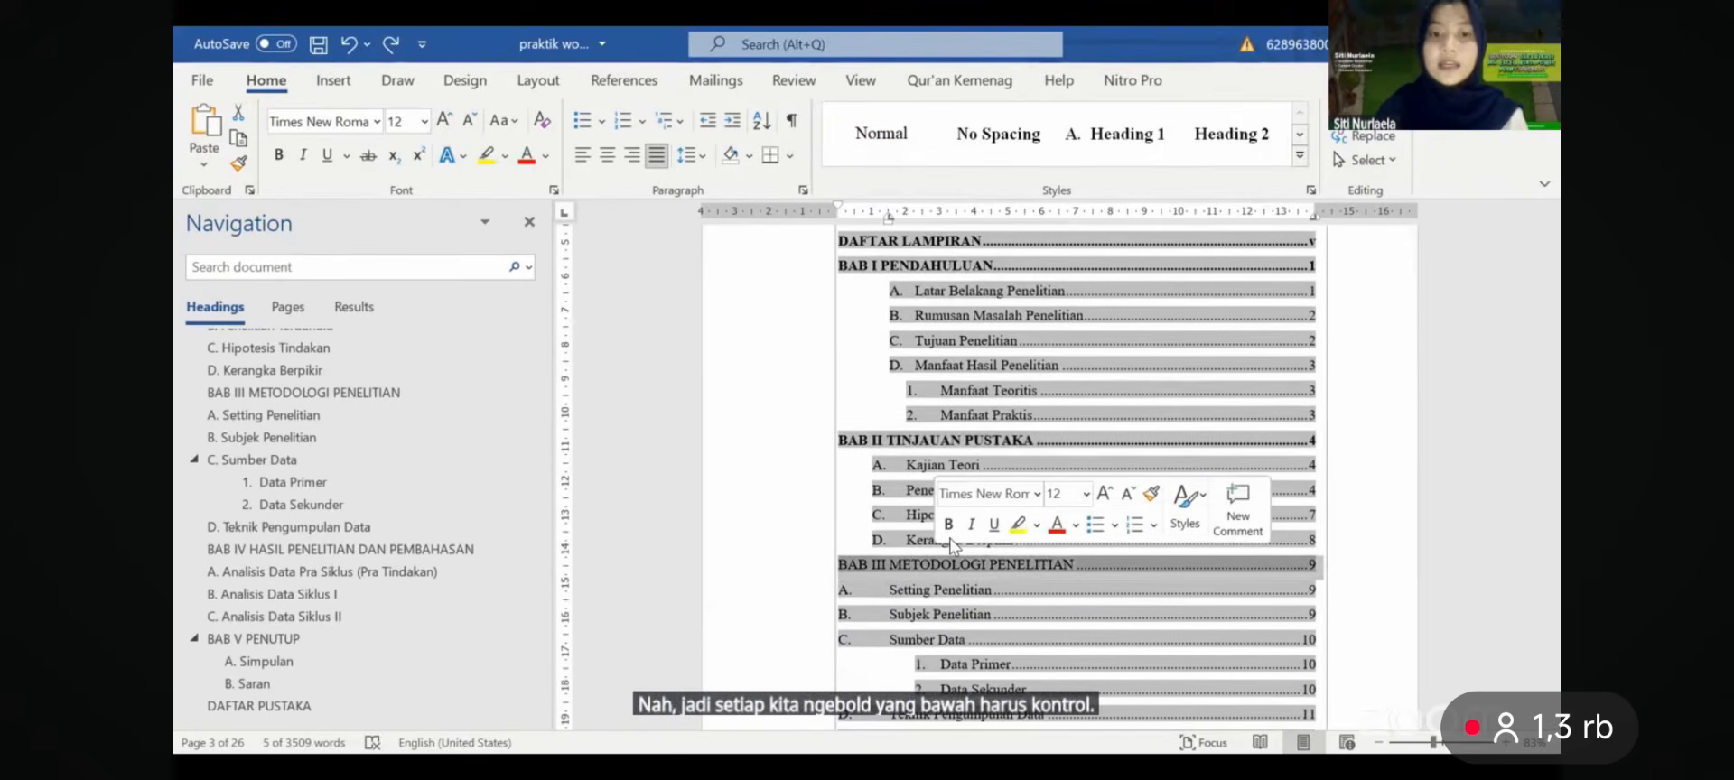
click(950, 531)
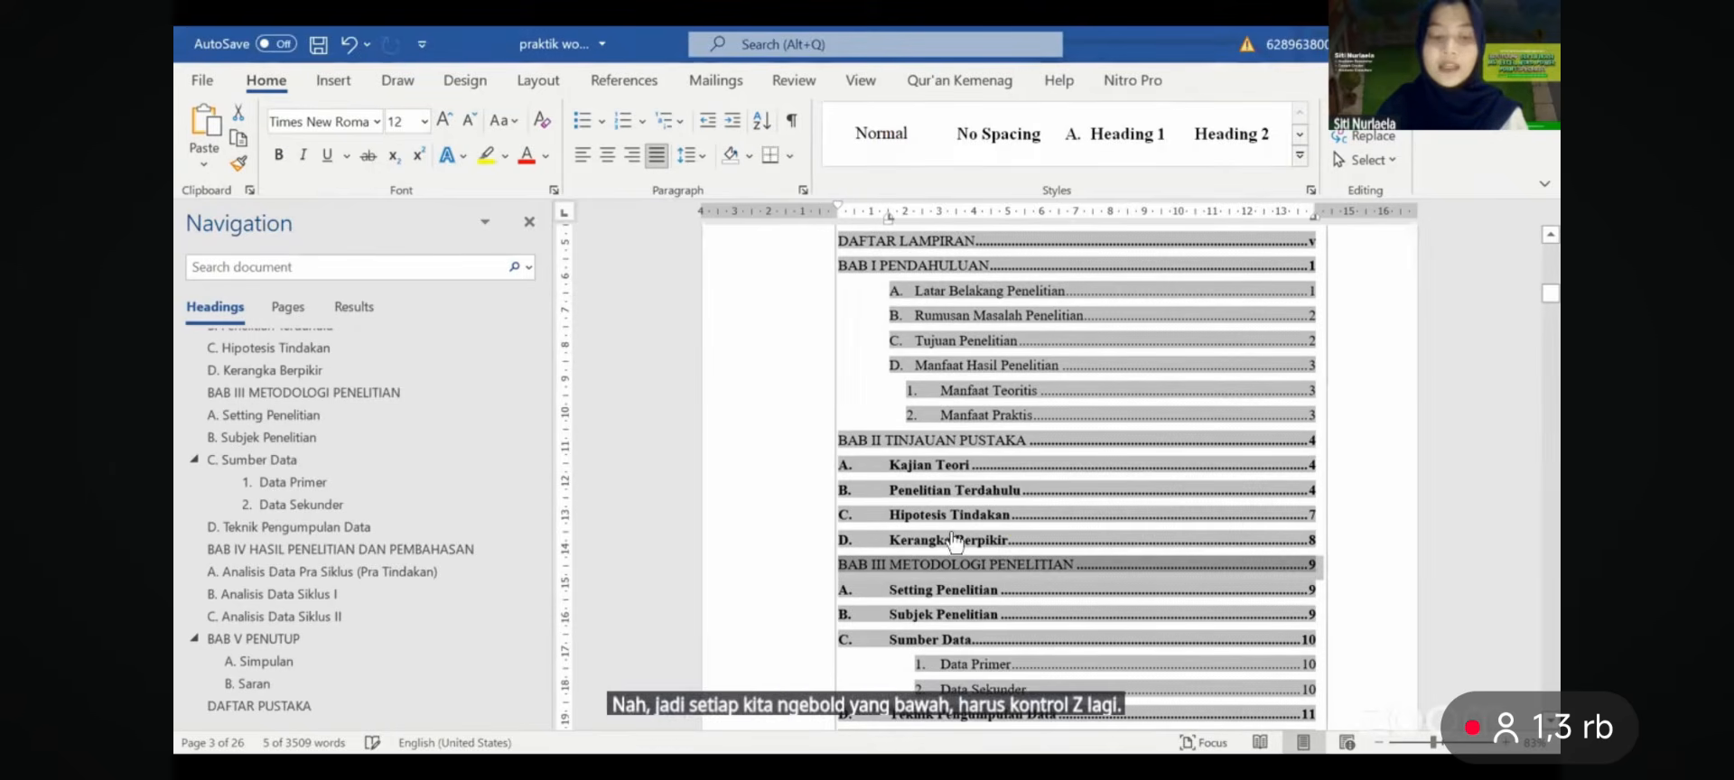
key(ctrl+z)
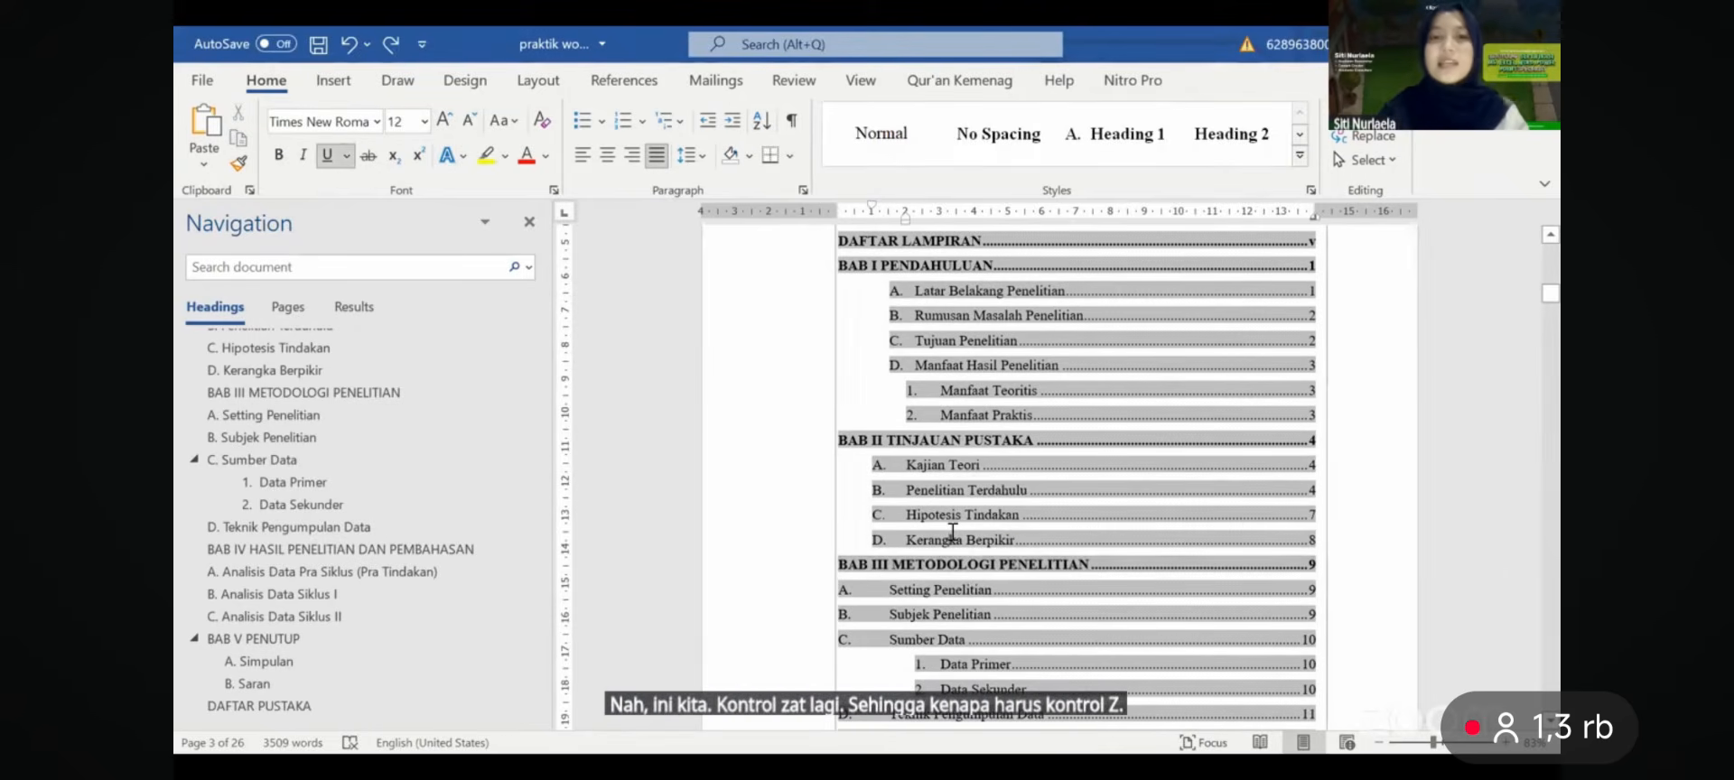
key(ctrl+z)
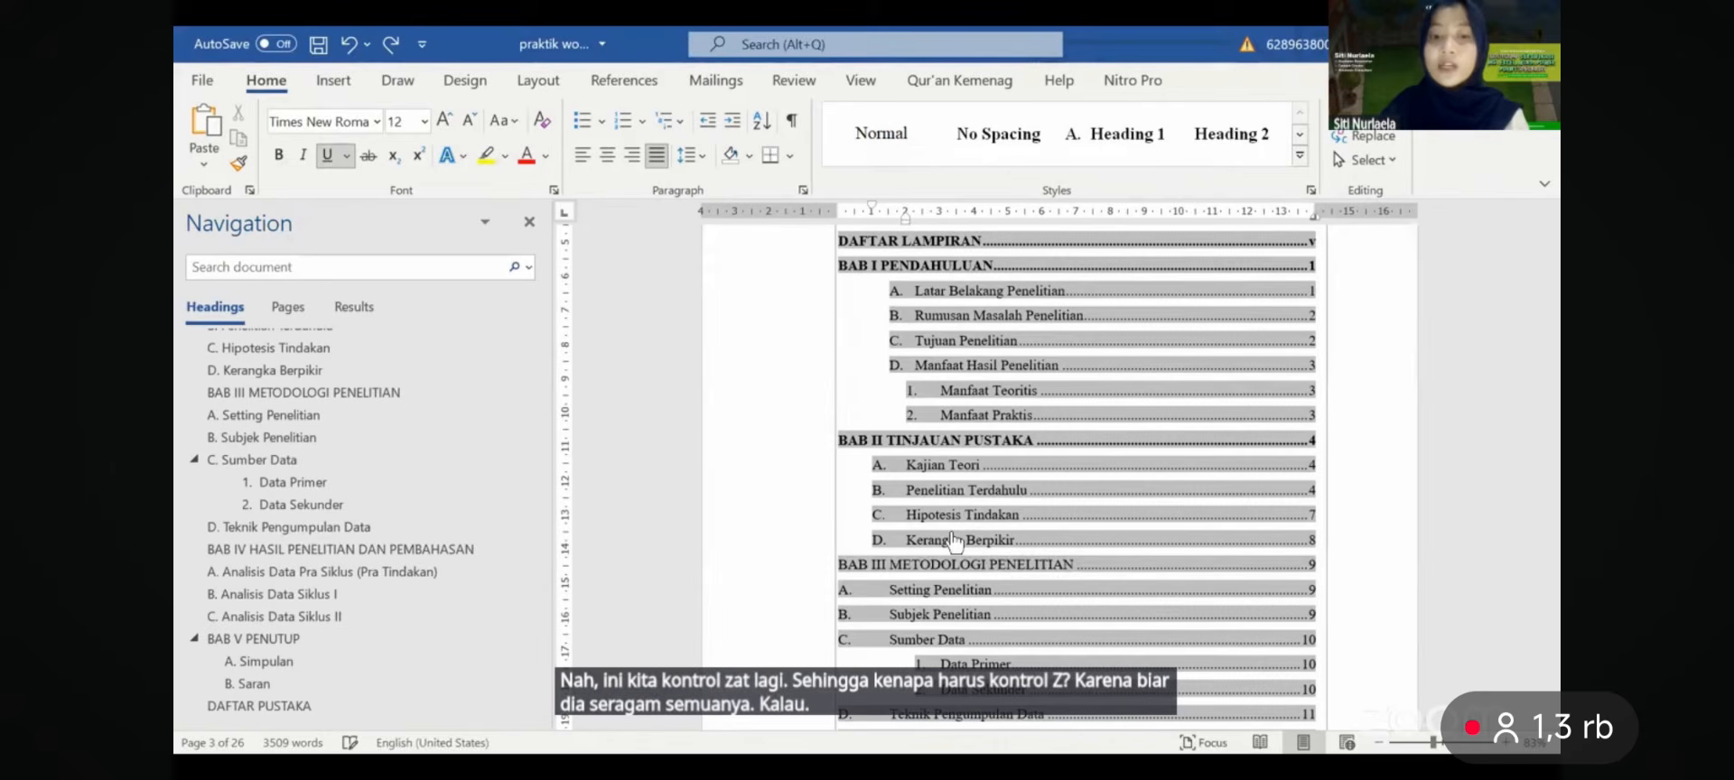
key(ctrl+z)
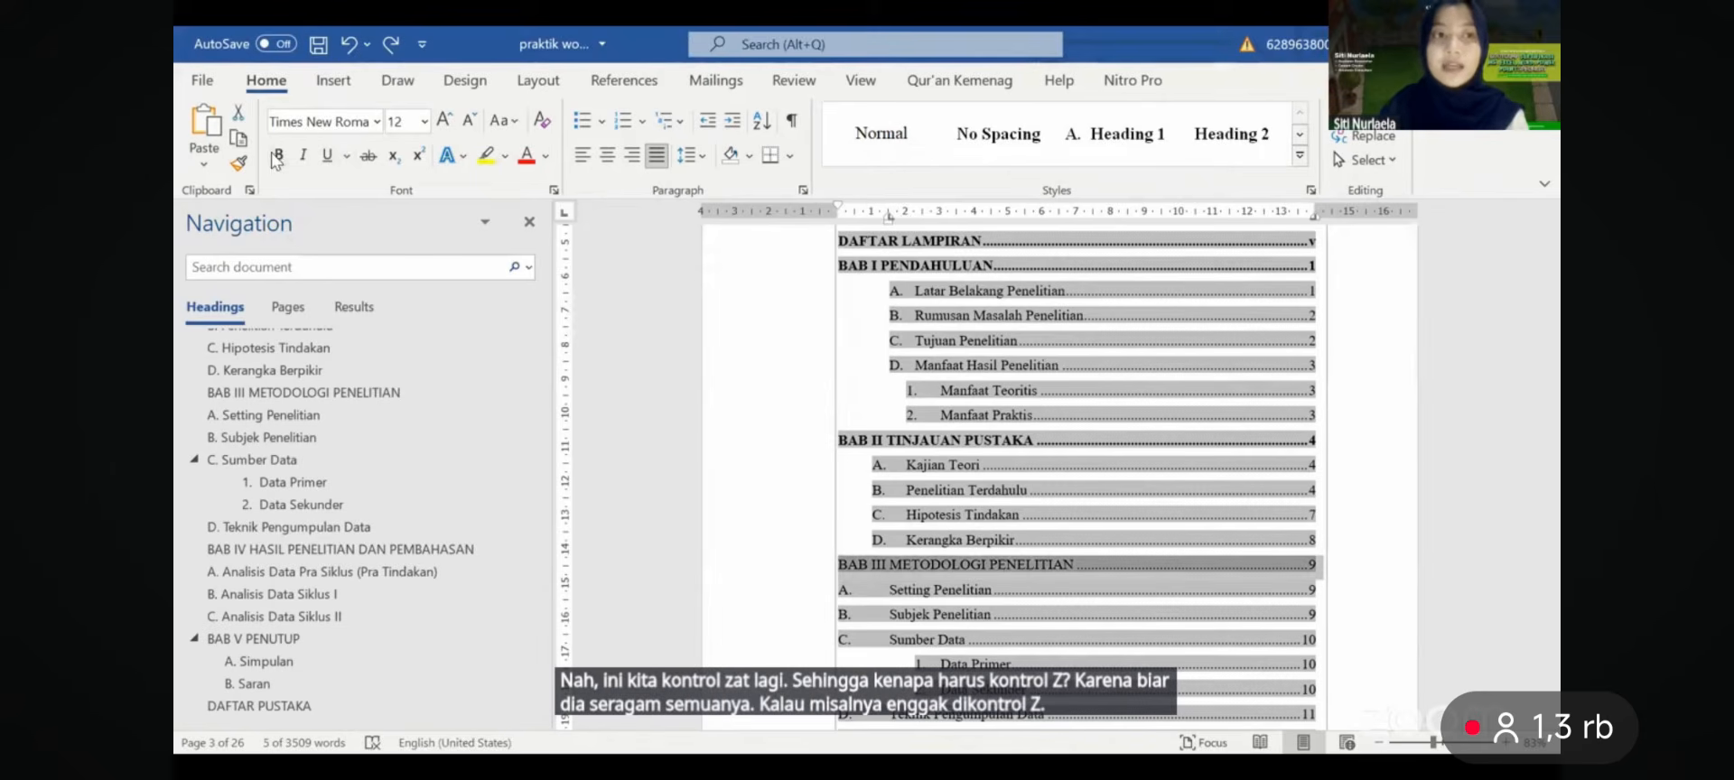
click(278, 155)
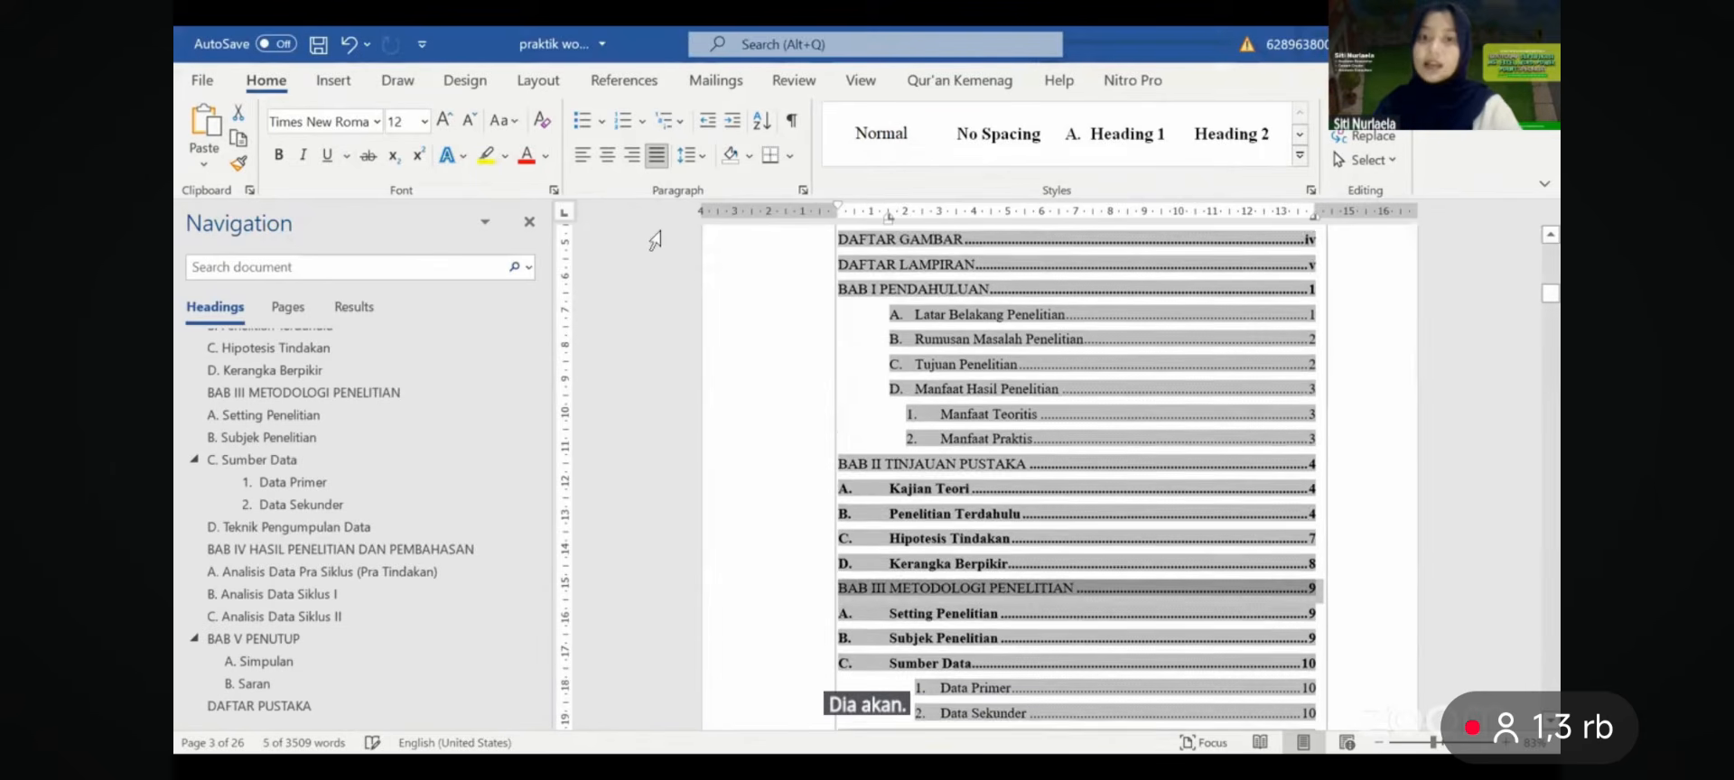
key(ctrl+z)
key(ctrl+z)
key(ctrl+z)
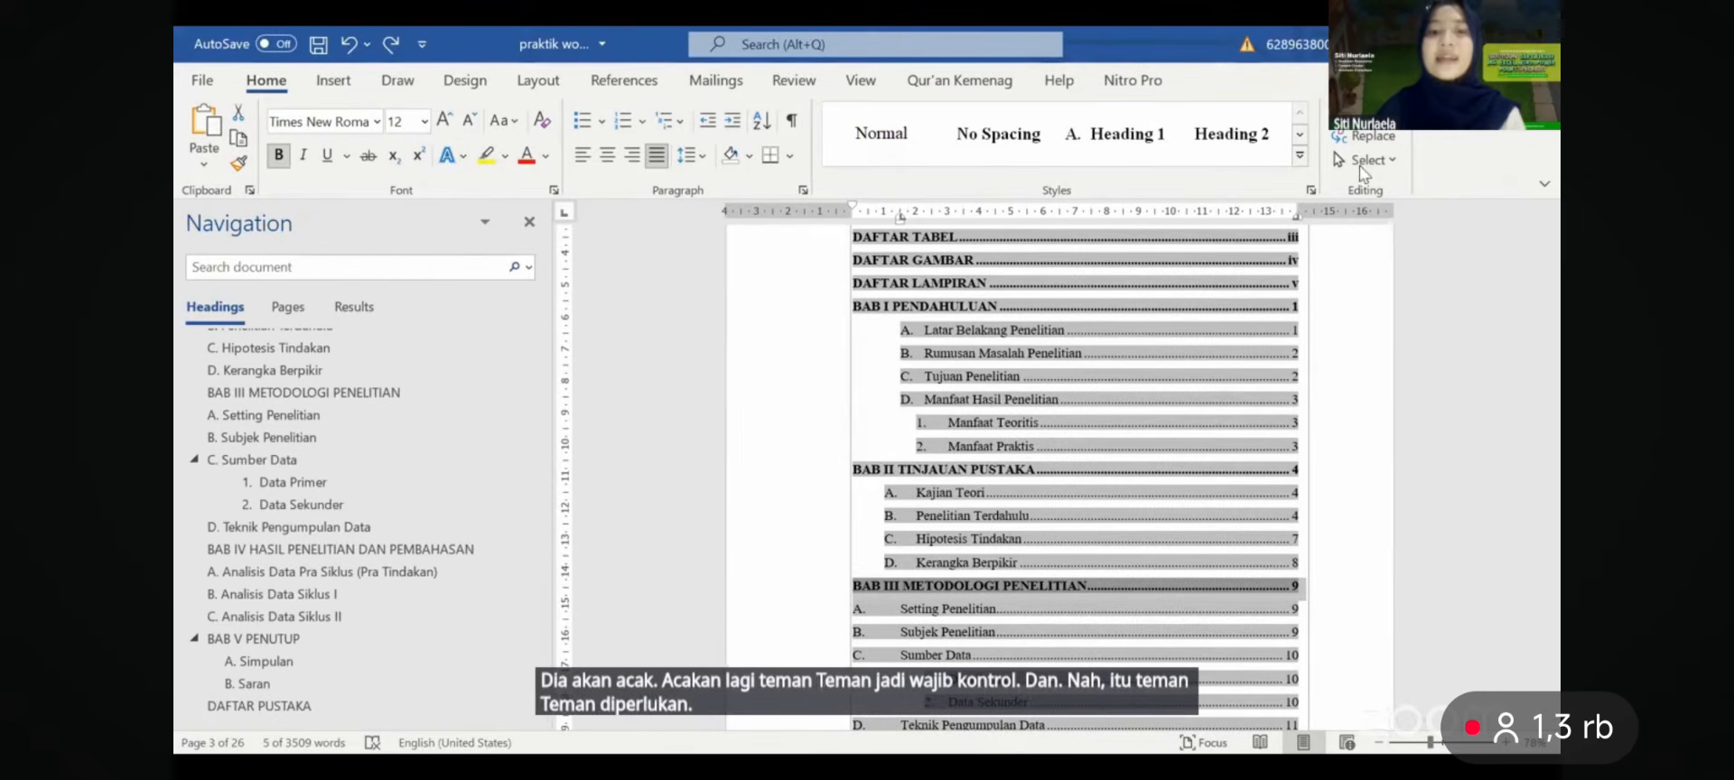
- Delete the blank line above DAFTAR TABEL so the heading starts its page
scroll(1443, 346, down, 10)
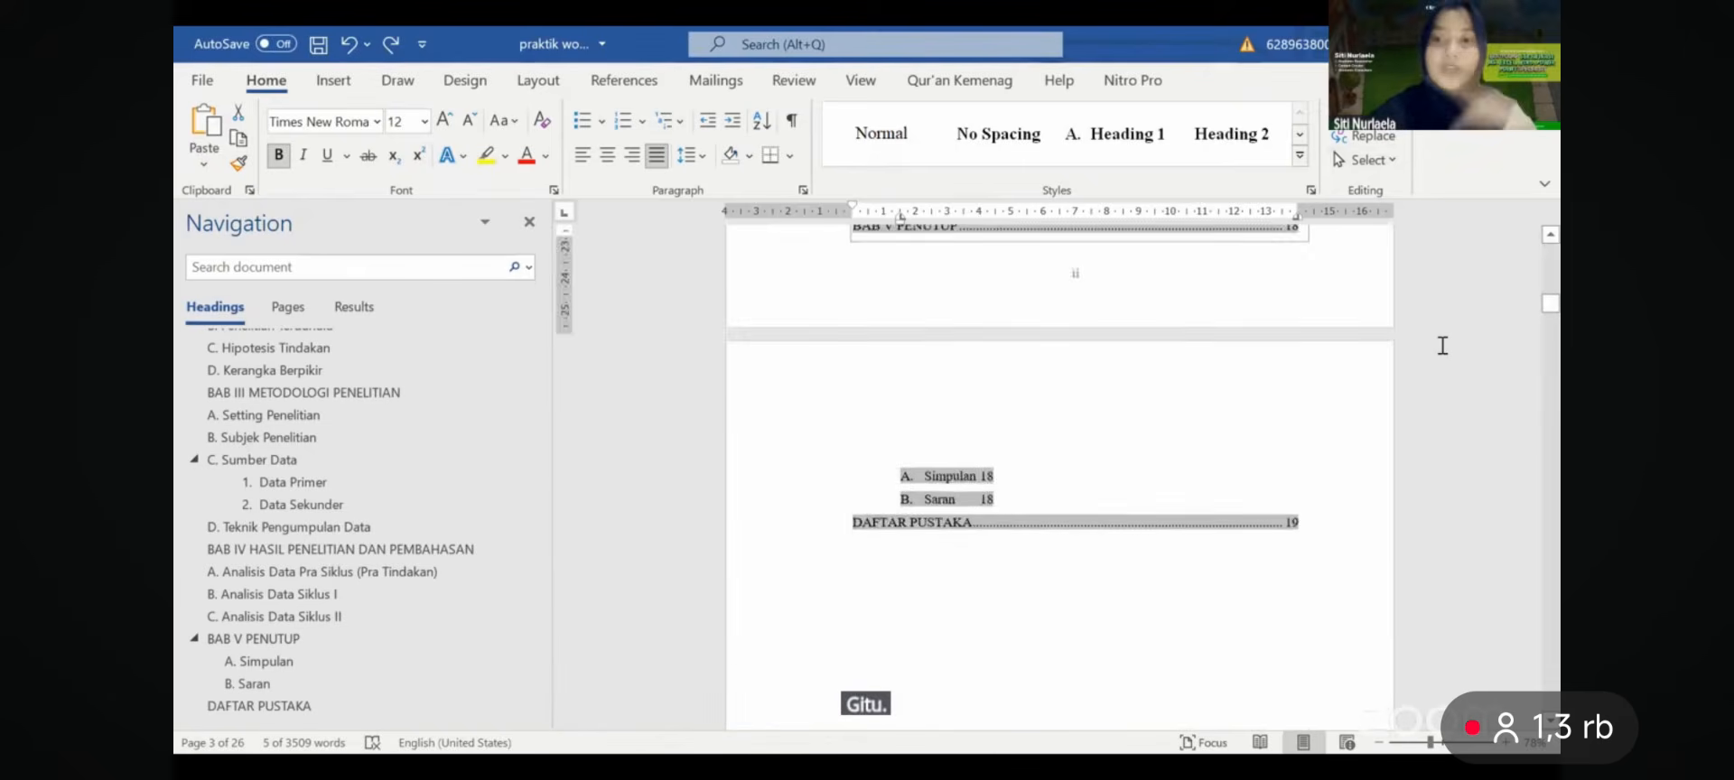
scroll(1454, 363, down, 4)
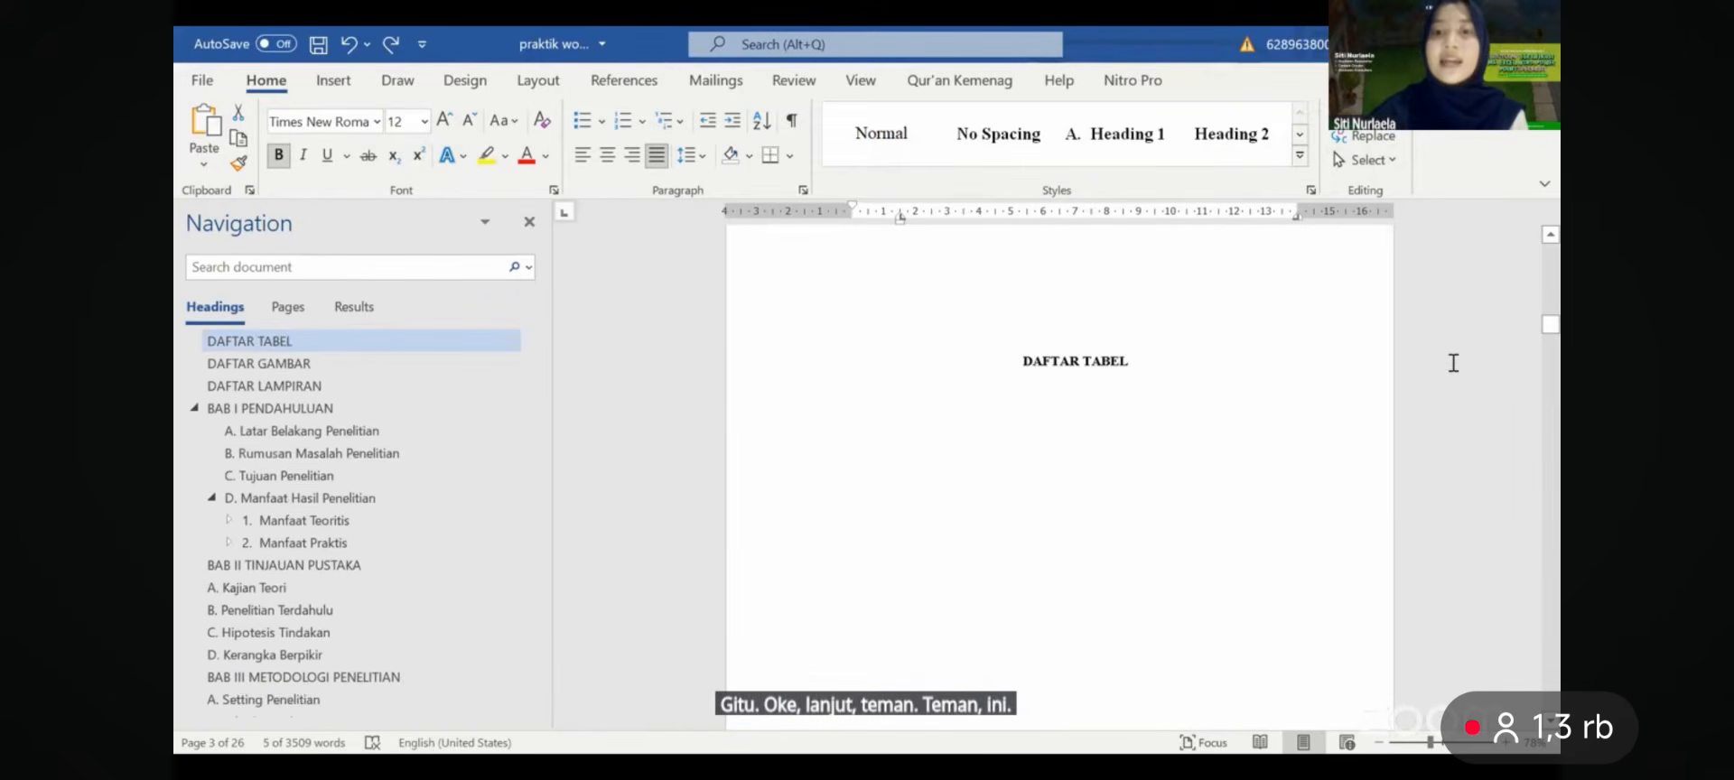
key(Delete)
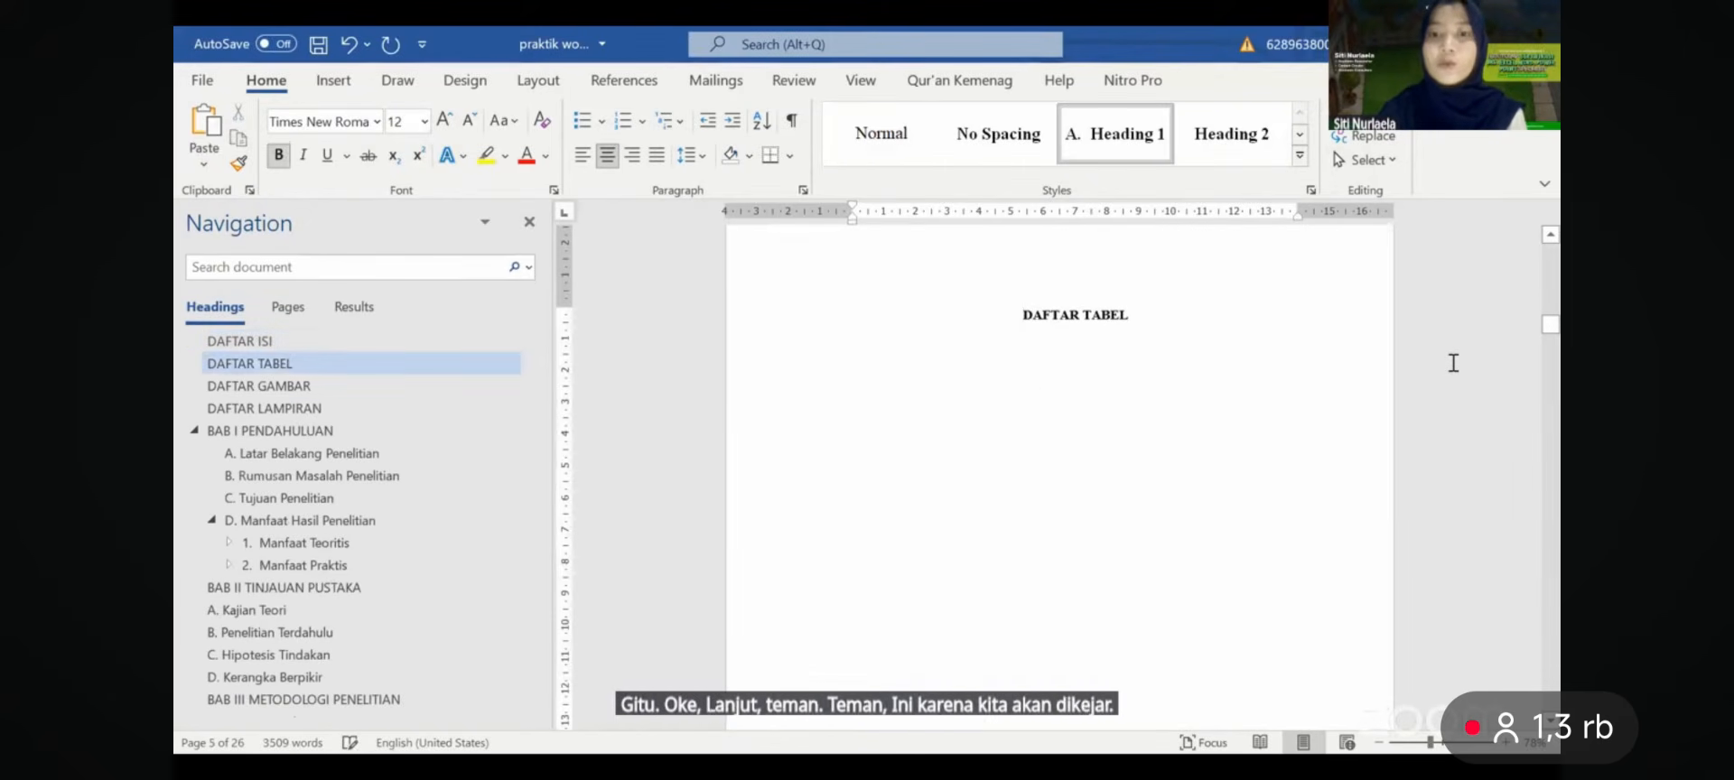
click(1019, 376)
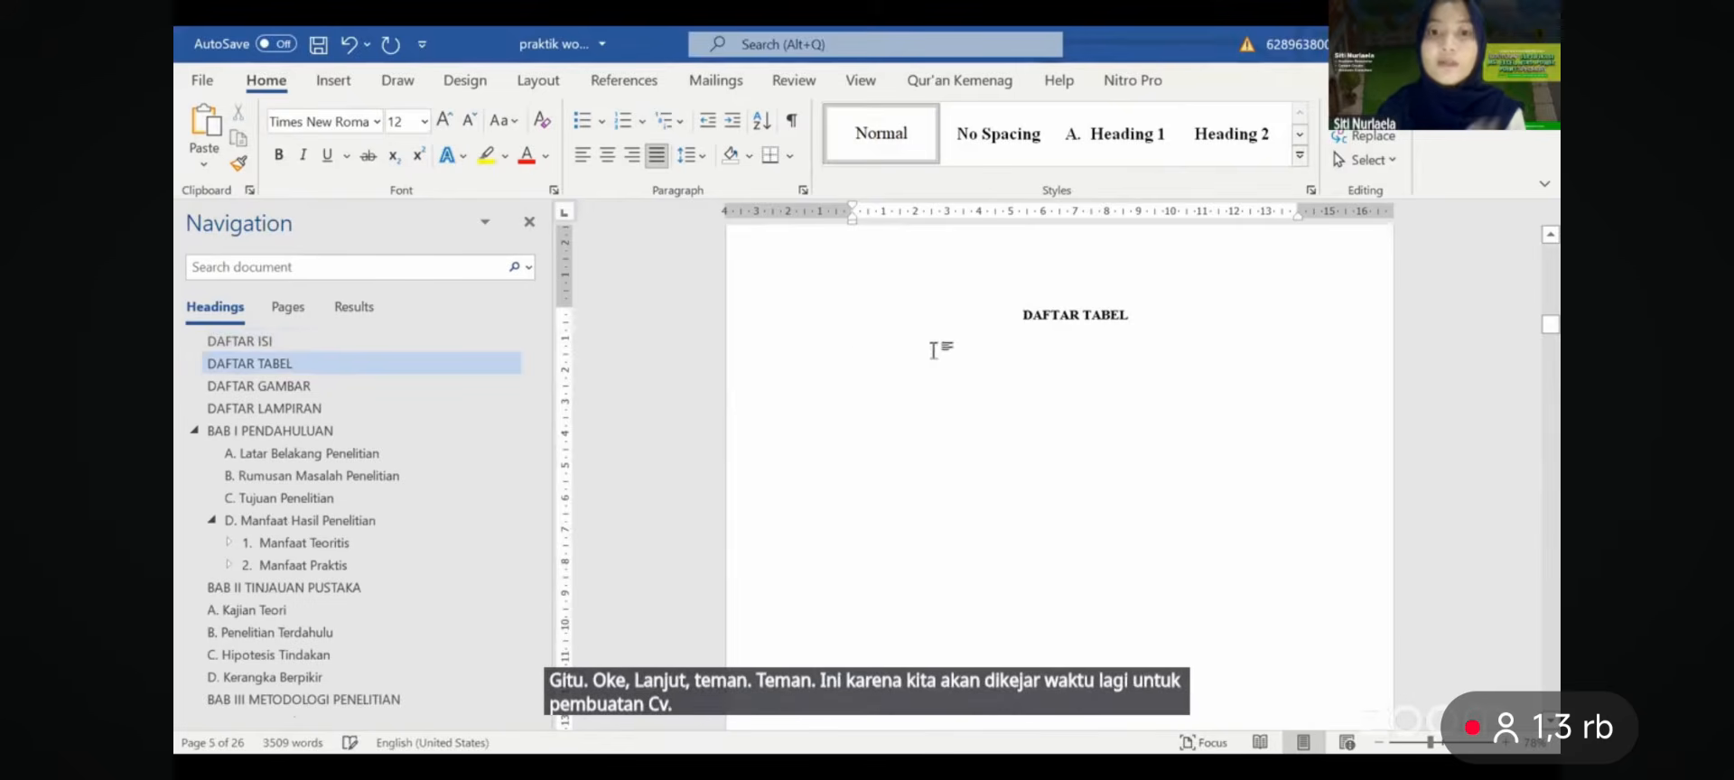
- Insert a table of figures with the Tabel 1. label, then delete its no-entries message
click(654, 87)
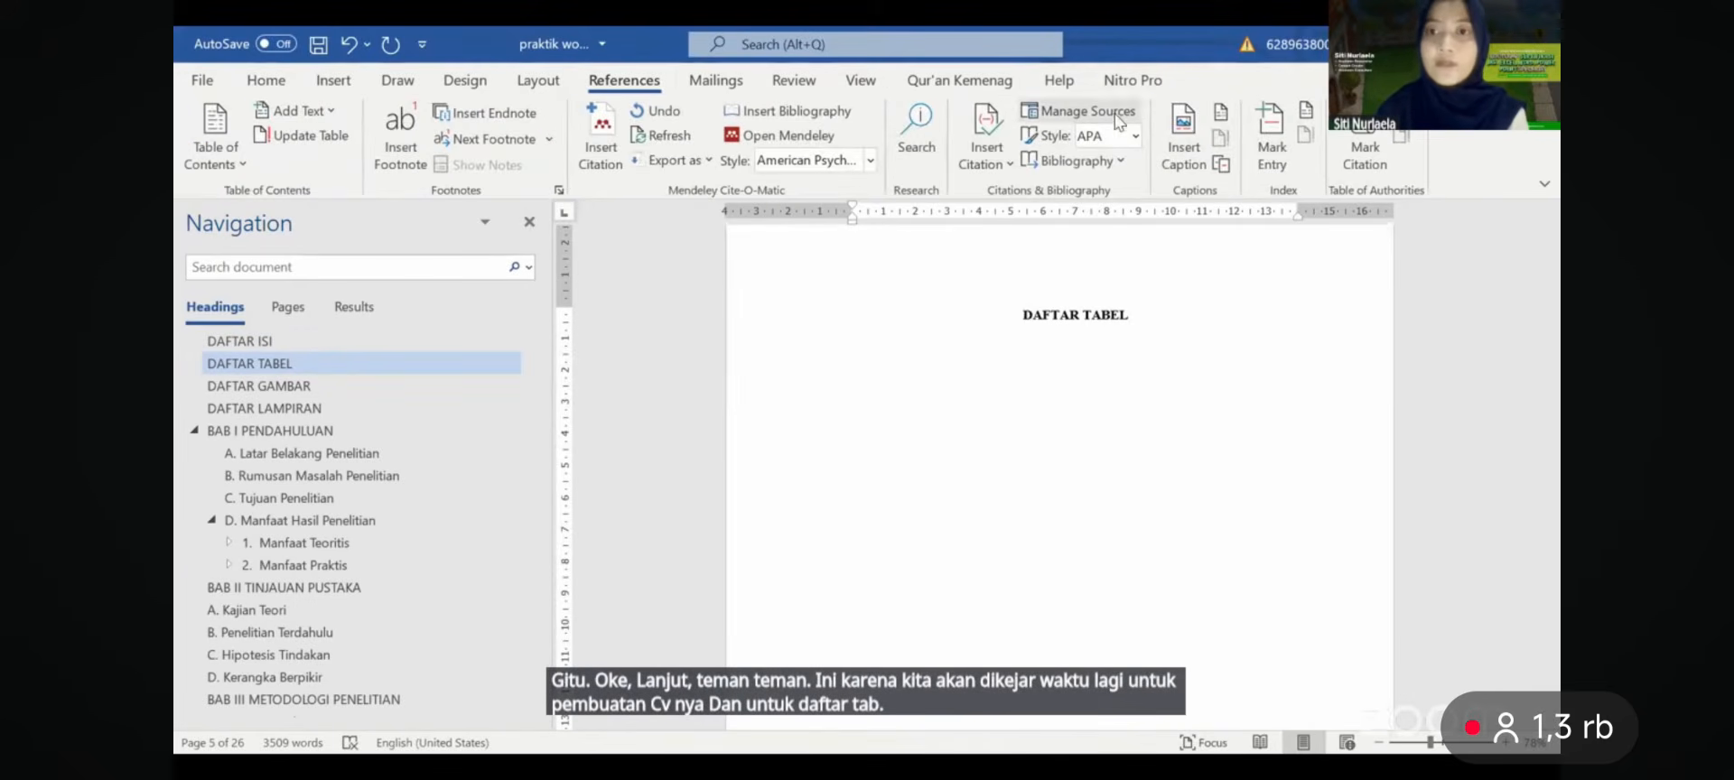
click(1219, 115)
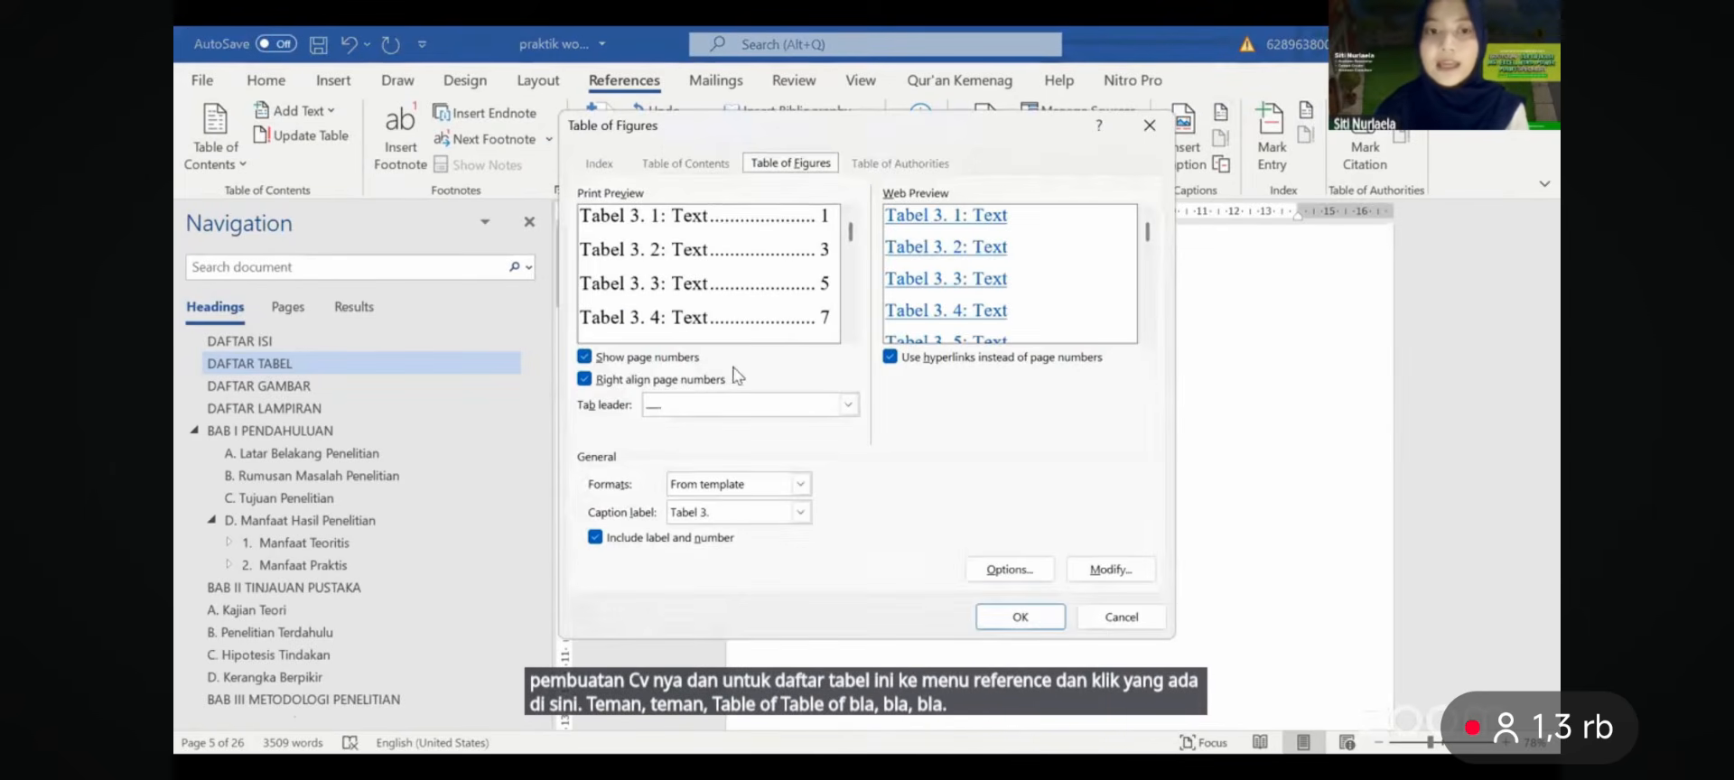
click(1171, 130)
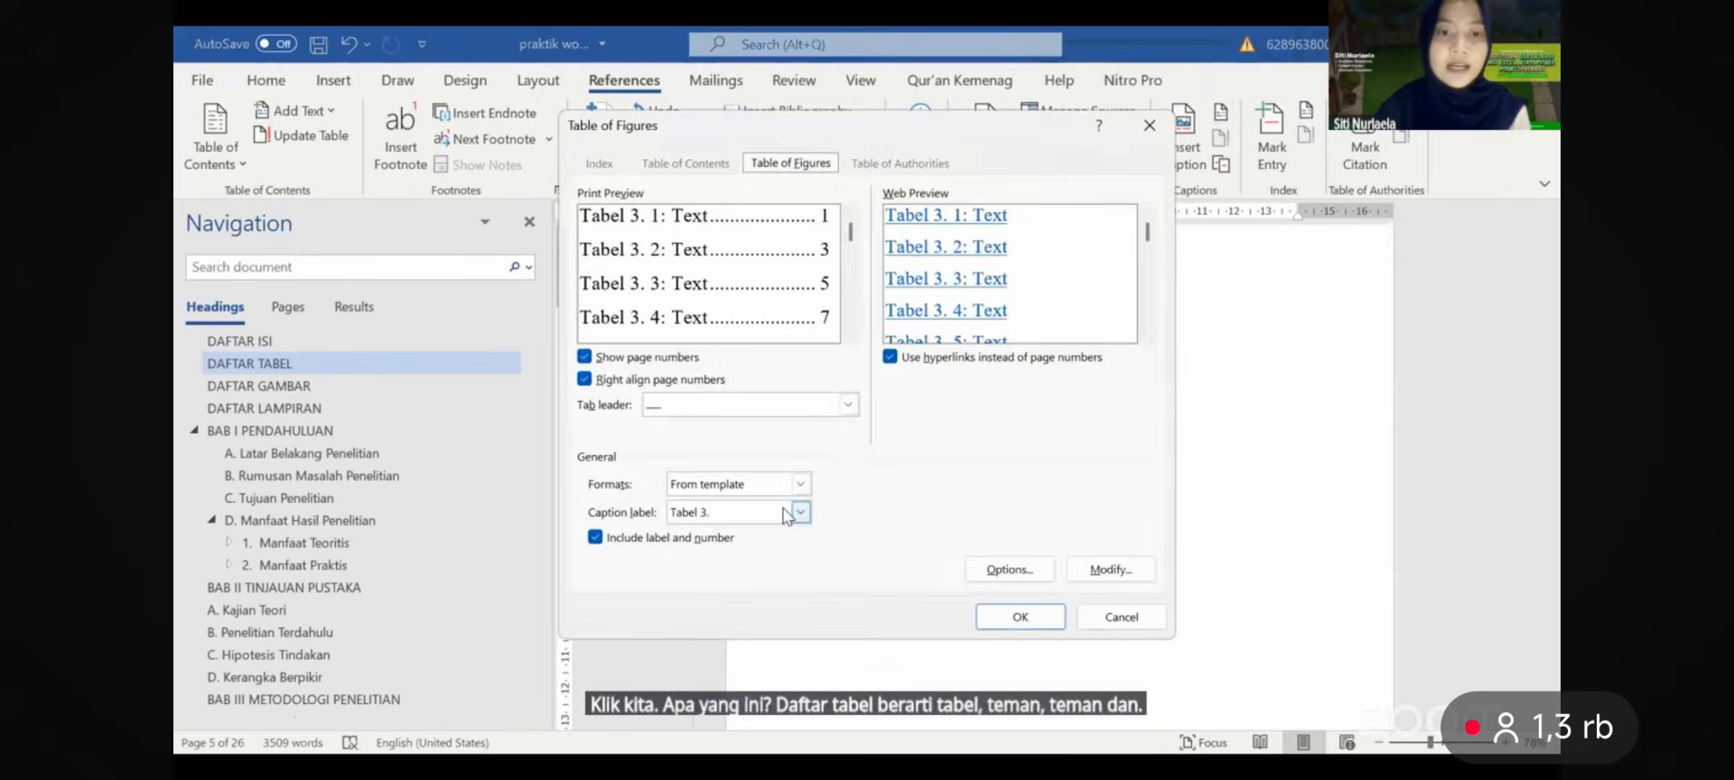
click(784, 514)
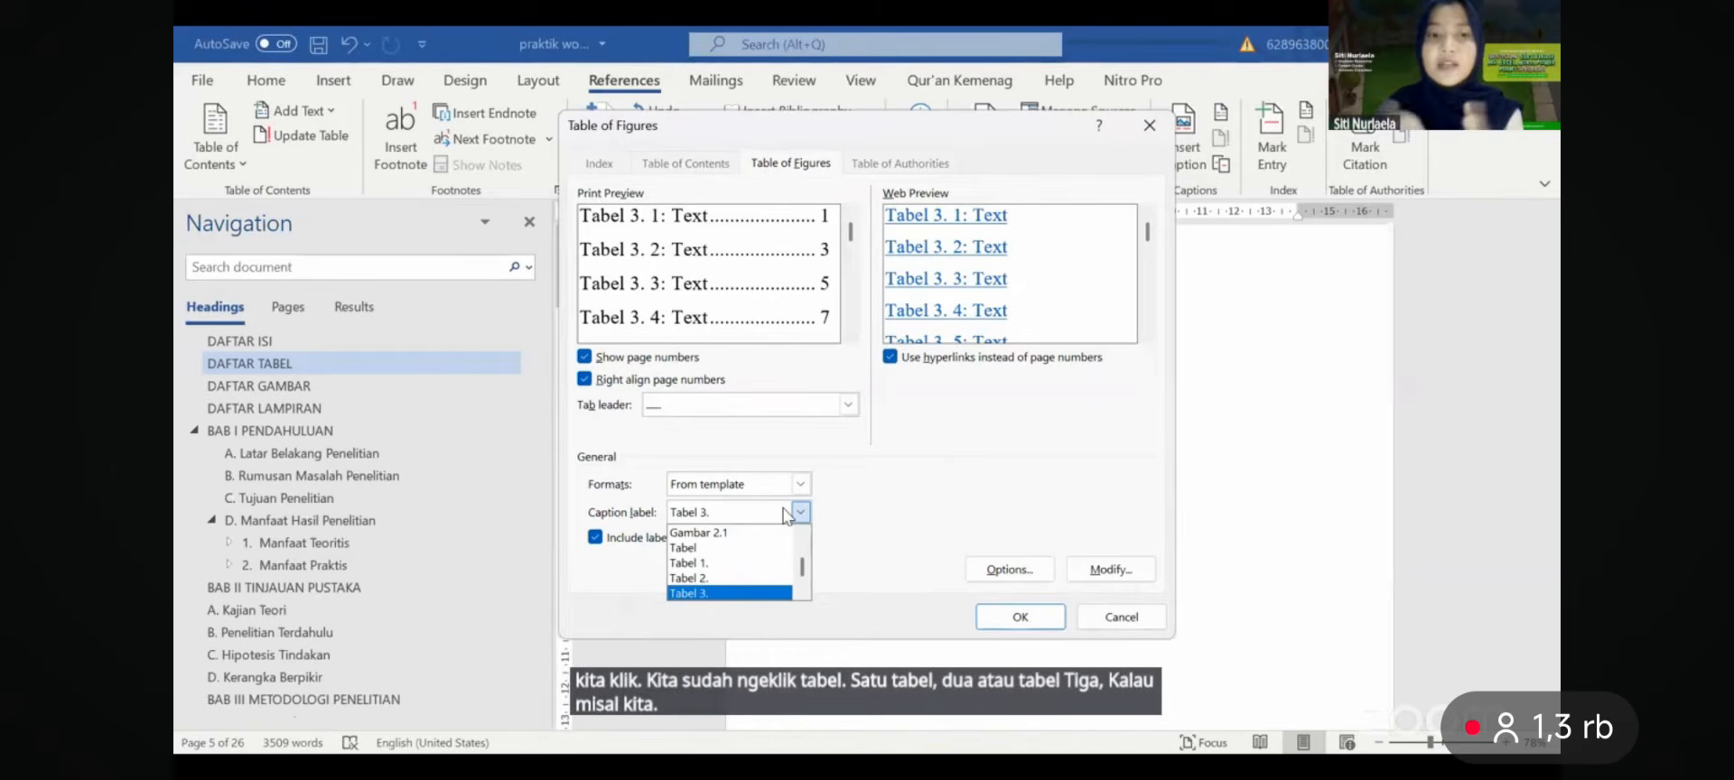
click(760, 563)
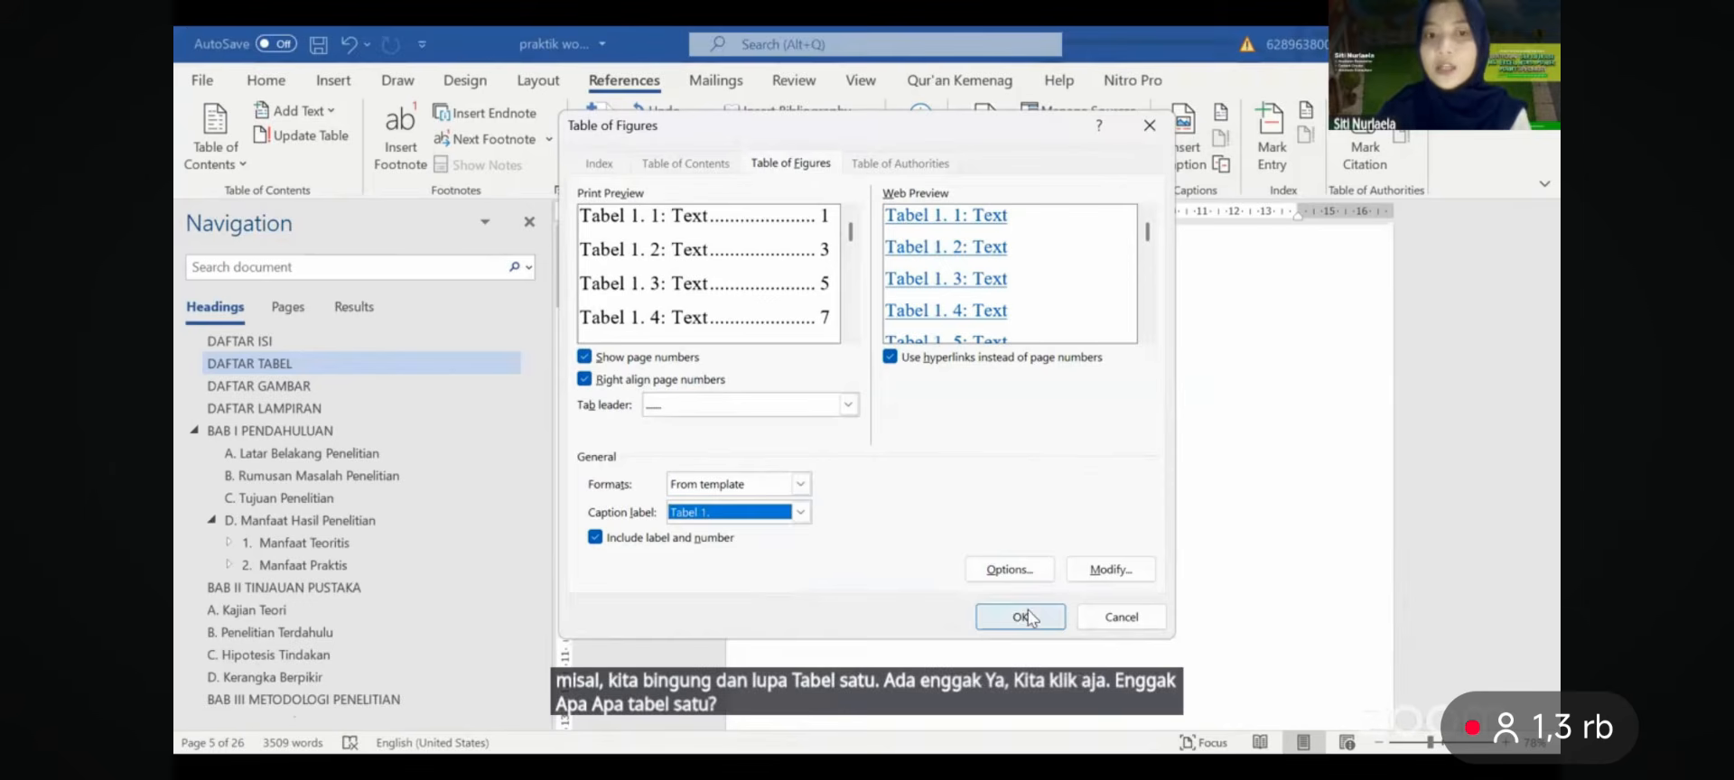
click(1021, 617)
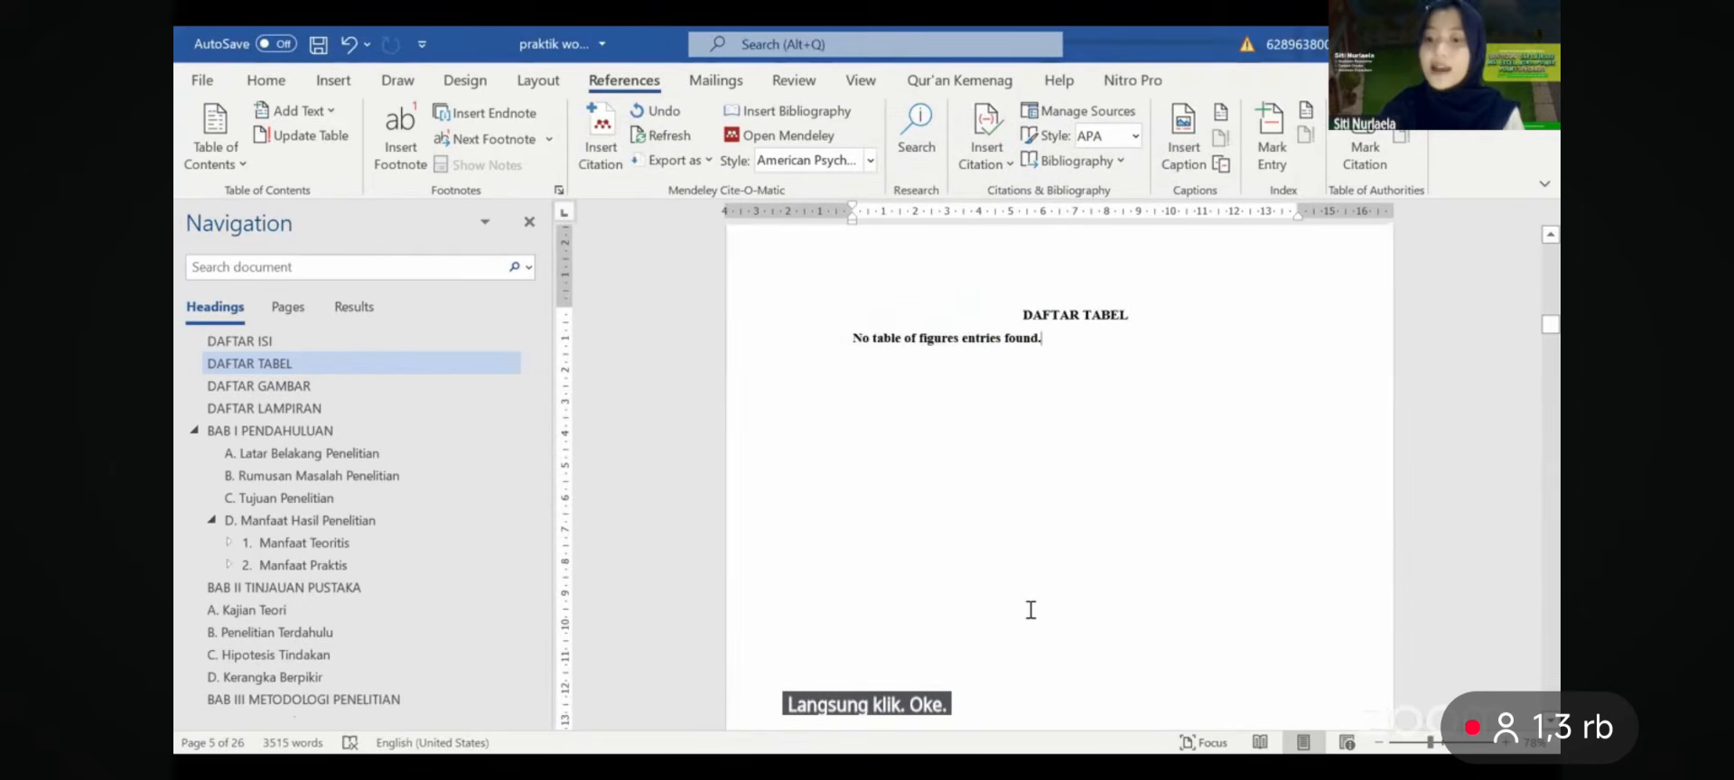
key(shift+Home)
key(BackSpace)
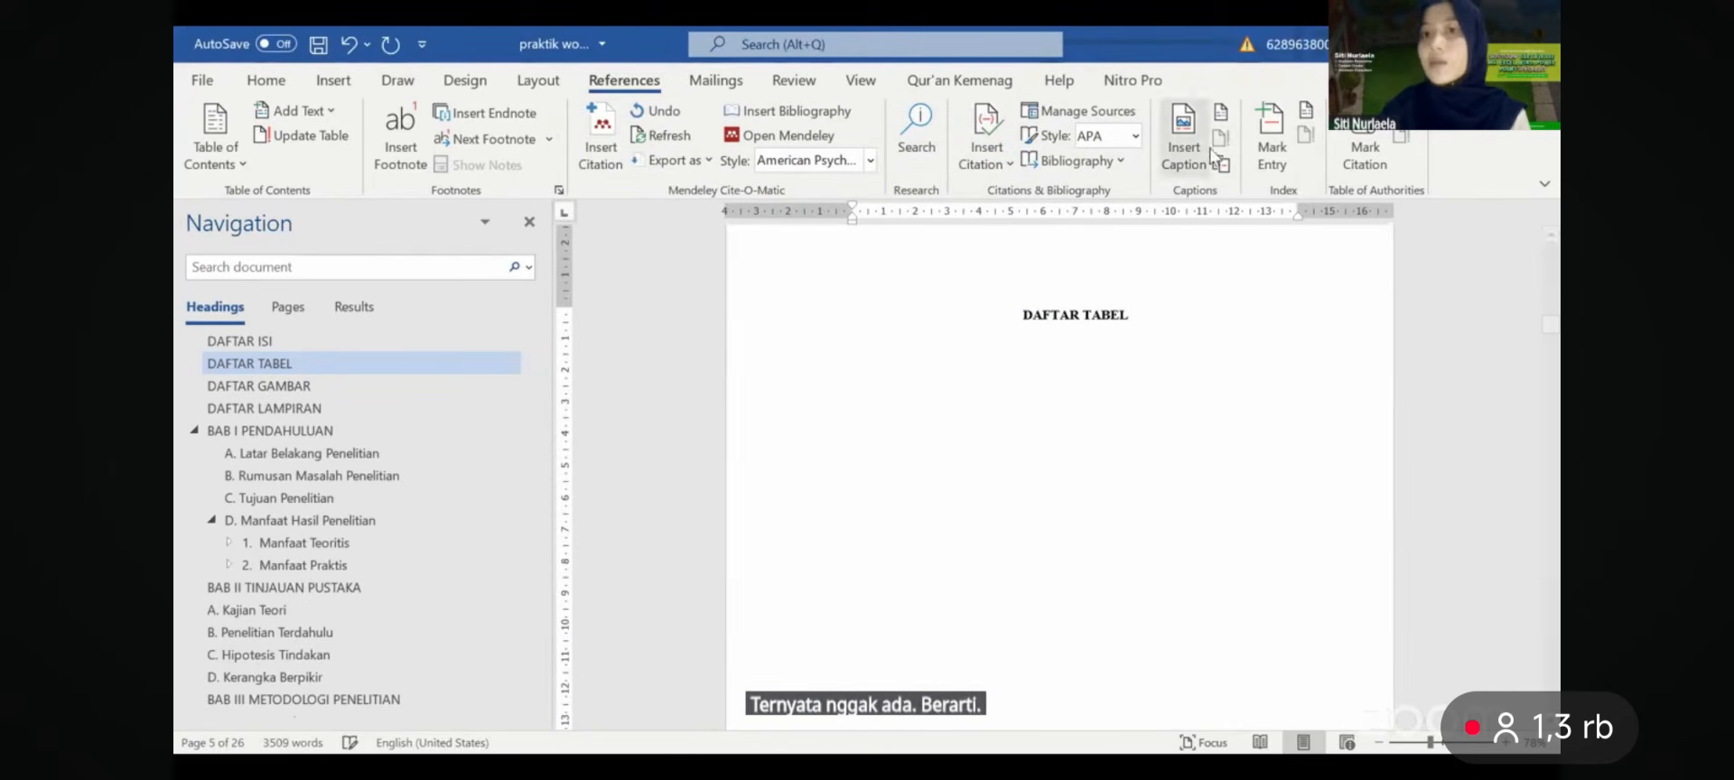
- Rebuild the list with Tabel 2., then Tabel 3. labels, listing Tabel 3.1 on page 9
click(1223, 110)
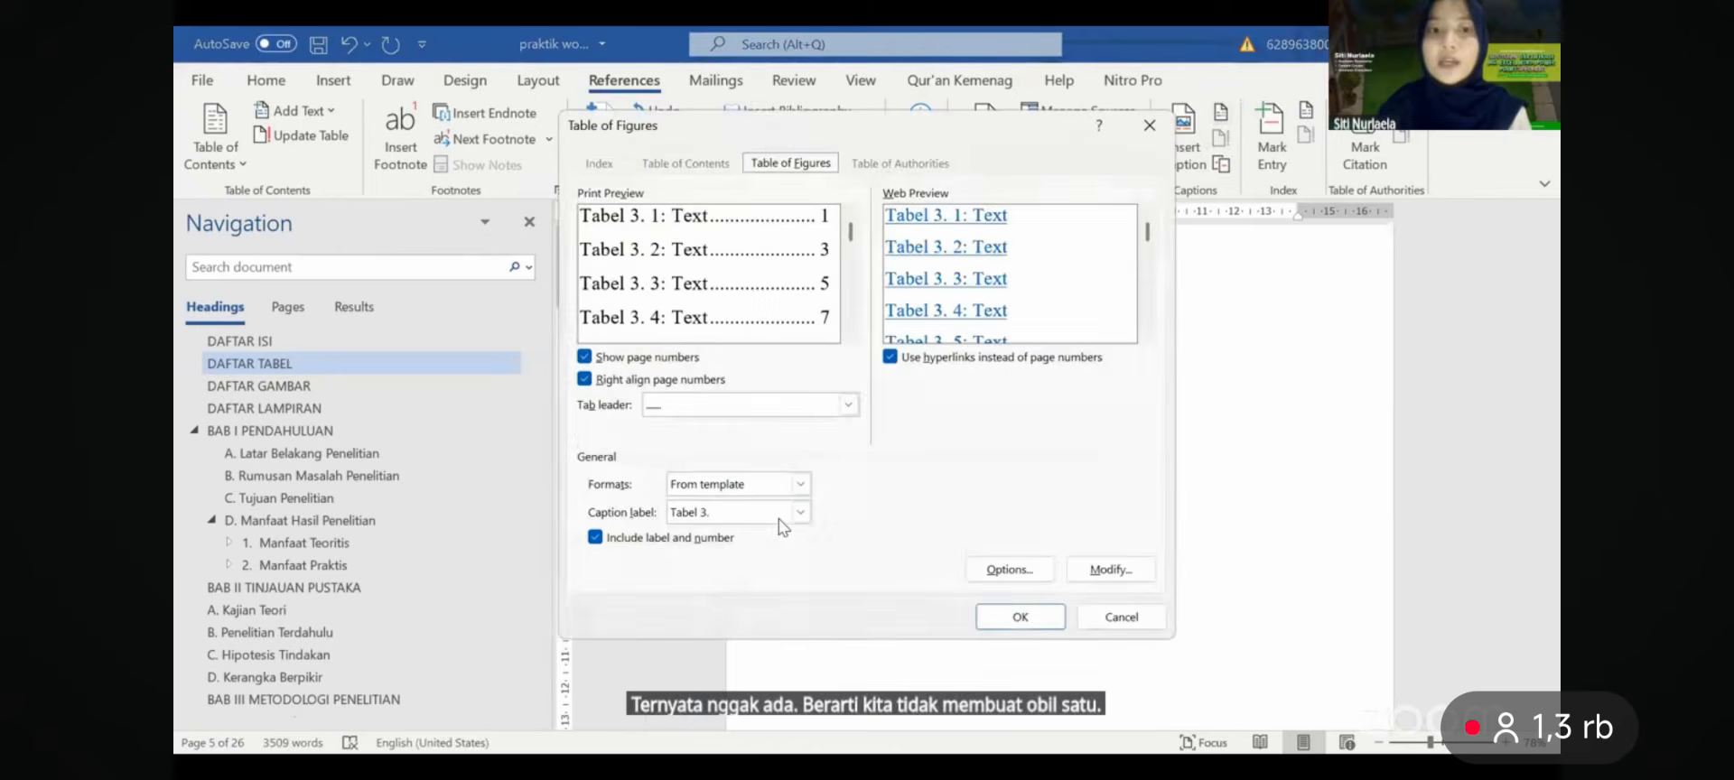
click(800, 512)
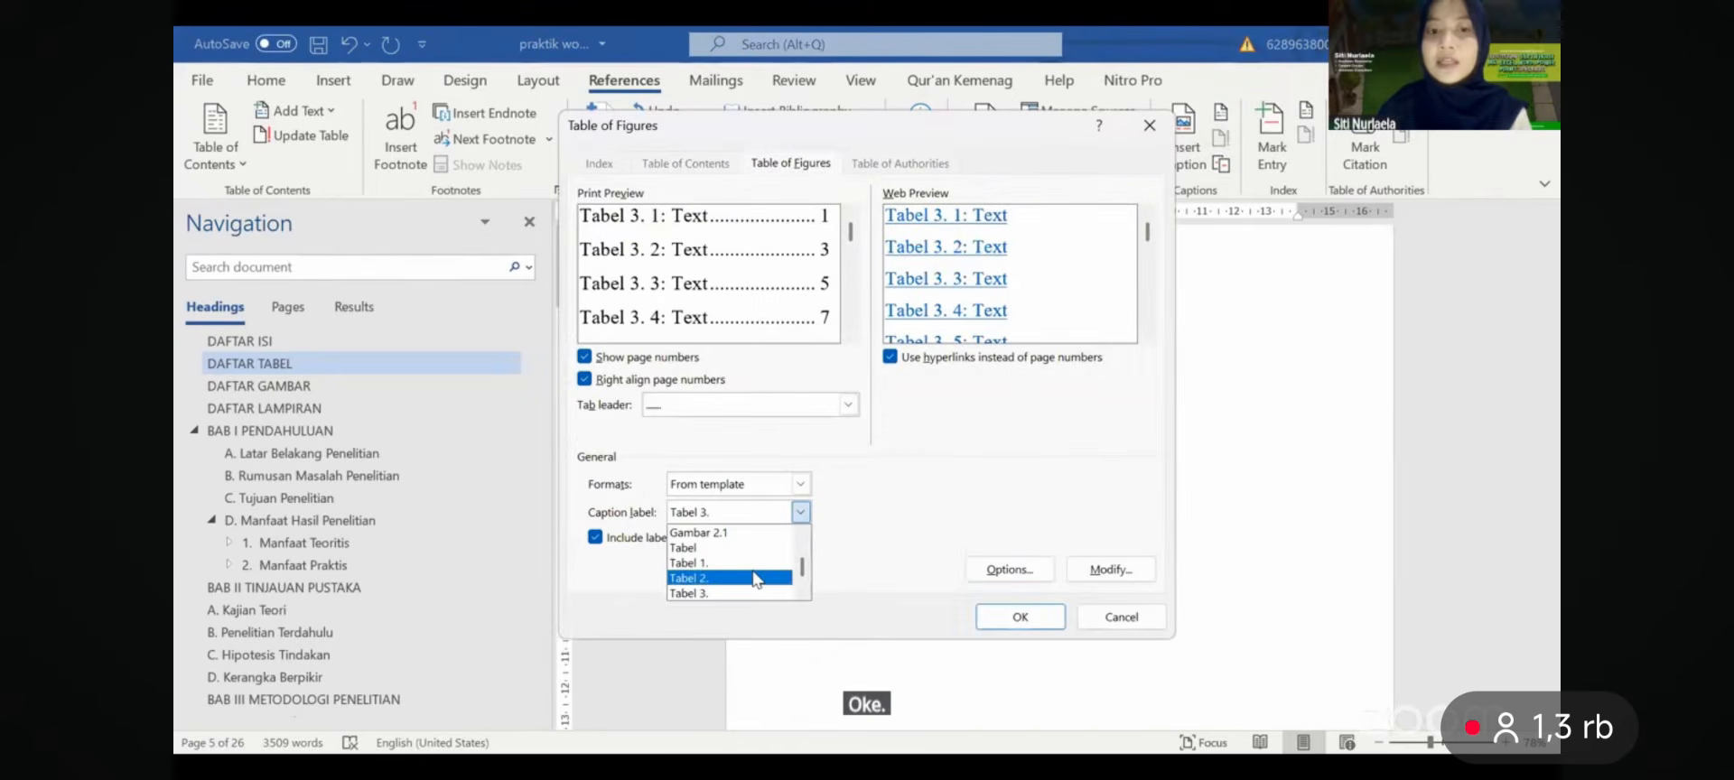
click(757, 578)
click(1045, 619)
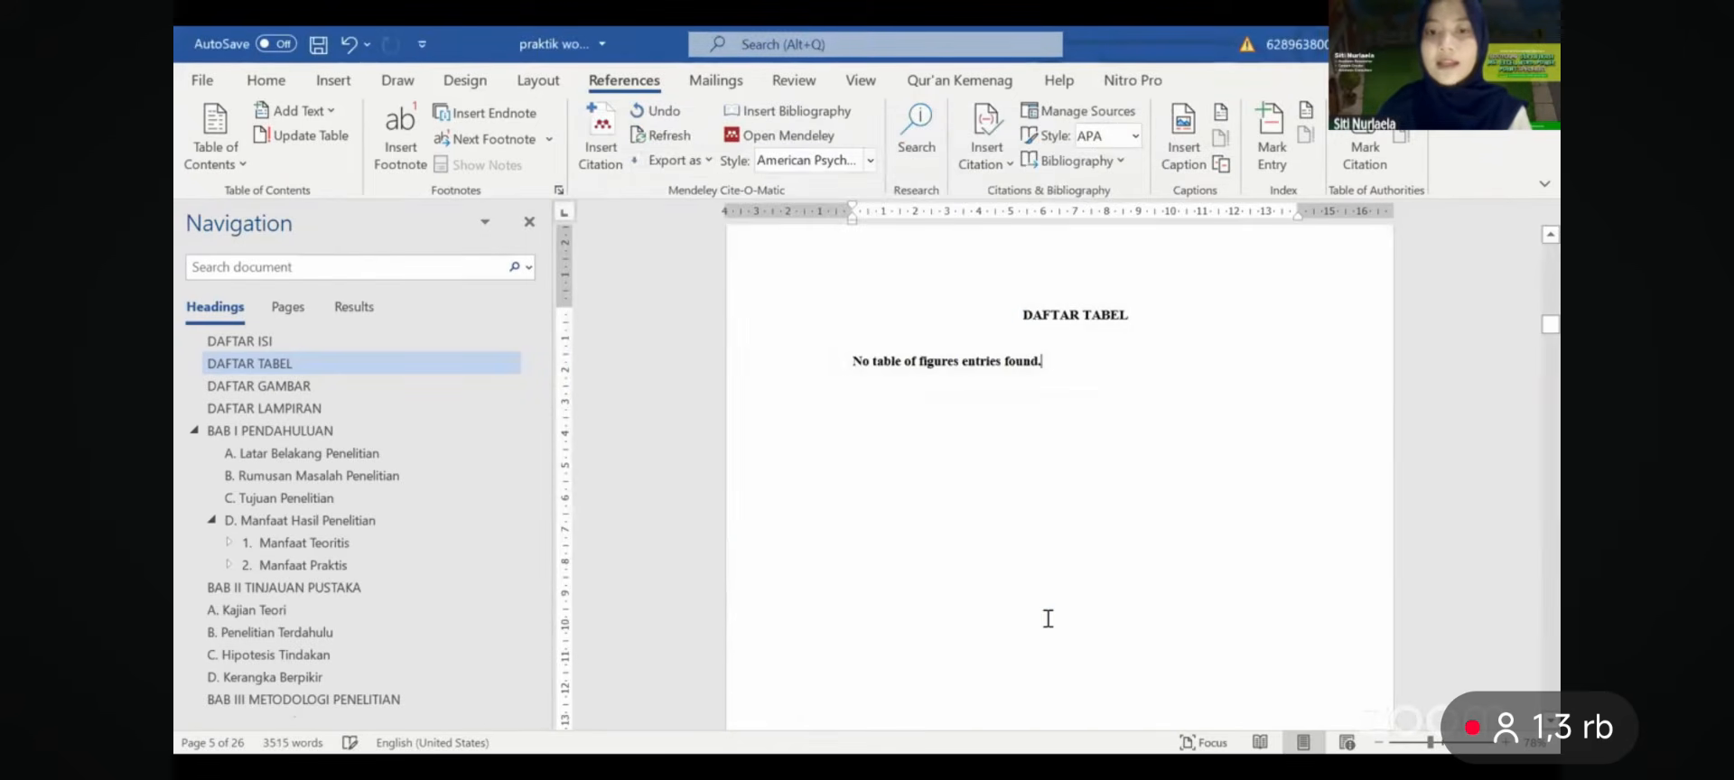
key(Delete)
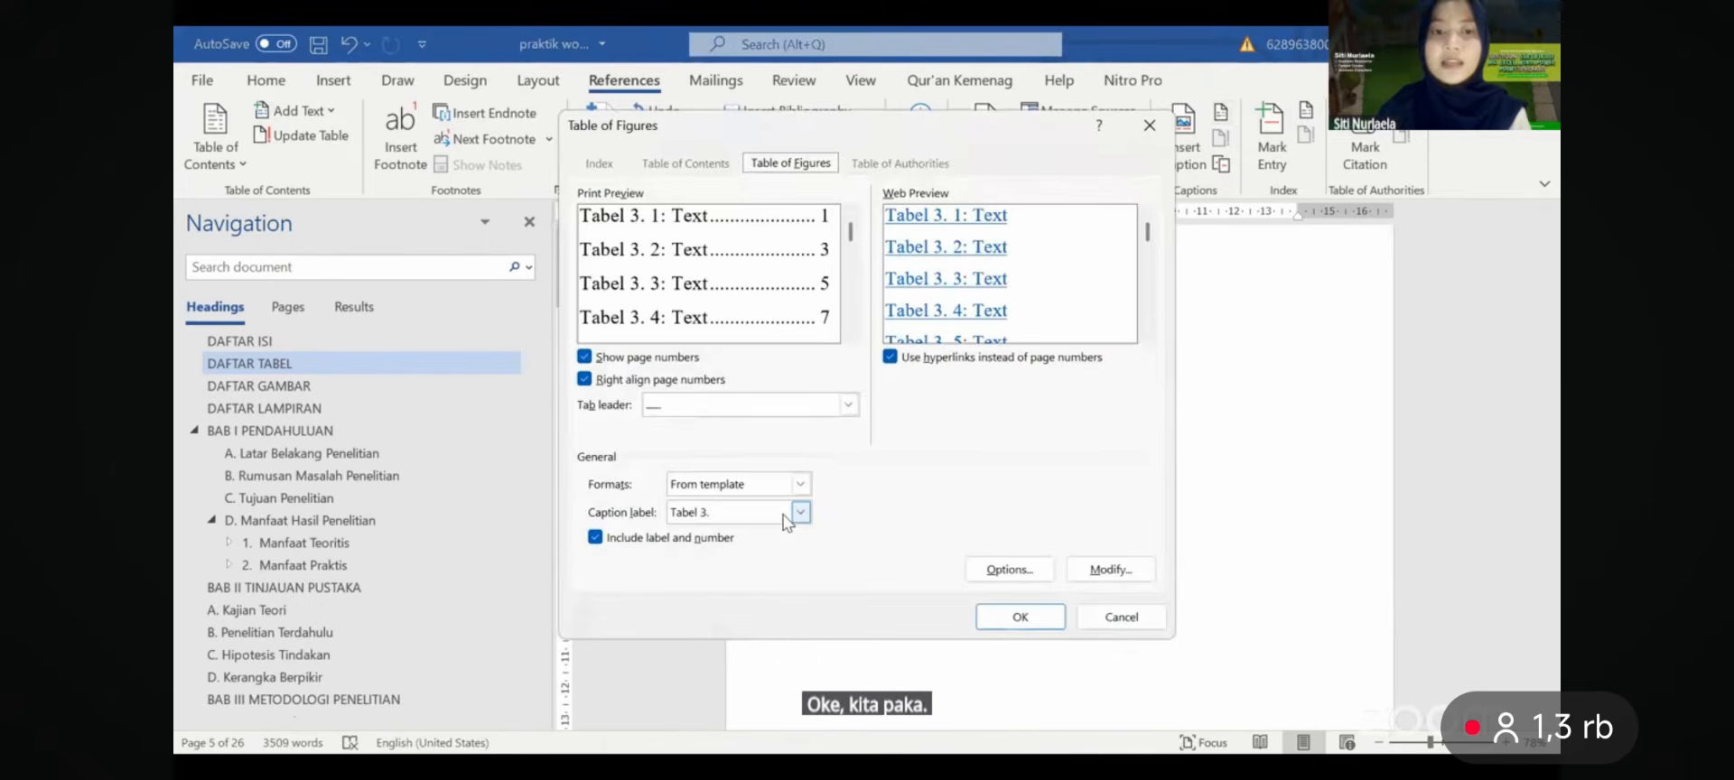
click(1019, 609)
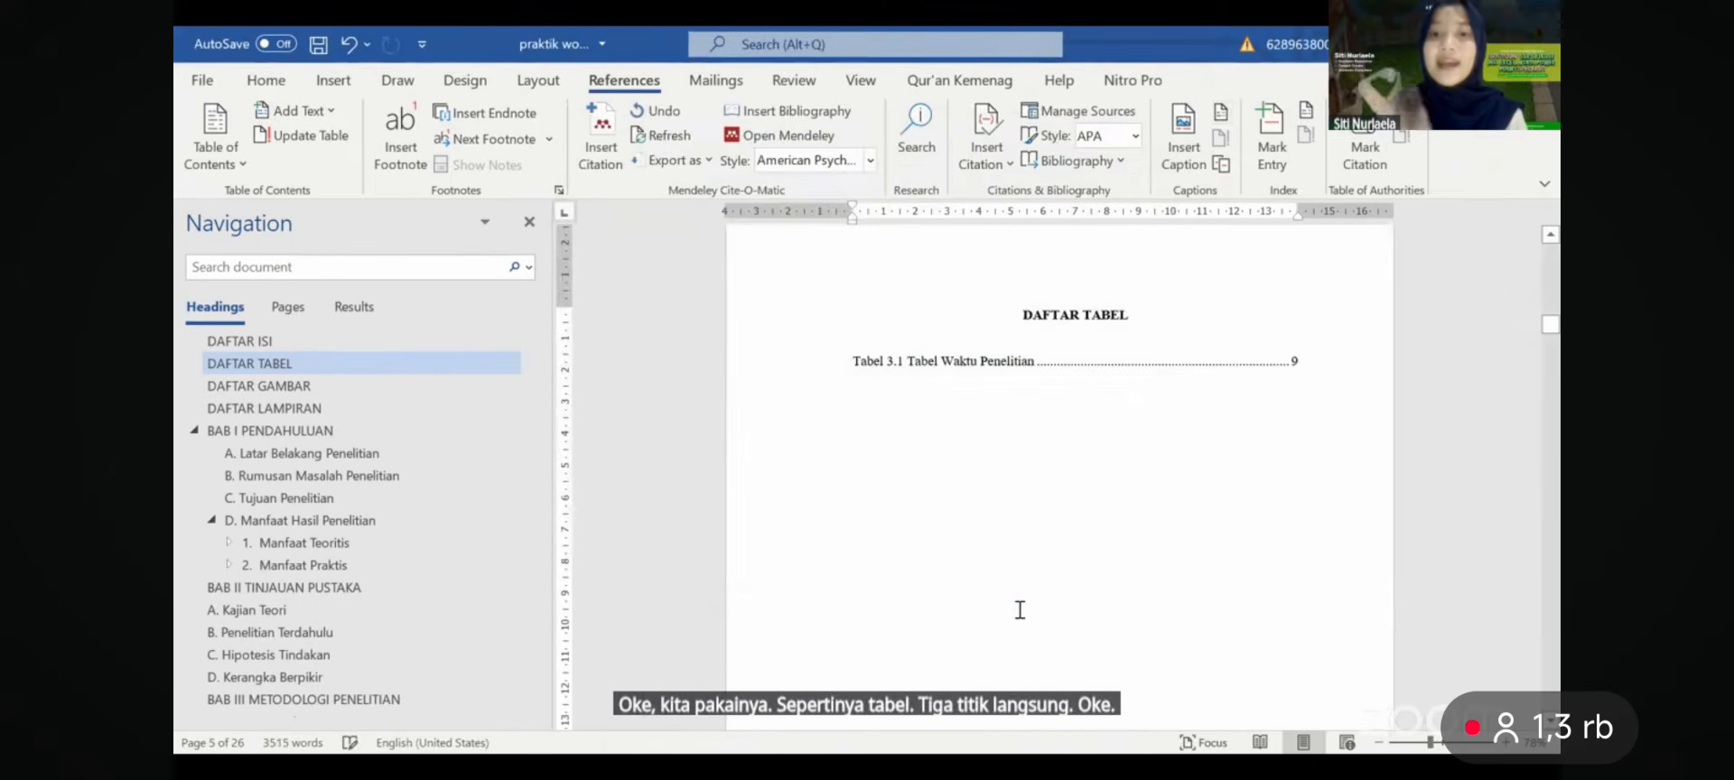
- Build the DAFTAR GAMBAR figure list with the Gambar 2. label, replacing the existing list
scroll(1020, 610, up, 5)
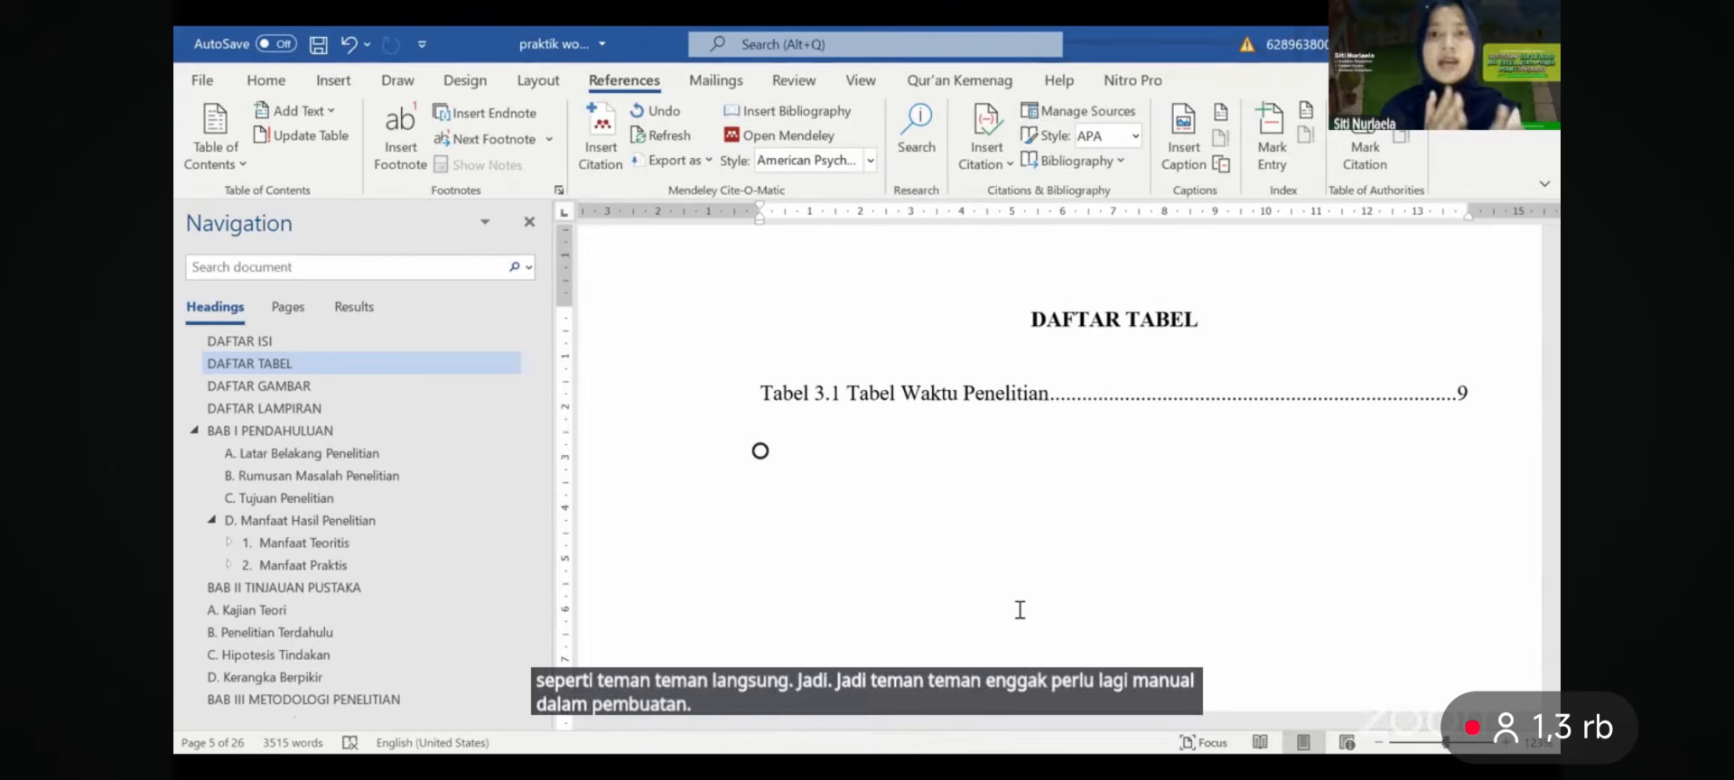
ctrl+scroll(1020, 610, down, 4)
scroll(1020, 610, down, 5)
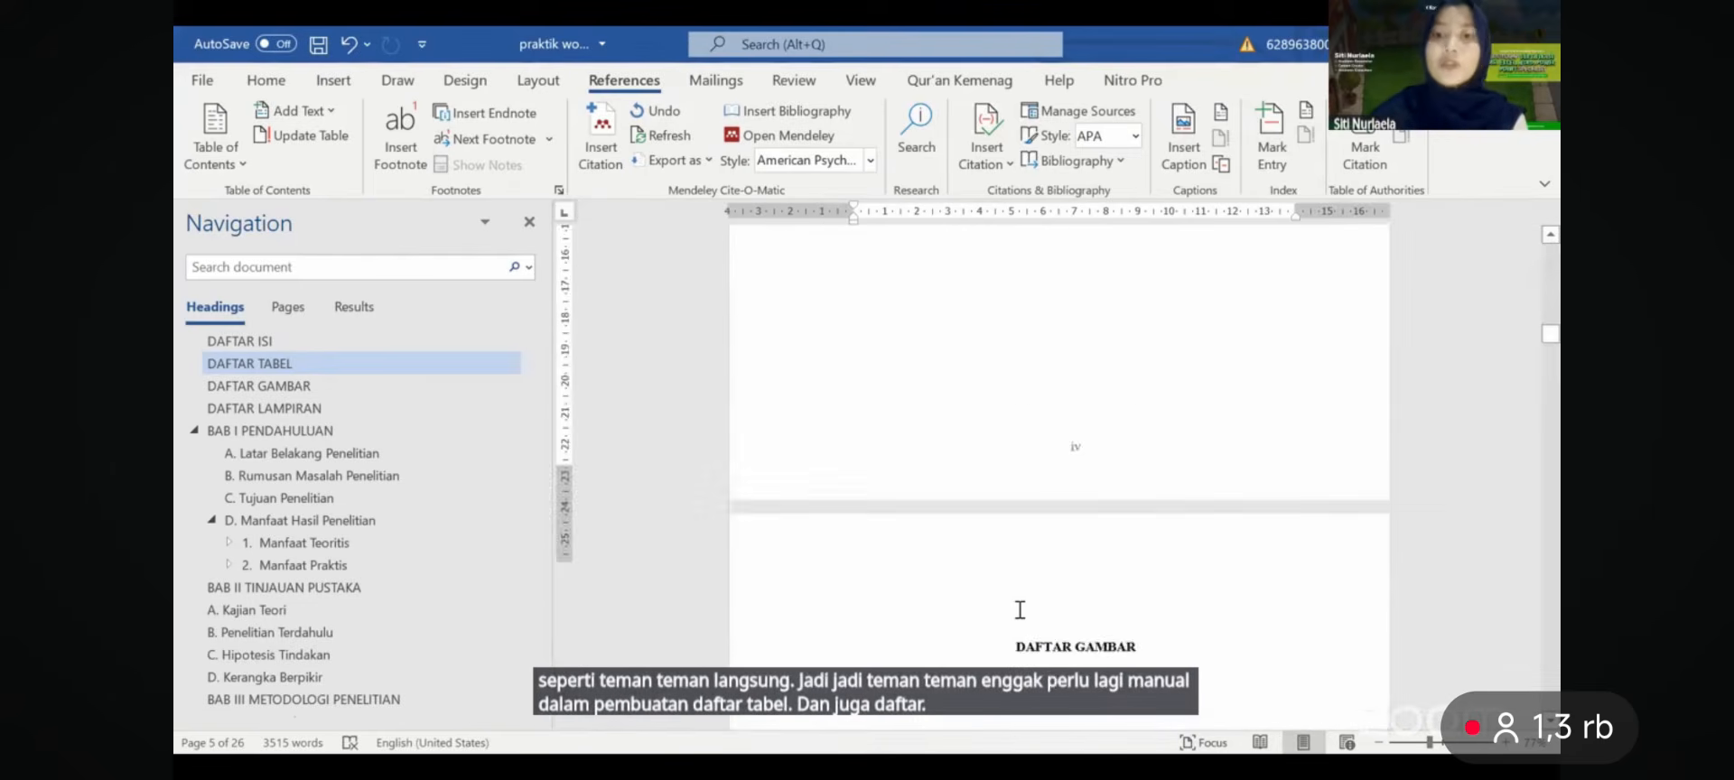
ctrl+scroll(1020, 610, up, 2)
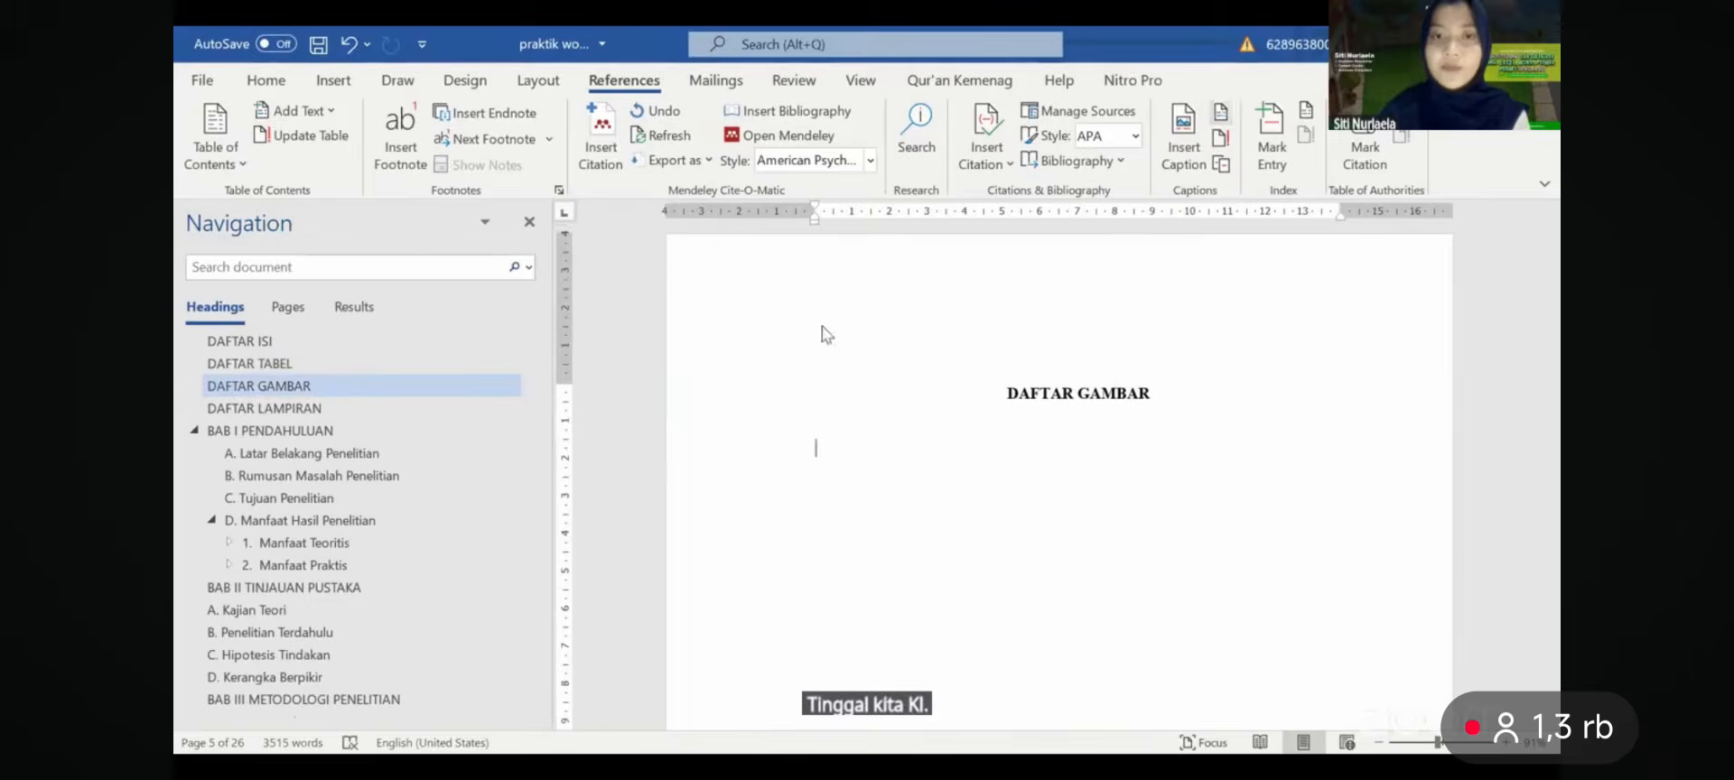
click(800, 518)
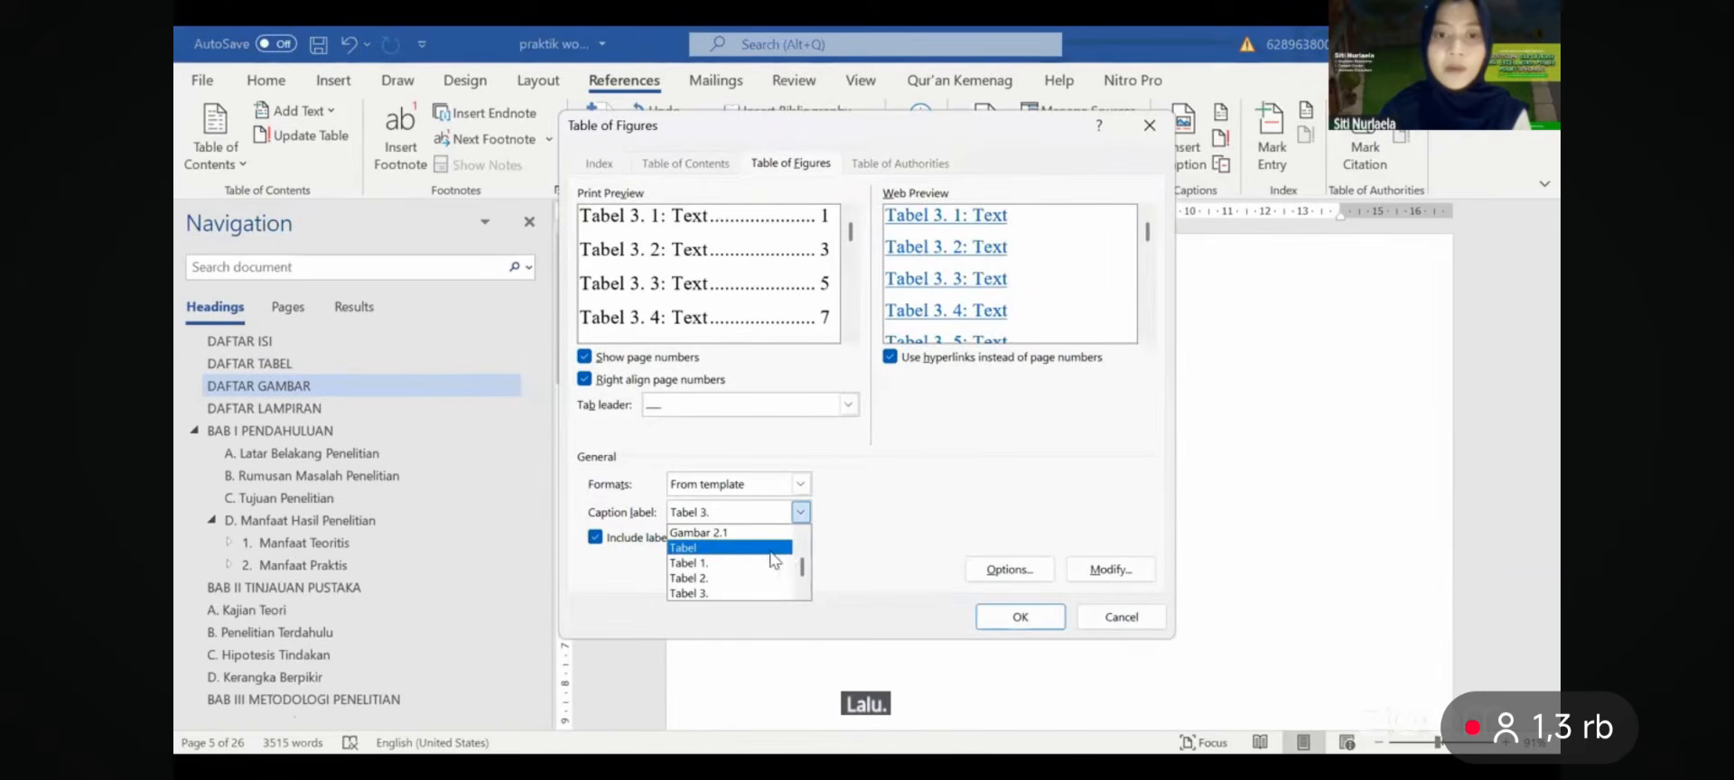
drag(803, 574, 803, 558)
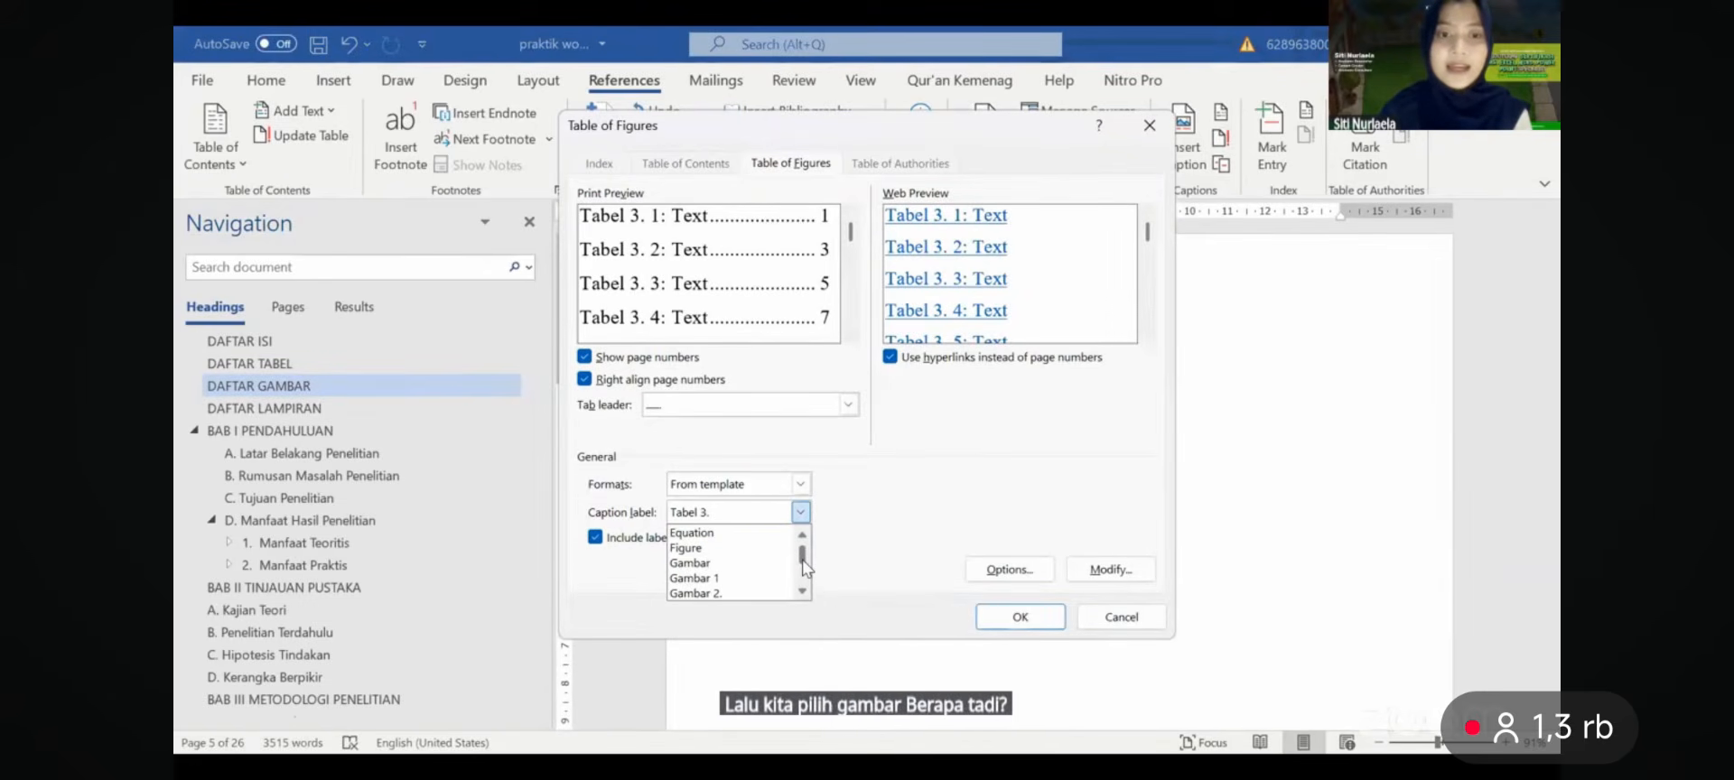
click(759, 594)
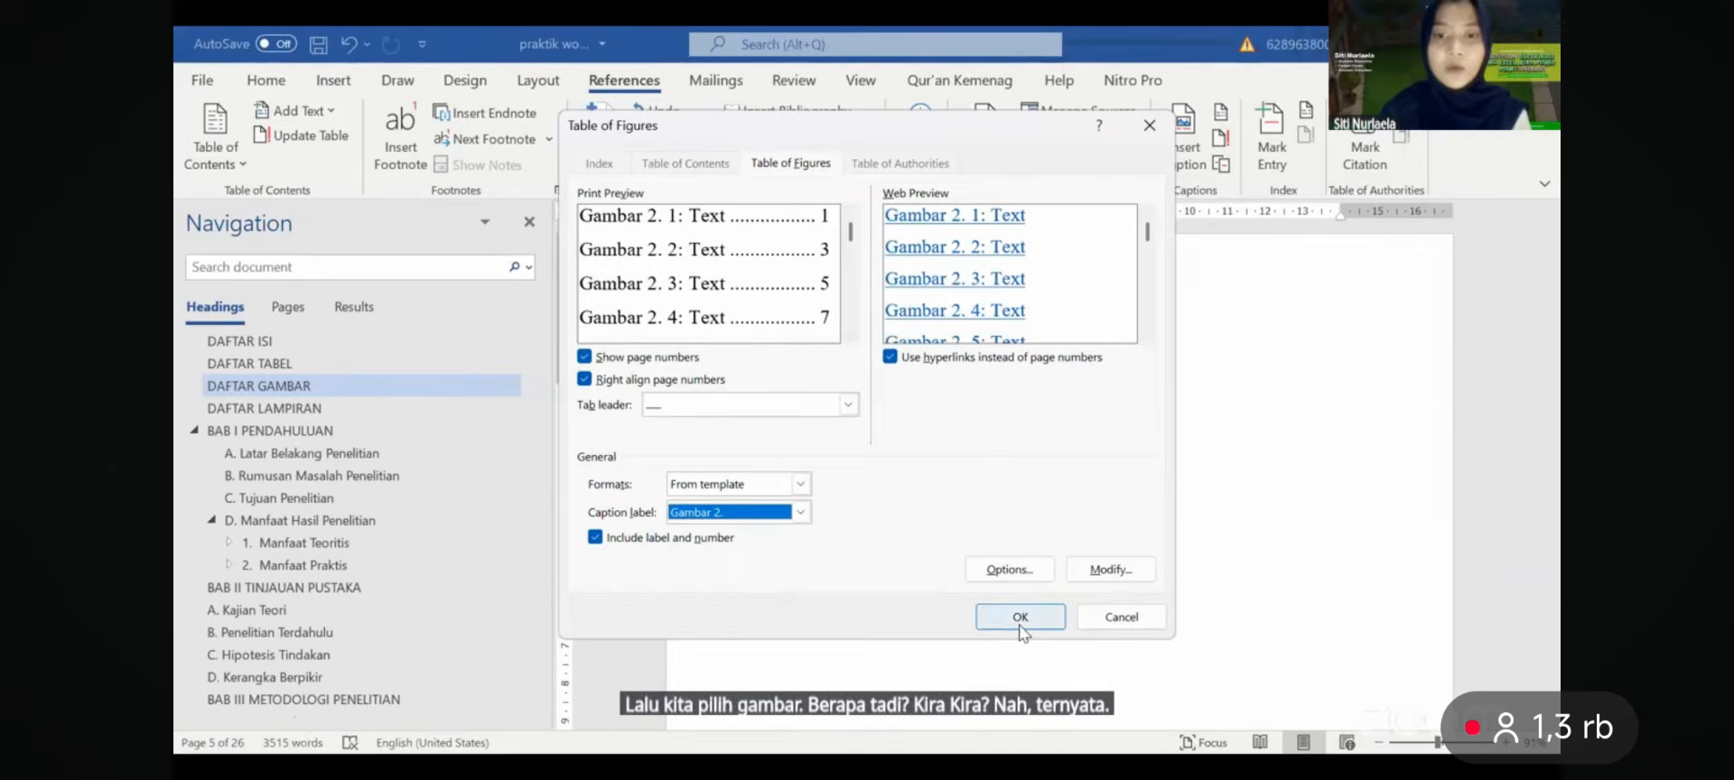
key(Return)
click(830, 461)
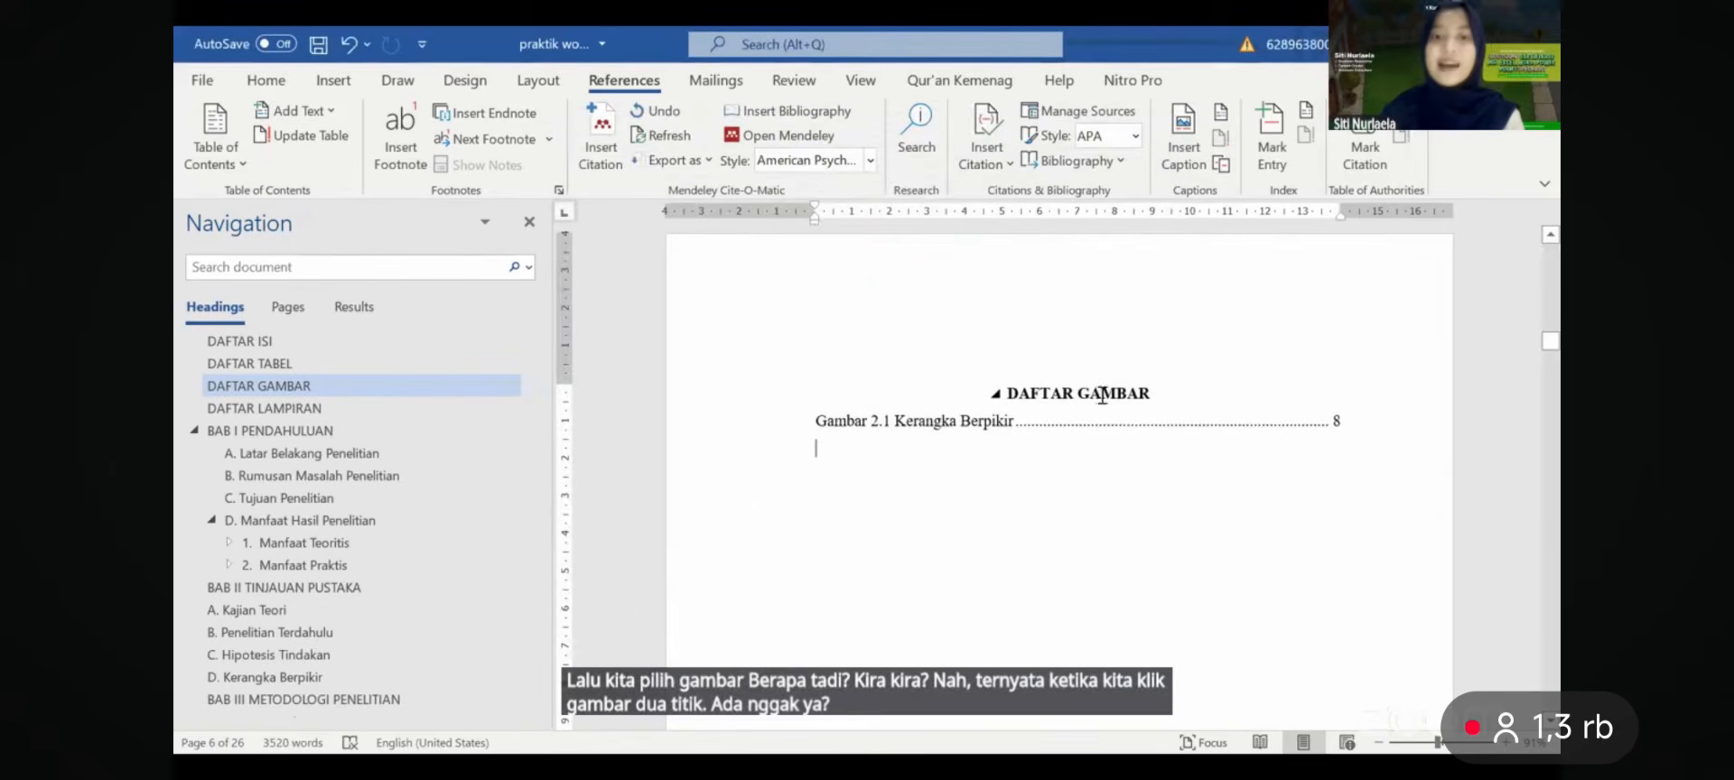
key(Return)
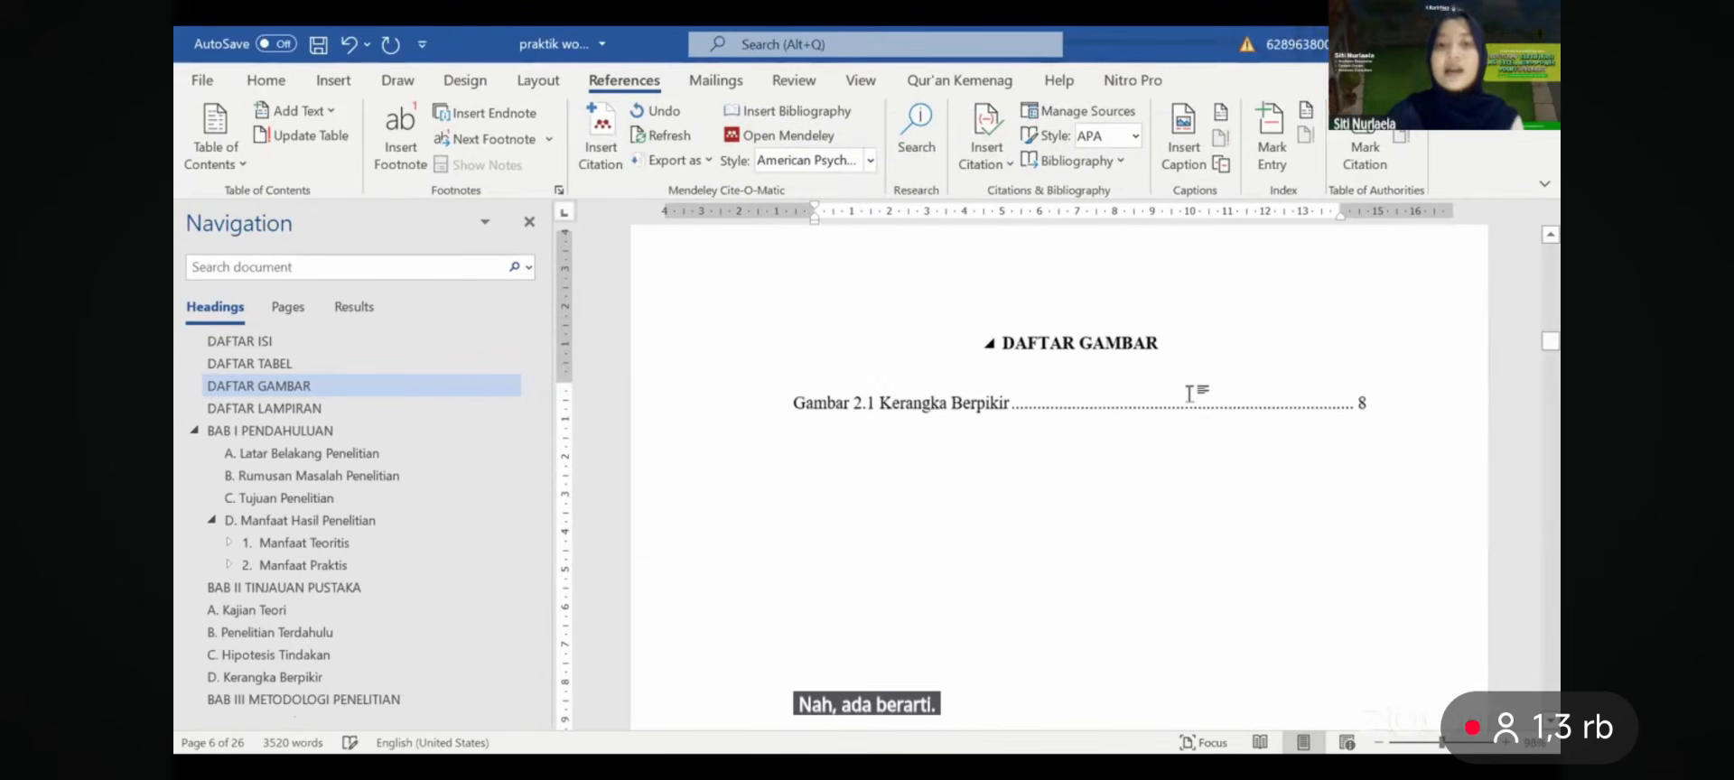
scroll(1191, 393, up, 1)
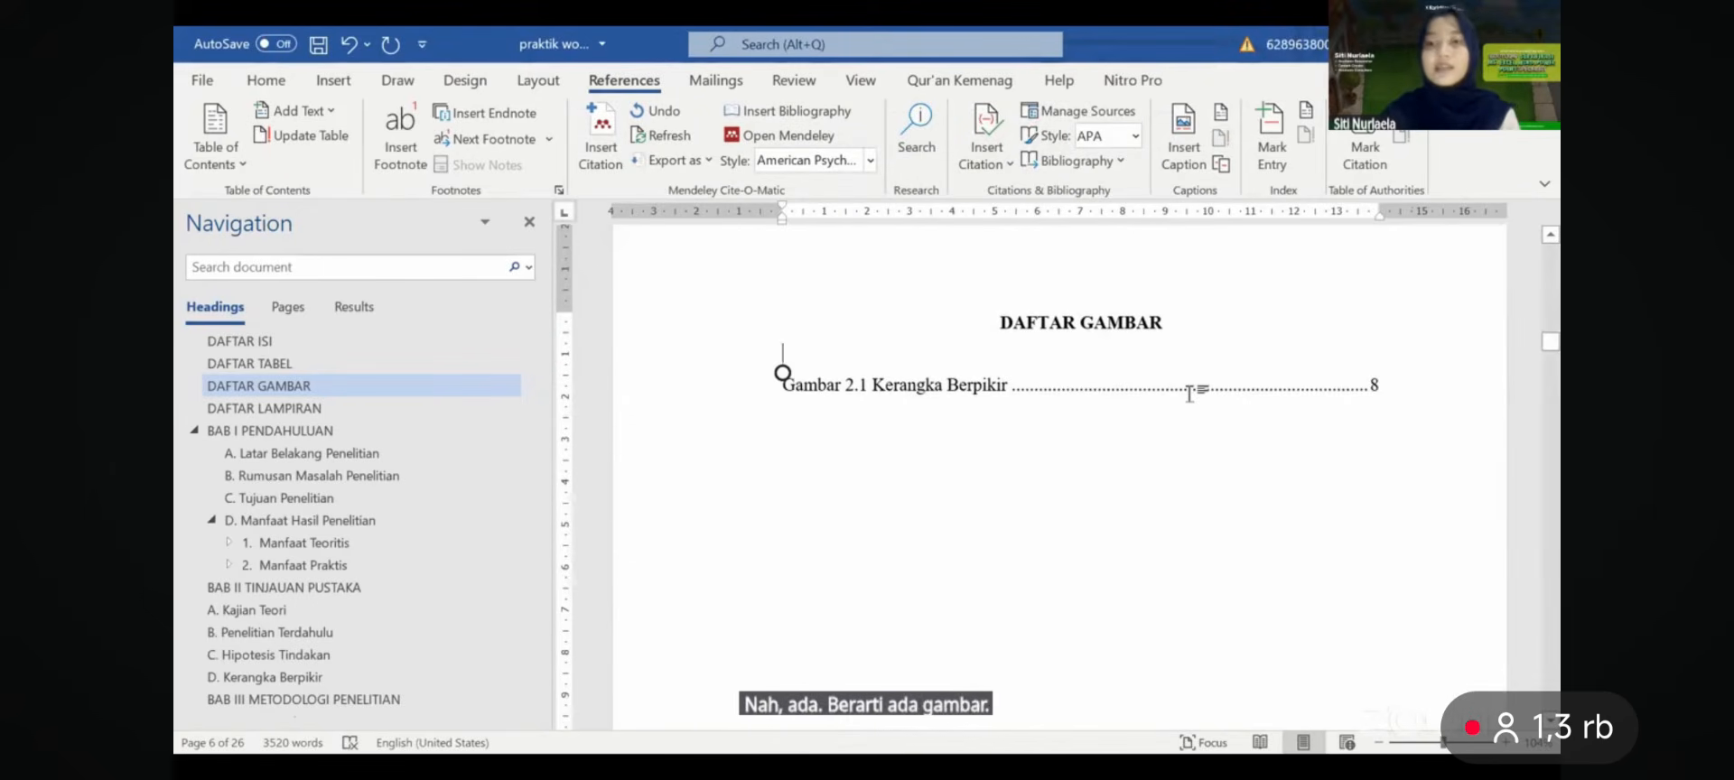
scroll(1191, 394, down, 3)
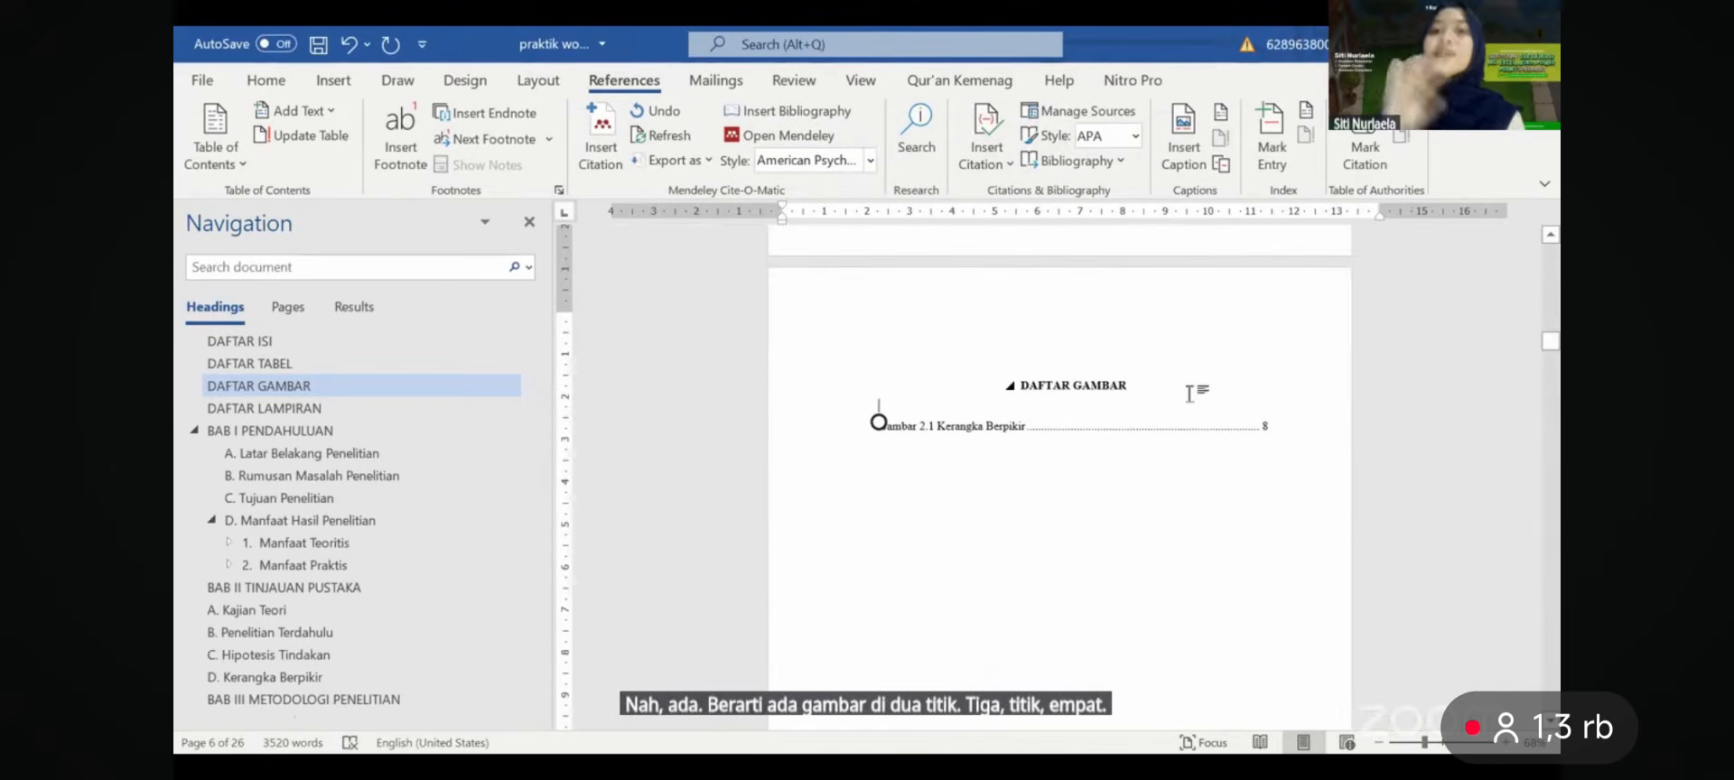
scroll(1191, 393, down, 3)
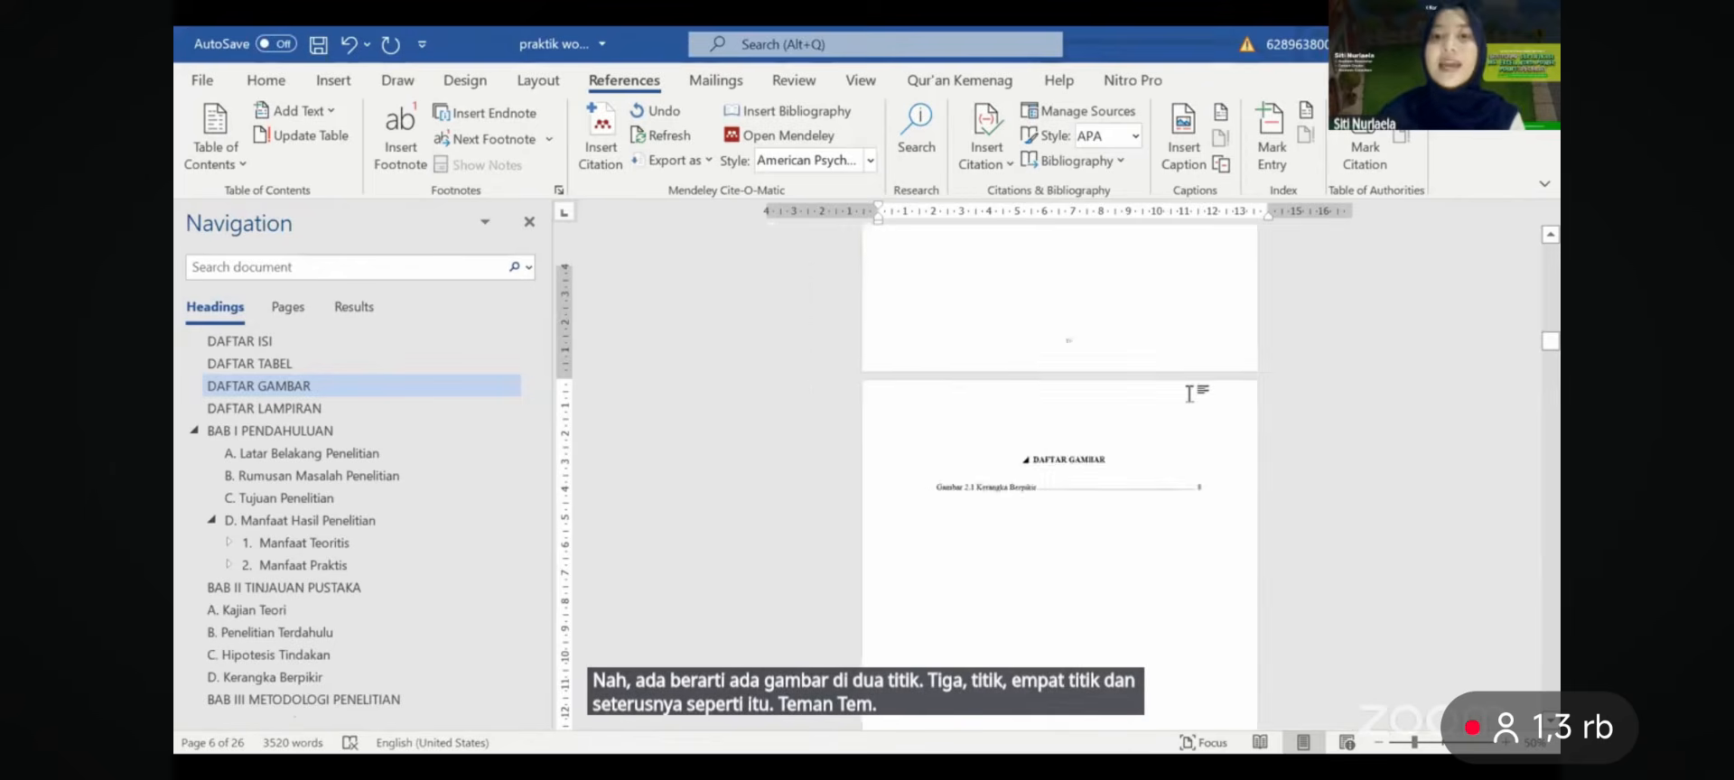
scroll(1191, 394, up, 10)
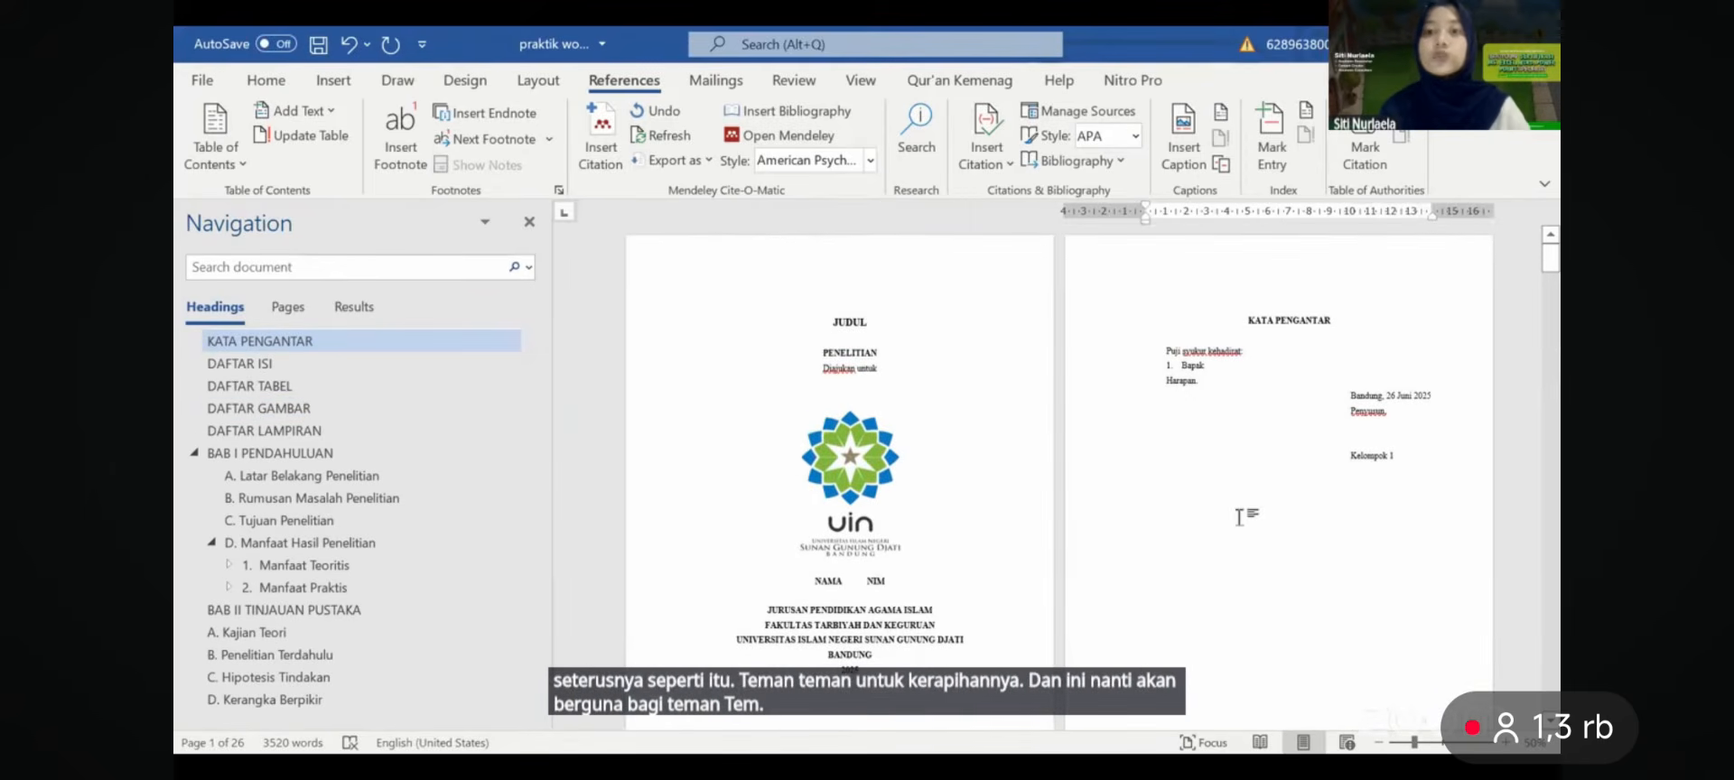
scroll(1239, 518, down, 3)
scroll(1239, 518, down, 1)
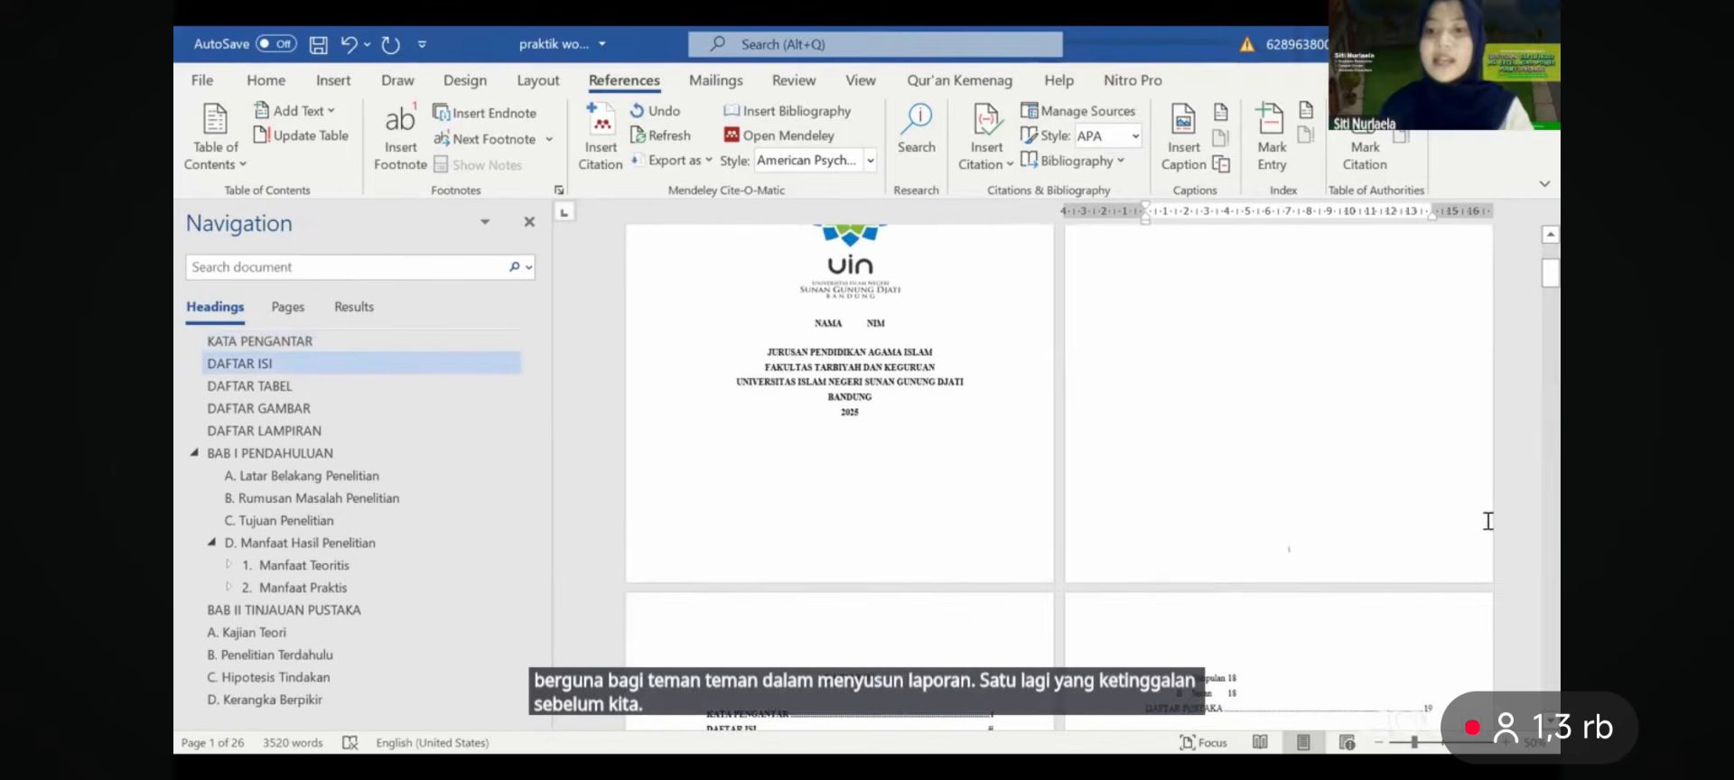
scroll(1315, 498, down, 2)
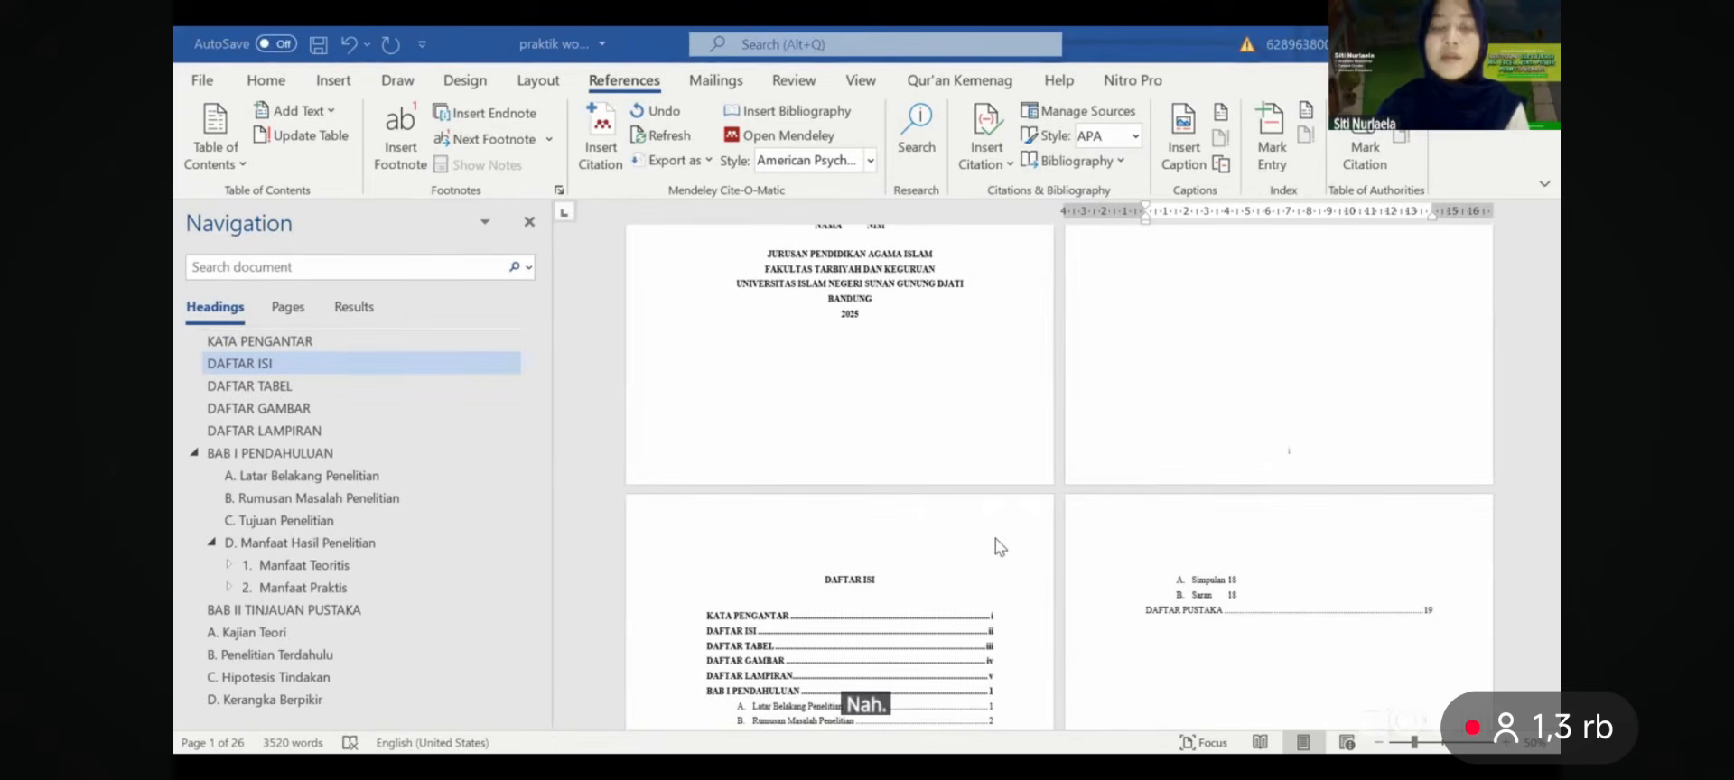
scroll(1274, 416, down, 3)
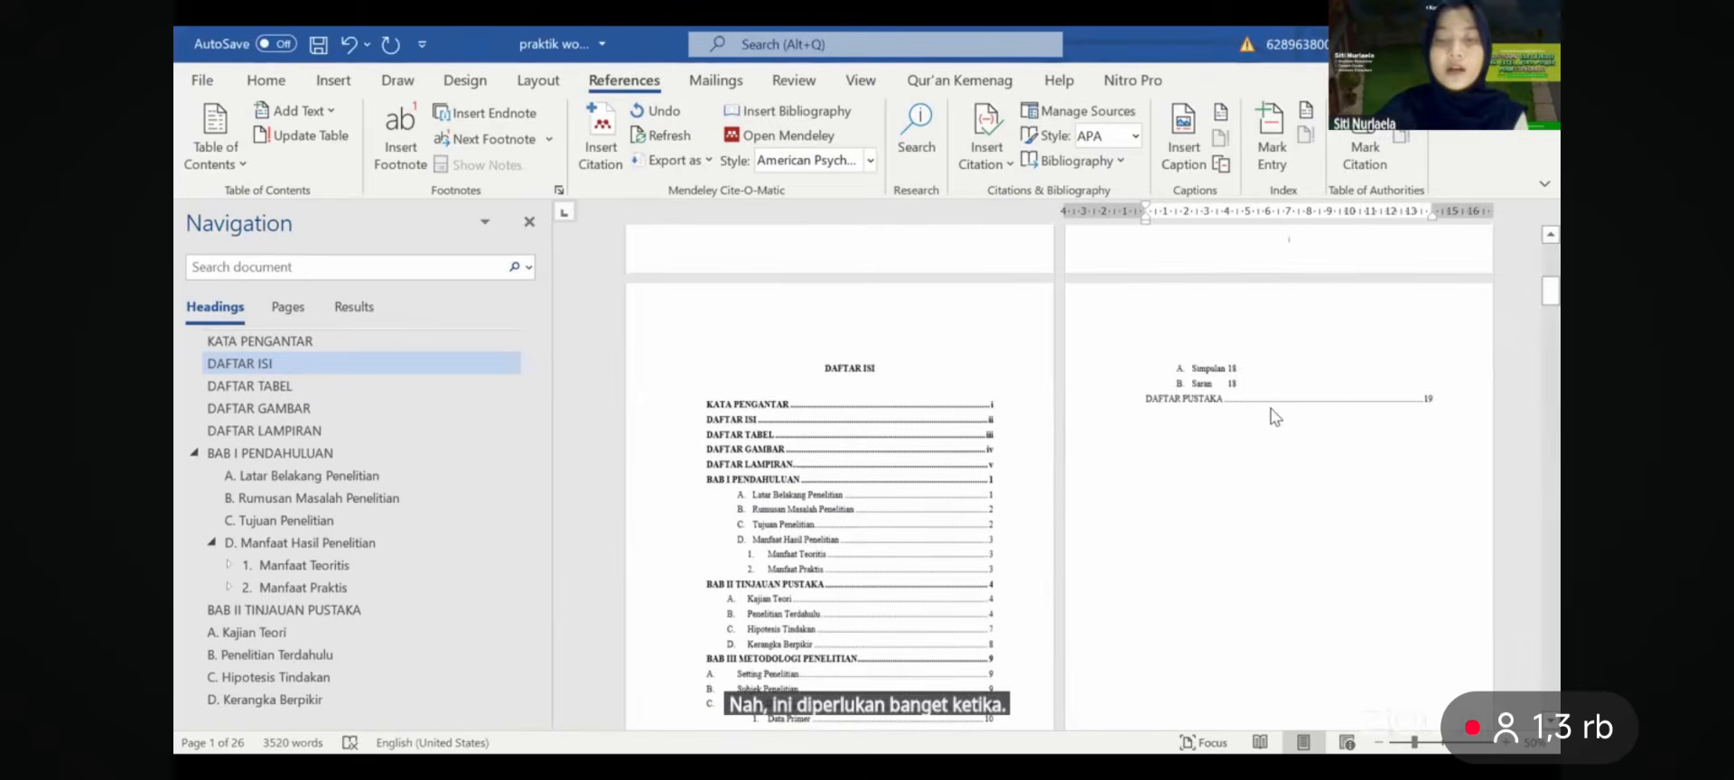
scroll(1275, 417, up, 6)
scroll(1275, 416, down, 5)
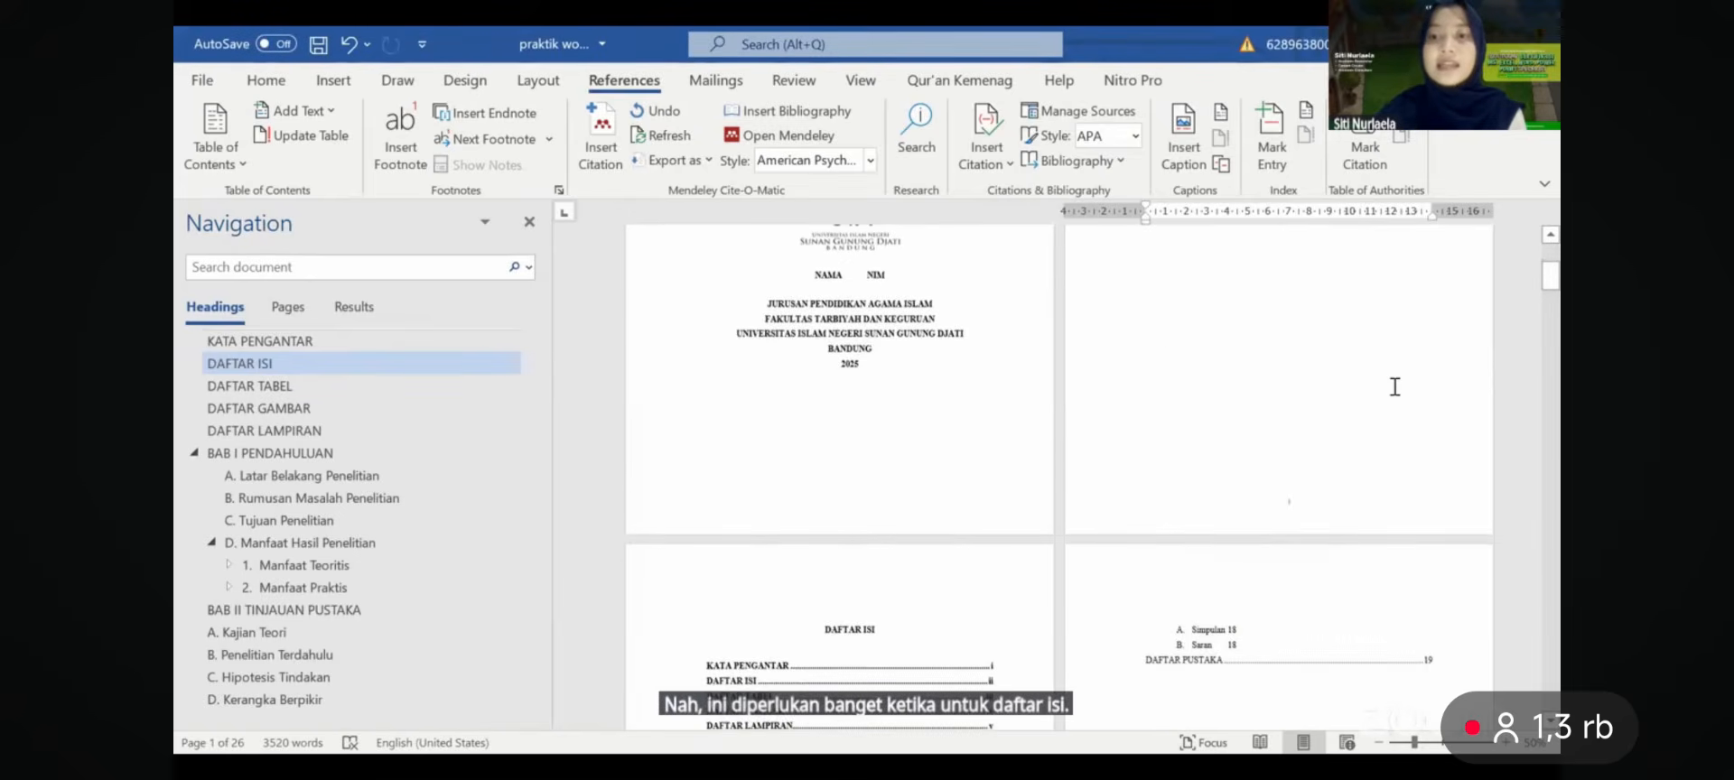
scroll(1393, 386, up, 6)
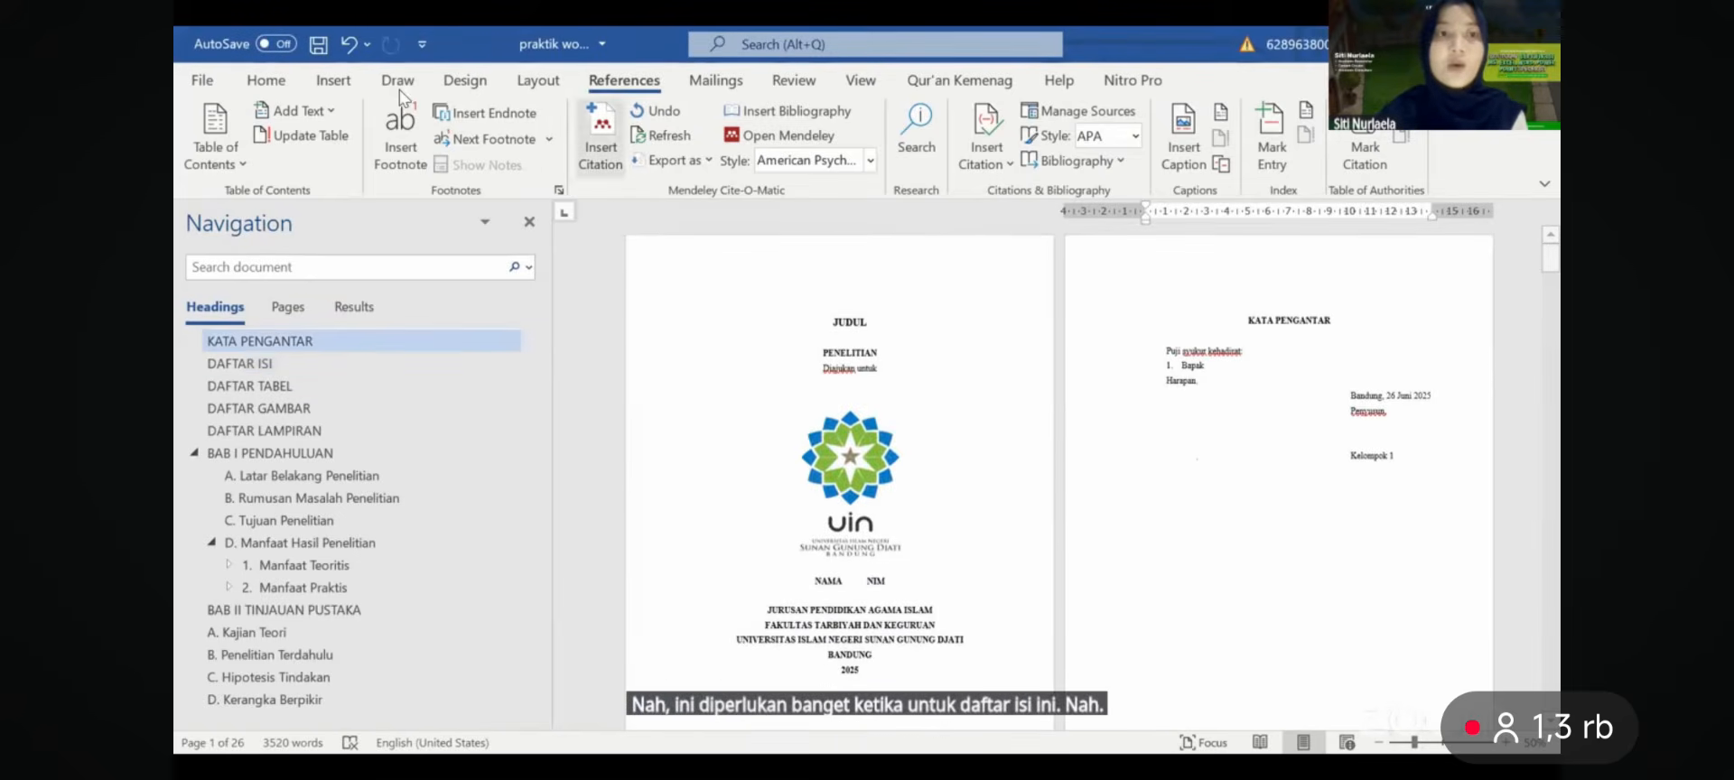
click(465, 81)
- Insert a Next Page section break before KATA PENGANTAR and check the resulting pages
click(524, 87)
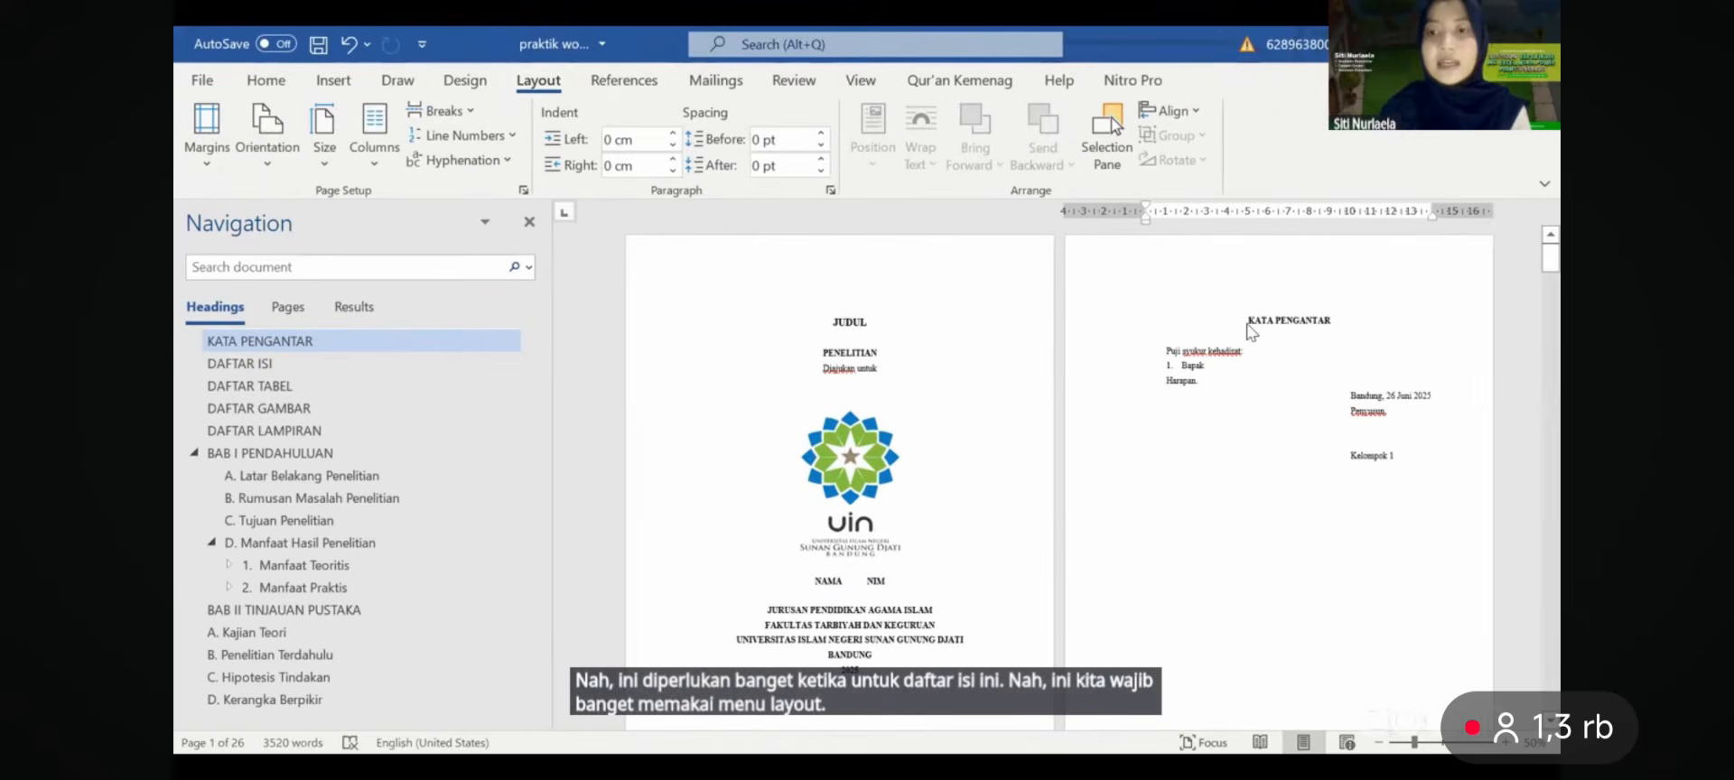
scroll(1249, 334, up, 7)
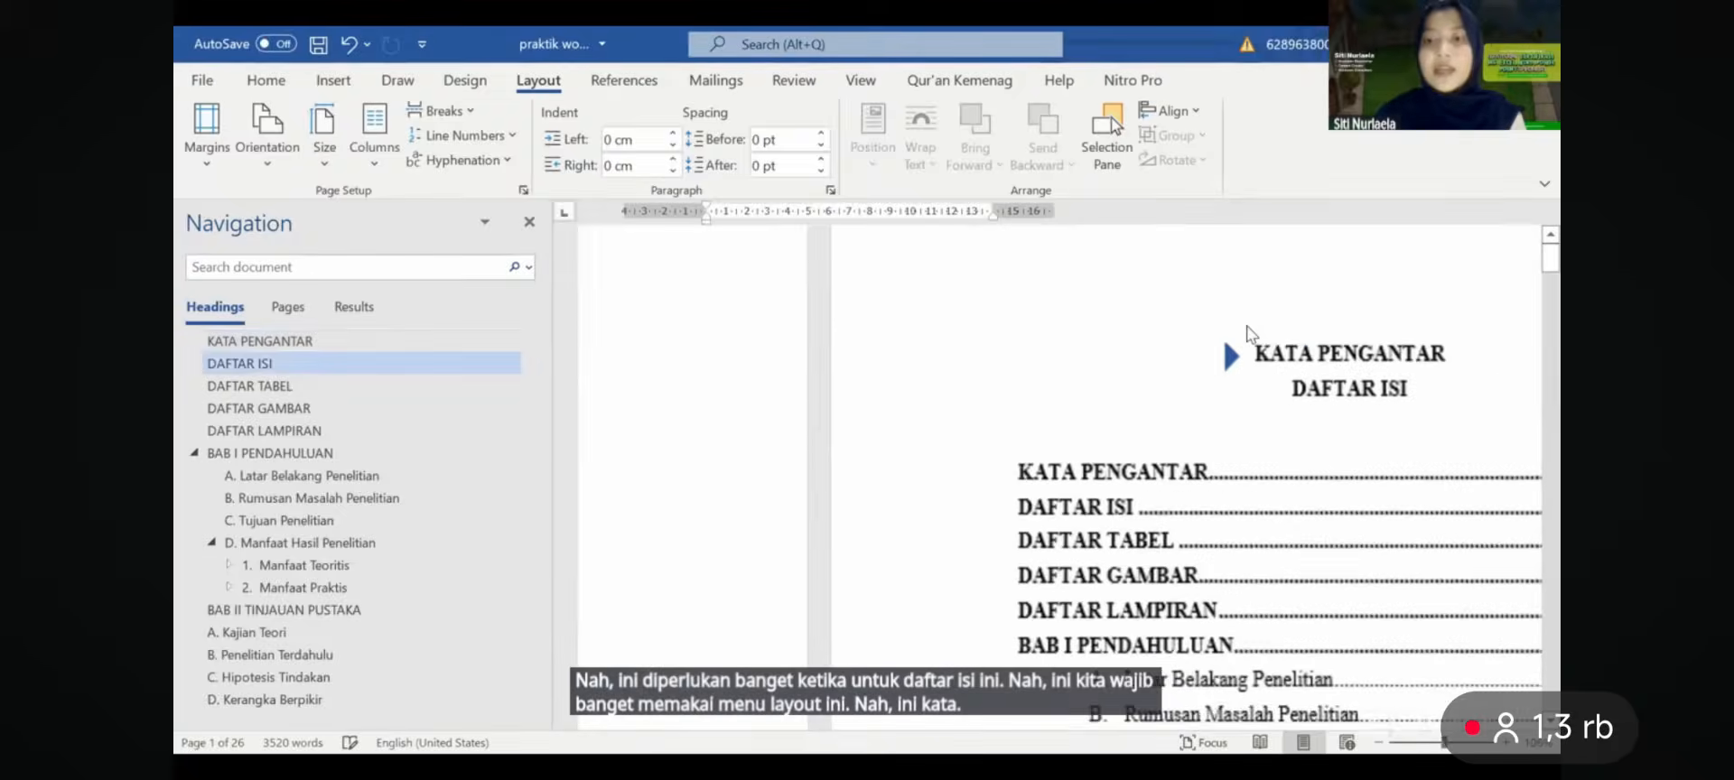
click(1034, 359)
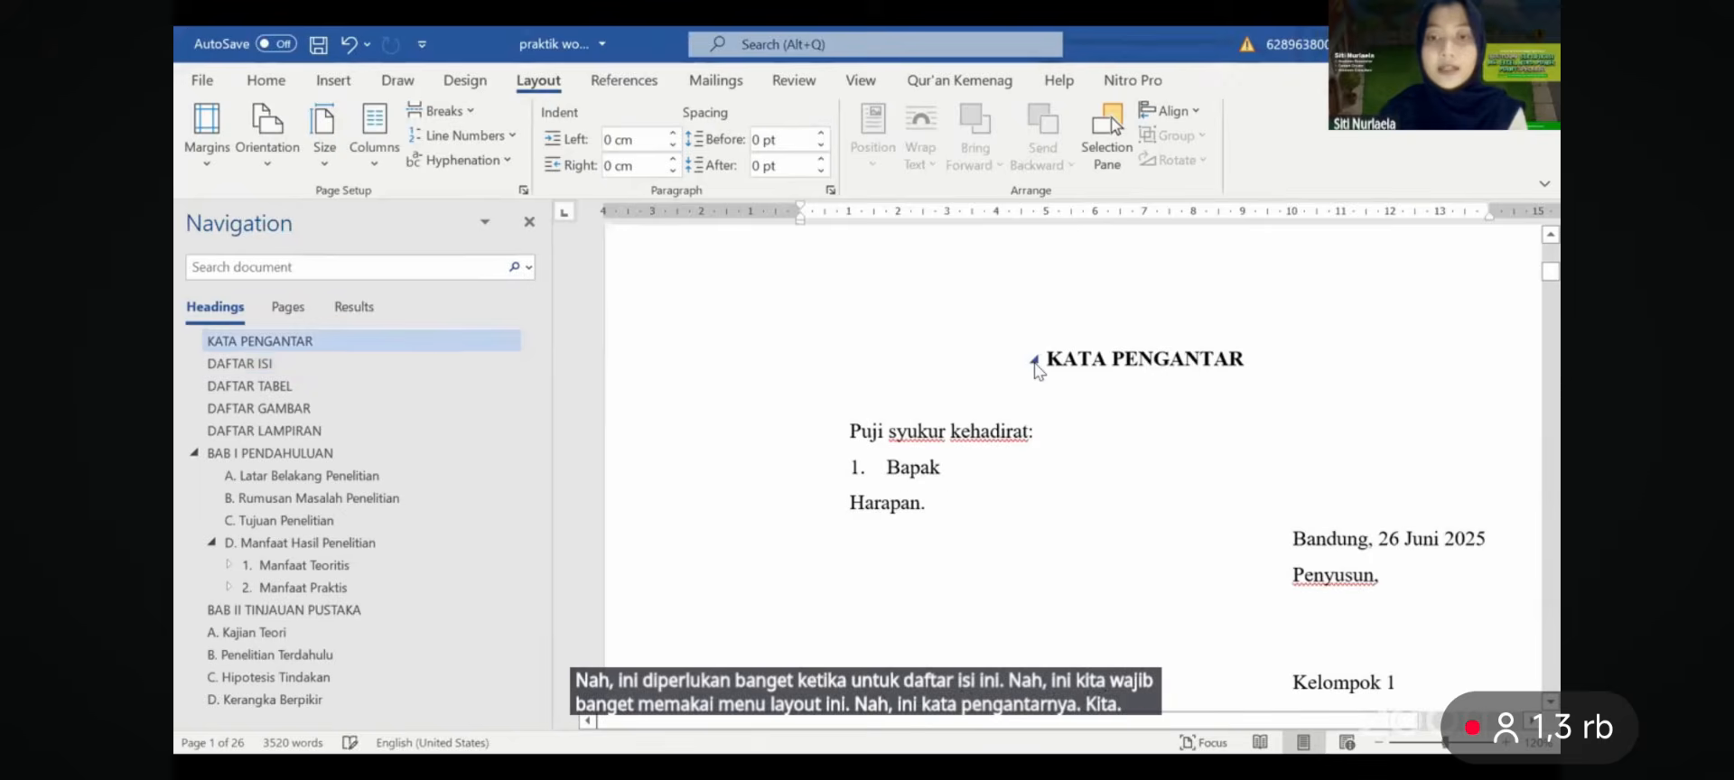
click(1034, 359)
click(1035, 360)
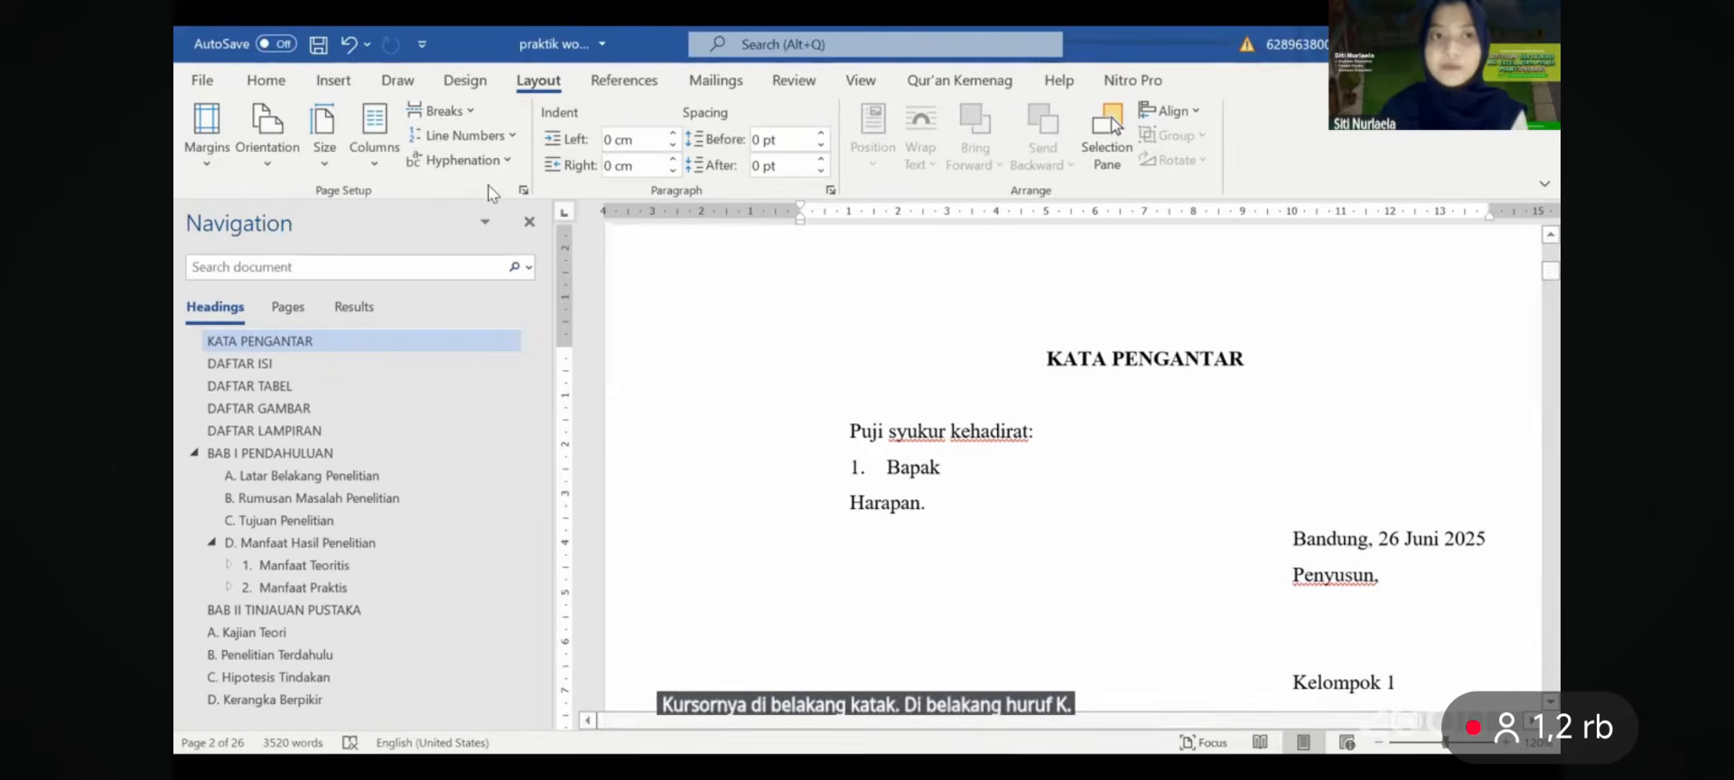
click(456, 113)
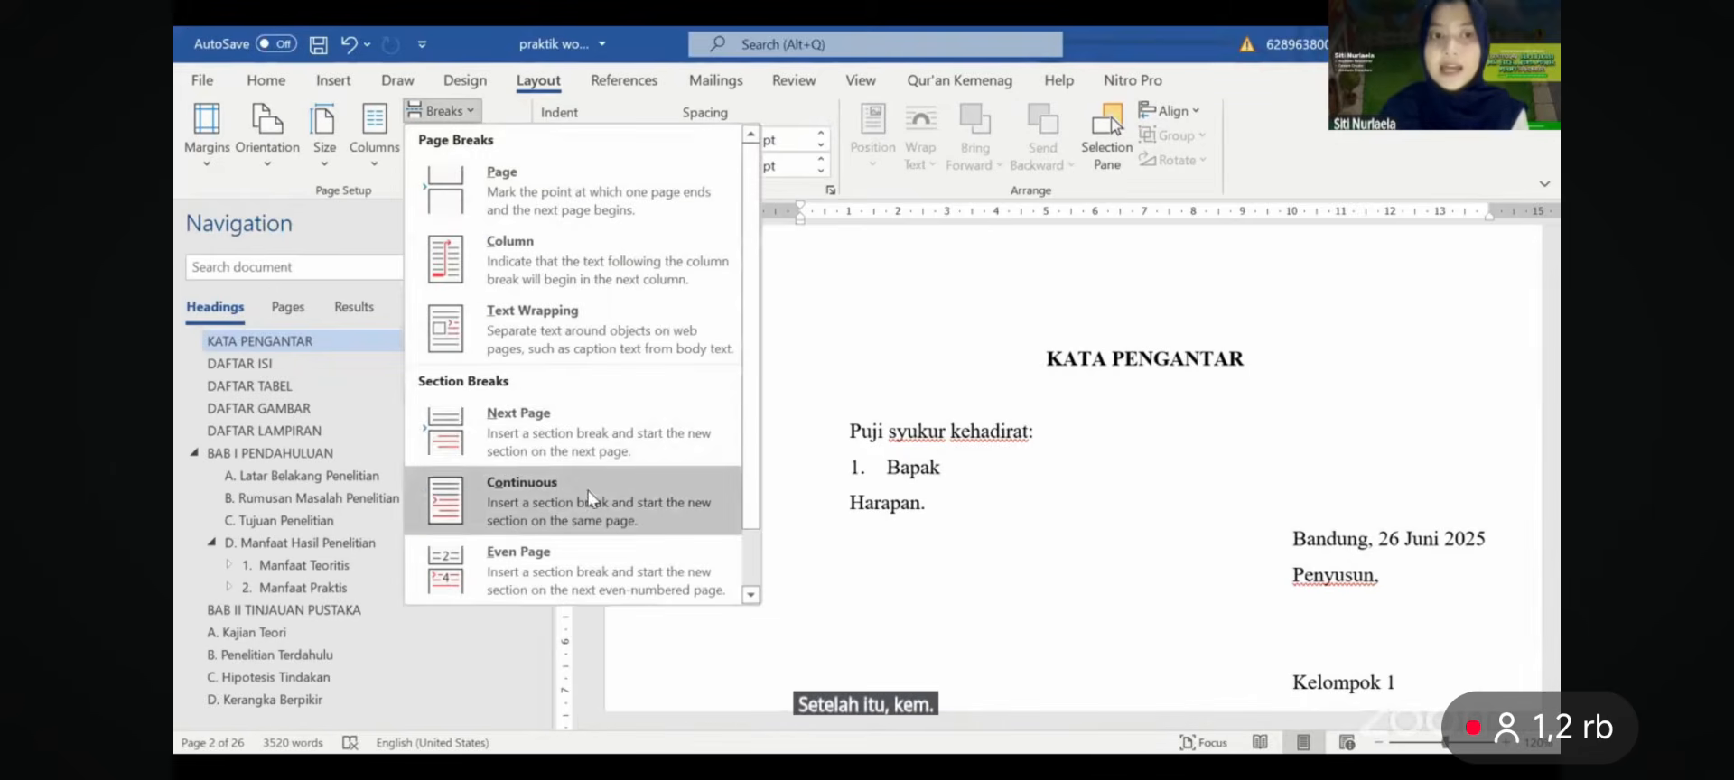
click(593, 456)
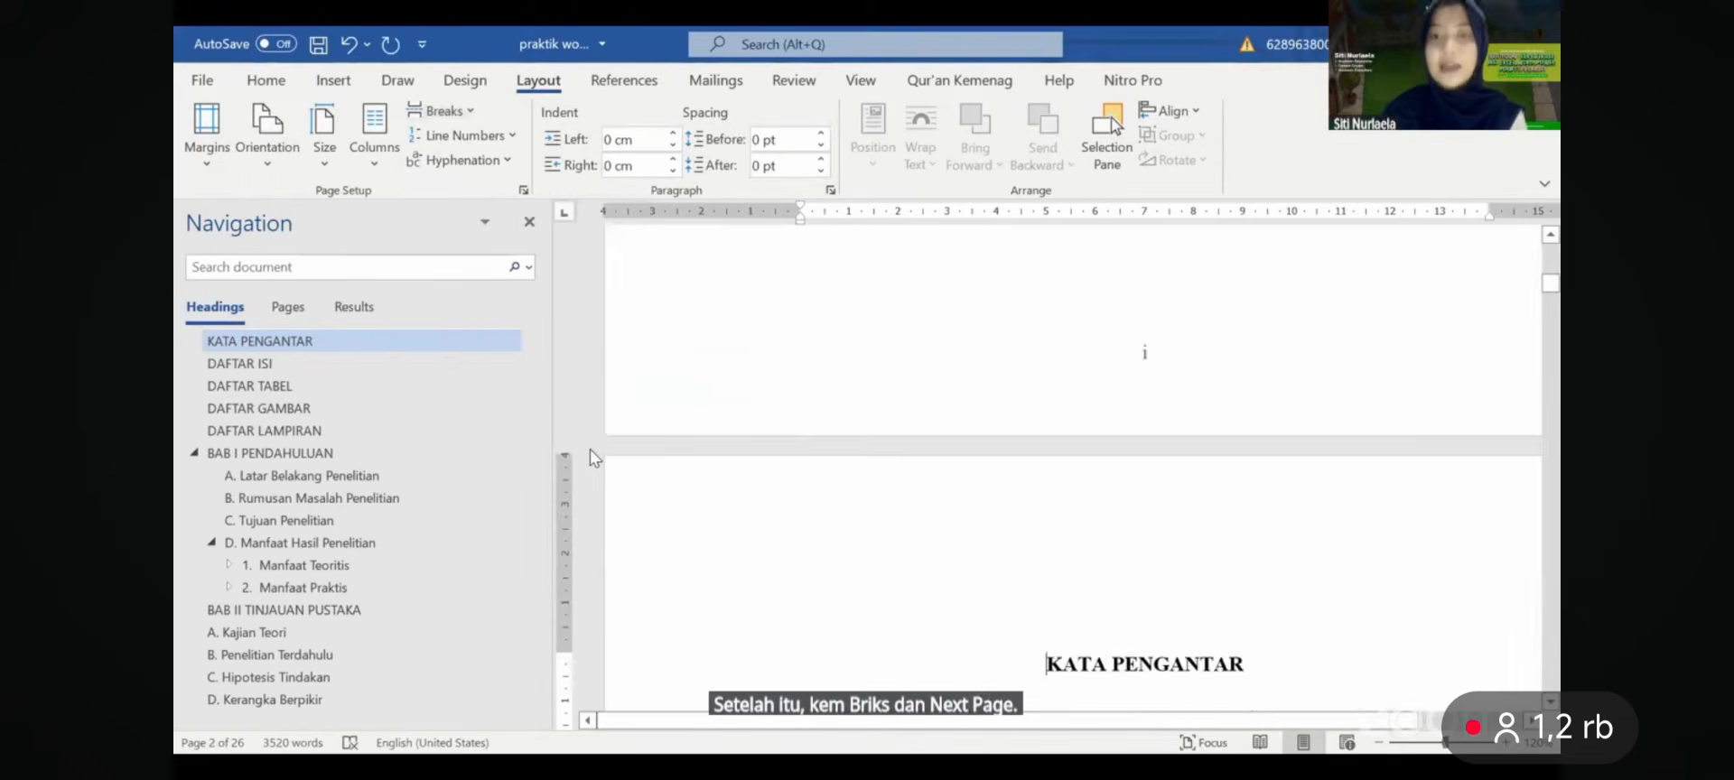
ctrl+scroll(592, 456, down, 6)
scroll(589, 448, down, 8)
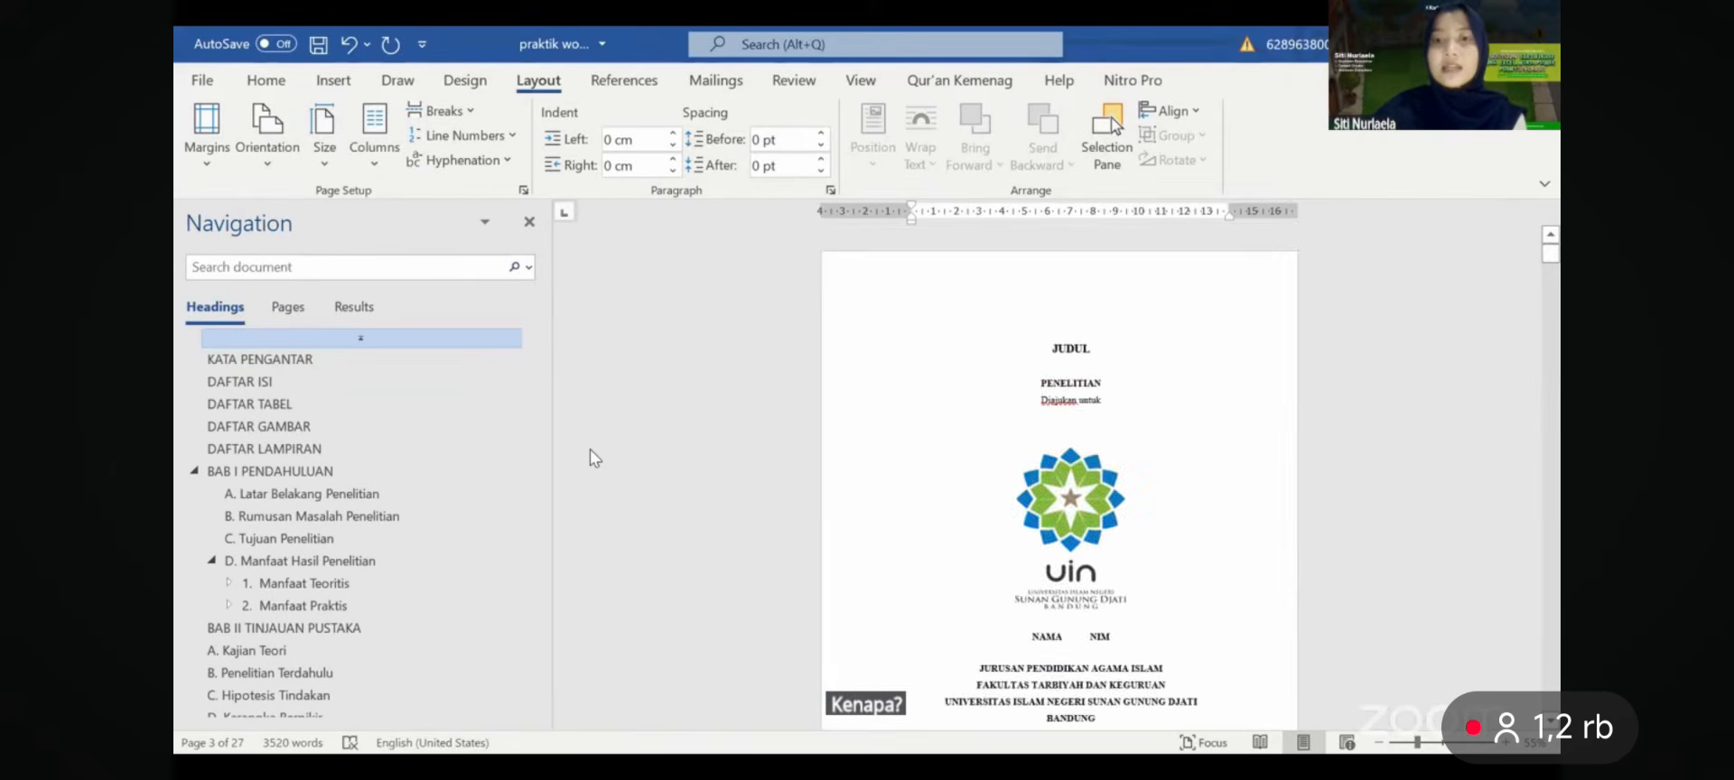
ctrl+scroll(589, 448, up, 2)
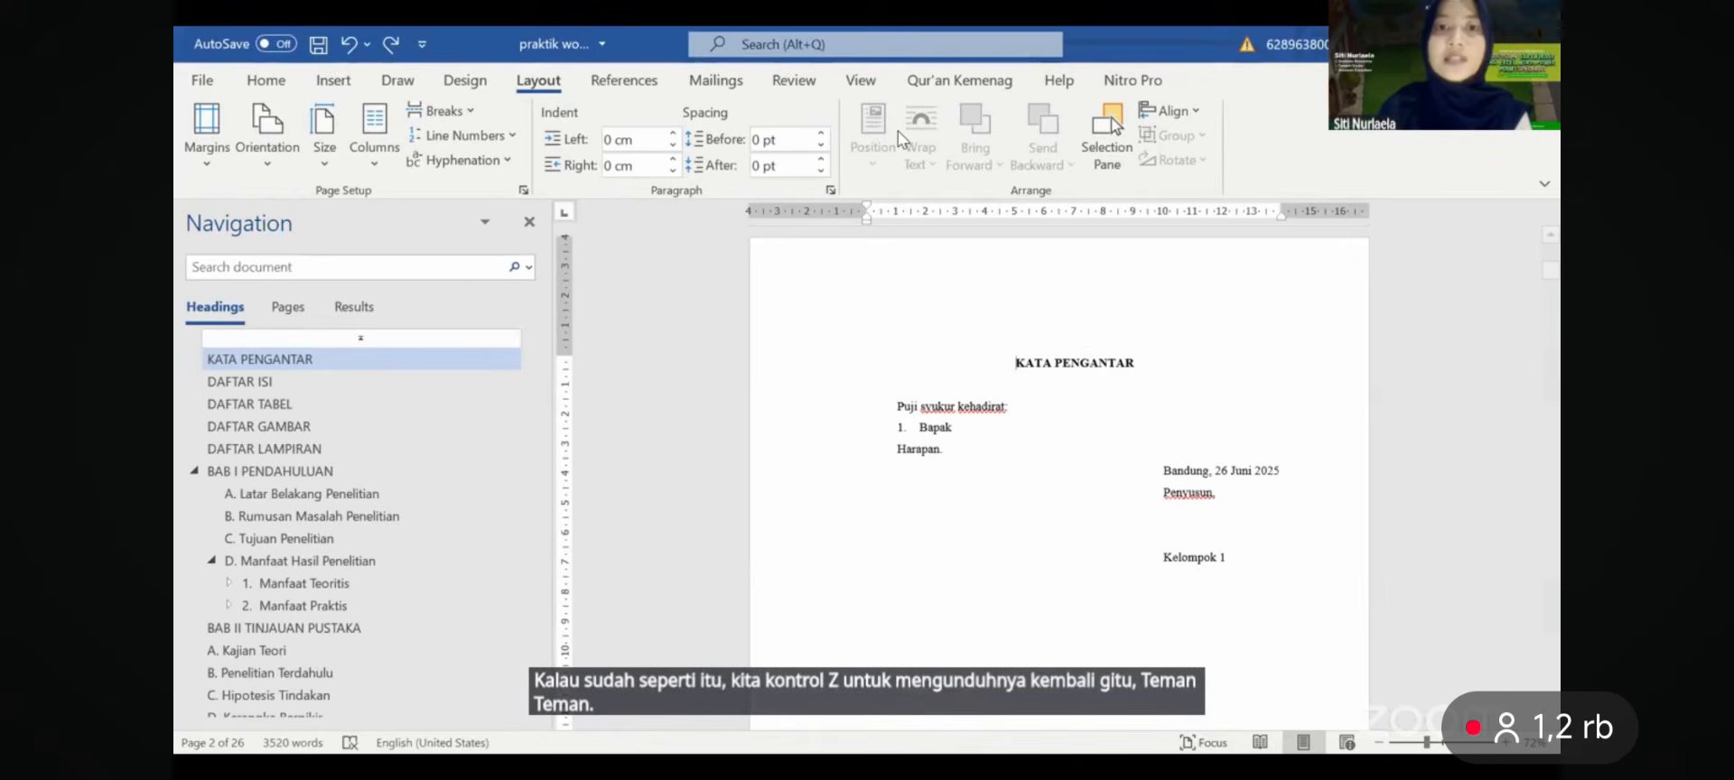
click(861, 83)
click(379, 113)
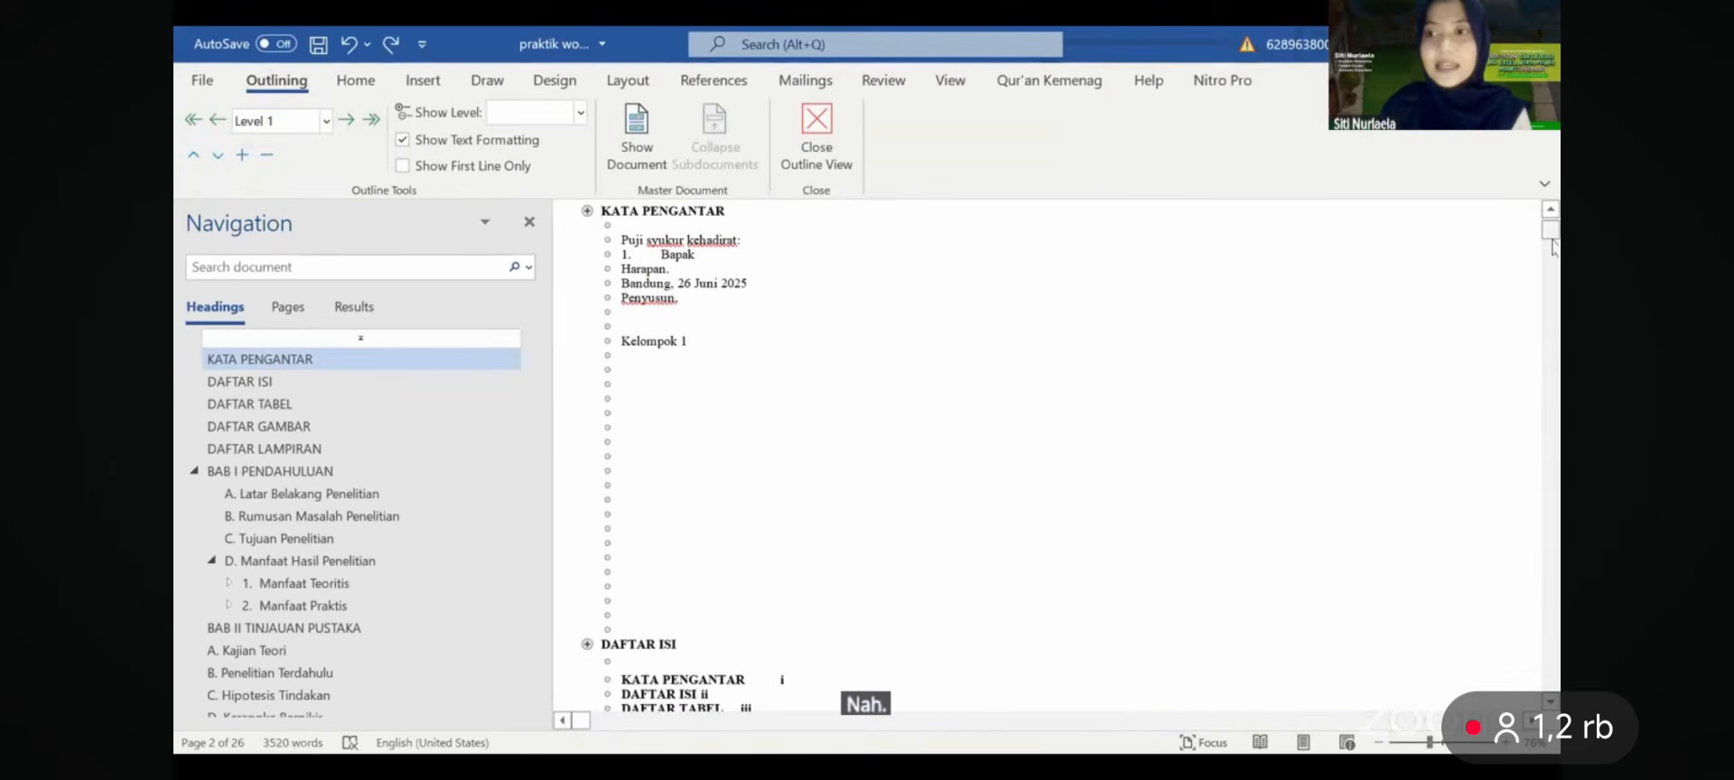
drag(1554, 247, 1551, 372)
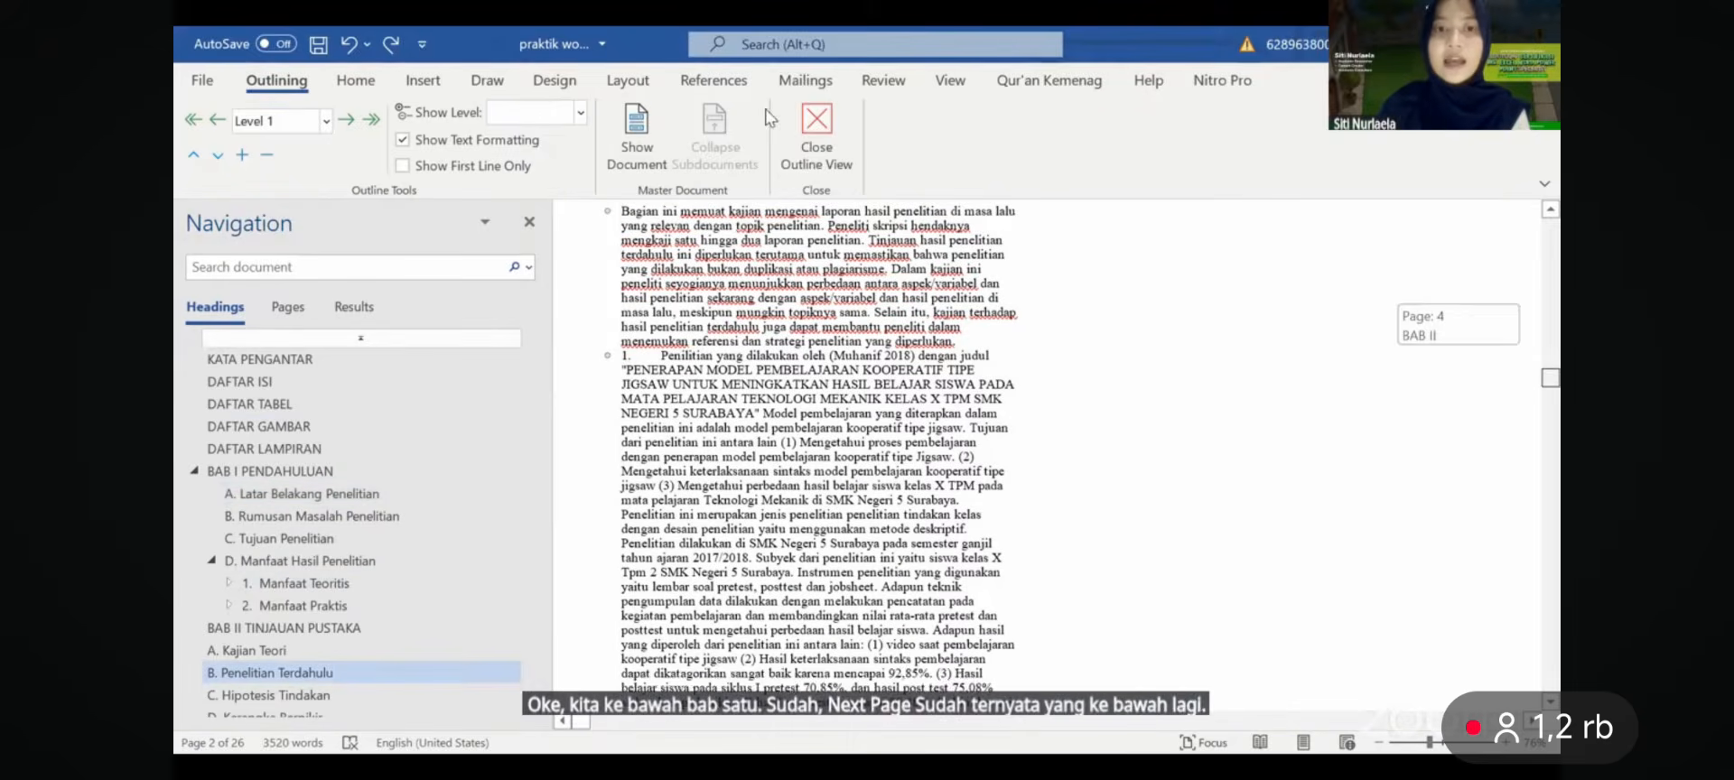
click(818, 124)
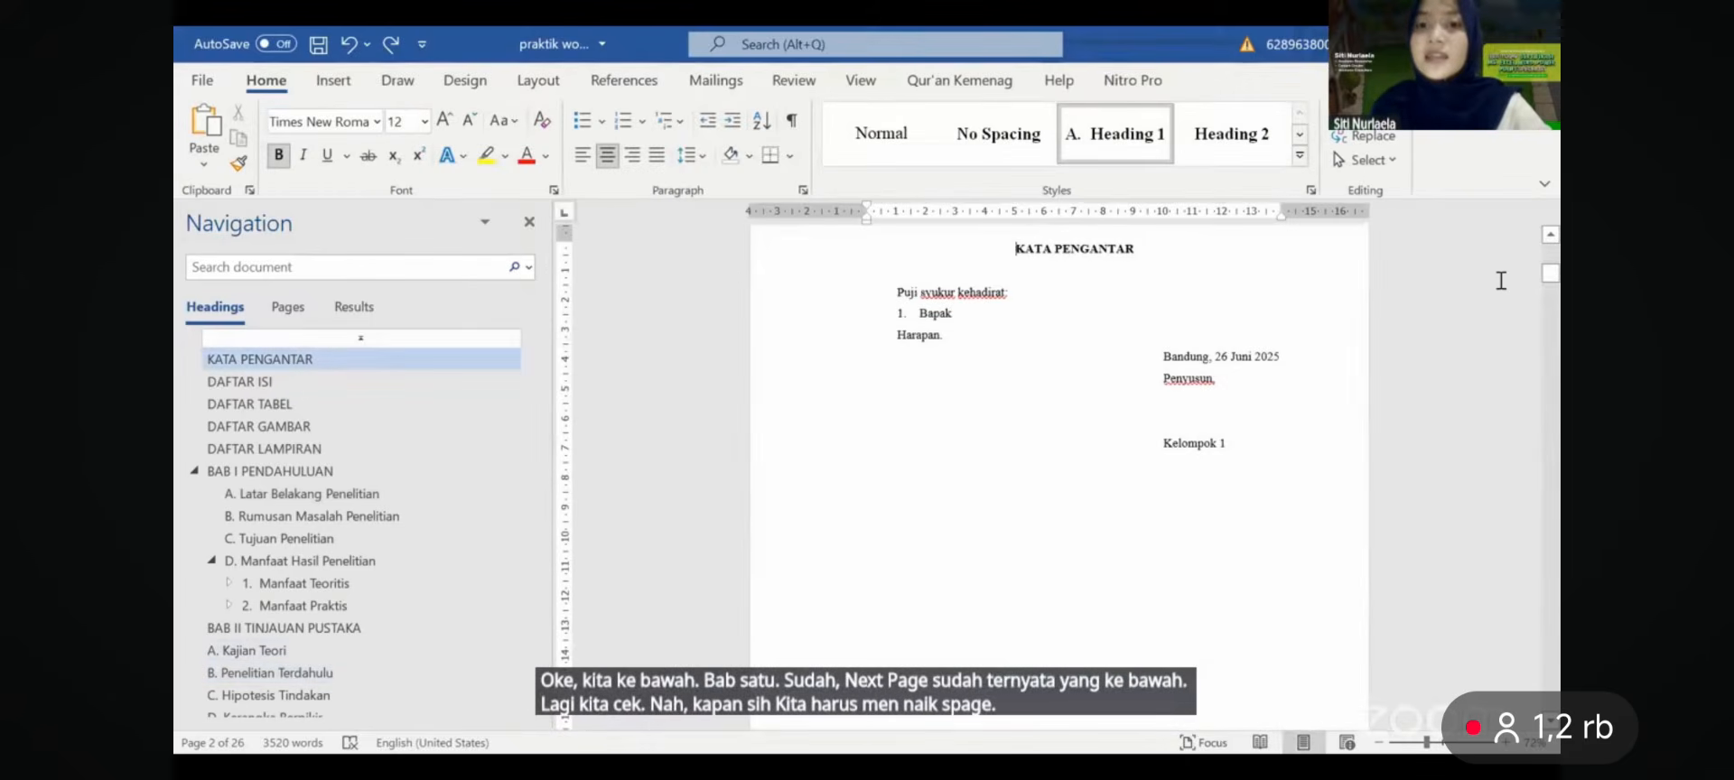
scroll(1501, 281, down, 10)
ctrl+scroll(1502, 281, up, 2)
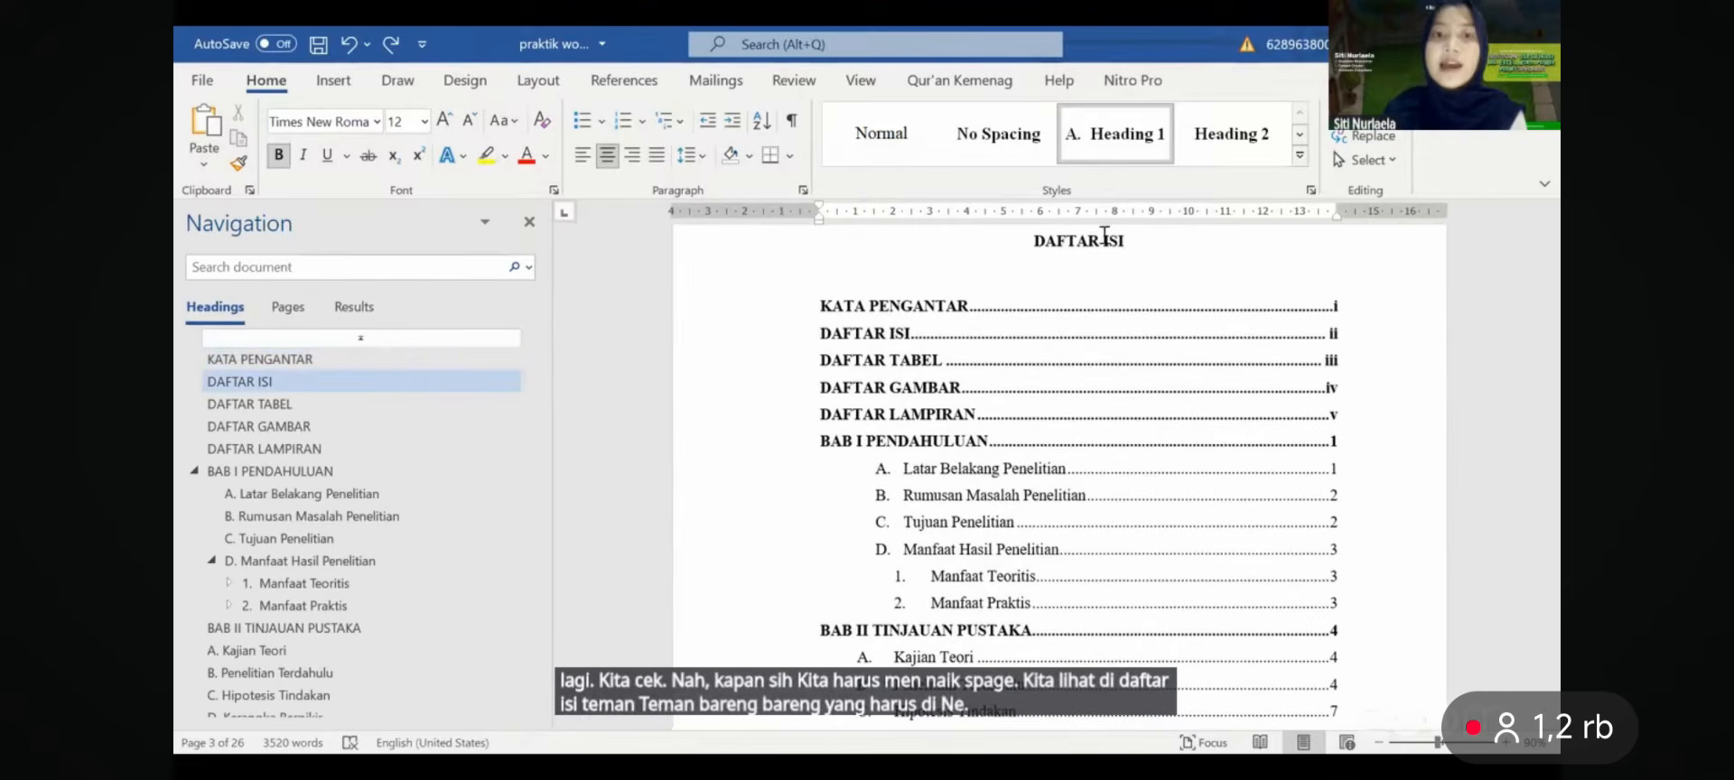
click(853, 285)
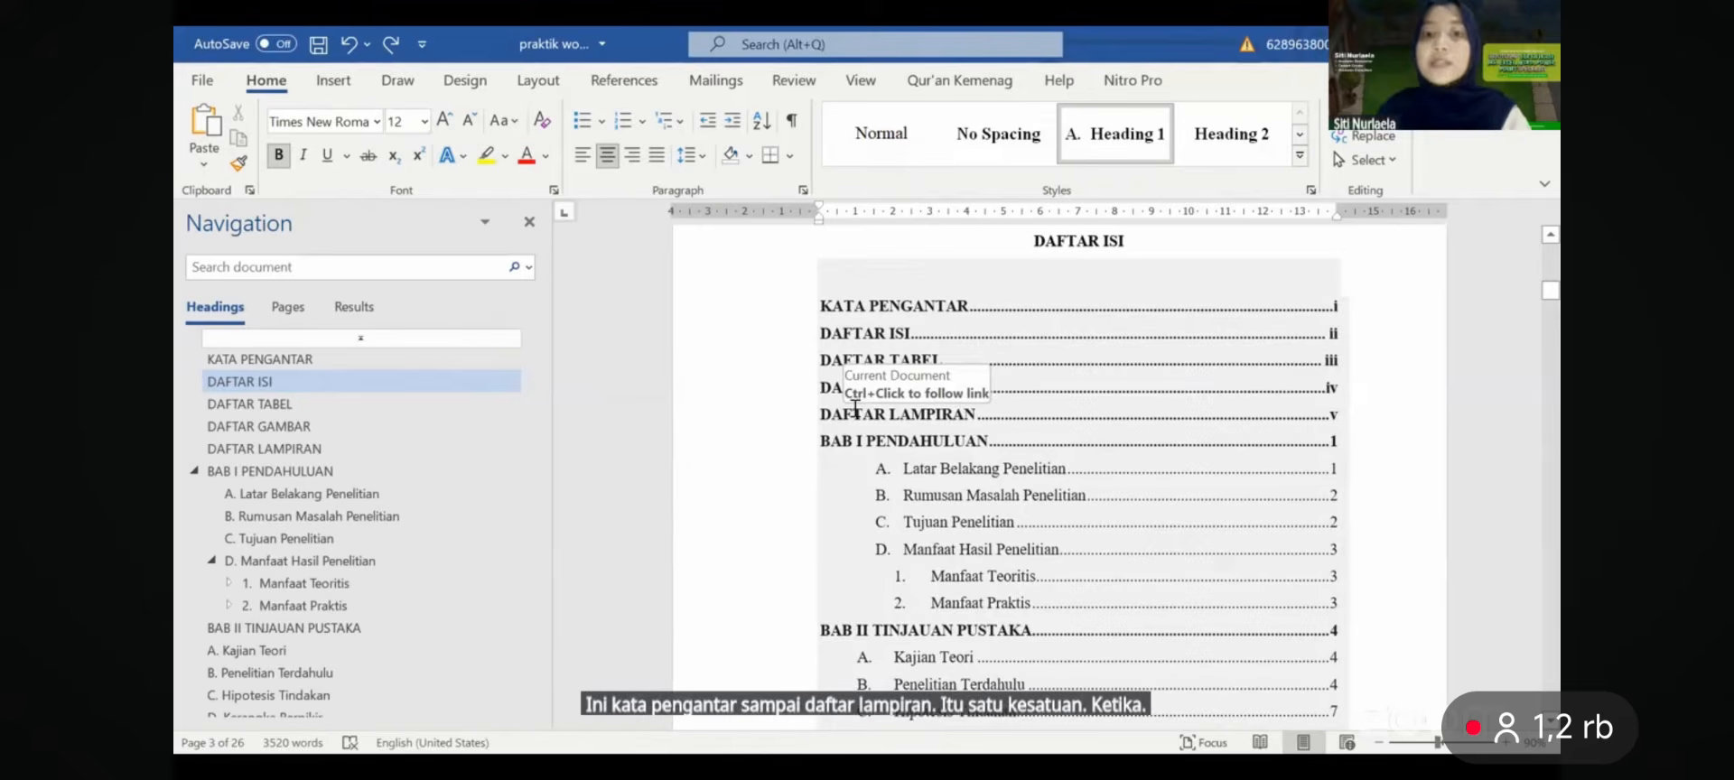
scroll(854, 408, down, 10)
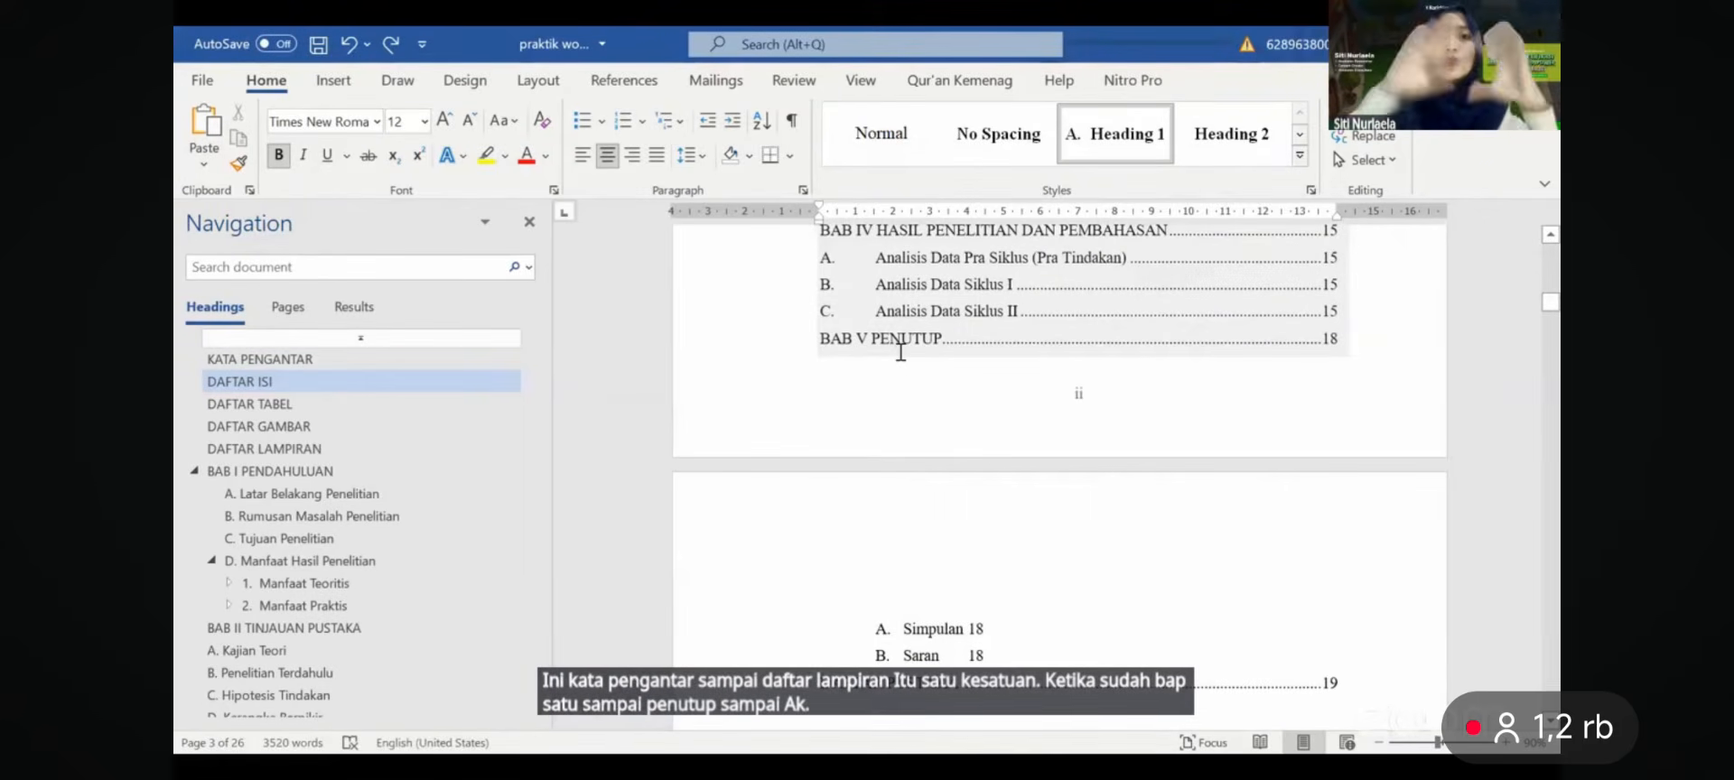
scroll(900, 352, up, 10)
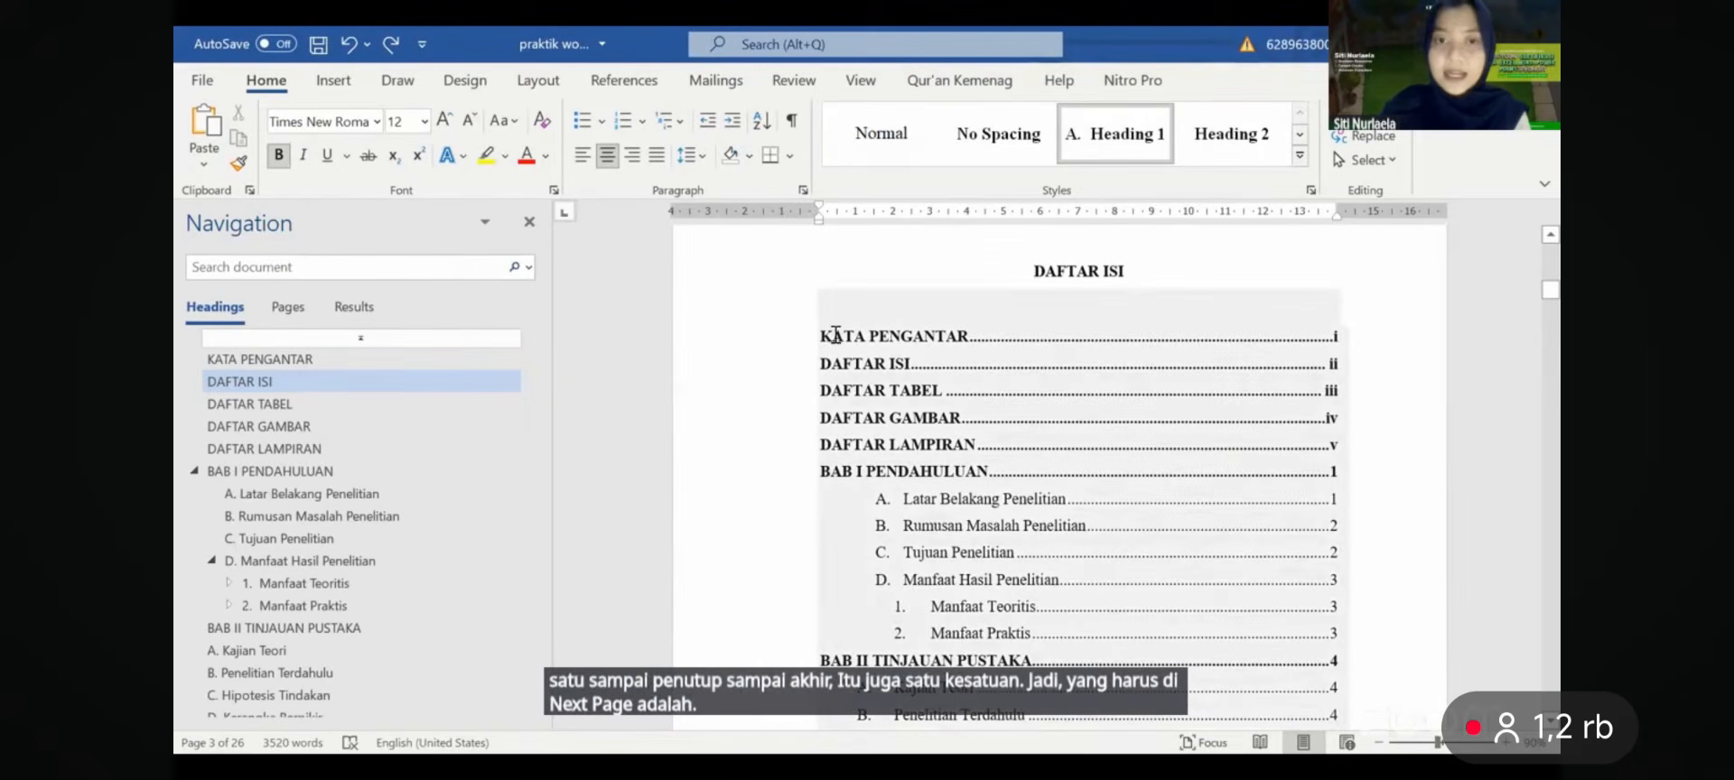
click(823, 478)
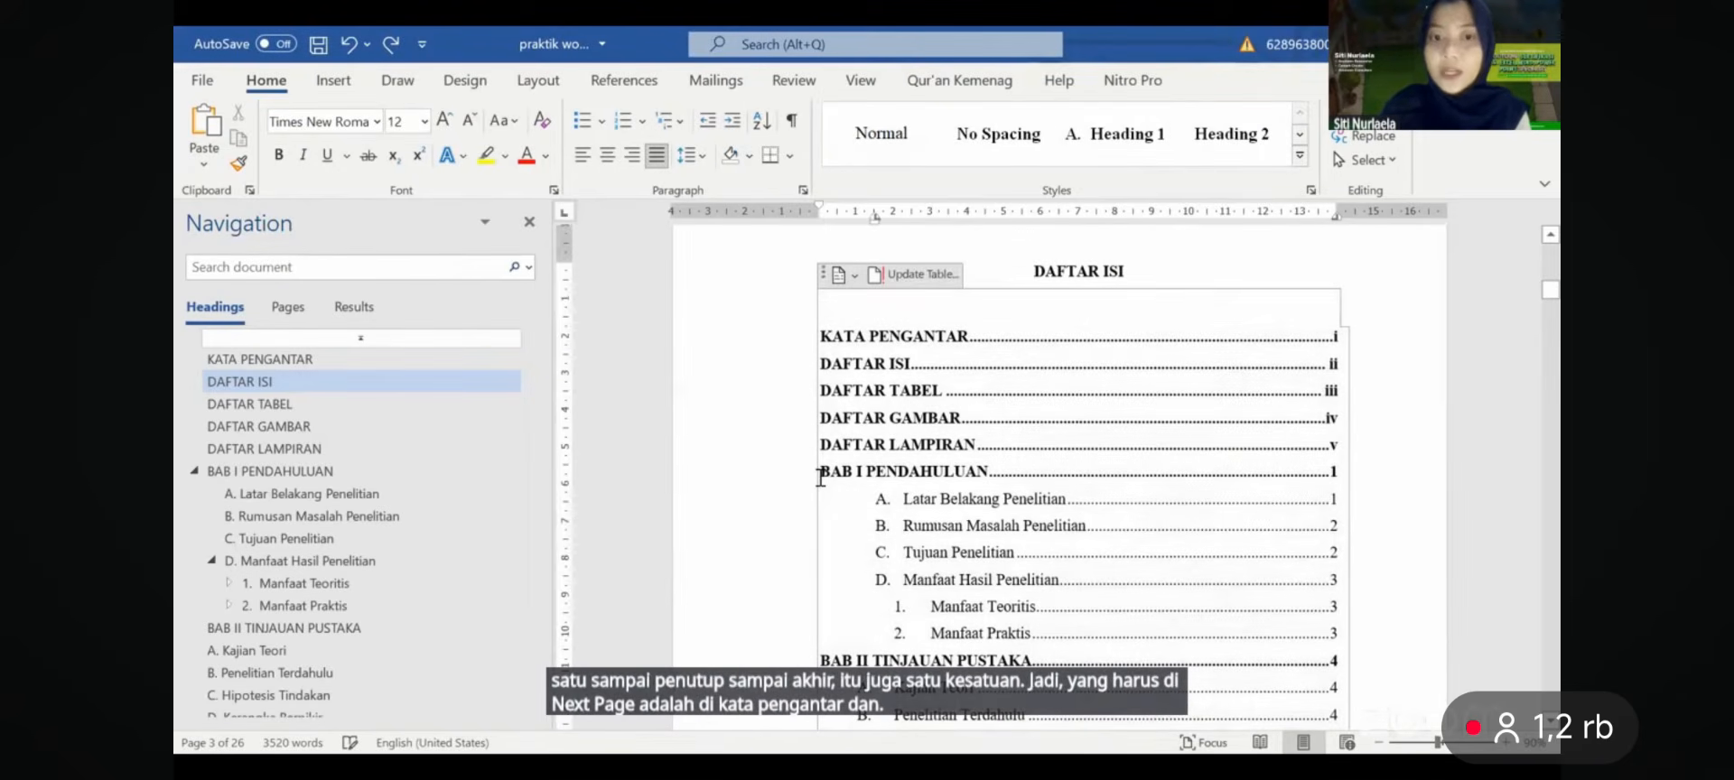
click(823, 478)
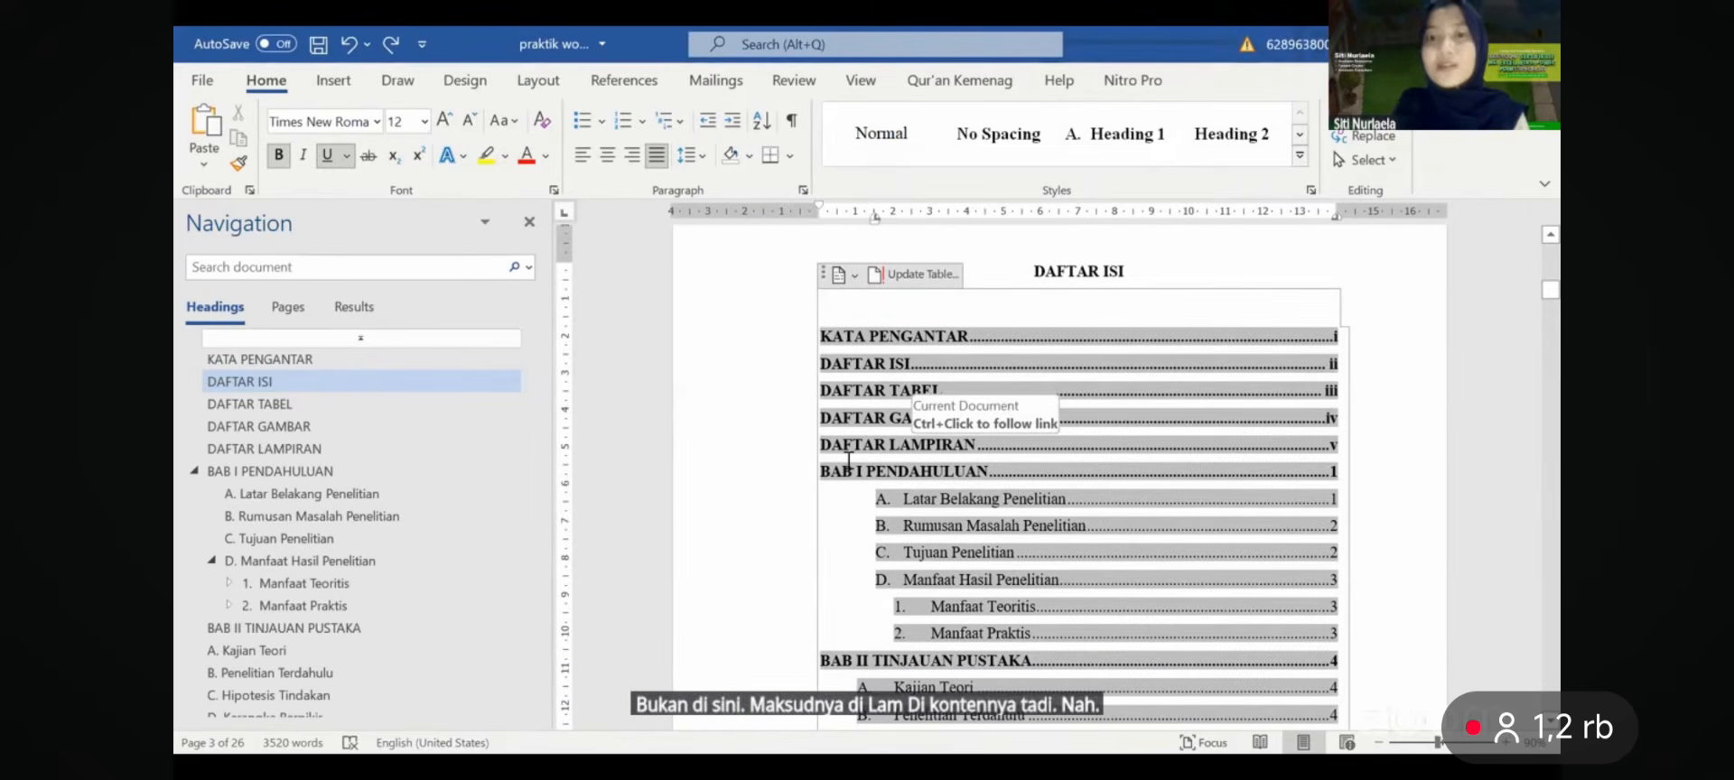
scroll(849, 460, down, 3)
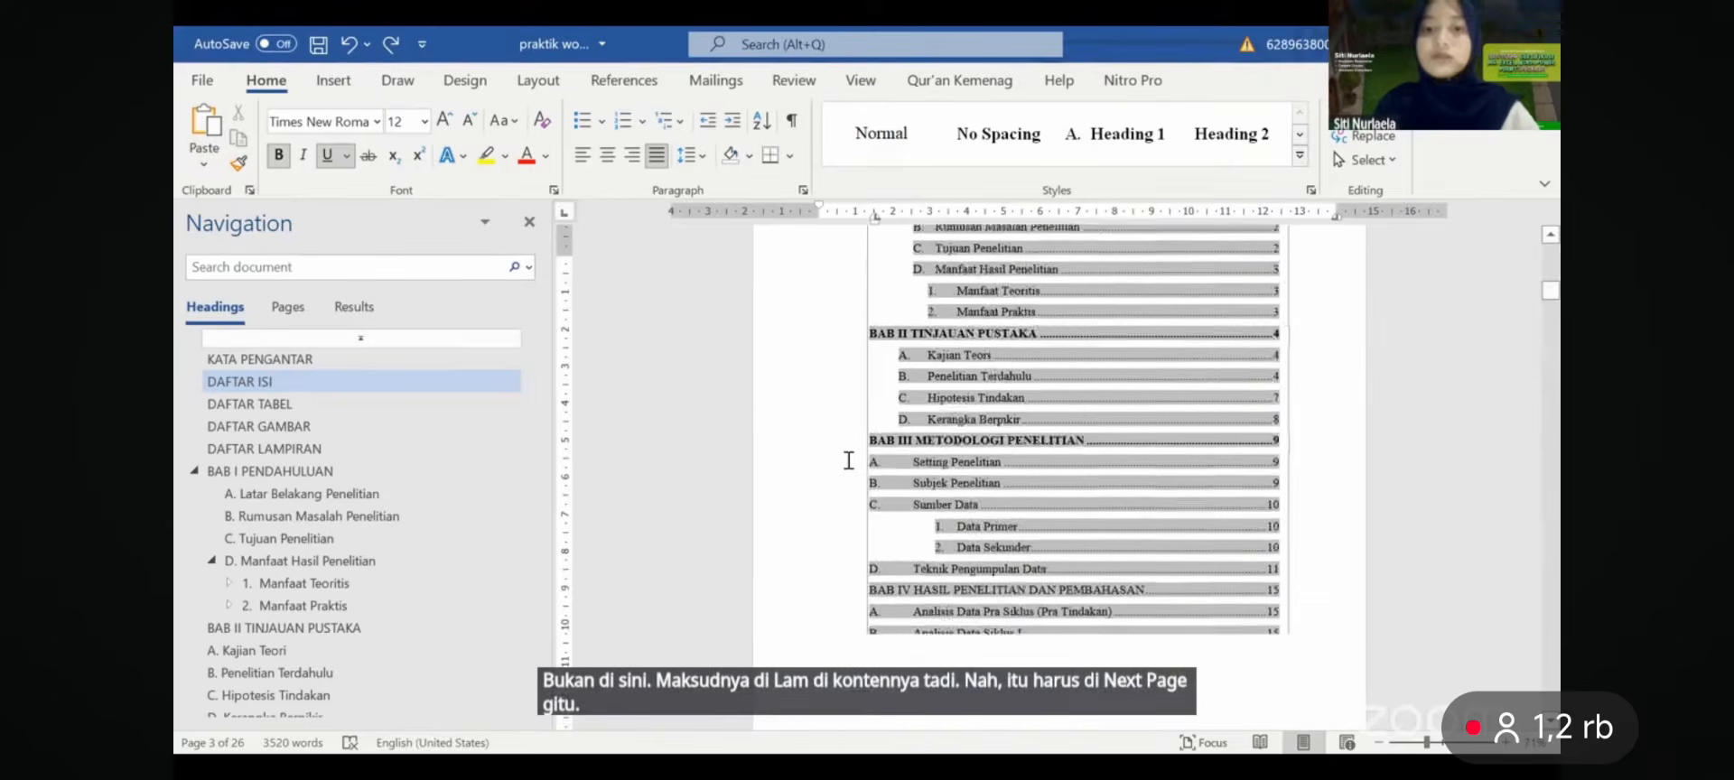
scroll(849, 461, down, 1)
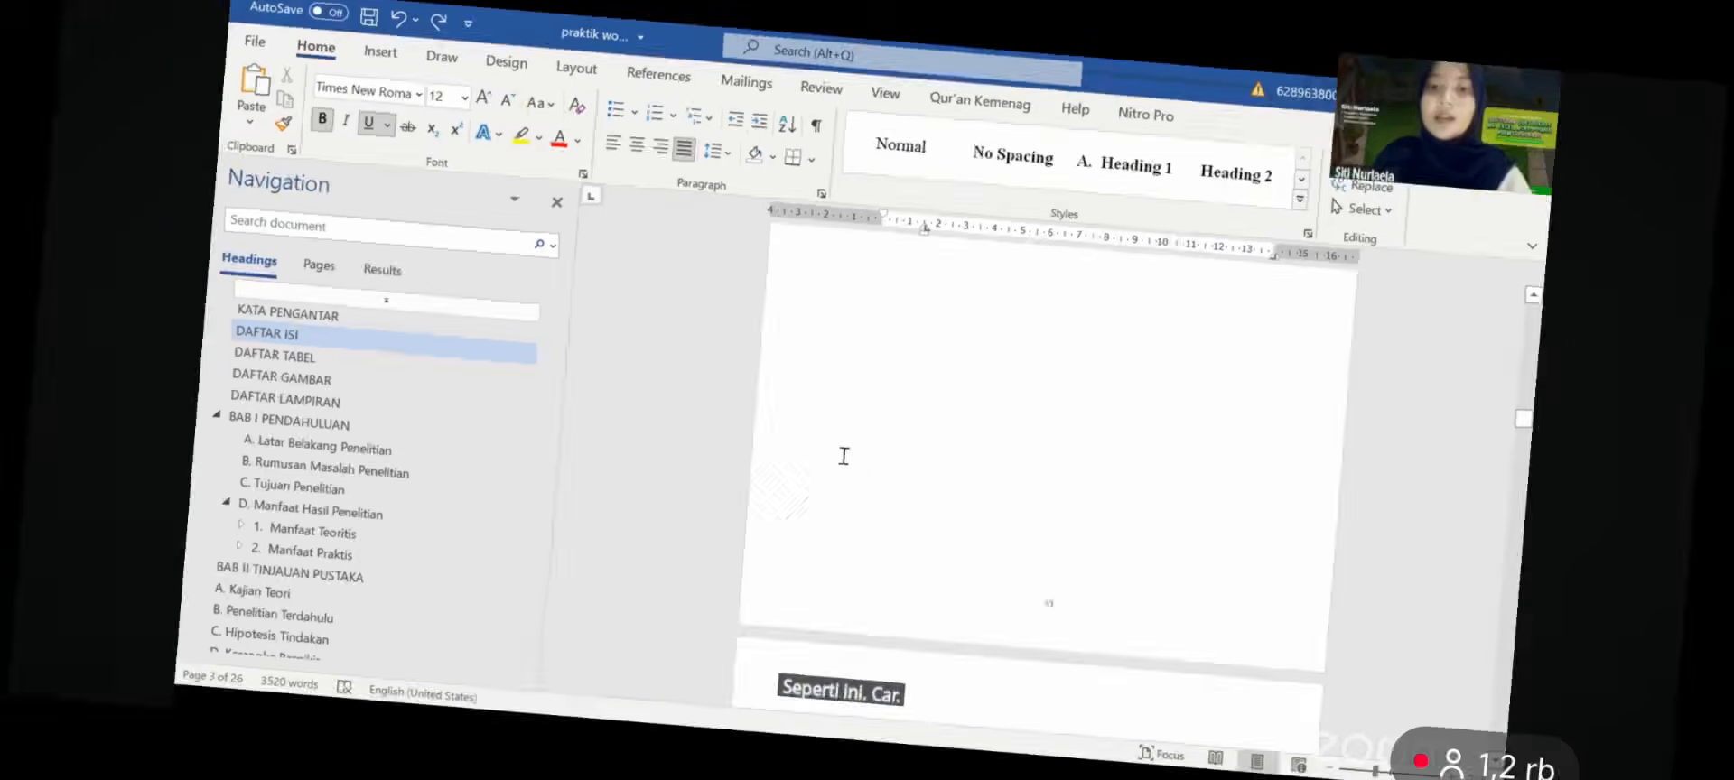
- Add a Next Page section break before BAB I, then undo it to drop the blank page
scroll(1090, 303, up, 3)
ctrl+scroll(1090, 303, up, 3)
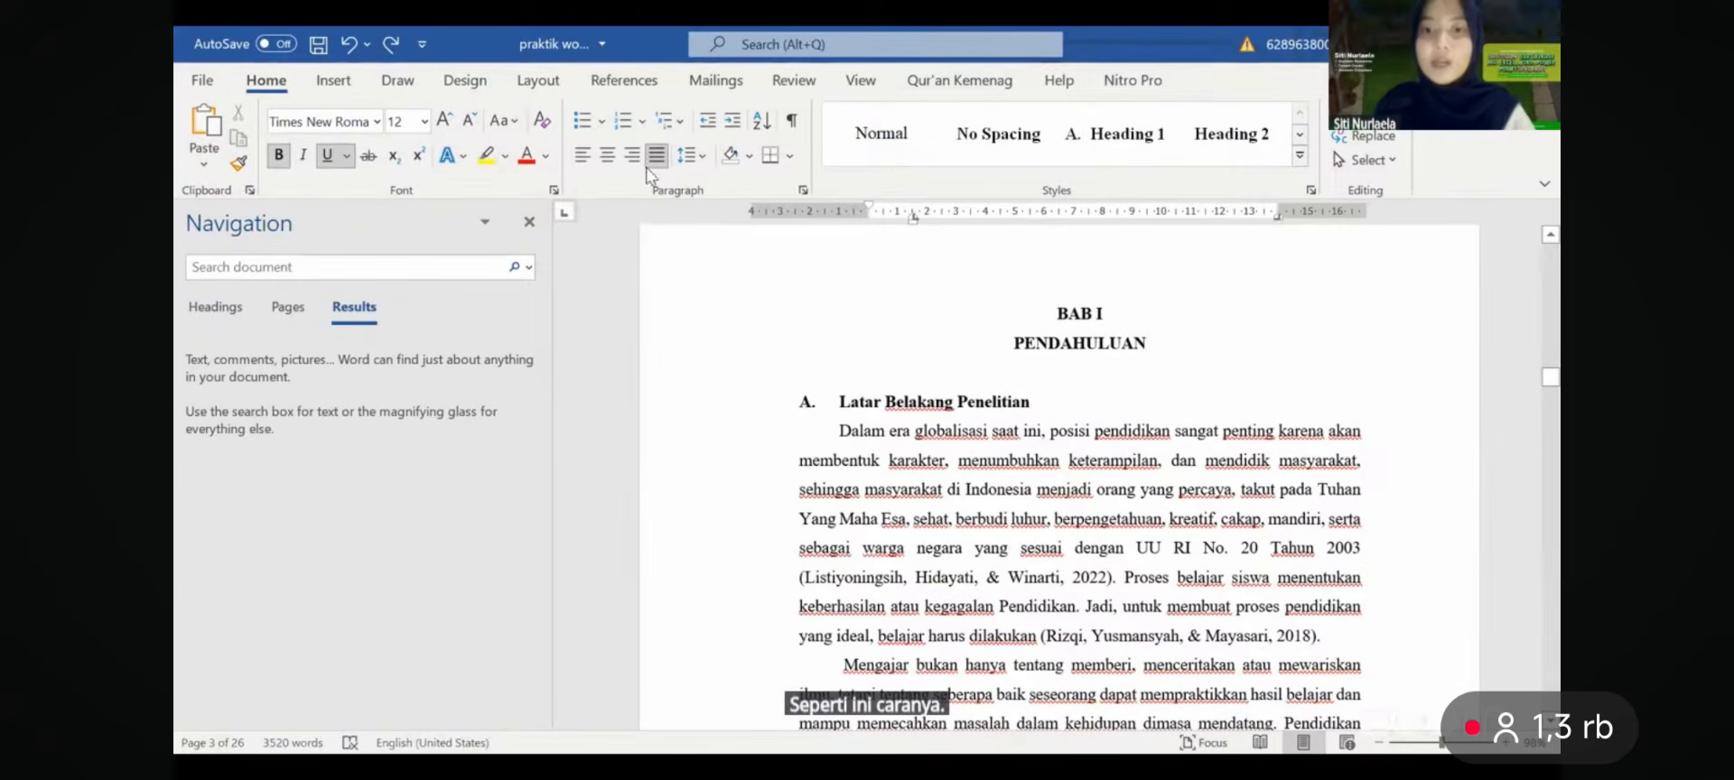
click(1057, 313)
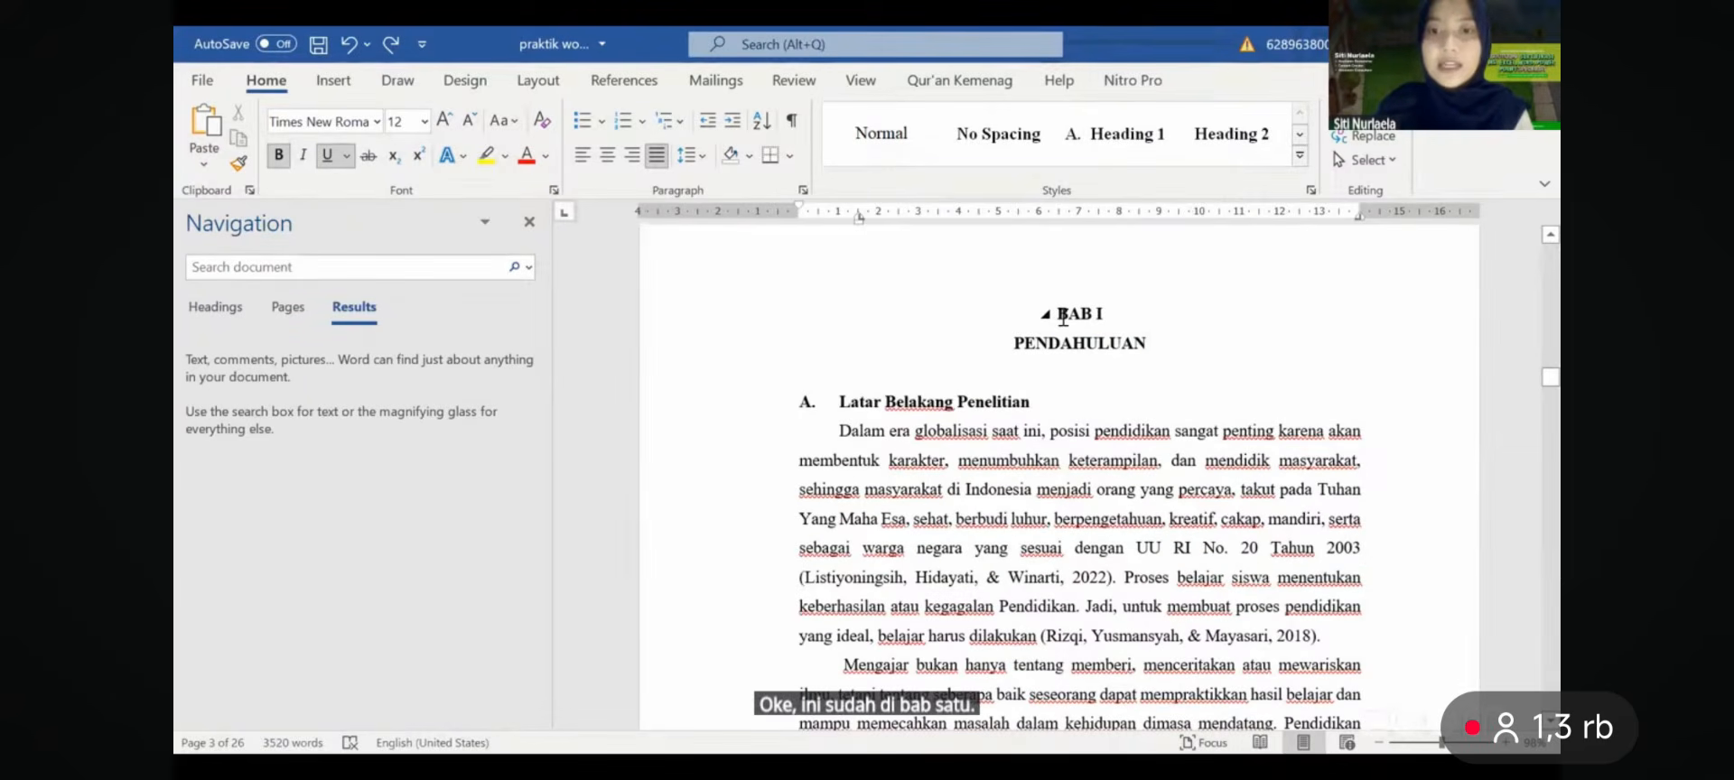
click(529, 90)
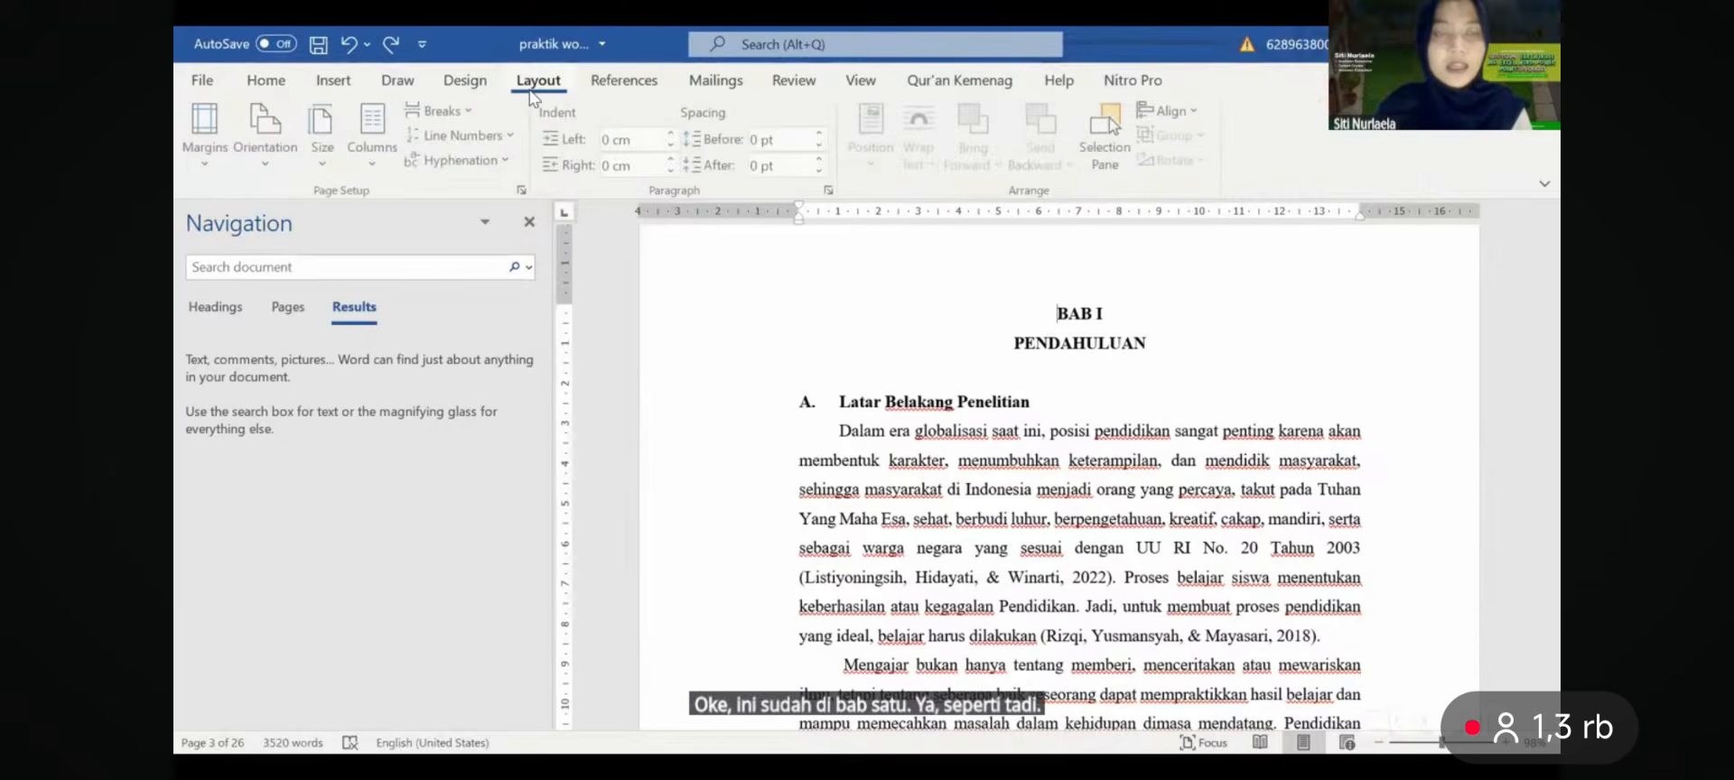
click(442, 110)
click(524, 419)
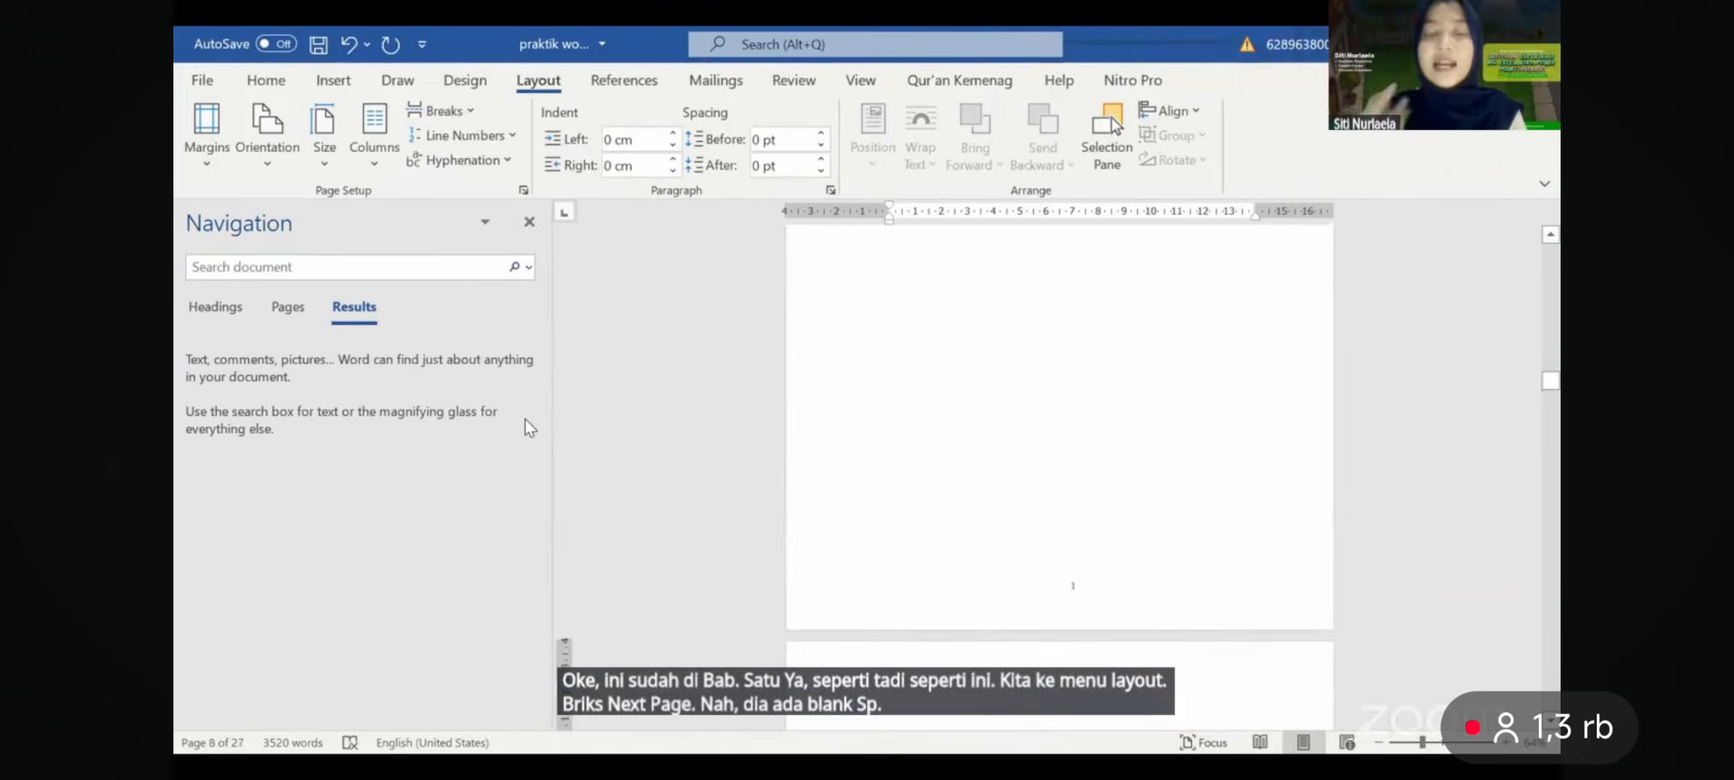
key(ctrl+z)
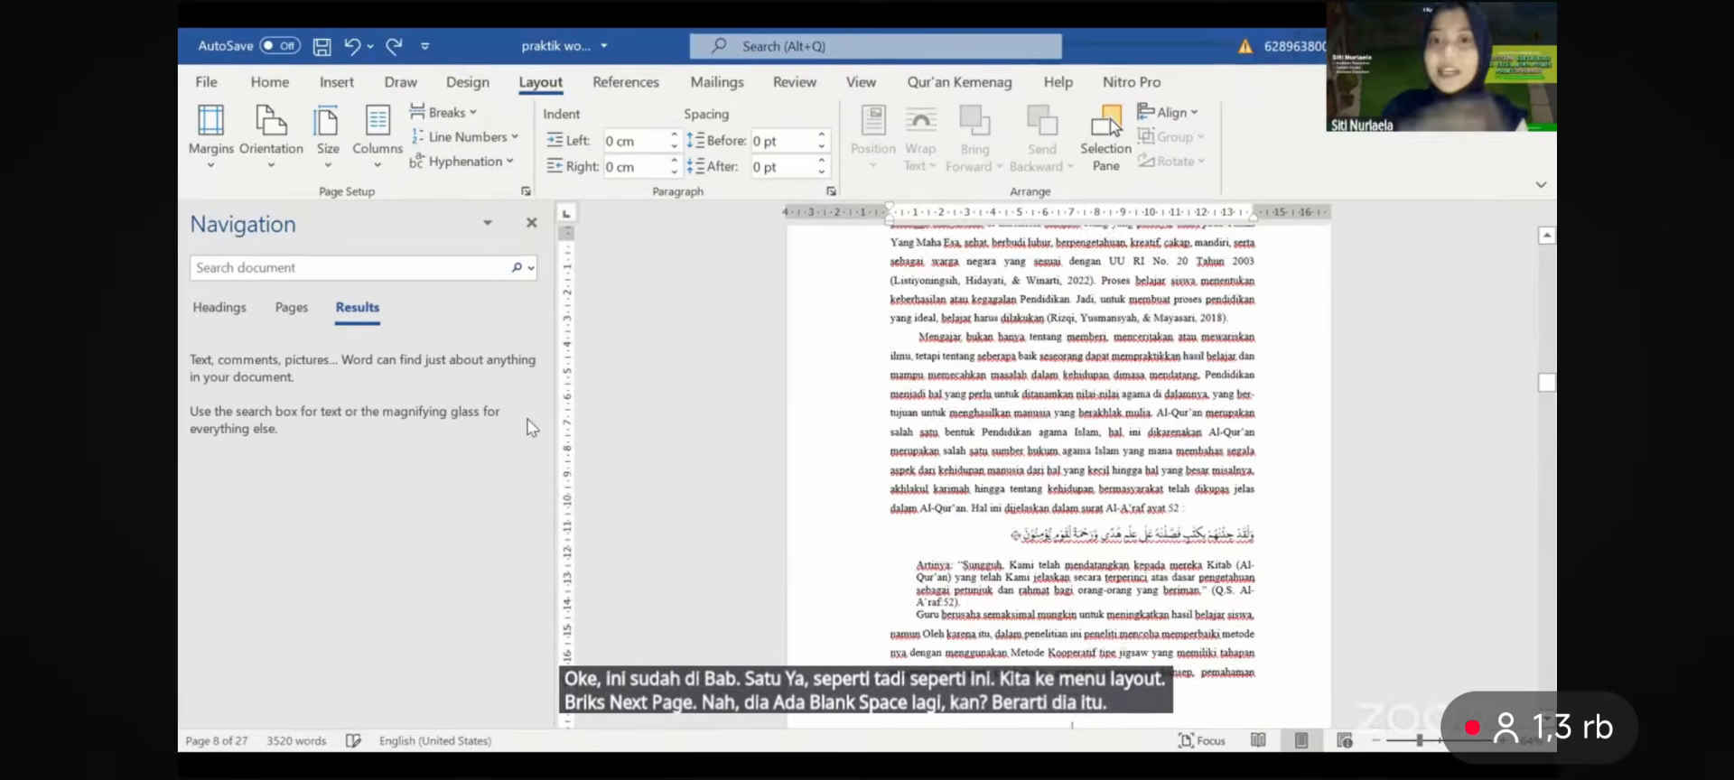
- Scroll back up to the DAFTAR ISI page, which follows the page numbered i
drag(867, 9, 867, 379)
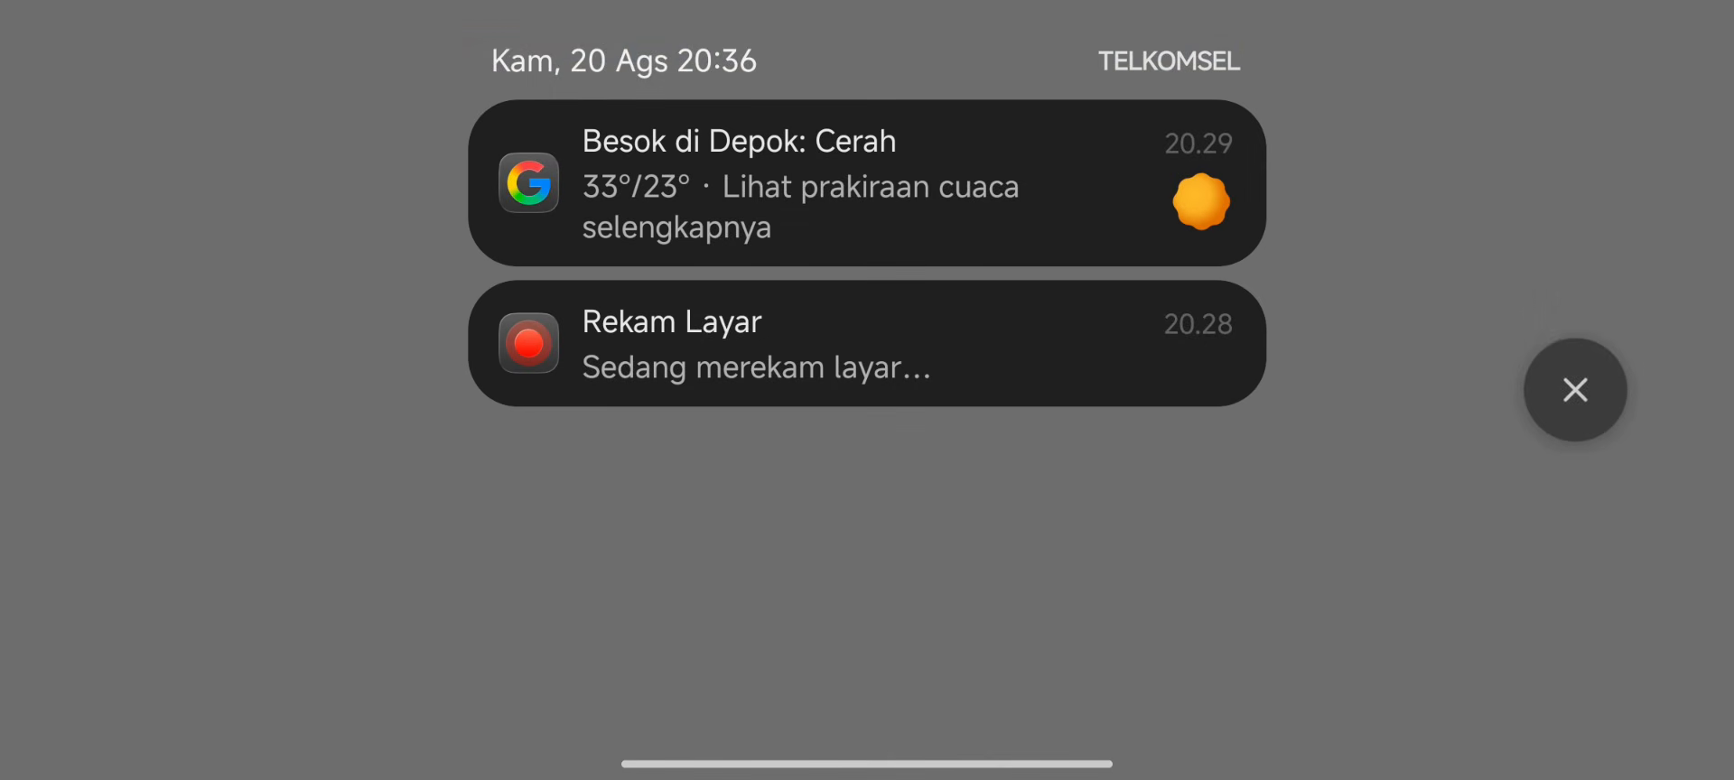
click(1575, 390)
scroll(1089, 365, up, 5)
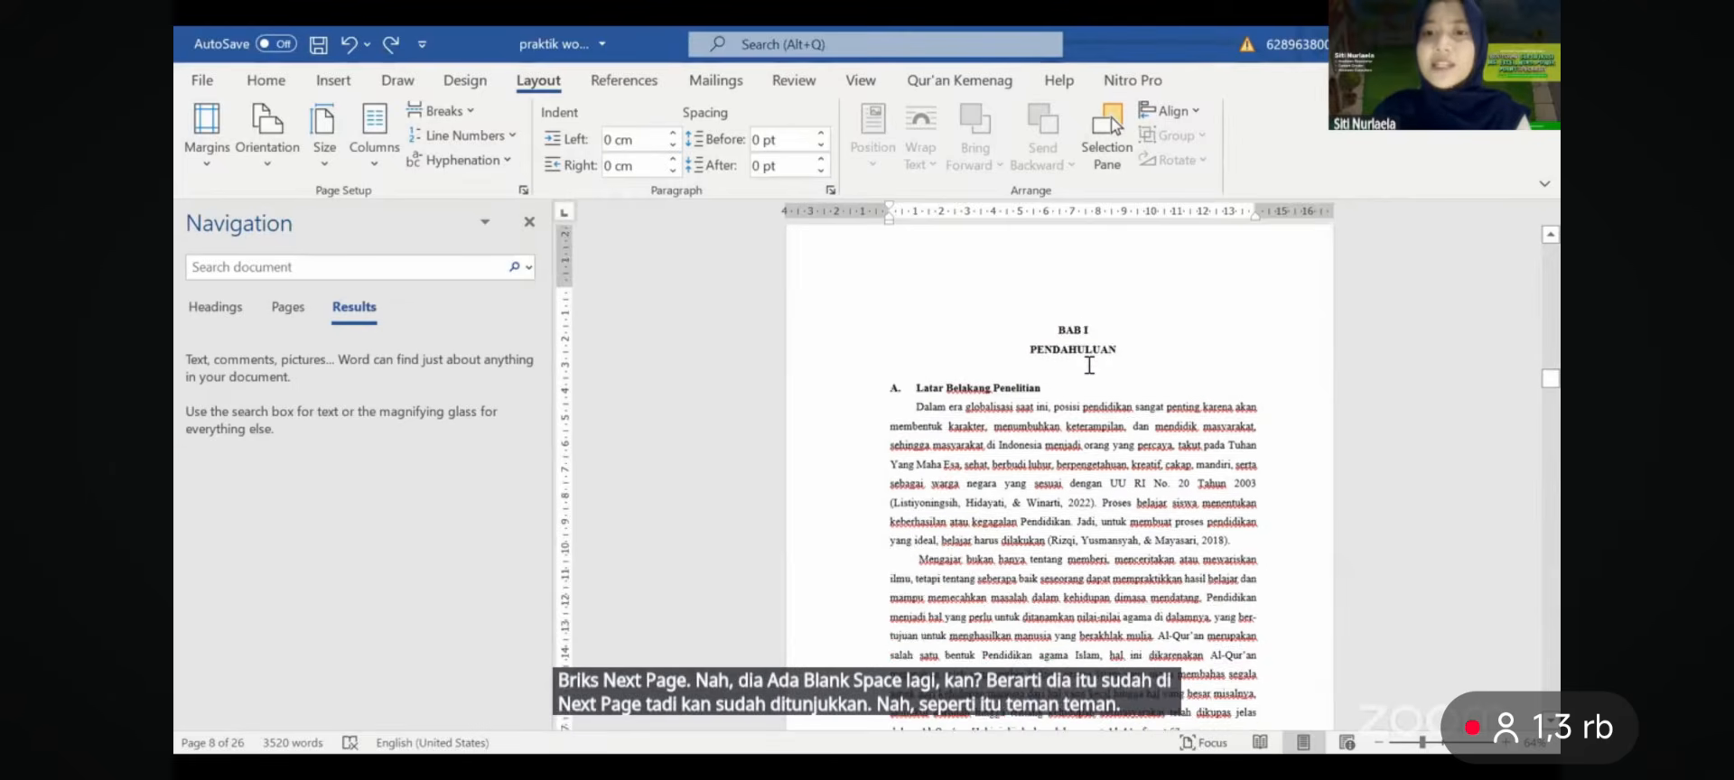
scroll(1089, 365, up, 15)
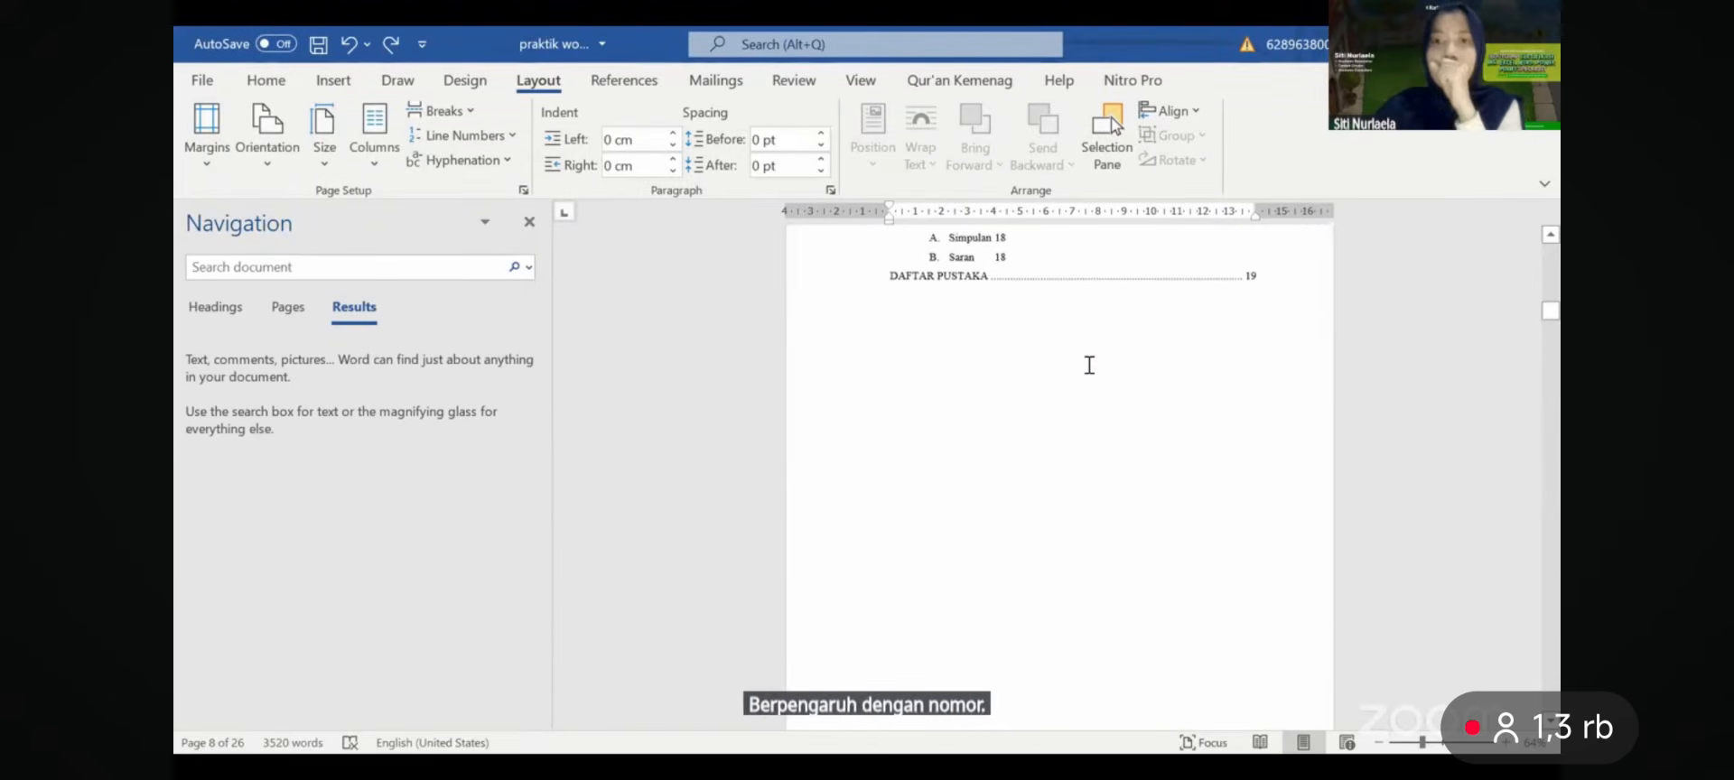
scroll(1090, 364, up, 1)
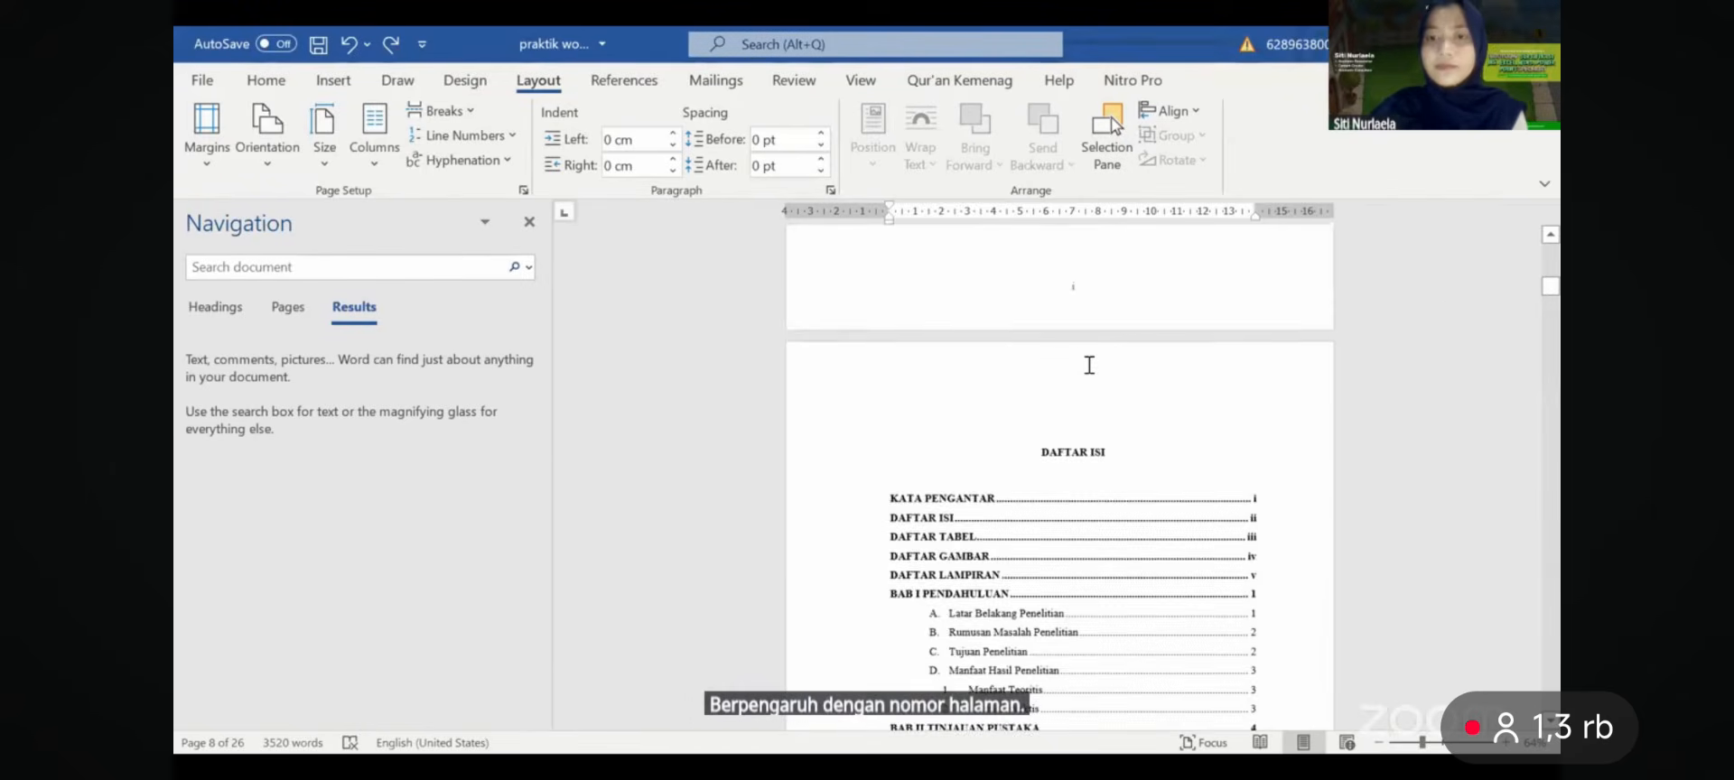
ctrl+scroll(1089, 364, up, 2)
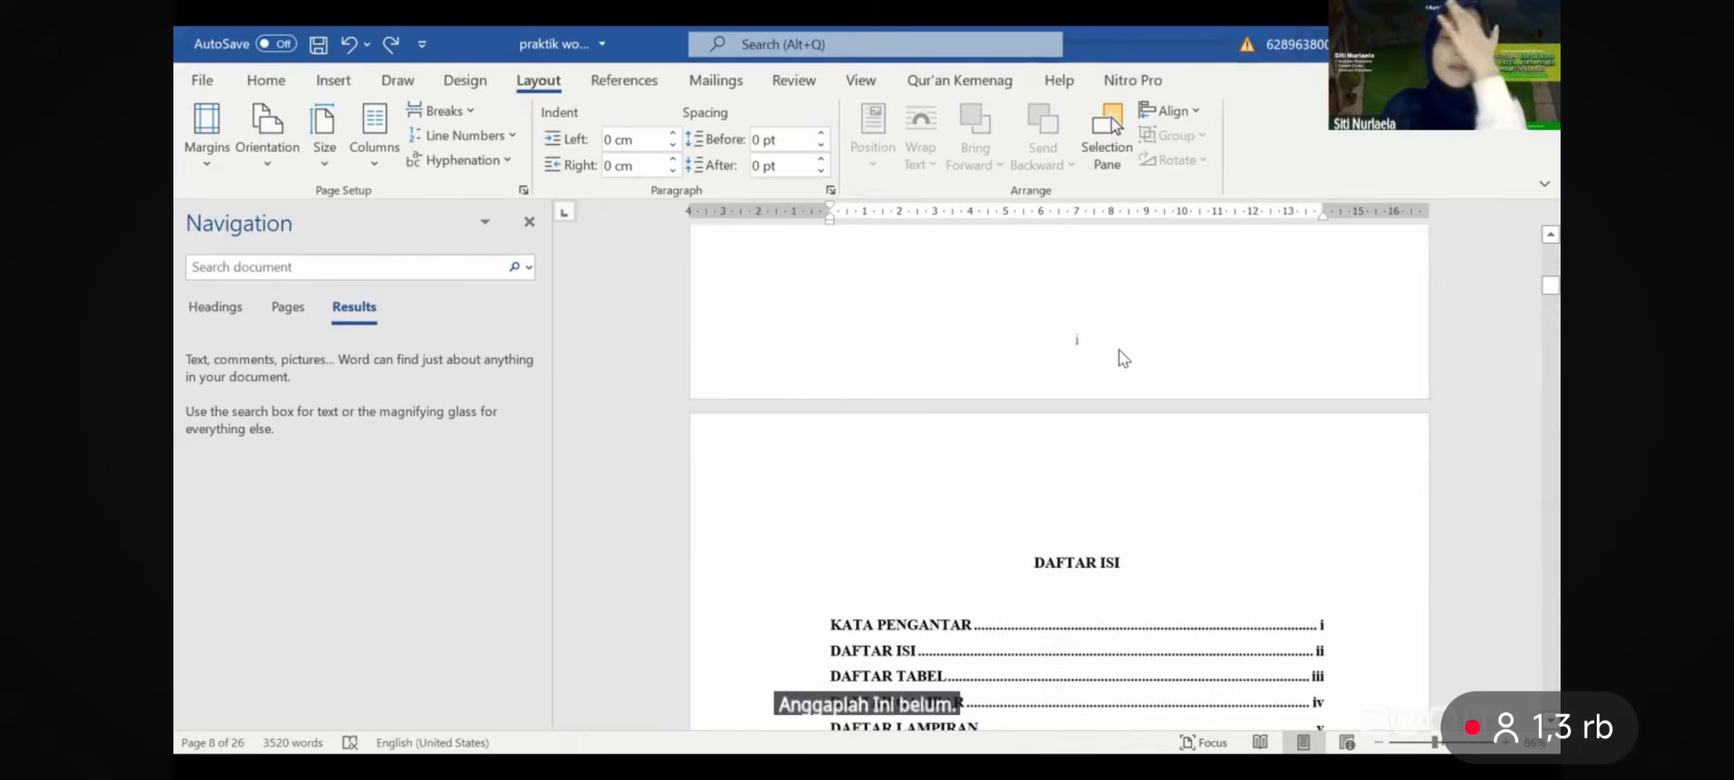
- Give section 2's footer a different first page and unlink it from the previous section
double_click(1098, 352)
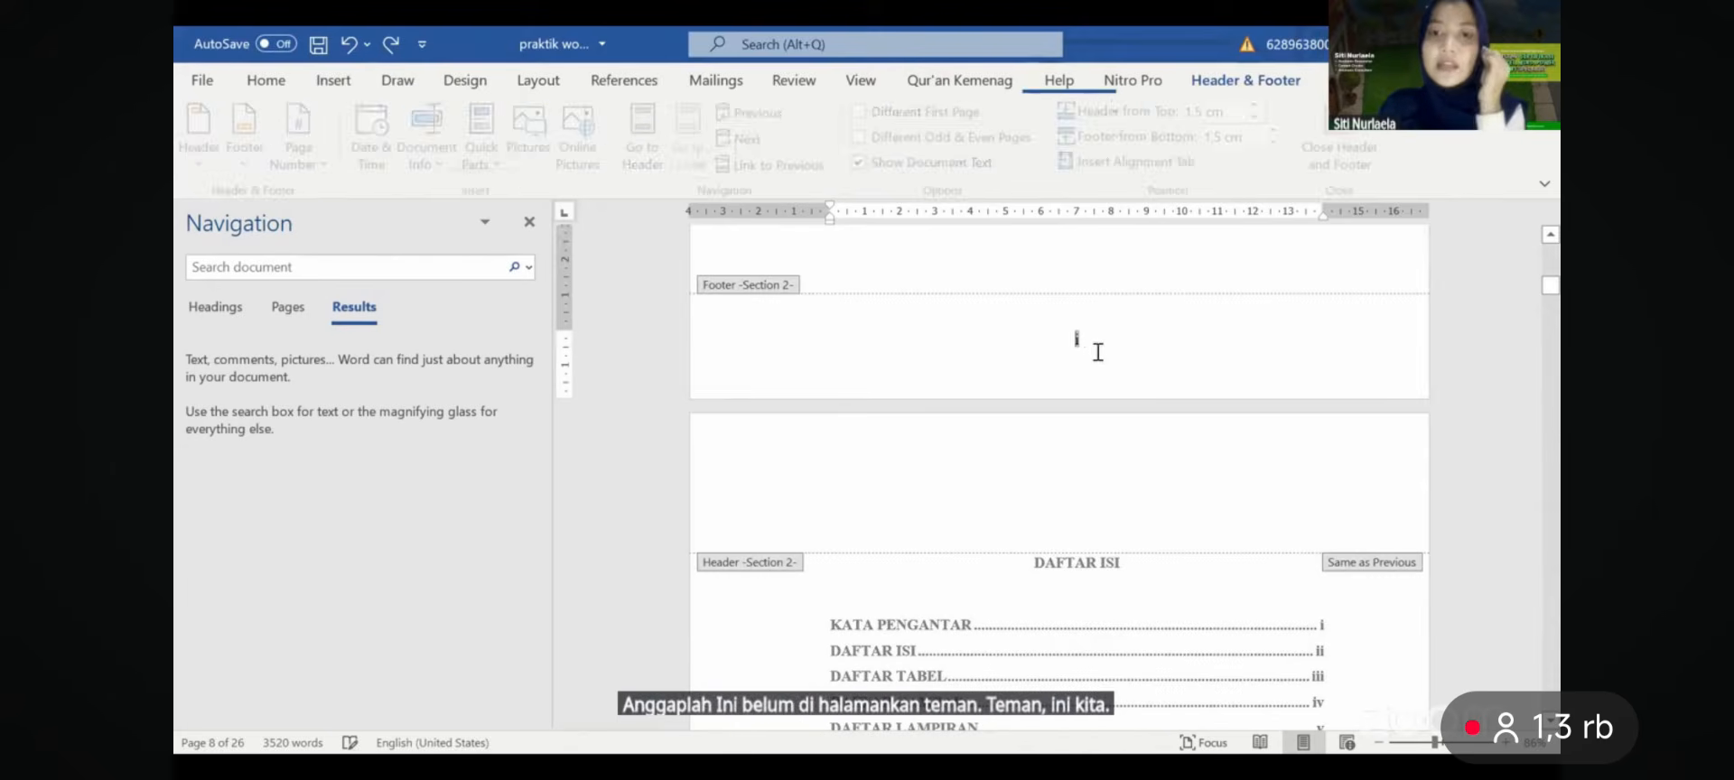
drag(1083, 348, 1054, 348)
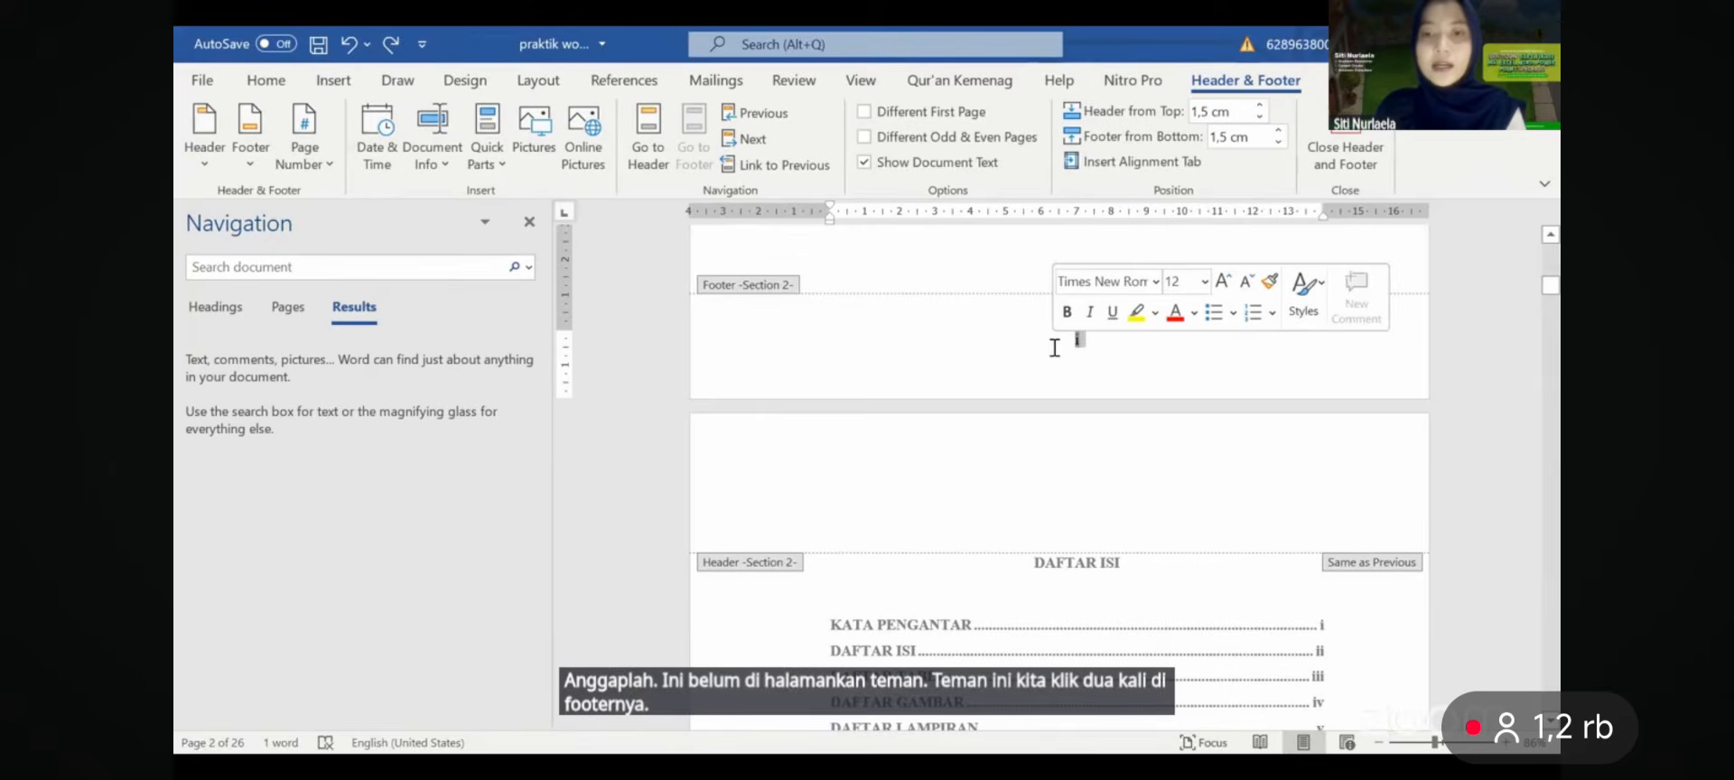
click(864, 112)
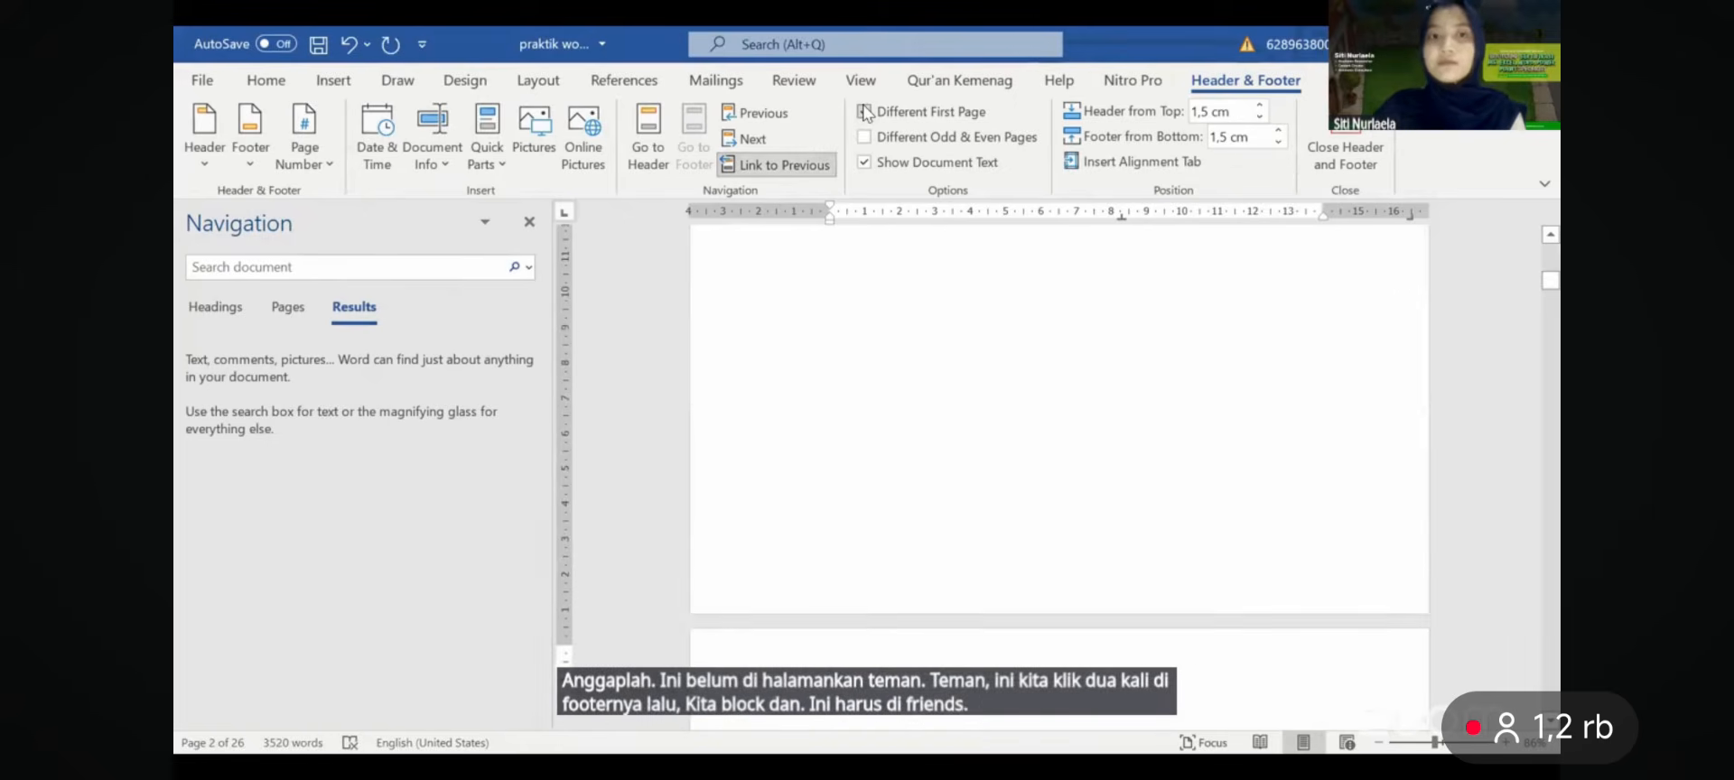
click(801, 166)
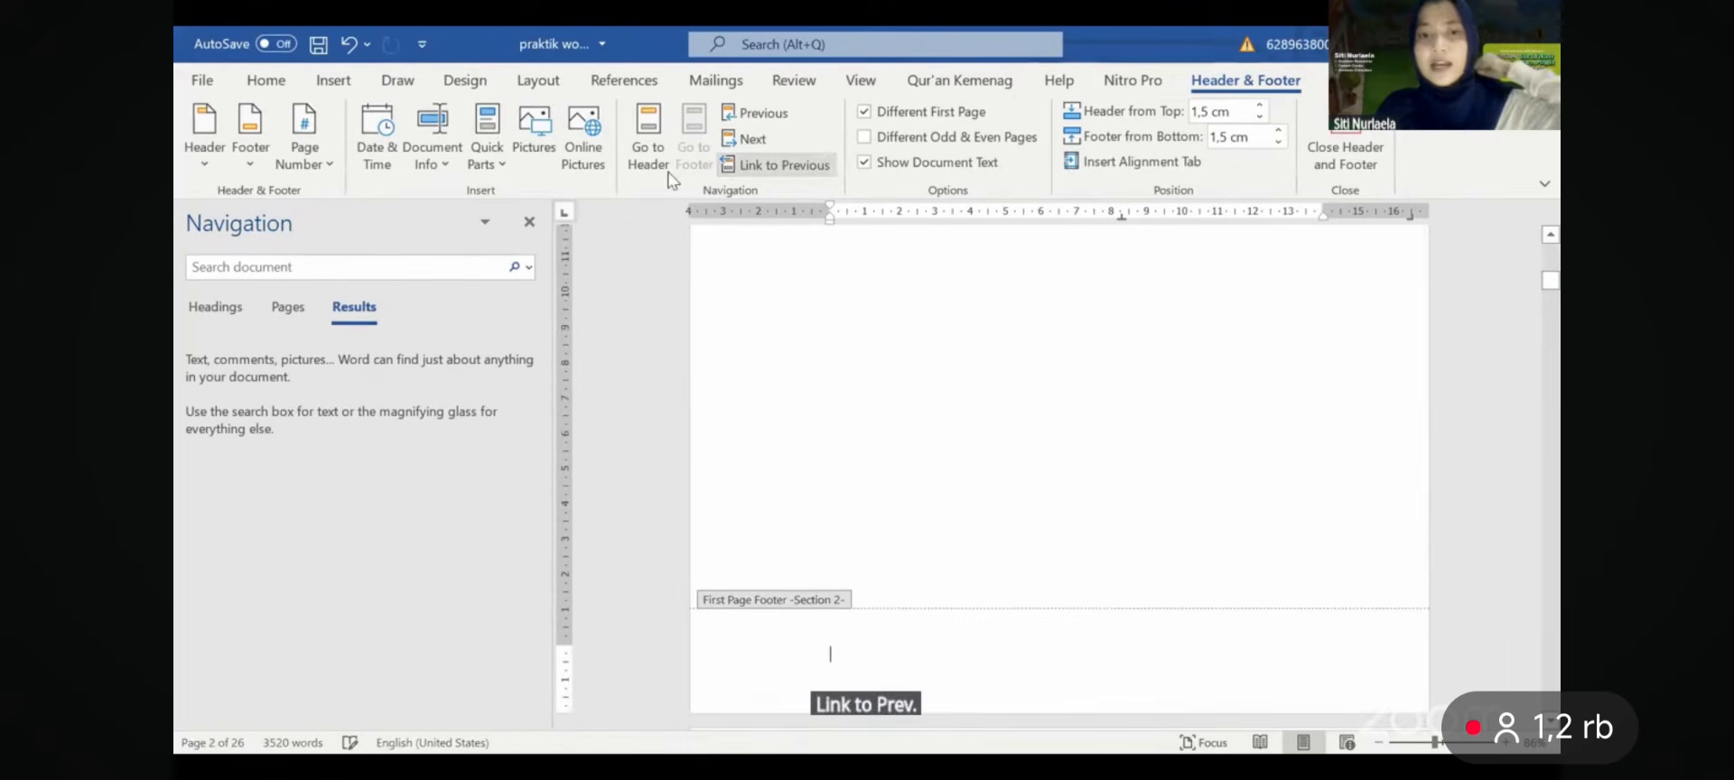
- Confirm the page numbers stay roman numerals starting at i, then leave the footer
click(323, 153)
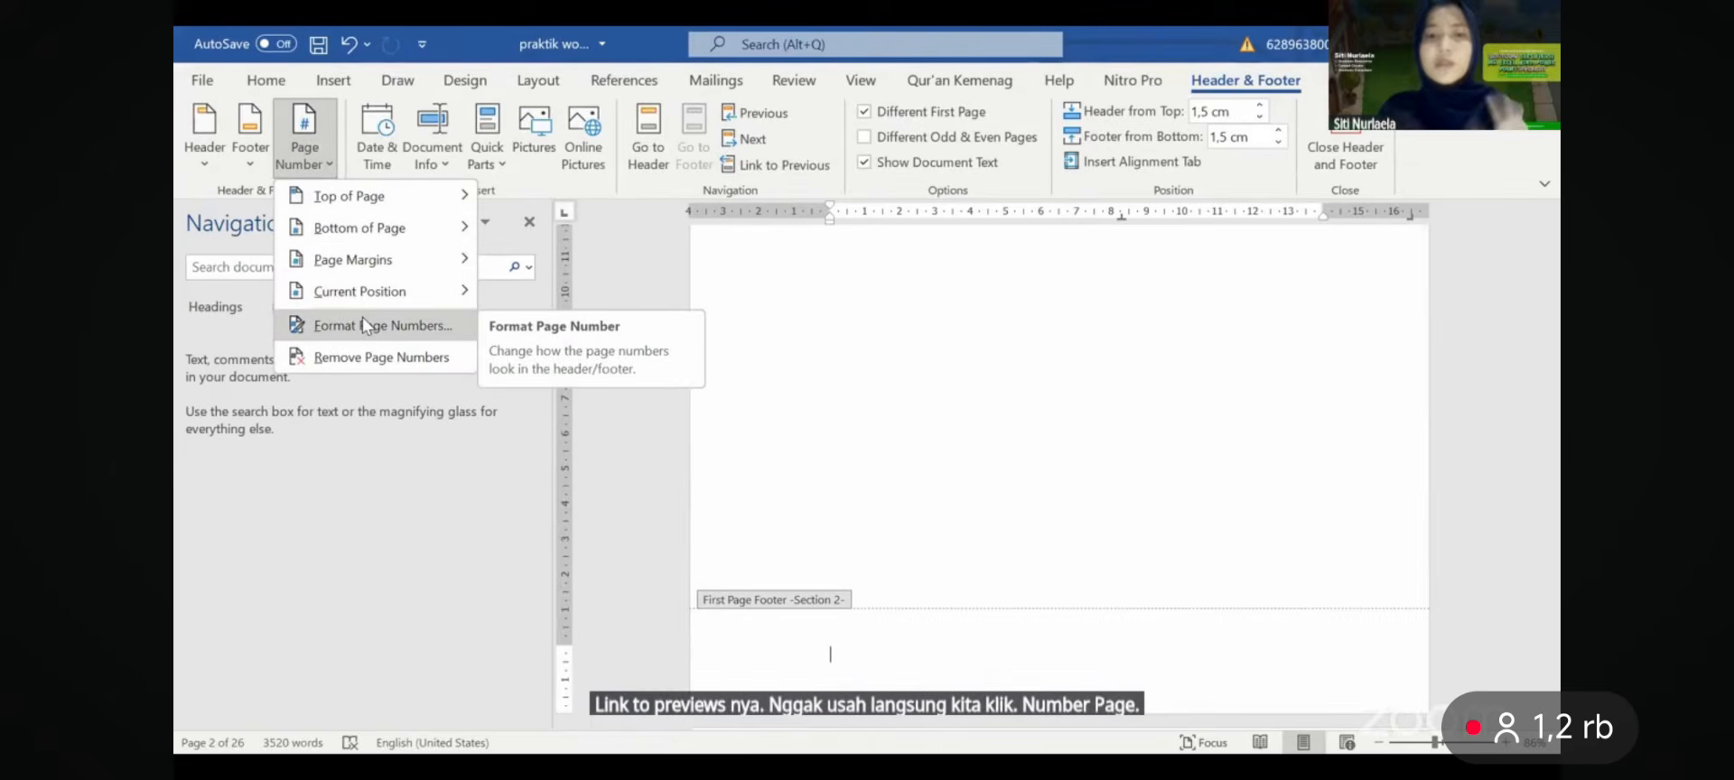
click(362, 323)
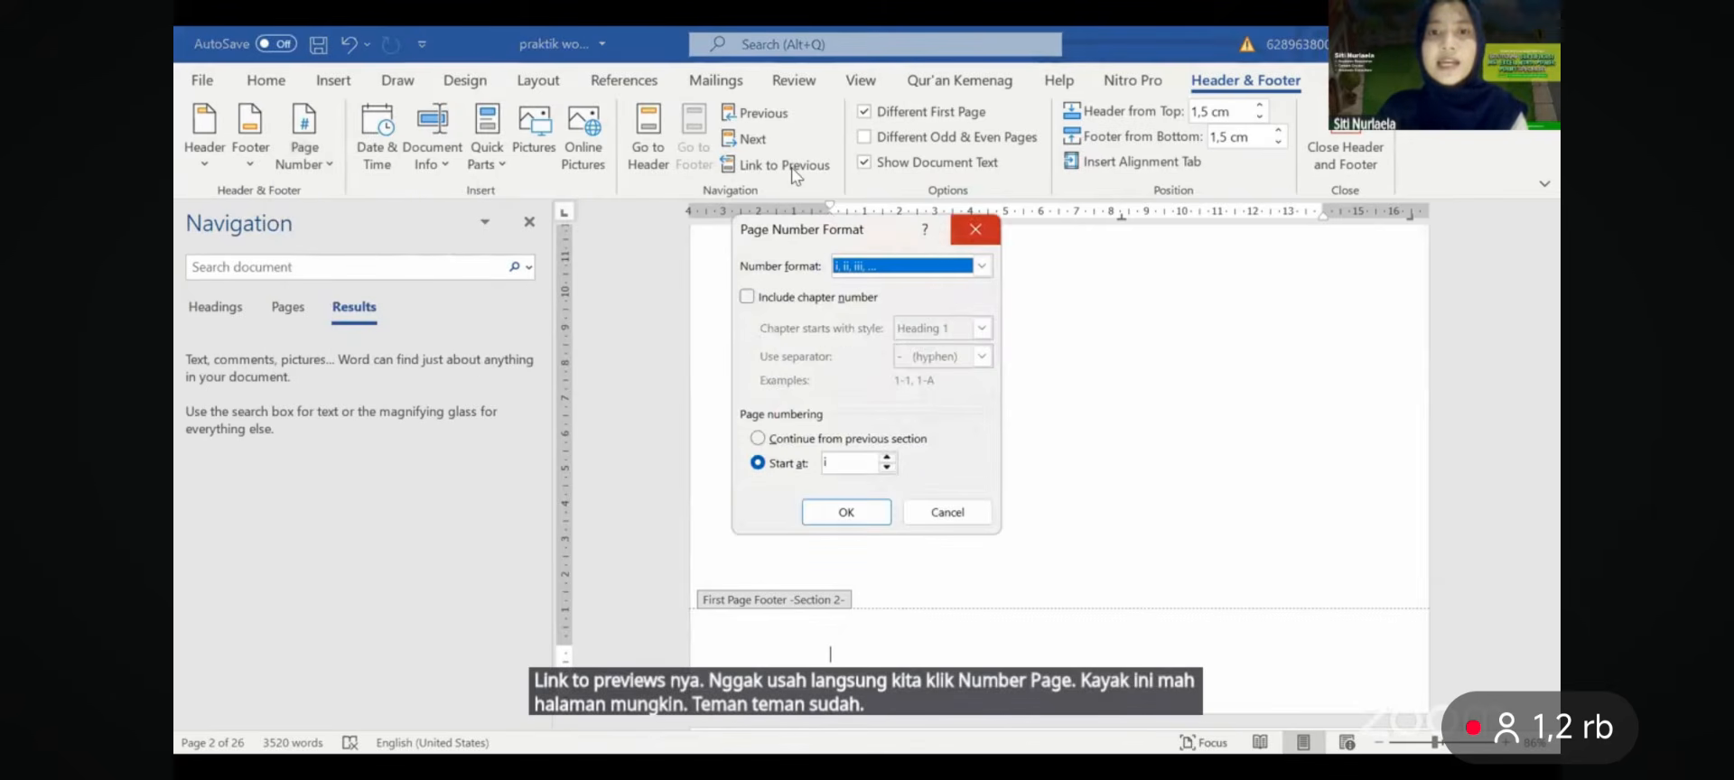
click(963, 230)
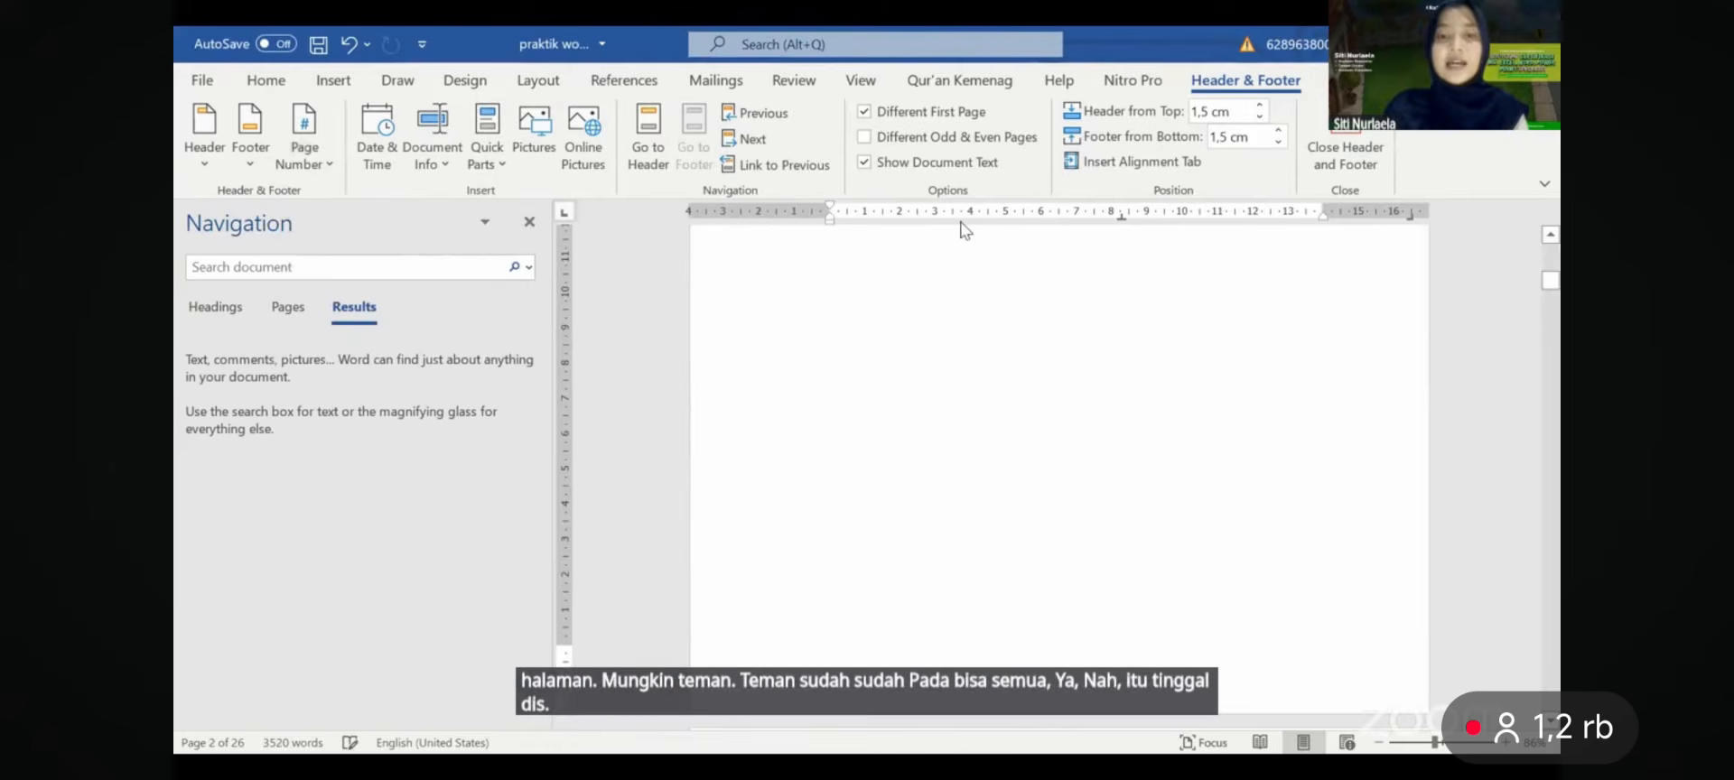
key(ctrl+z)
scroll(964, 230, down, 3)
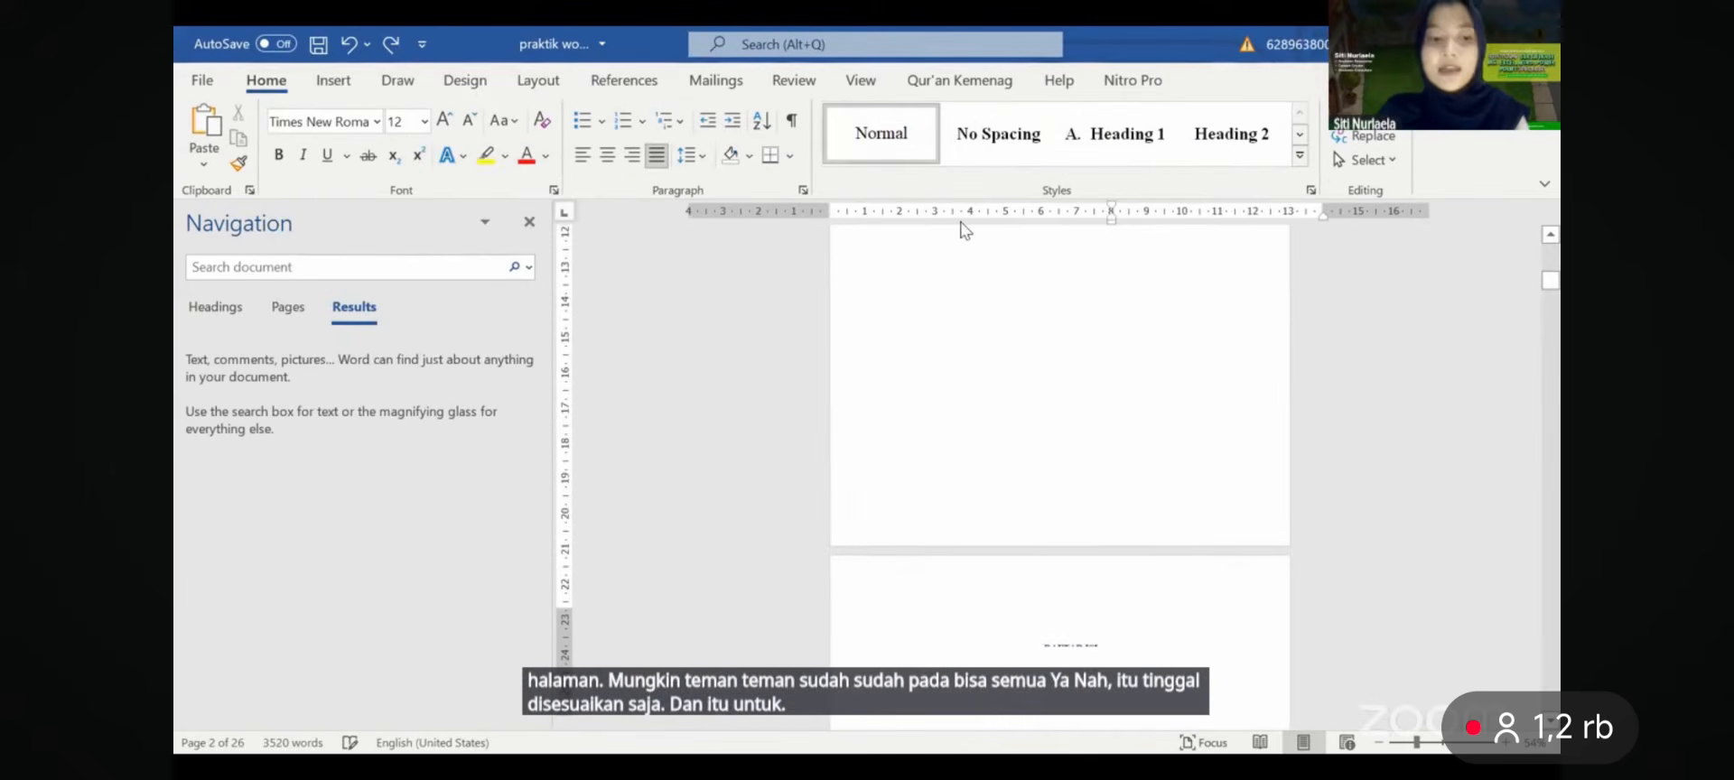
scroll(964, 229, down, 10)
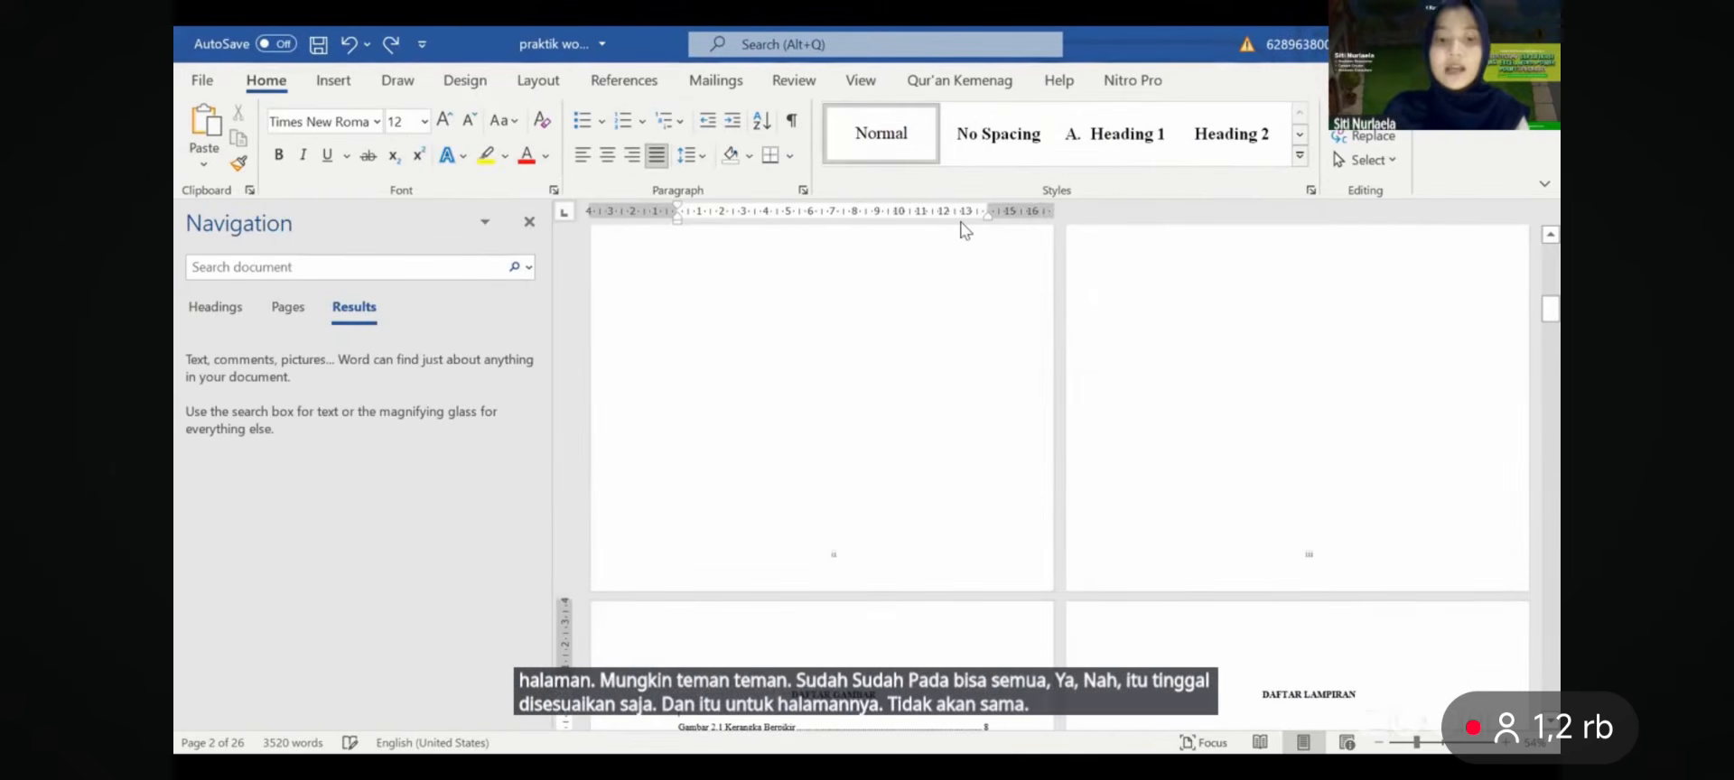
scroll(964, 230, up, 5)
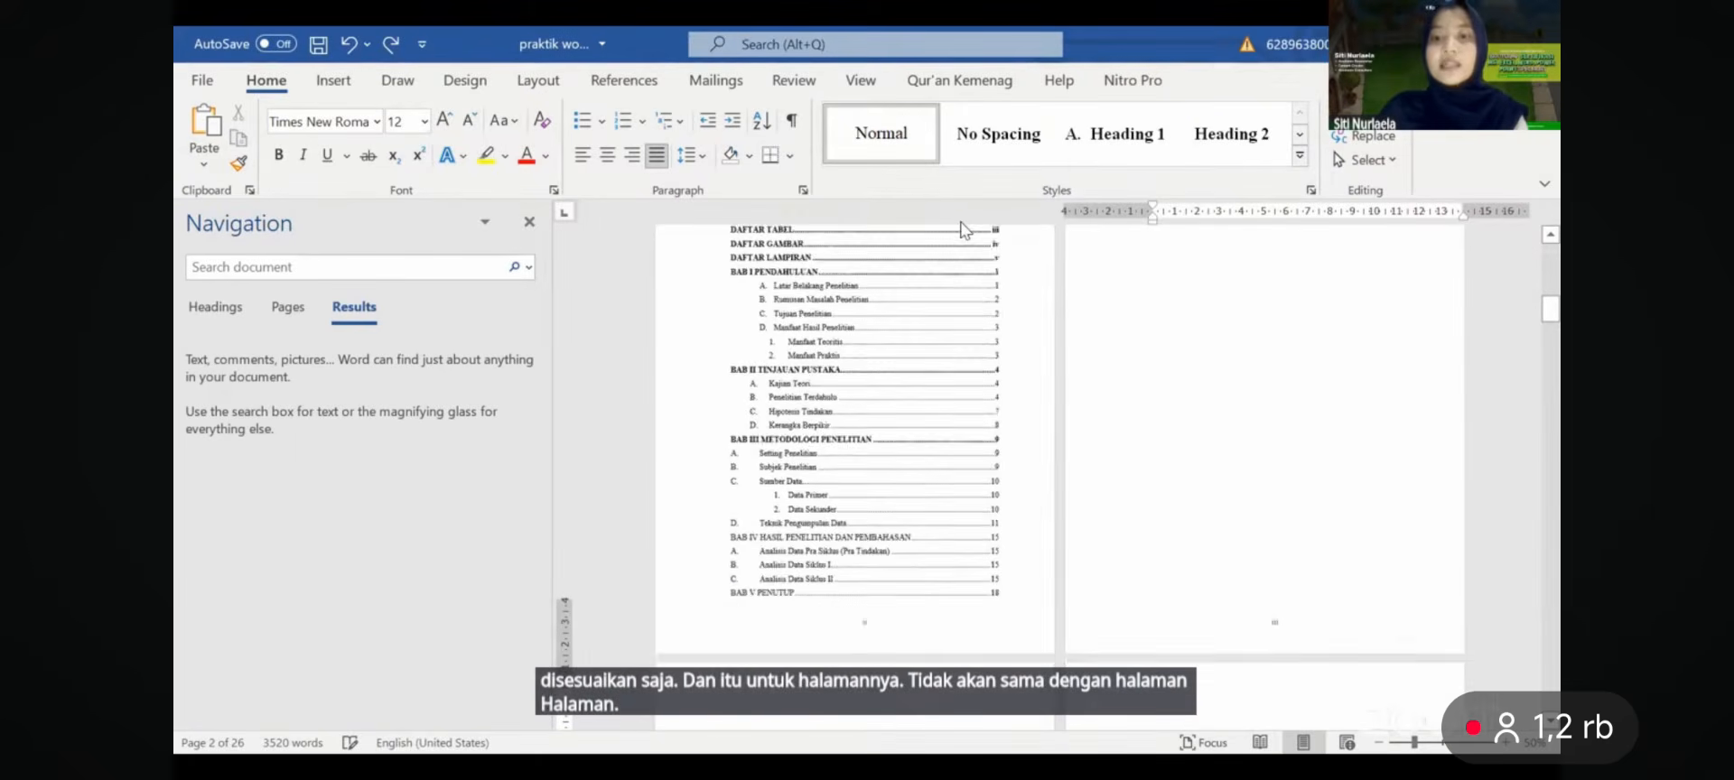
scroll(964, 230, down, 8)
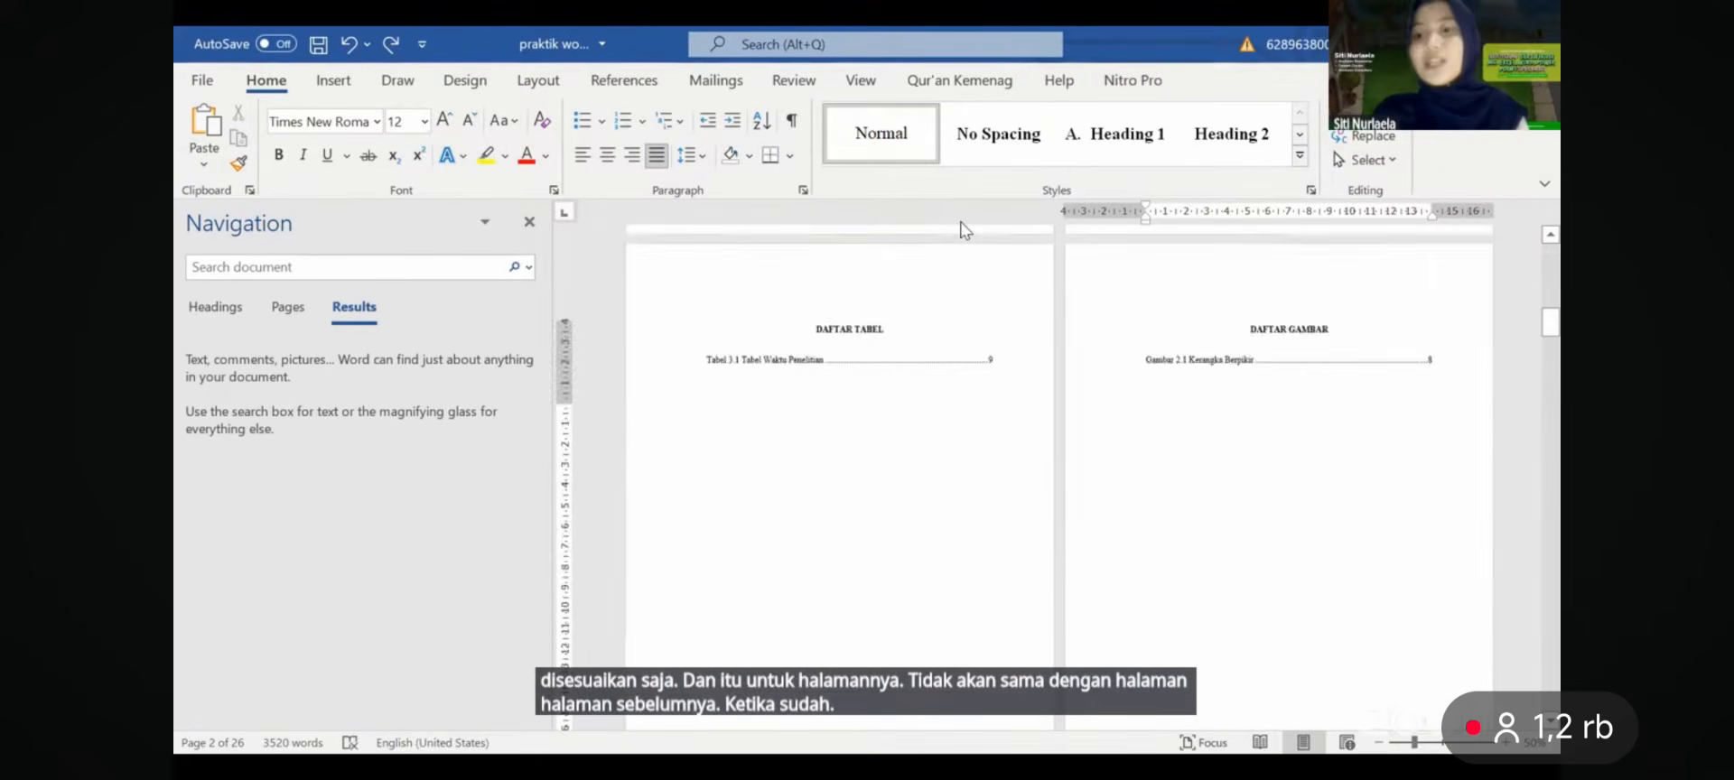
scroll(963, 229, down, 10)
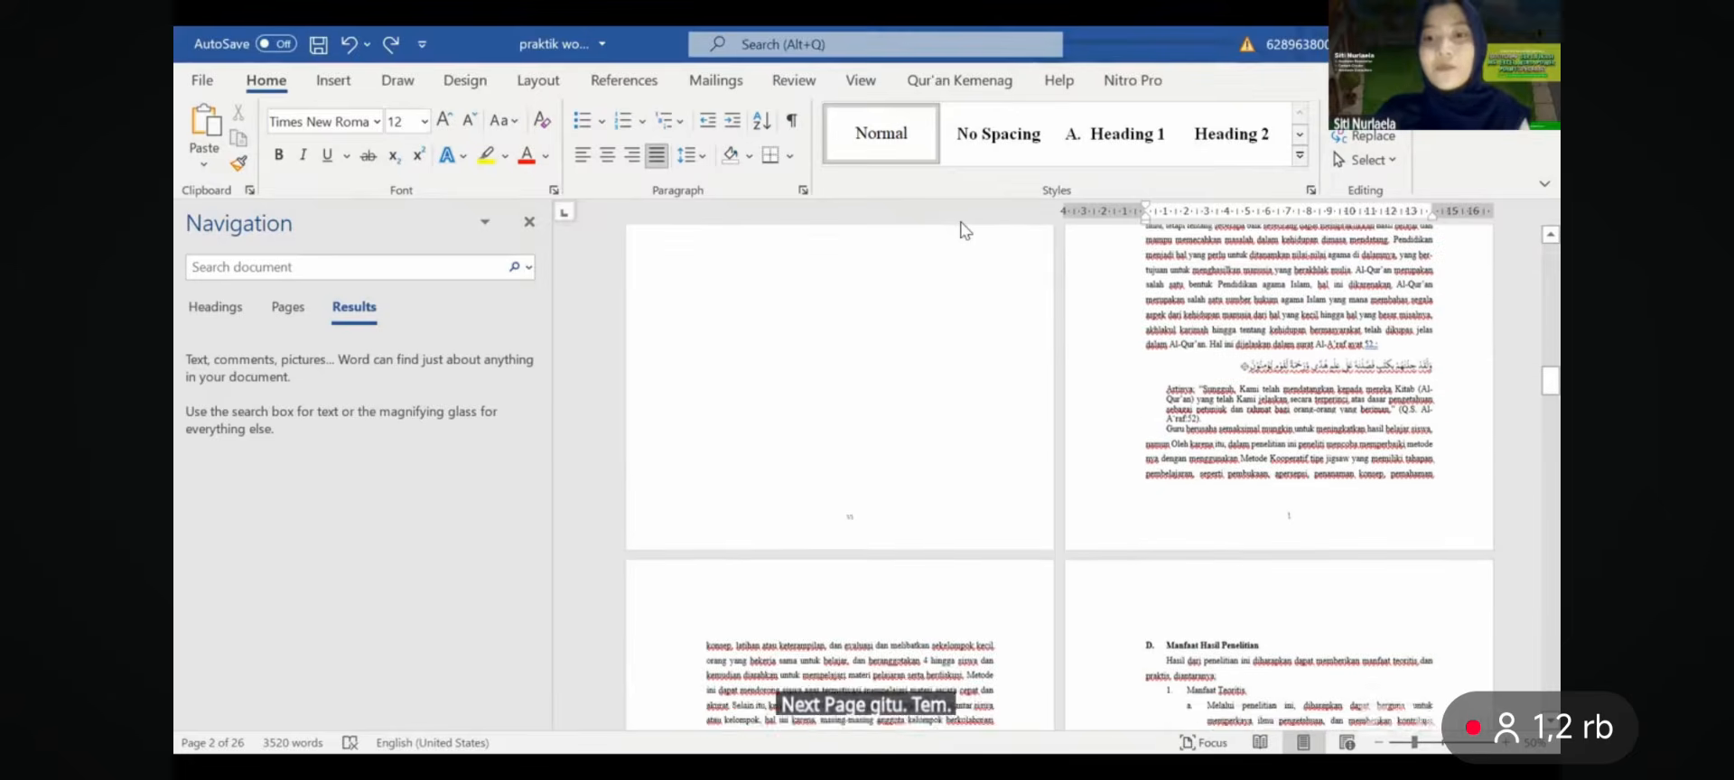
scroll(964, 229, down, 5)
scroll(964, 230, up, 10)
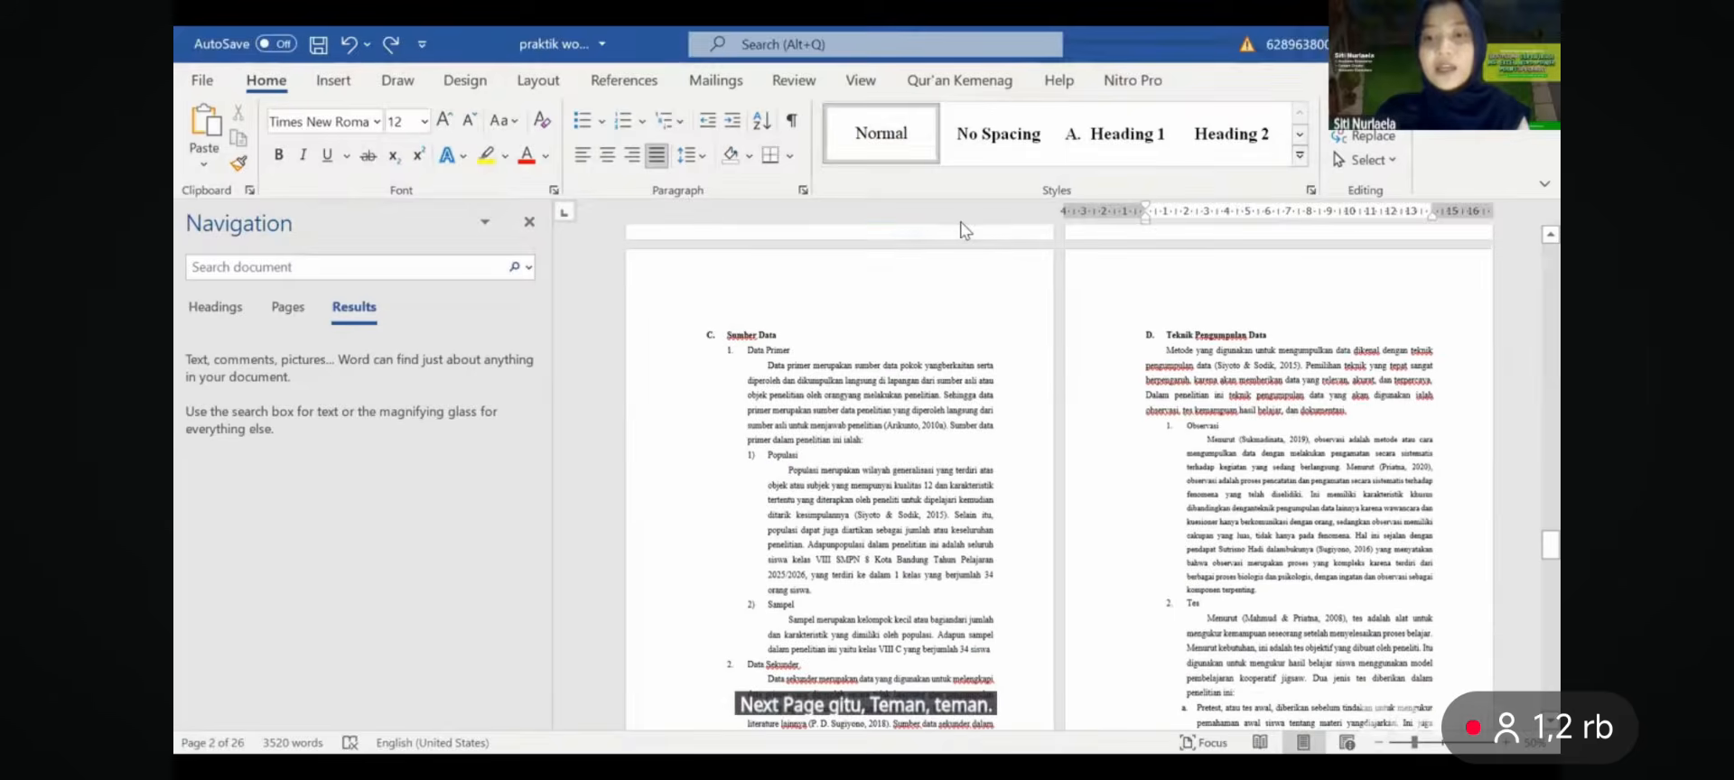
scroll(964, 229, up, 10)
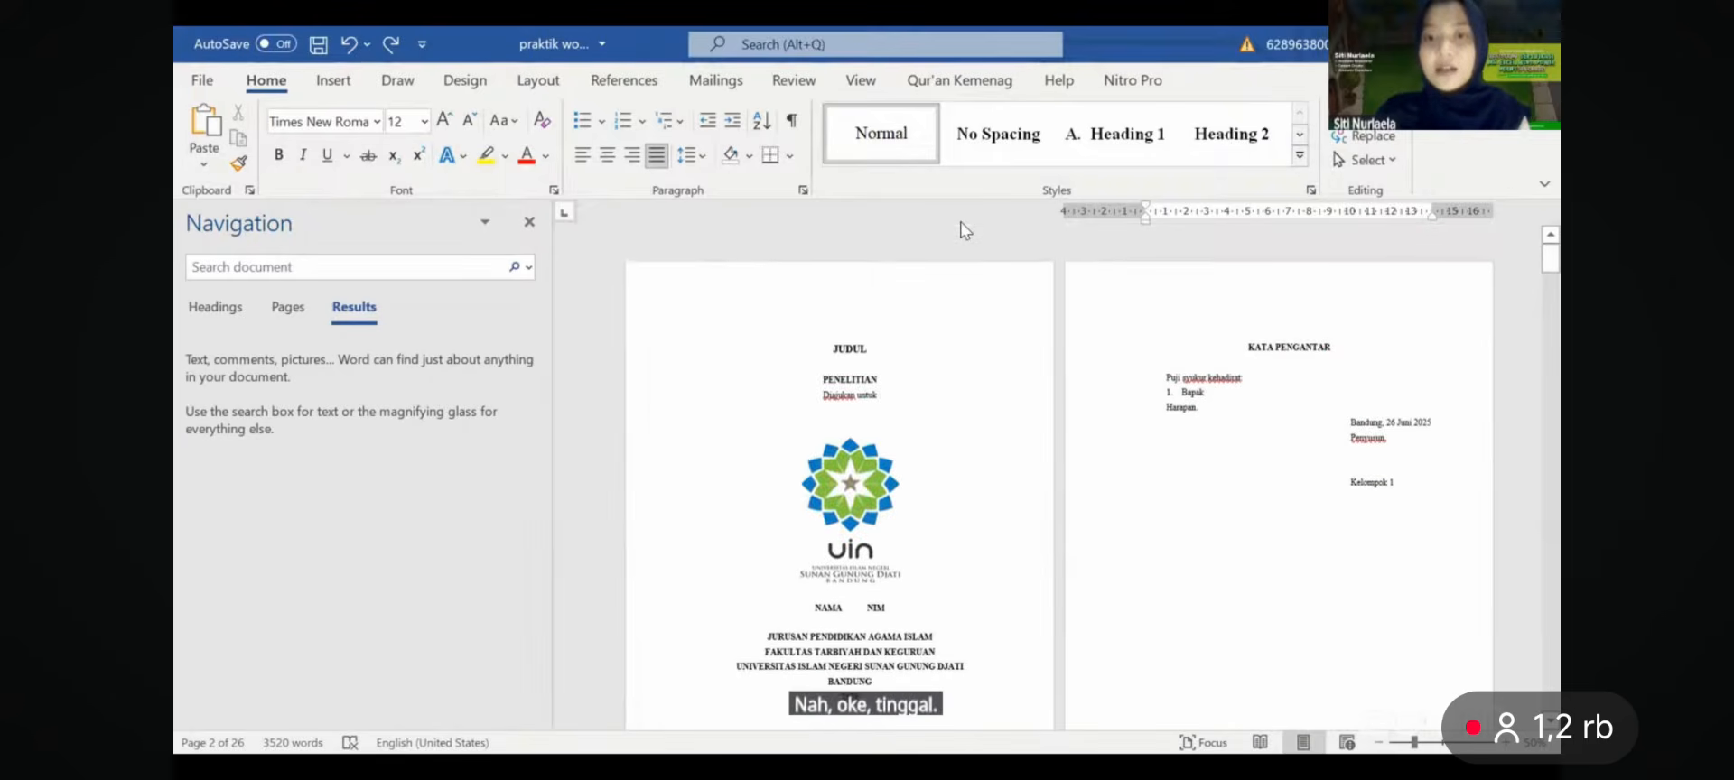
scroll(964, 230, down, 3)
scroll(964, 229, down, 8)
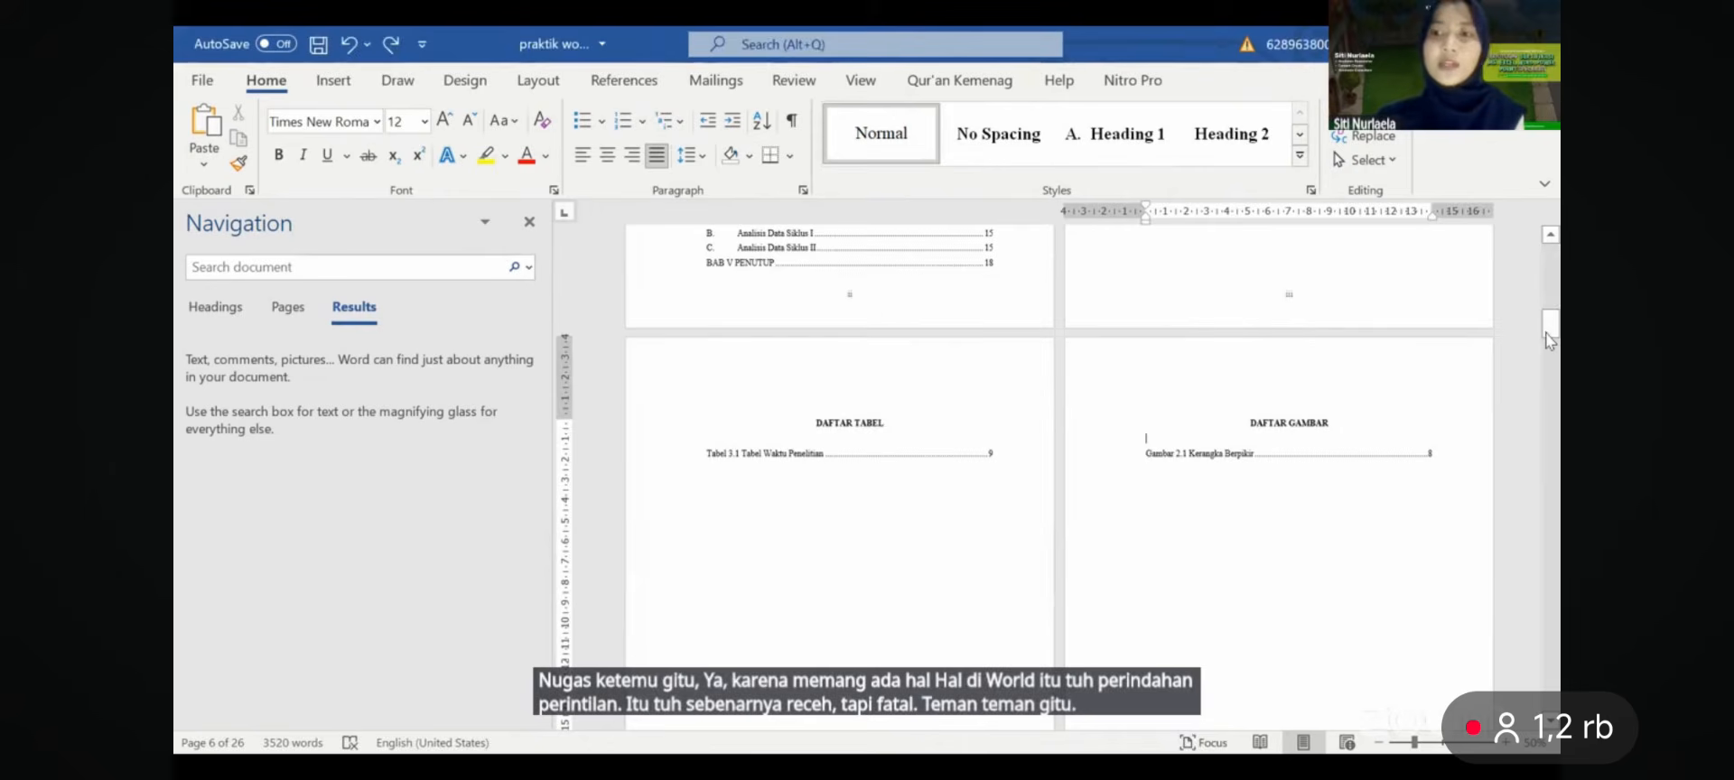
drag(1548, 336, 1548, 250)
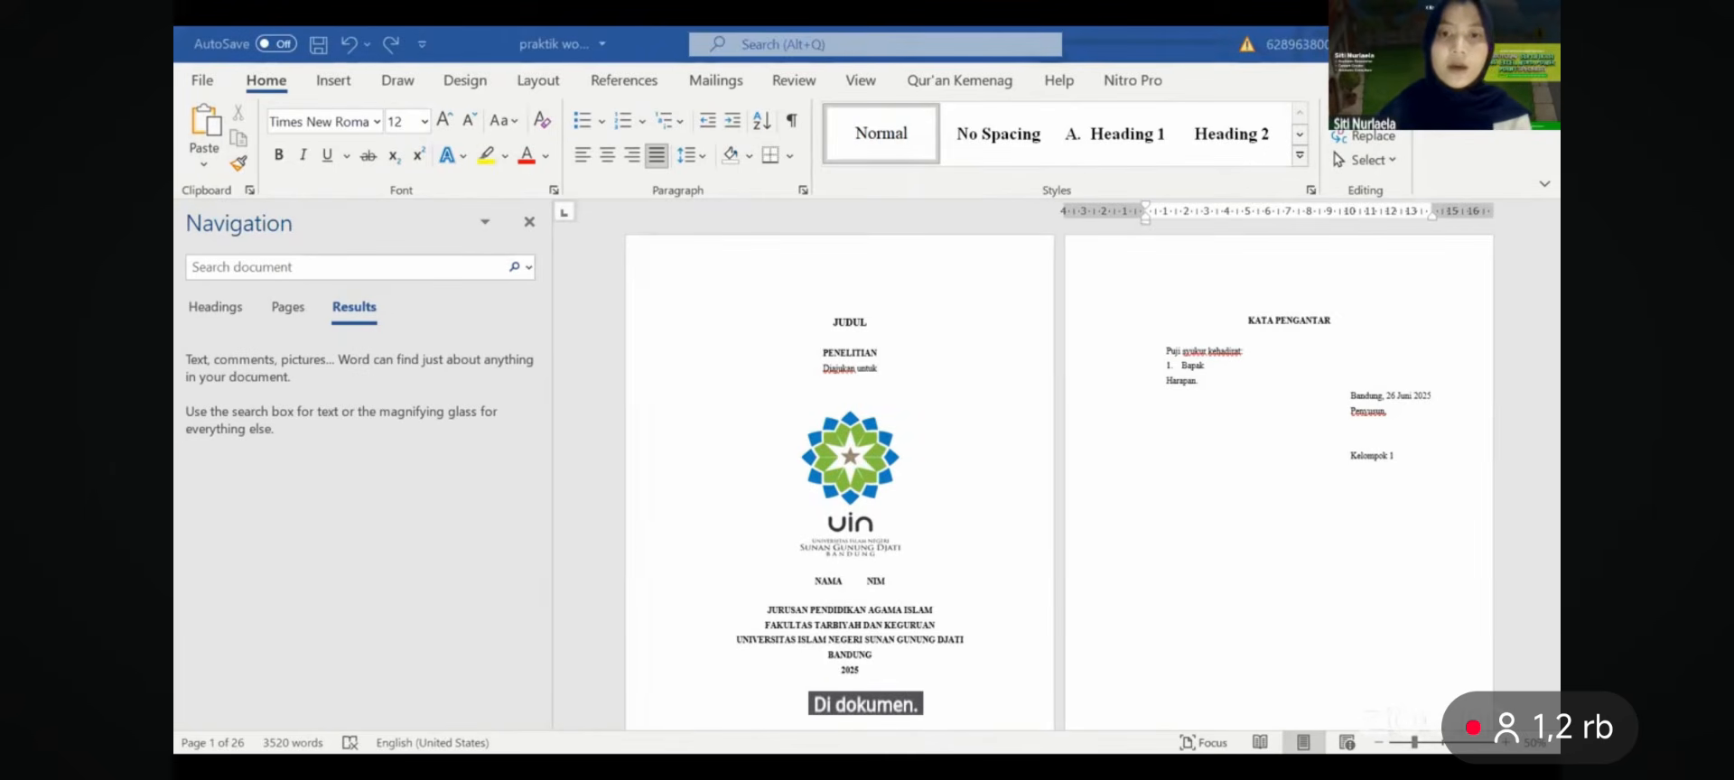
- Move to the blank Document1 window and close its Navigation pane
key(alt+Tab)
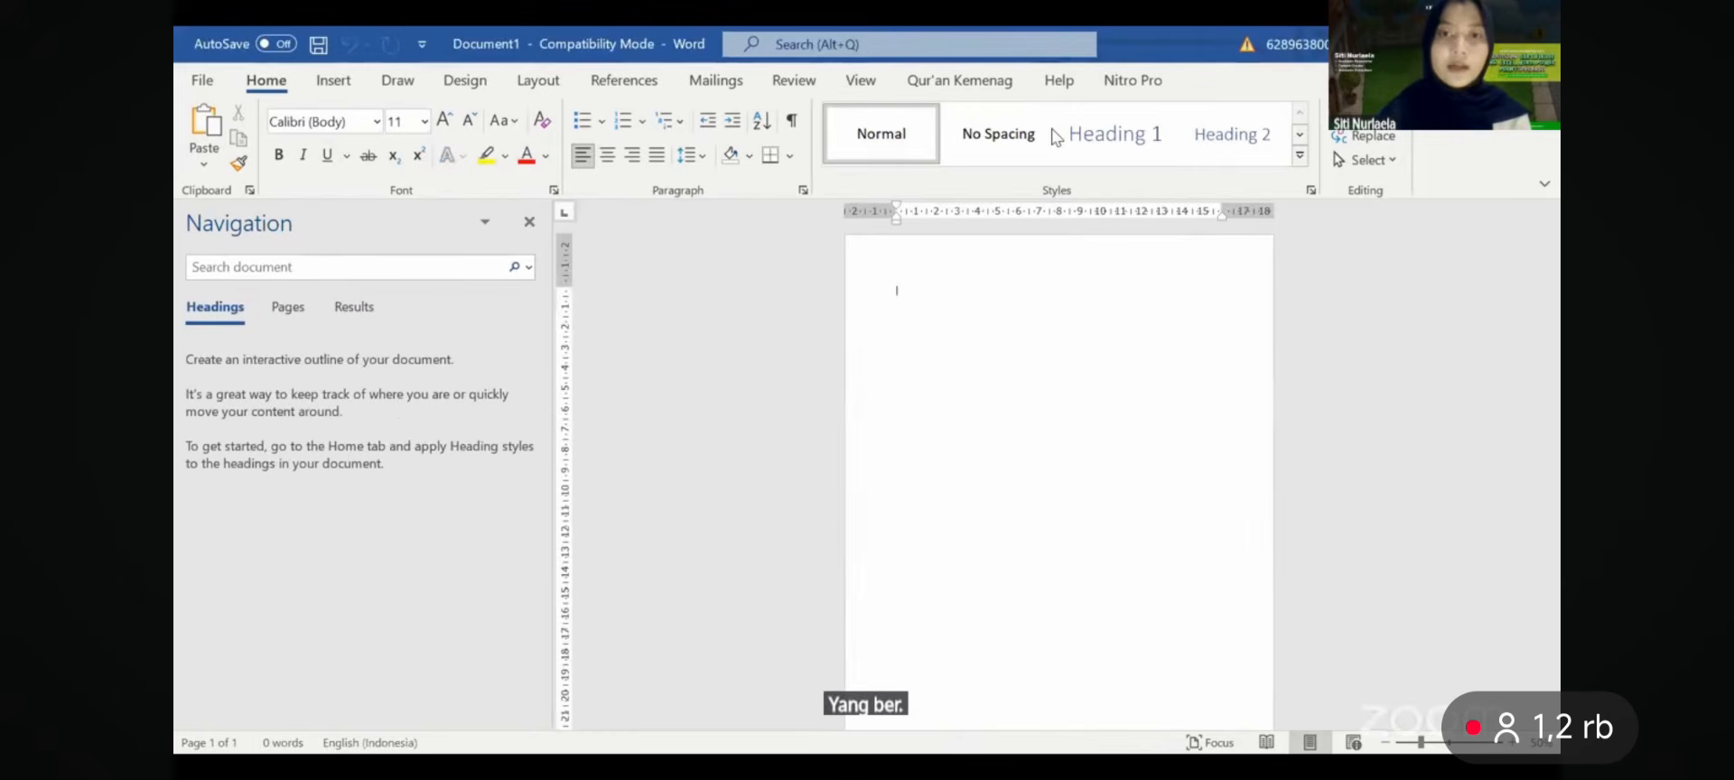
click(529, 224)
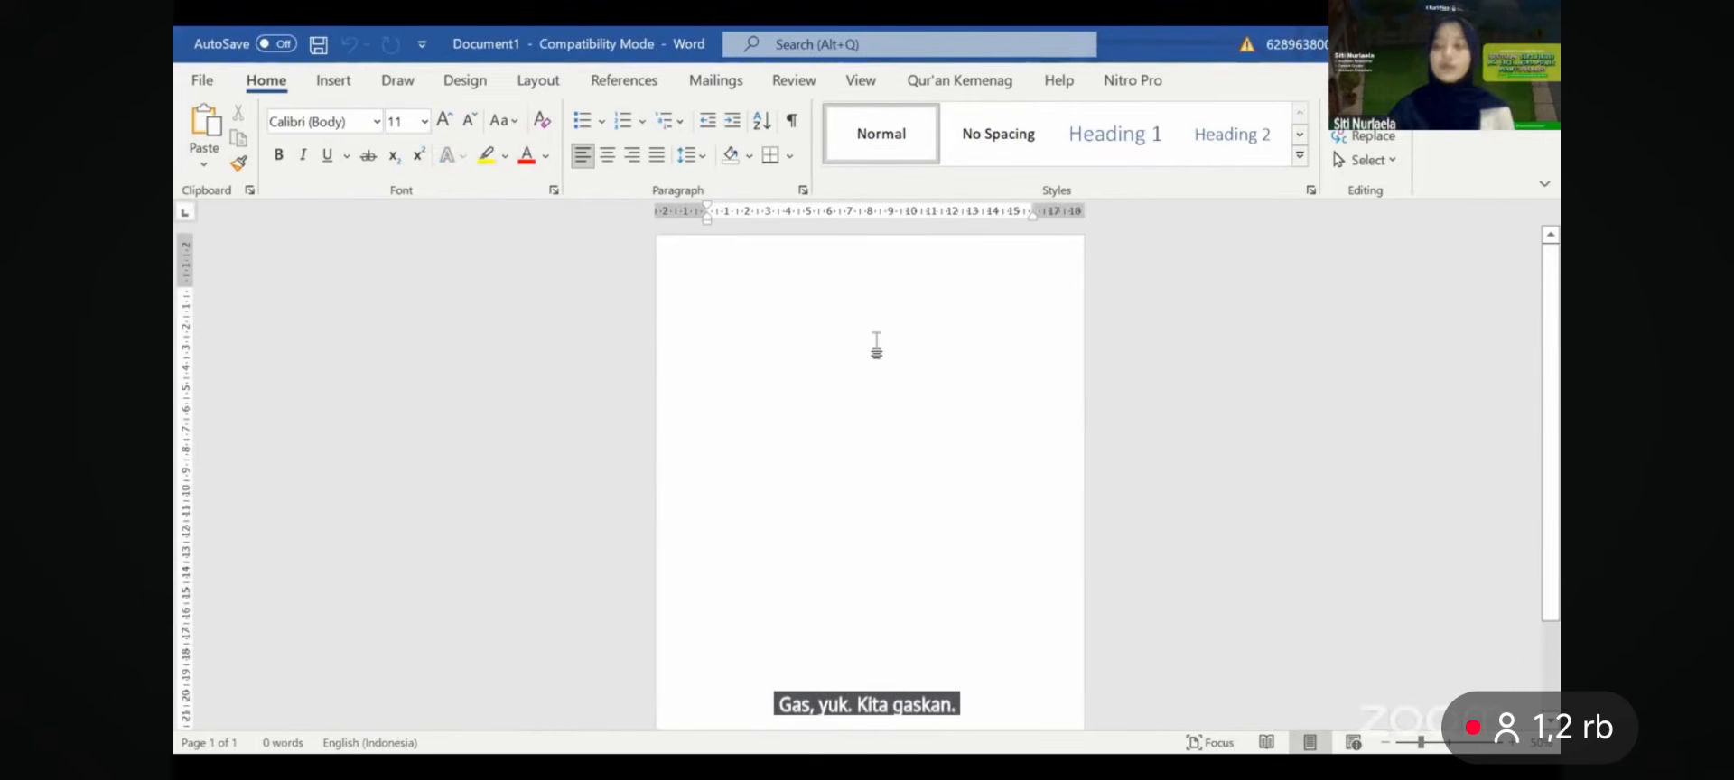
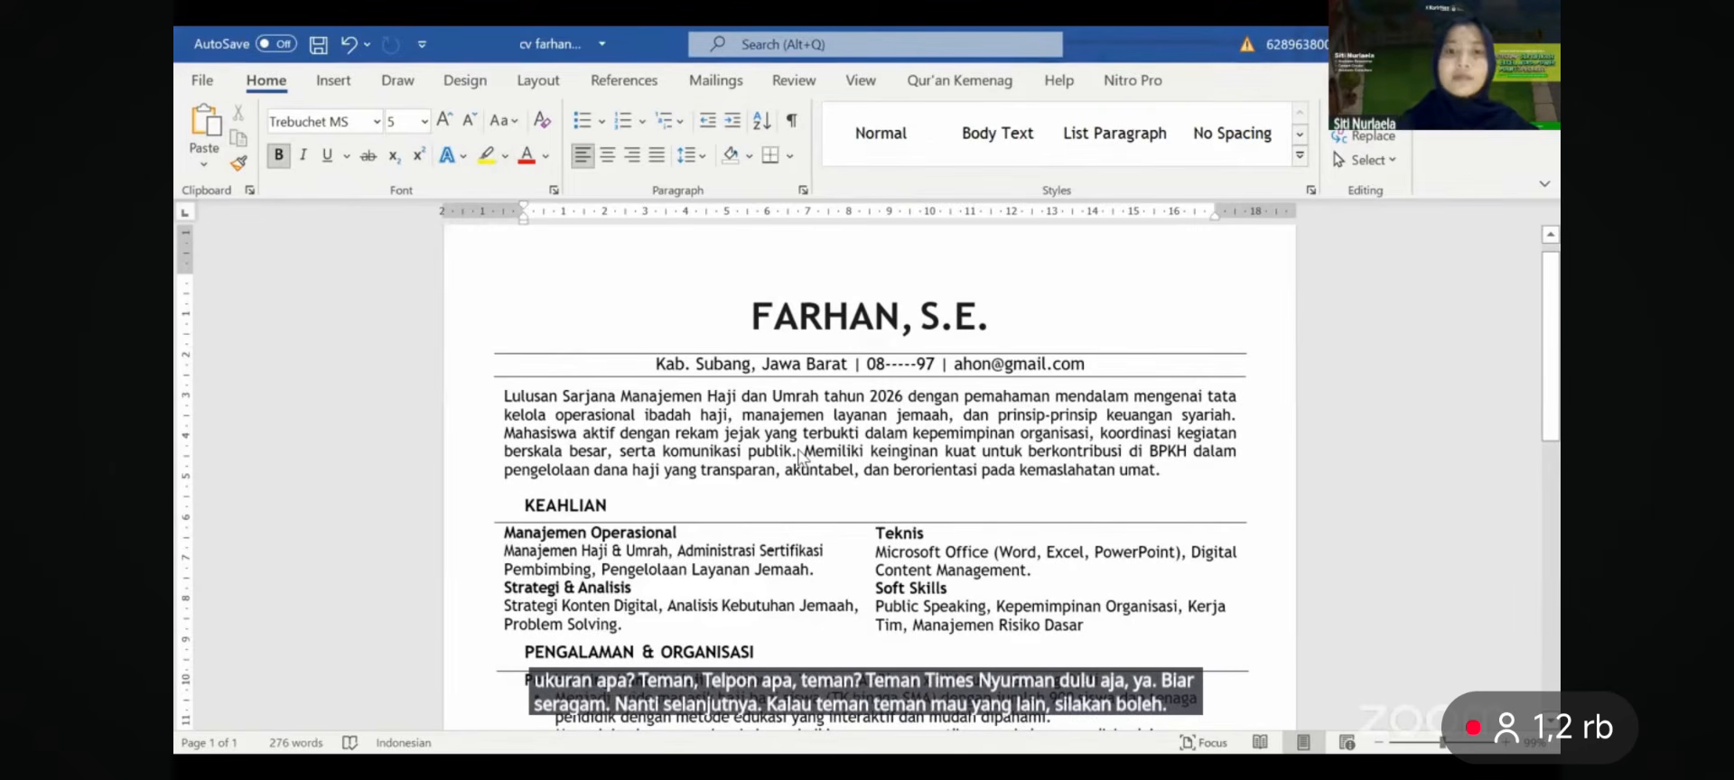
- In the blank document, select everything and set the paper size to A4
key(alt+Tab)
scroll(806, 313, up, 1)
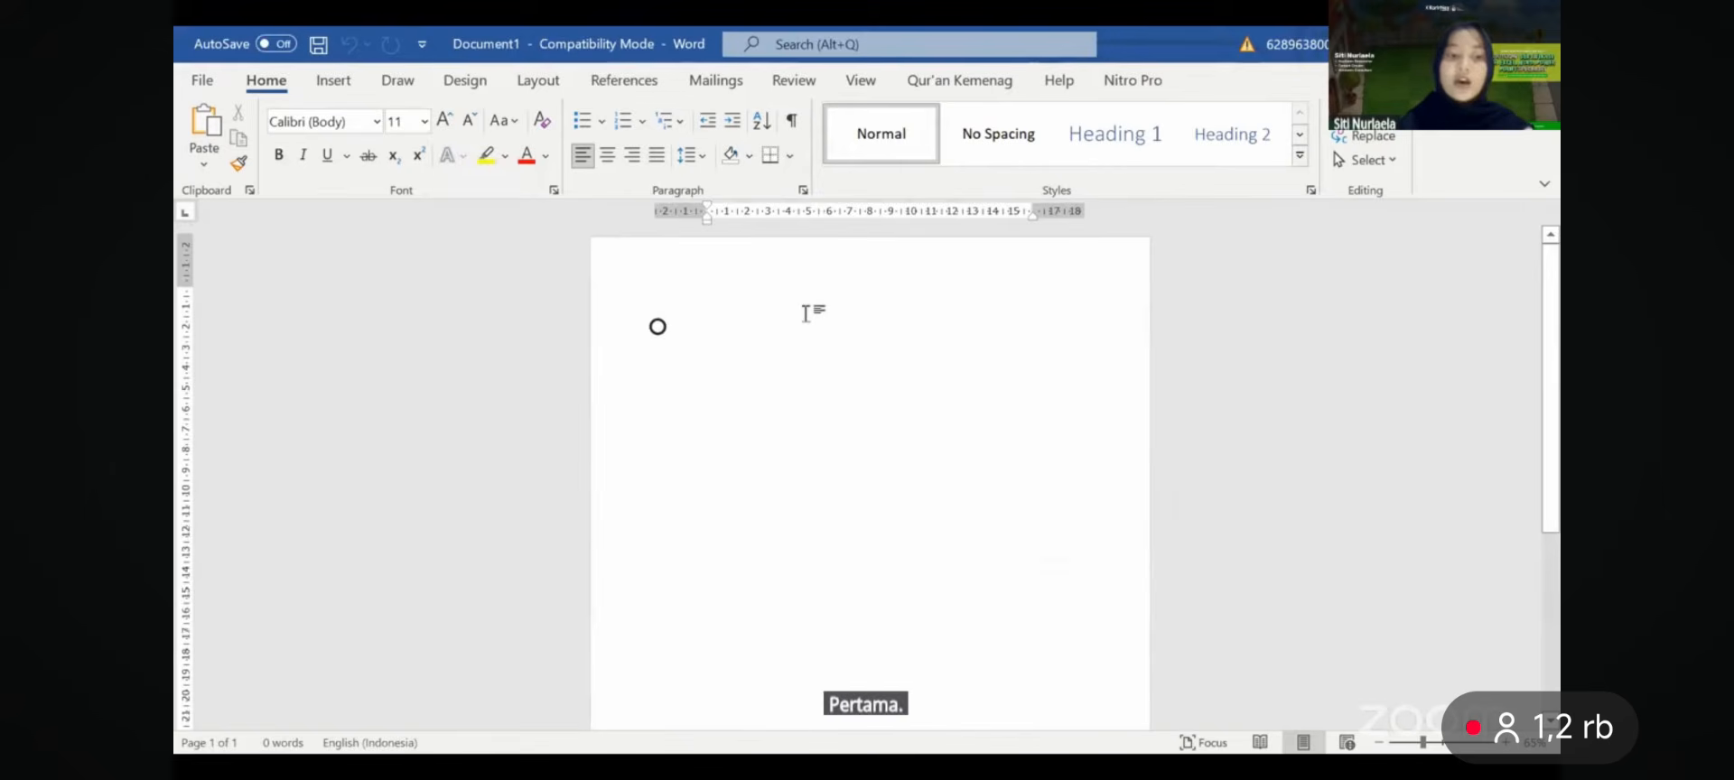
key(ctrl+a)
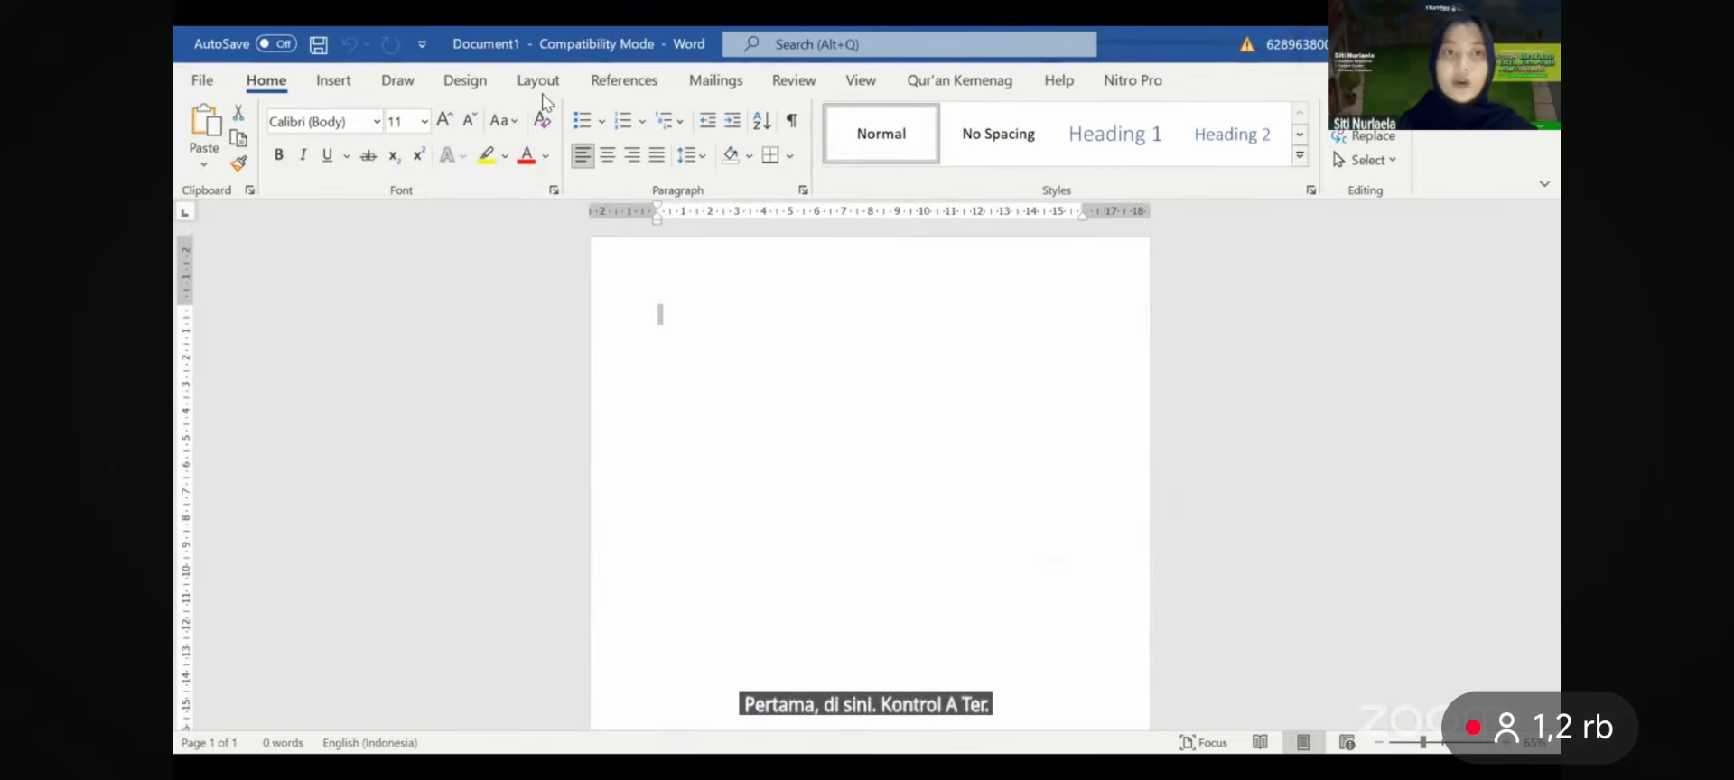
click(539, 87)
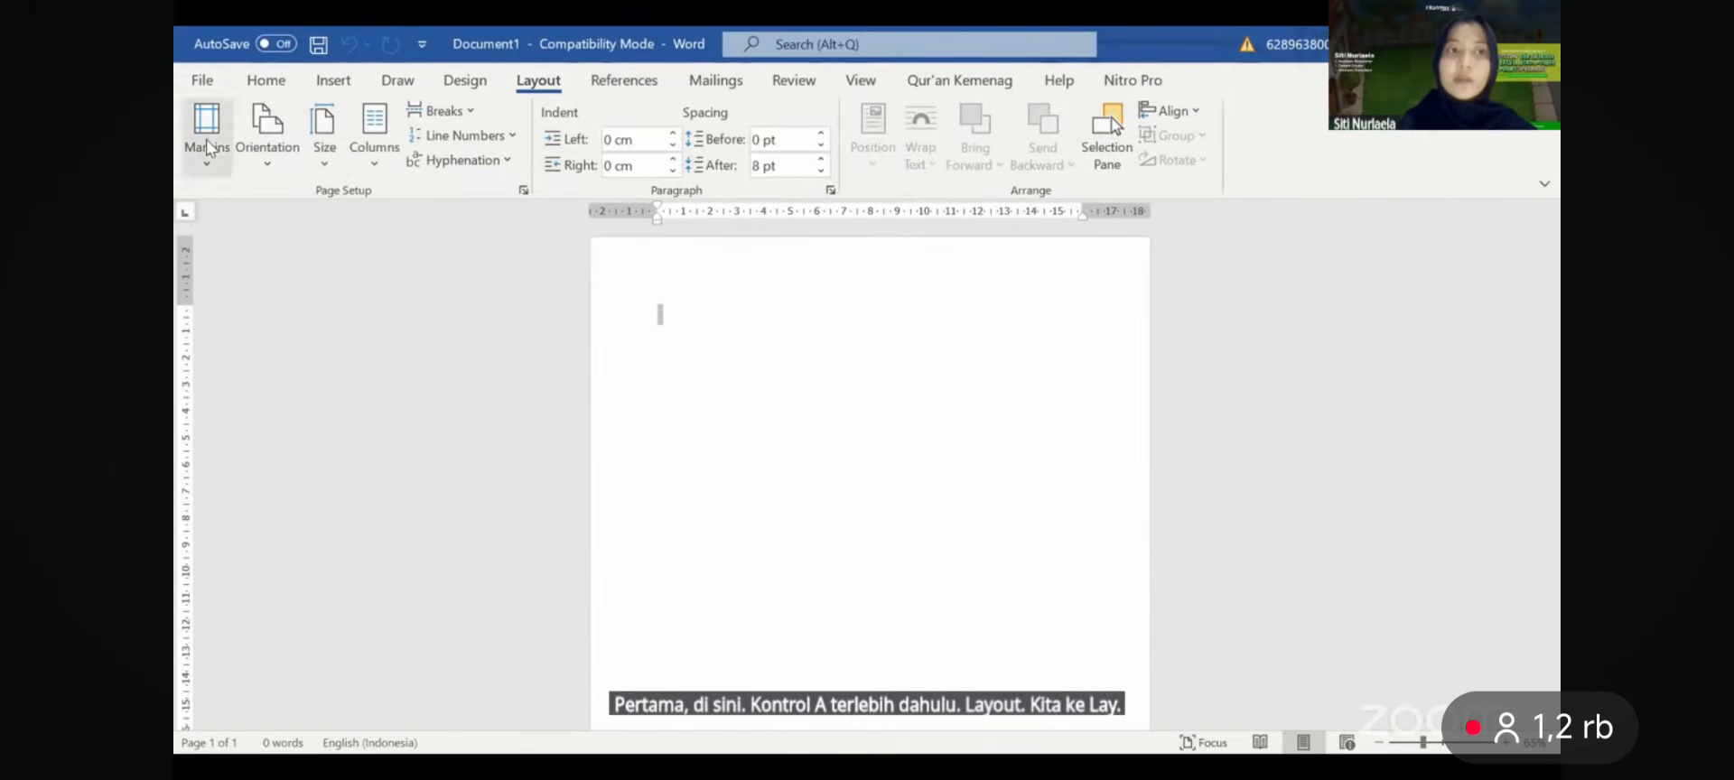
click(316, 159)
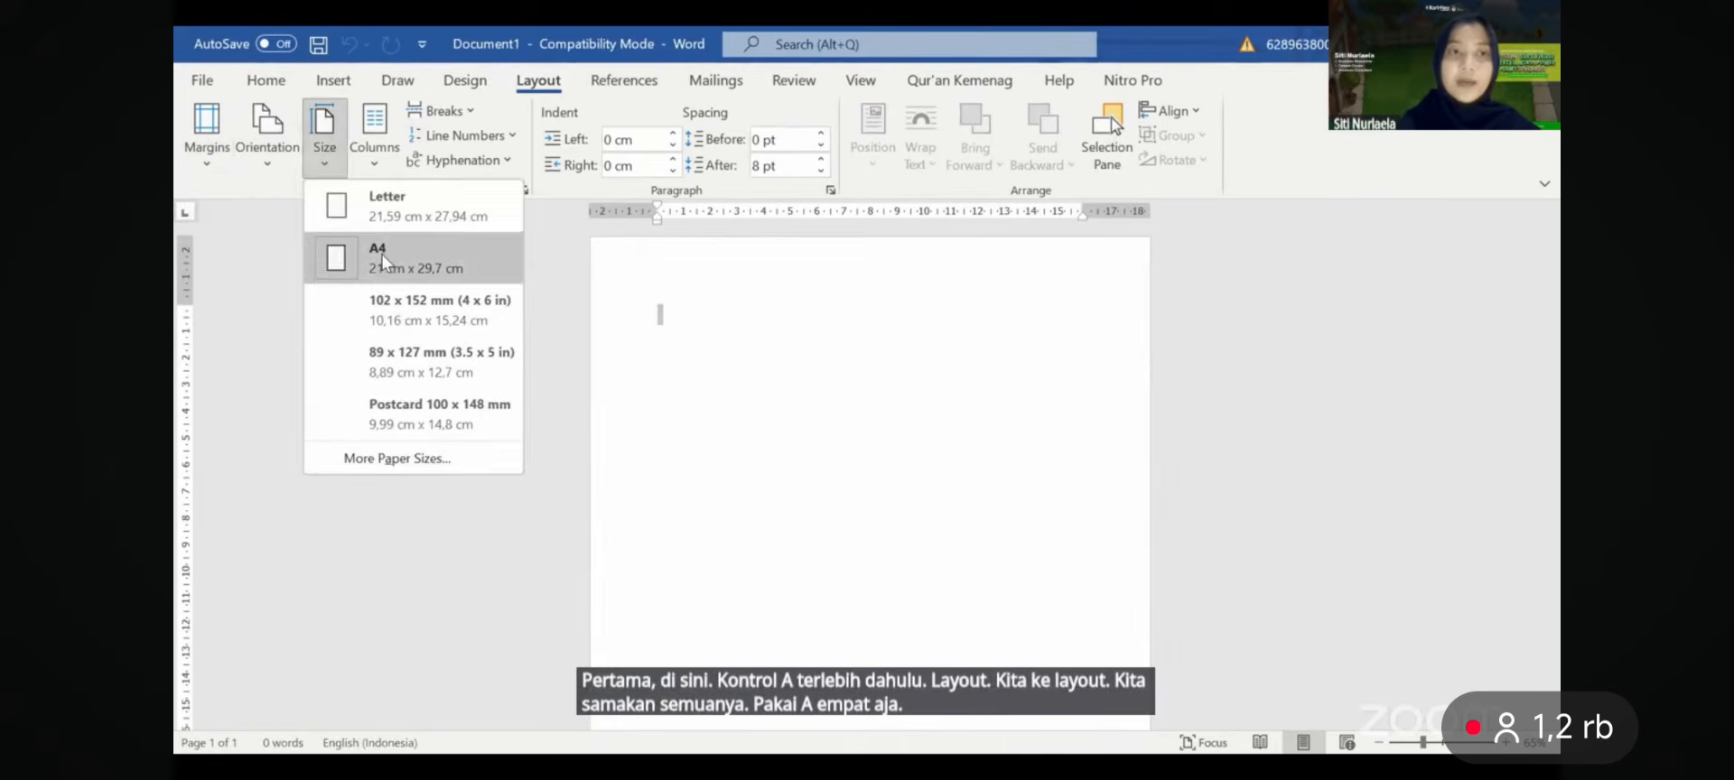
click(383, 256)
- Set the top, bottom, left and right page margins to 2 cm
click(522, 192)
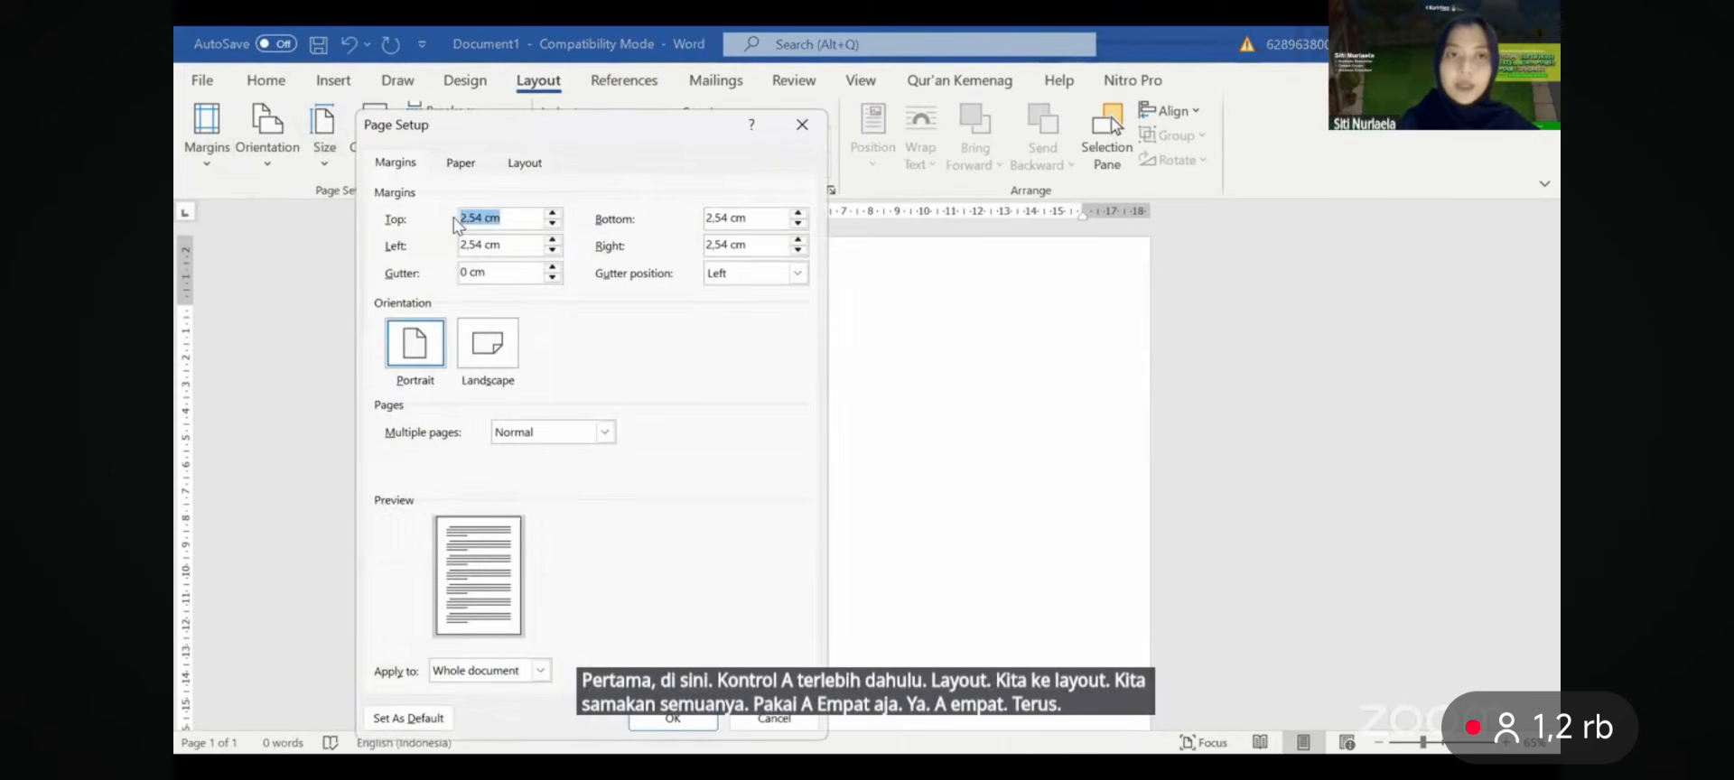
click(476, 219)
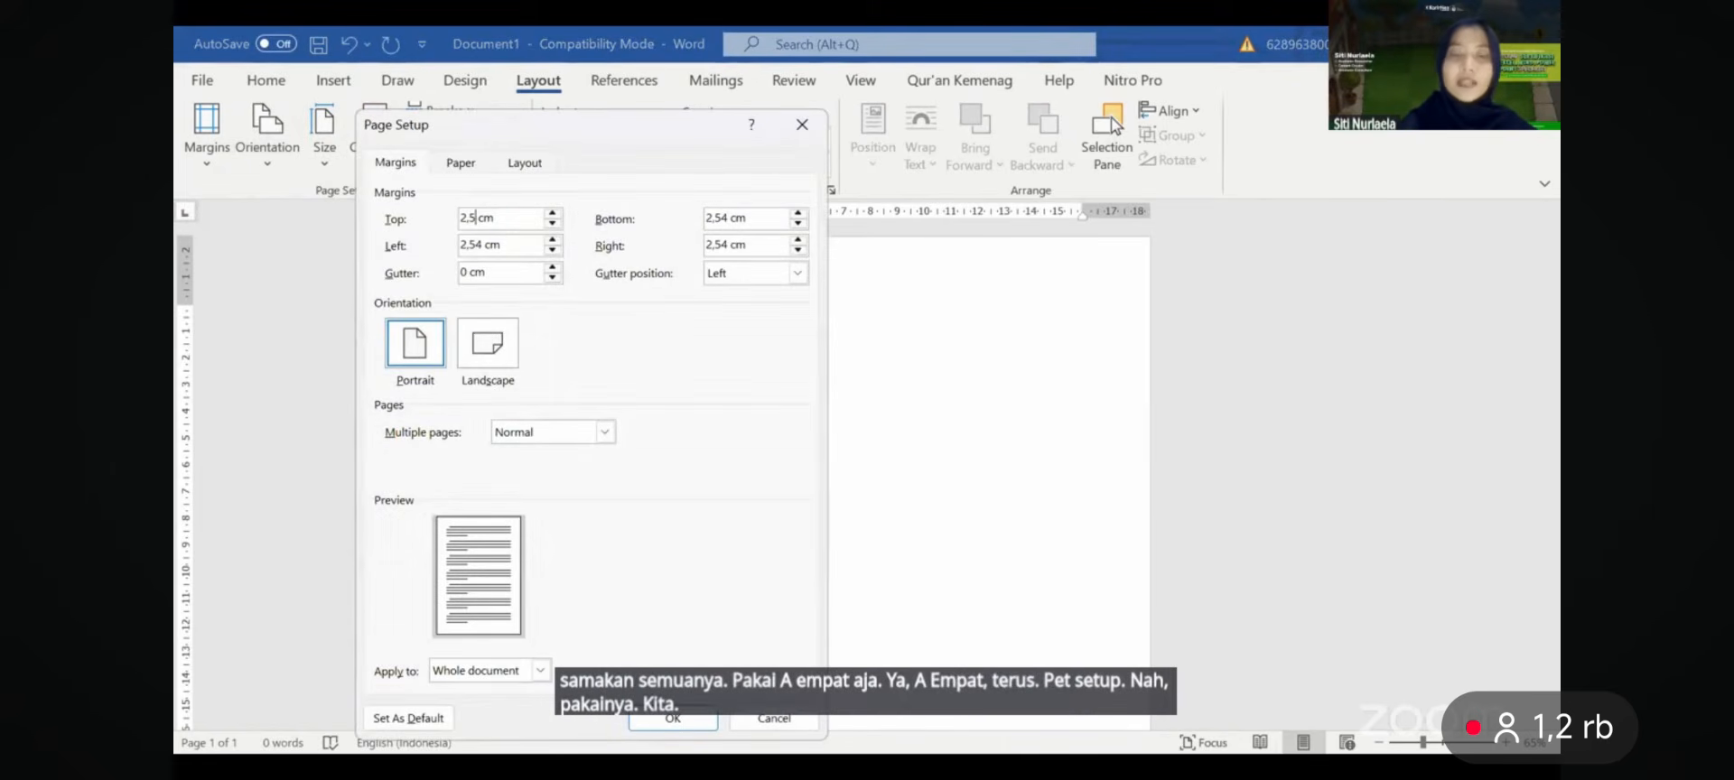
click(480, 246)
key(BackSpace)
key(BackSpace)
key(BackSpace)
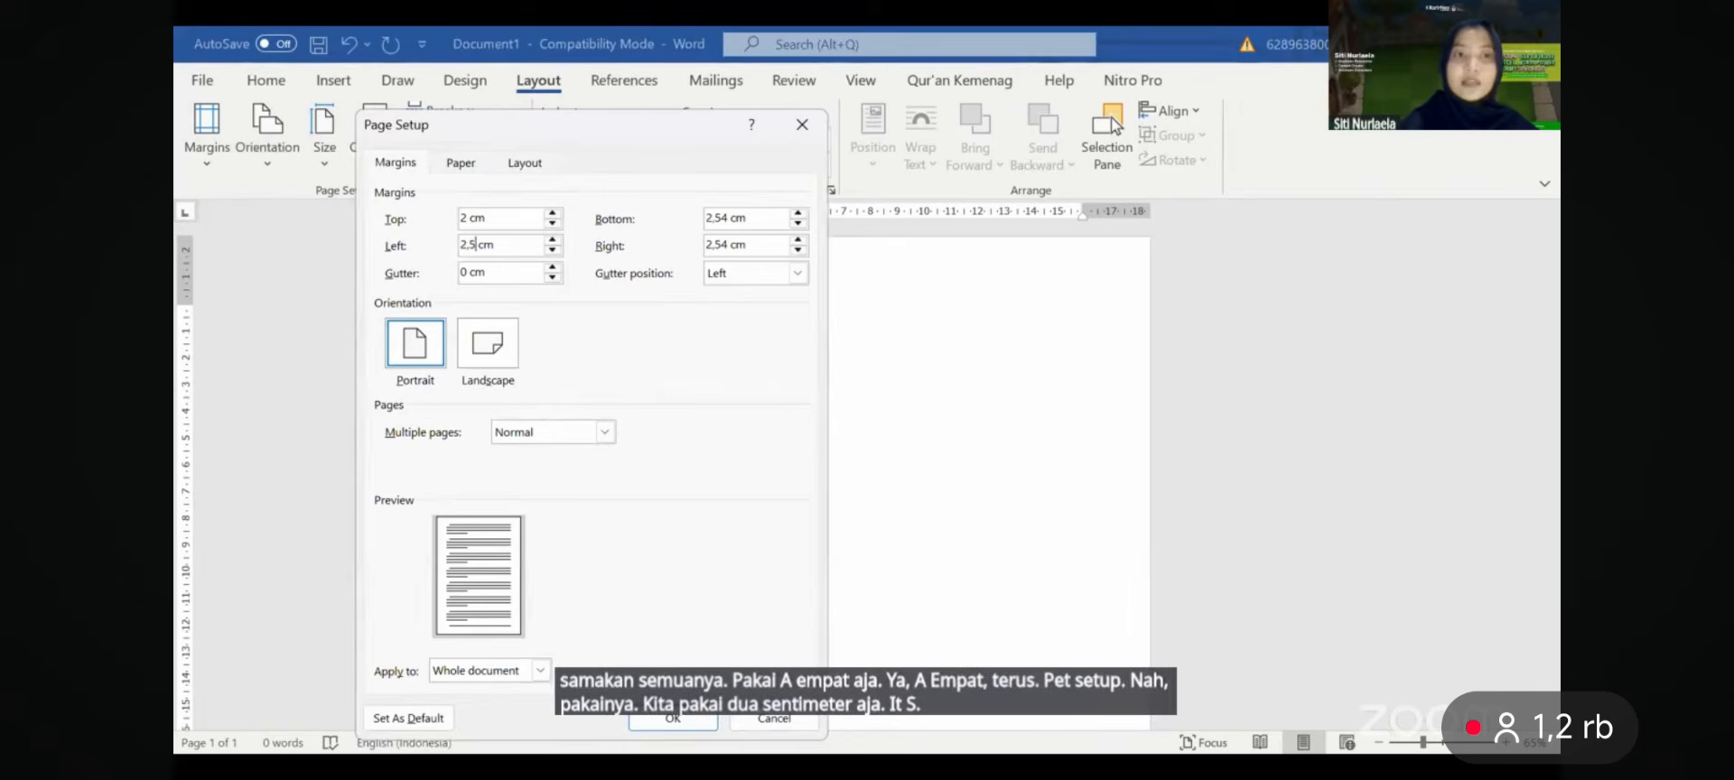
click(729, 218)
key(BackSpace)
key(BackSpace)
key(BackSpace)
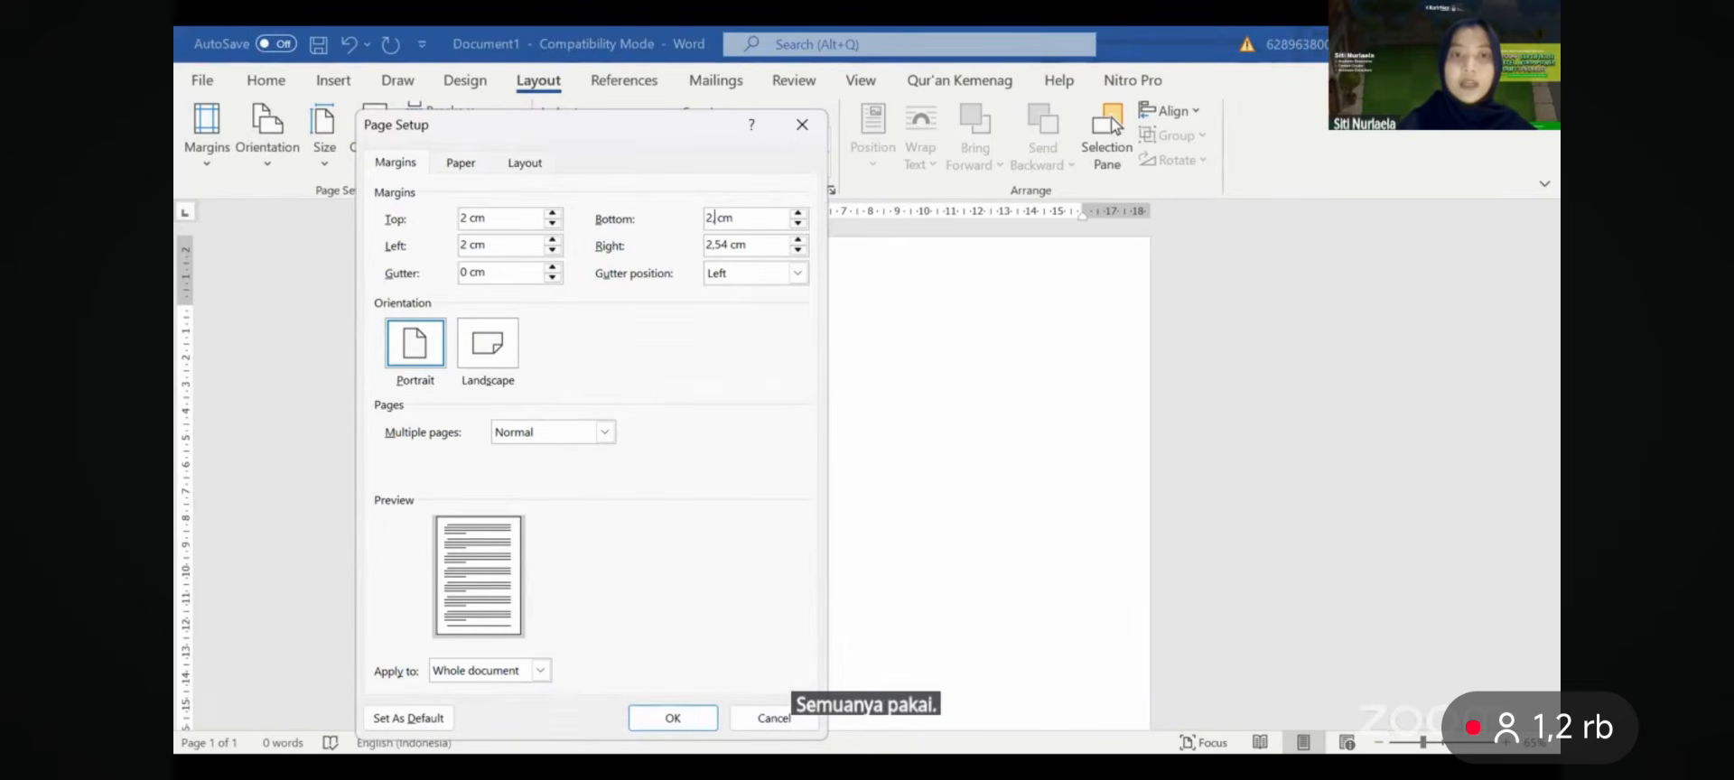
click(729, 245)
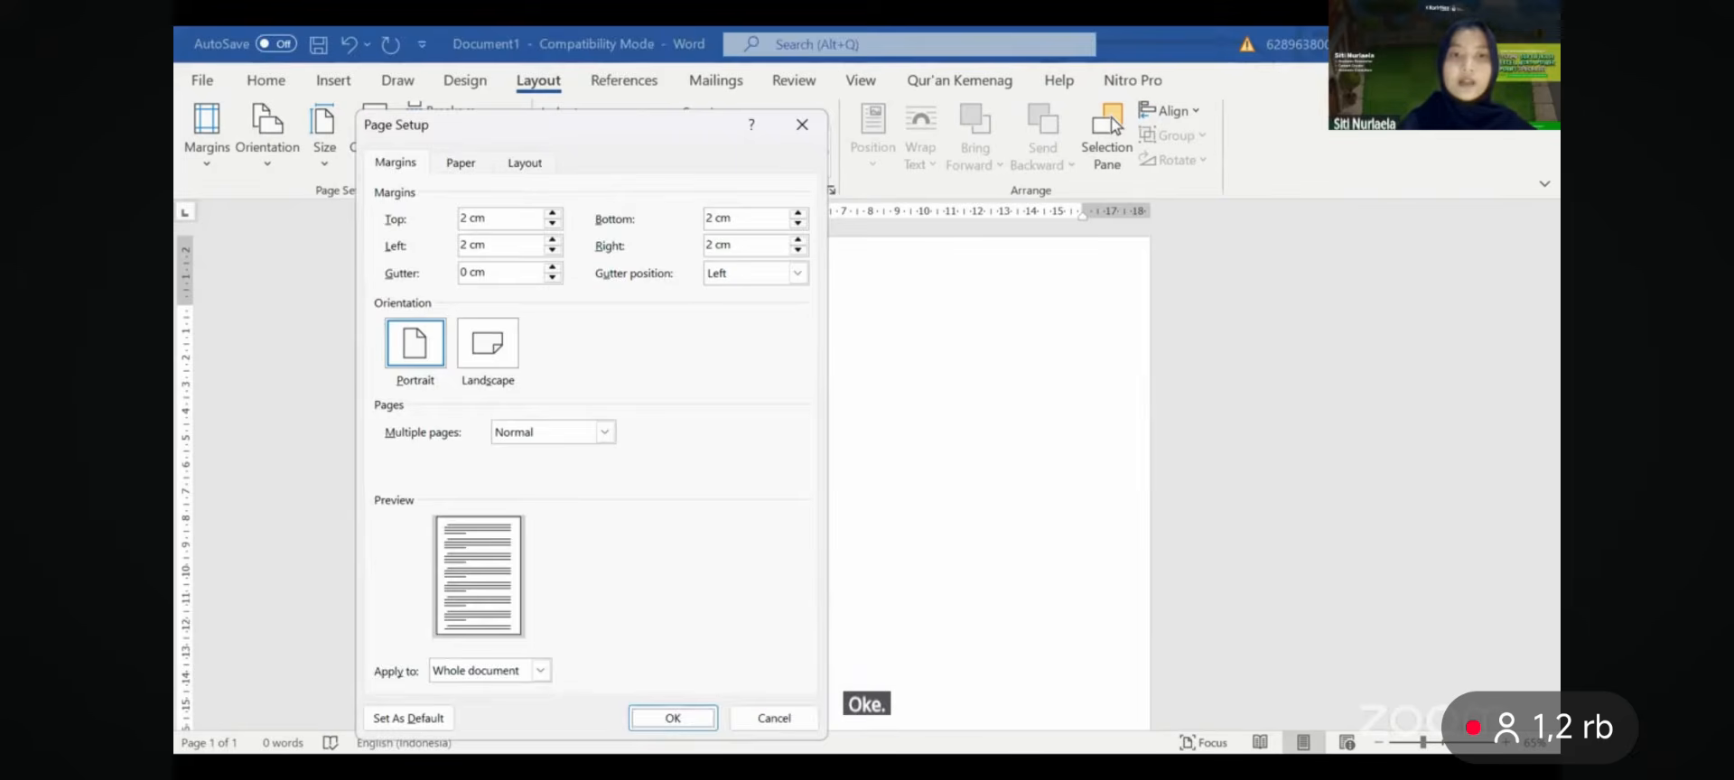
key(Return)
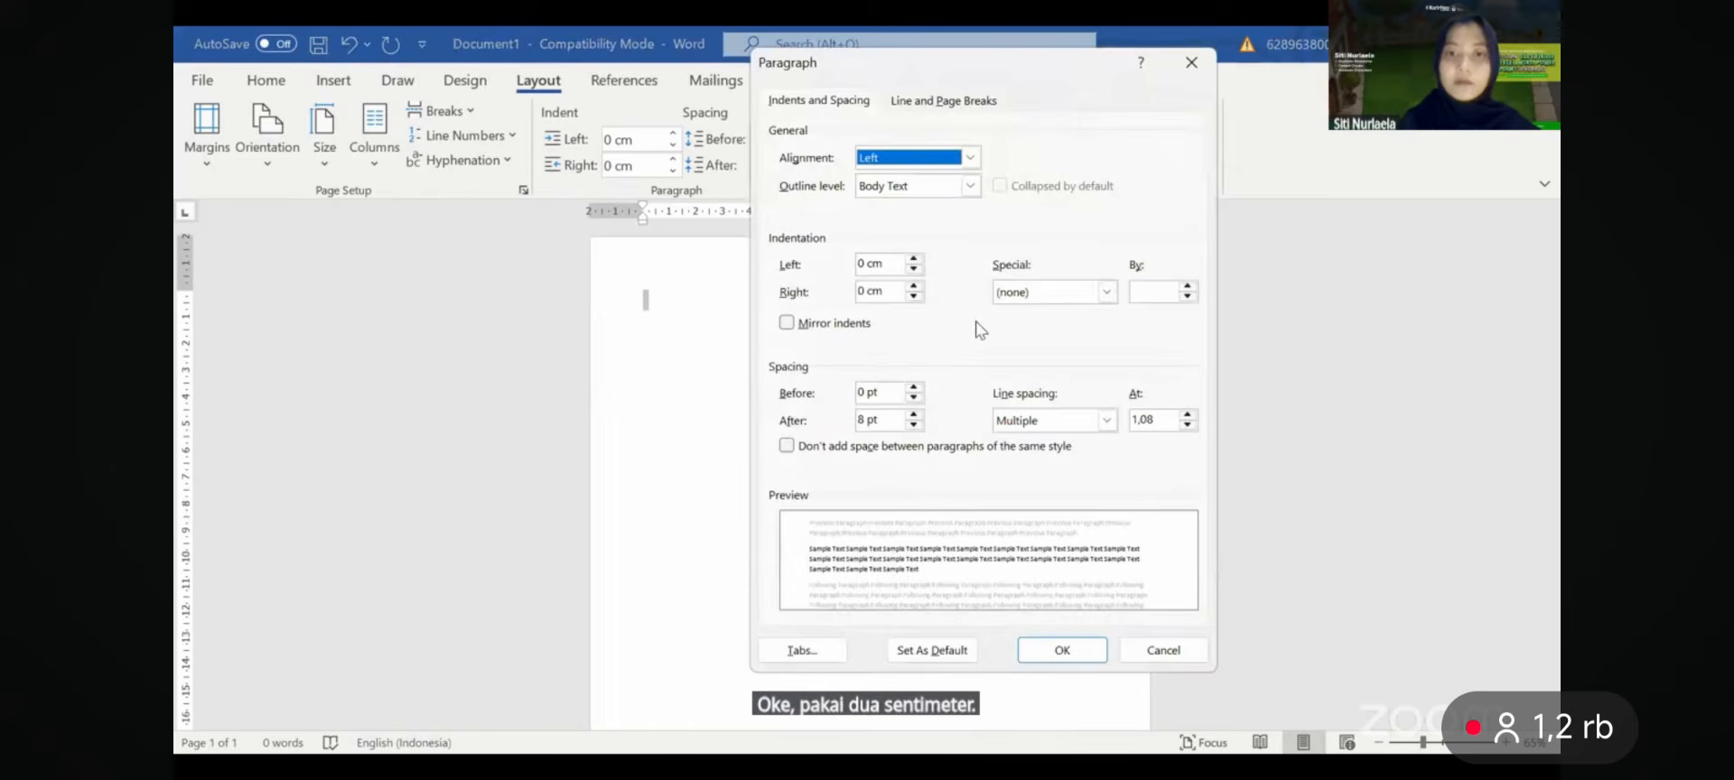
- Set paragraph spacing after to 0 pt and line spacing to 1.5 lines
double_click(916, 426)
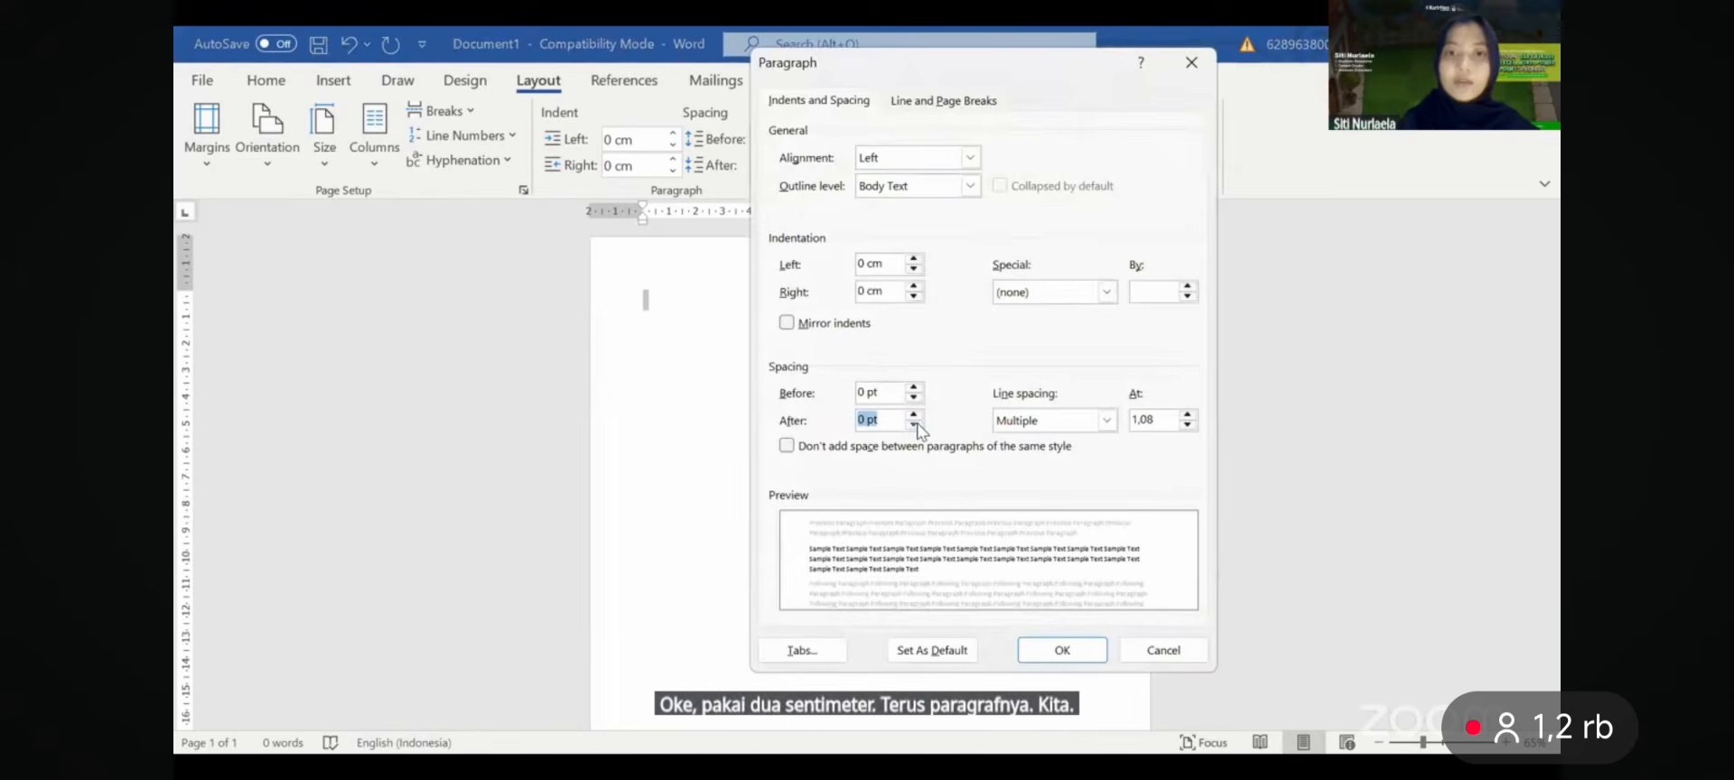
click(1071, 423)
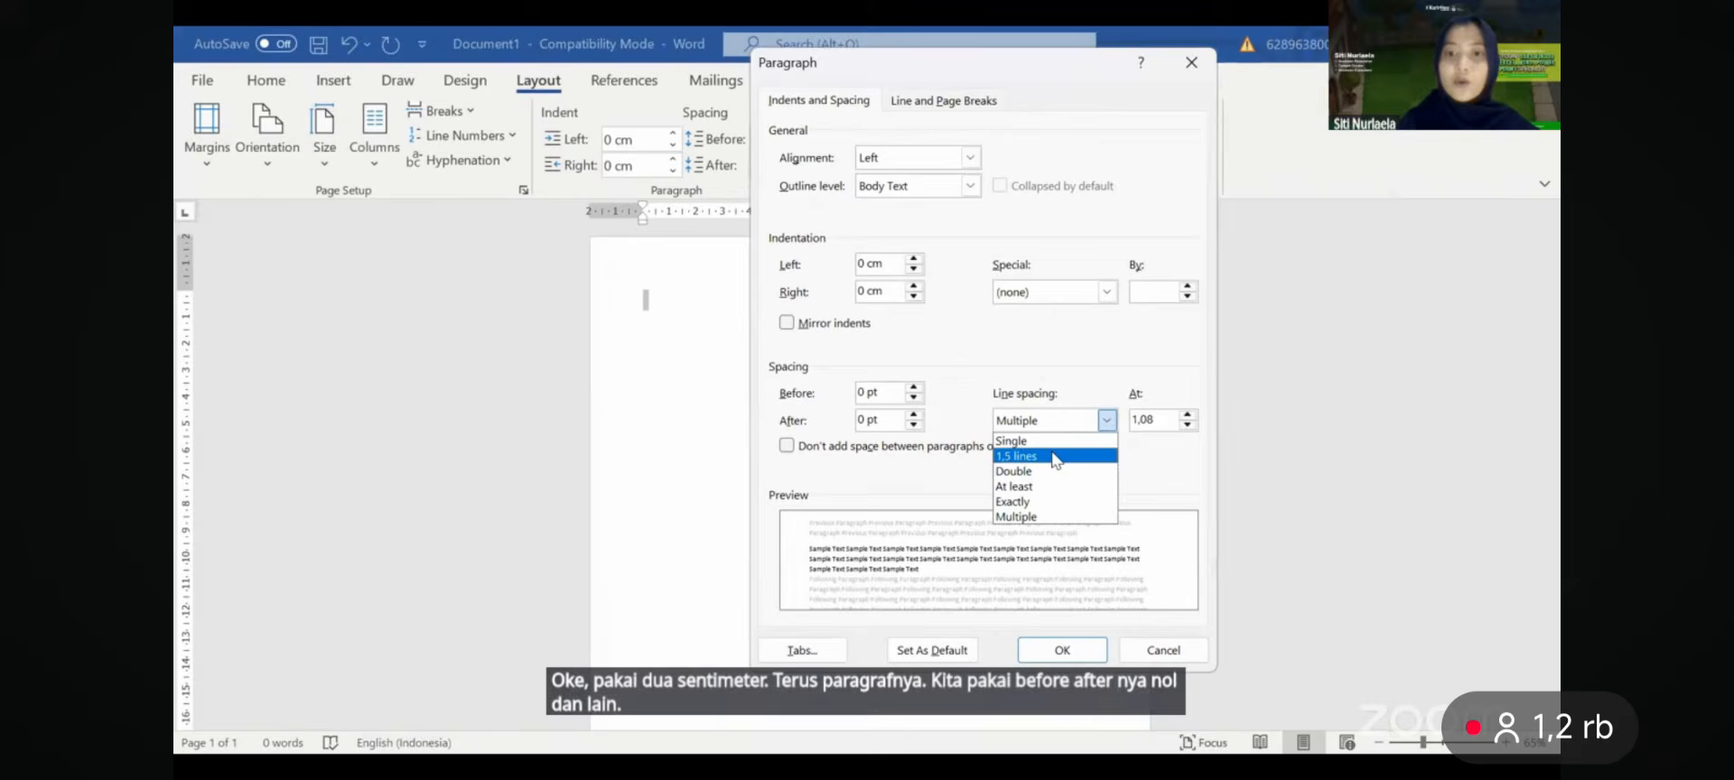
click(1058, 456)
key(Return)
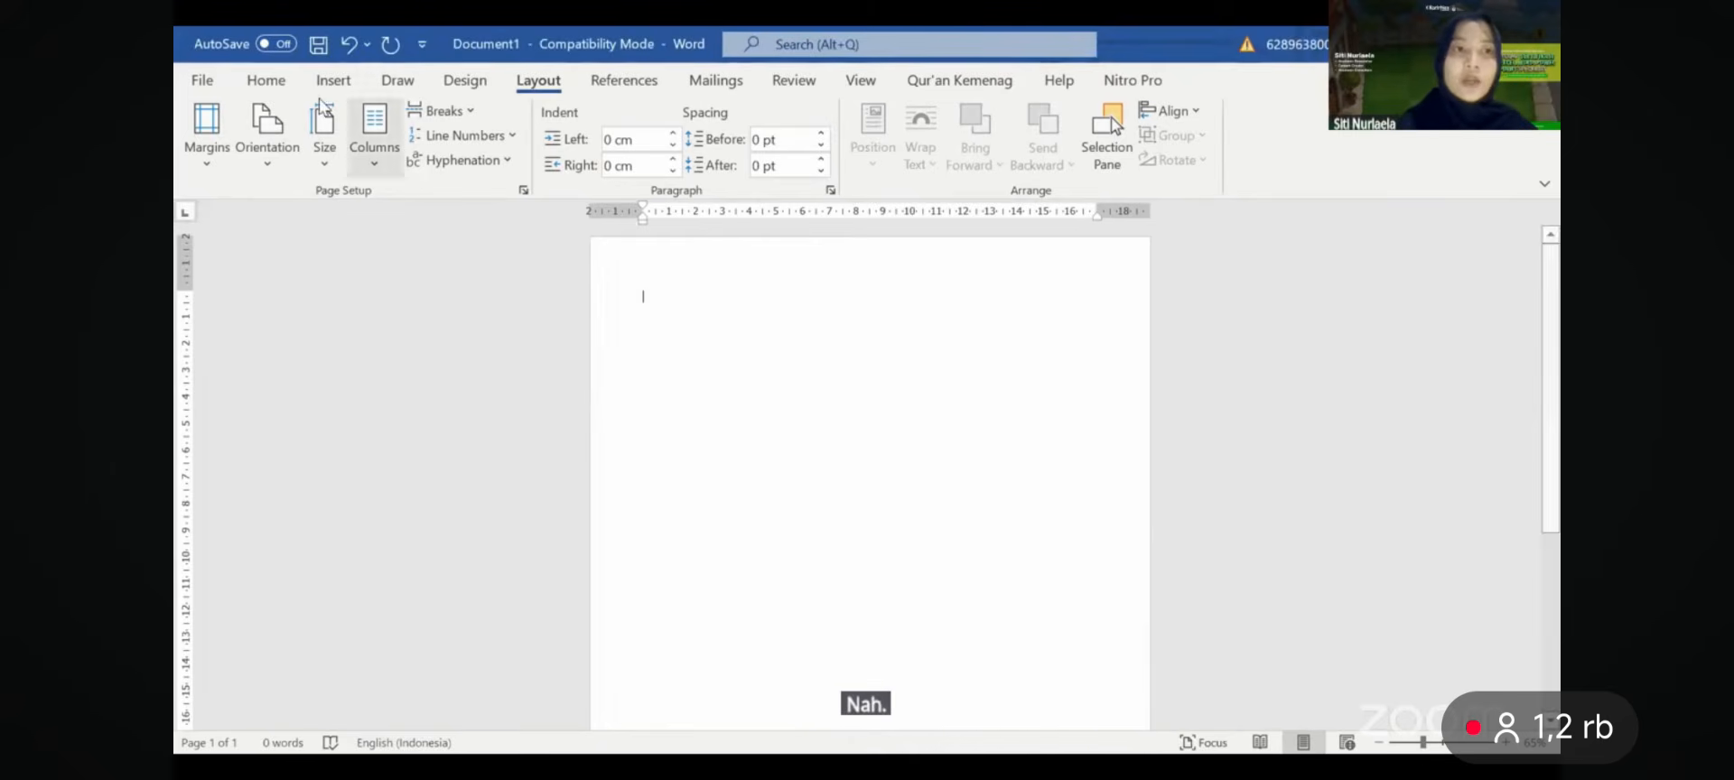
- Switch the font to Times New Roman and type the author's name with degree
click(265, 80)
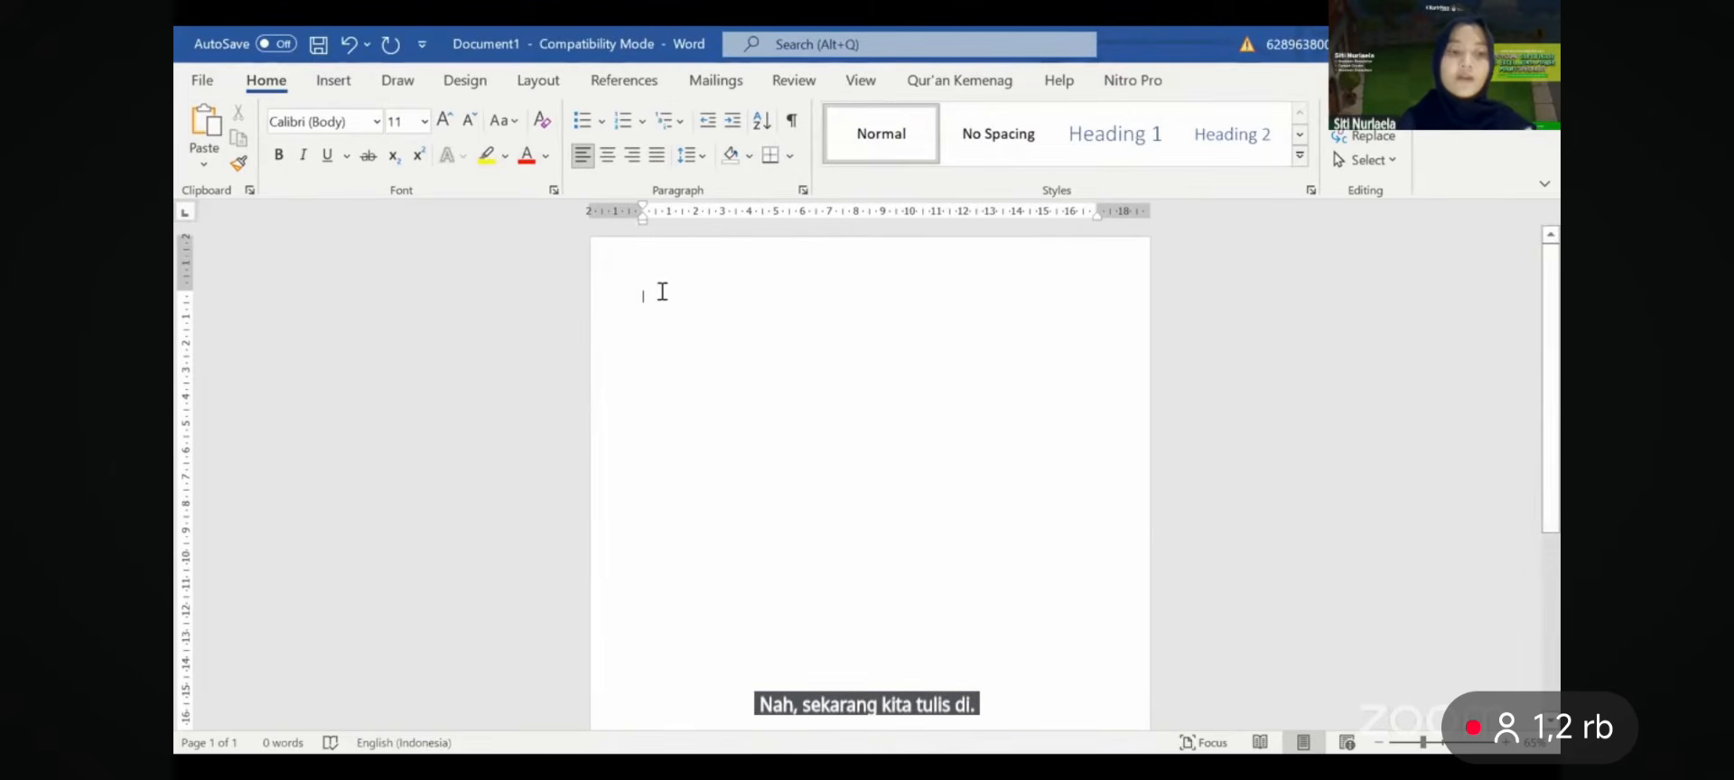
click(336, 125)
text(Times New Roman)
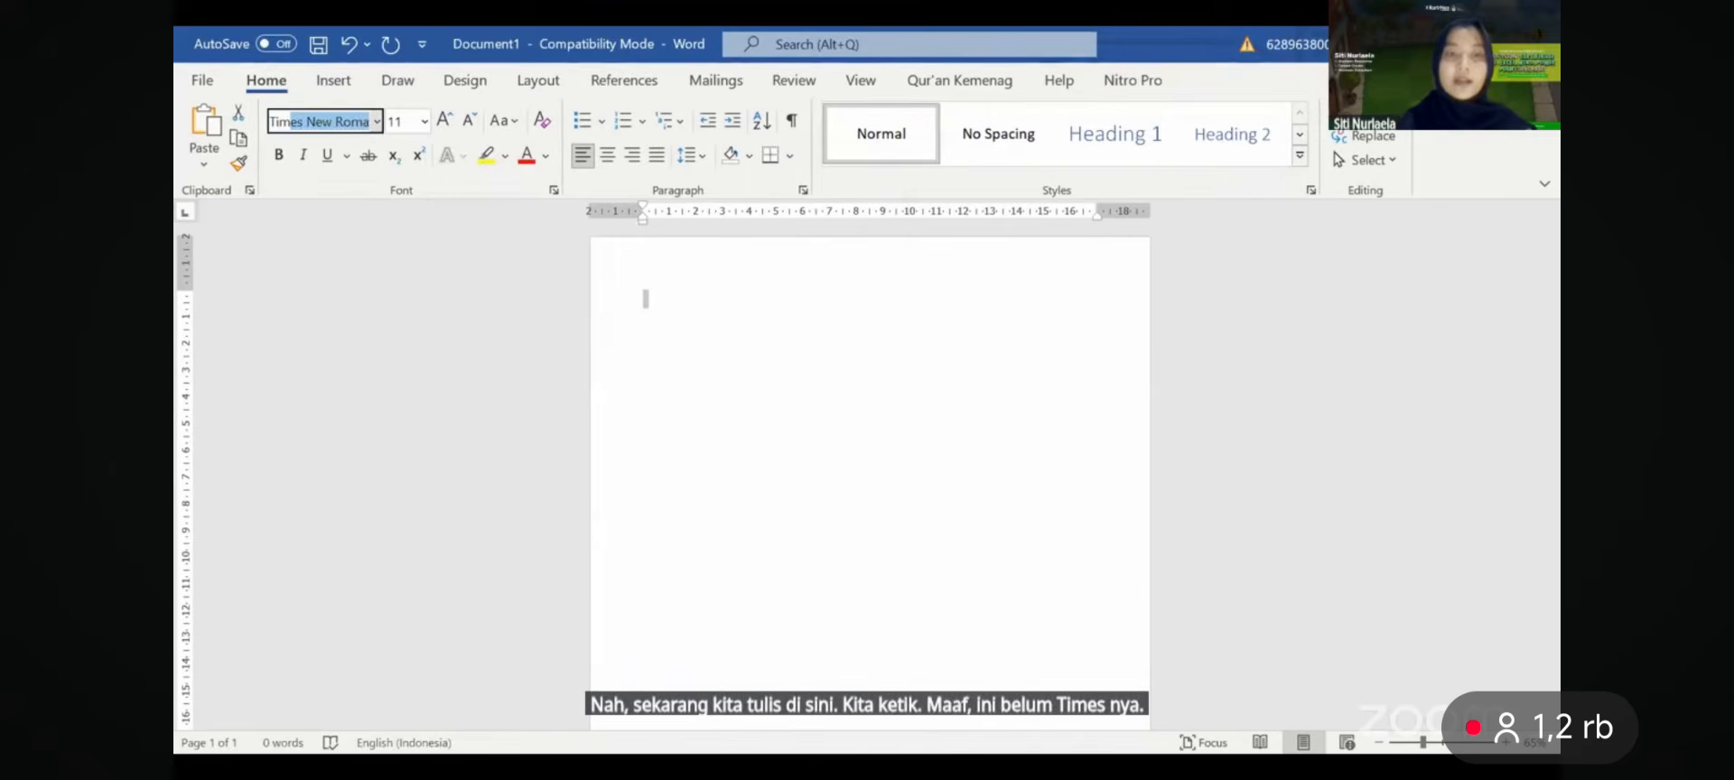
key(Return)
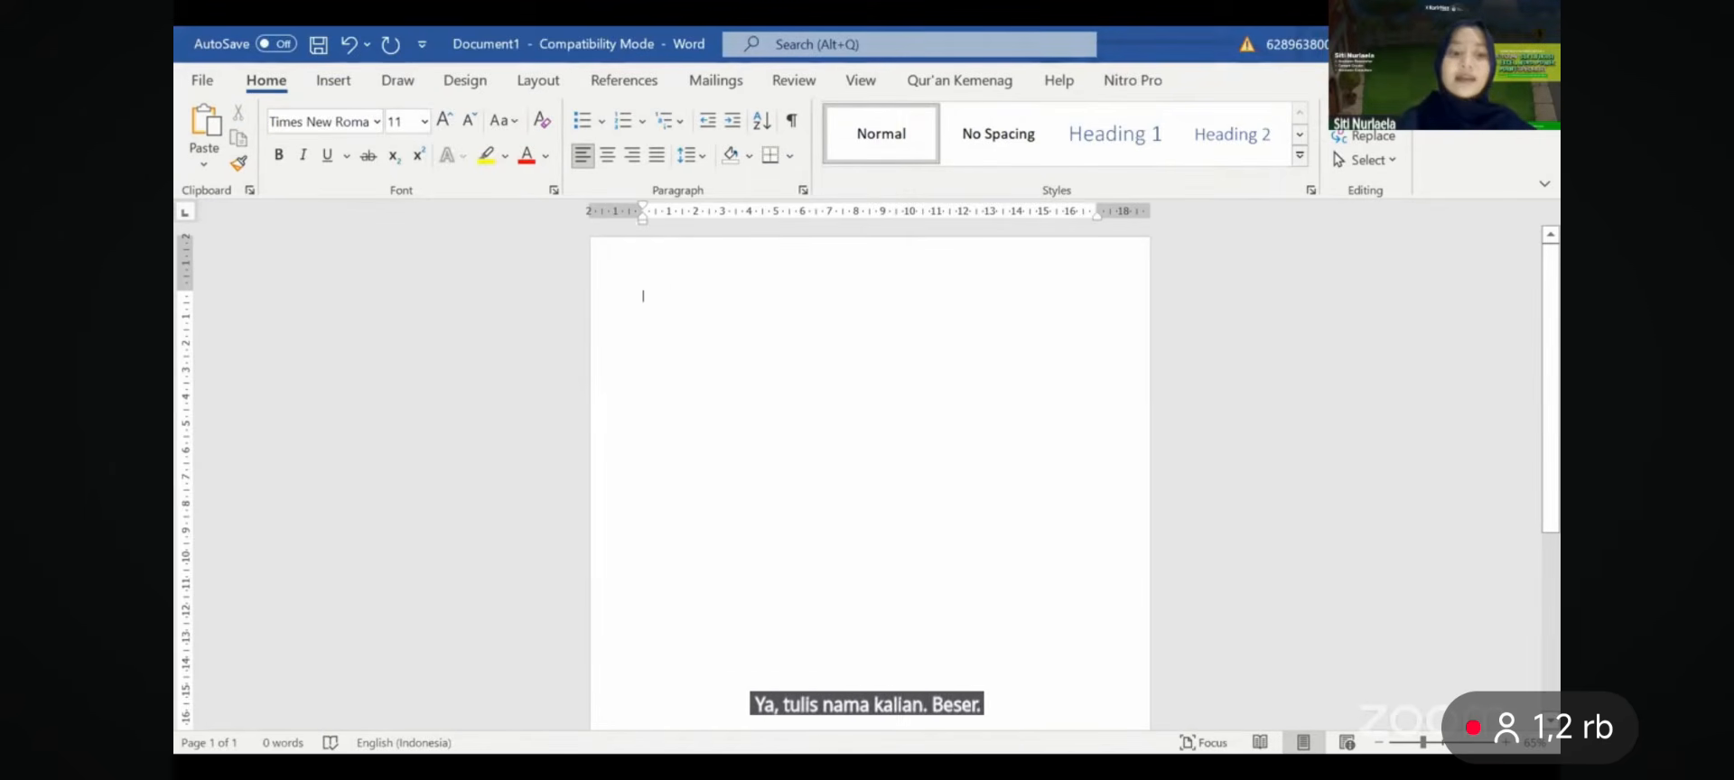
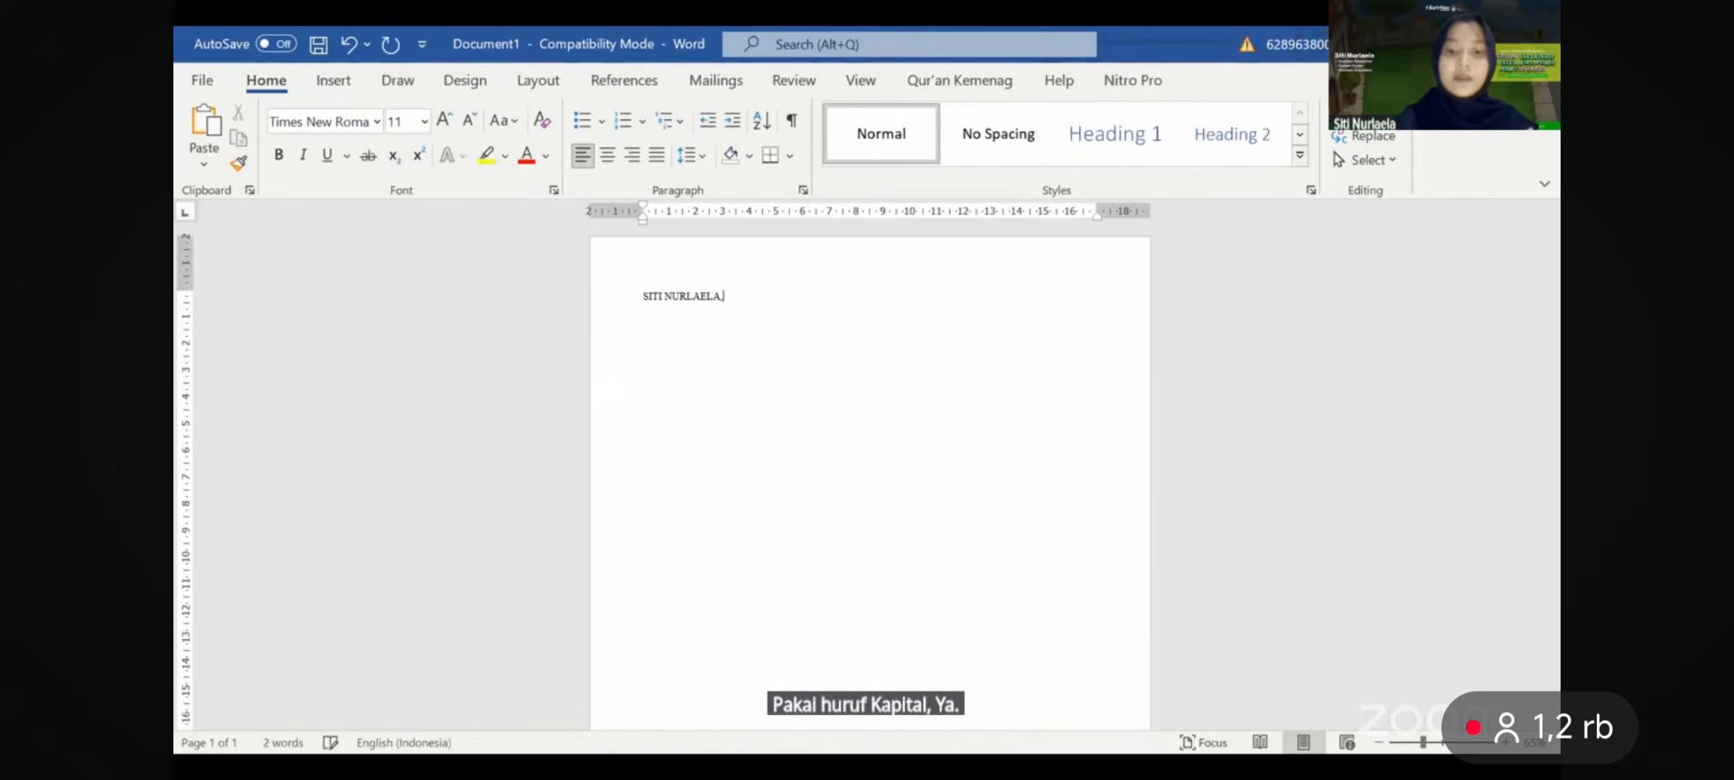
text(,S.)
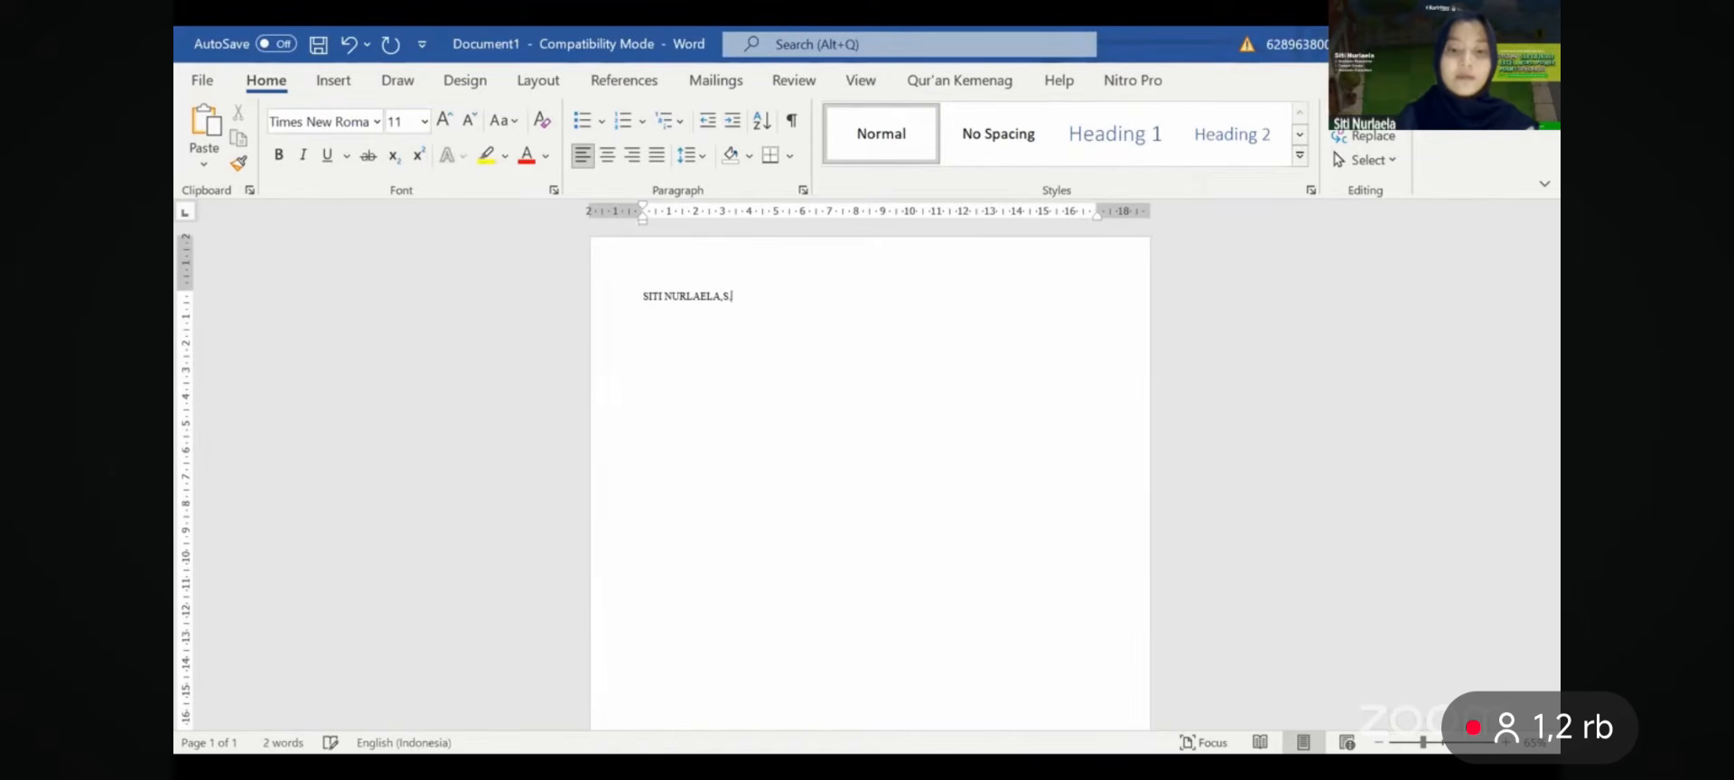
text(d)
- Center the name line, grow it to 18 pt, and make it bold
click(618, 291)
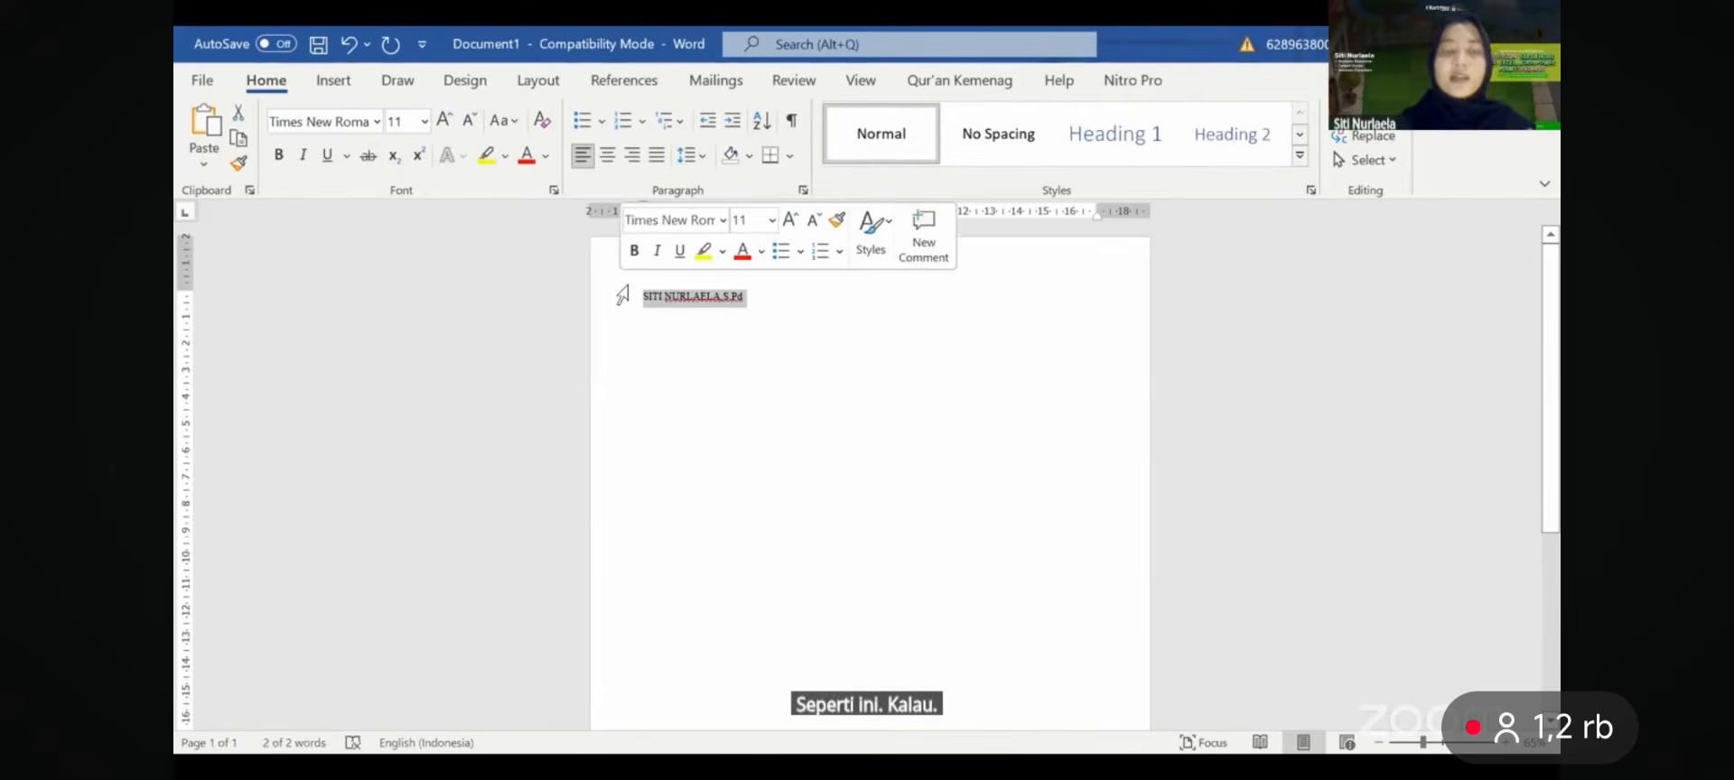
click(608, 157)
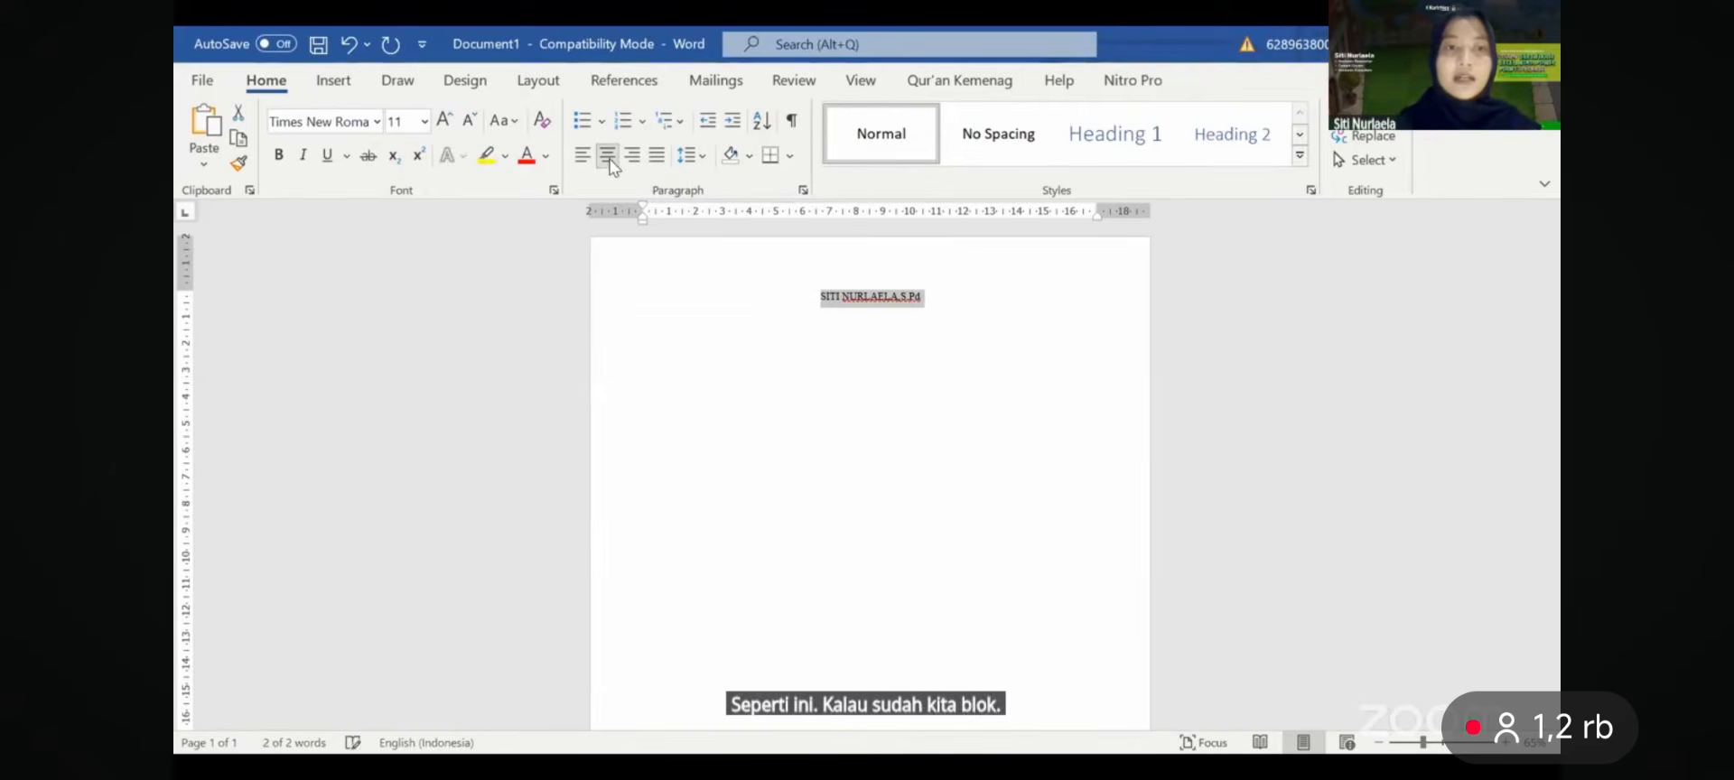
click(443, 120)
click(444, 120)
click(444, 120)
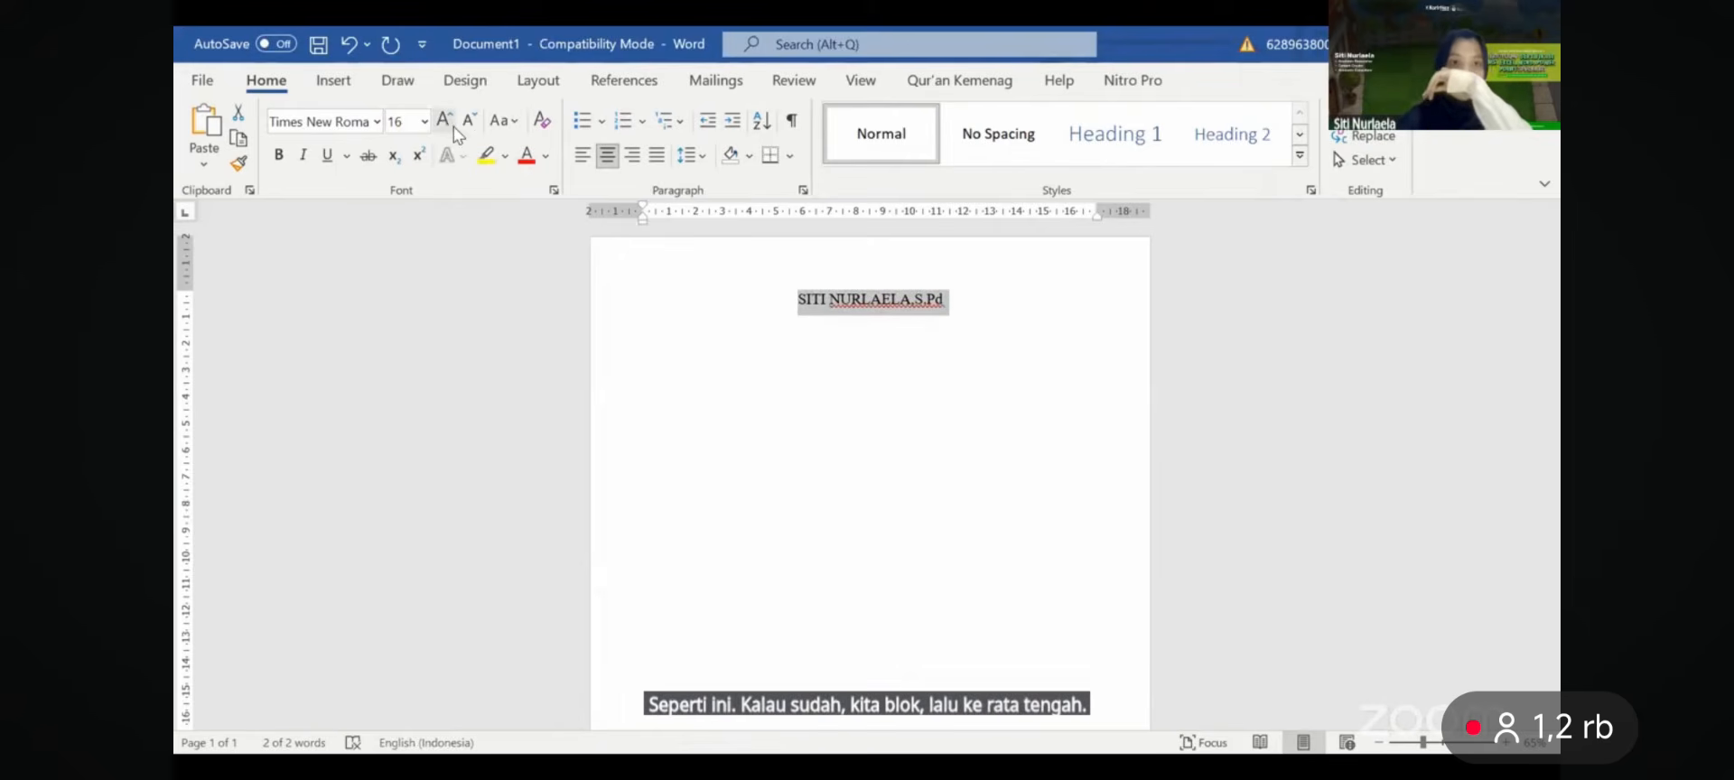
click(444, 120)
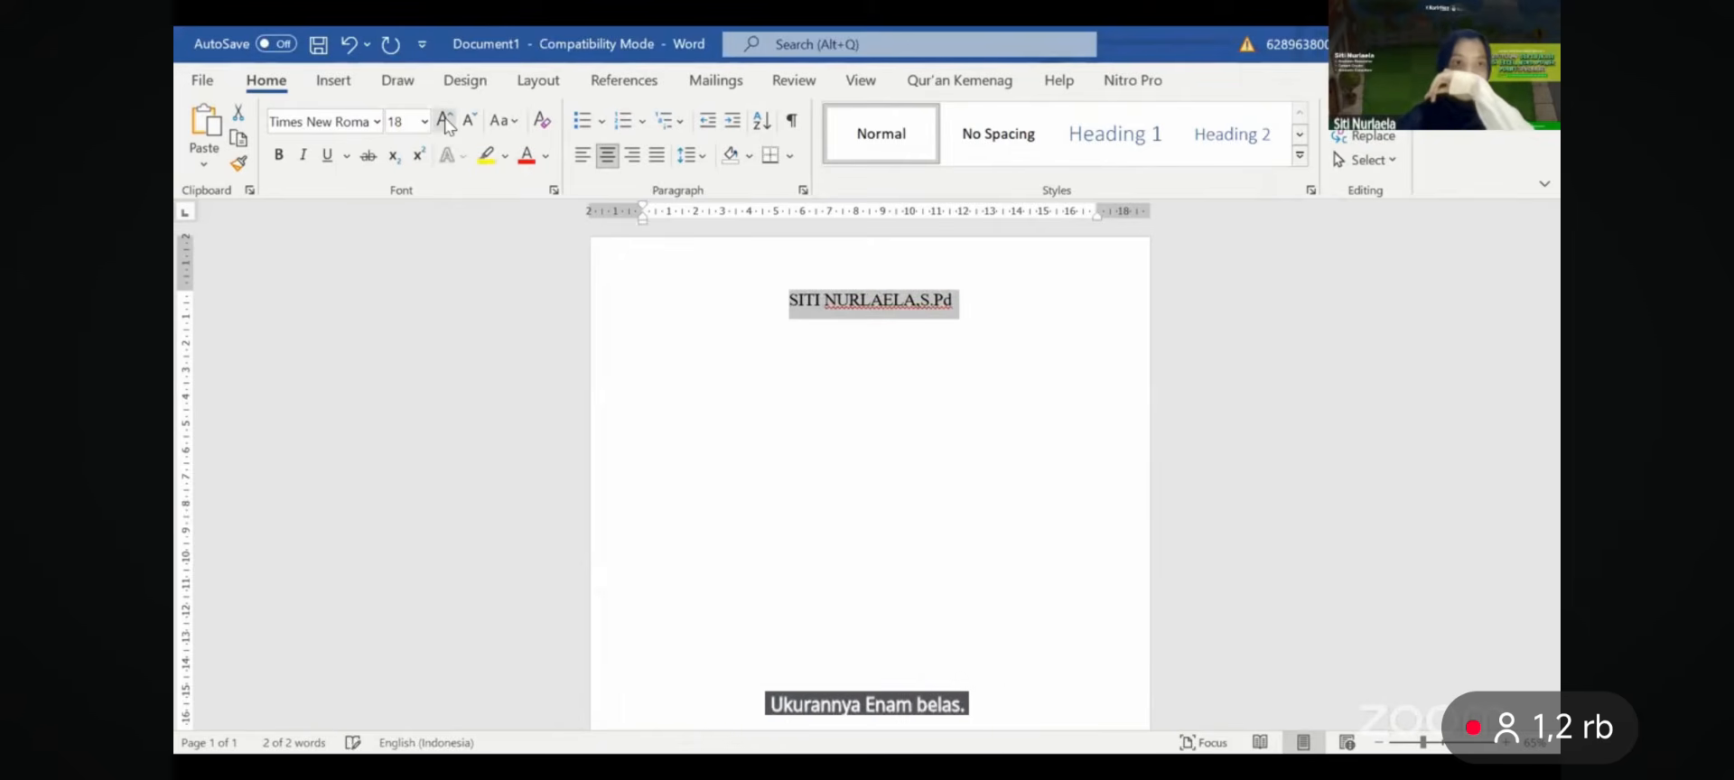
click(918, 300)
drag(963, 299, 697, 303)
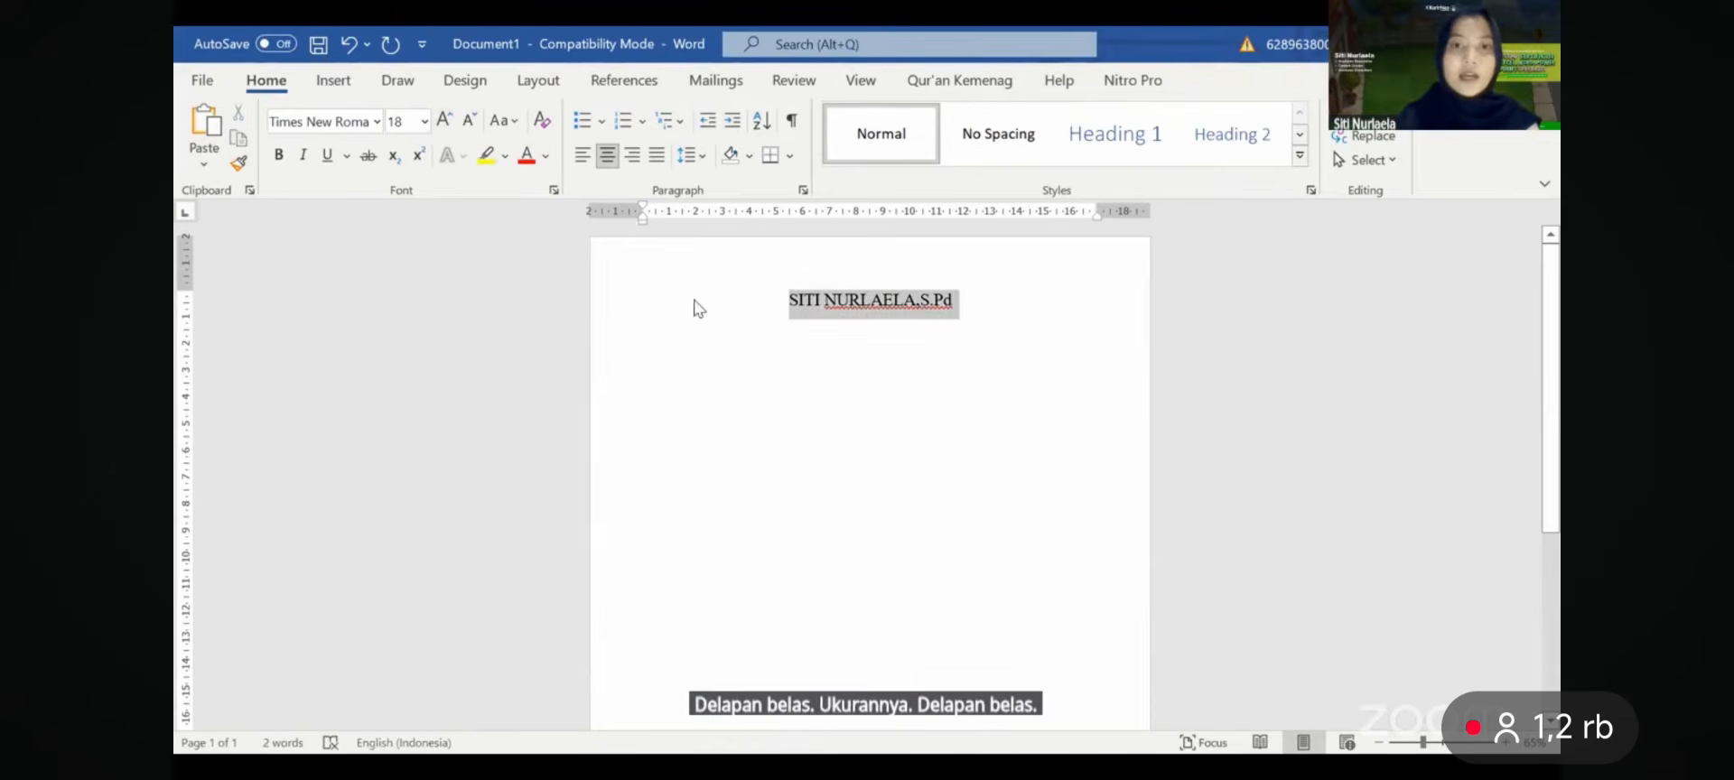
click(709, 265)
click(920, 342)
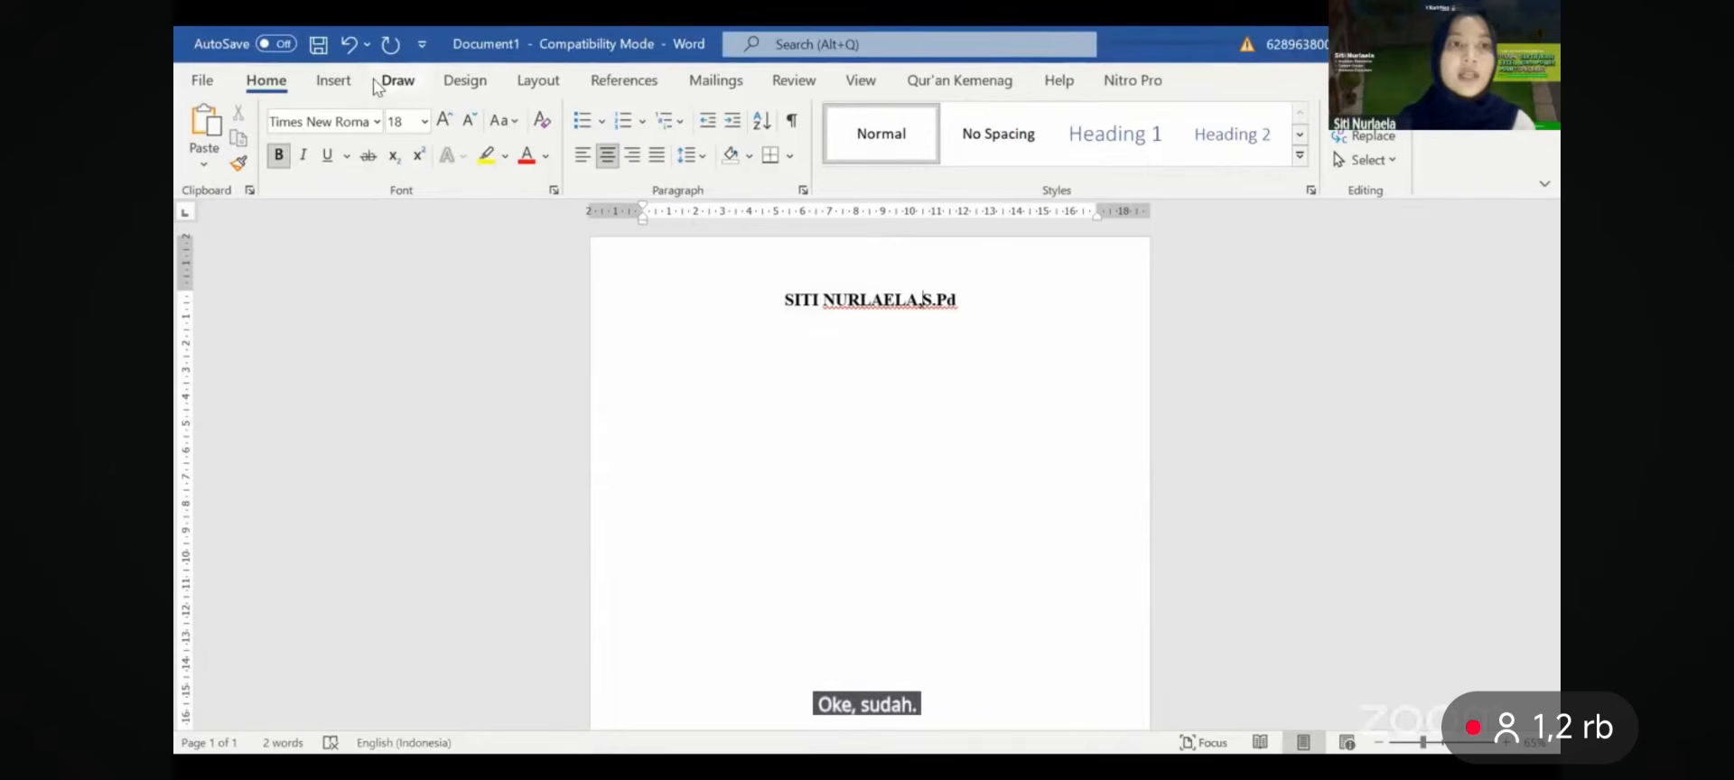
- Draw a straight line shape under the name, then undo it
click(341, 83)
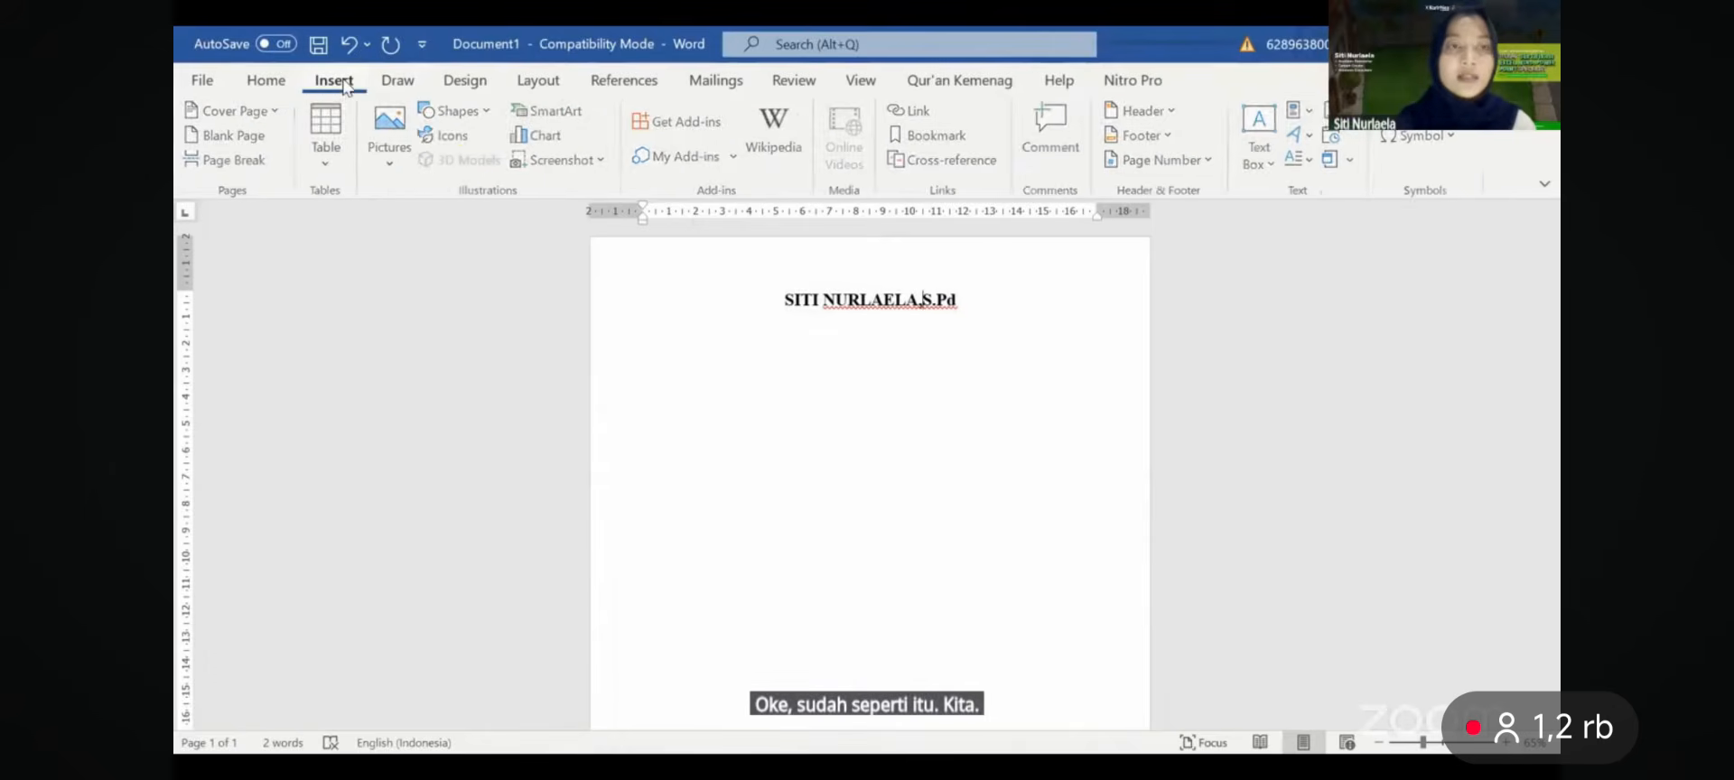
click(490, 113)
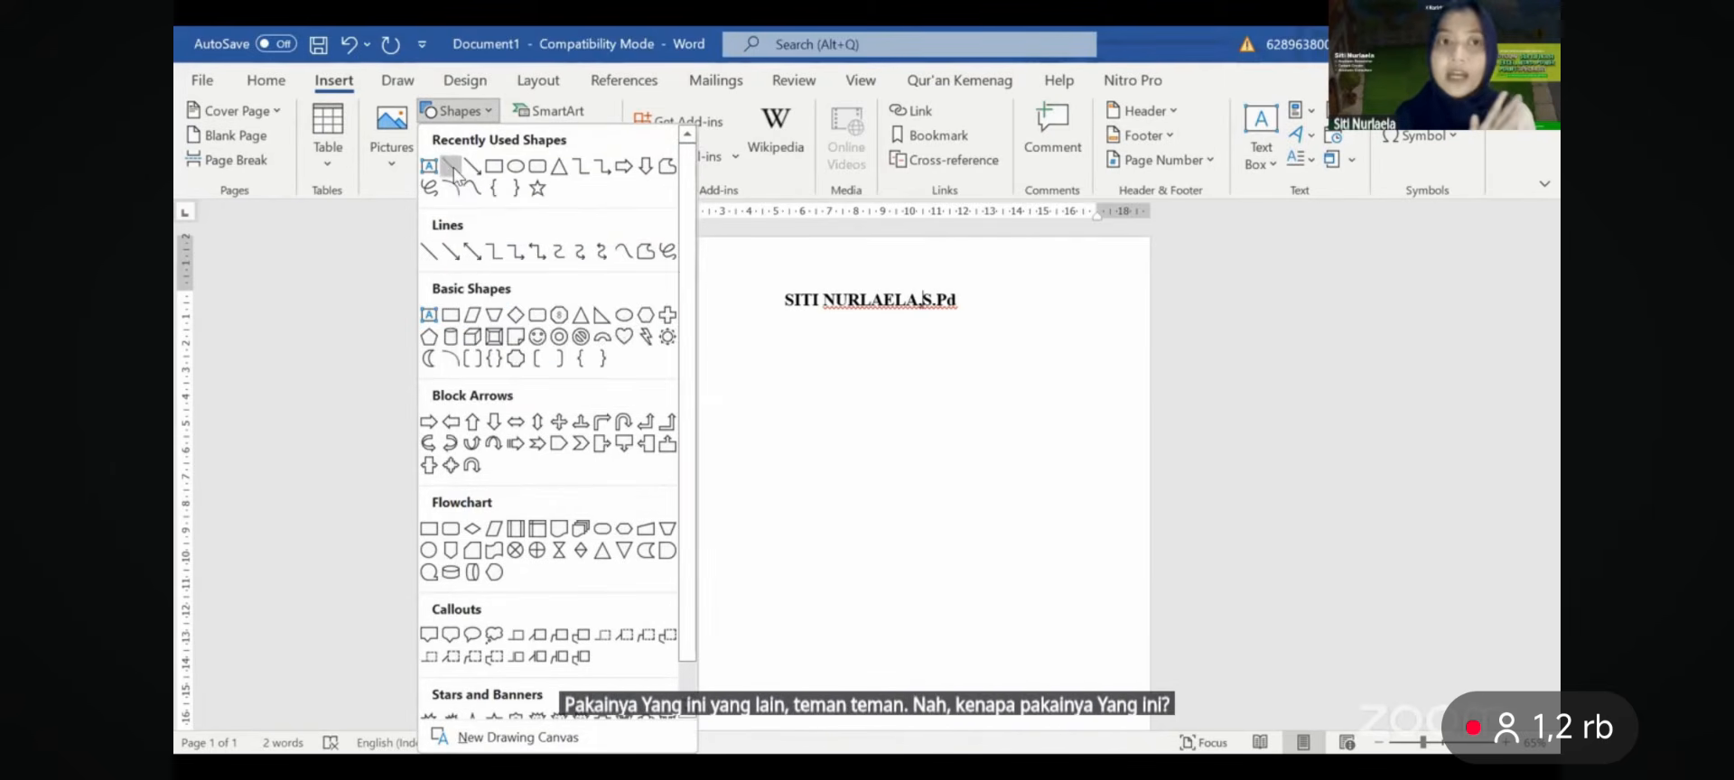
click(453, 170)
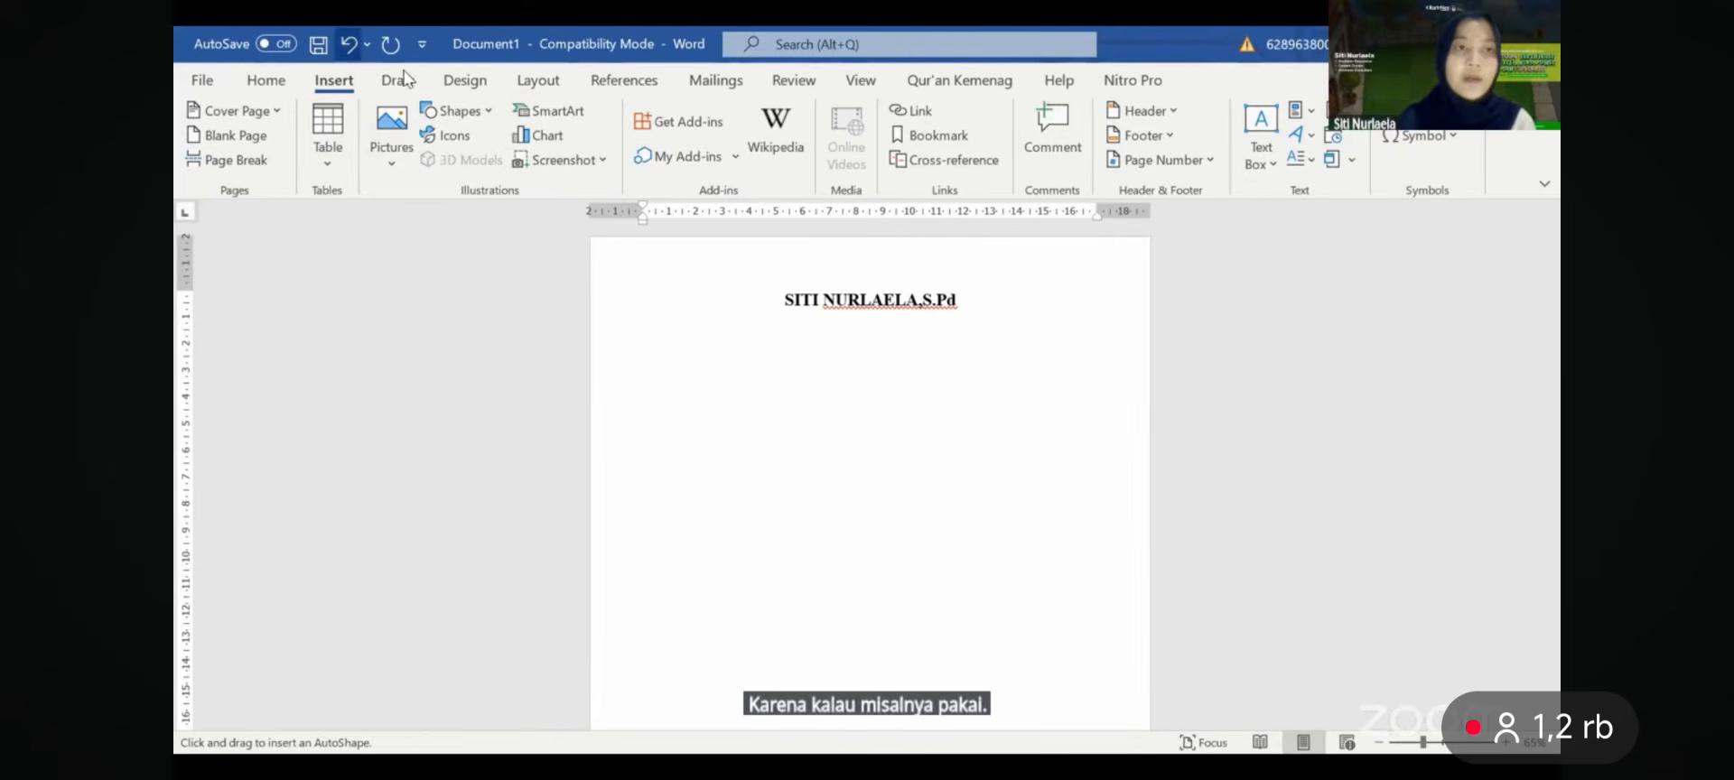
click(452, 111)
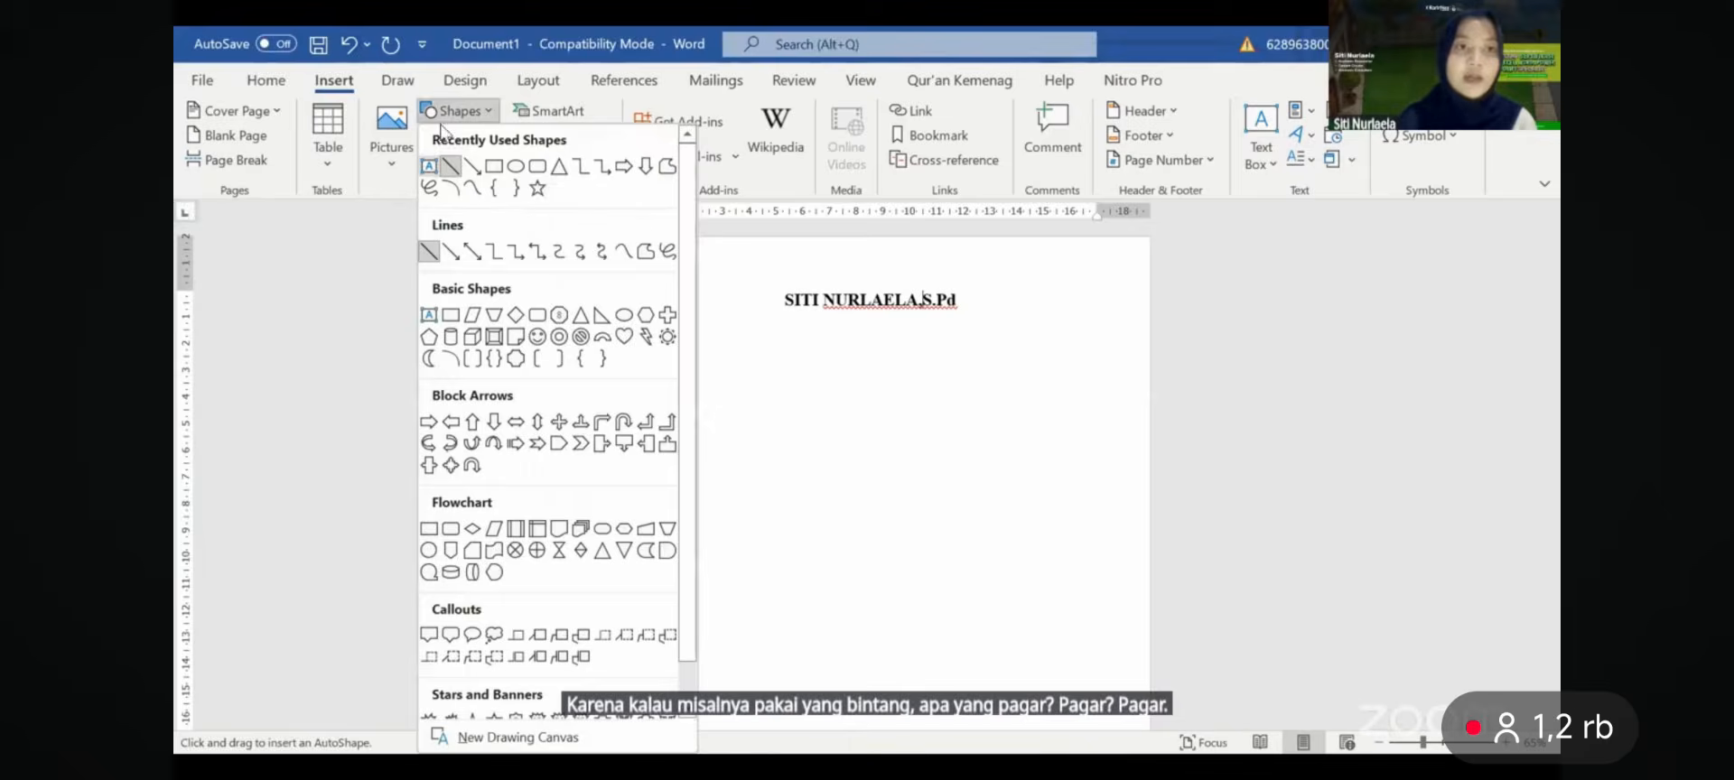
click(451, 167)
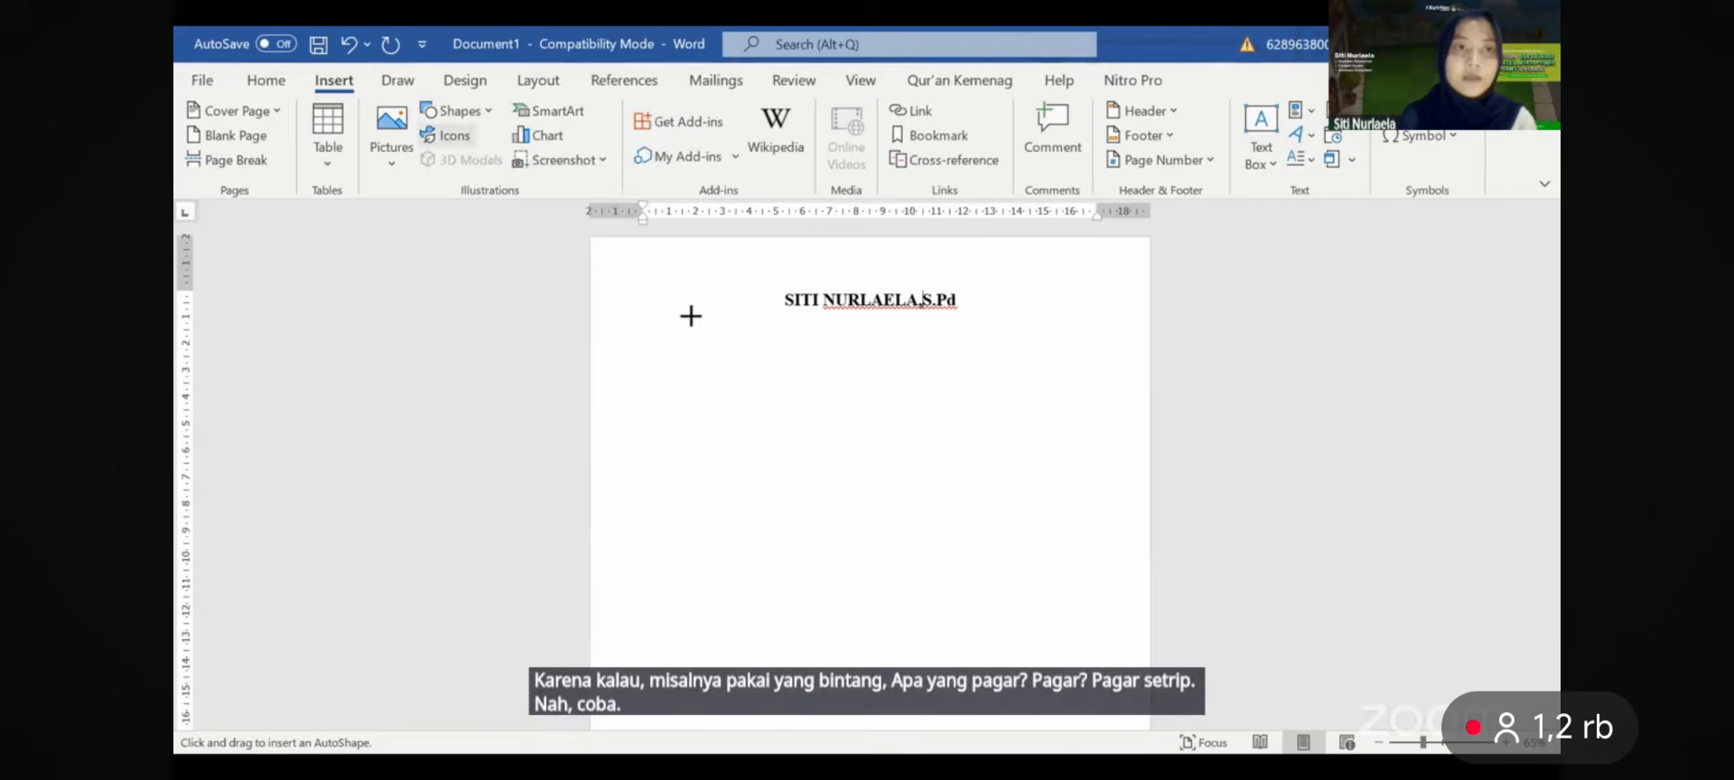
drag(718, 366, 879, 385)
key(ctrl+z)
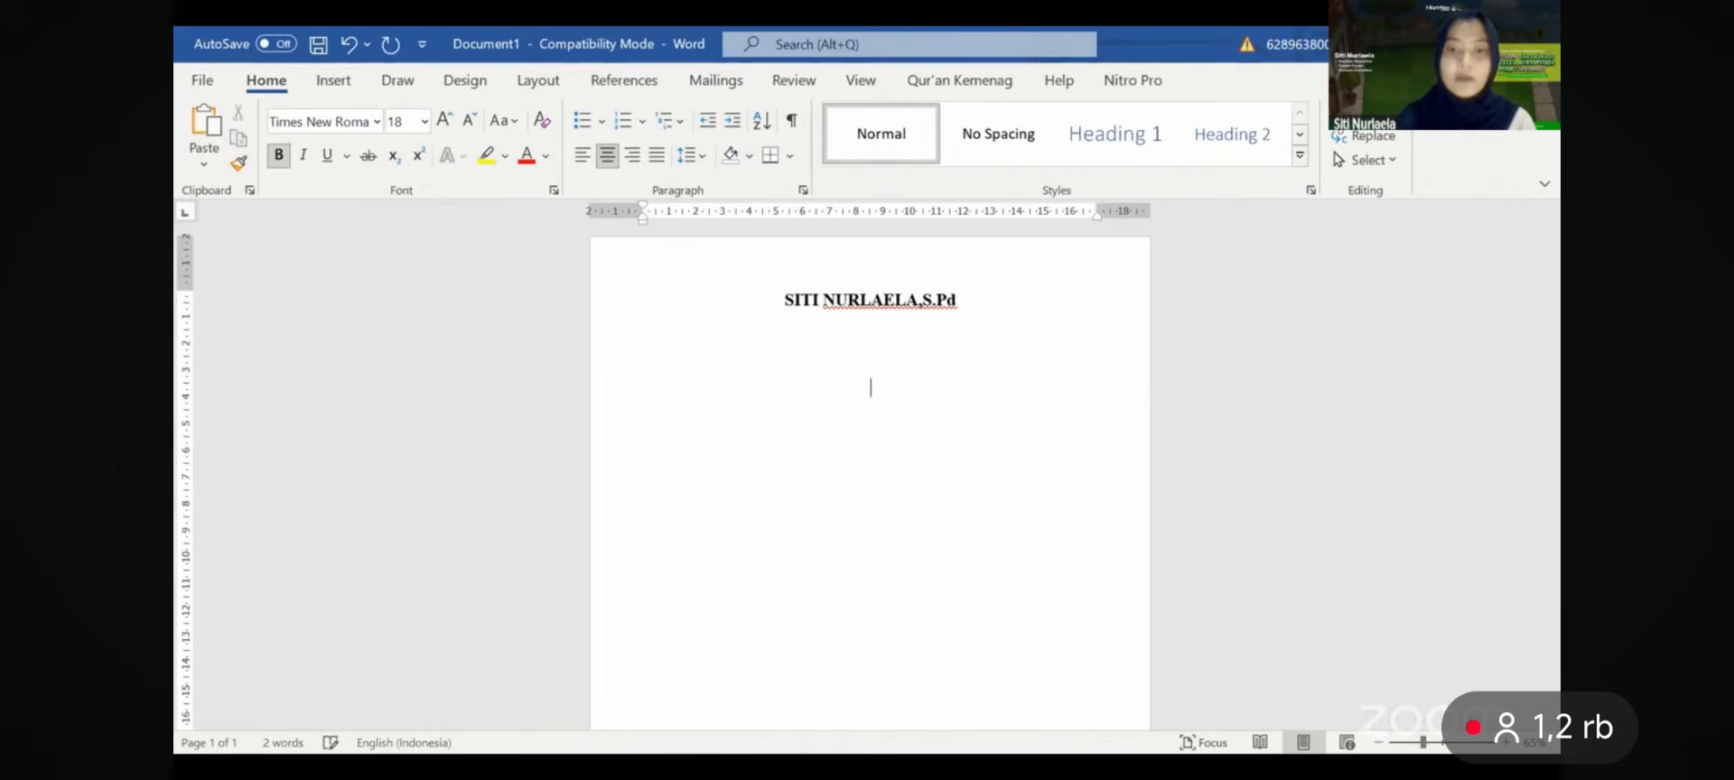
- Type ### to make an automatic double border, then undo it and delete the ###
key(BackSpace)
key(BackSpace)
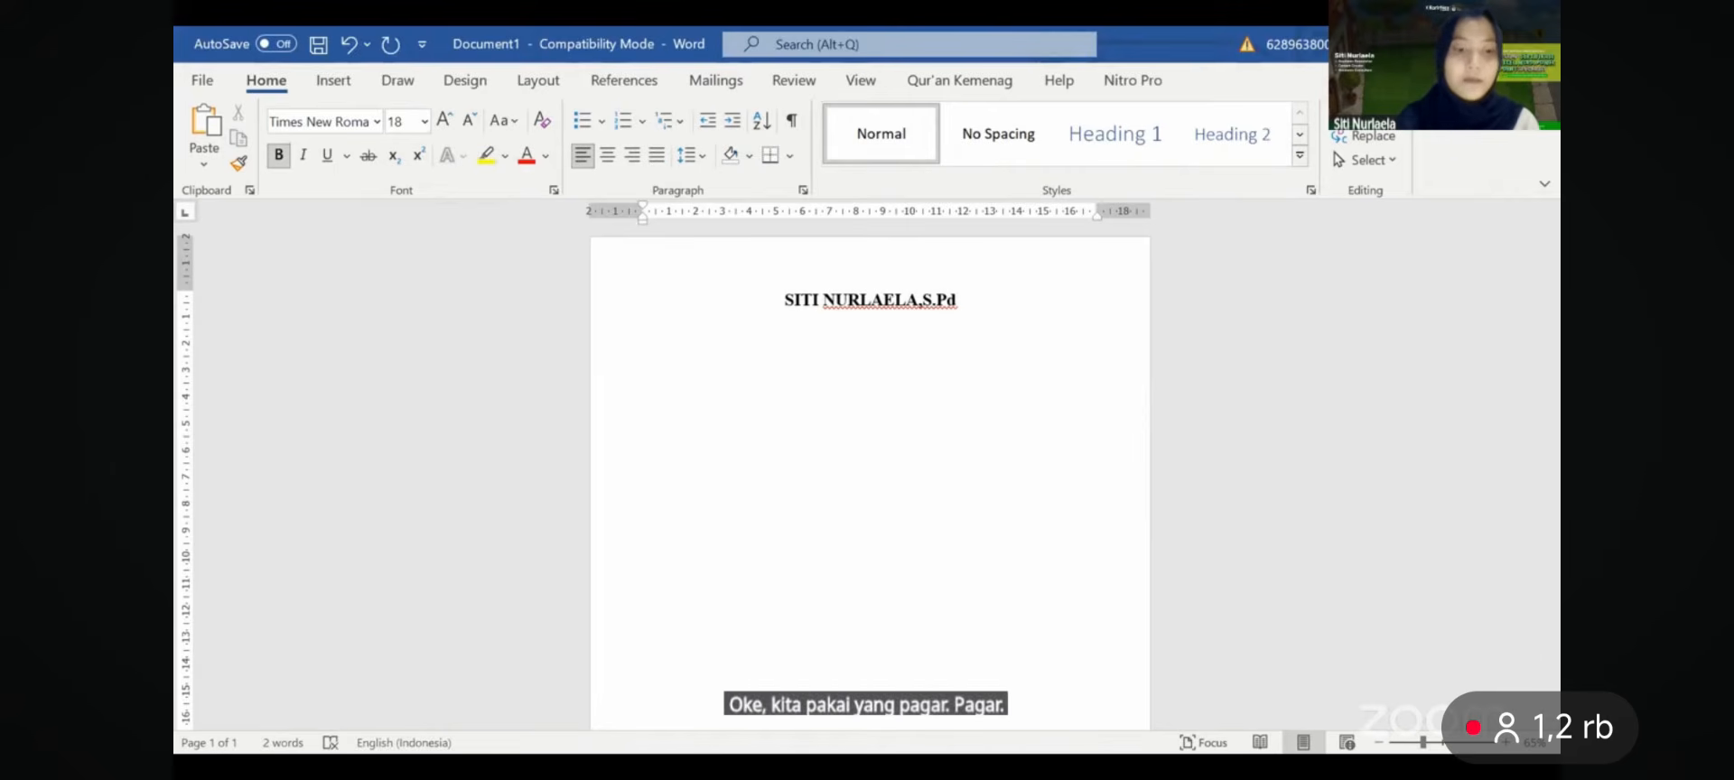
text(###)
key(Return)
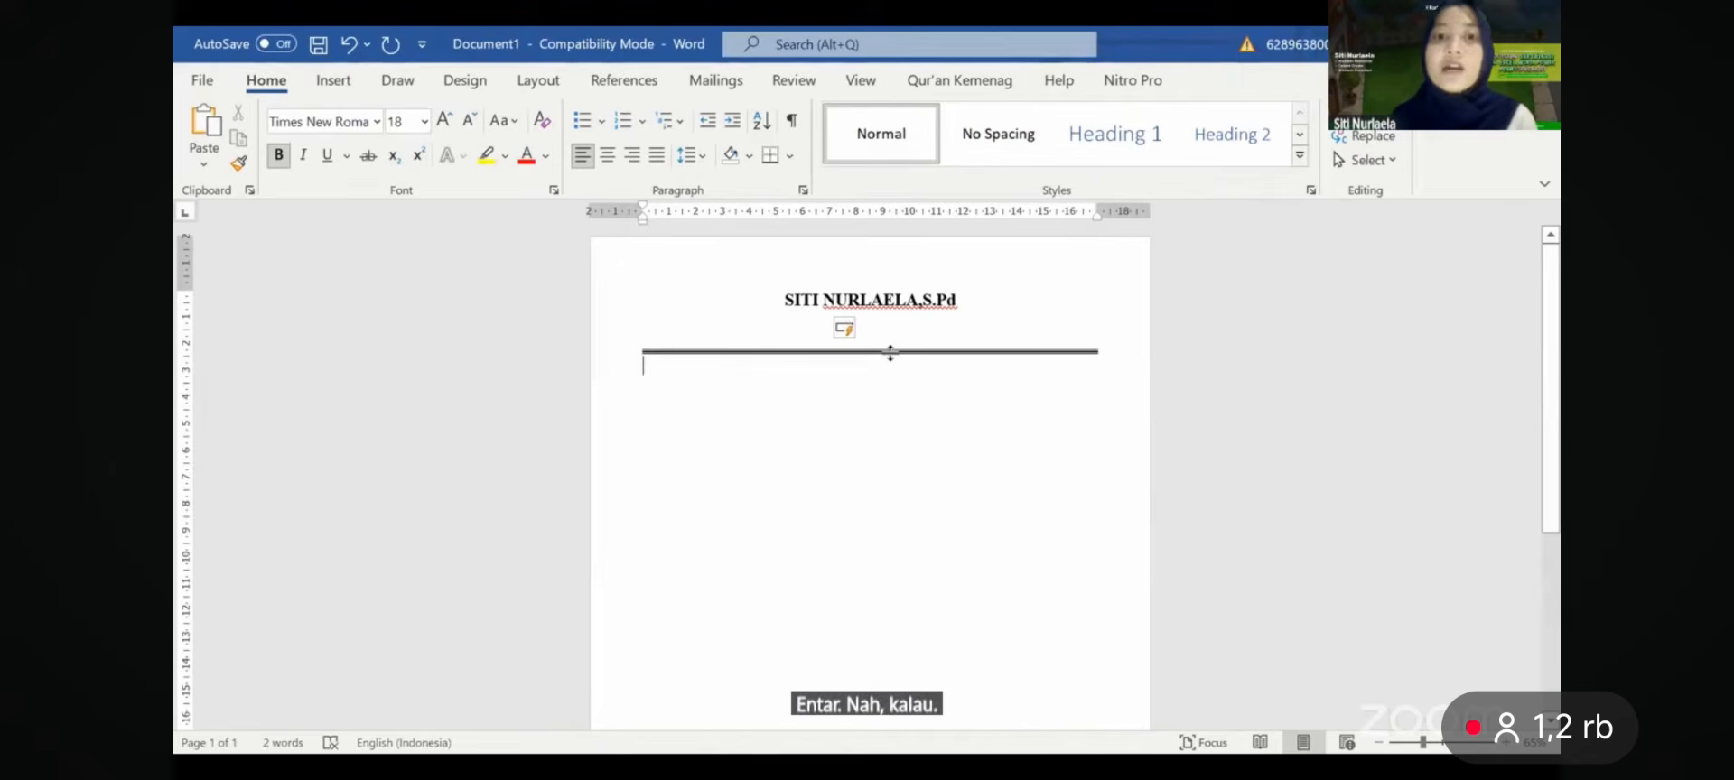
drag(890, 353, 891, 368)
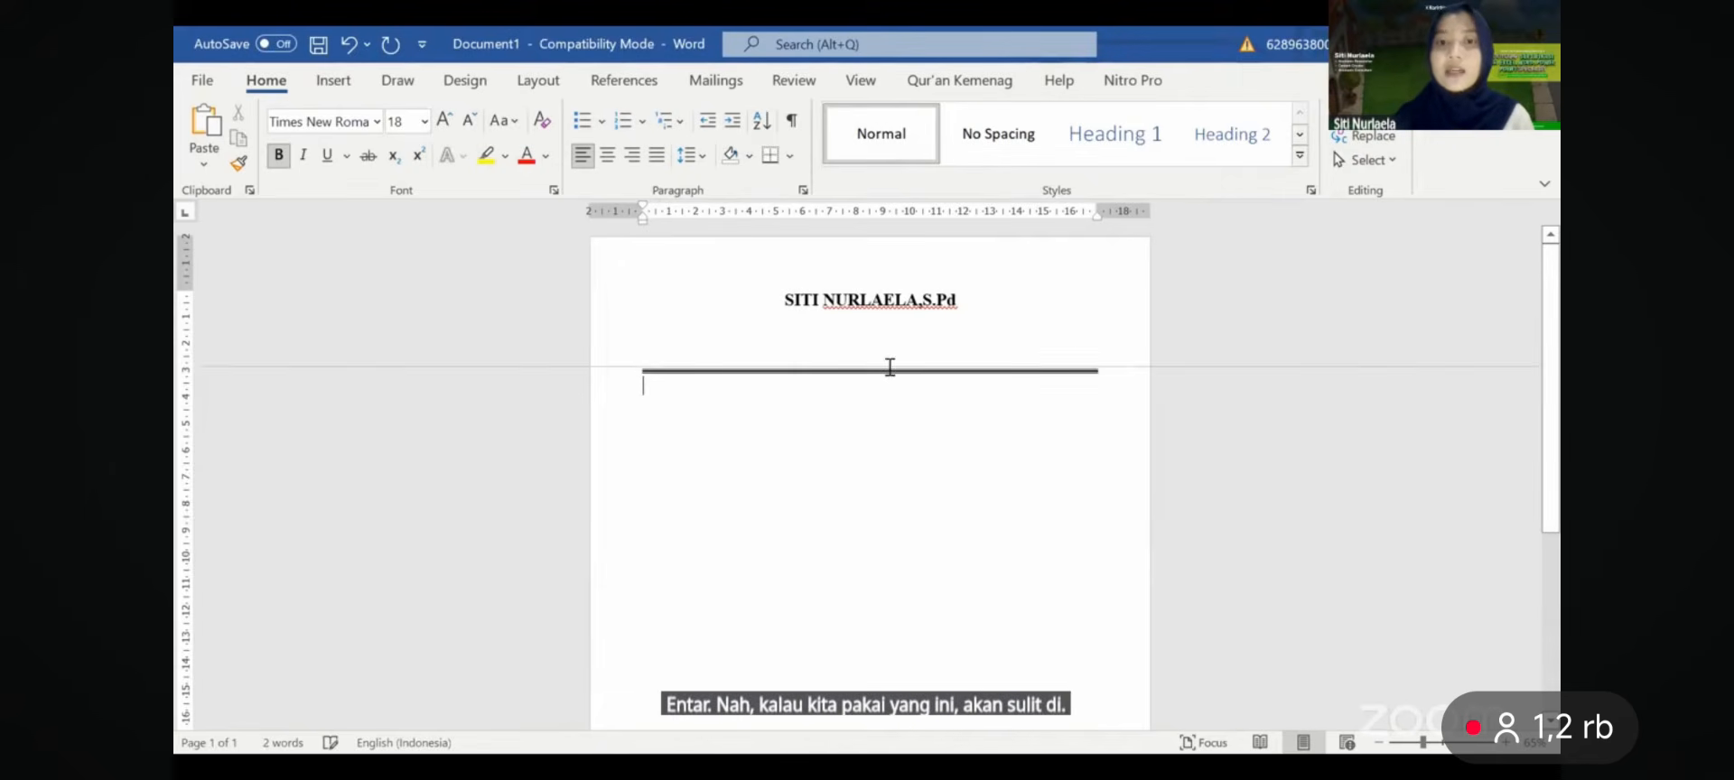
click(1077, 364)
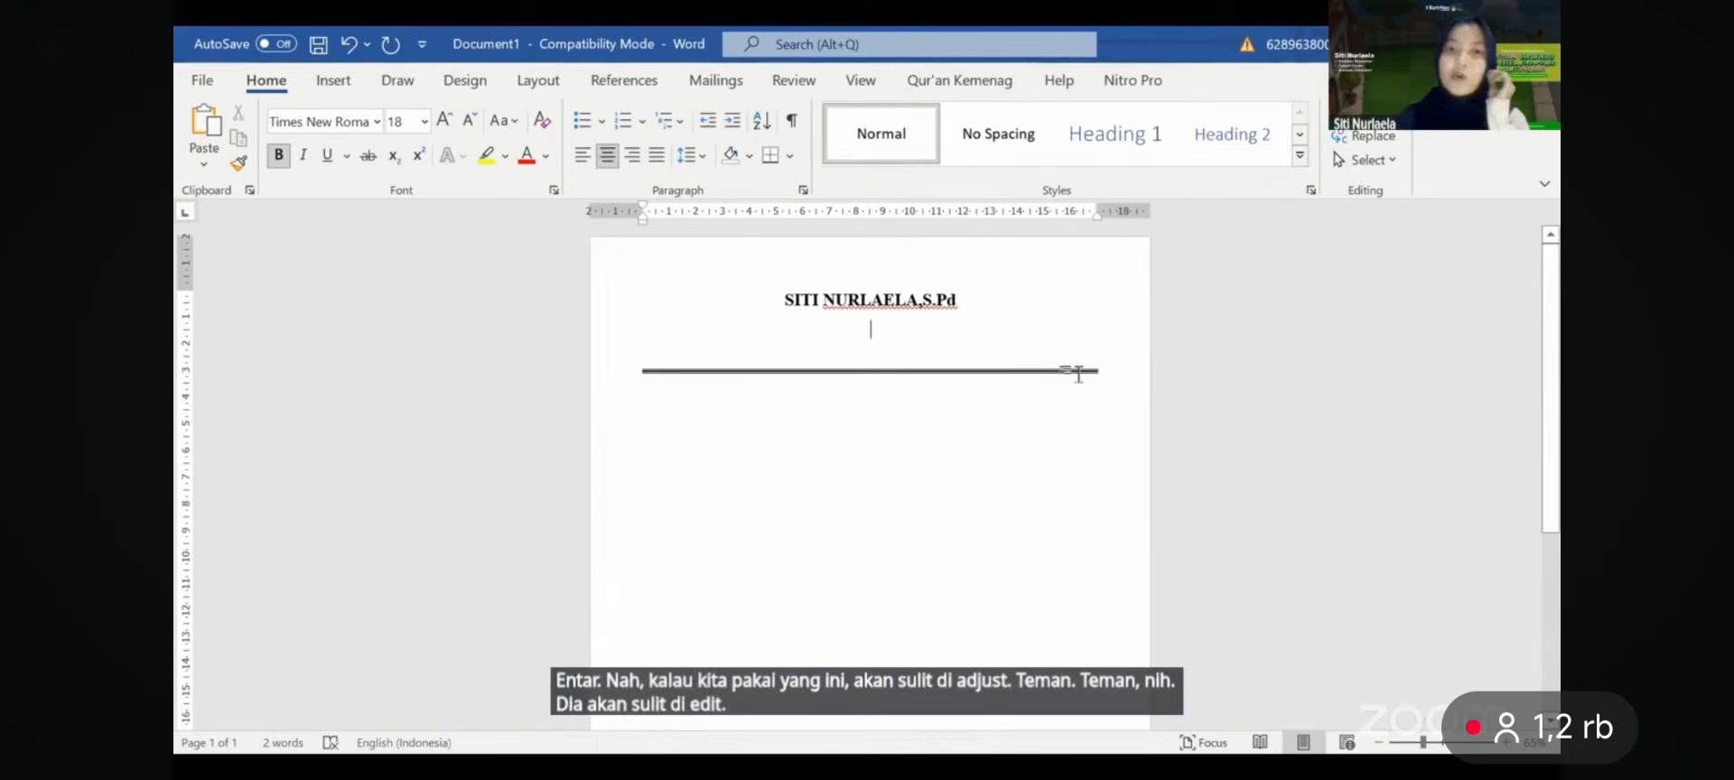
key(ctrl+z)
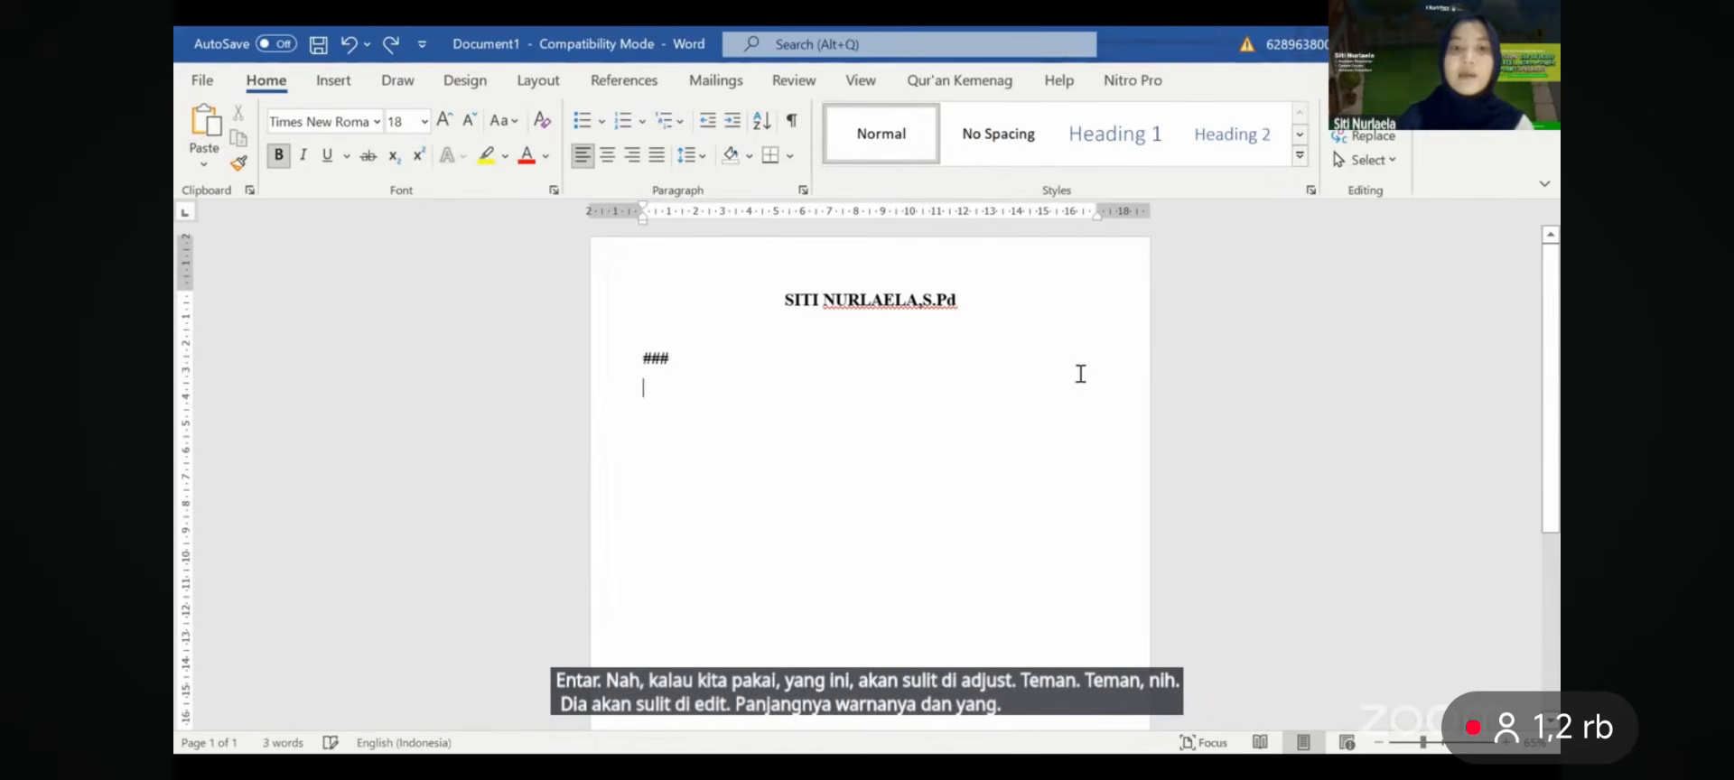
key(BackSpace)
key(BackSpace)
key(BackSpace)
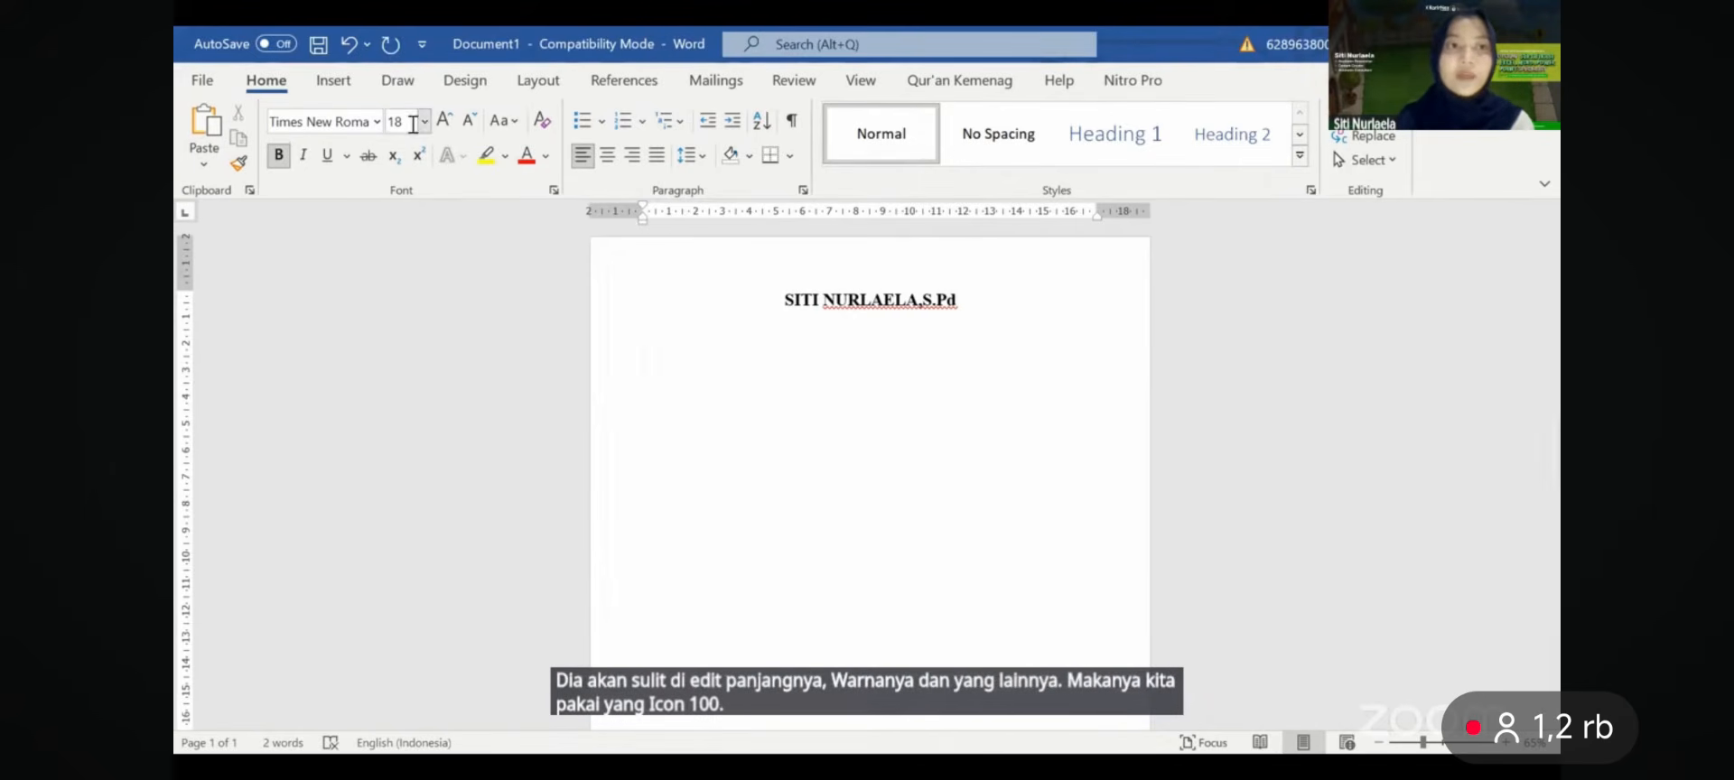
click(336, 87)
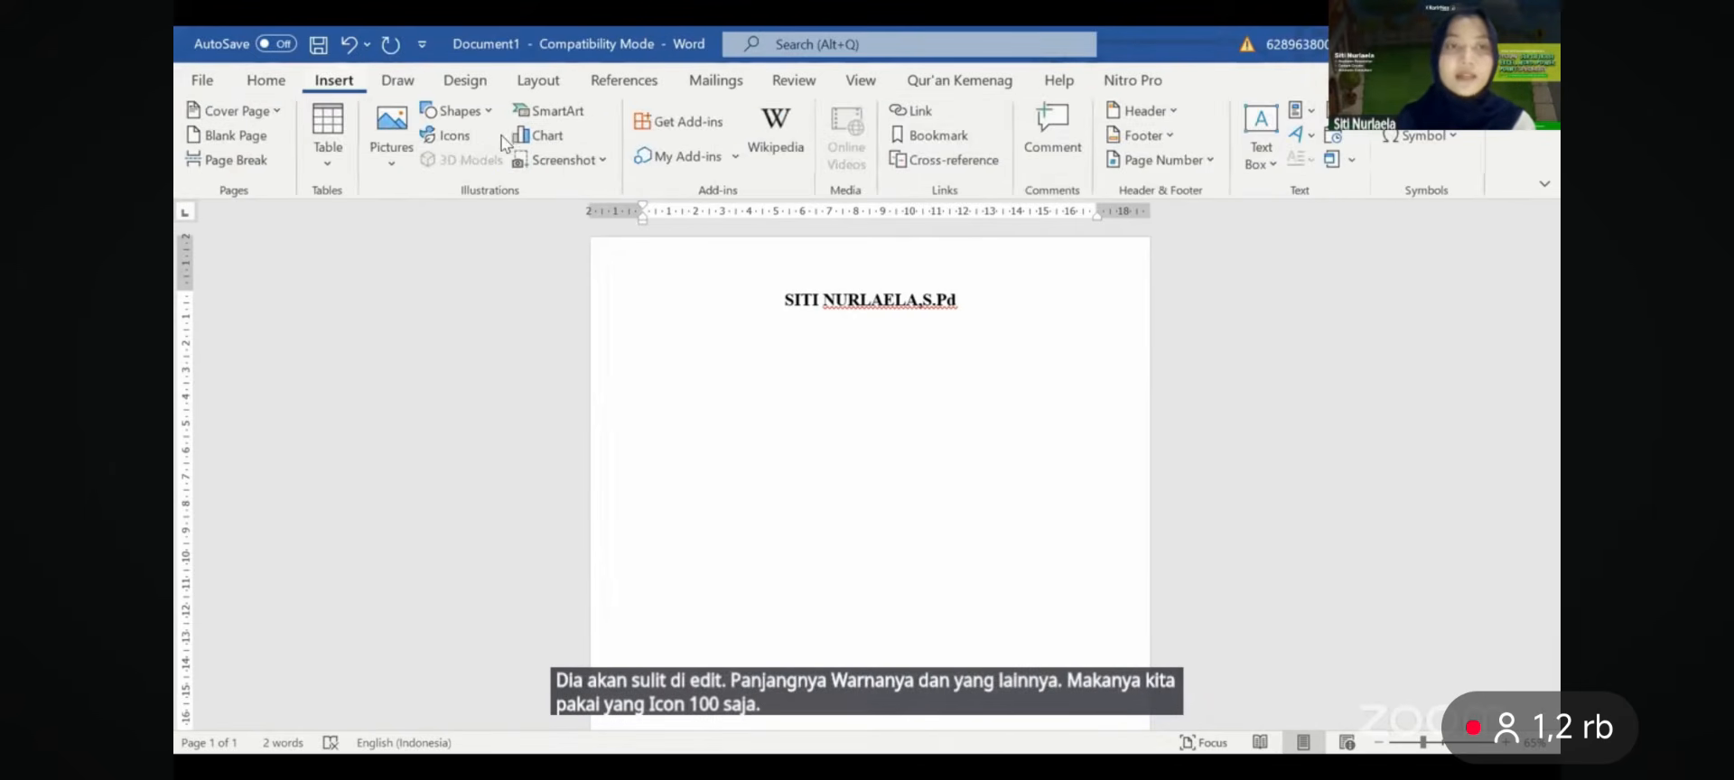
- Draw a level straight line across the page beneath the name heading
click(457, 110)
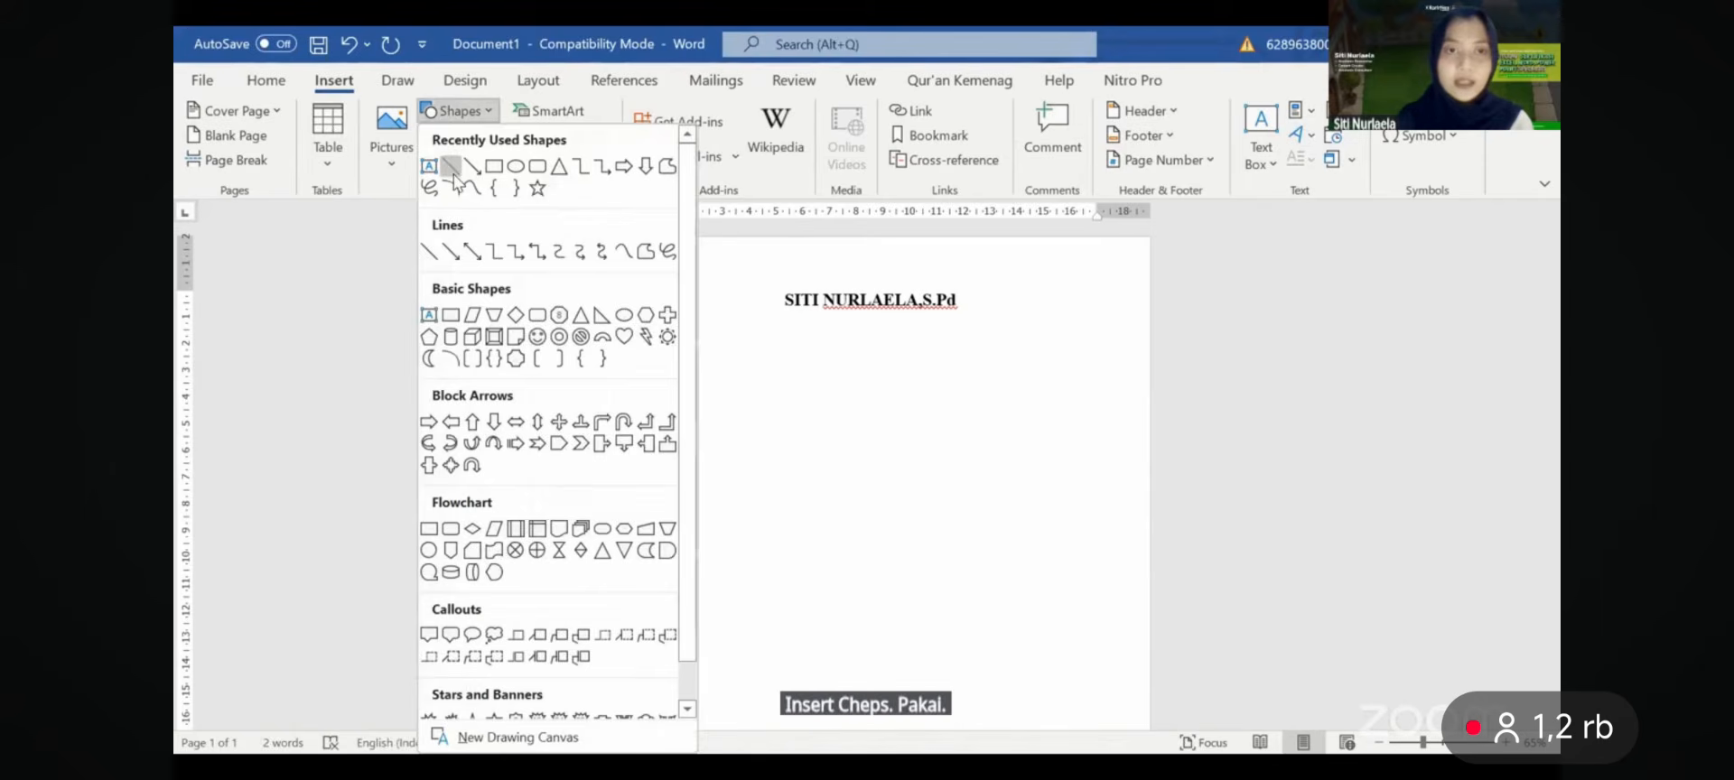
click(436, 248)
drag(641, 346, 1122, 347)
scroll(1121, 347, up, 1)
scroll(1122, 346, up, 3)
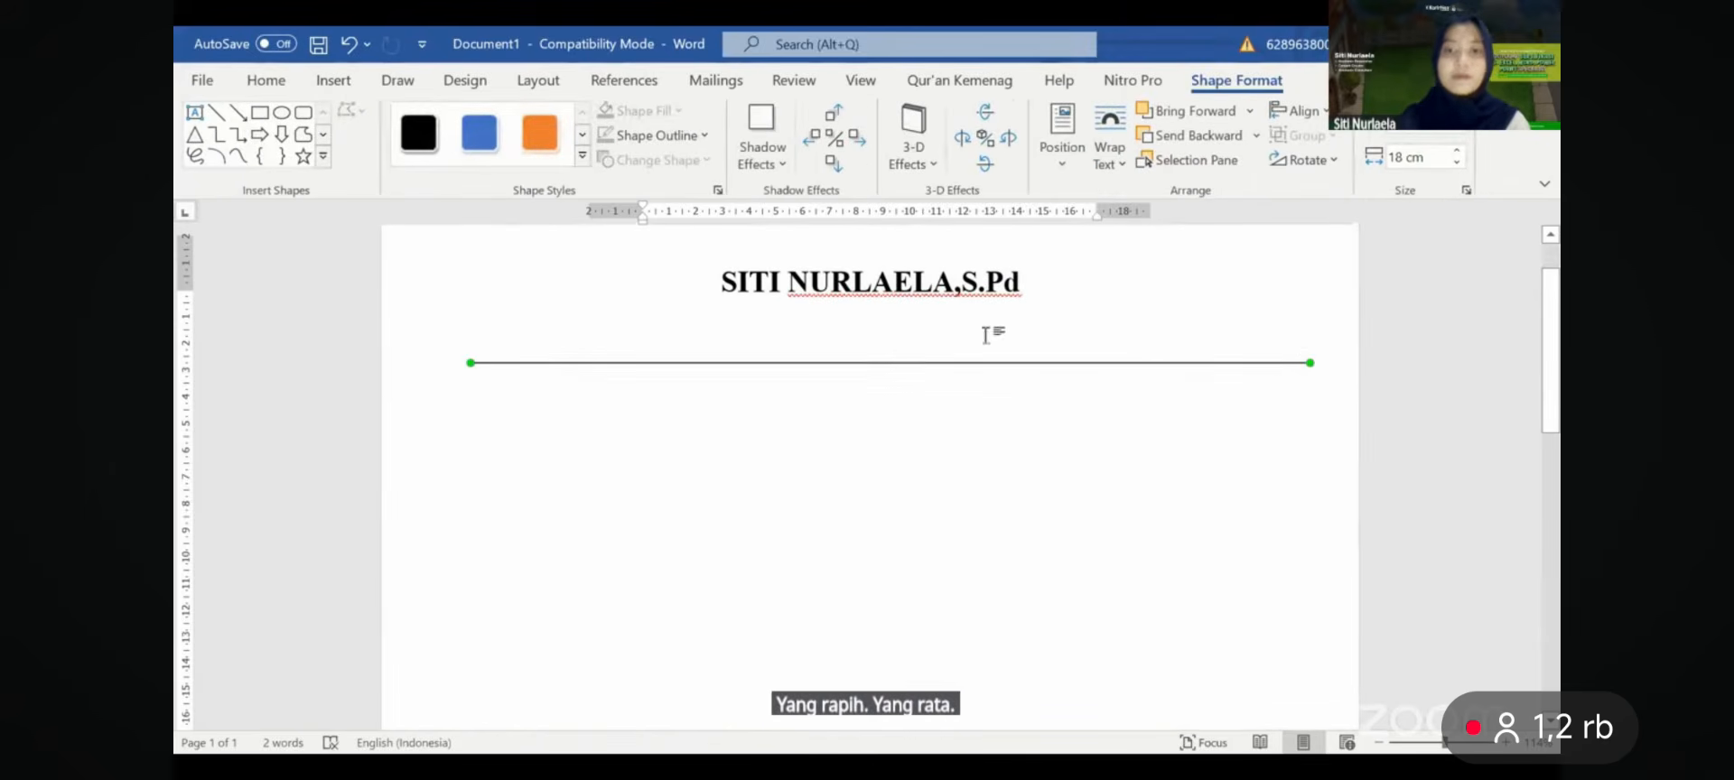
drag(1310, 367, 1308, 368)
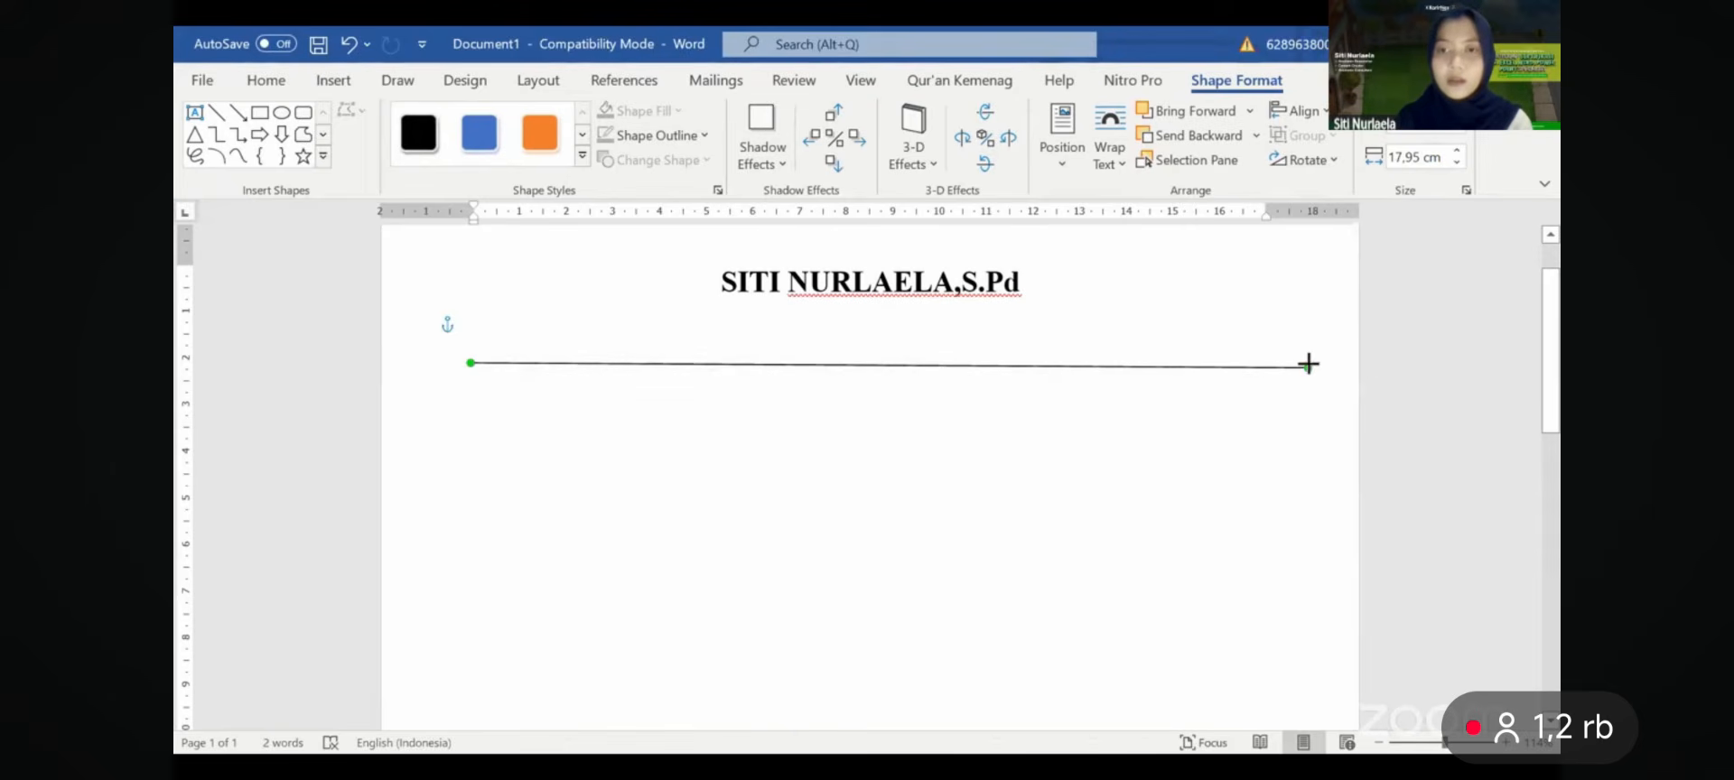
drag(1309, 364, 1307, 363)
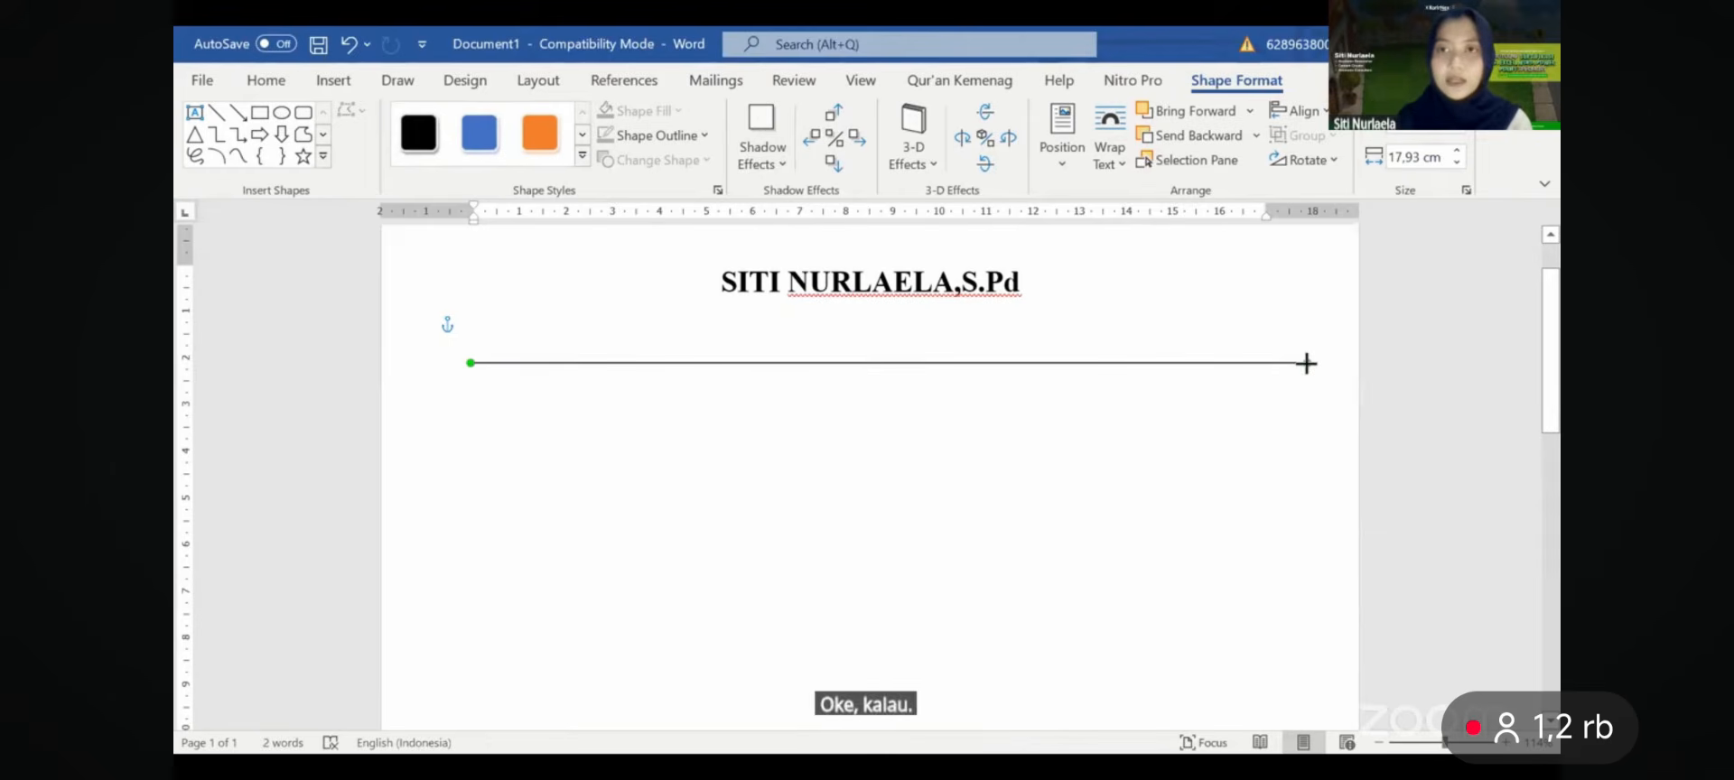
drag(1158, 363, 1166, 323)
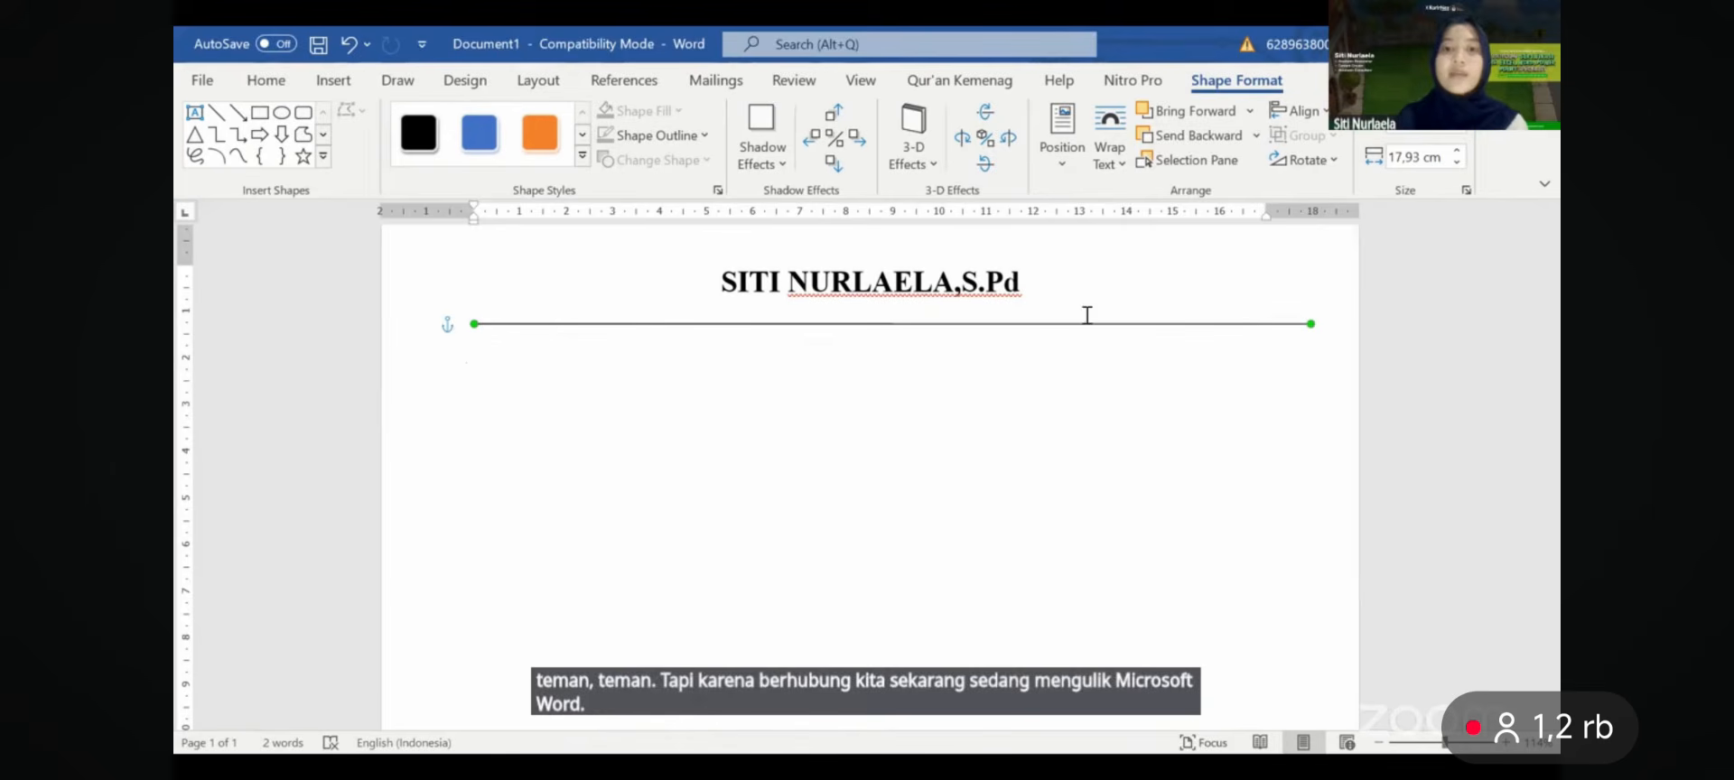
- Put a space before the comma in the name heading
click(959, 284)
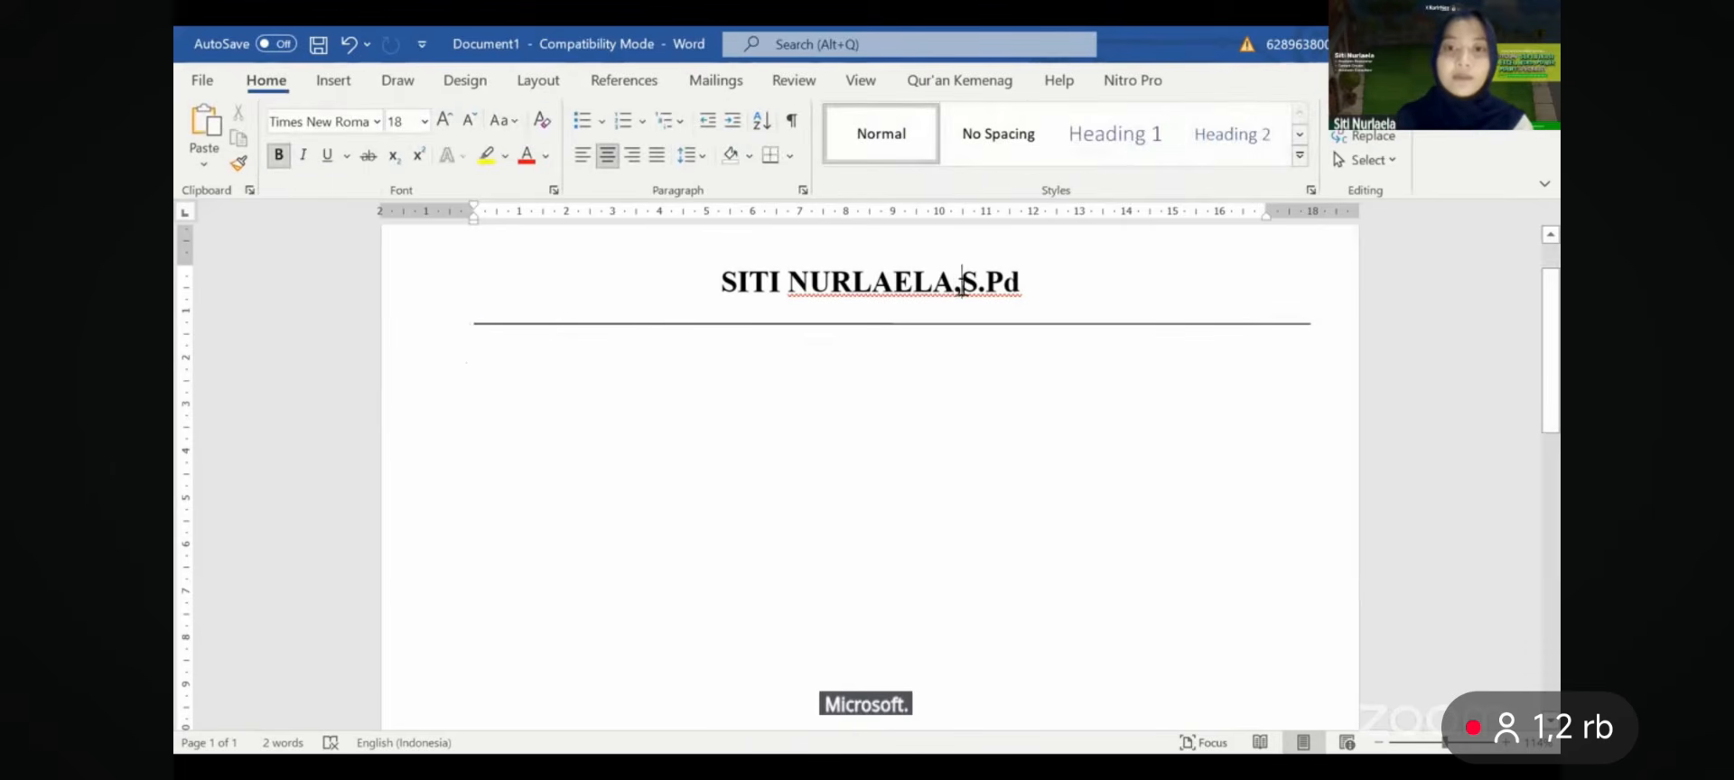
key(BackSpace)
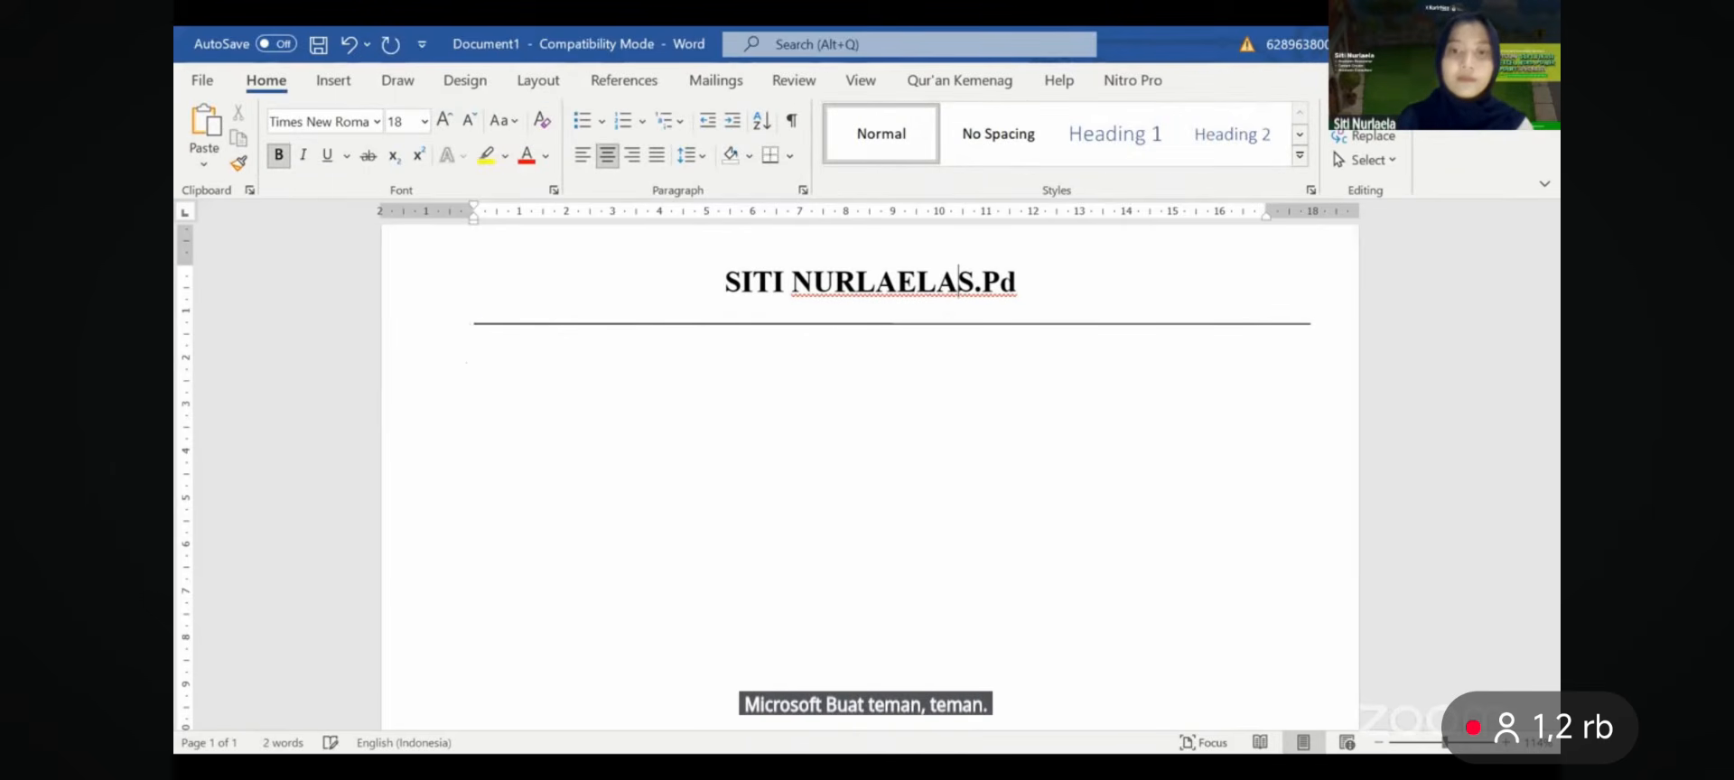
text(,)
key(BackSpace)
key(Left)
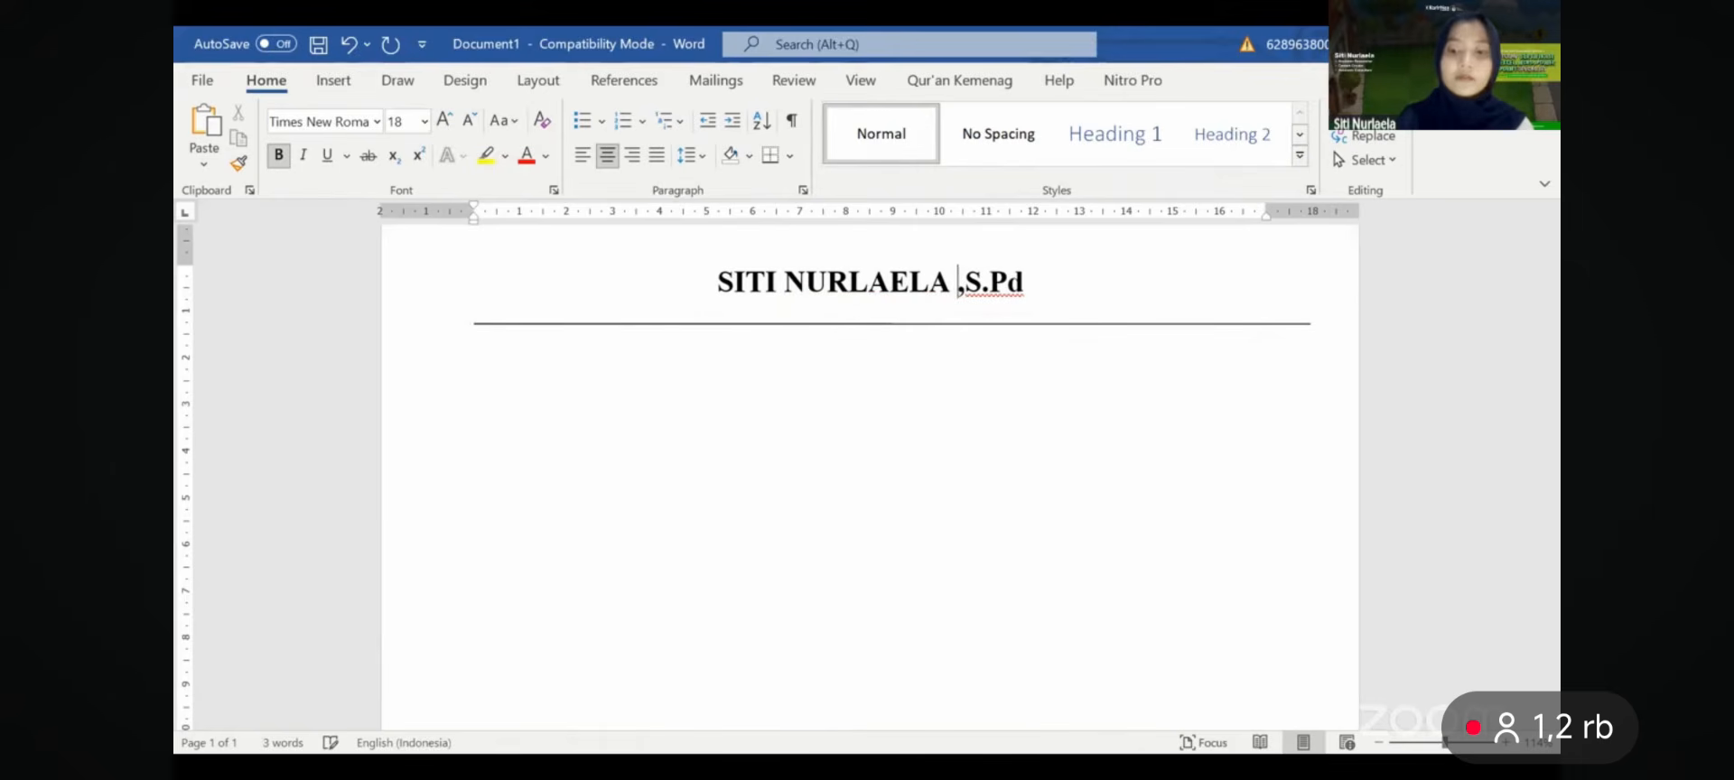
- Move the rule slightly lower and adjust it in the Shape Format options
click(1187, 323)
click(1187, 327)
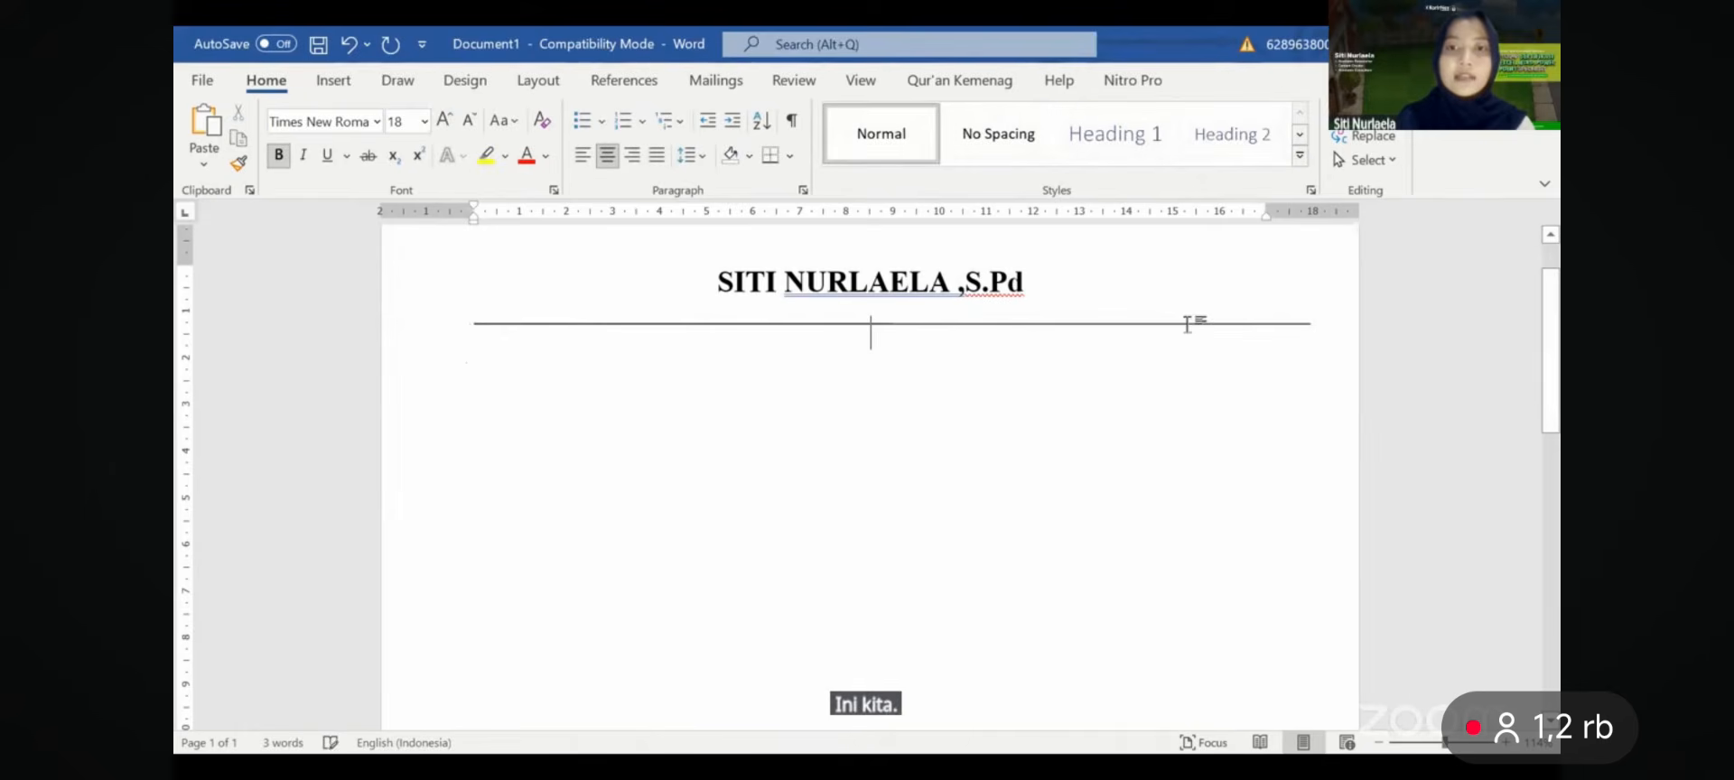
drag(1182, 324, 1182, 336)
click(1236, 80)
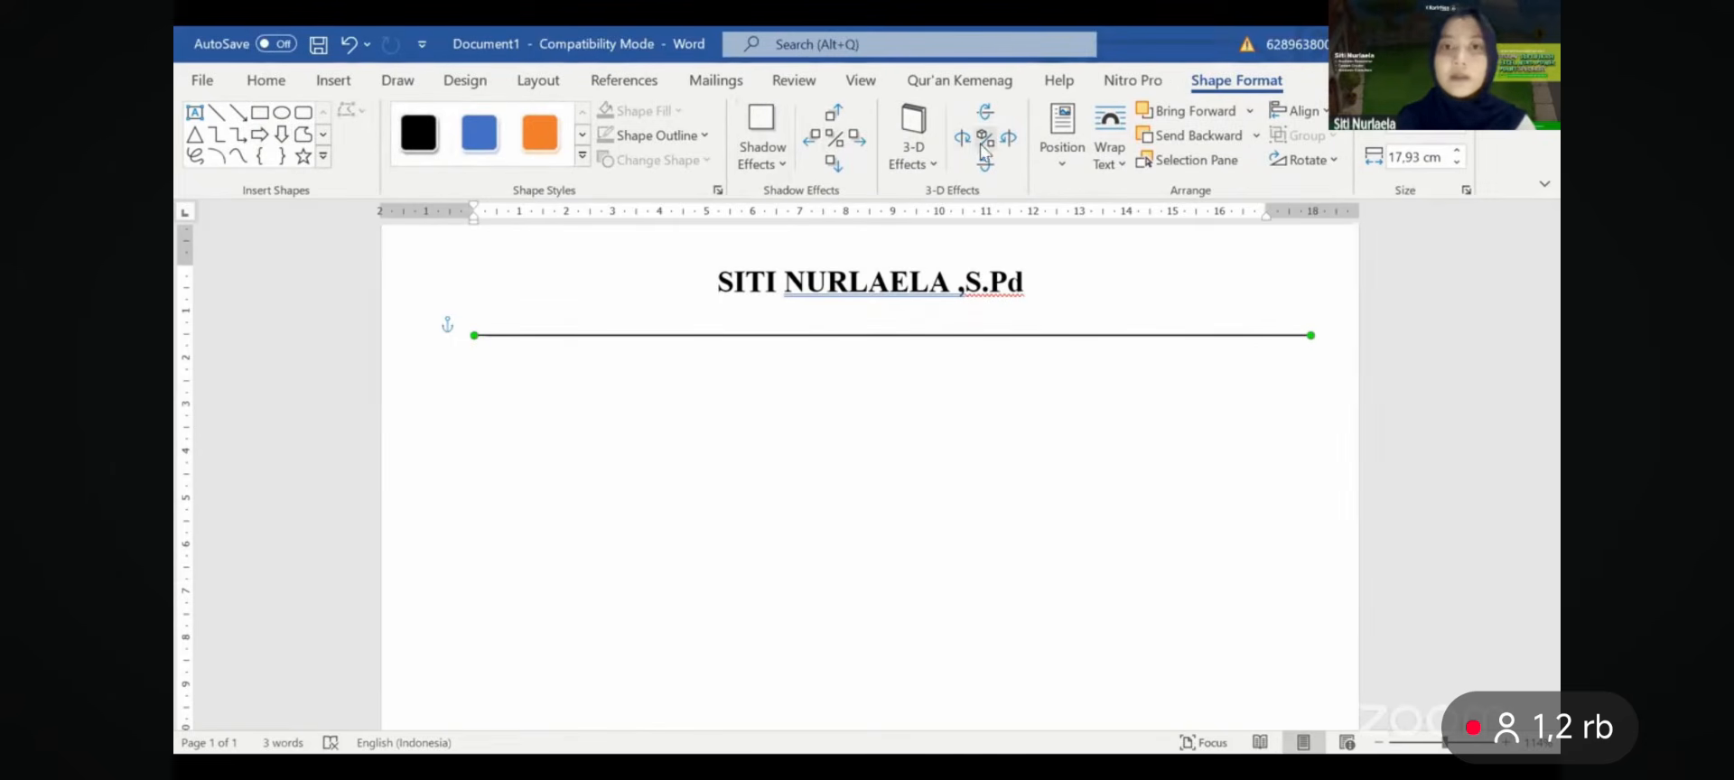
click(323, 135)
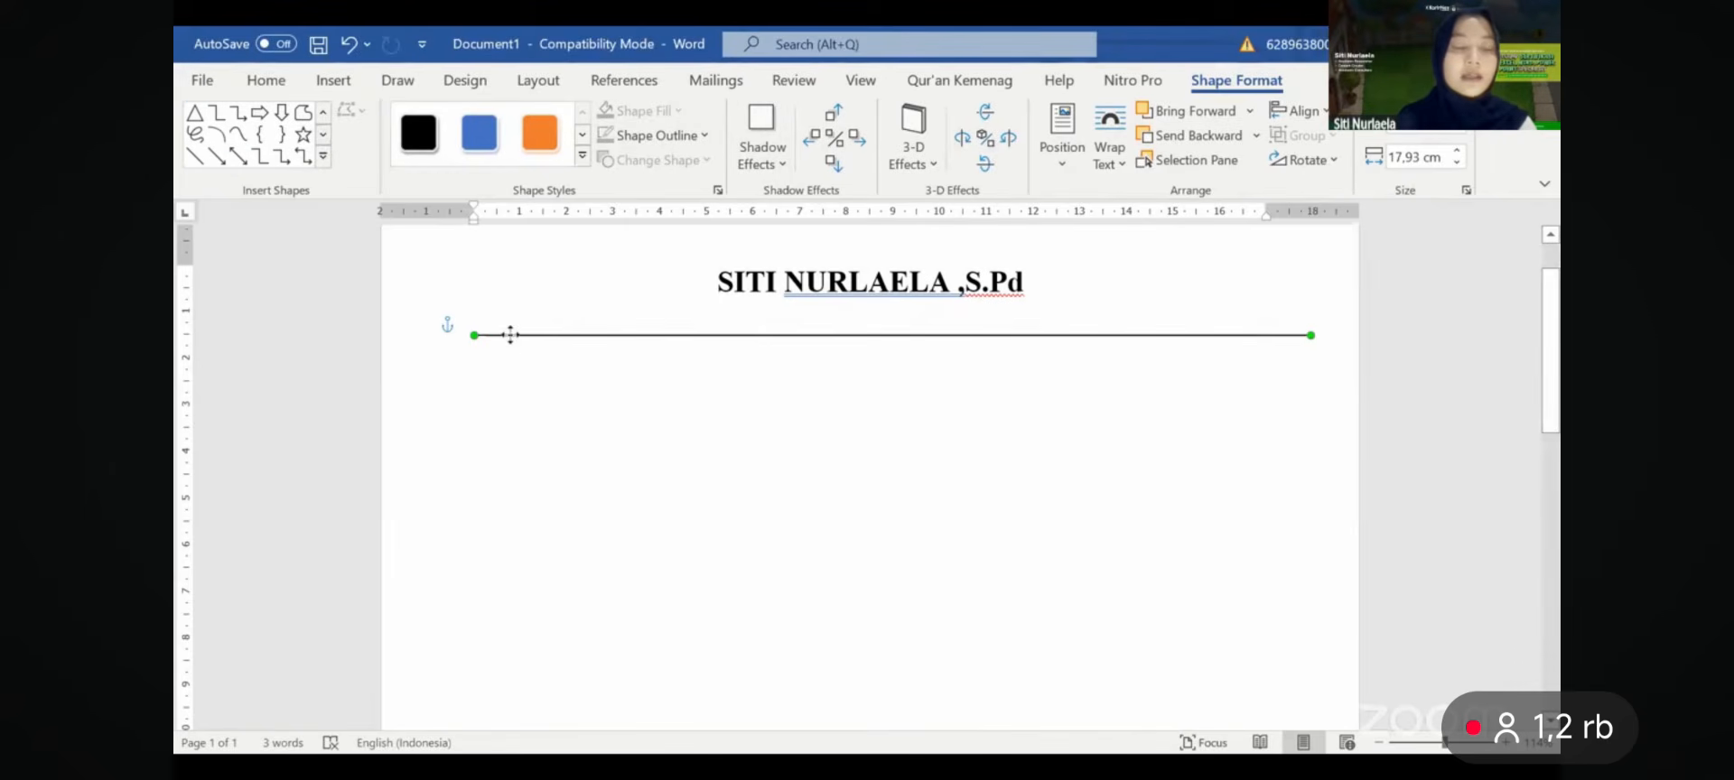
click(1275, 407)
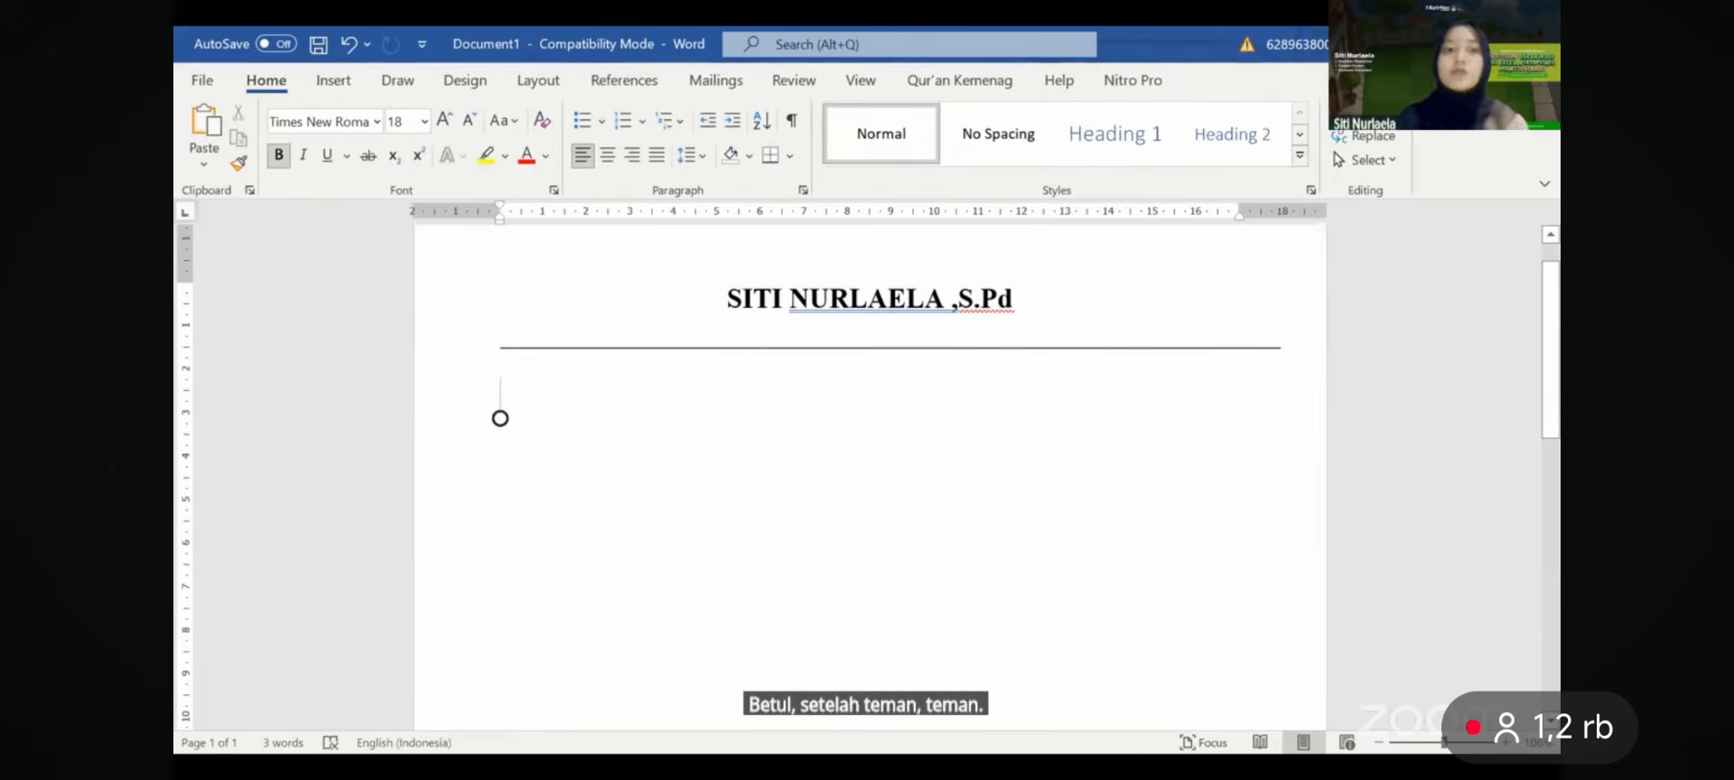
- At 14 pt, type 'Kota Depok, Jawa Barat', a | separator and the contact e-mail address
click(471, 122)
click(470, 122)
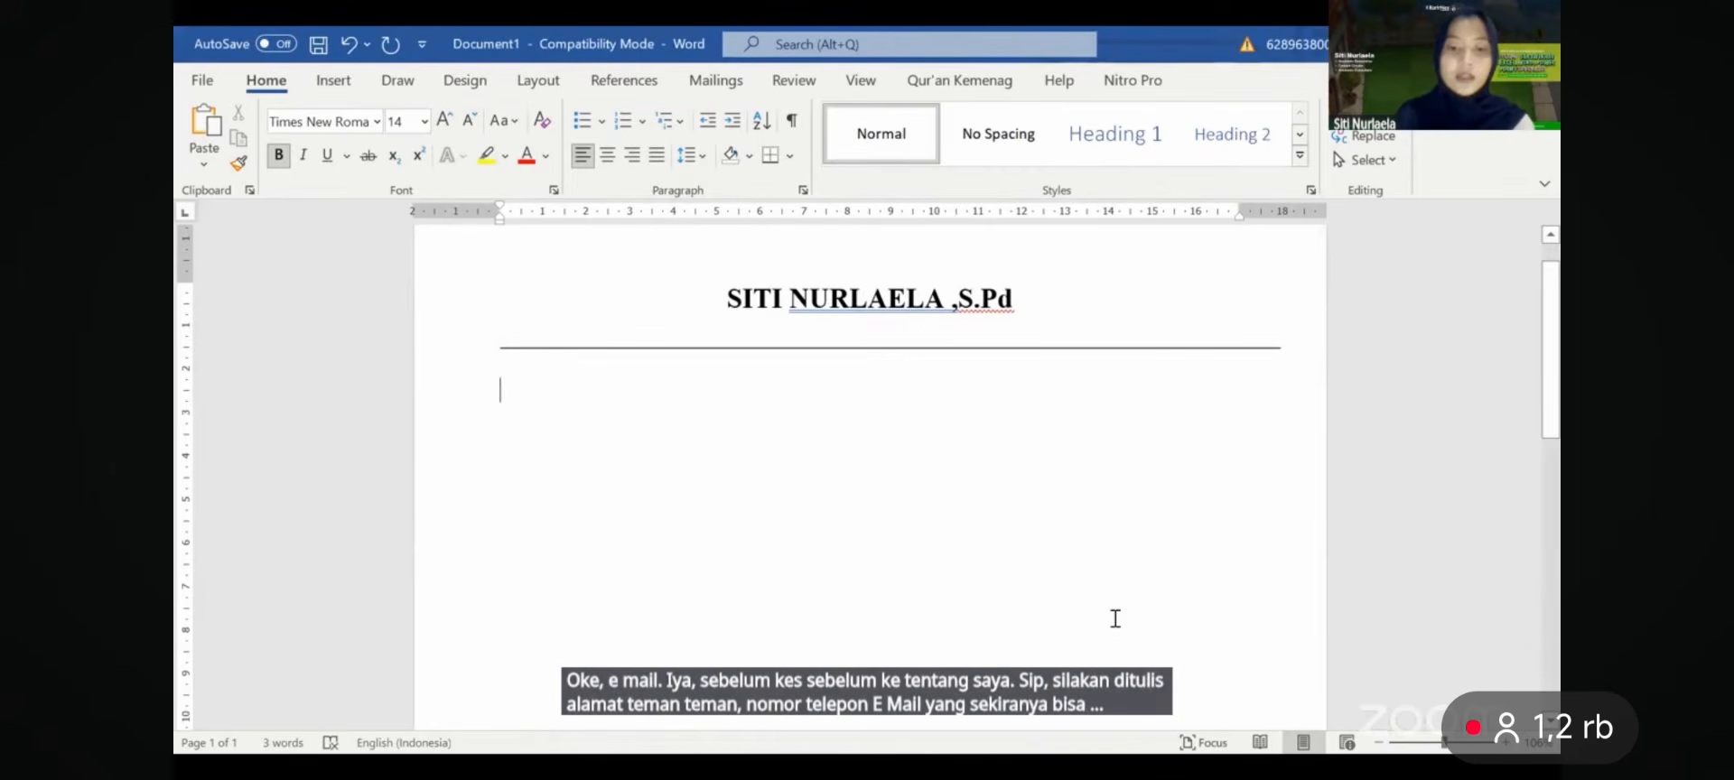
text(Ko)
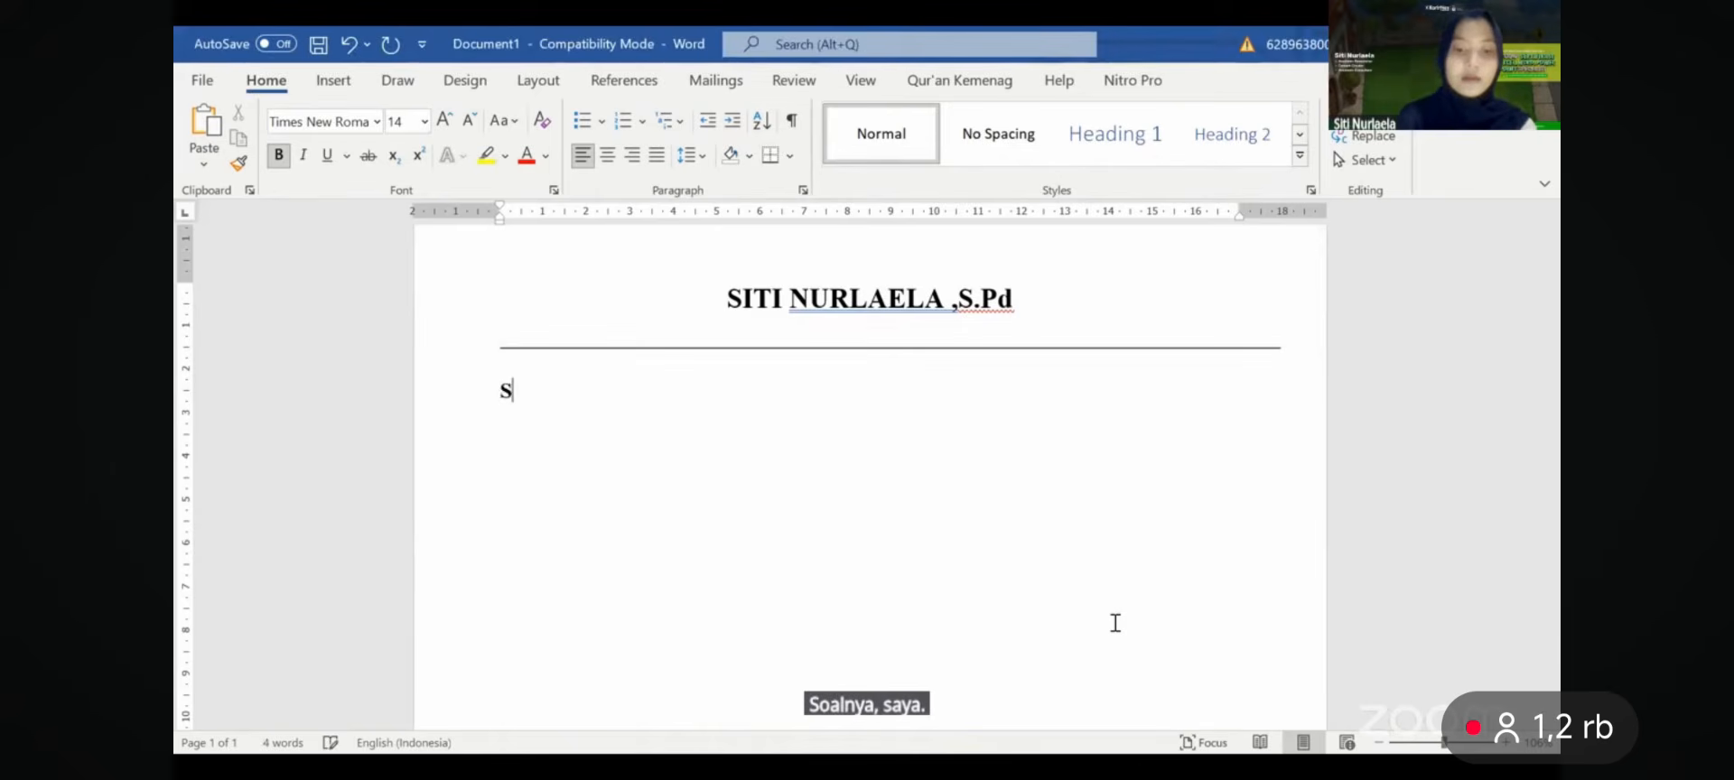
text(ta Depok,)
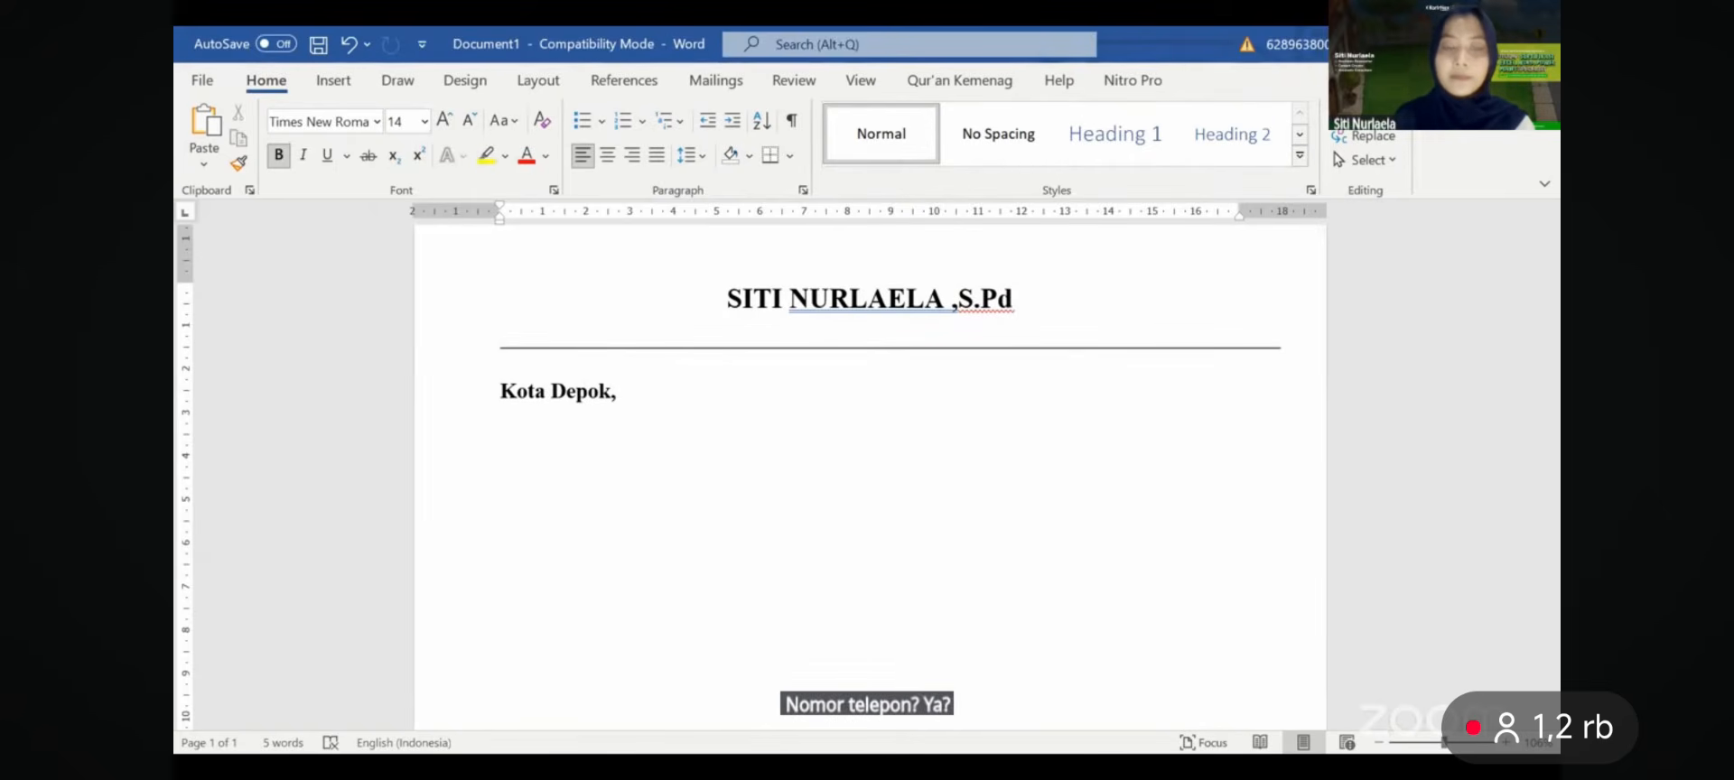
text(Jawa Barat)
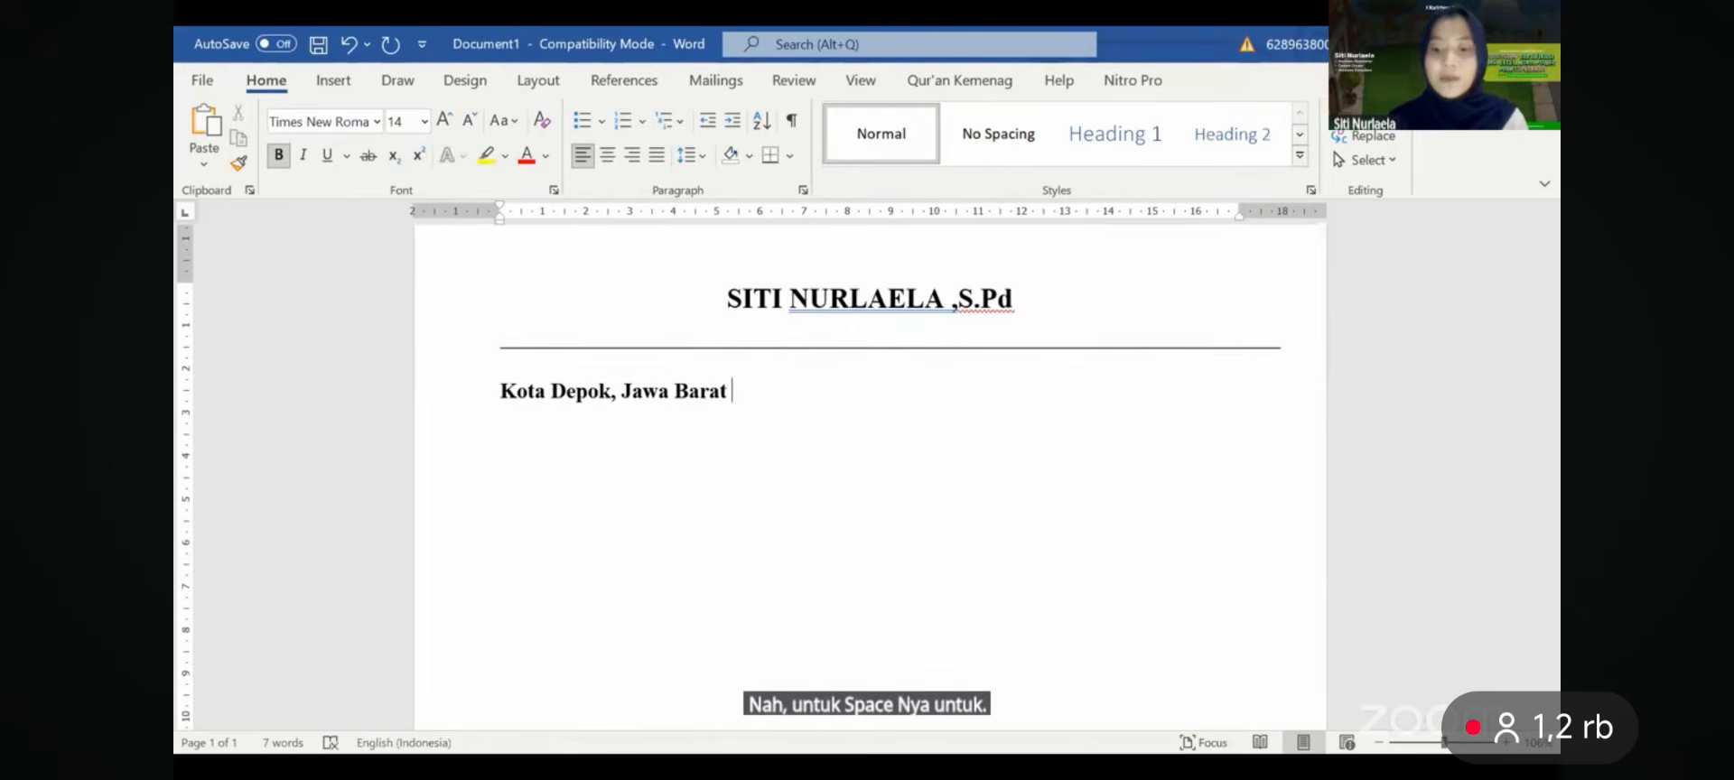
text( |)
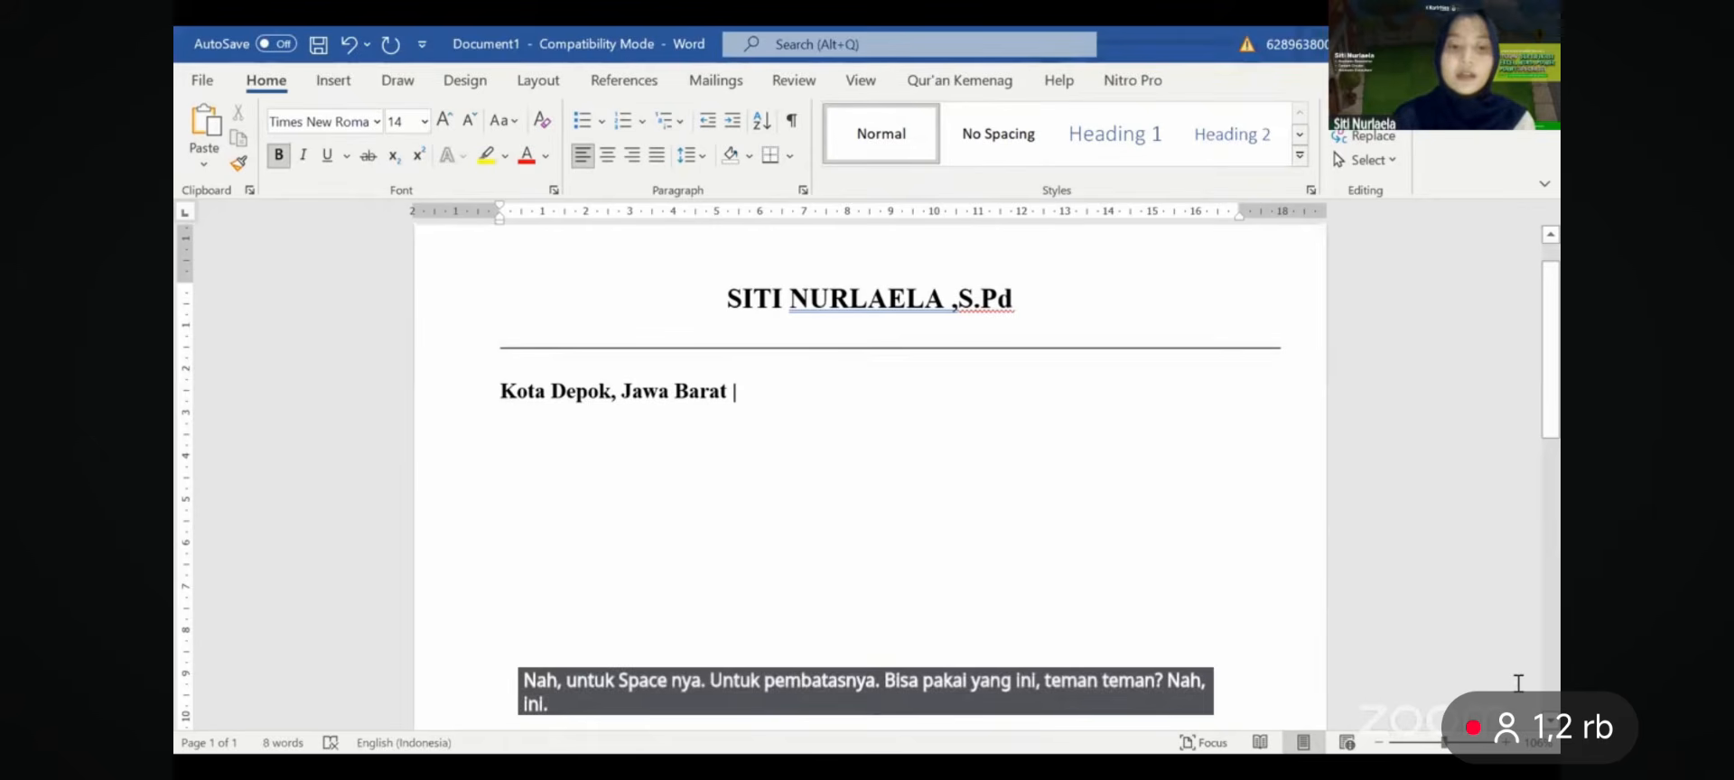
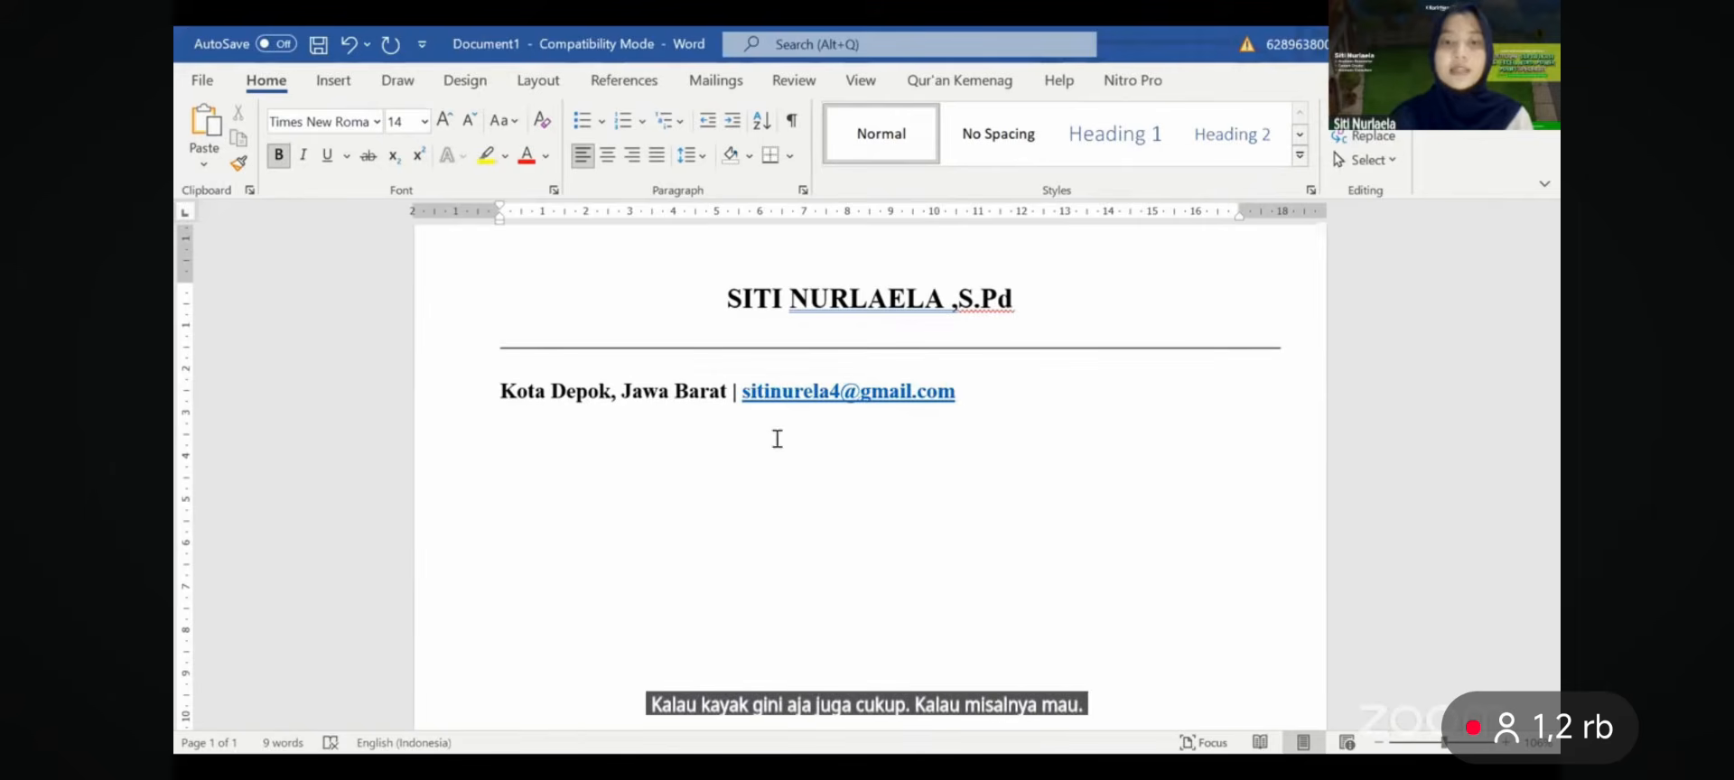
- Remove bold from the address line and center it
click(469, 384)
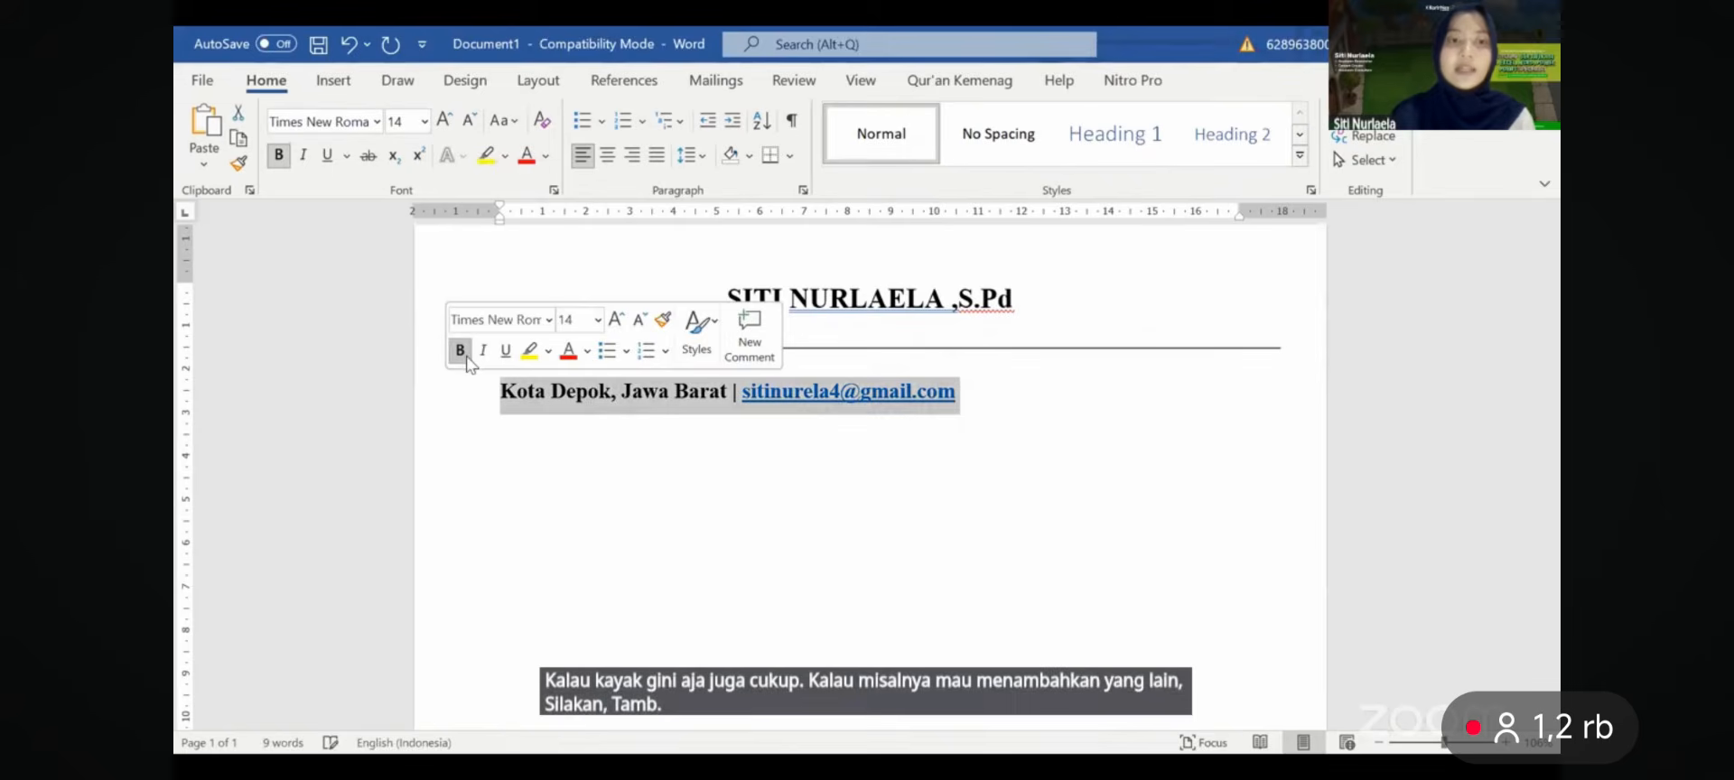
click(460, 351)
click(606, 159)
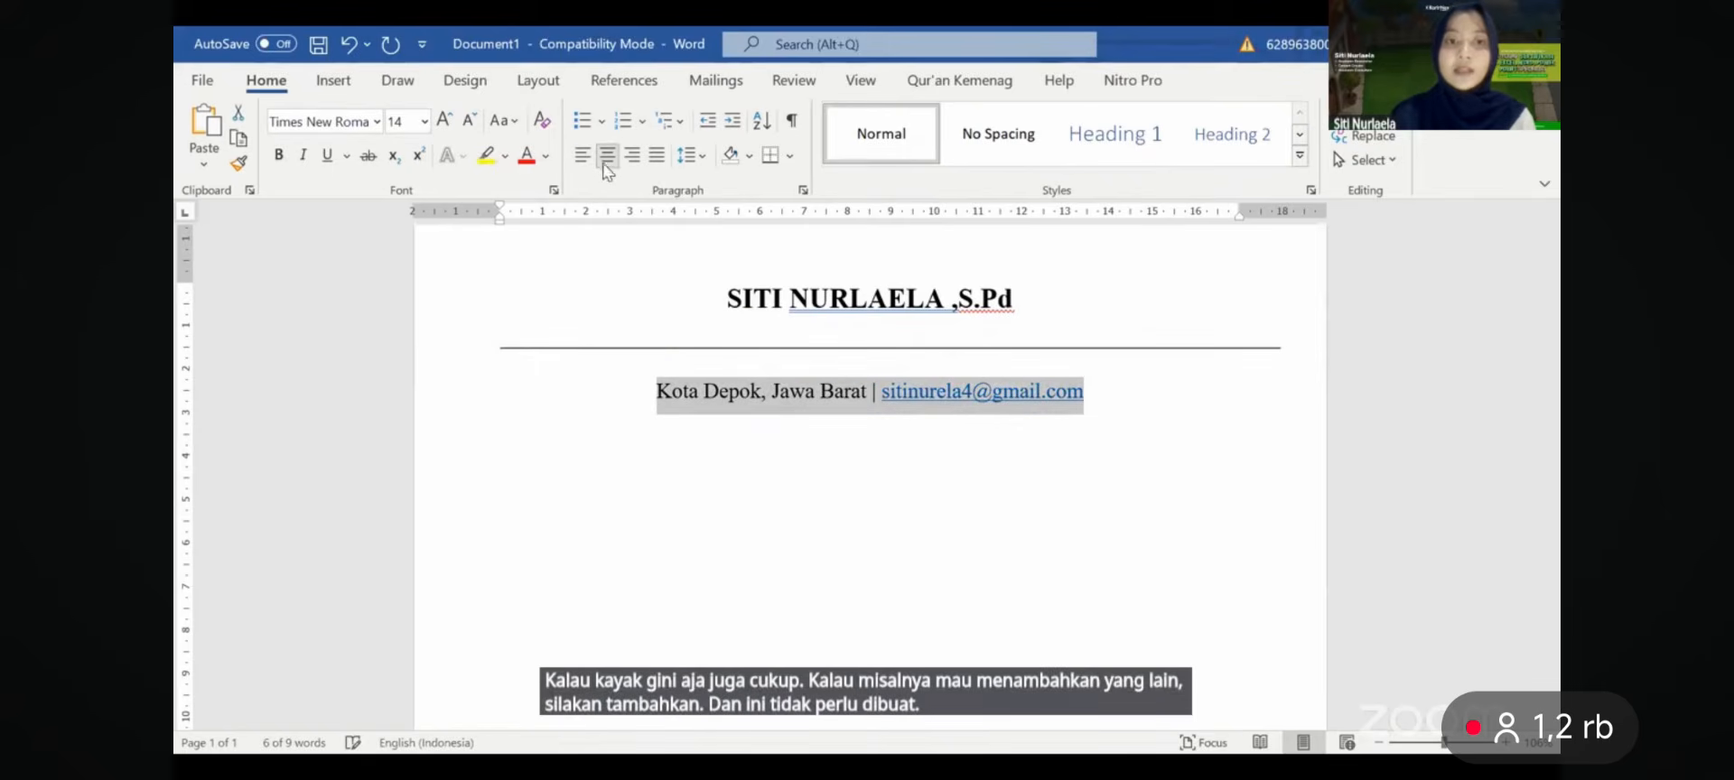
click(898, 411)
- Copy the rule under the name and move the copy below the address line
click(844, 355)
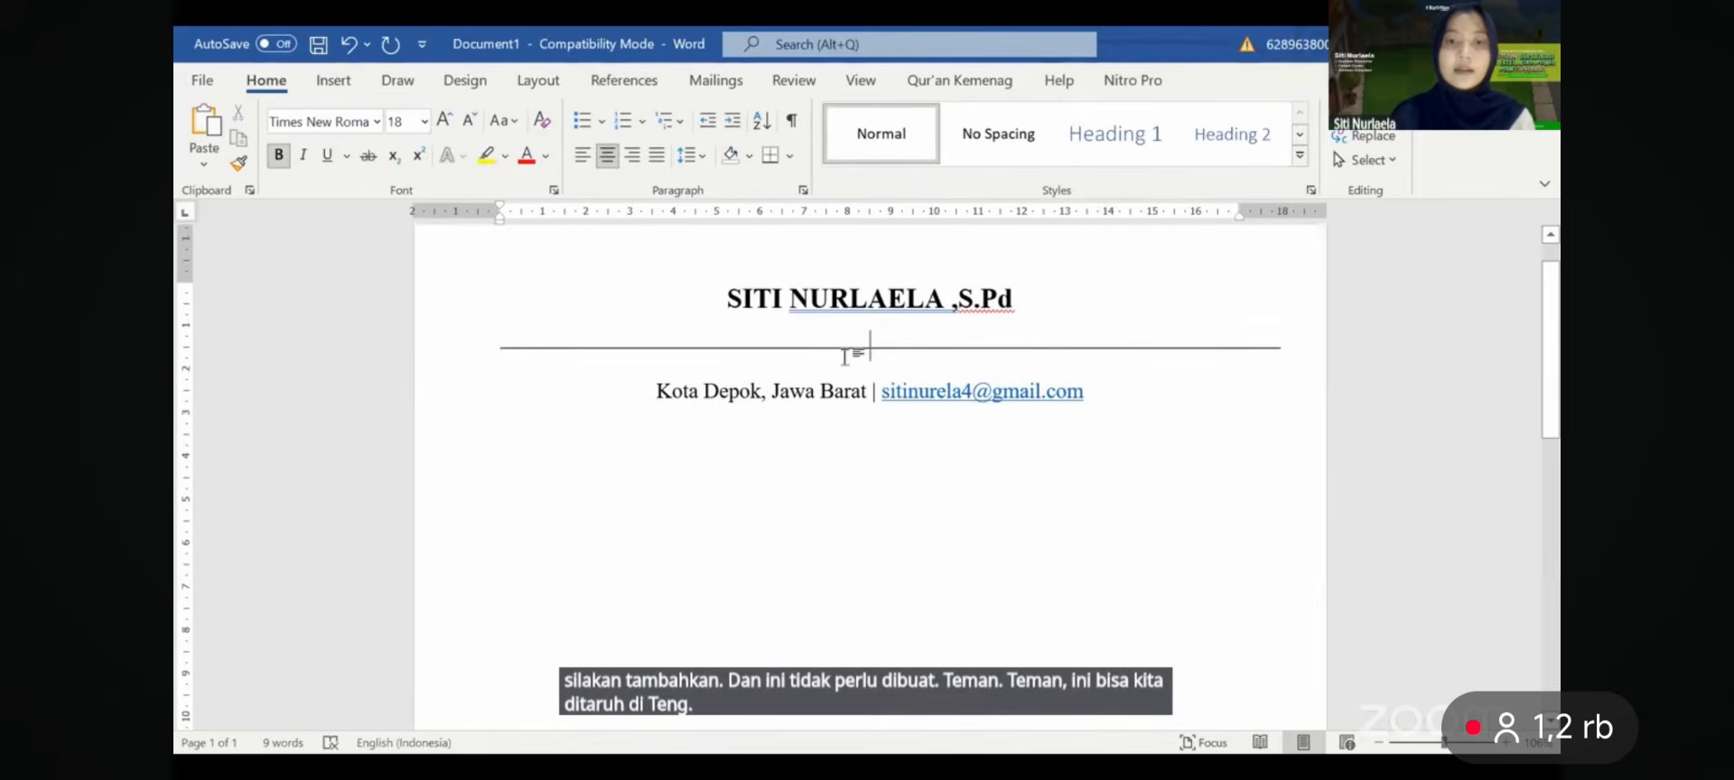
scroll(916, 366, down, 1)
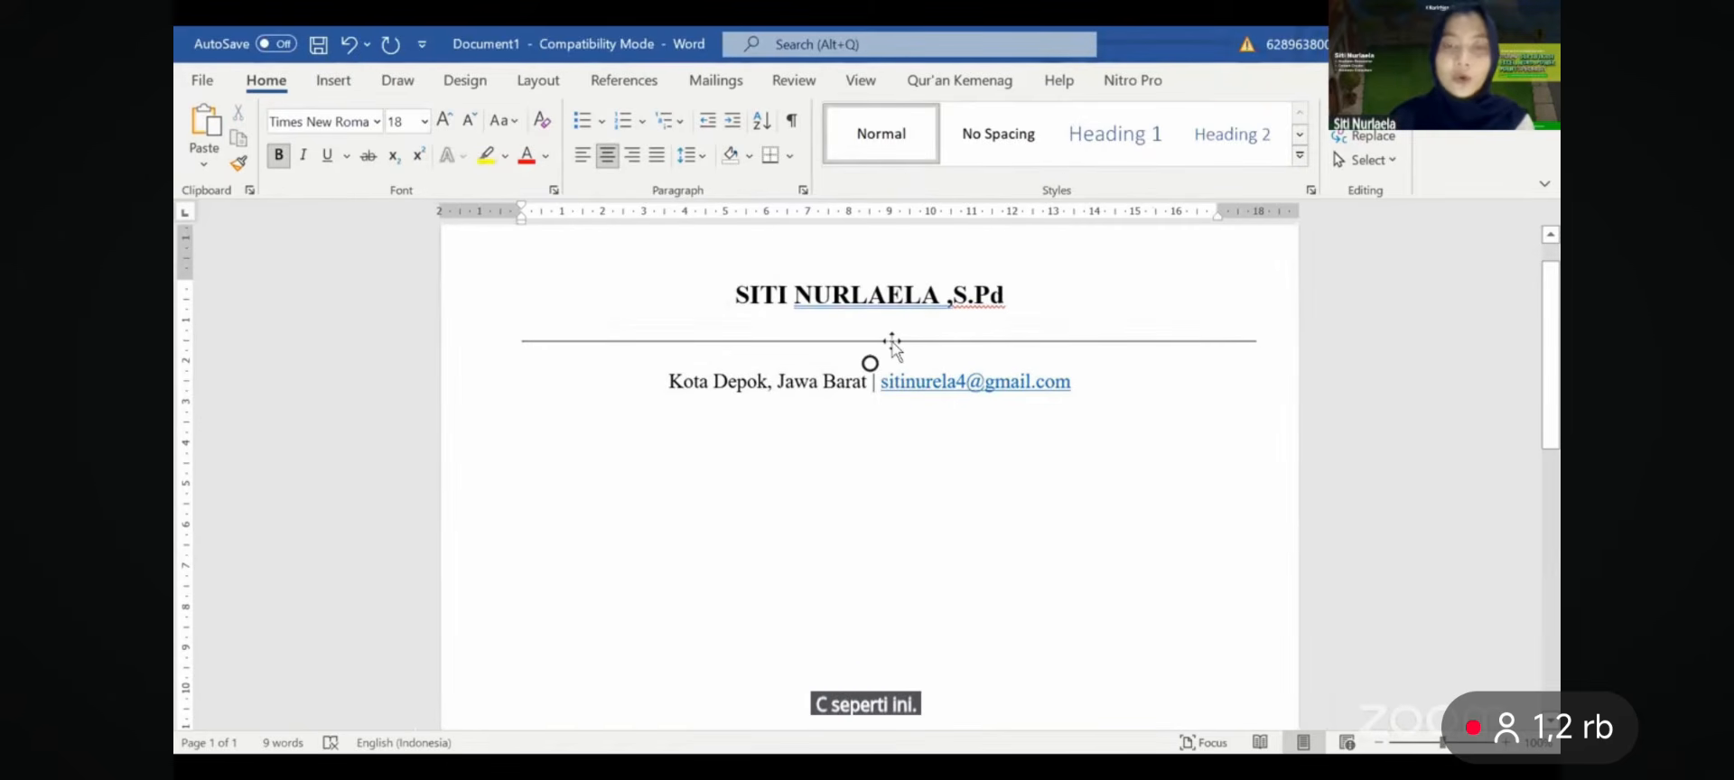
click(896, 341)
key(ctrl+c)
key(ctrl+v)
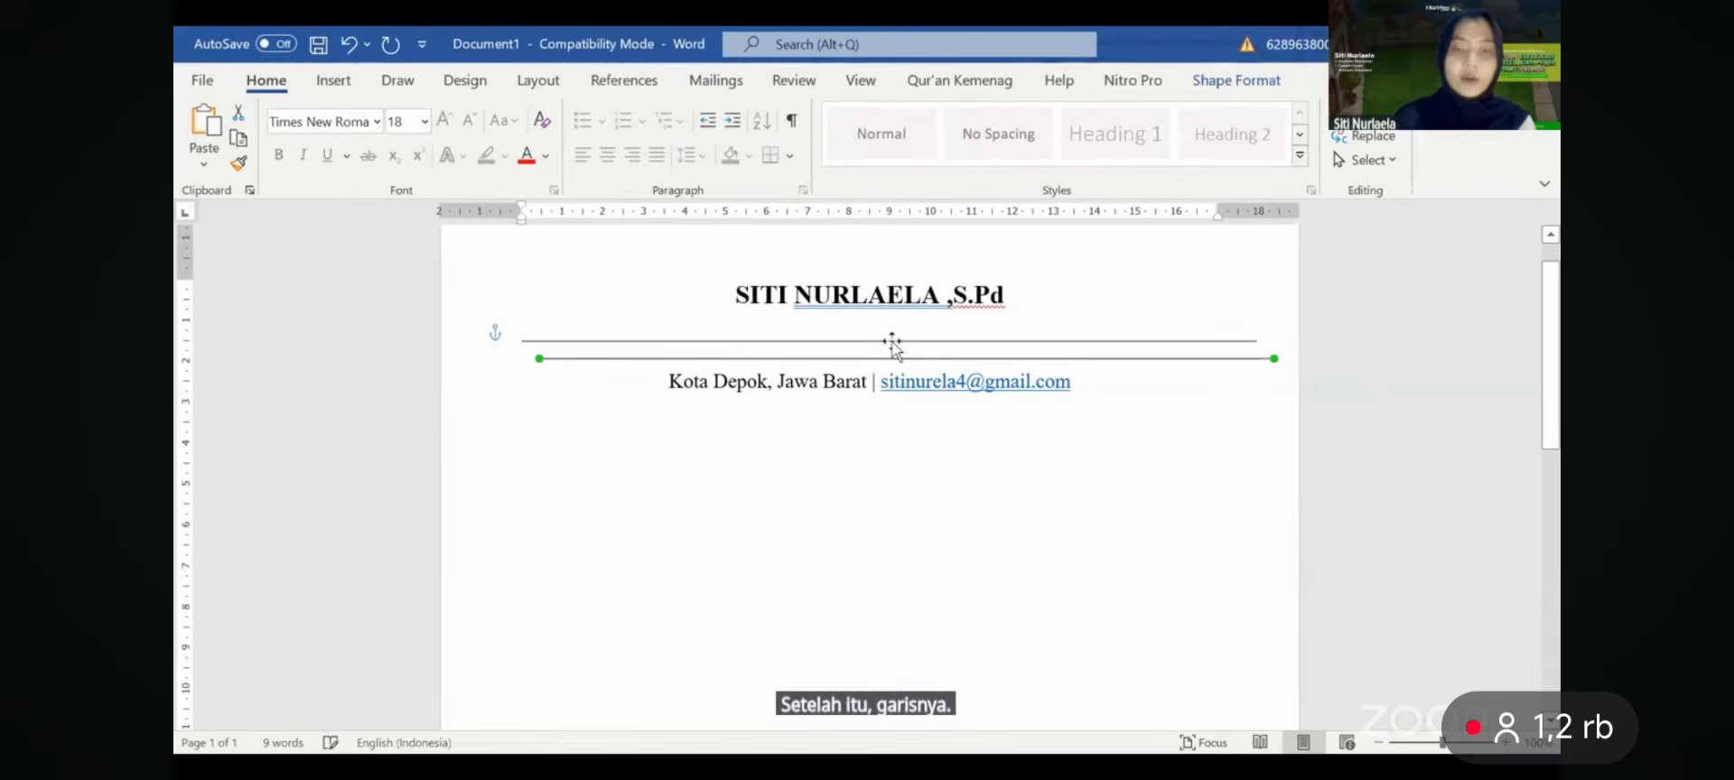
drag(908, 360, 890, 405)
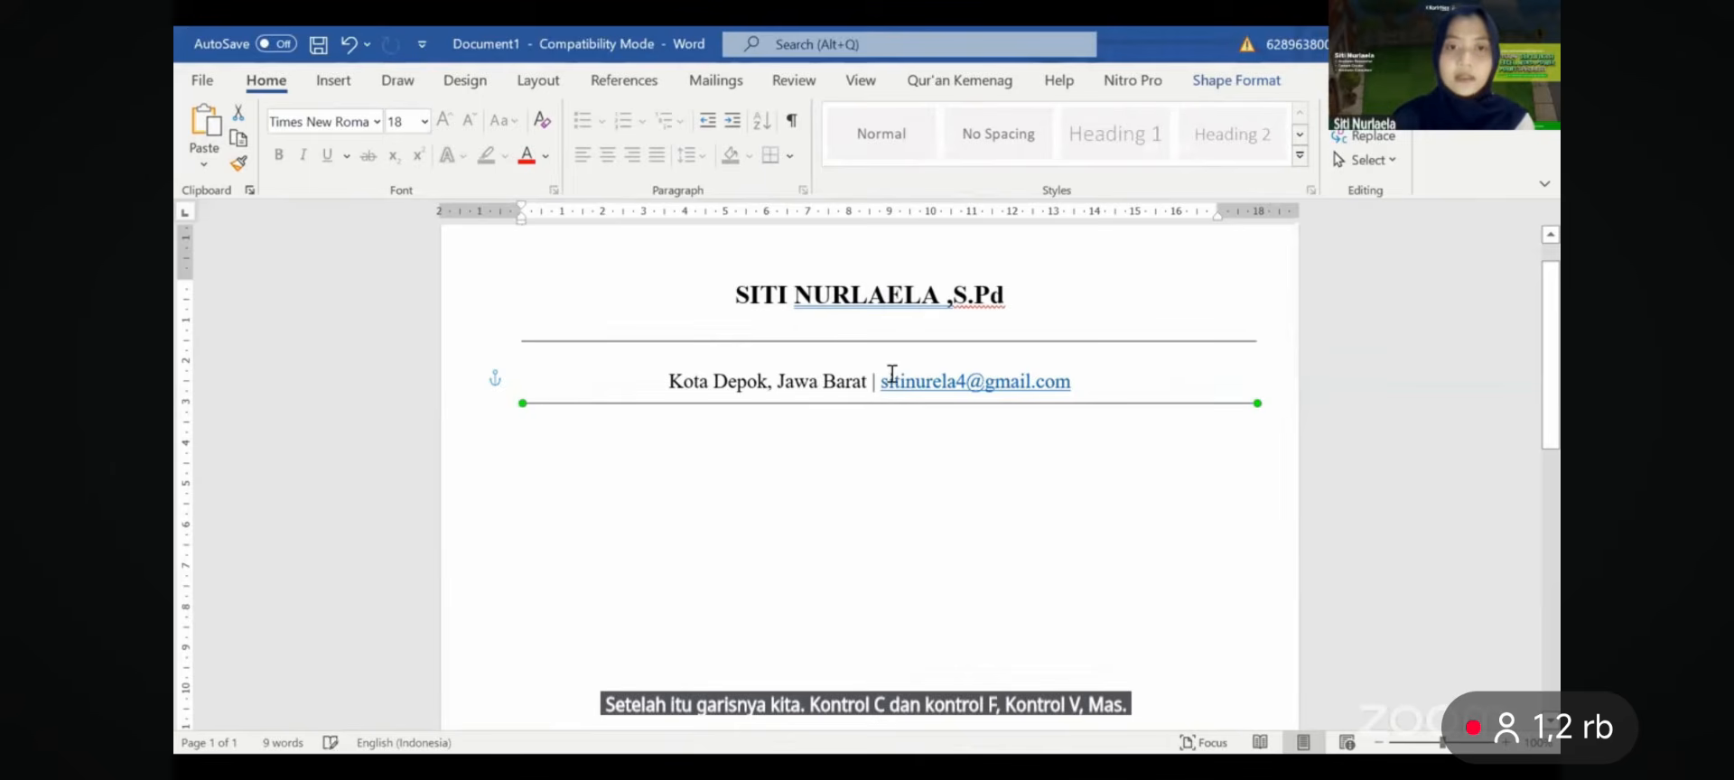
click(884, 366)
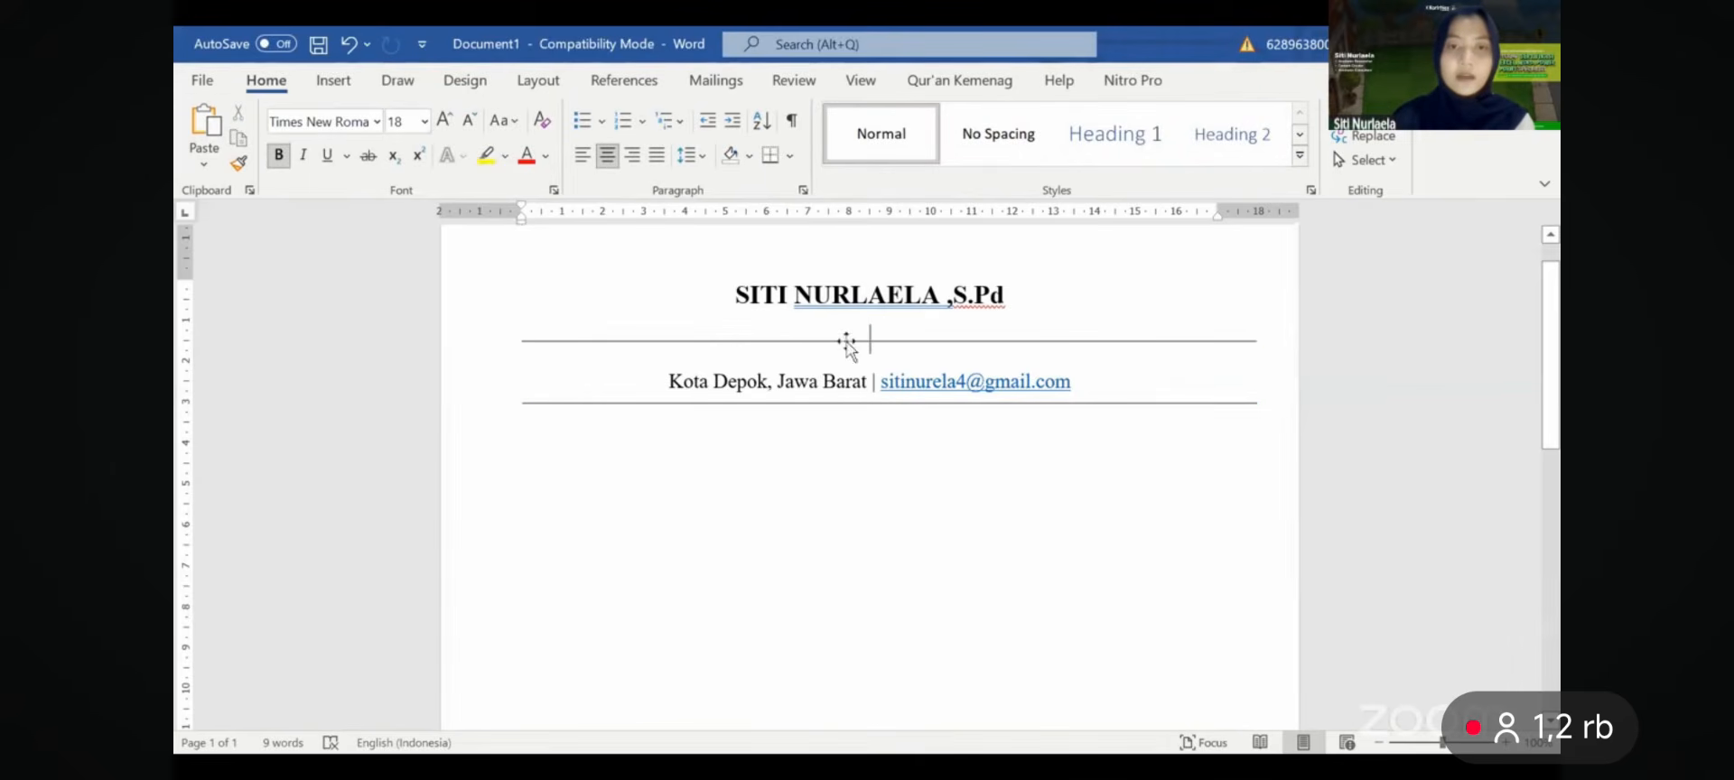
- Move the top rule closer to the address, keeping the empty line under the name
click(847, 342)
drag(846, 343, 857, 358)
click(871, 344)
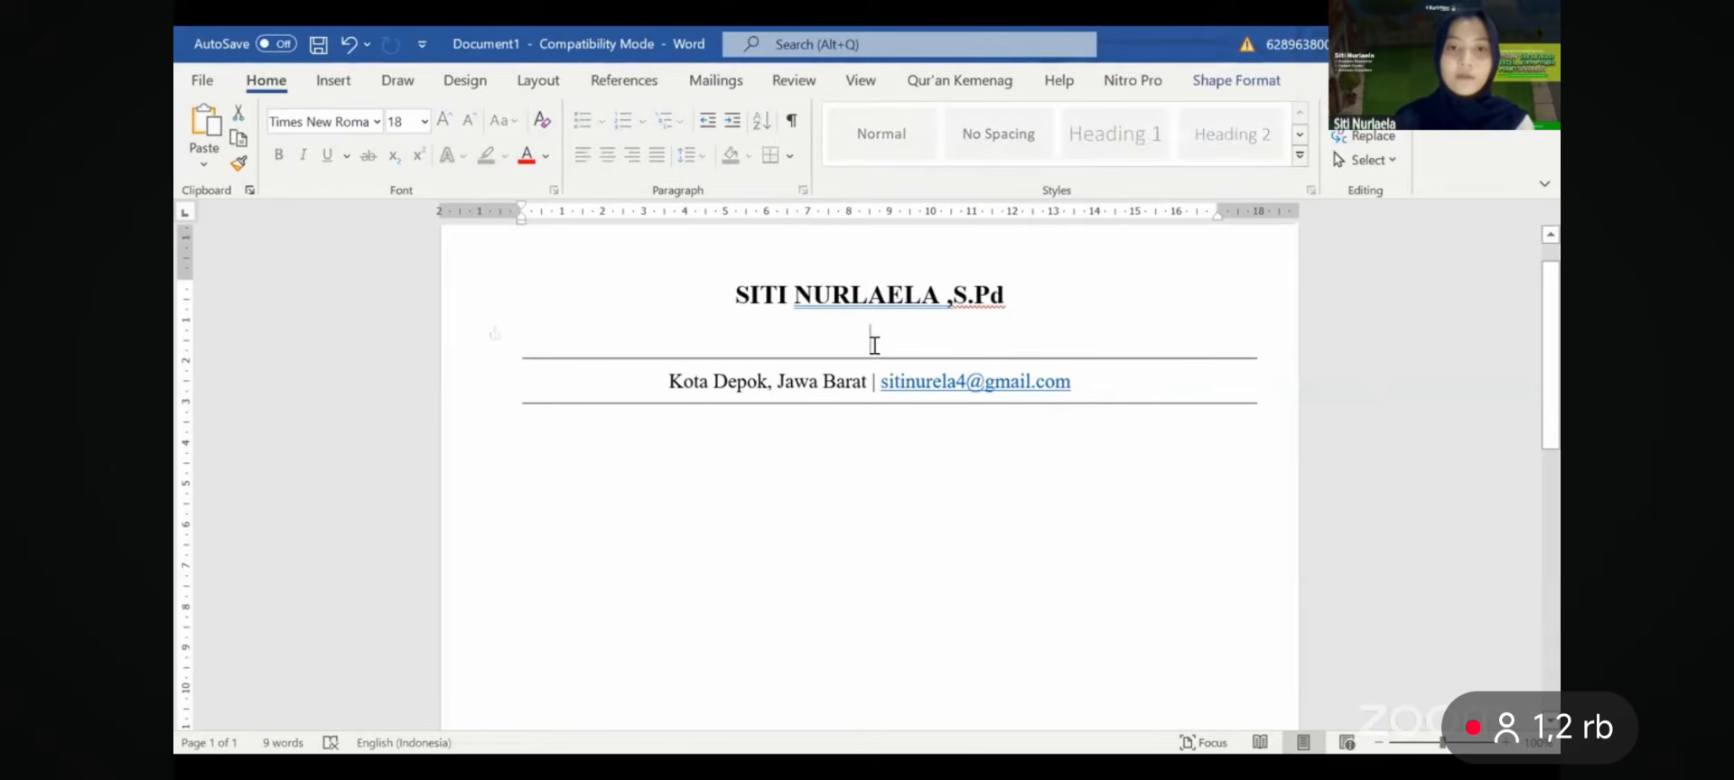
key(Delete)
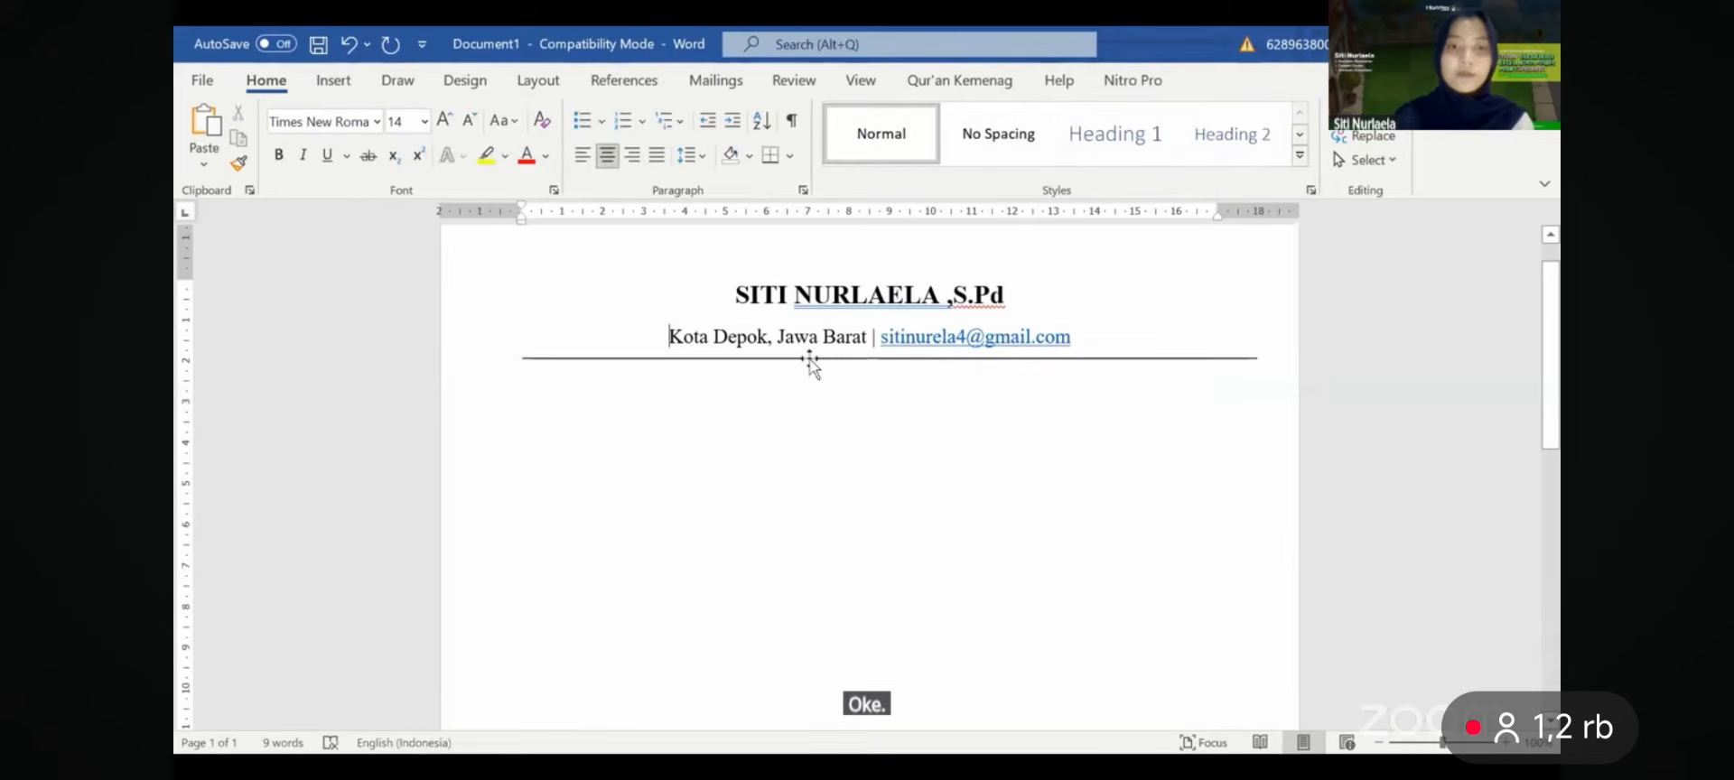
key(ctrl+z)
click(774, 327)
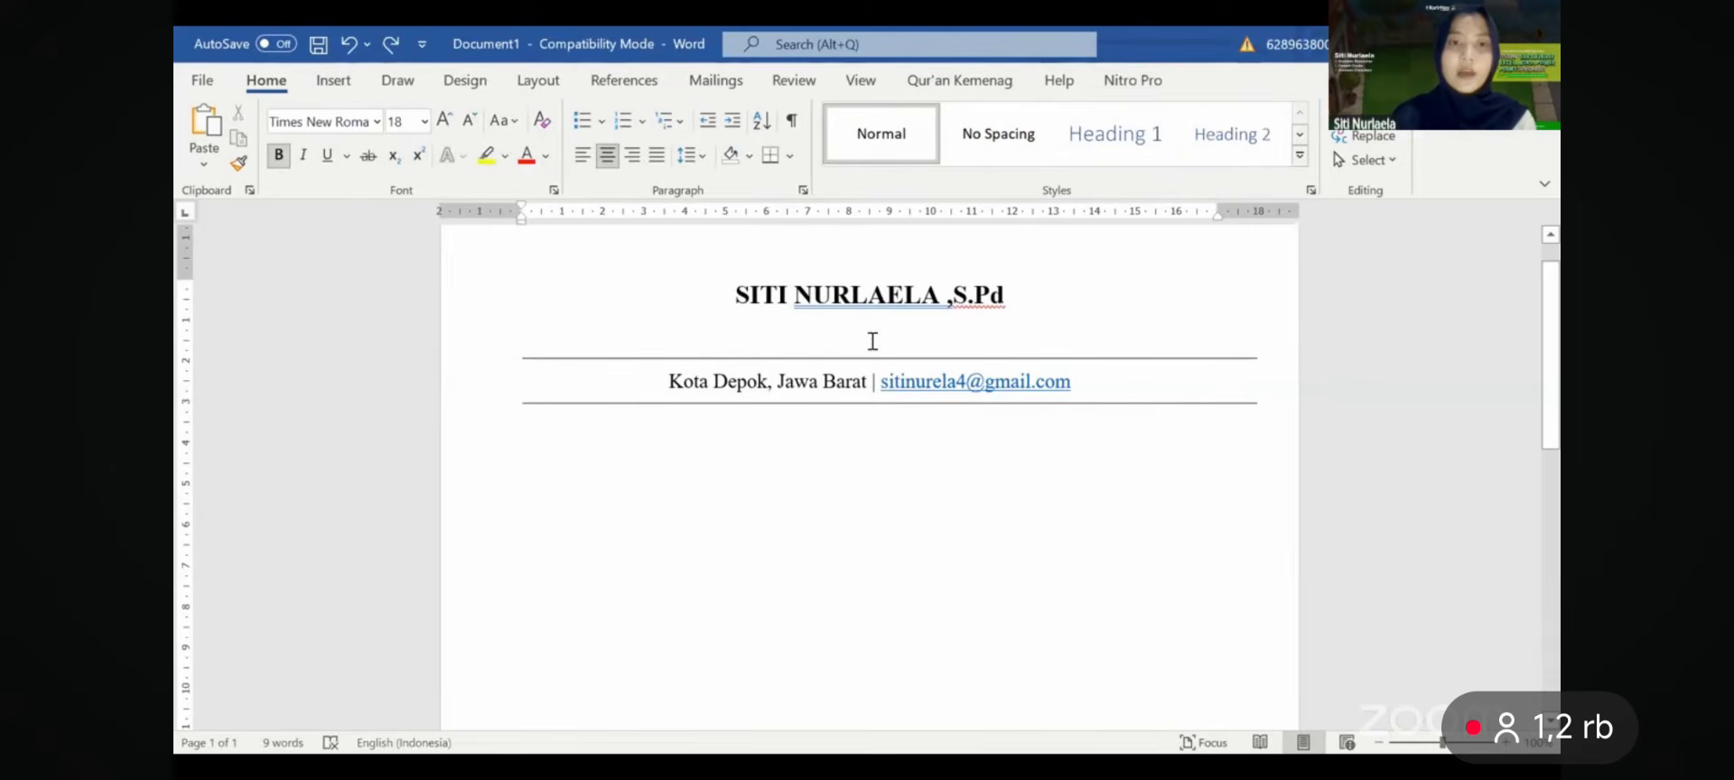
- Set the header paragraphs to single line spacing
scroll(873, 342, down, 2)
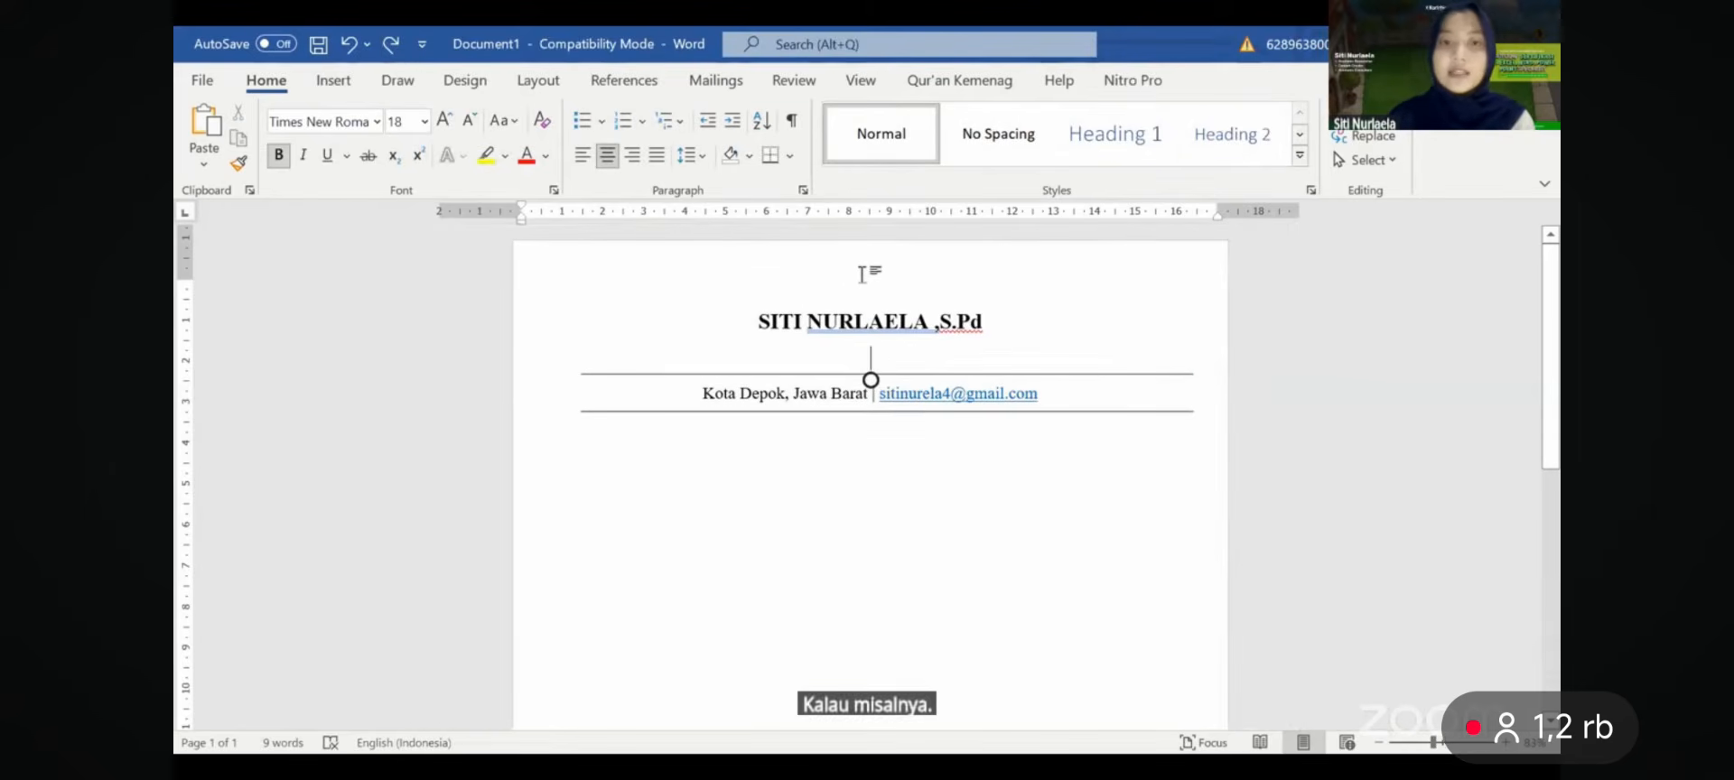
click(803, 190)
click(1055, 421)
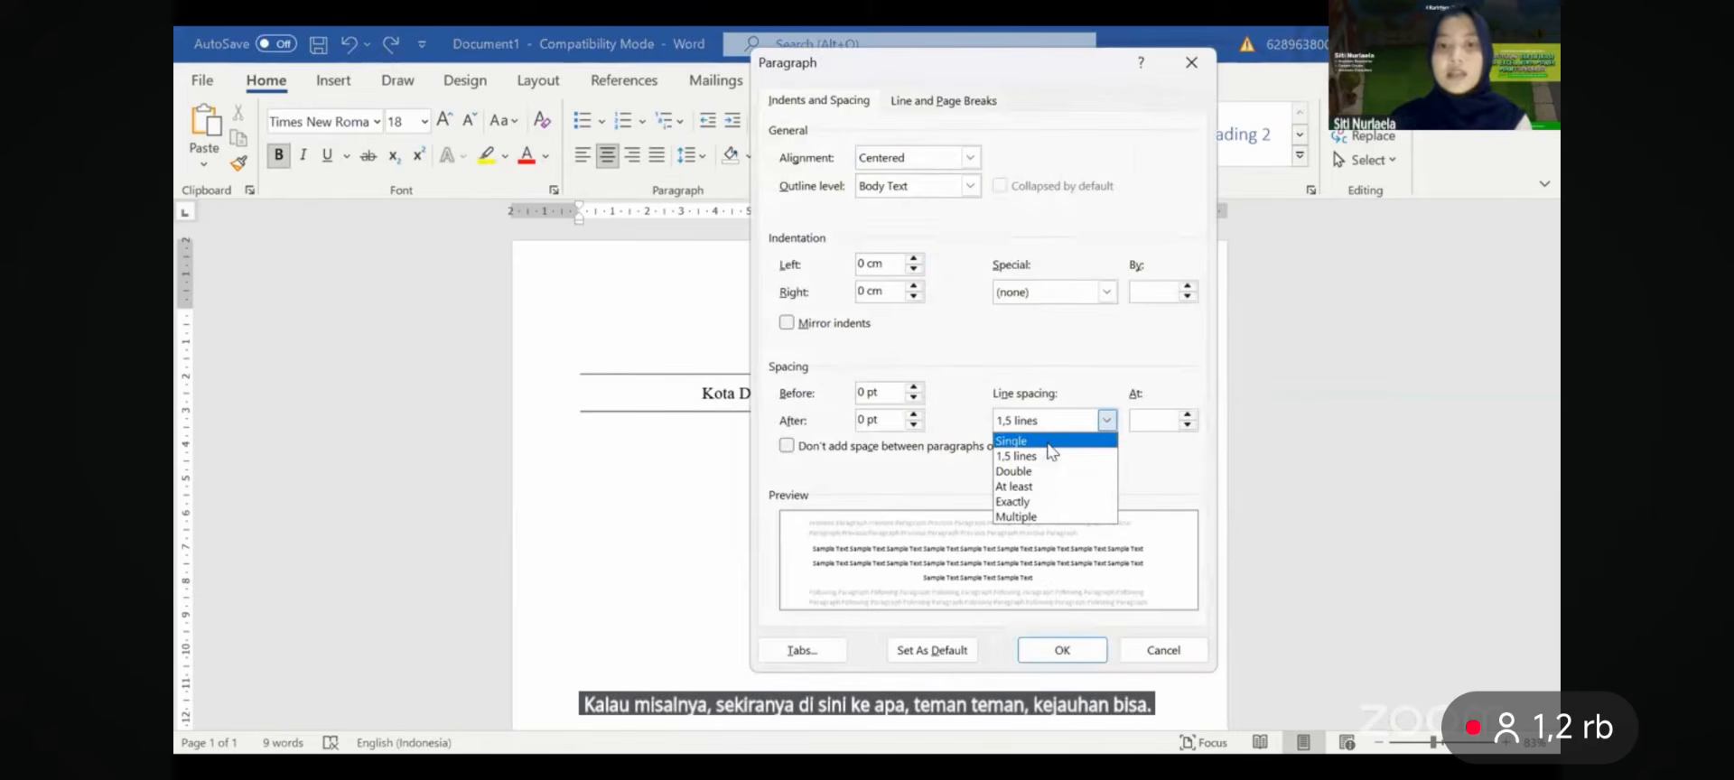
click(1048, 442)
key(Return)
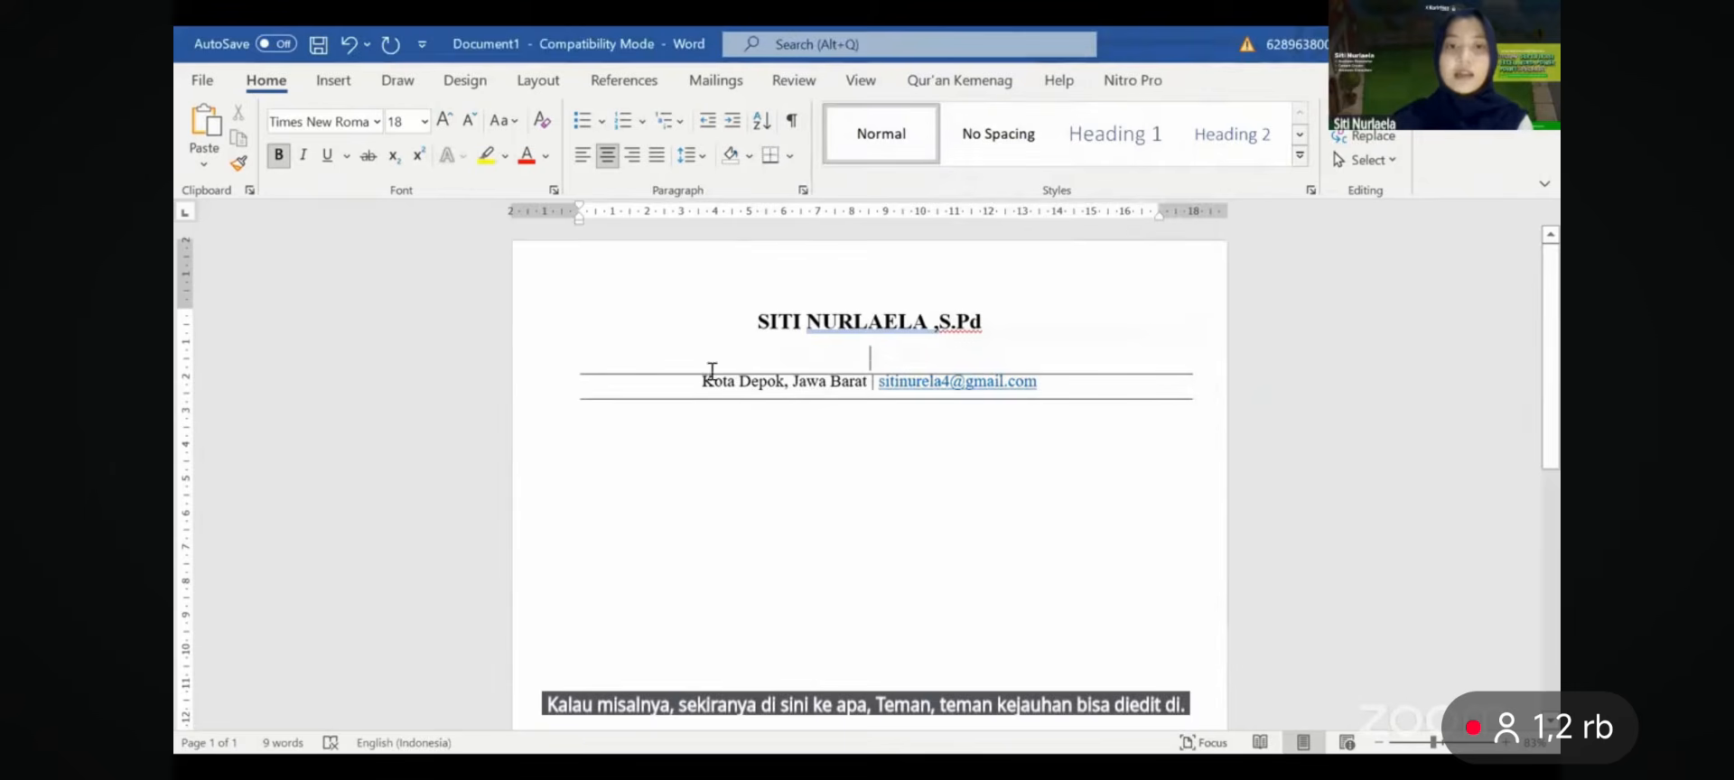
- Nudge the top rule up and start a left-aligned empty line below the header
drag(692, 373, 690, 367)
click(767, 430)
key(Return)
key(Return)
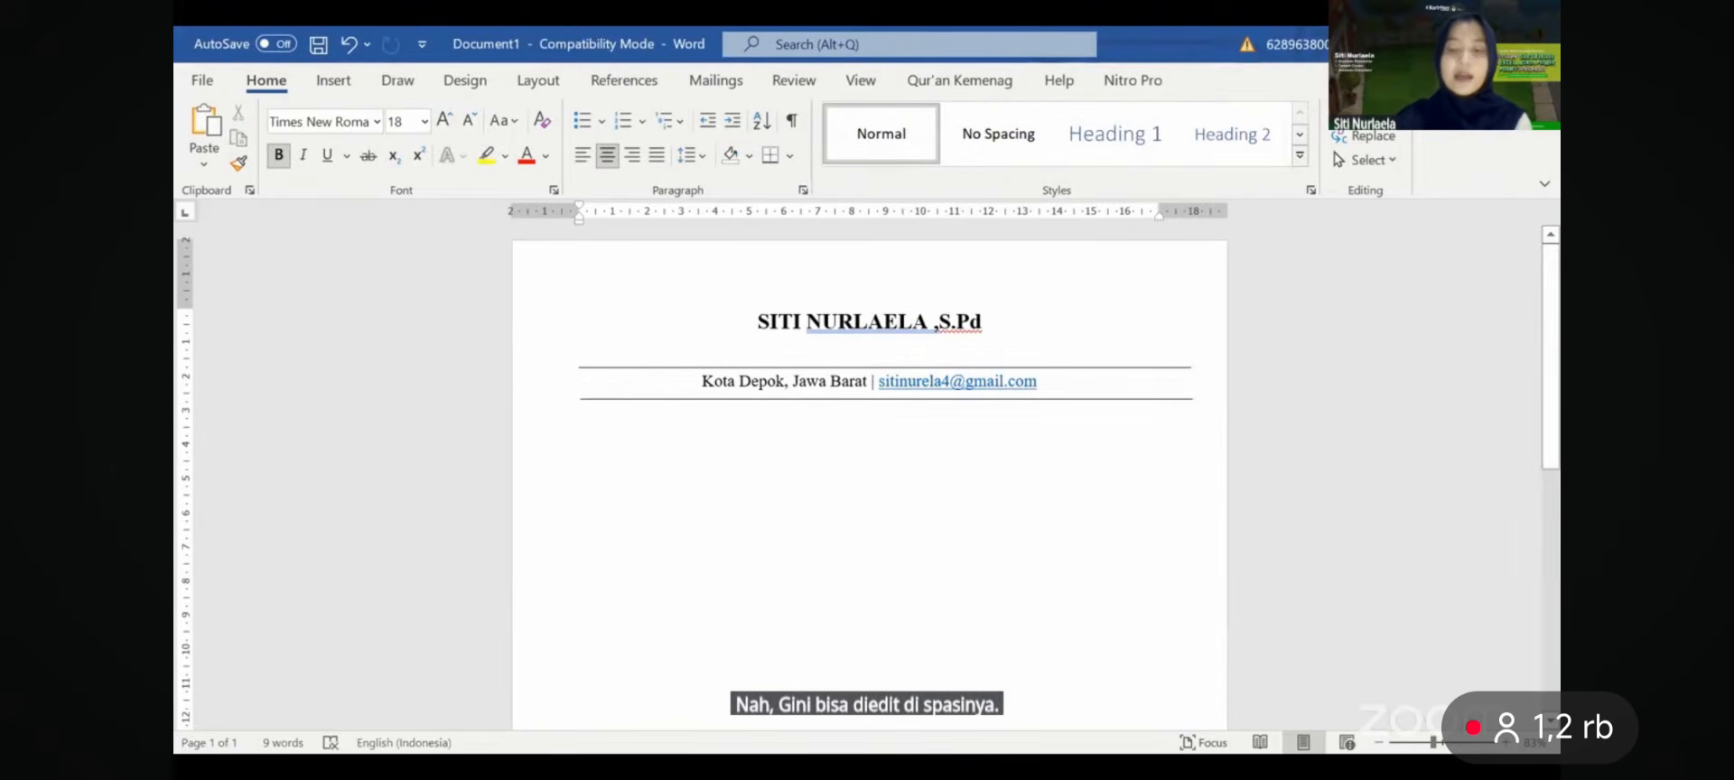
key(ctrl+z)
key(ctrl+l)
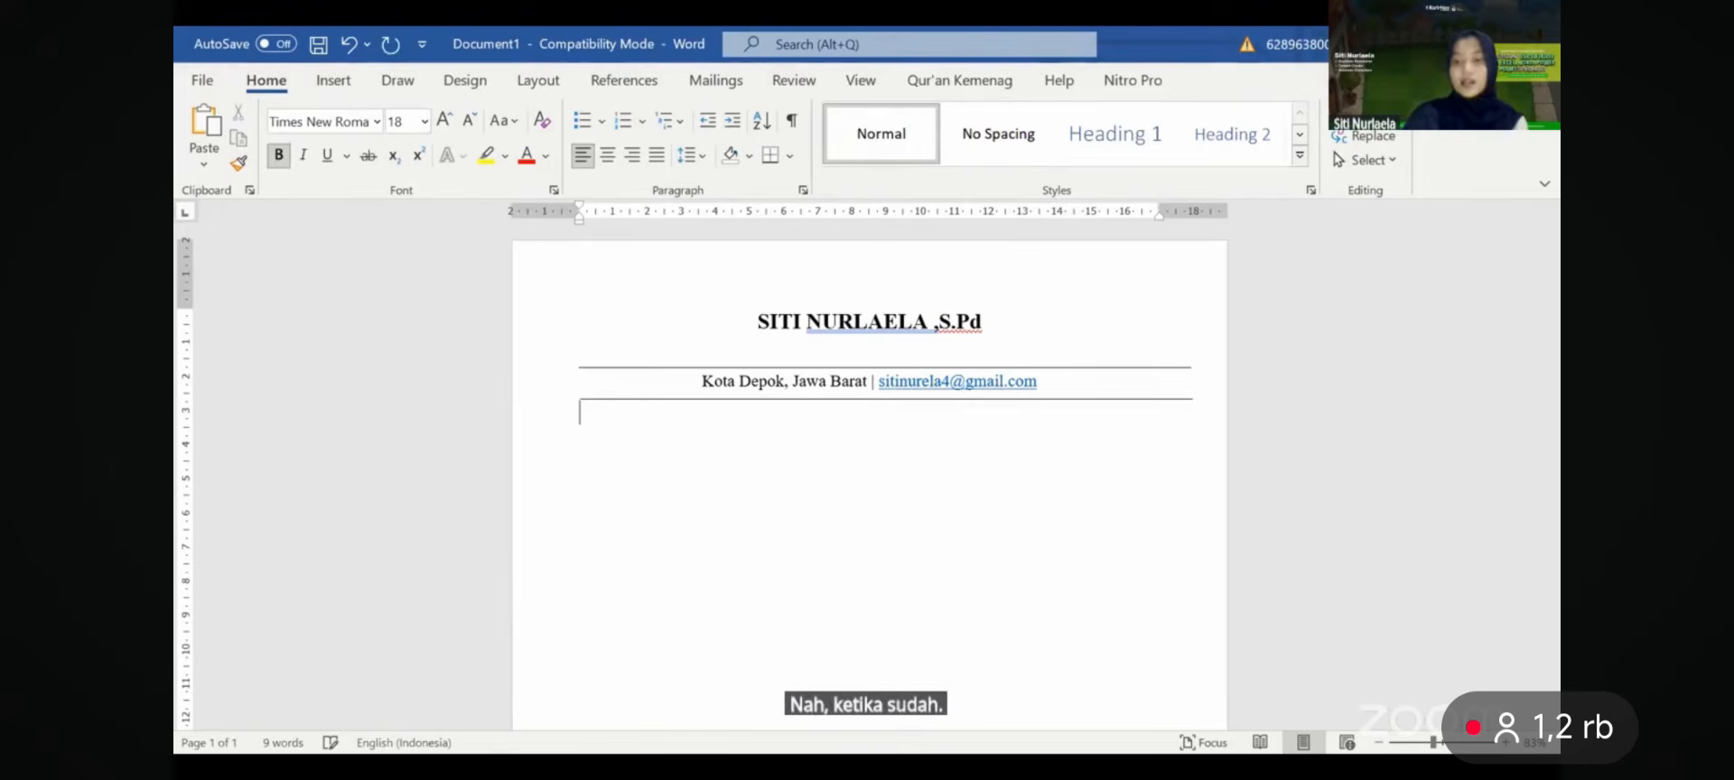
key(Return)
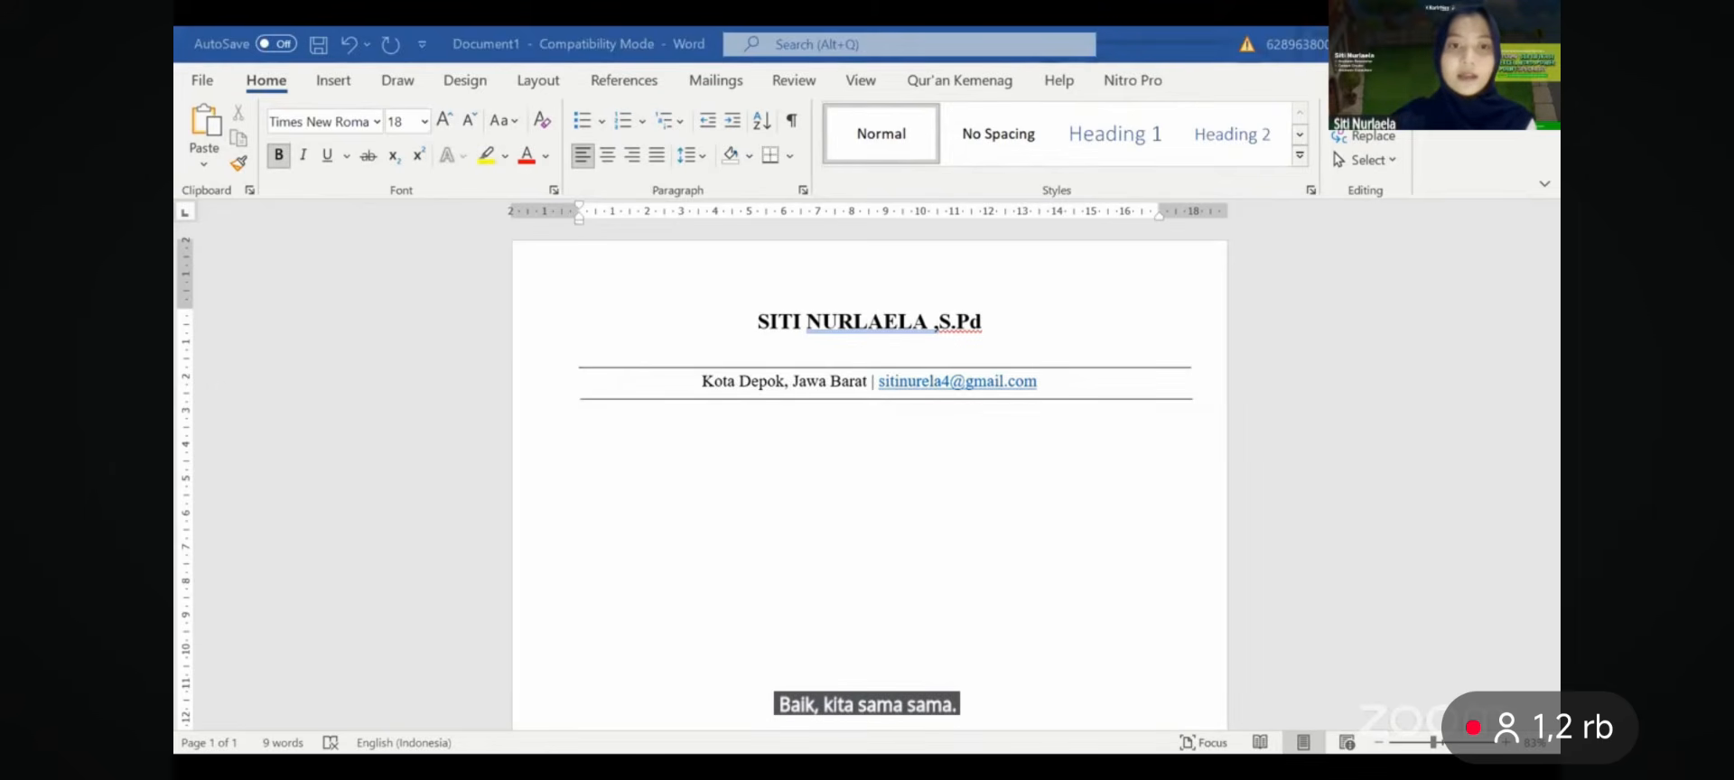
- Paste the profile paragraph and make it regular 12 pt justified text
key(ctrl+v)
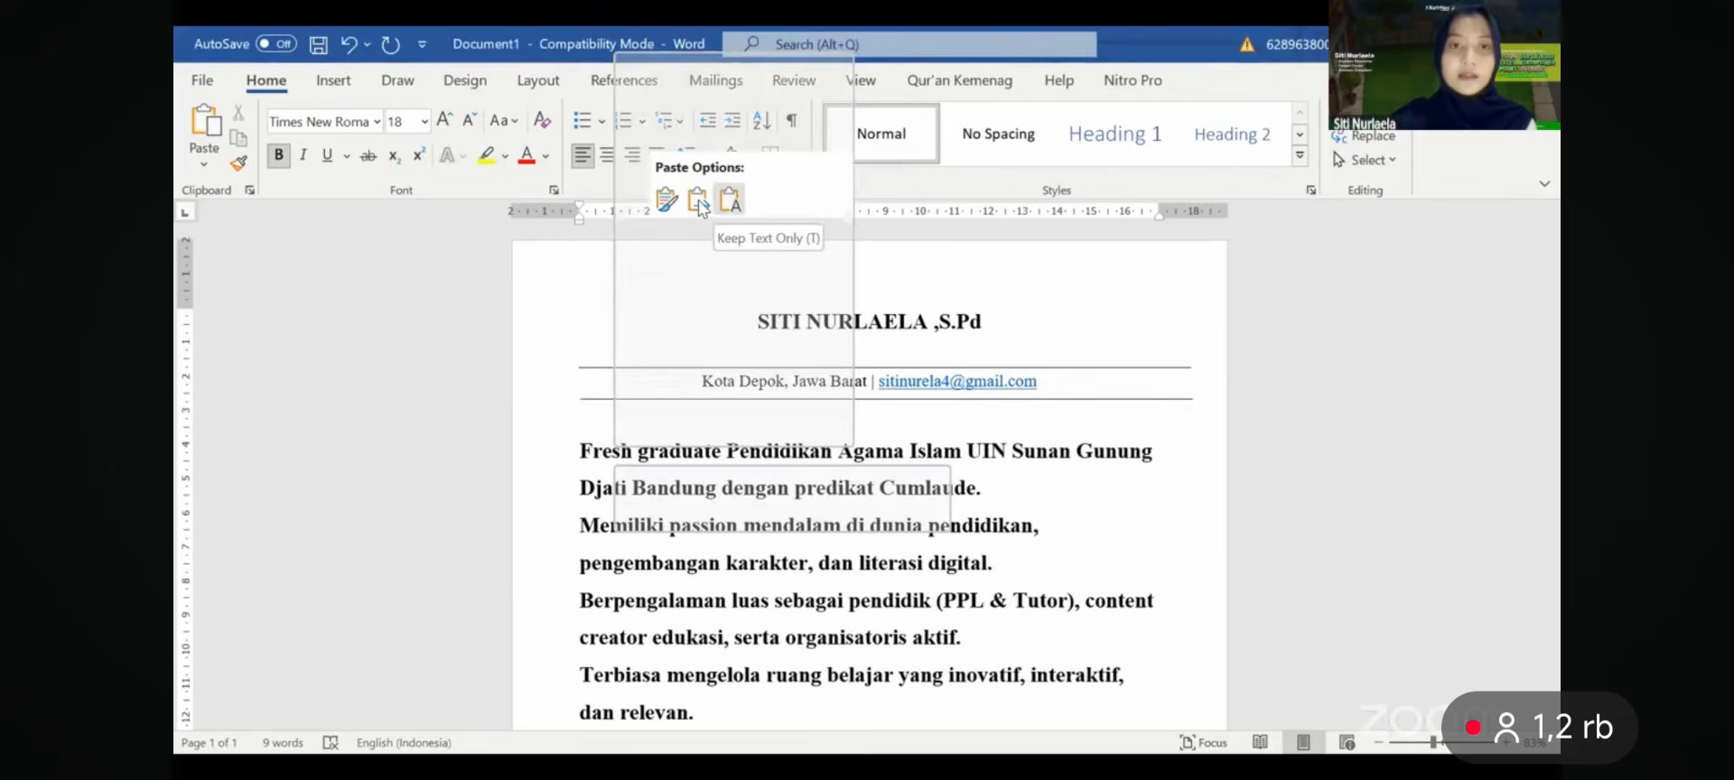
click(698, 202)
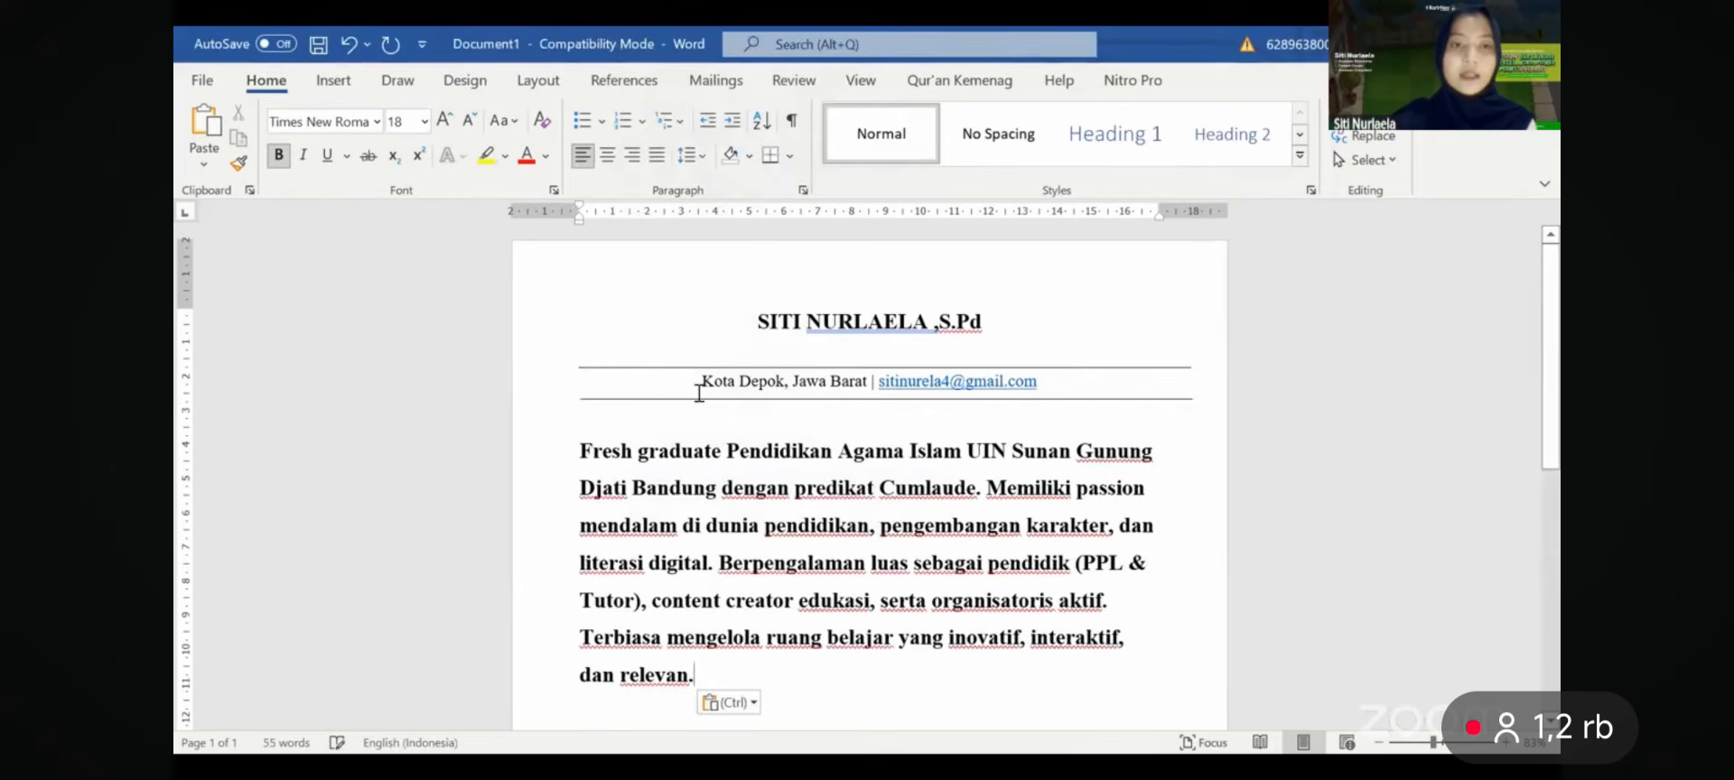
triple_click(616, 488)
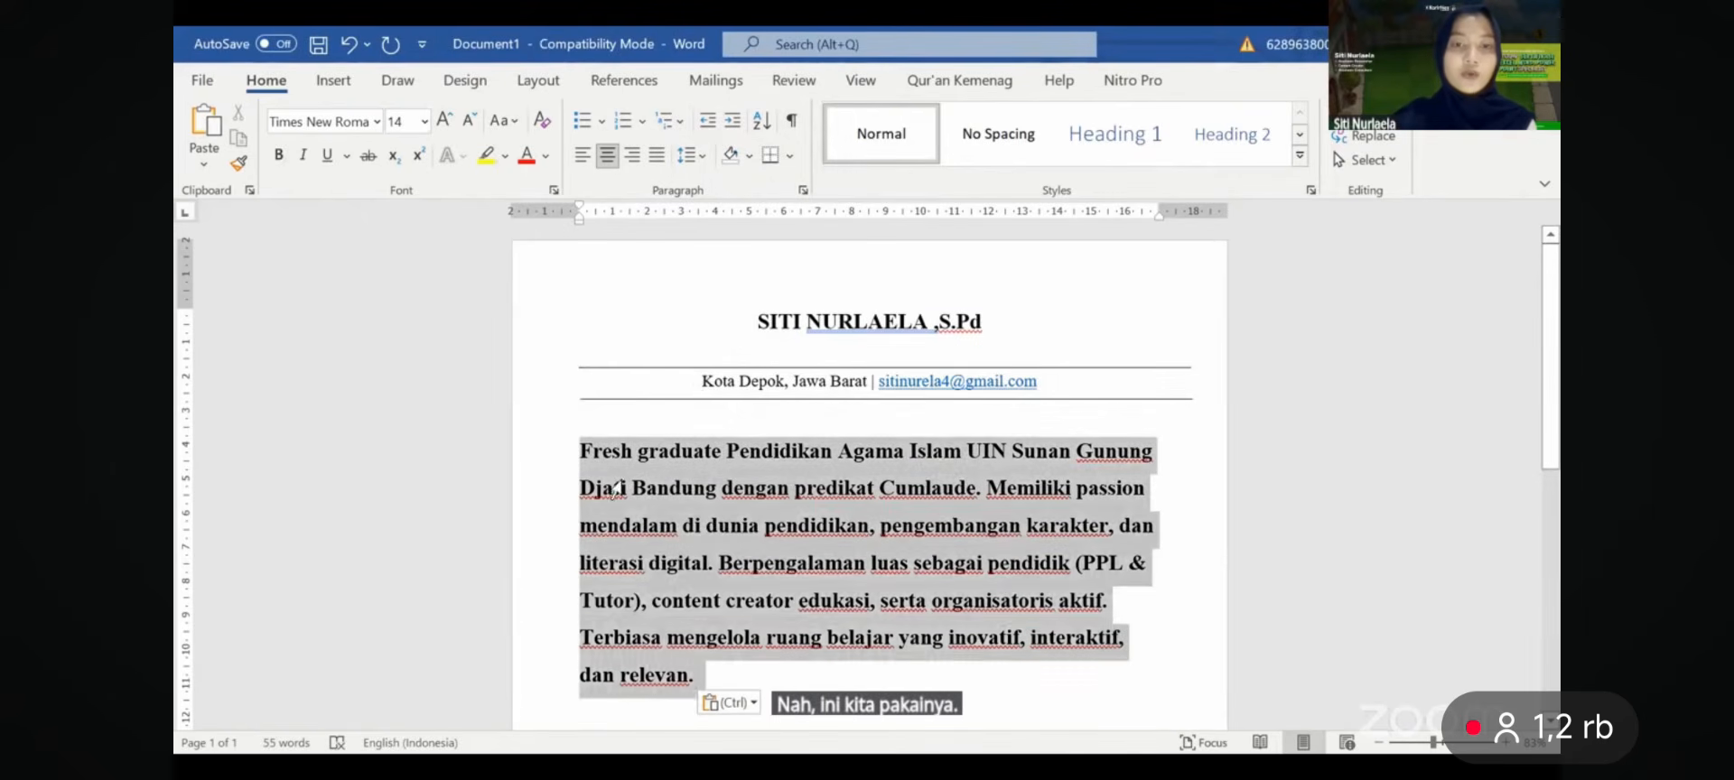
scroll(1043, 411, down, 3)
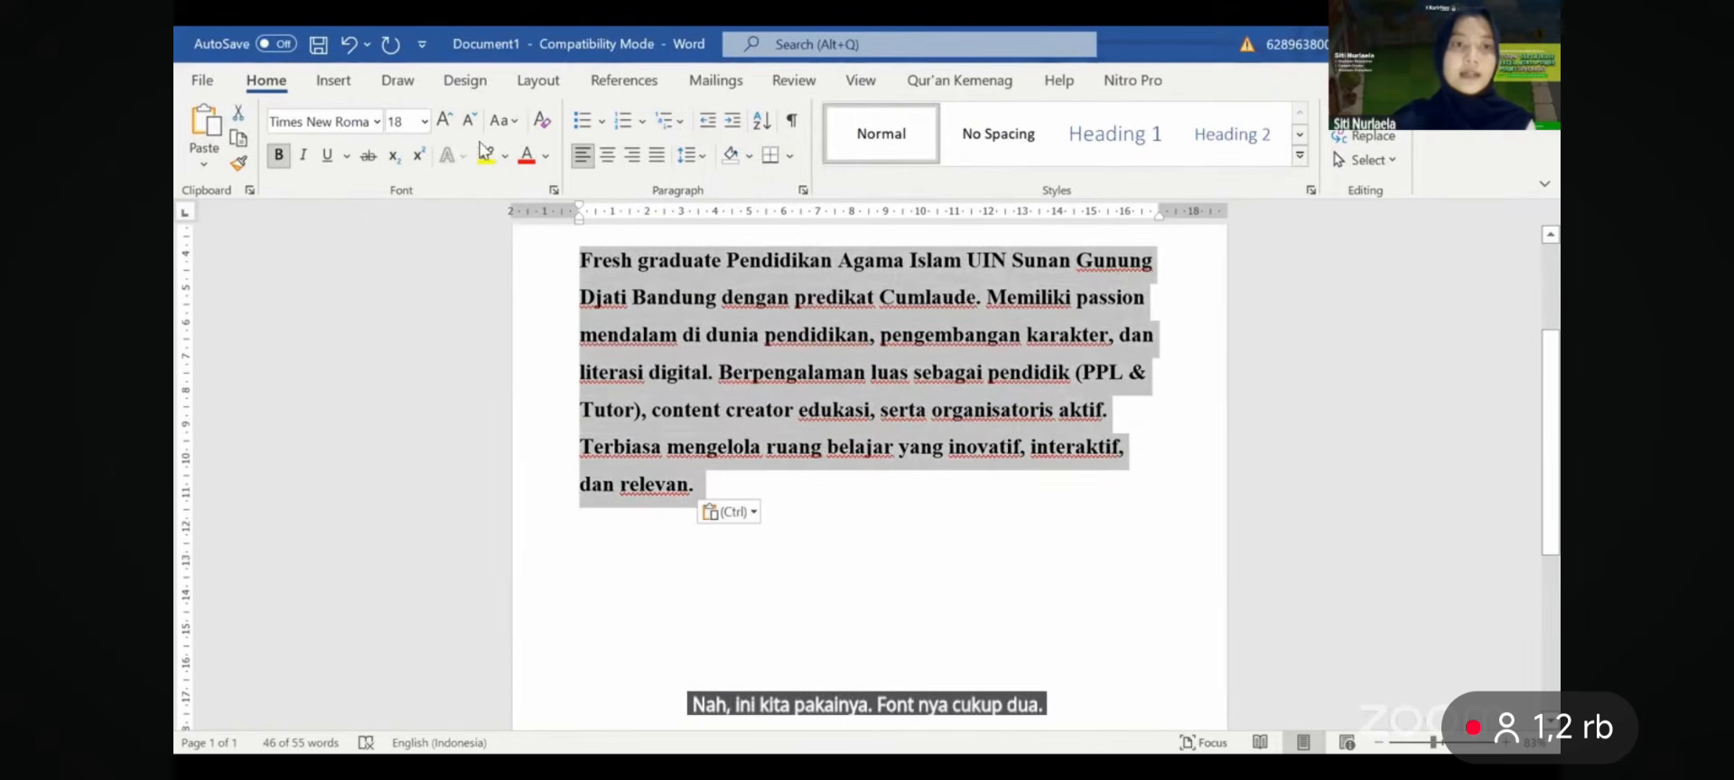
click(411, 122)
key(Return)
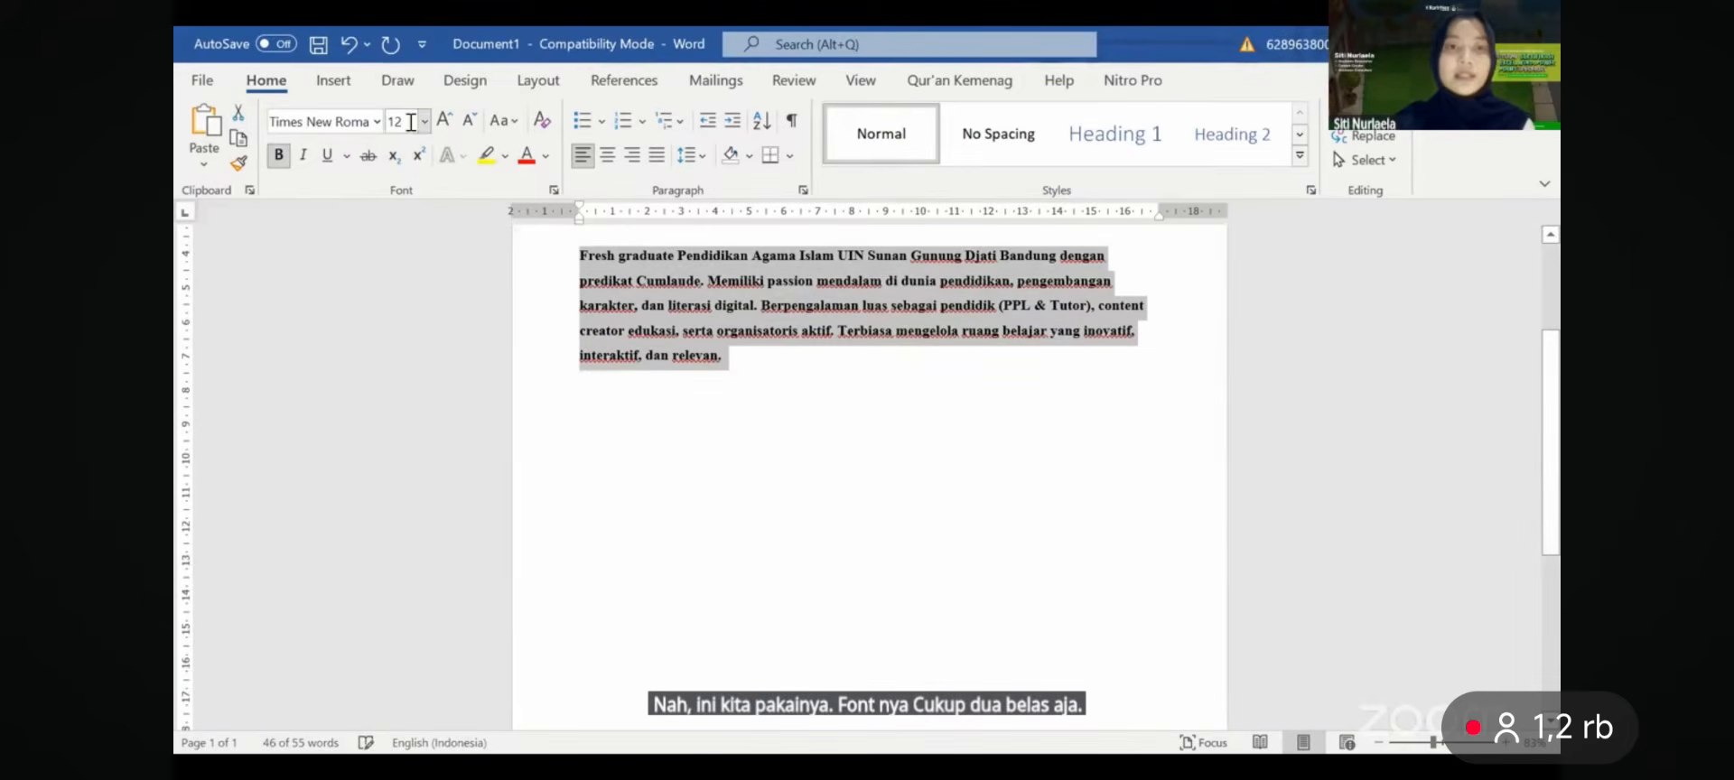
click(280, 157)
click(657, 155)
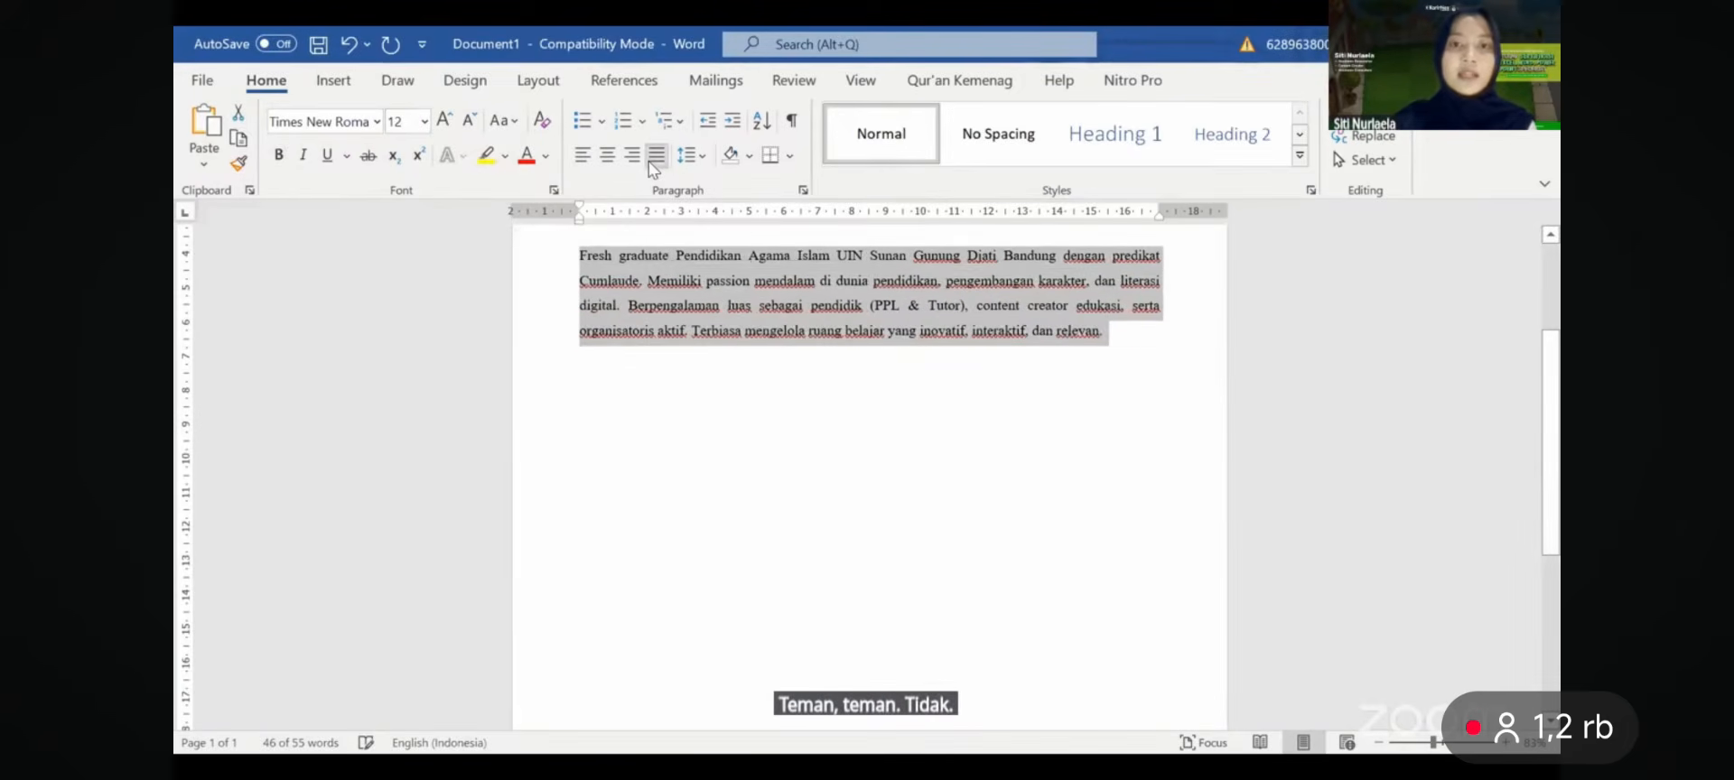
- Delete the empty line above the profile paragraph
scroll(846, 339, up, 2)
click(834, 334)
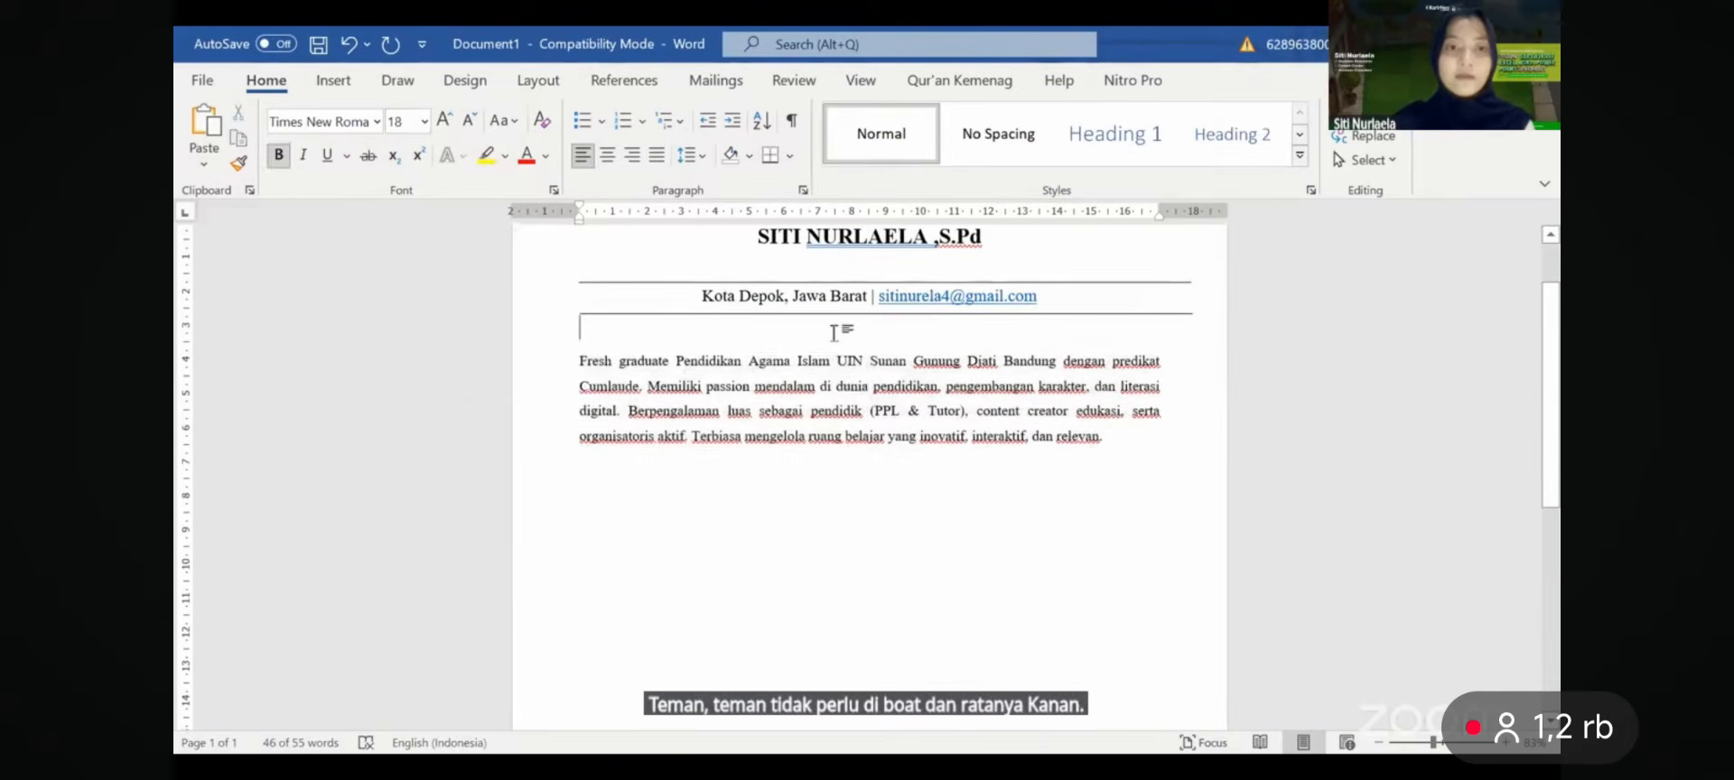
key(Delete)
click(942, 441)
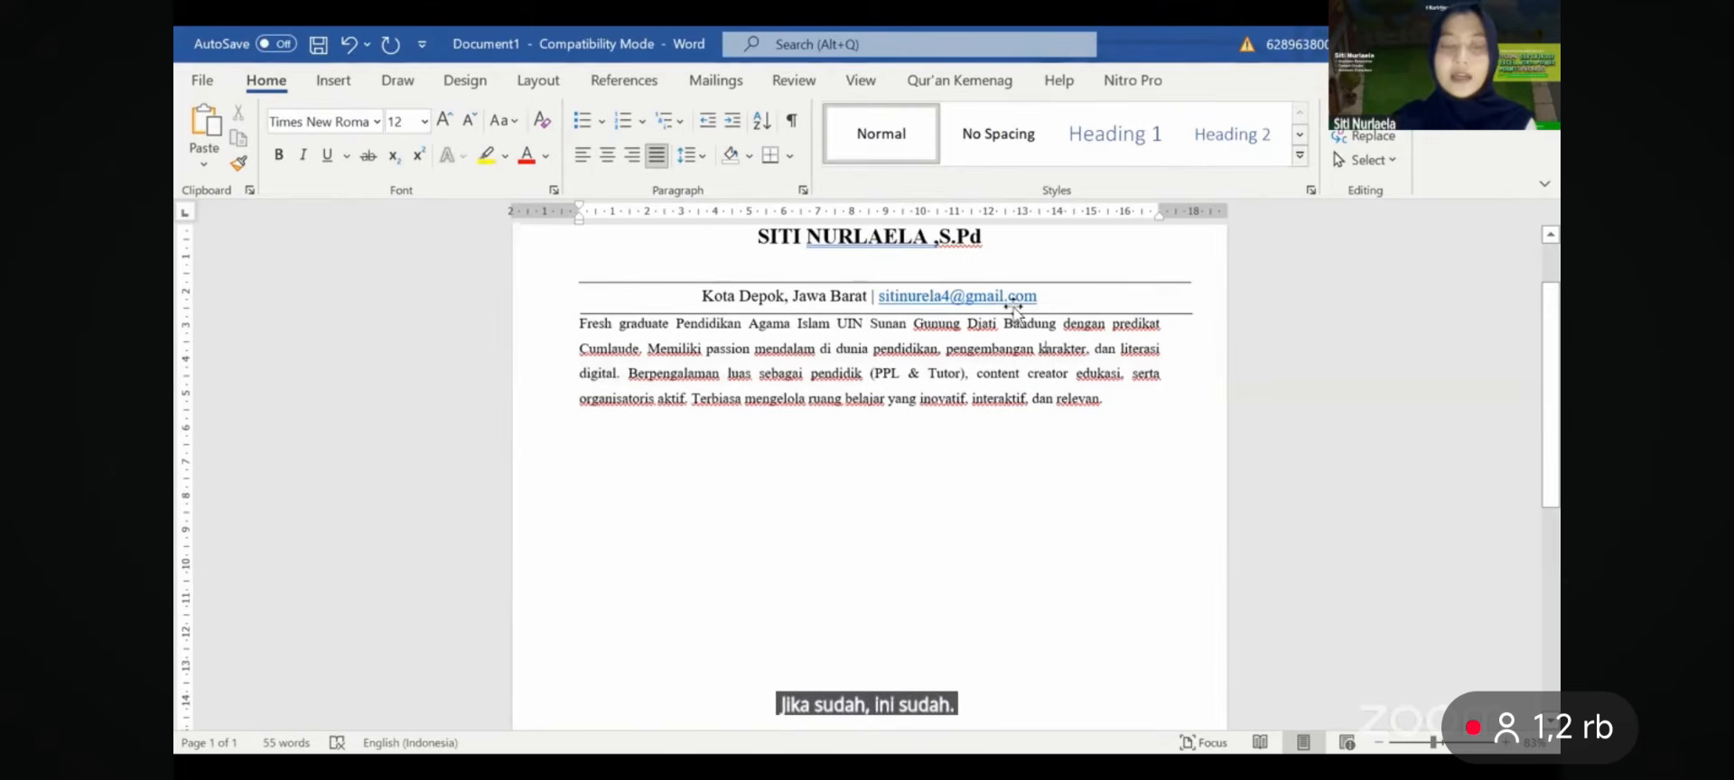
- Copy the rule under the address to just below the profile paragraph
click(1017, 314)
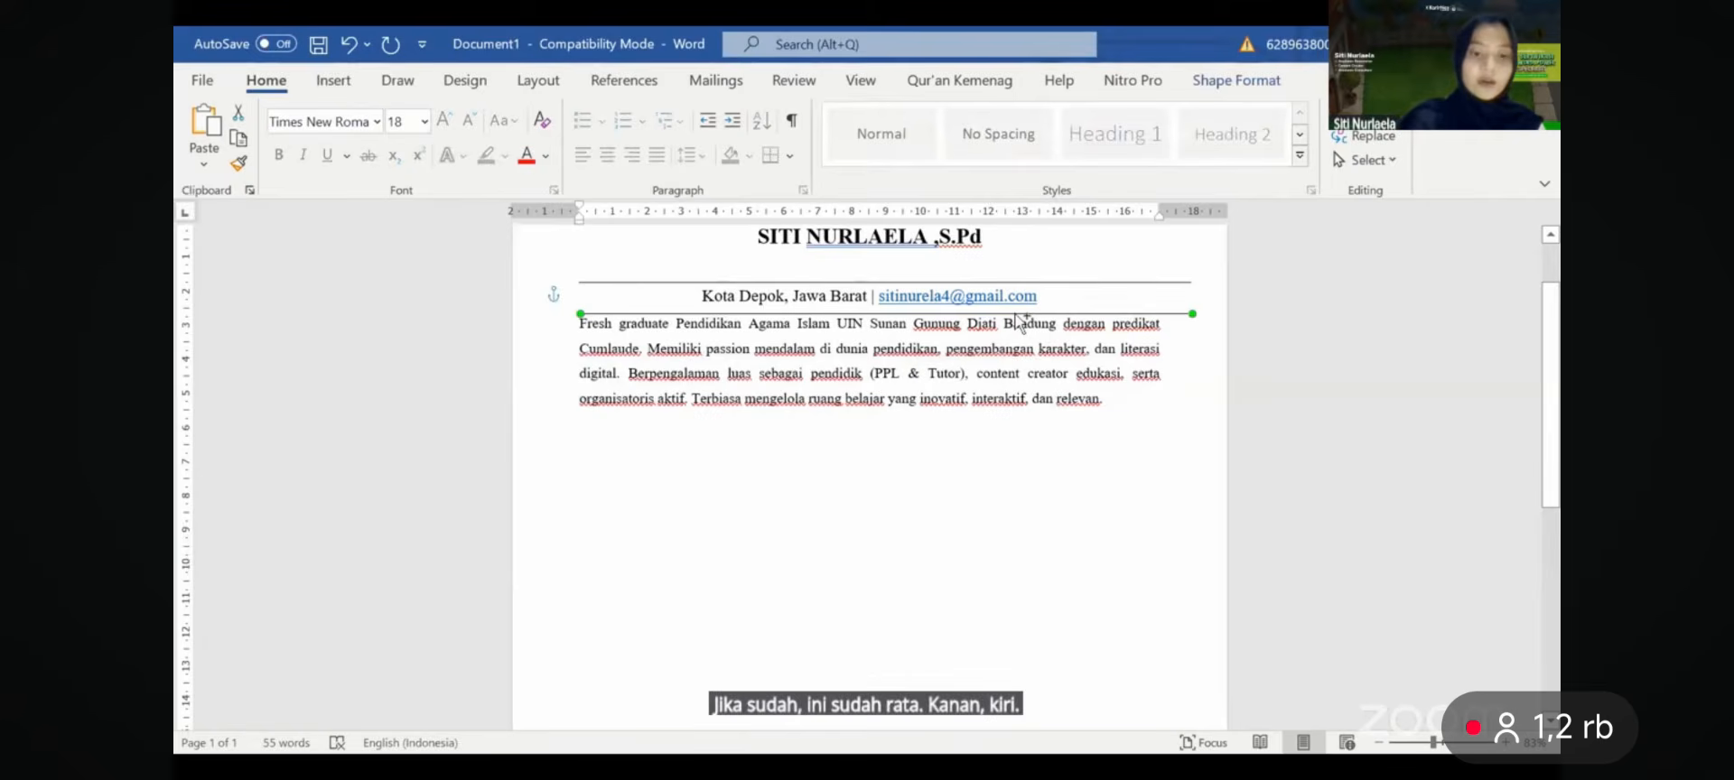
drag(1019, 316, 1033, 330)
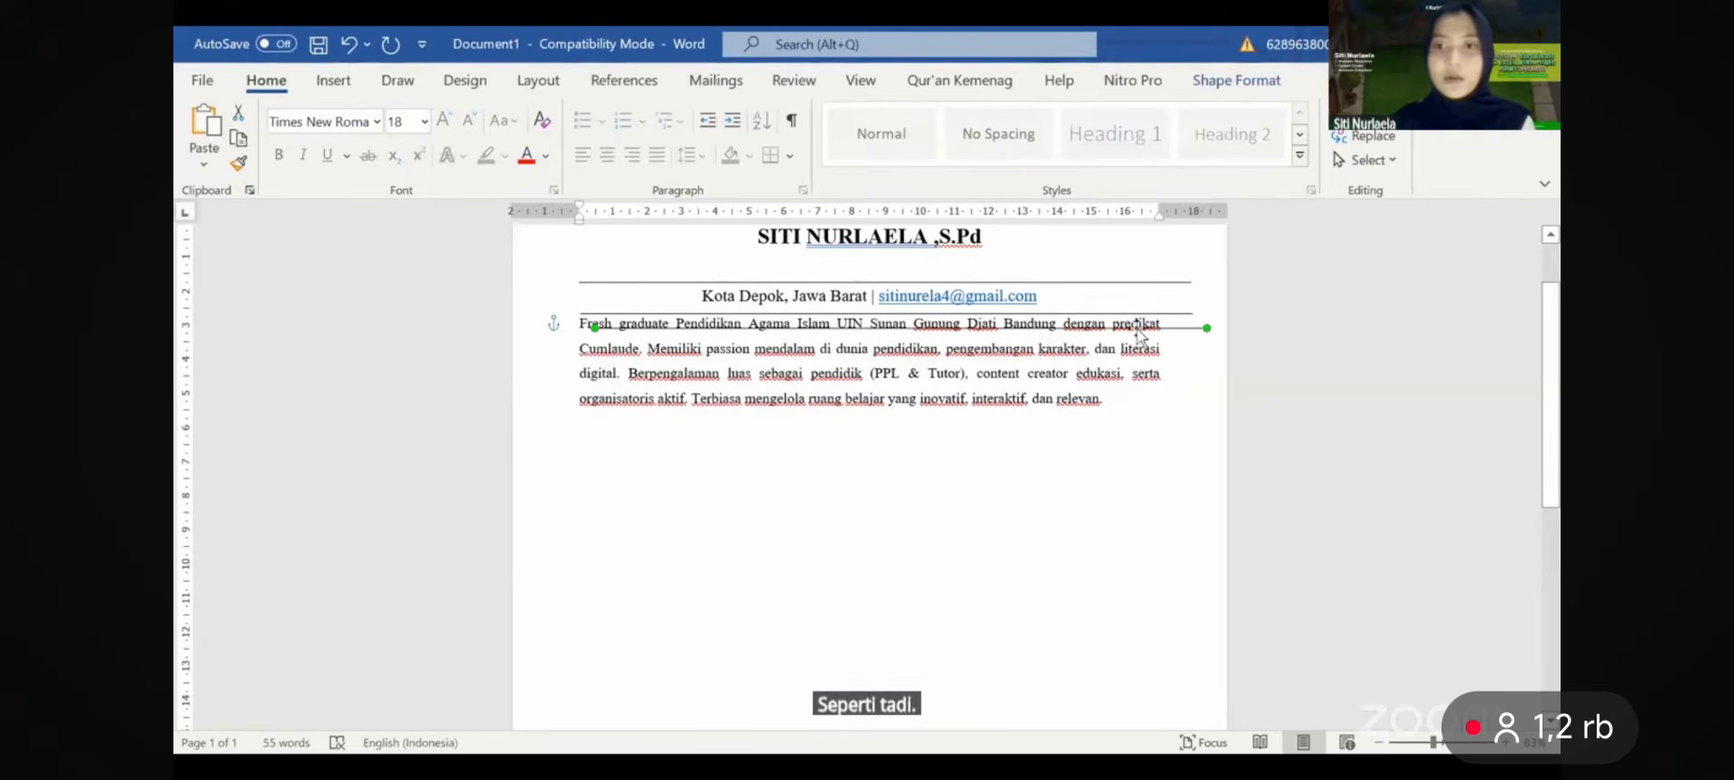
drag(1138, 336, 1111, 419)
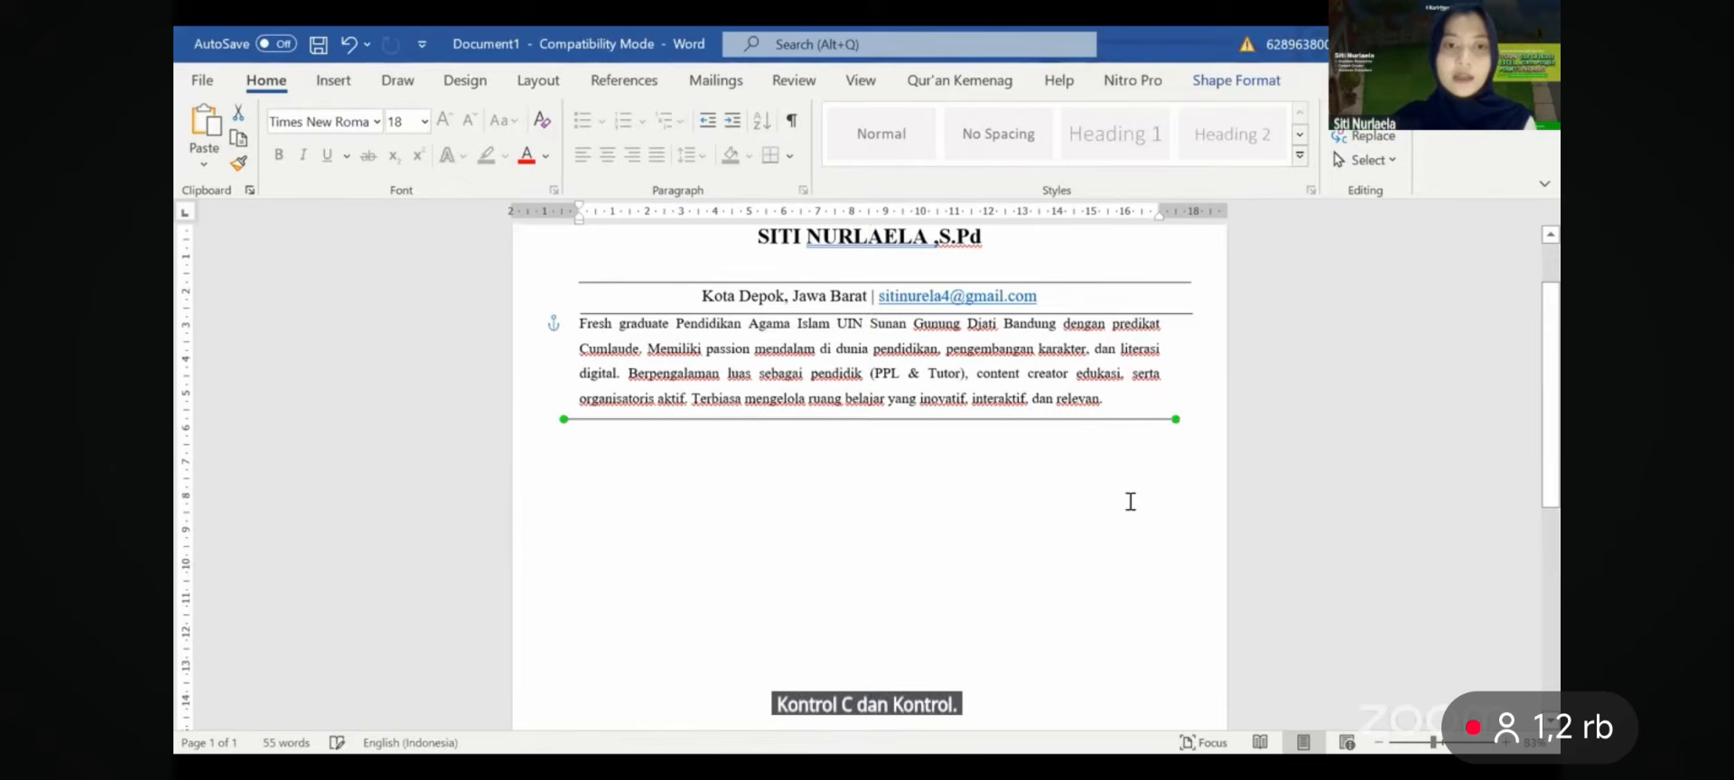
click(1127, 501)
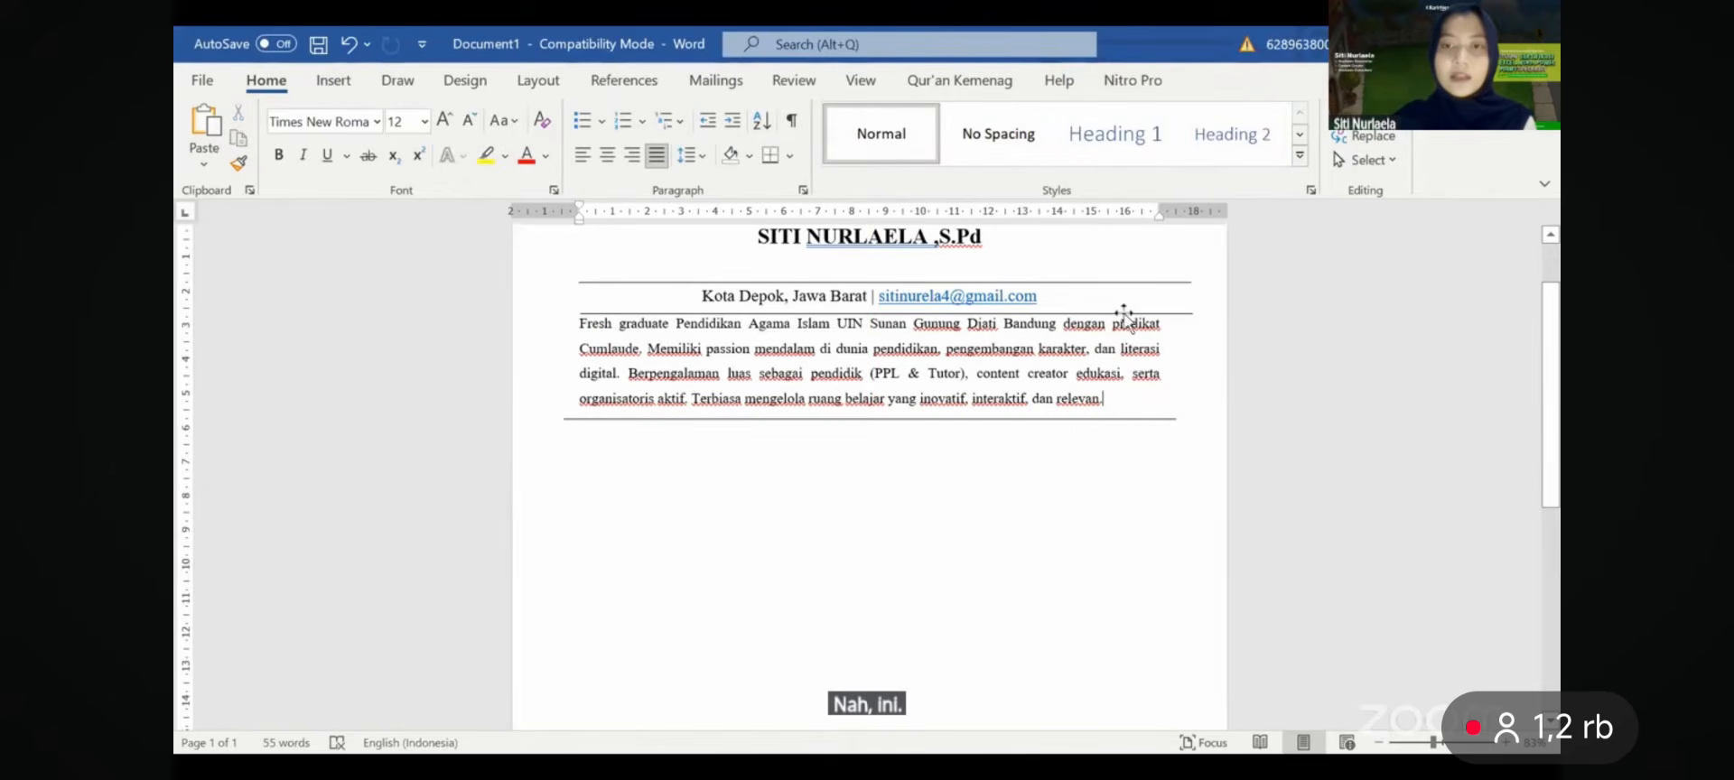
- Centre the rules above and below the address on the page
drag(1124, 311, 1107, 313)
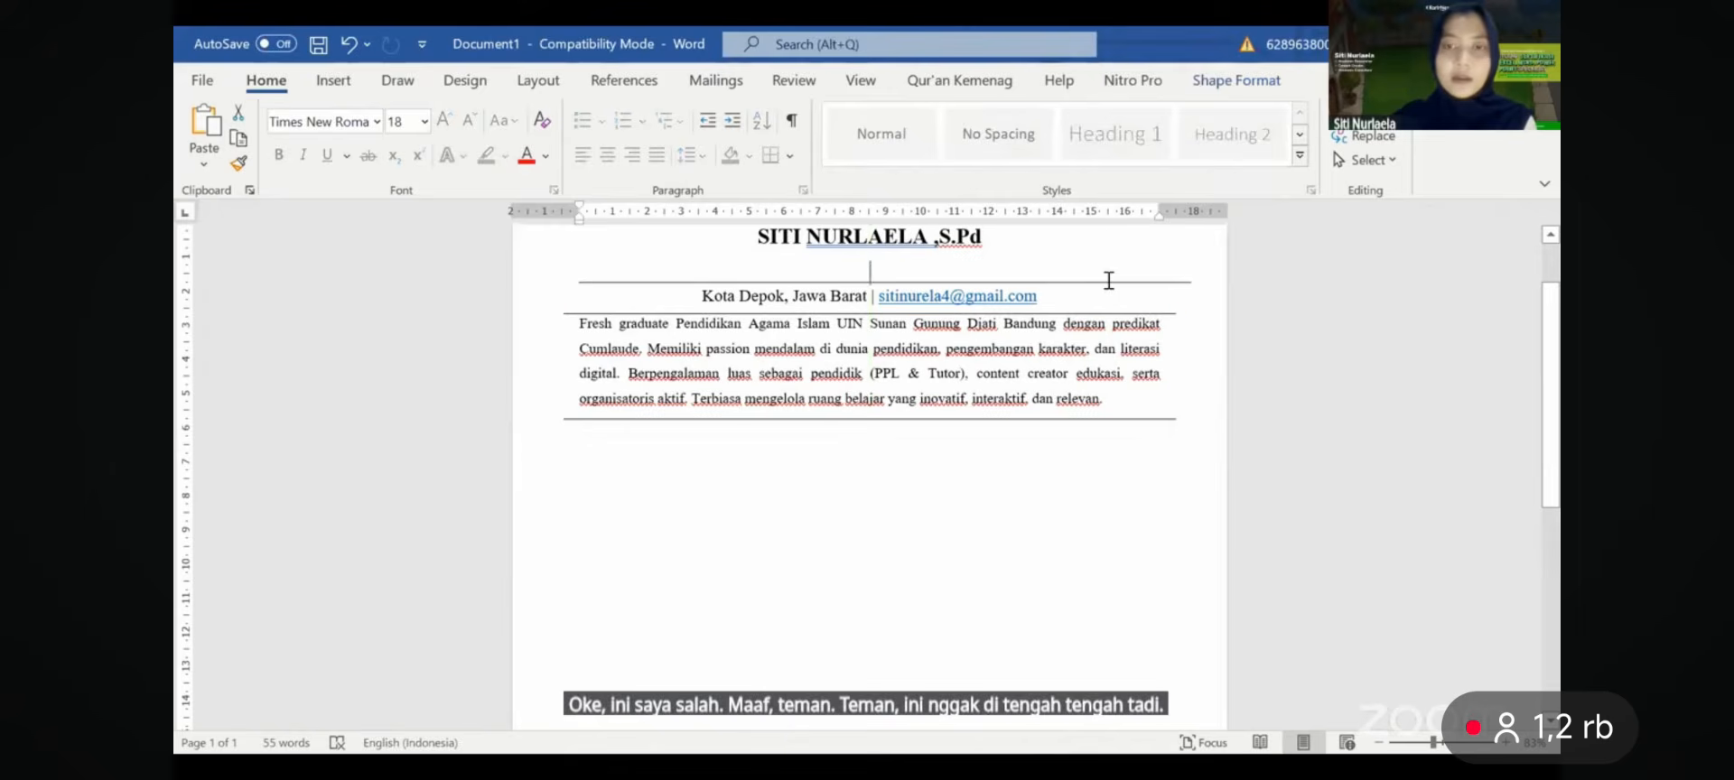
click(1109, 281)
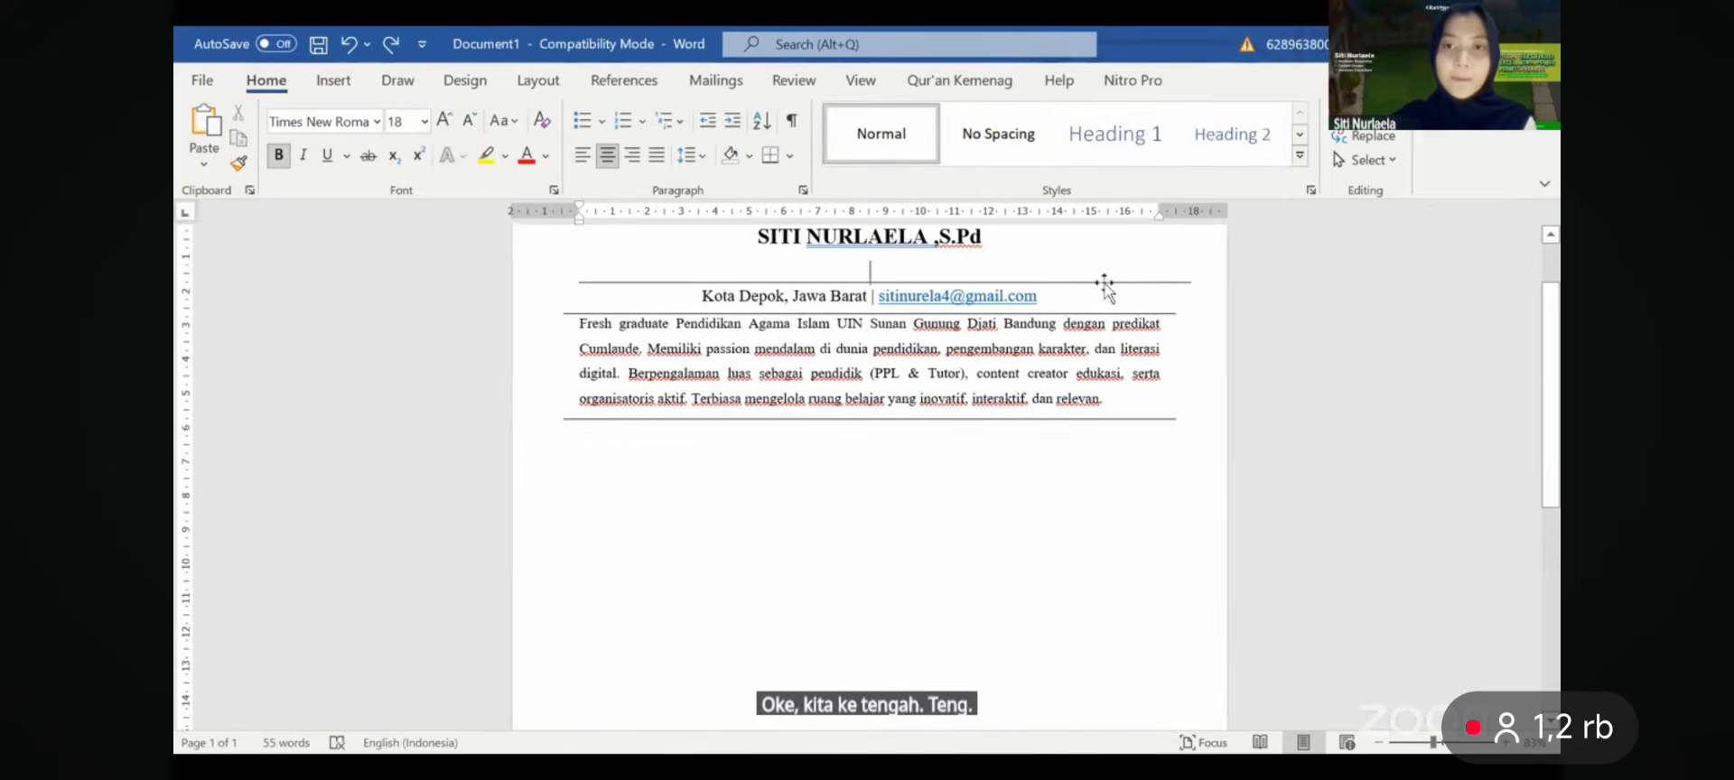
click(1098, 283)
drag(1091, 282, 1071, 283)
click(1094, 455)
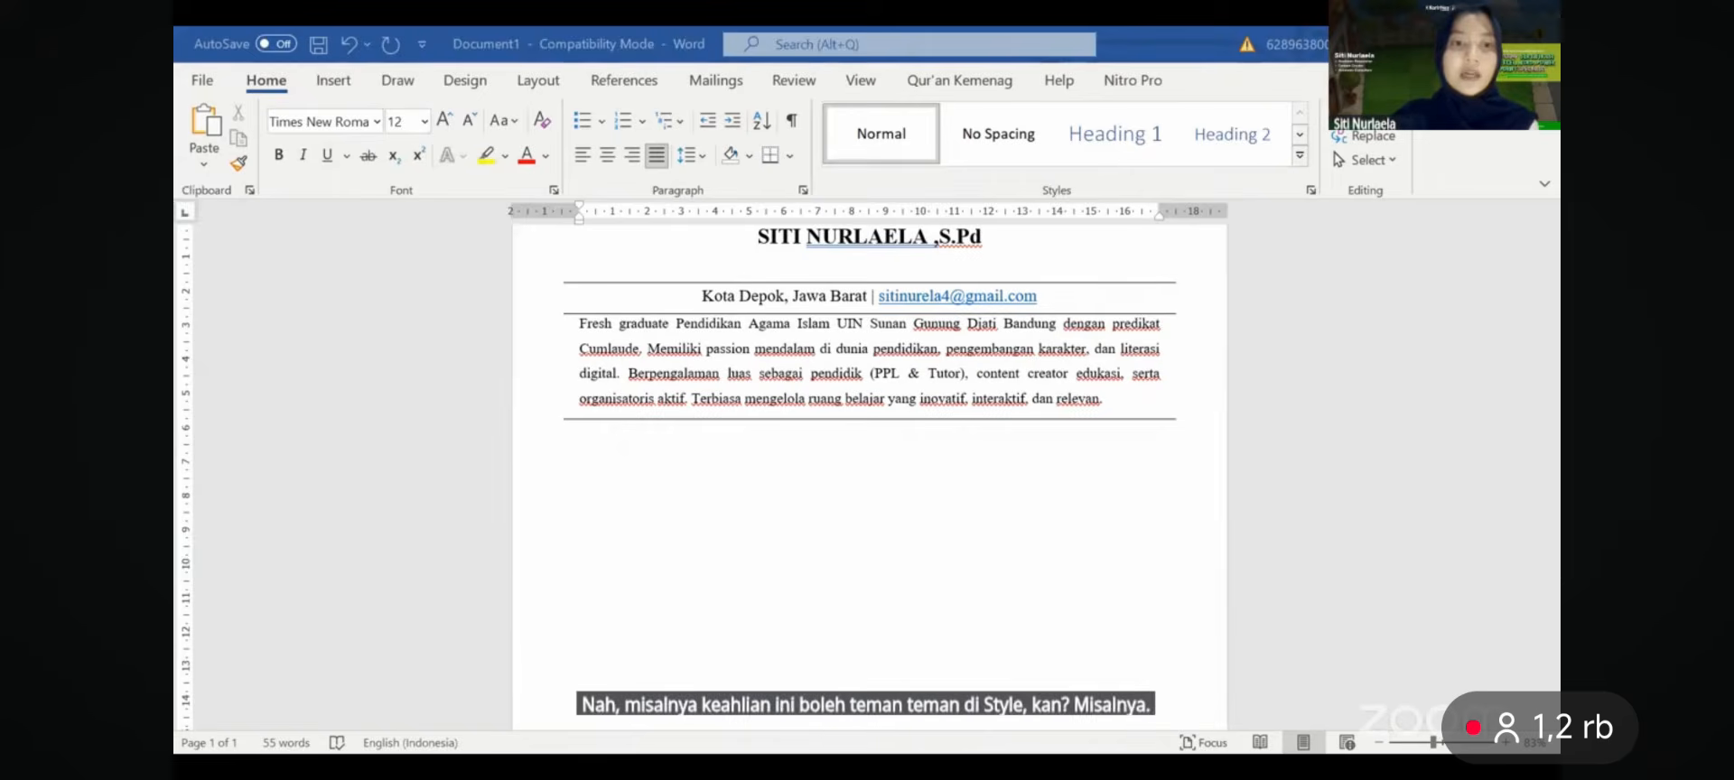
- Type the KEAHLIAN heading and remove the empty line above it
text(KEA)
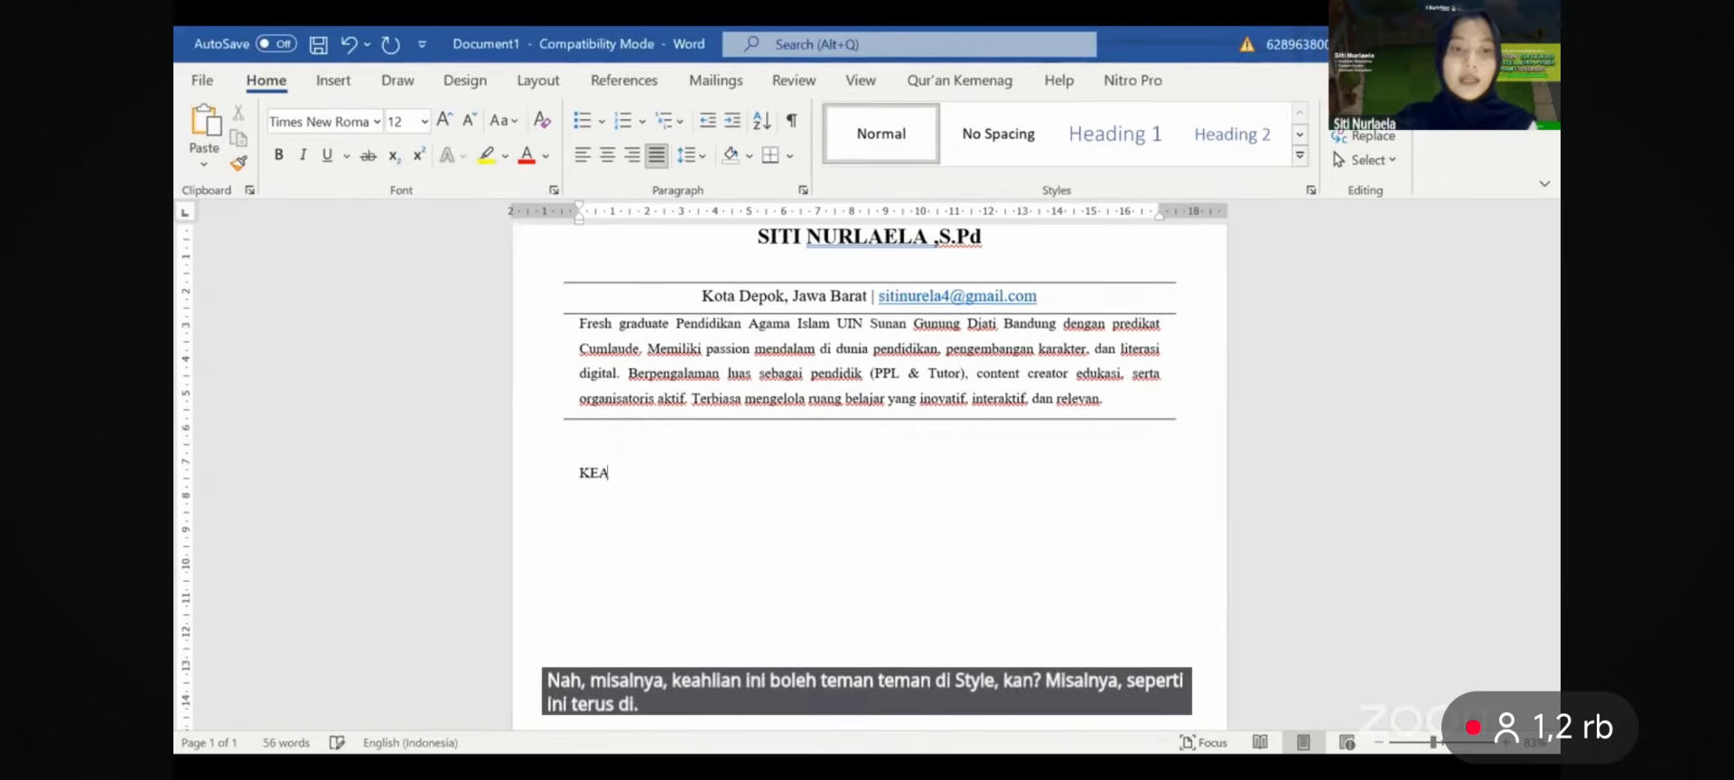
text(HLIAN)
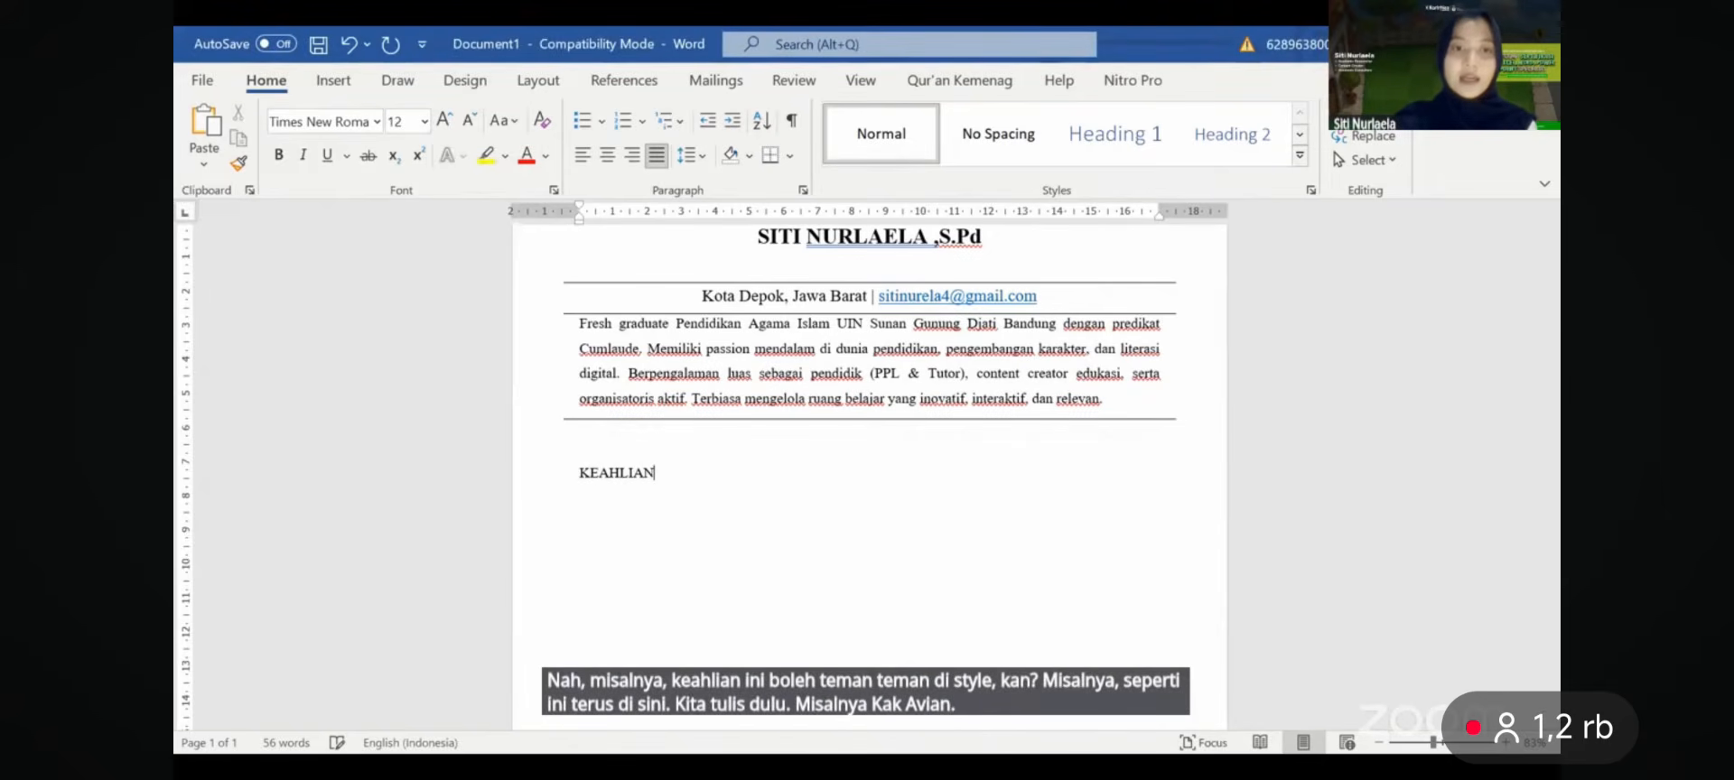
key(Return)
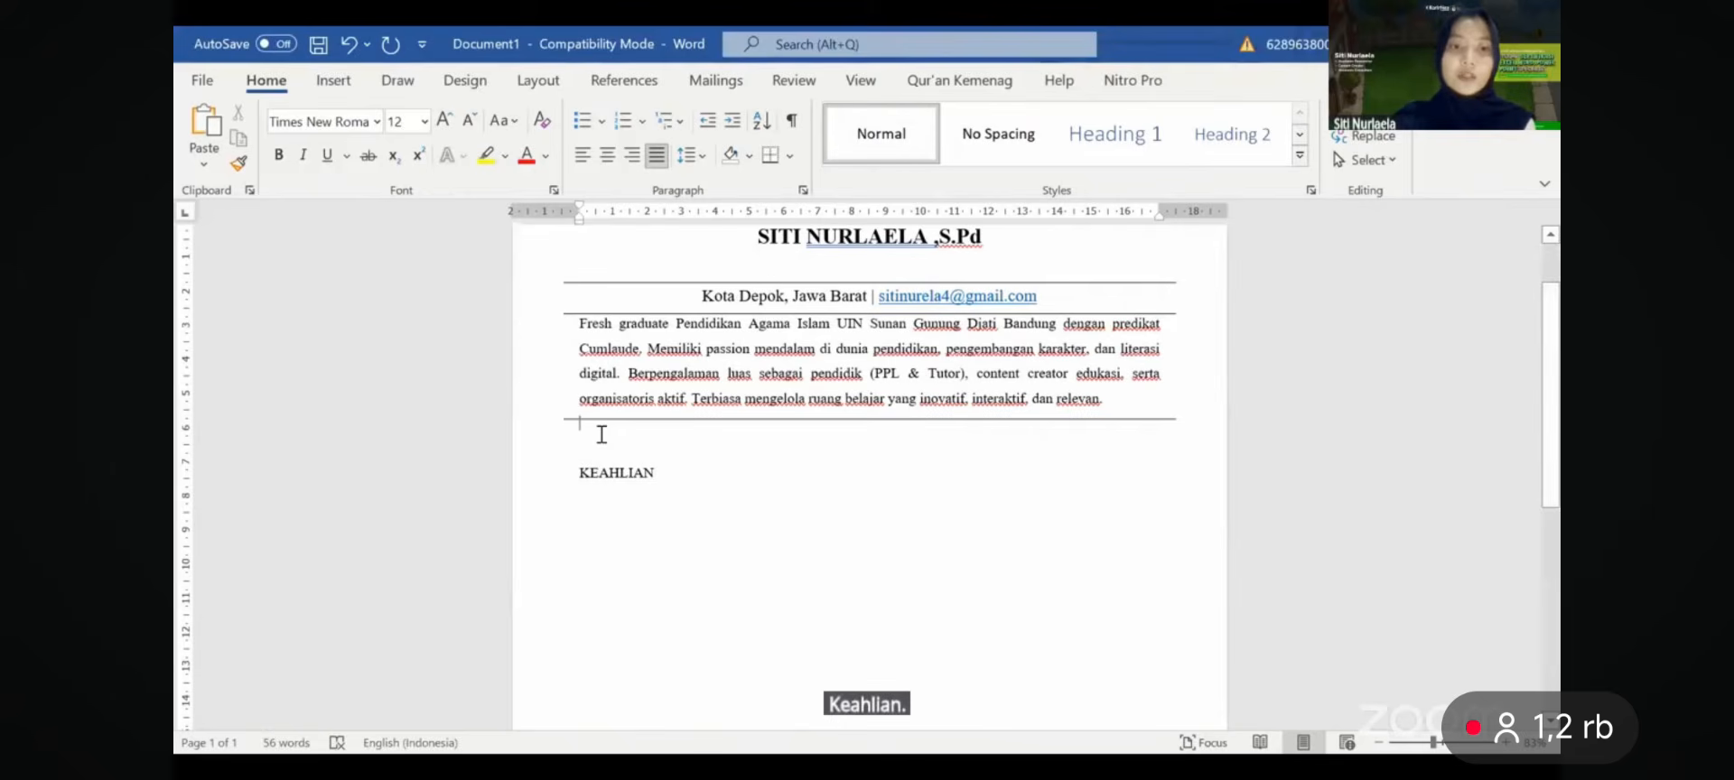
key(BackSpace)
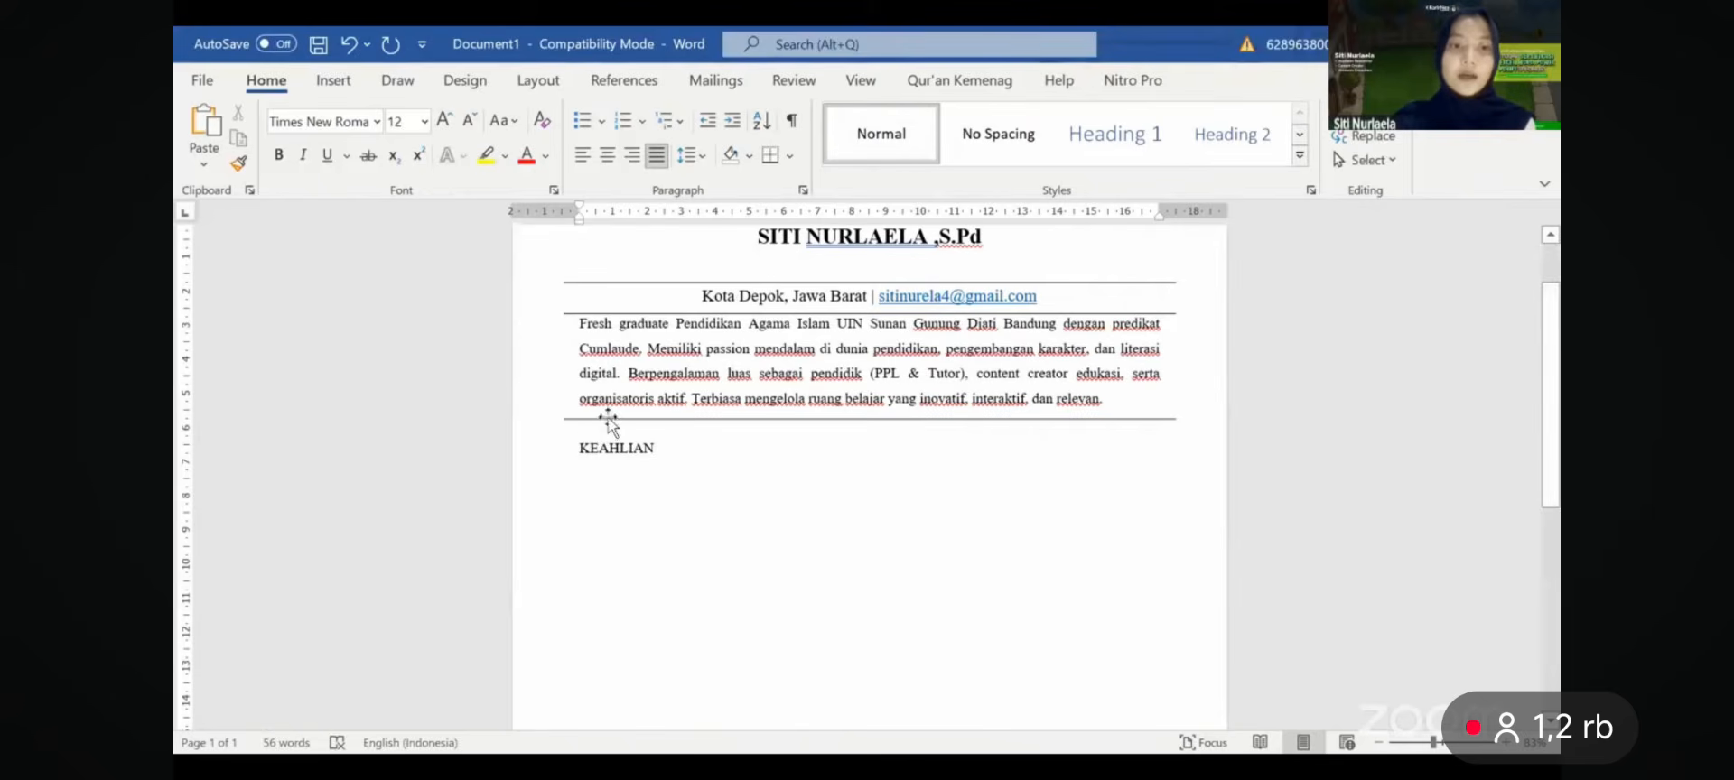
- Copy the profile's rule to just beneath the KEAHLIAN heading
click(608, 420)
drag(608, 420, 626, 463)
click(630, 449)
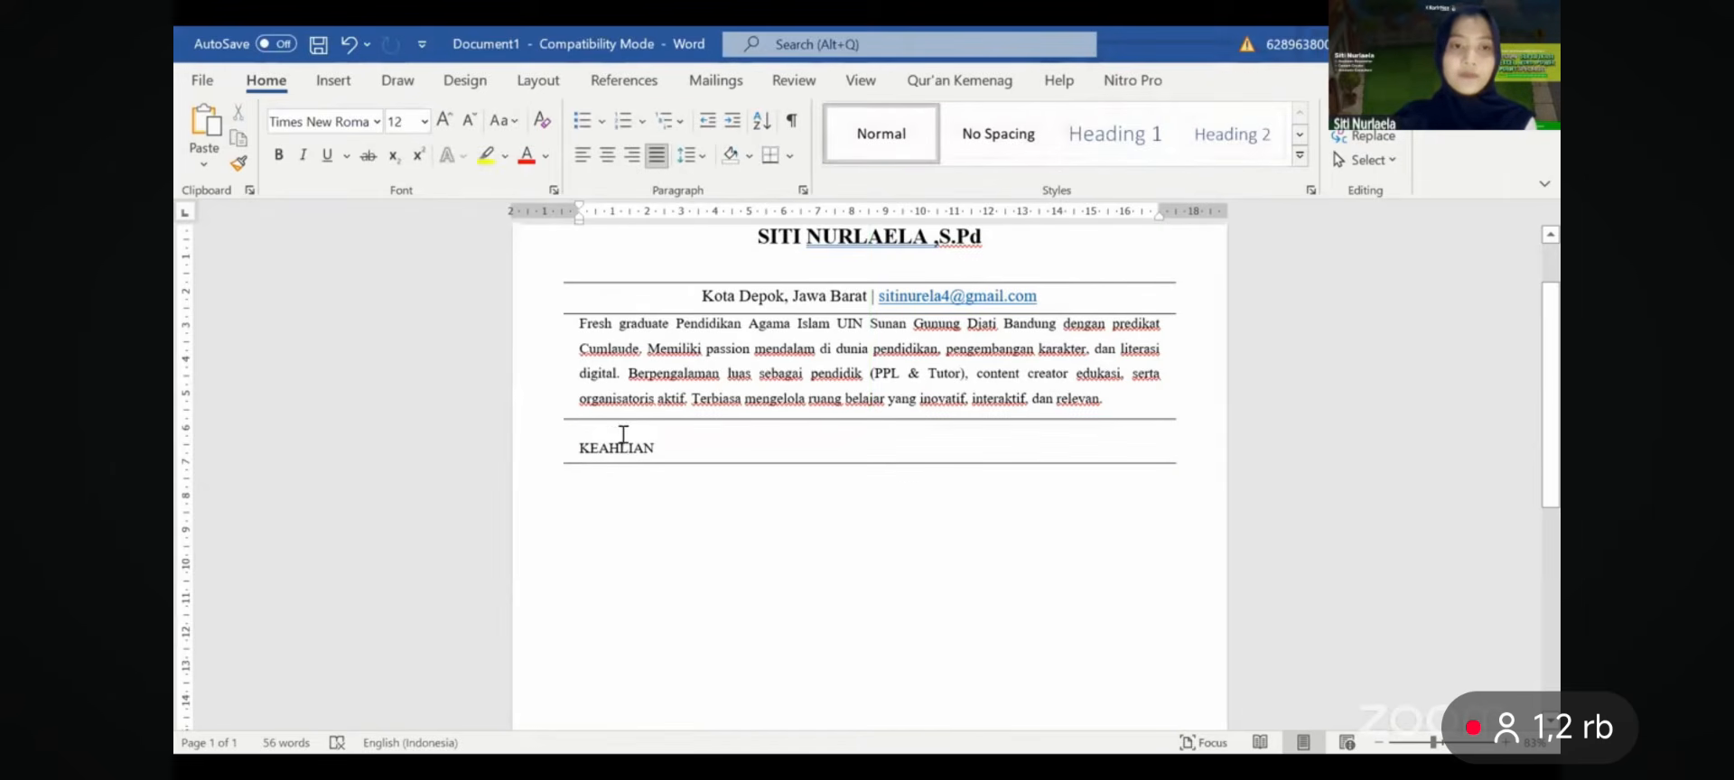
click(628, 430)
click(803, 190)
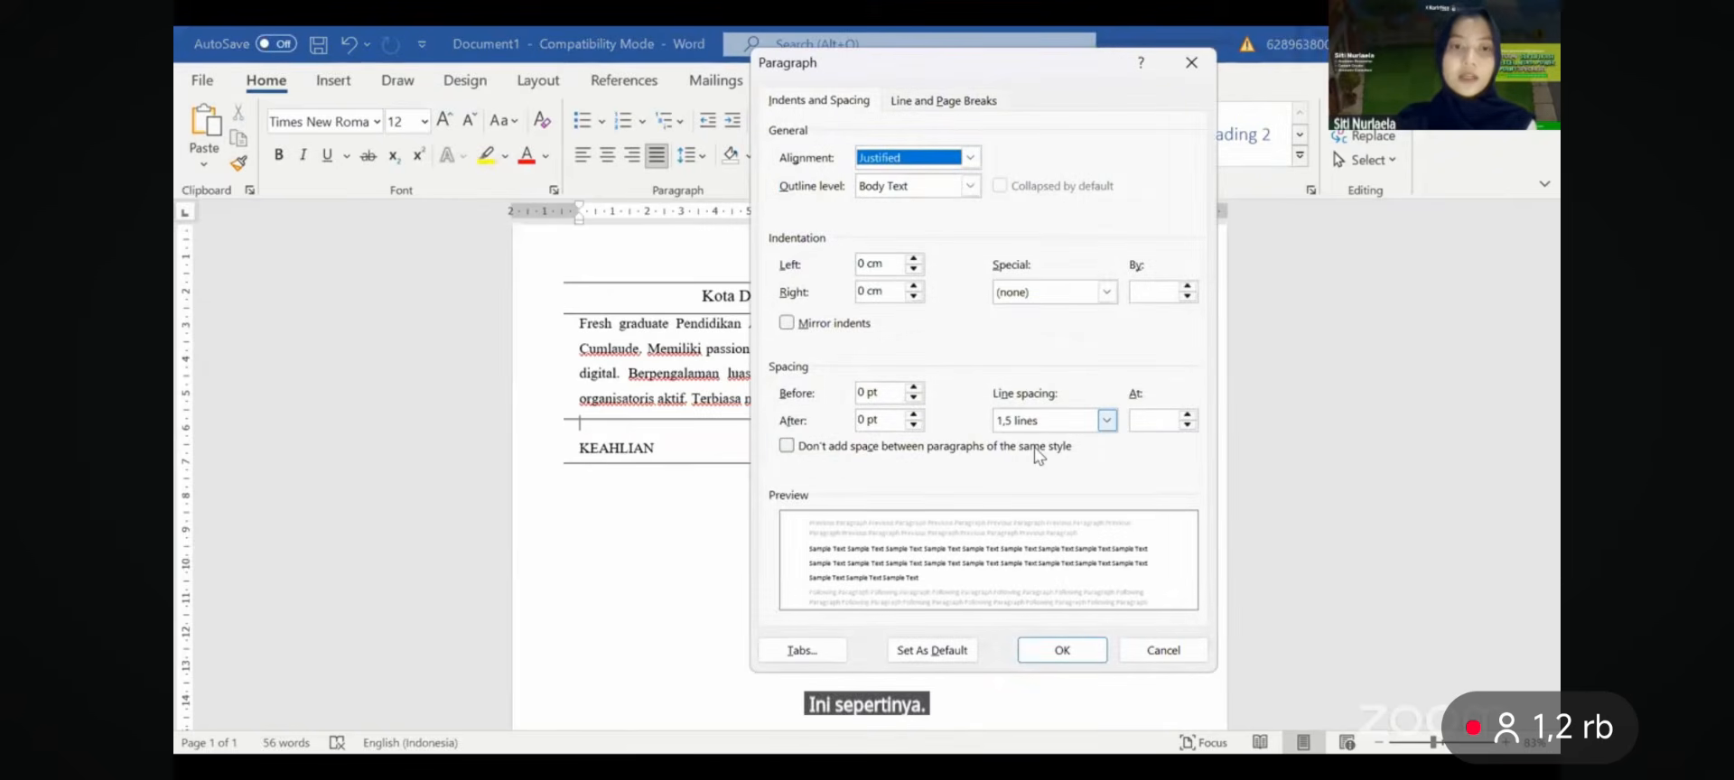
- Nudge the rule slightly lower under KEAHLIAN and add an empty line below the heading
key(Return)
click(690, 458)
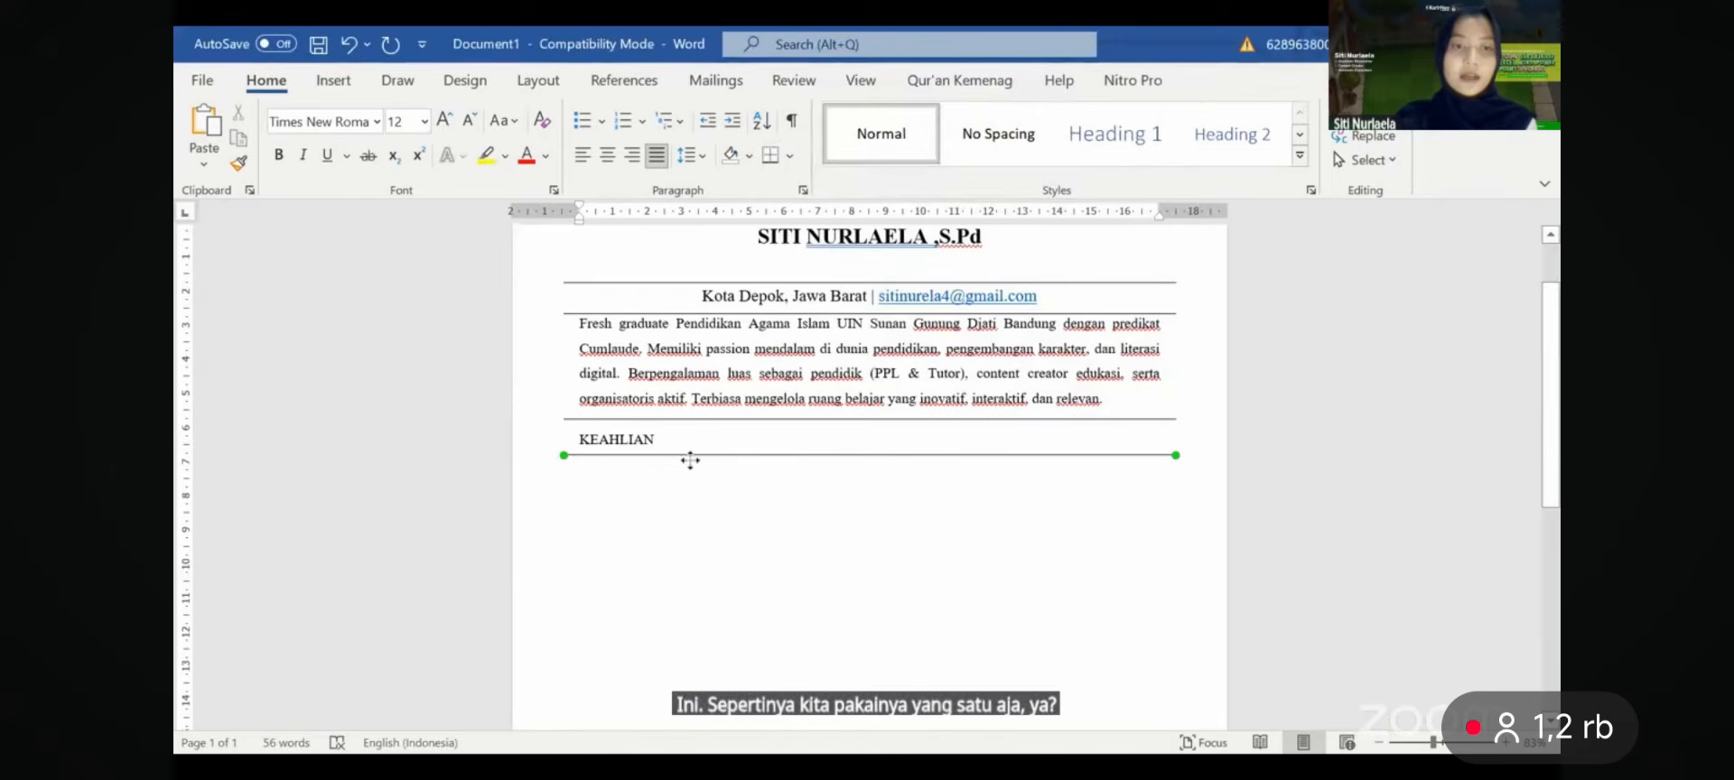
drag(690, 459, 691, 465)
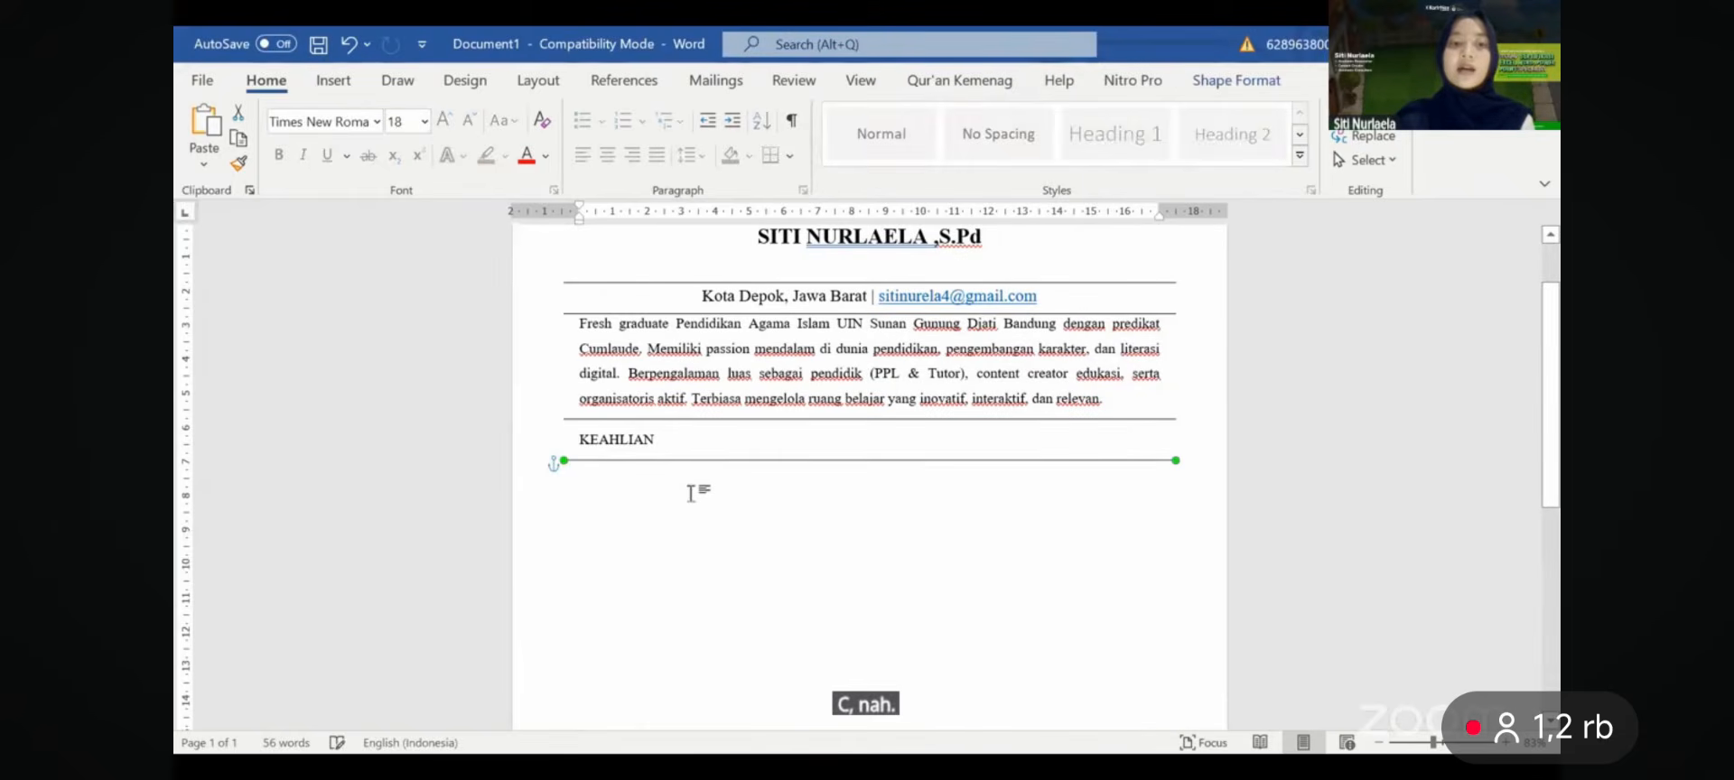
click(690, 493)
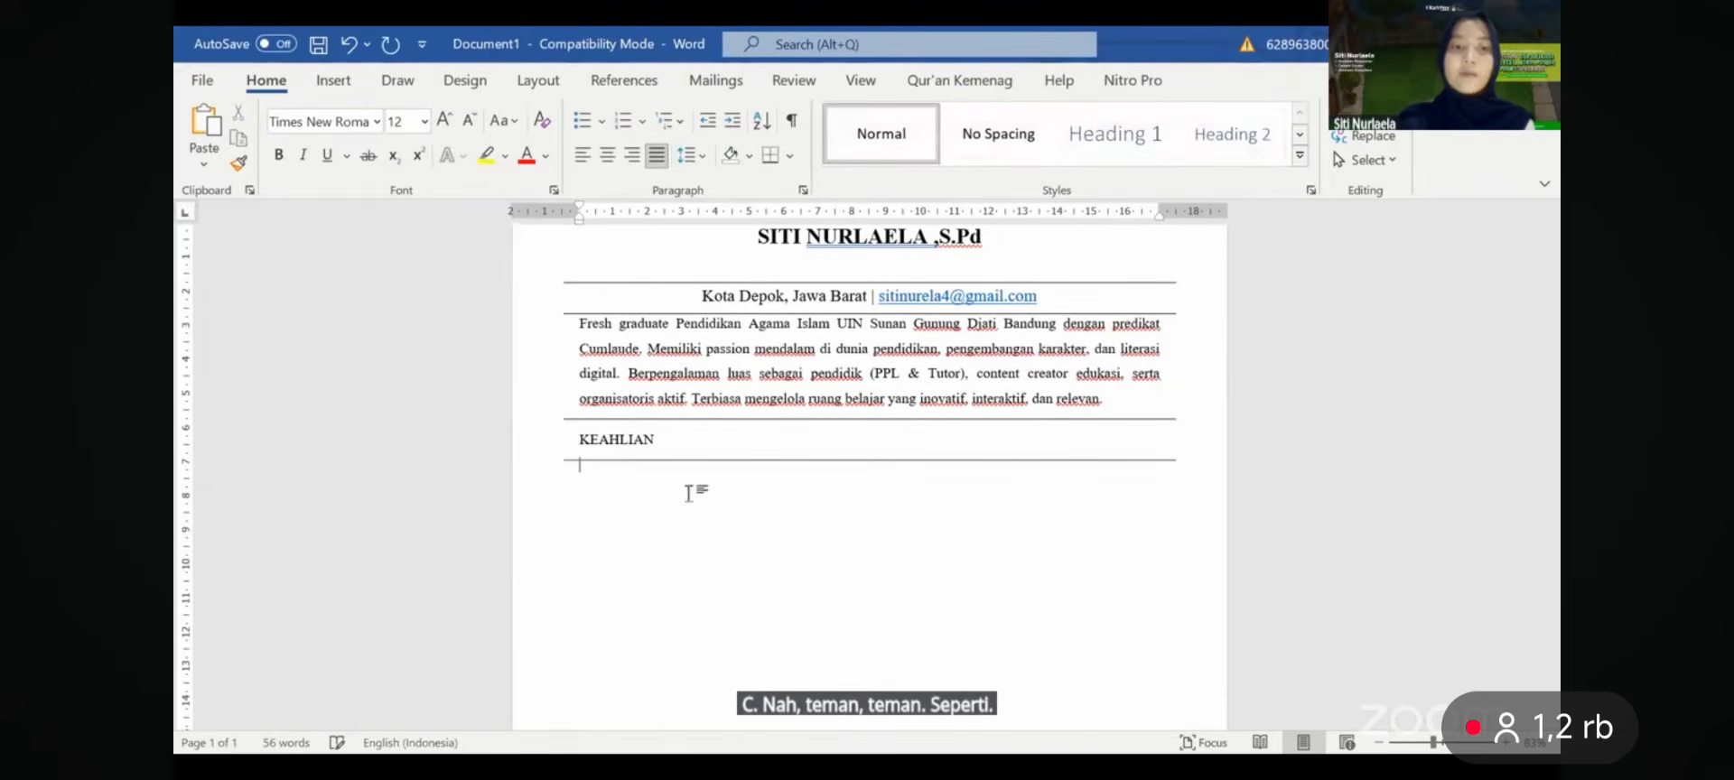
key(Return)
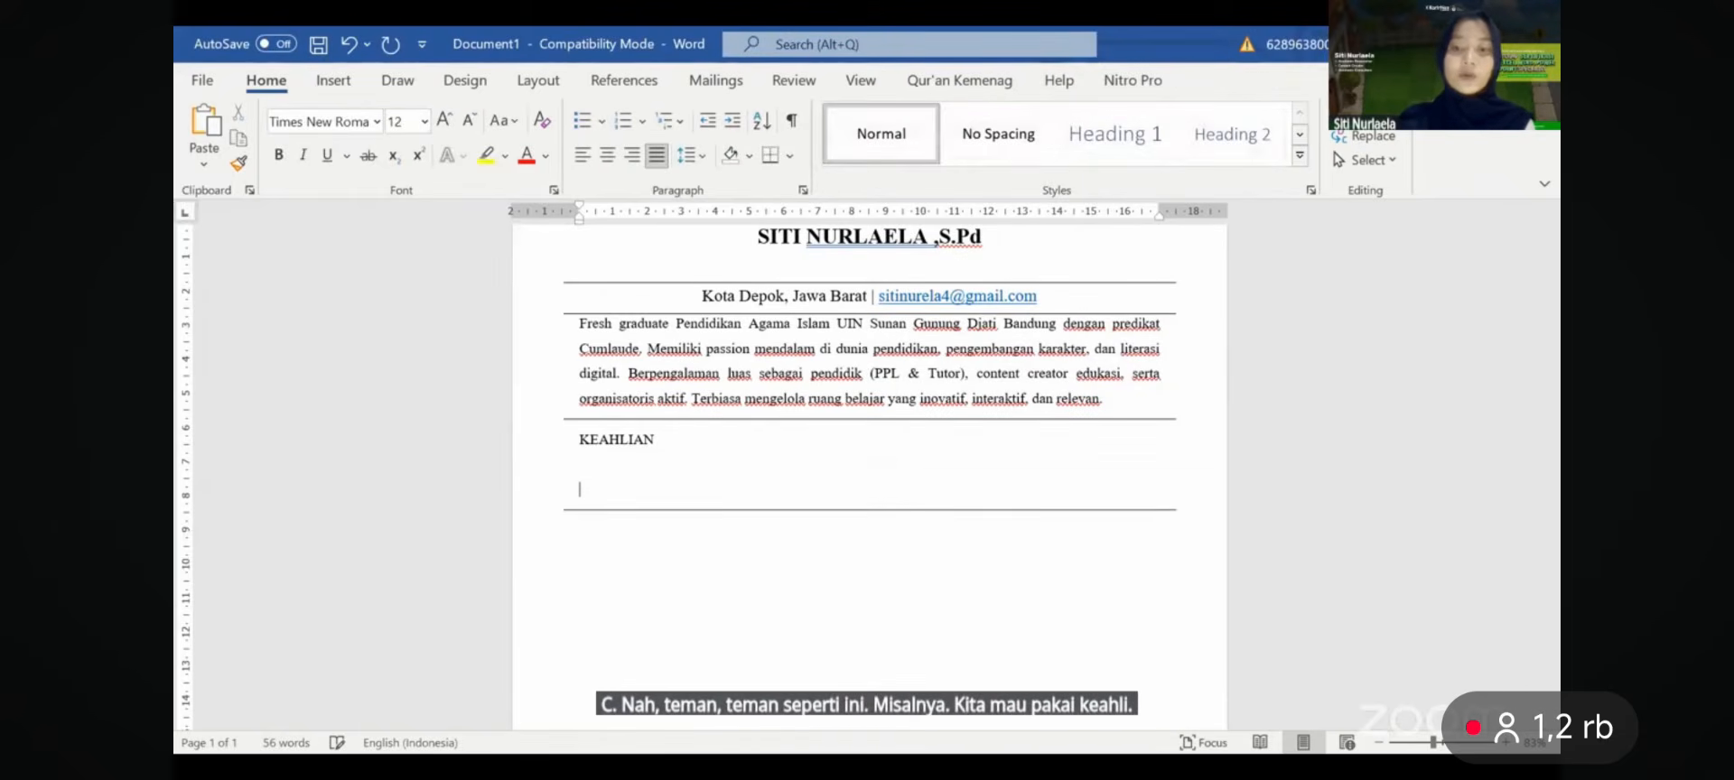
key(BackSpace)
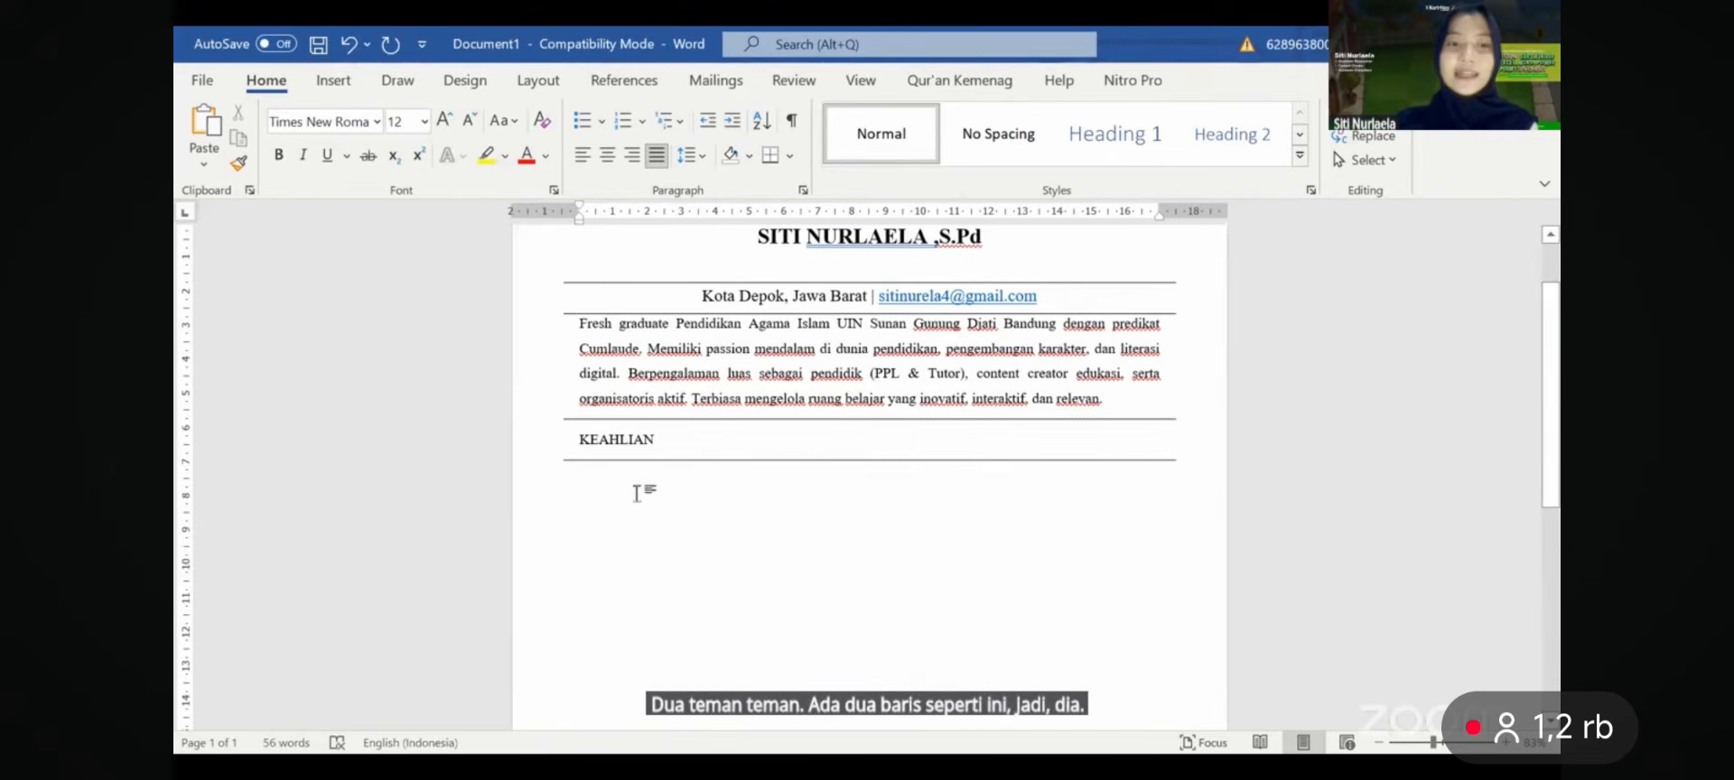
key(Return)
- Add another empty line and drag the rule back down directly beneath KEAHLIAN
click(625, 485)
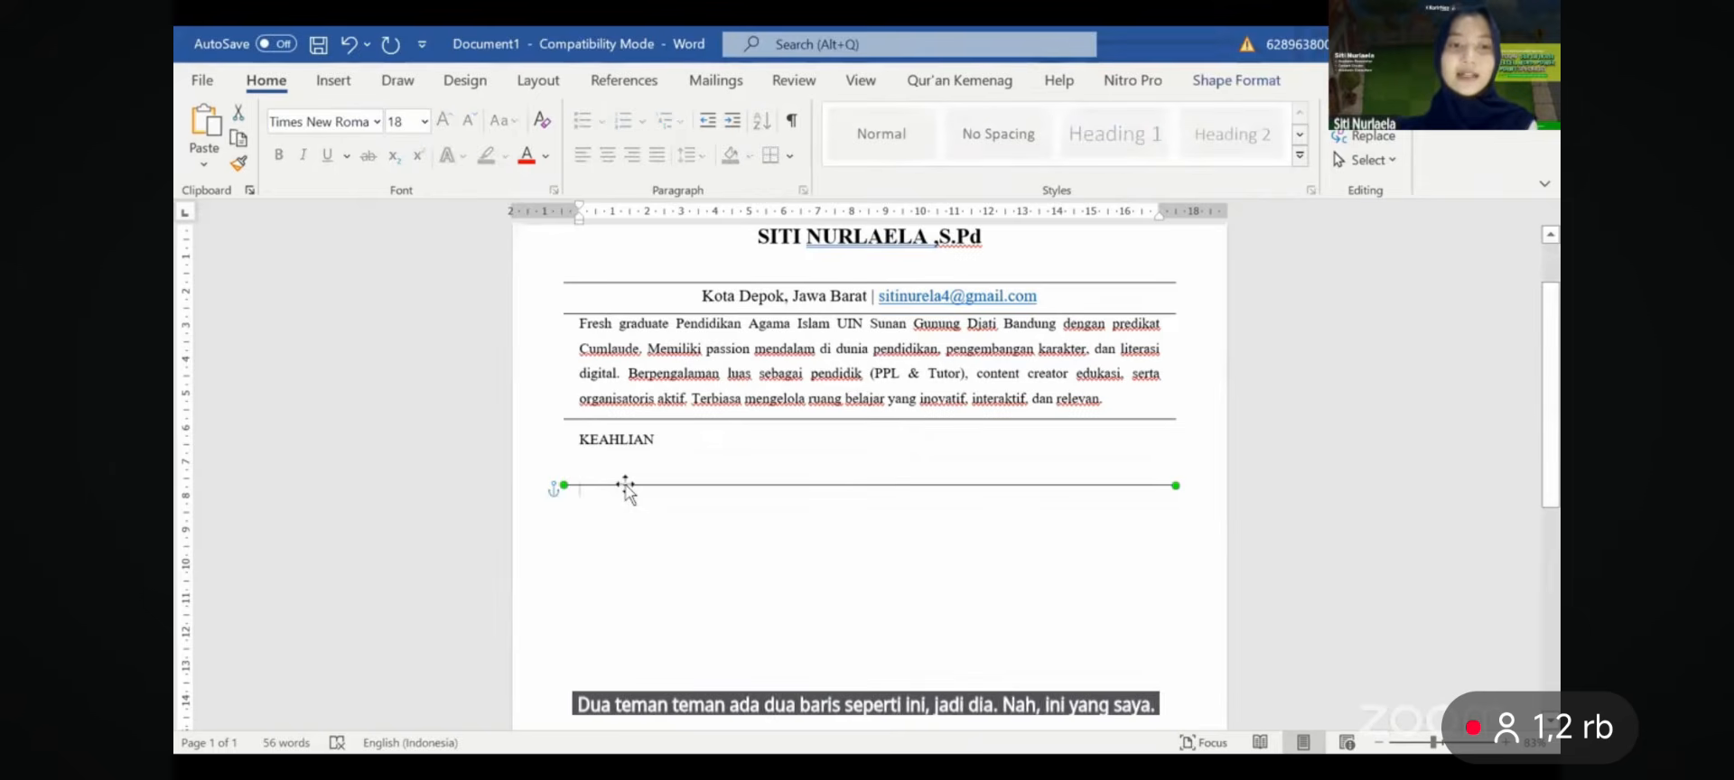
click(625, 485)
key(Return)
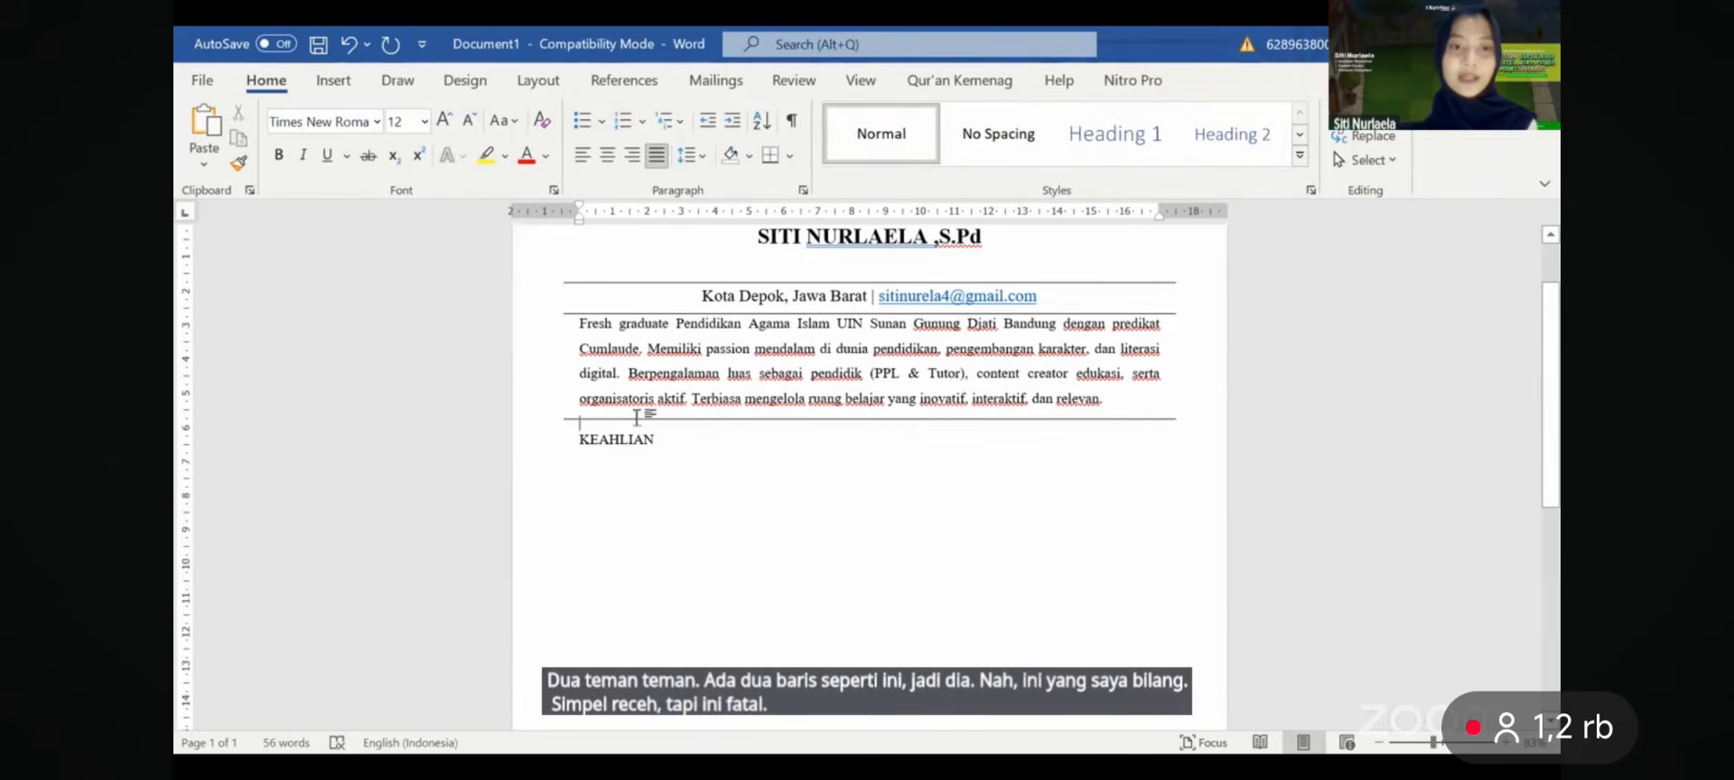
click(637, 417)
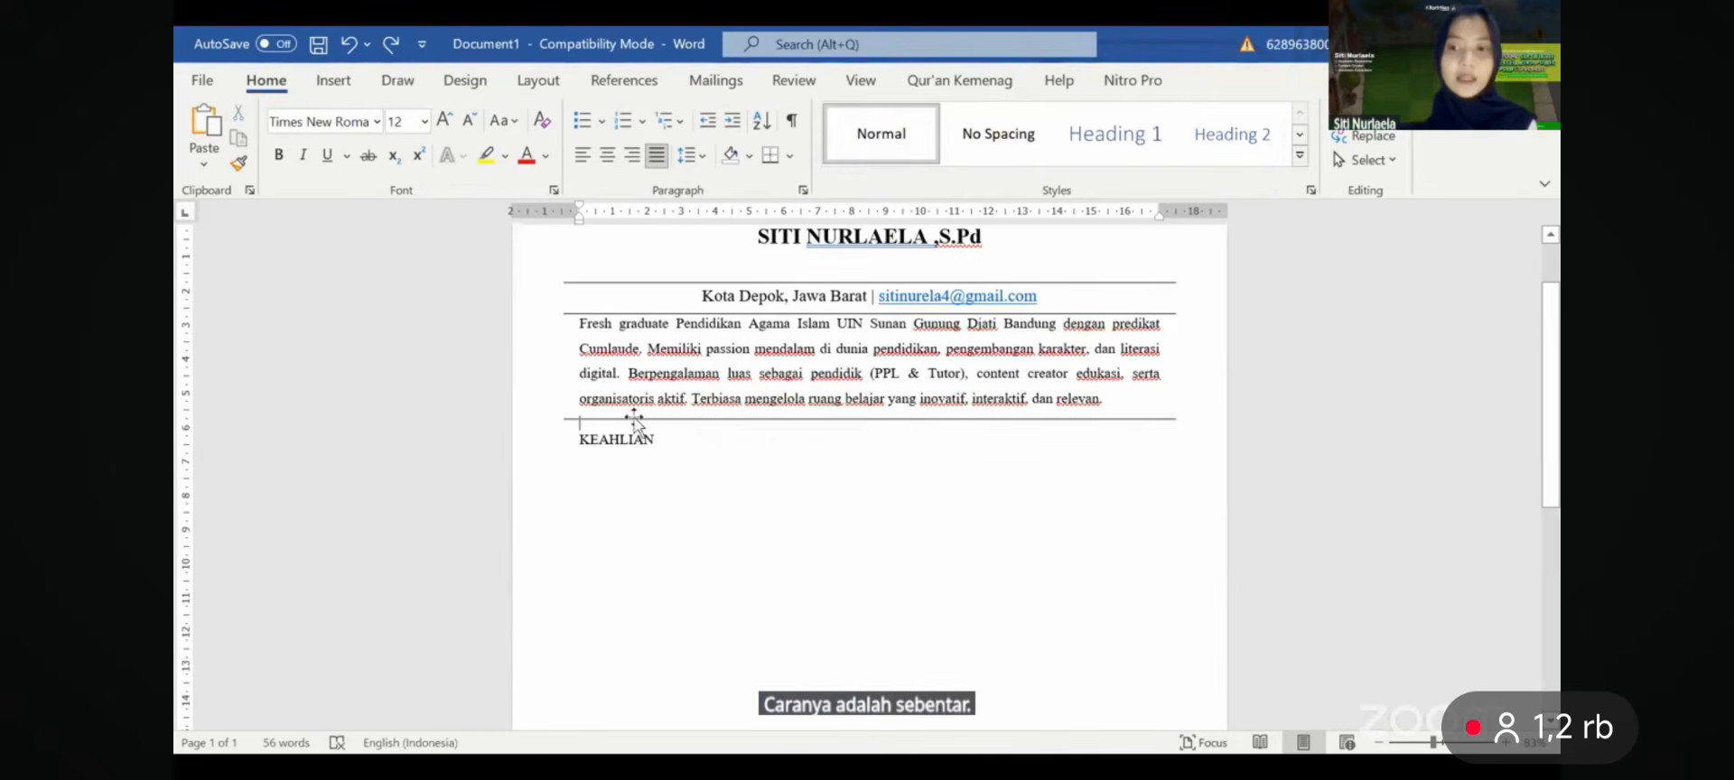
drag(635, 417, 638, 455)
click(645, 480)
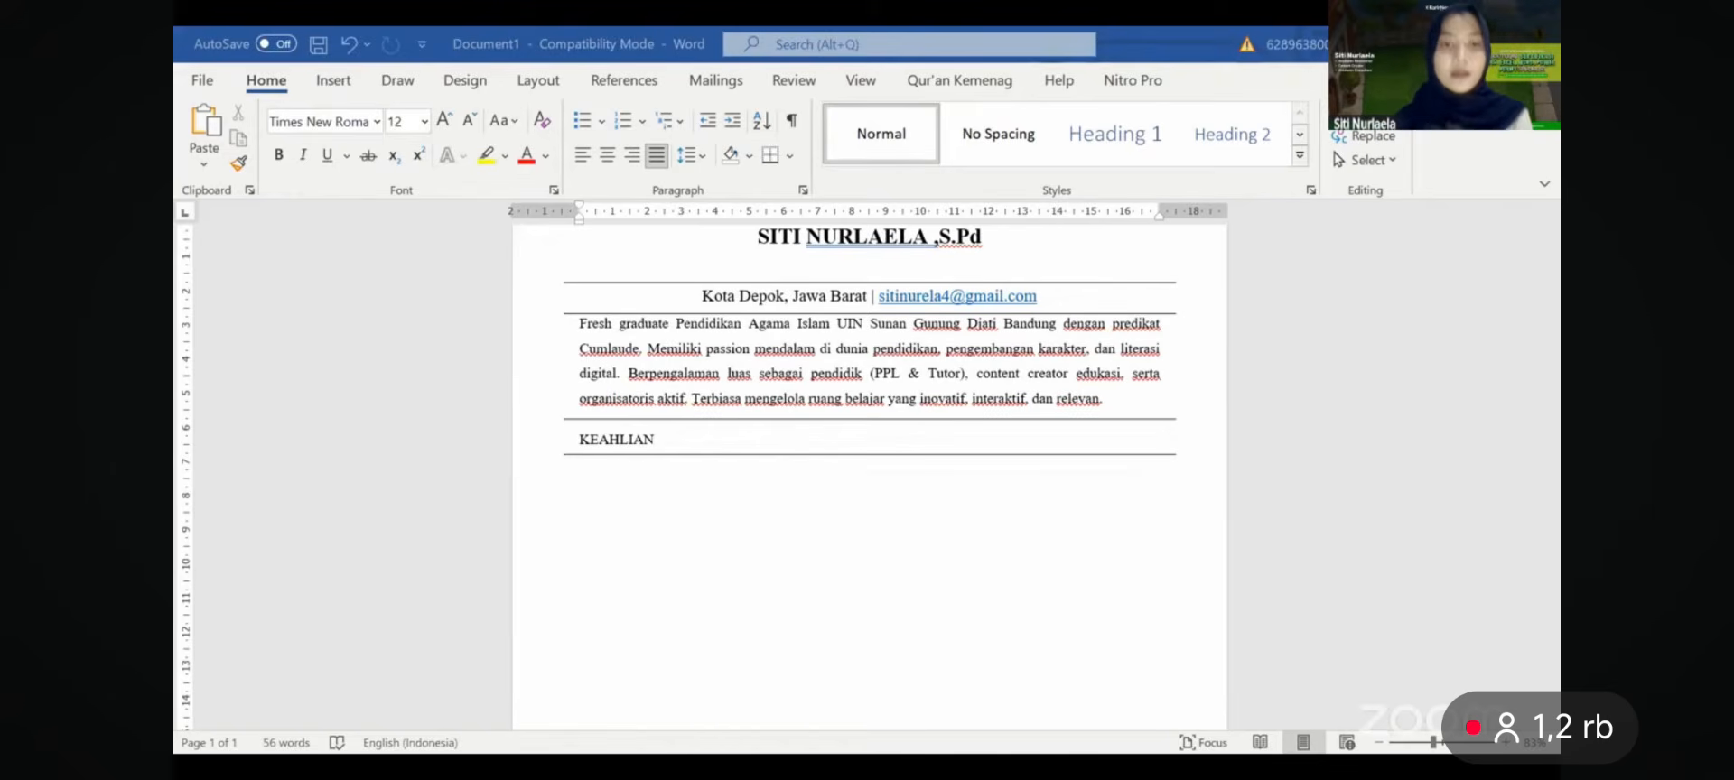
- Paste the skills as plain text under KEAHLIAN and delete the blank lines before Manajemen Operasional and Teknis
right_click(637, 518)
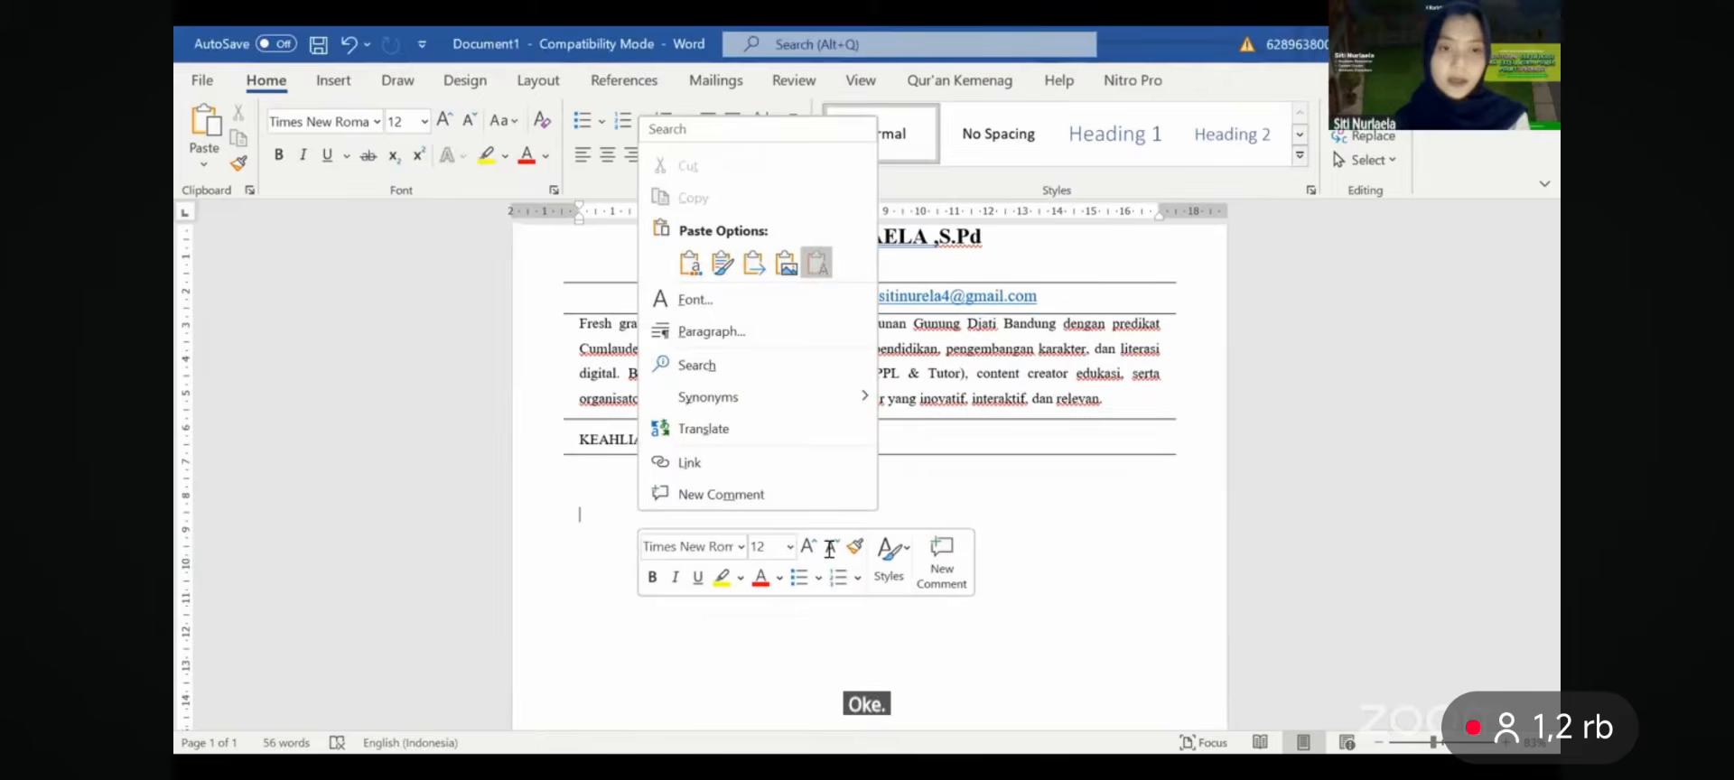
click(817, 264)
click(647, 476)
key(BackSpace)
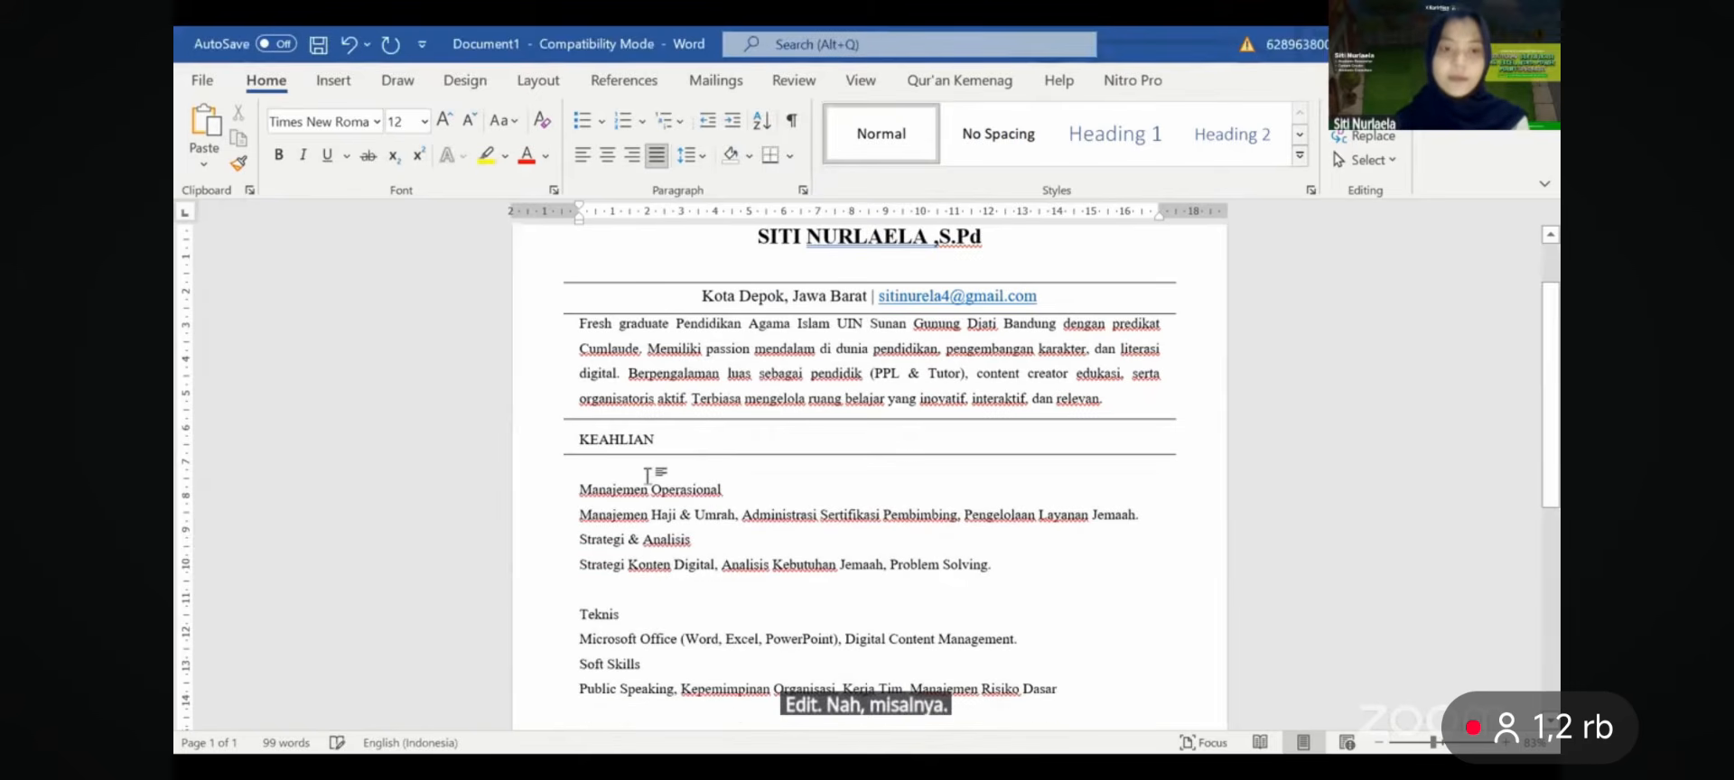
scroll(648, 476, down, 2)
key(BackSpace)
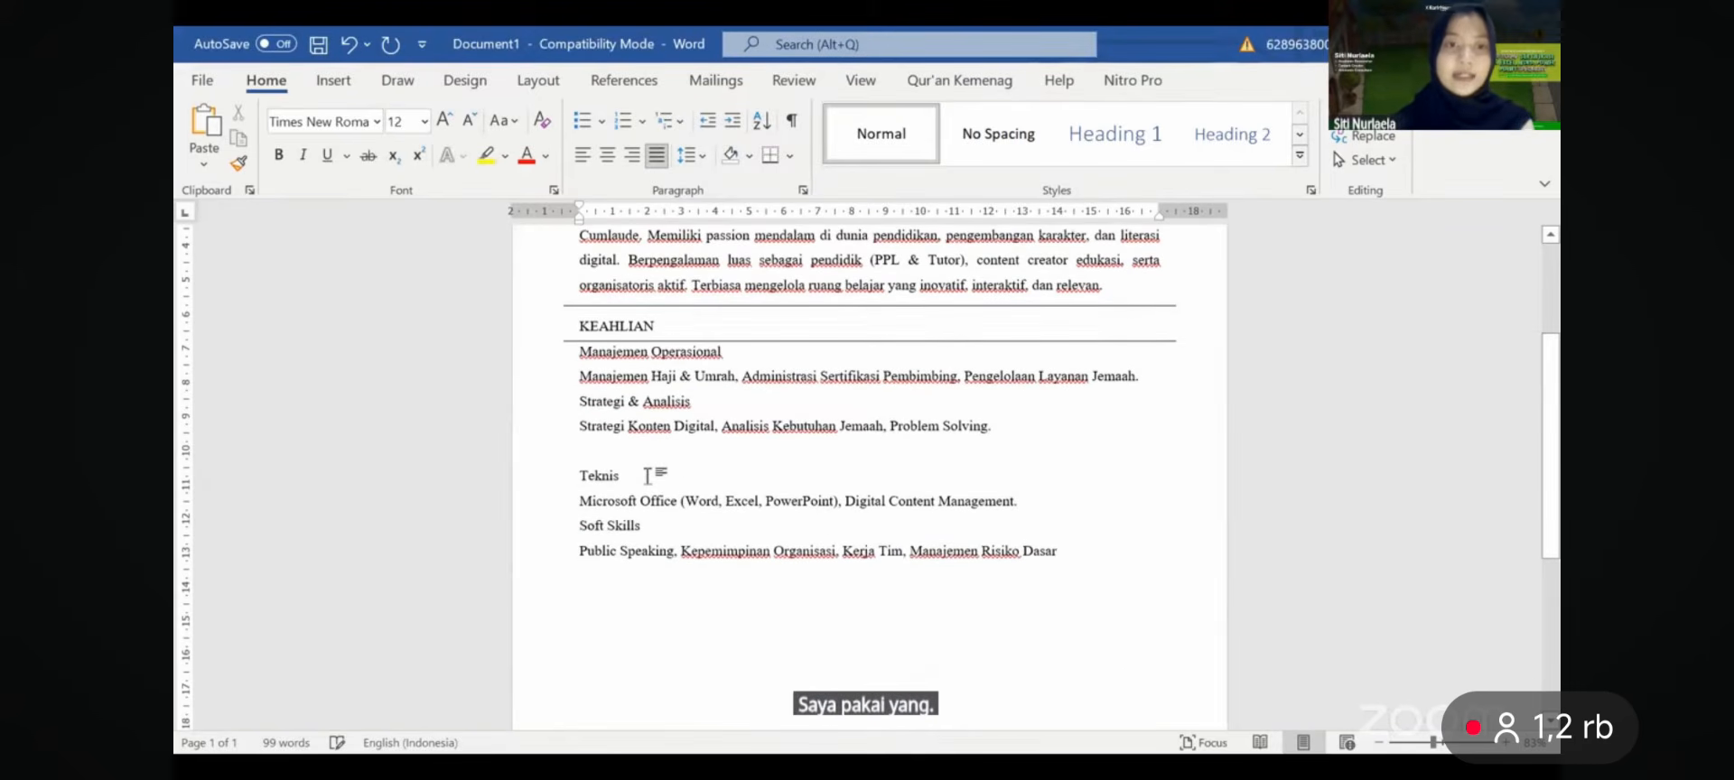
click(604, 447)
key(BackSpace)
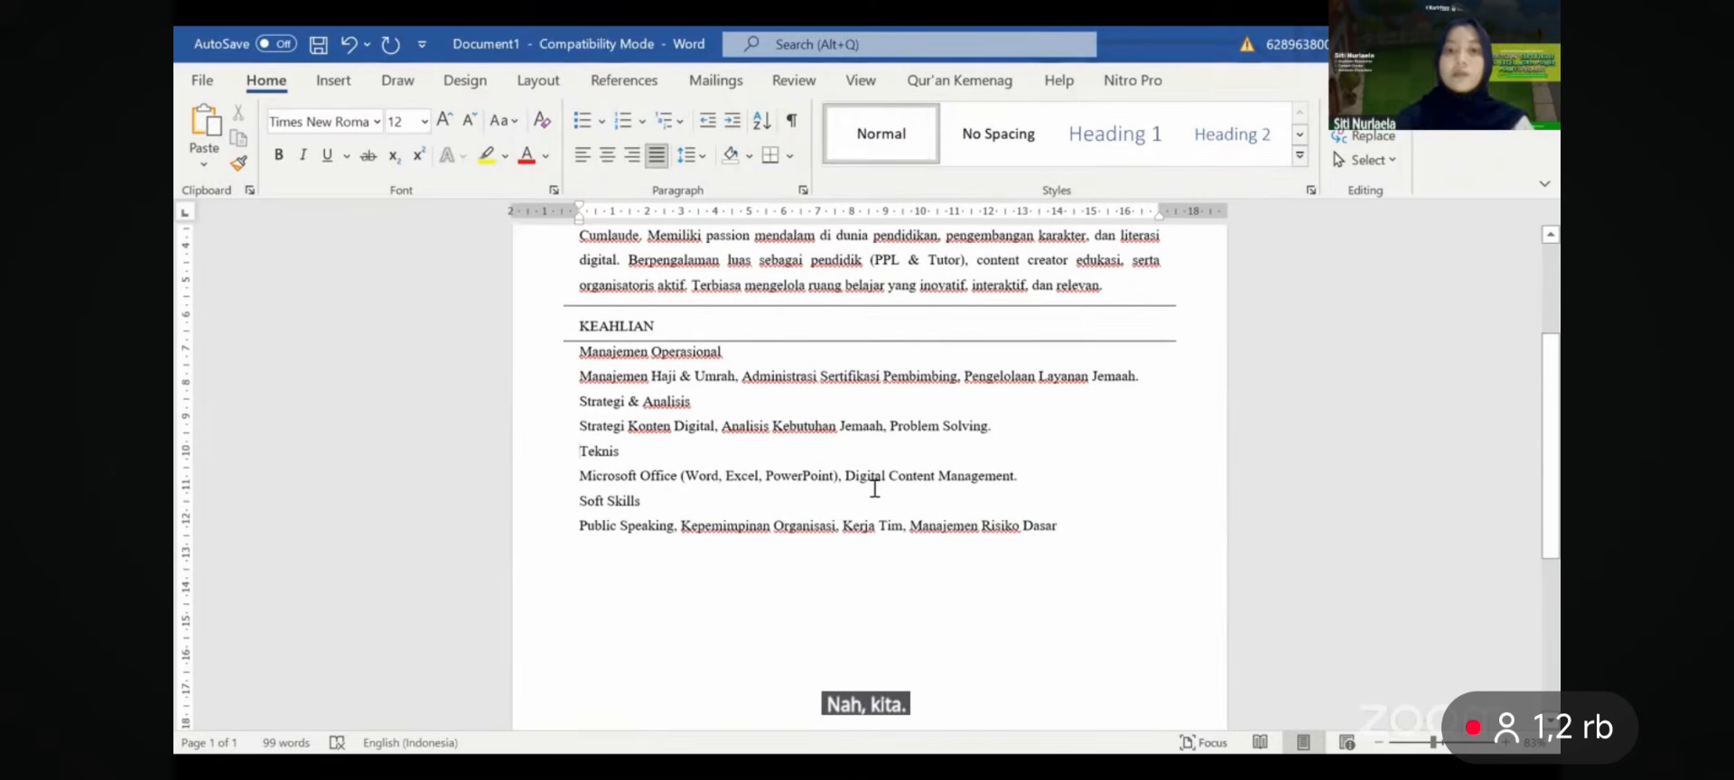
click(757, 569)
- Try a two-column layout on all the selected skills lines, then undo it
drag(1062, 526, 580, 354)
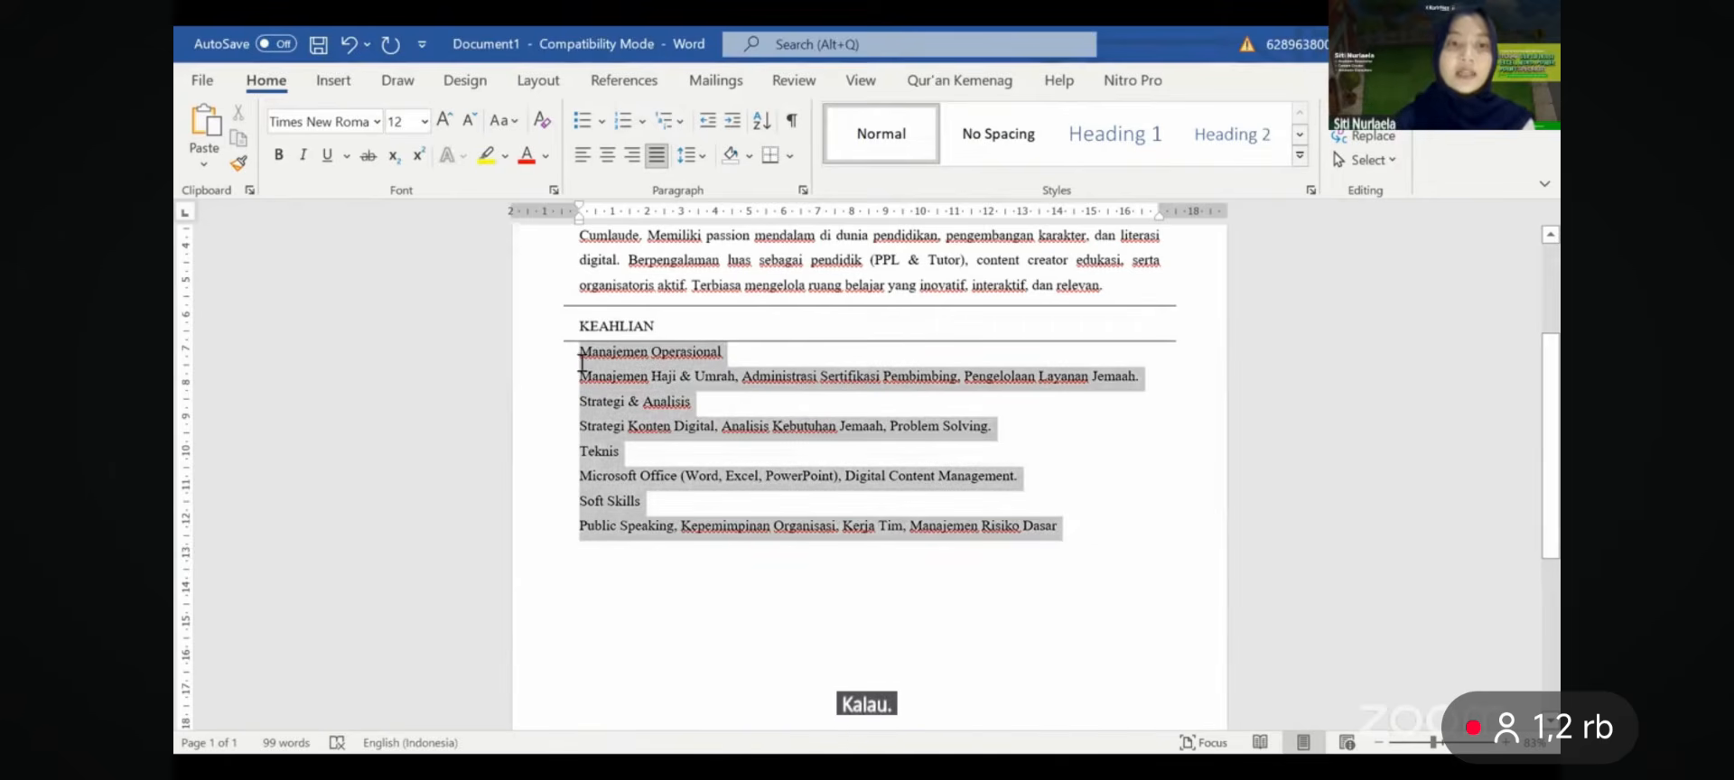
click(333, 82)
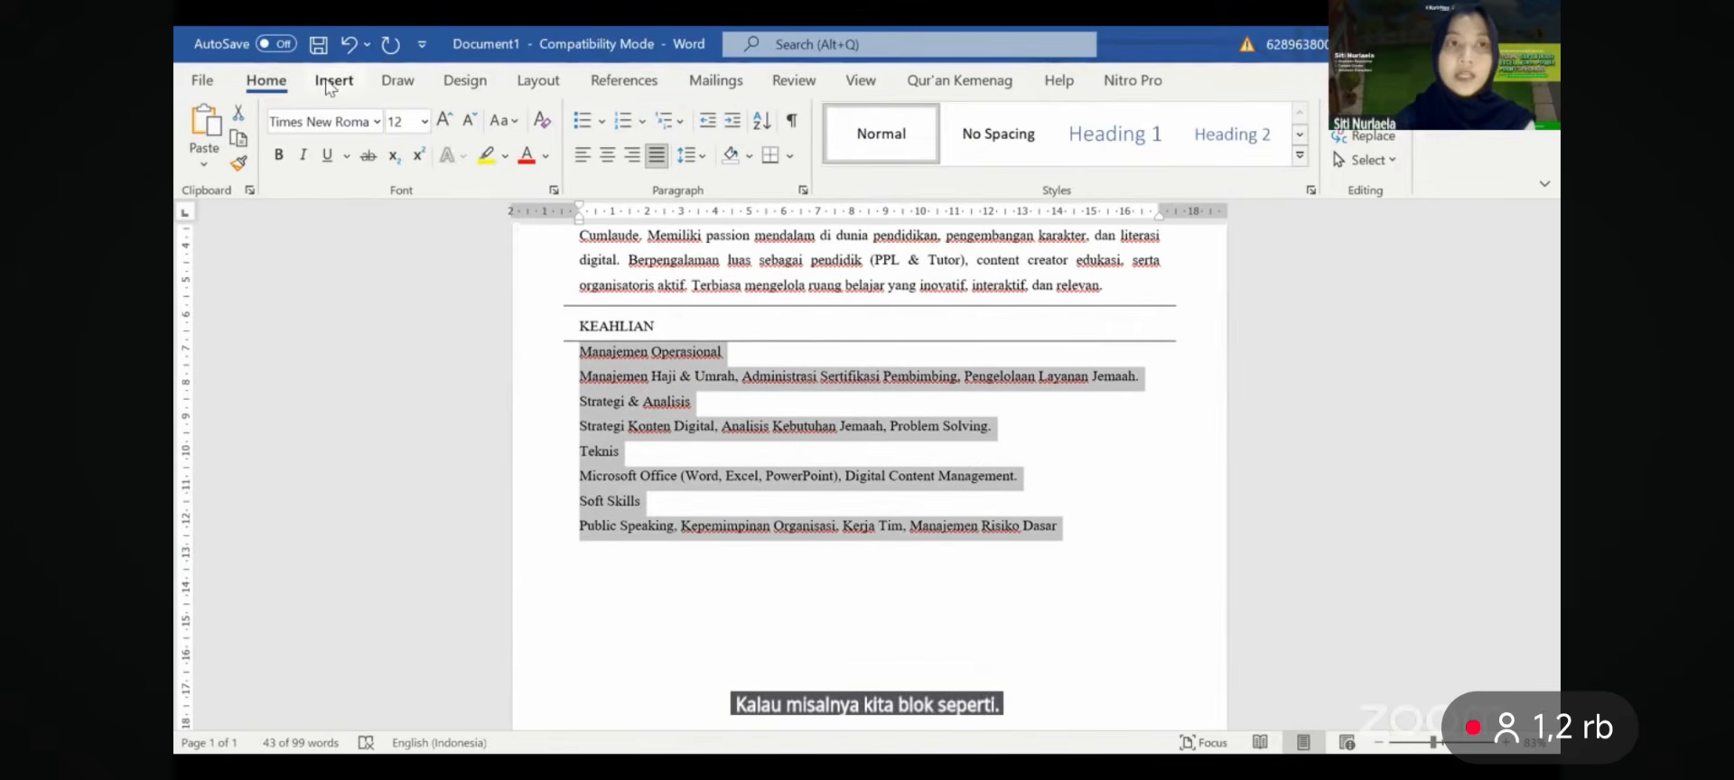
click(538, 81)
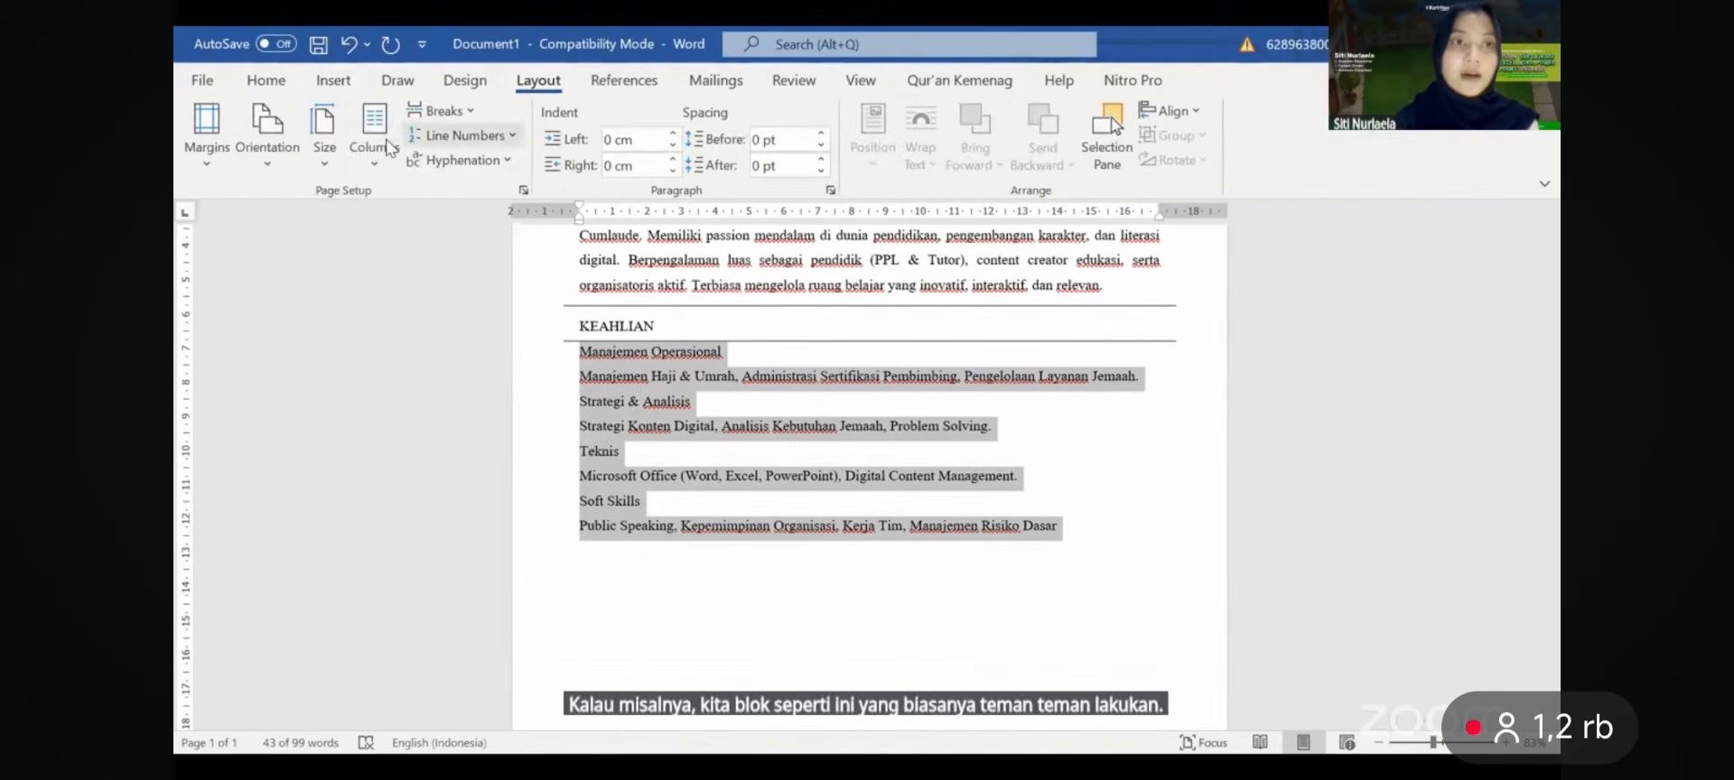
click(374, 136)
click(424, 259)
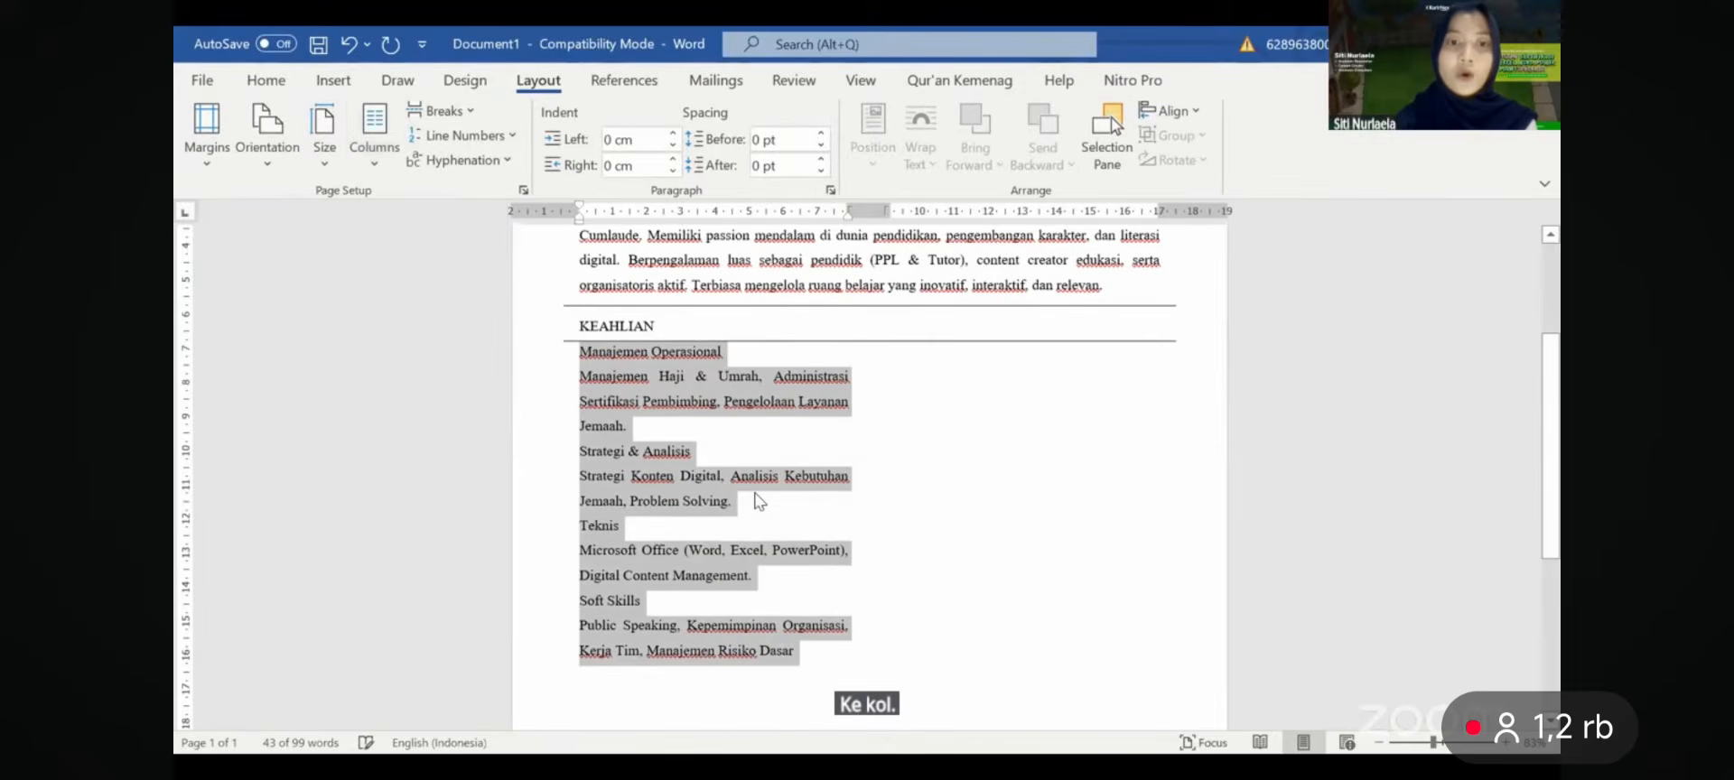
scroll(755, 498, down, 3)
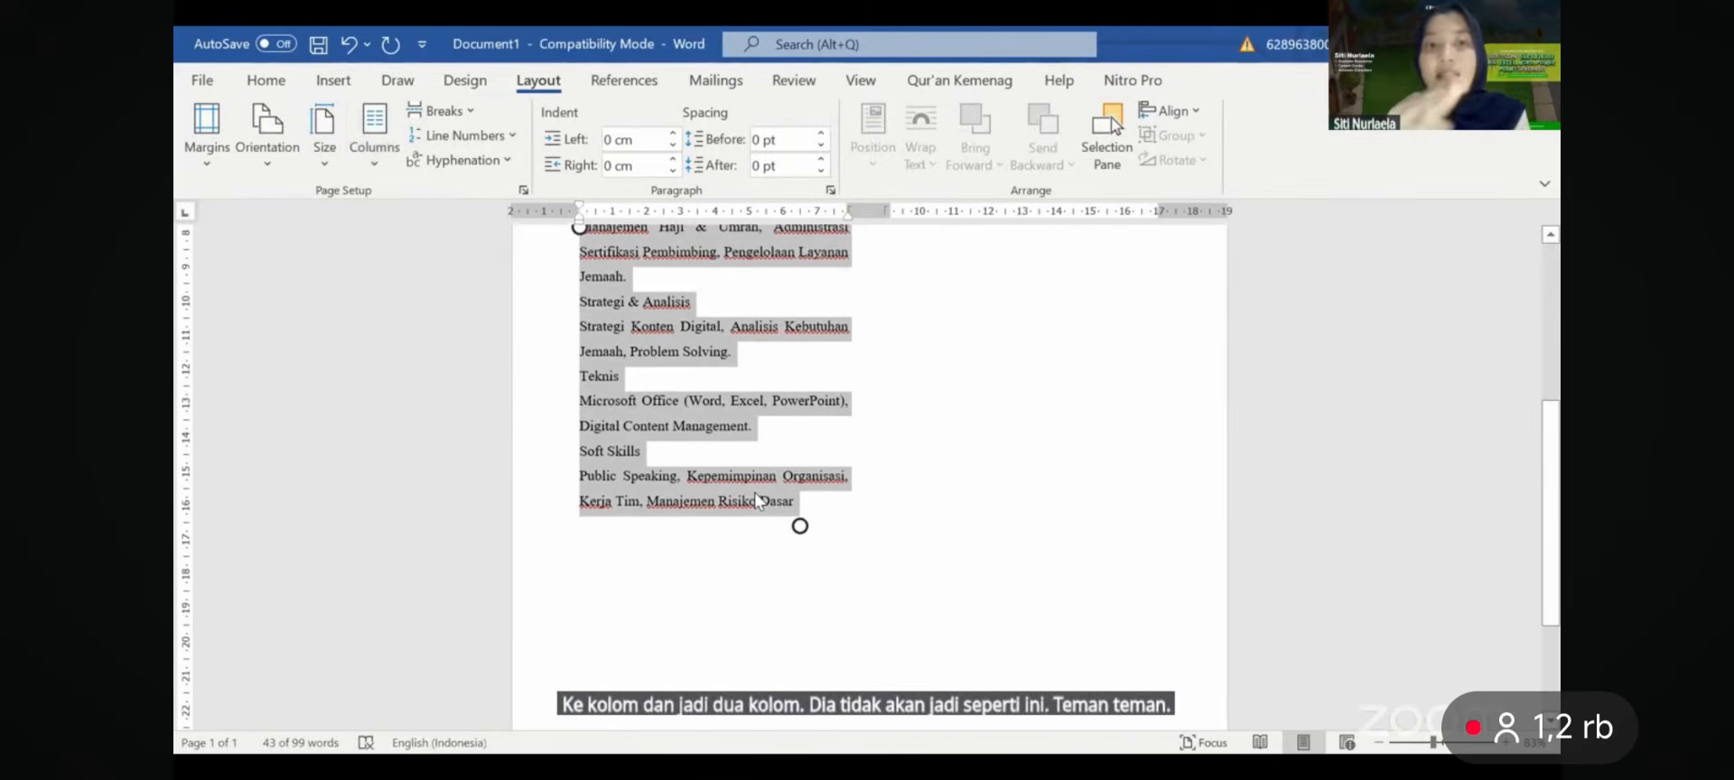
key(ctrl+z)
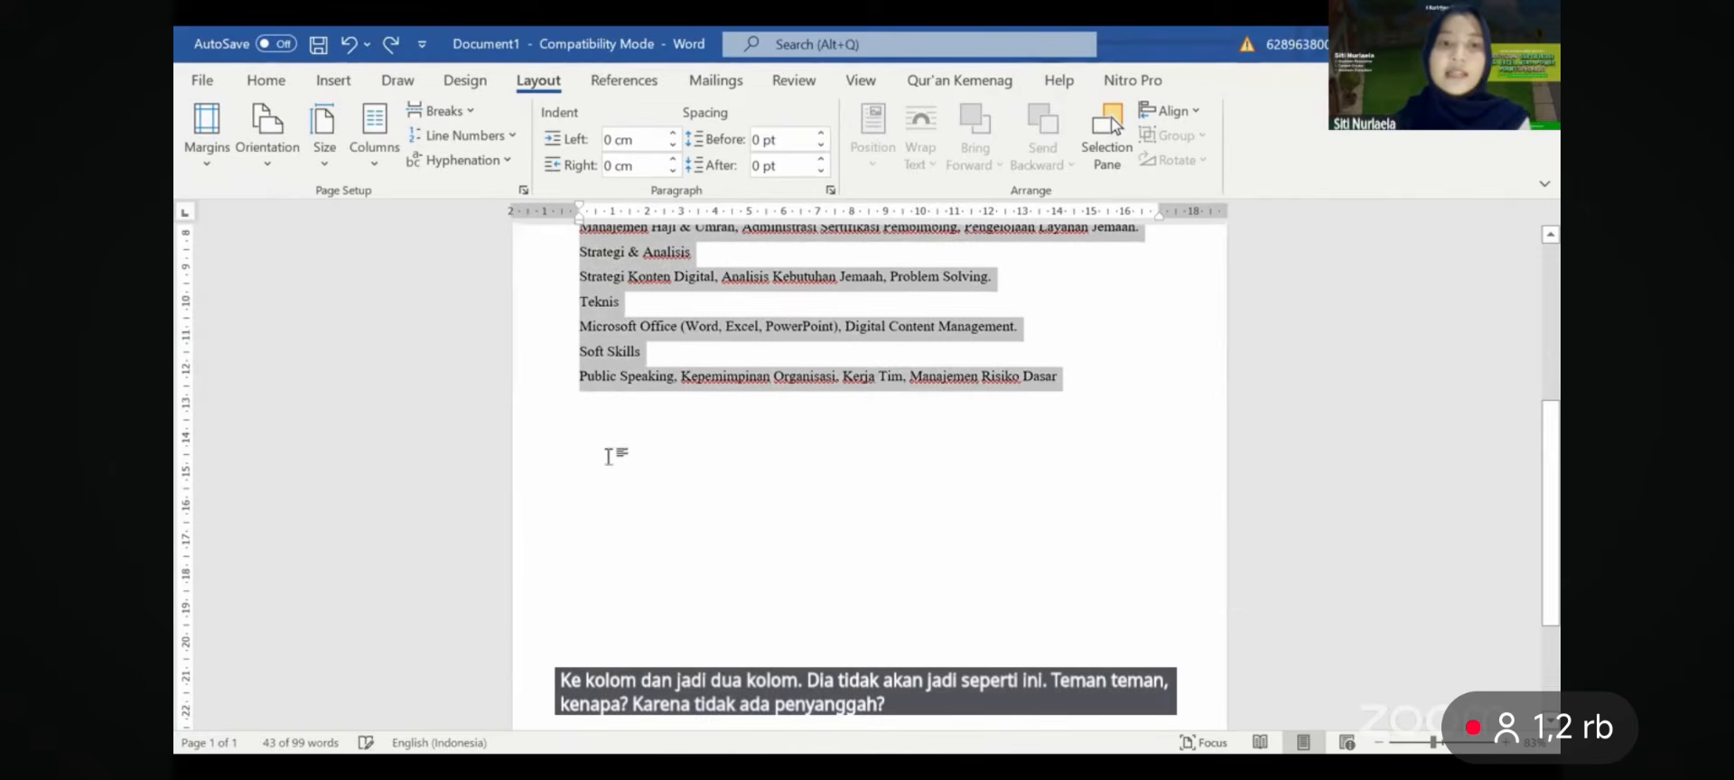
- Type a BLABLABLA placeholder line below the skills list
click(631, 405)
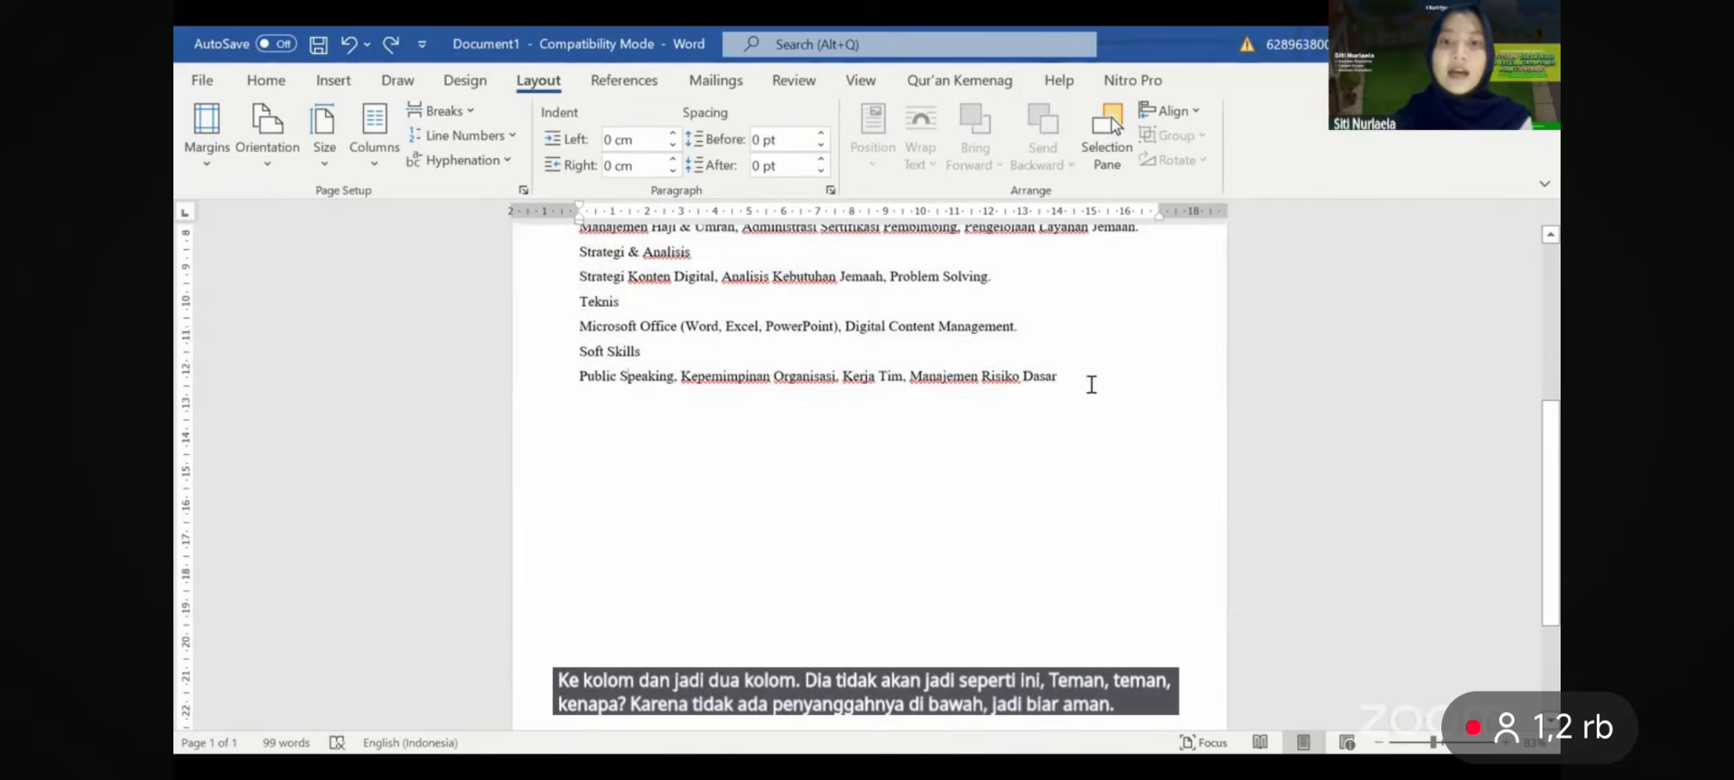
click(592, 398)
text(BLAB)
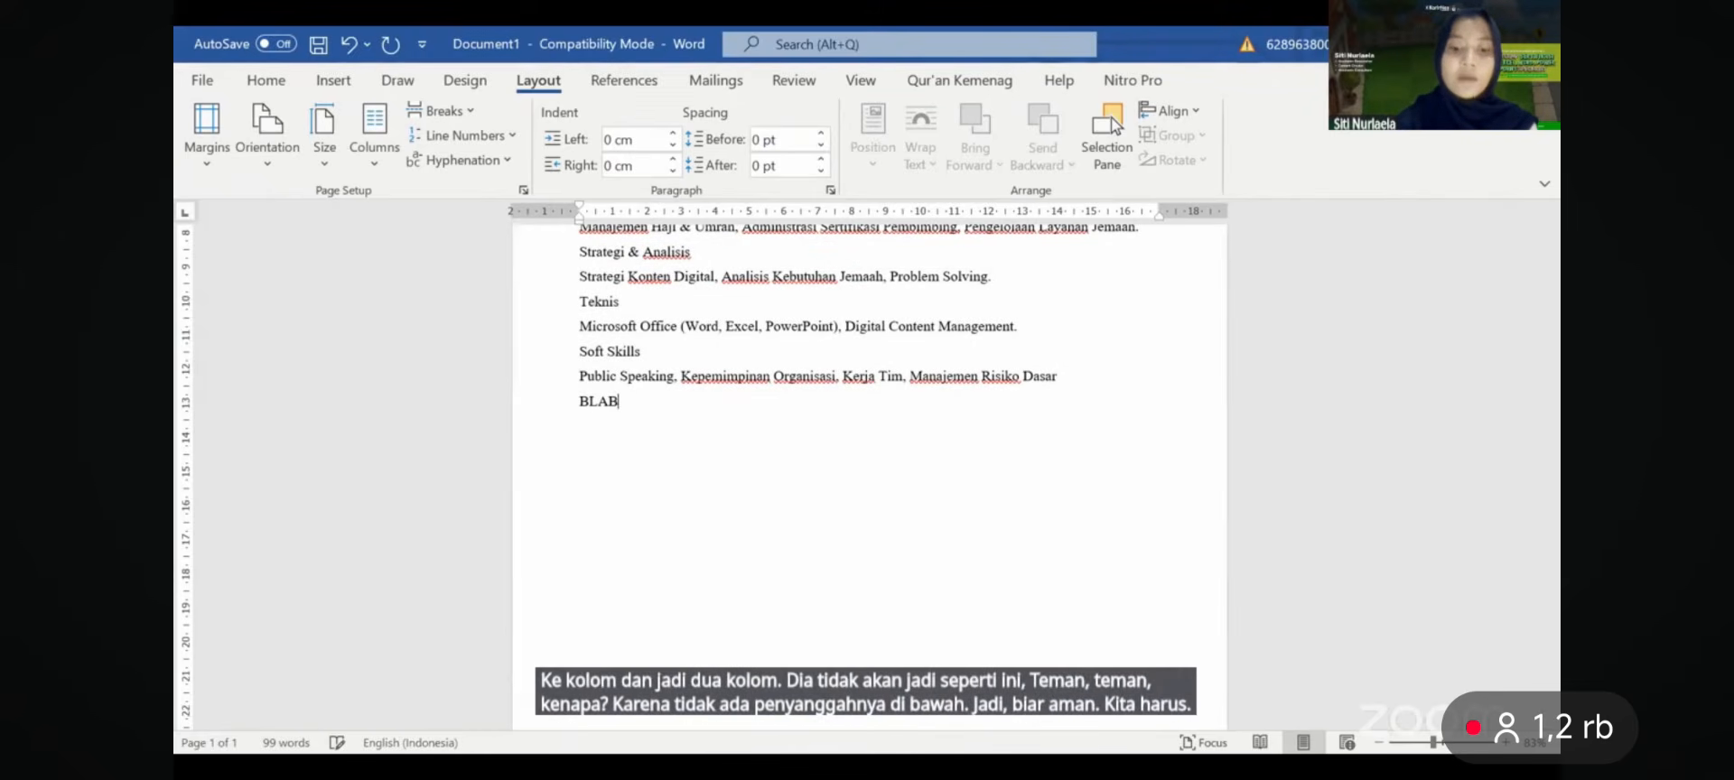
text(LABLA)
key(Return)
text(LLLL)
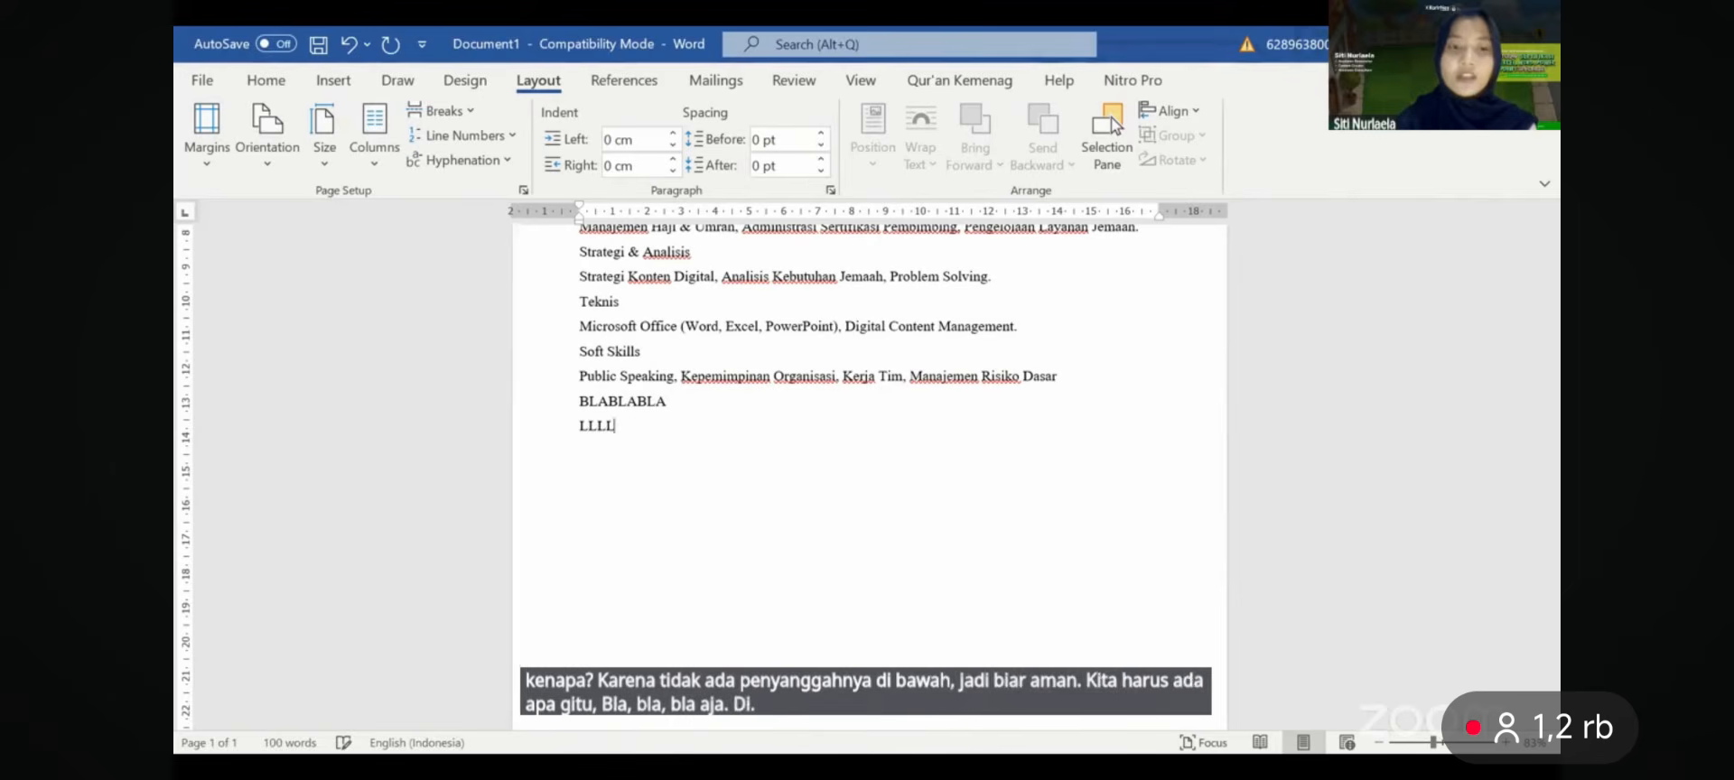
text(LL)
key(BackSpace)
key(BackSpace)
key(BackSpace)
key(BackSpace)
key(BackSpace)
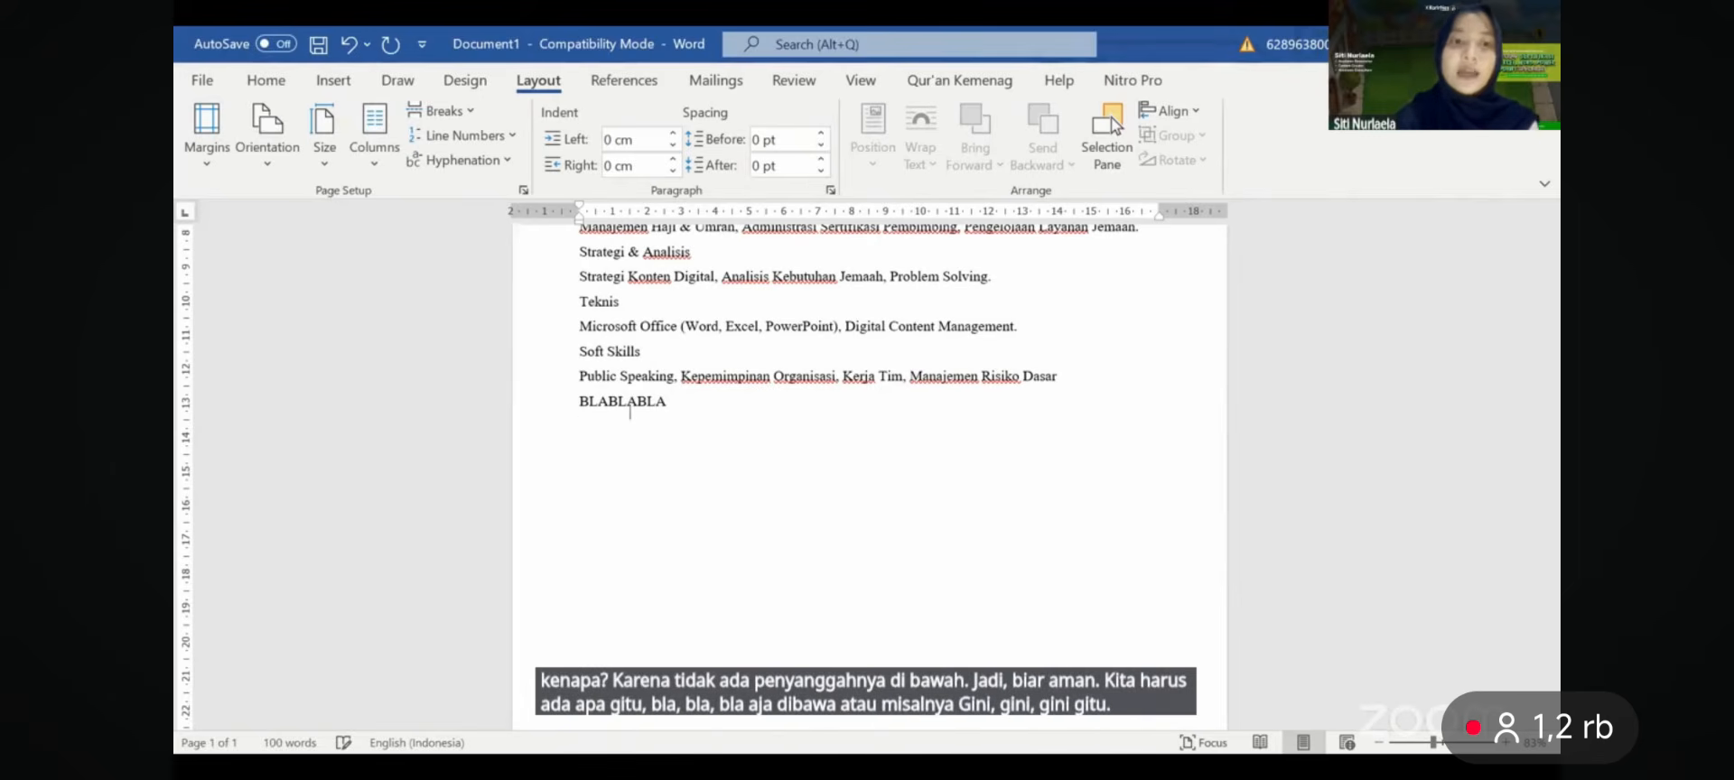
- Select only the skills lines, excluding BLABLABLA, and split them into two columns
scroll(689, 400, up, 1)
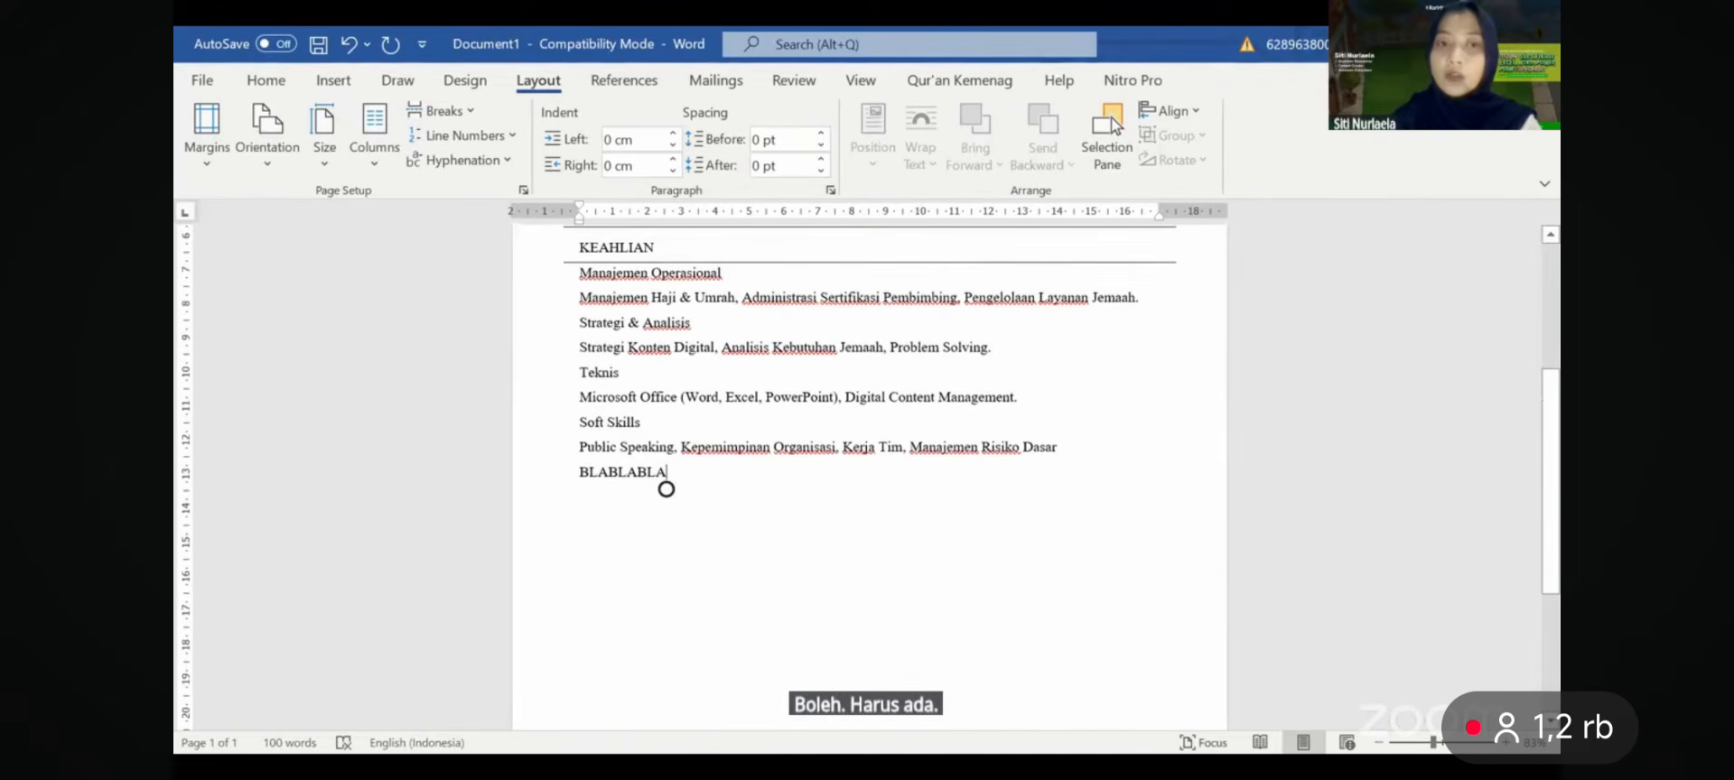
drag(1070, 449, 519, 272)
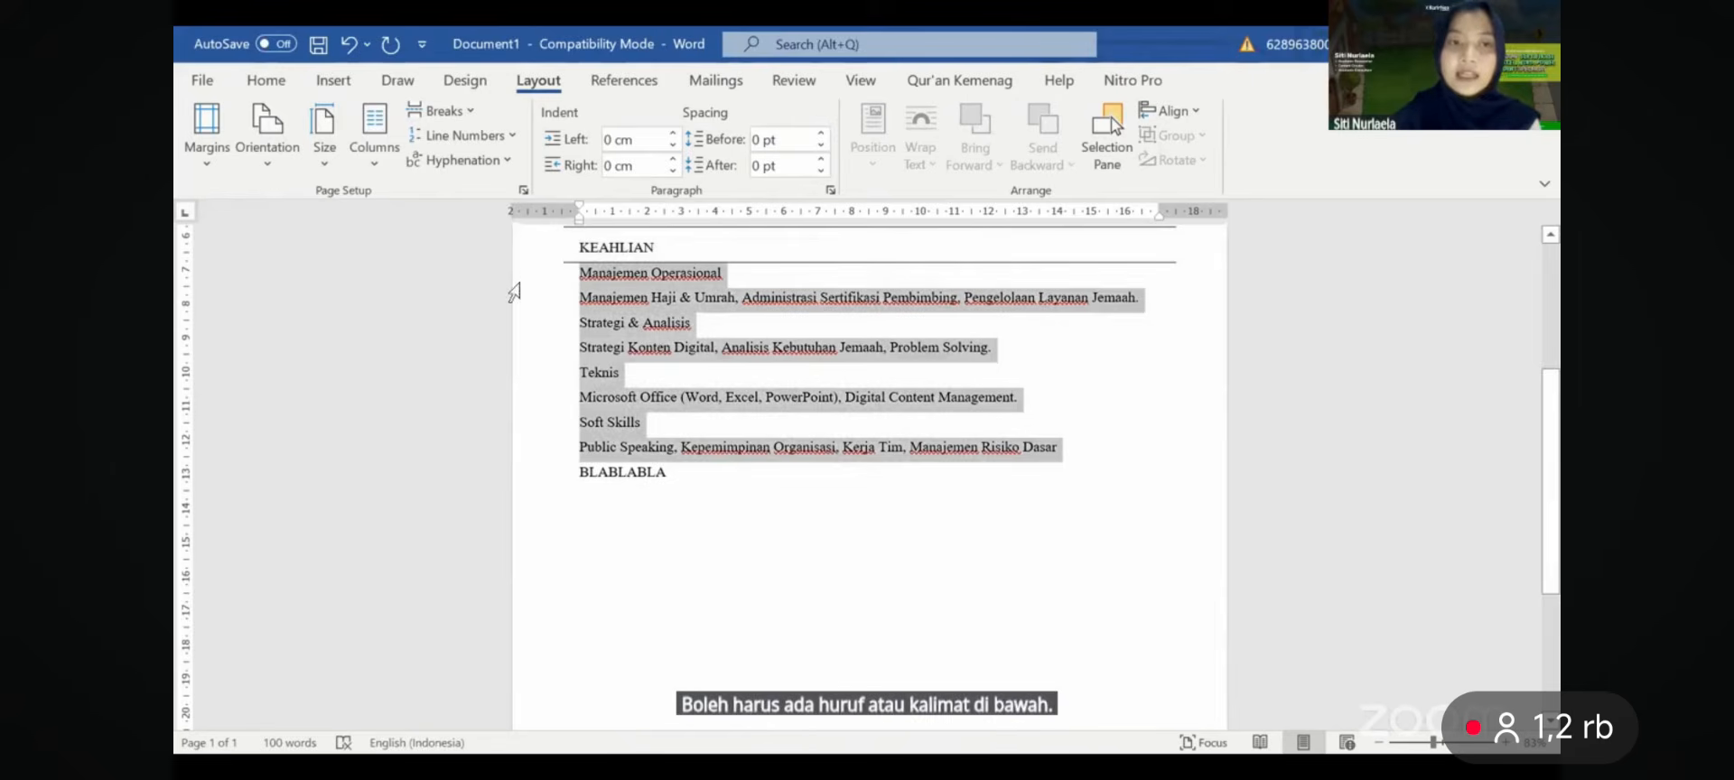
click(376, 140)
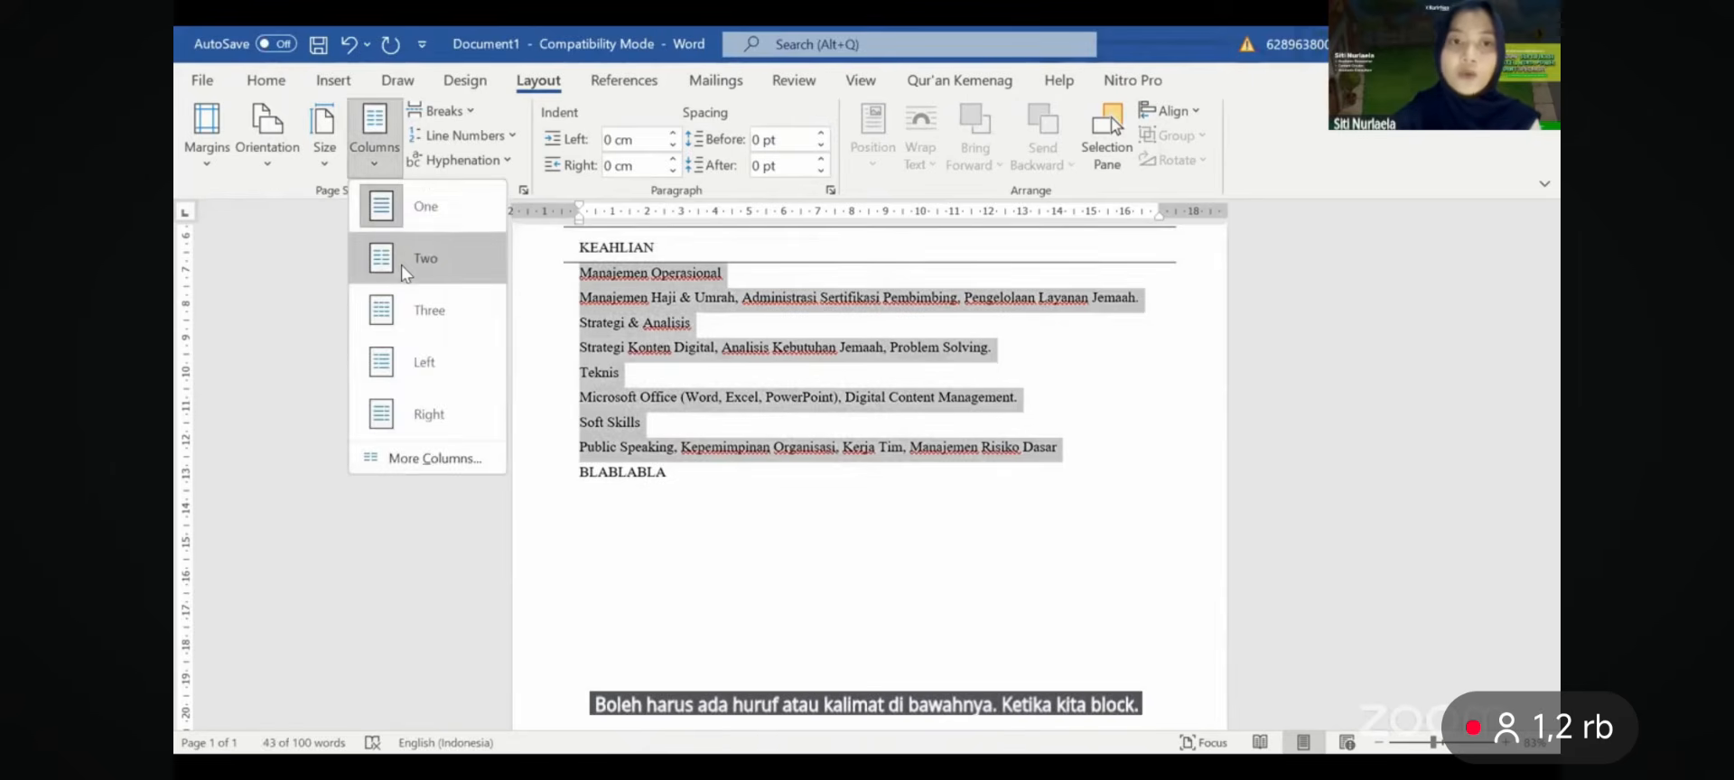
click(401, 262)
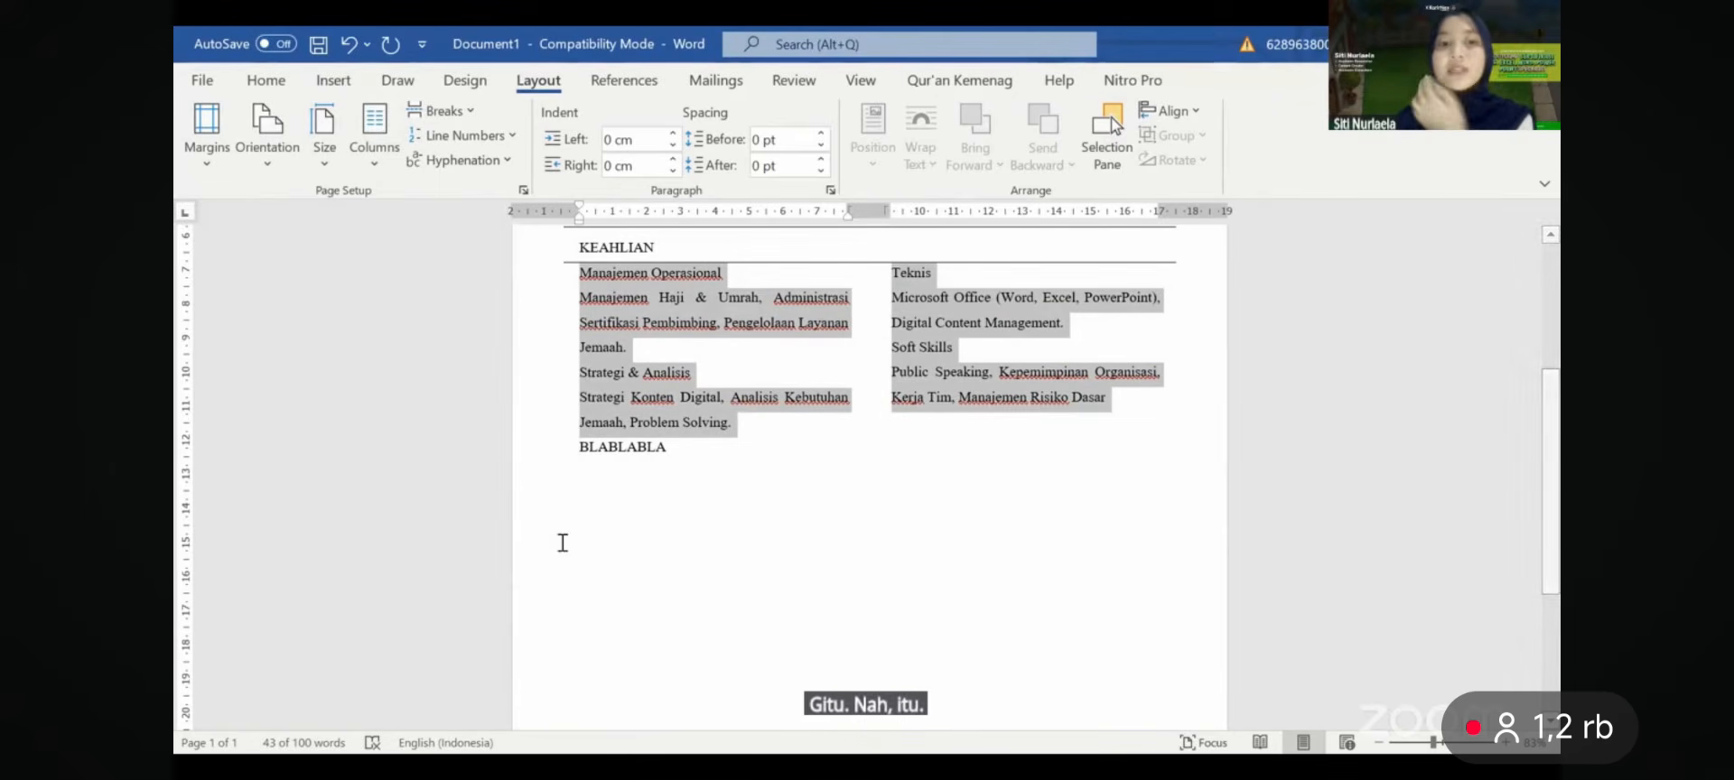
- Add an empty line above the BLABLABLA placeholder
click(915, 398)
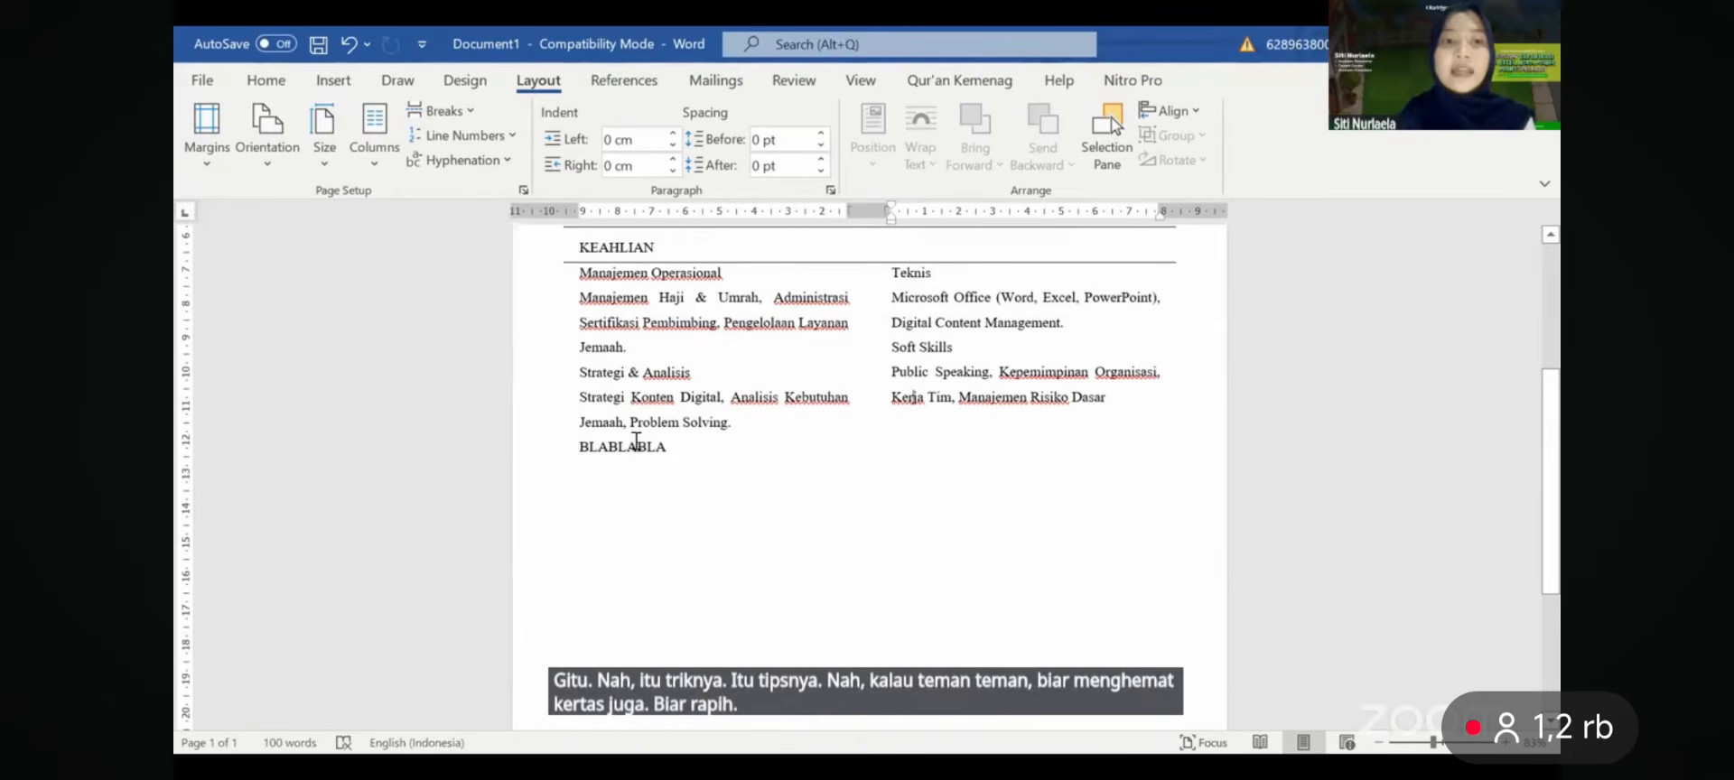
click(580, 446)
key(Return)
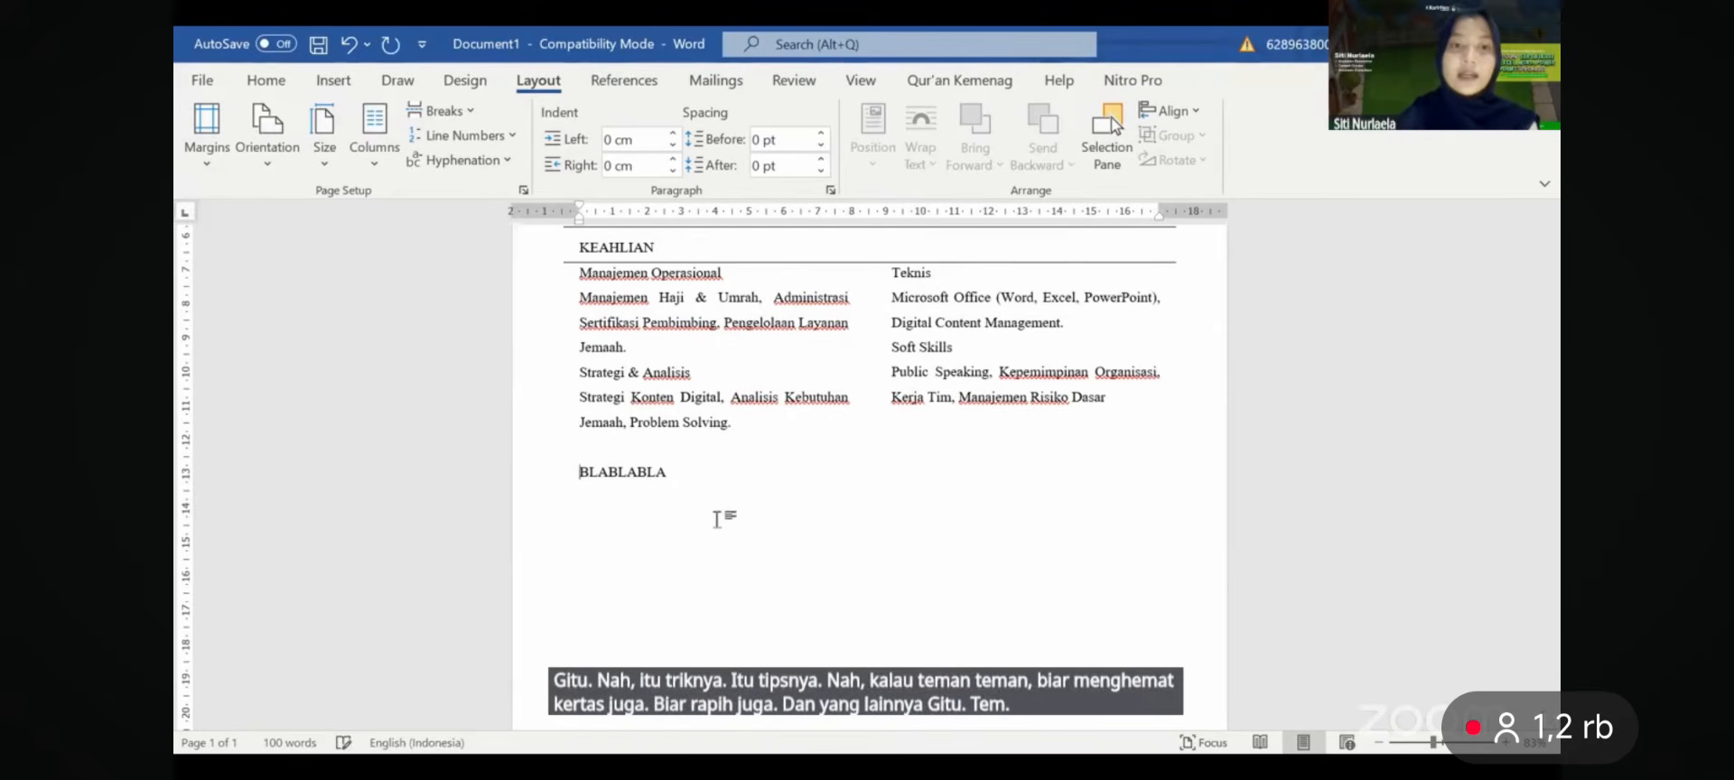
double_click(584, 471)
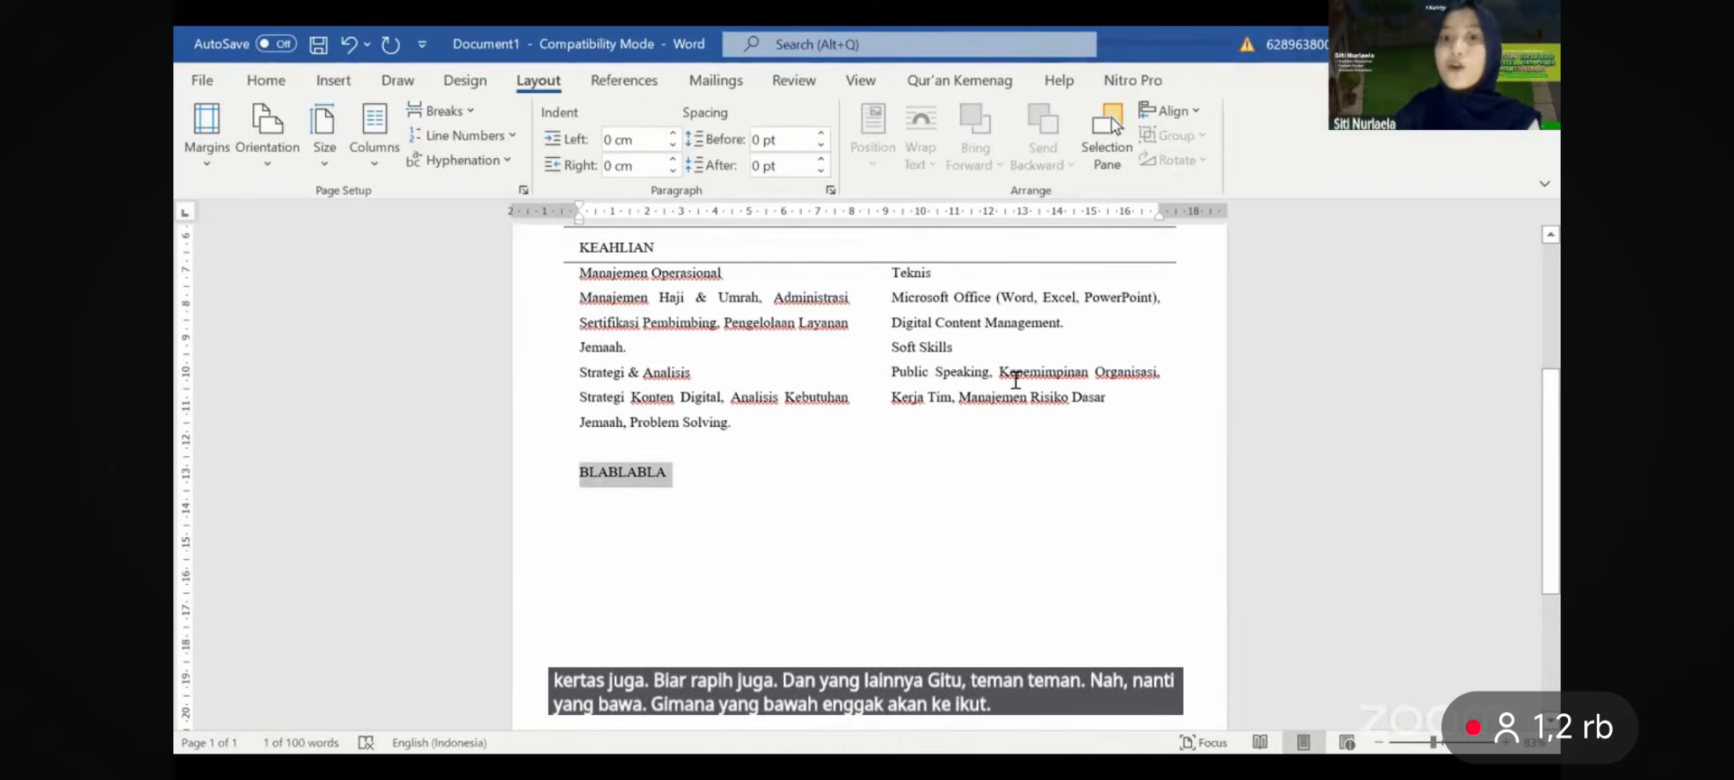
drag(1093, 397, 747, 287)
click(581, 278)
- Bold Manajemen Operasional, Strategi & Analisis, KEAHLIAN, Teknis and Soft Skills
click(761, 245)
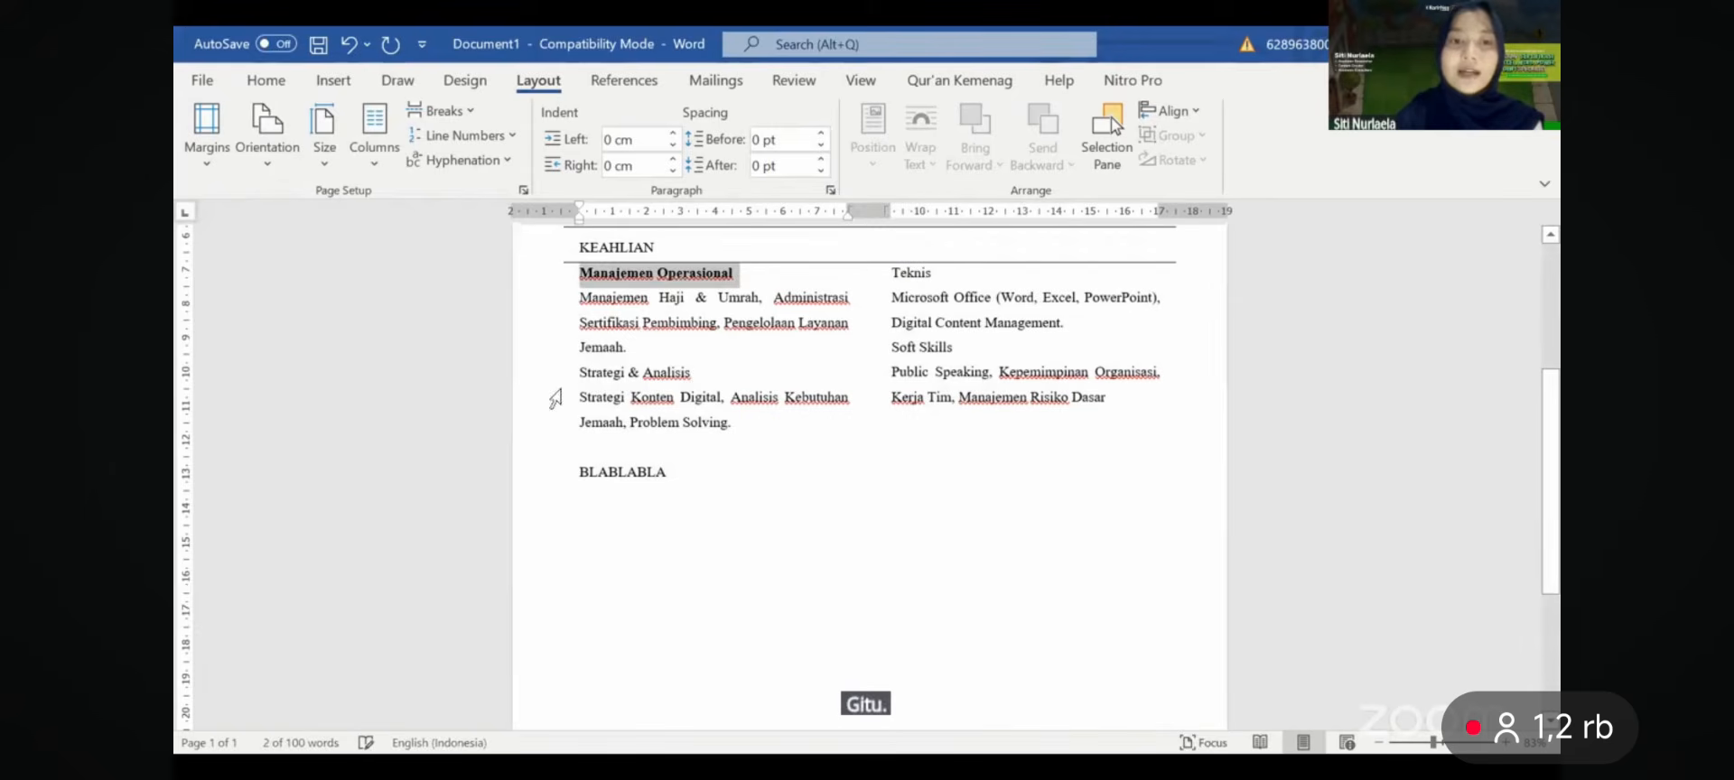
drag(580, 373, 697, 379)
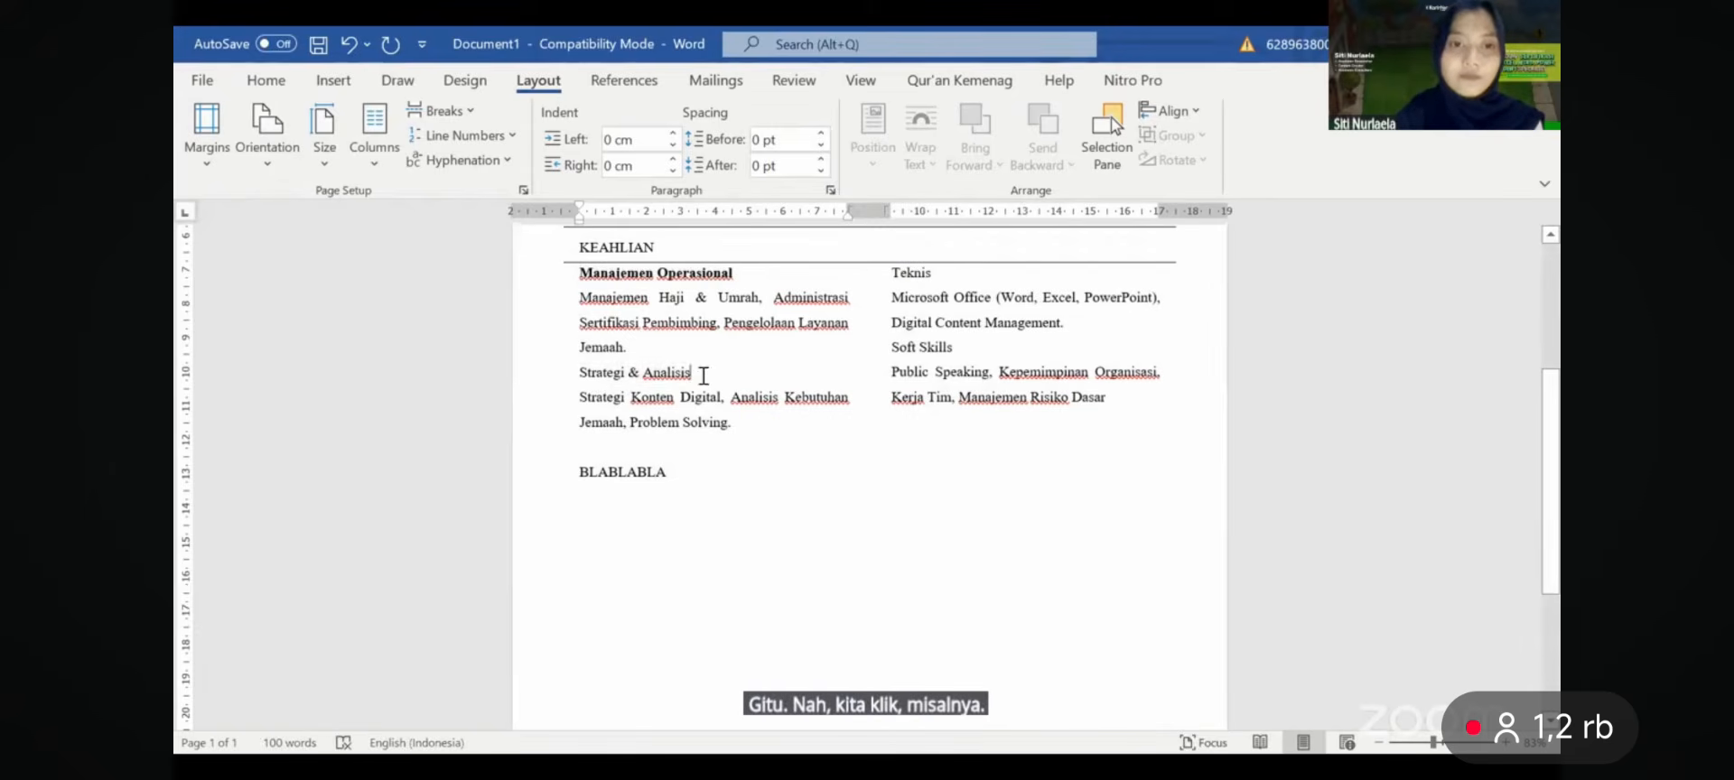
click(589, 347)
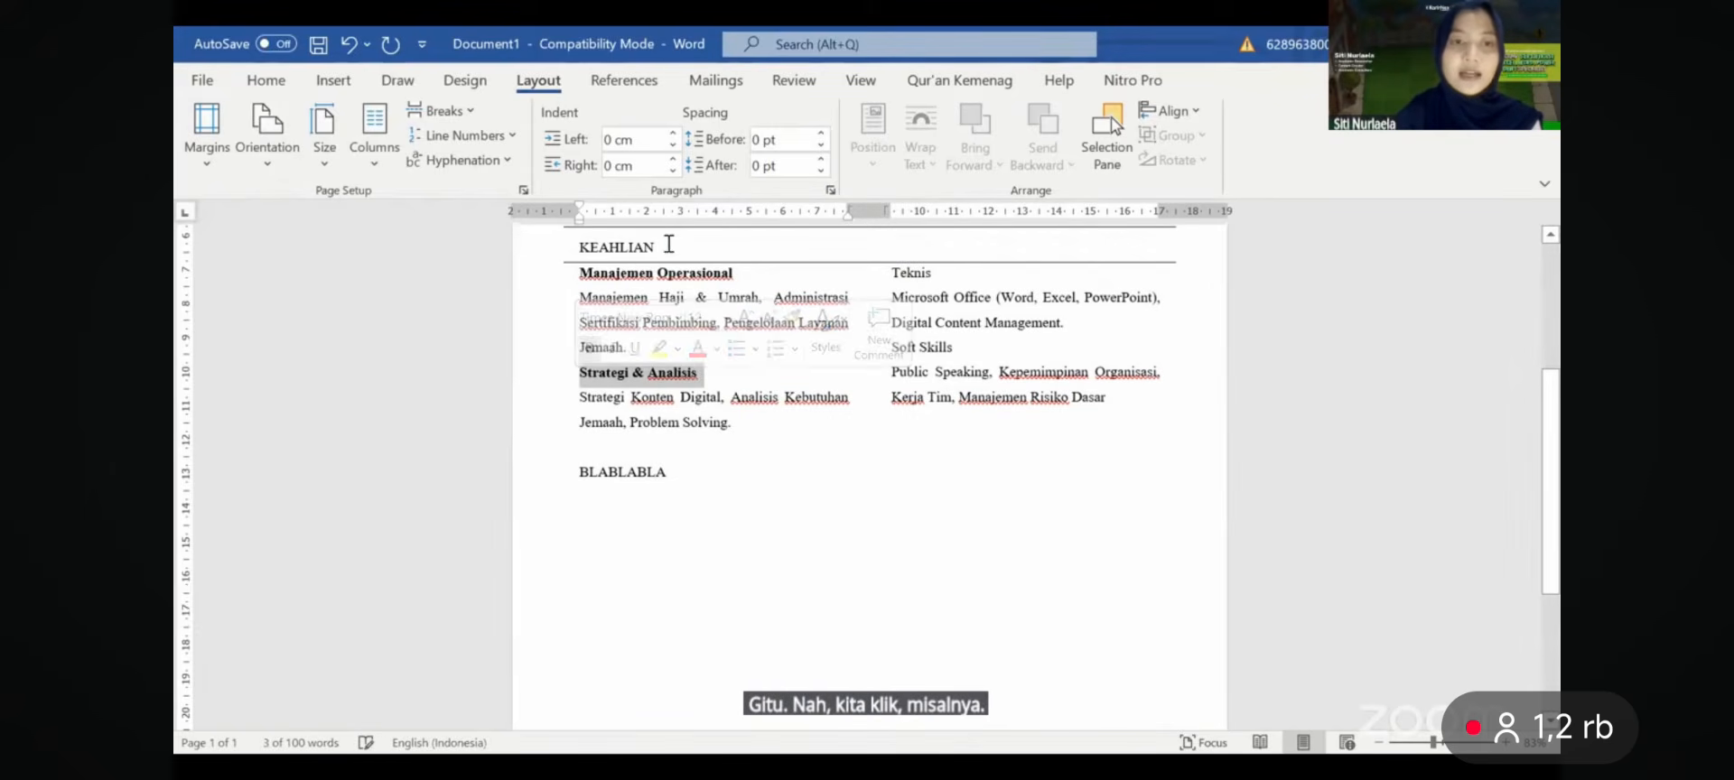
drag(665, 245, 565, 248)
click(581, 216)
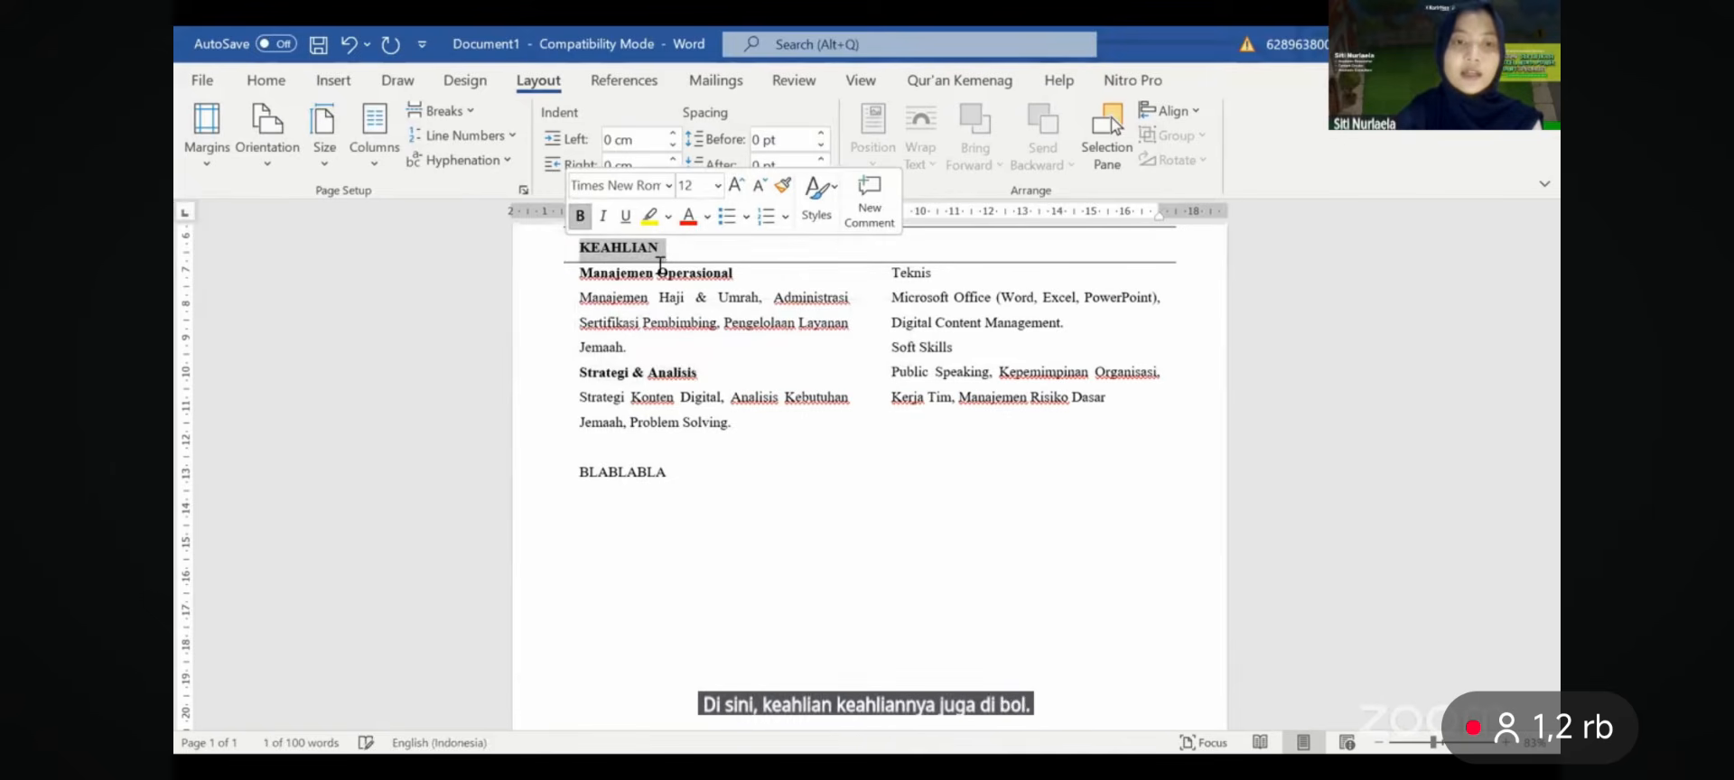
click(656, 273)
drag(888, 274, 939, 274)
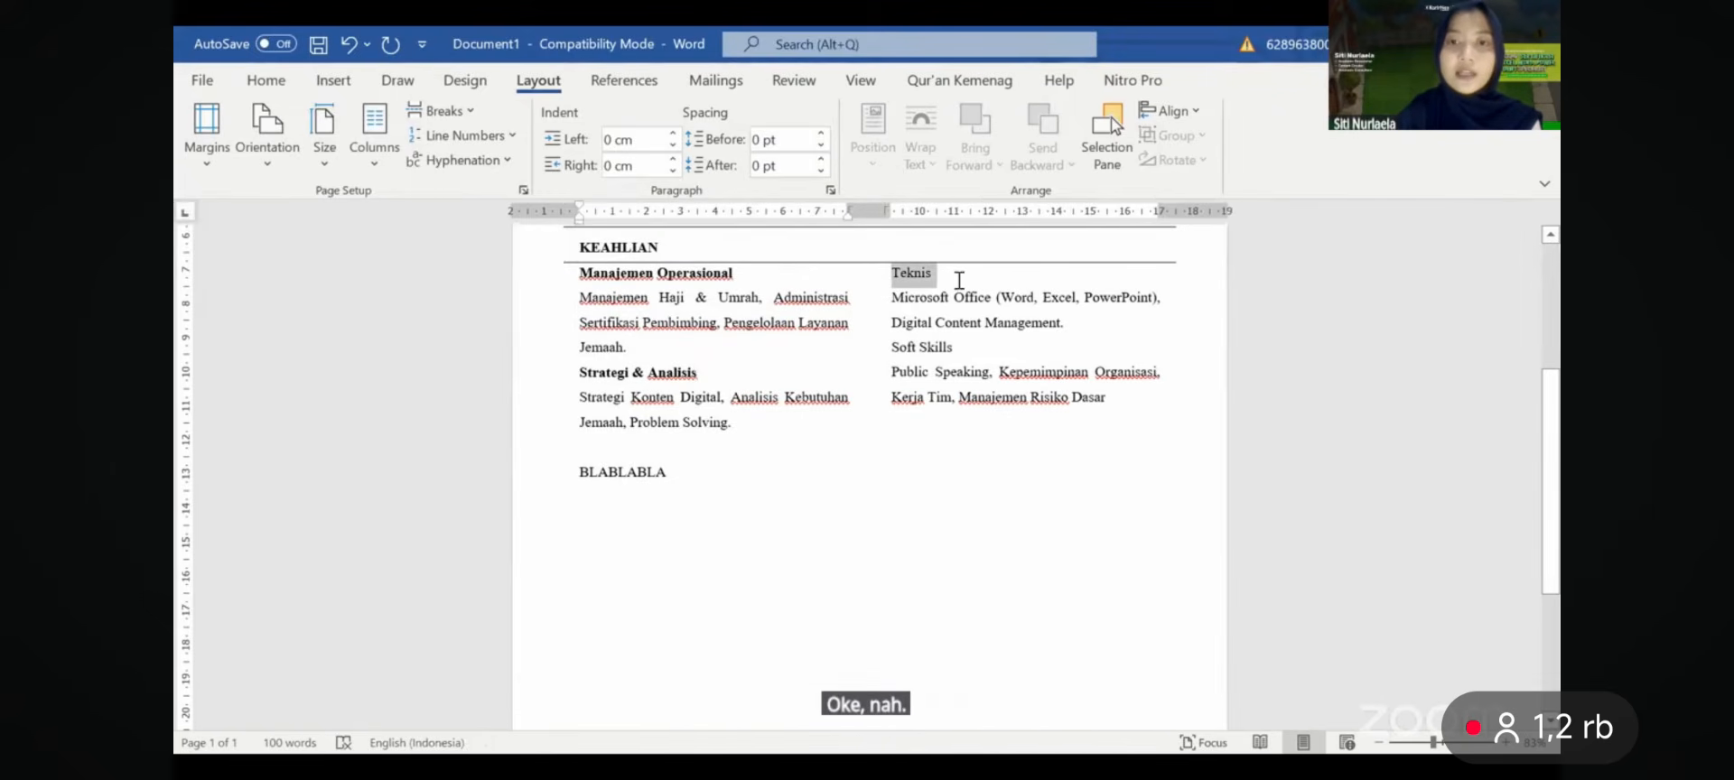
key(ctrl+b)
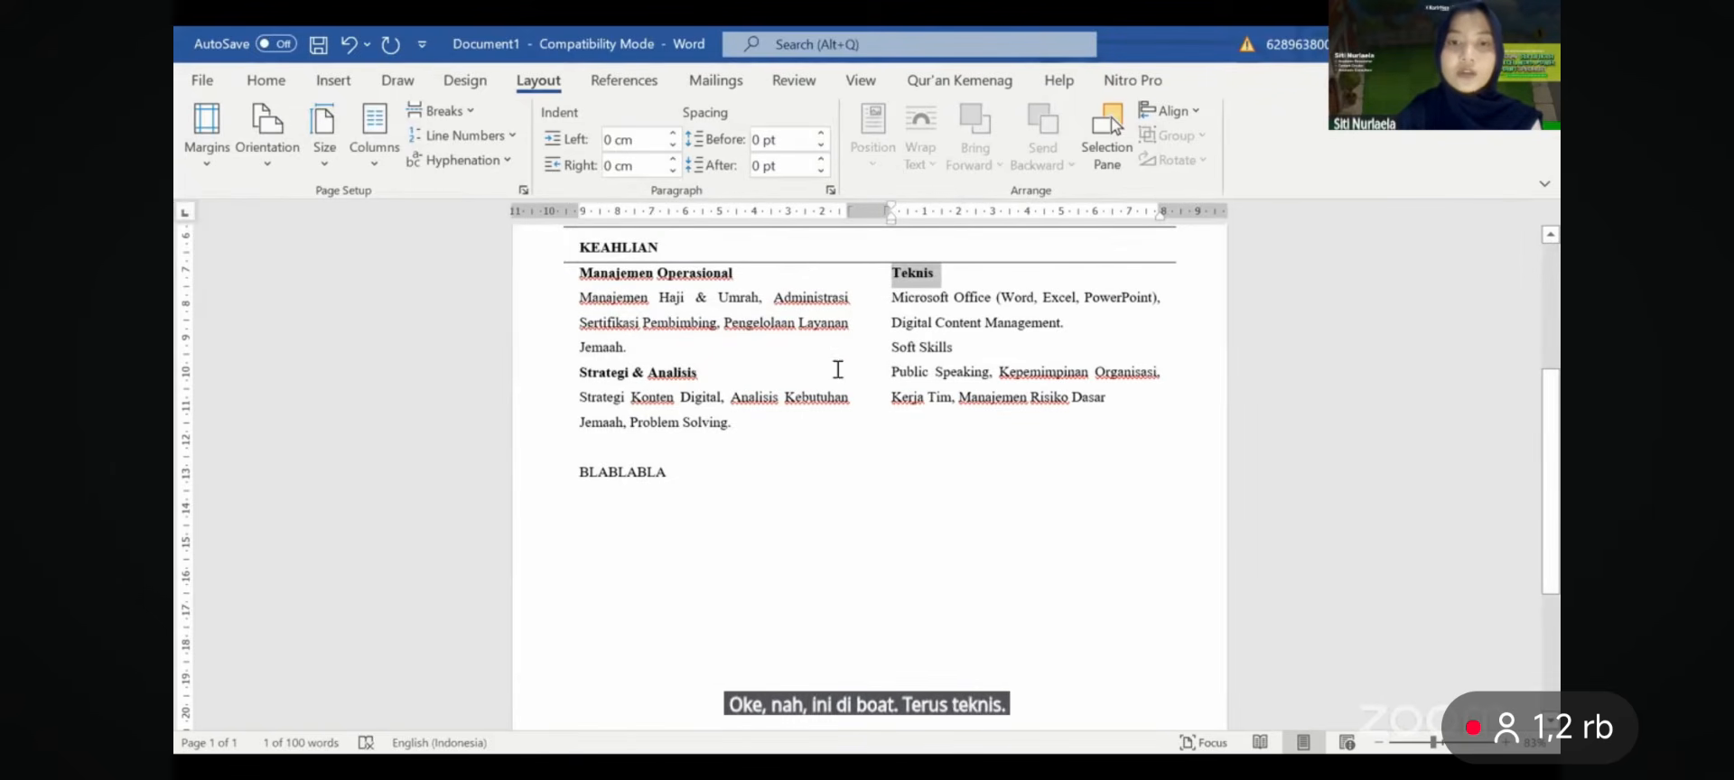
drag(859, 351, 956, 349)
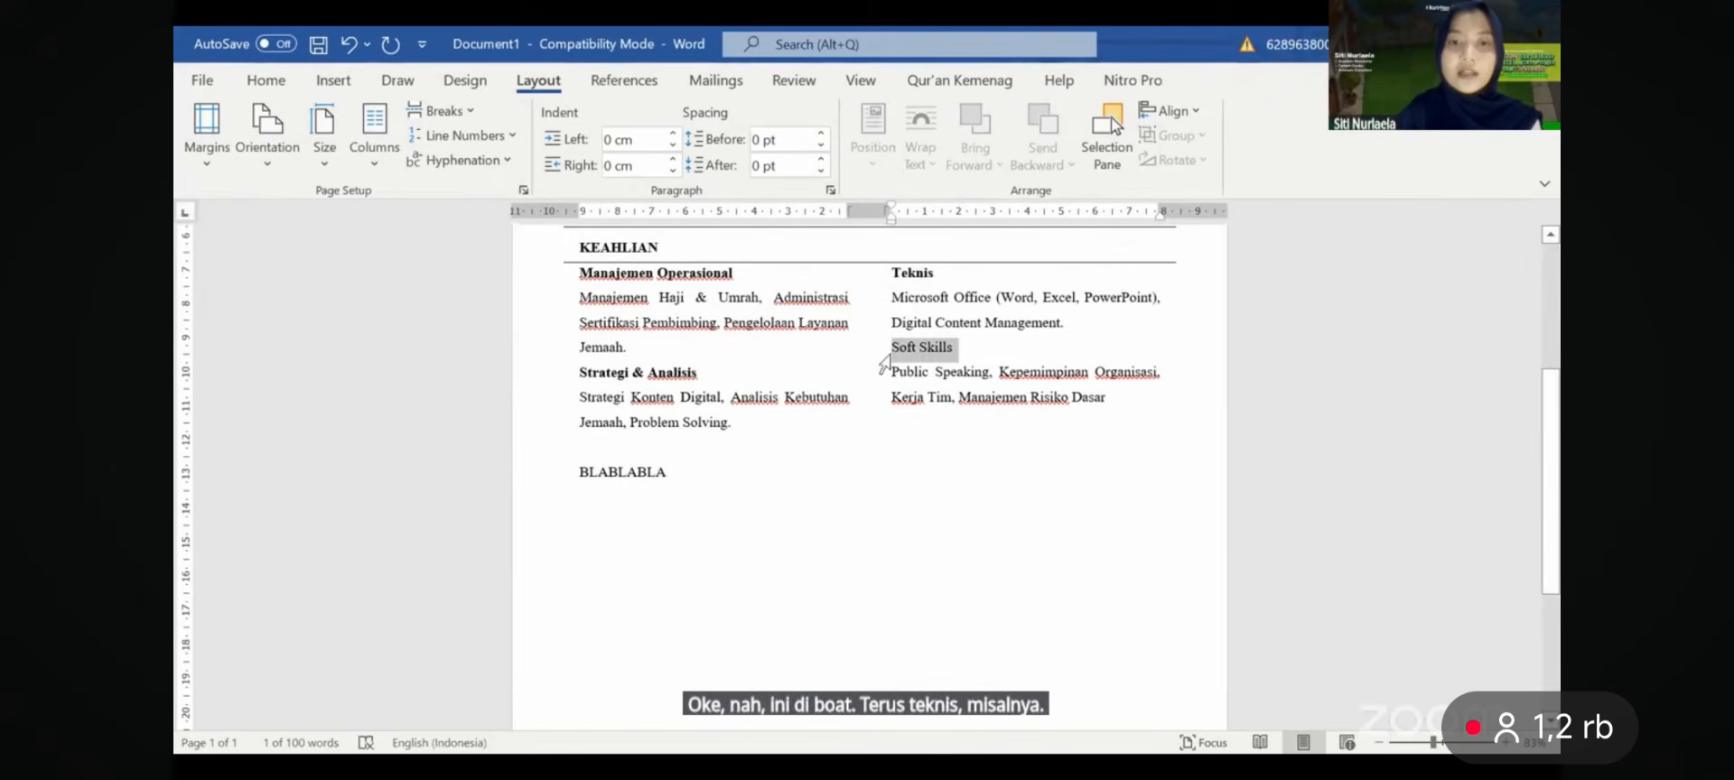
click(266, 79)
click(278, 154)
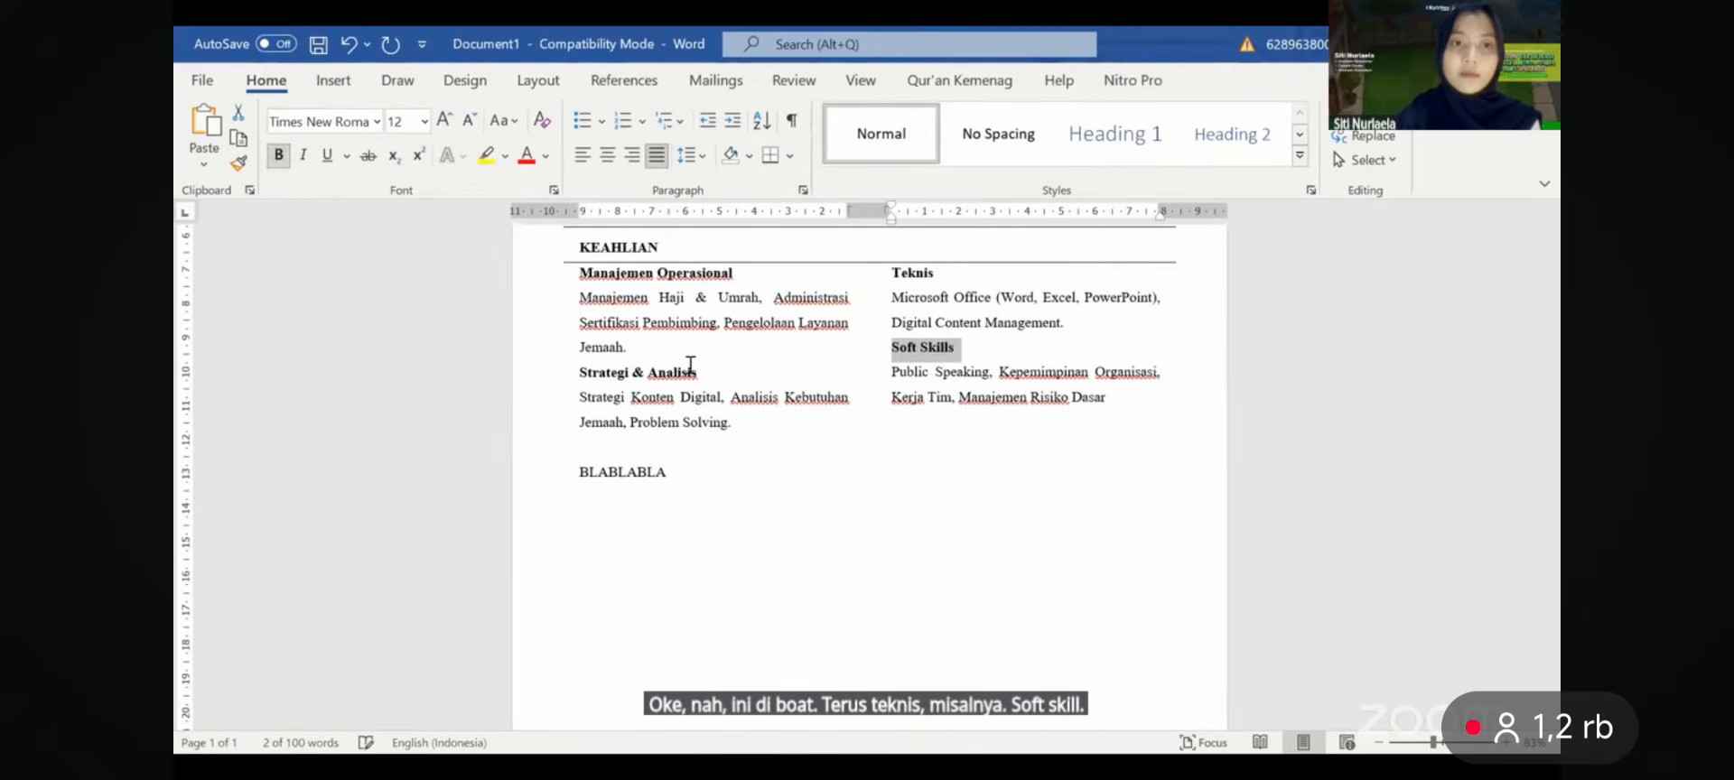
- Split the BLABLABLA placeholder and type the heading PENGALAMAN ORGANISASI, fixing the typo
click(681, 452)
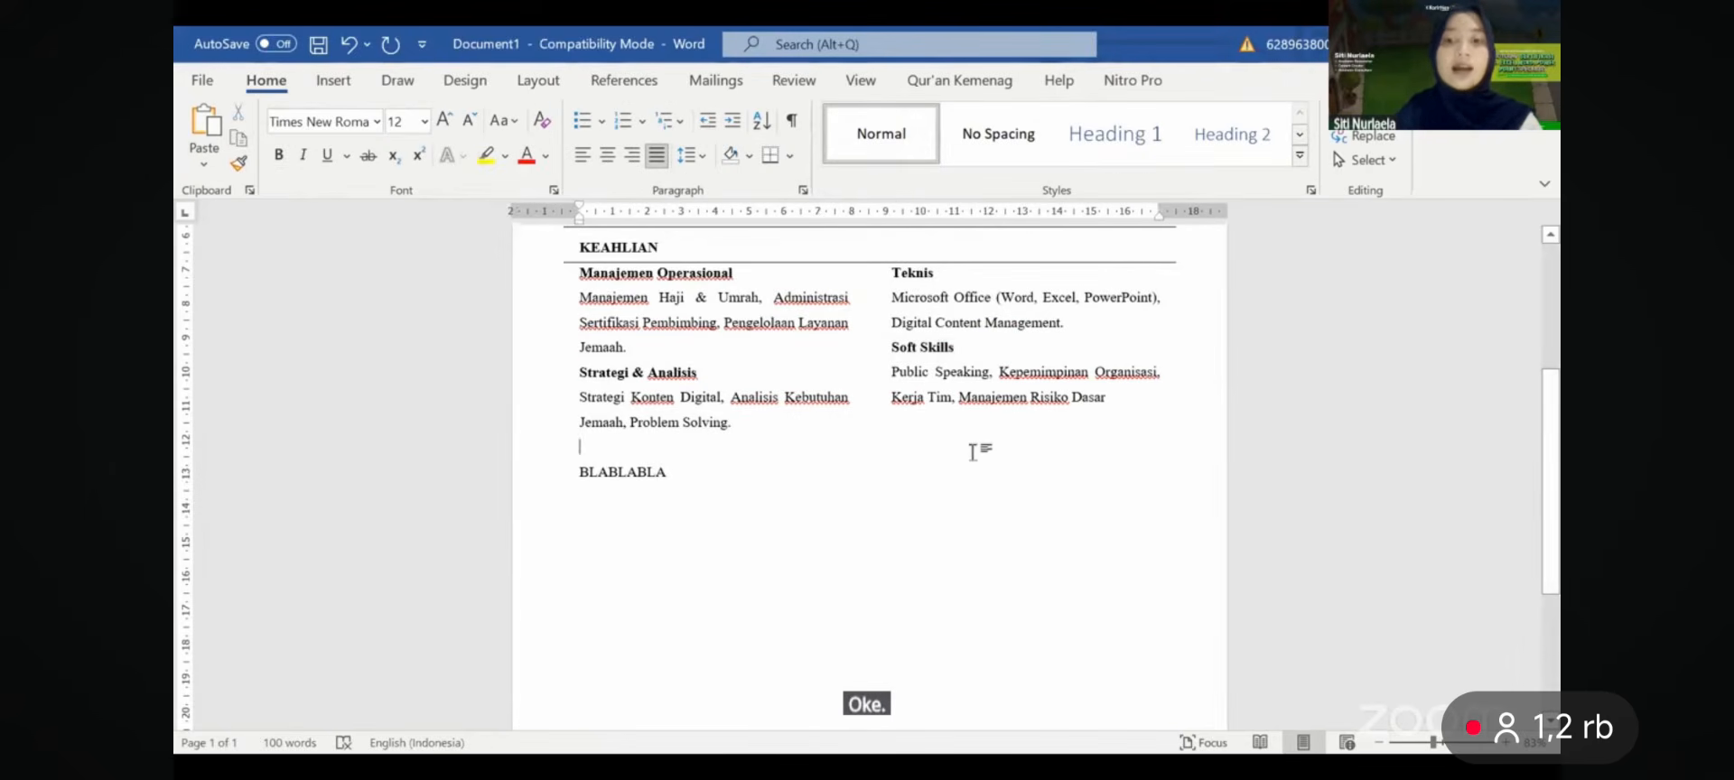
scroll(580, 516, up, 1)
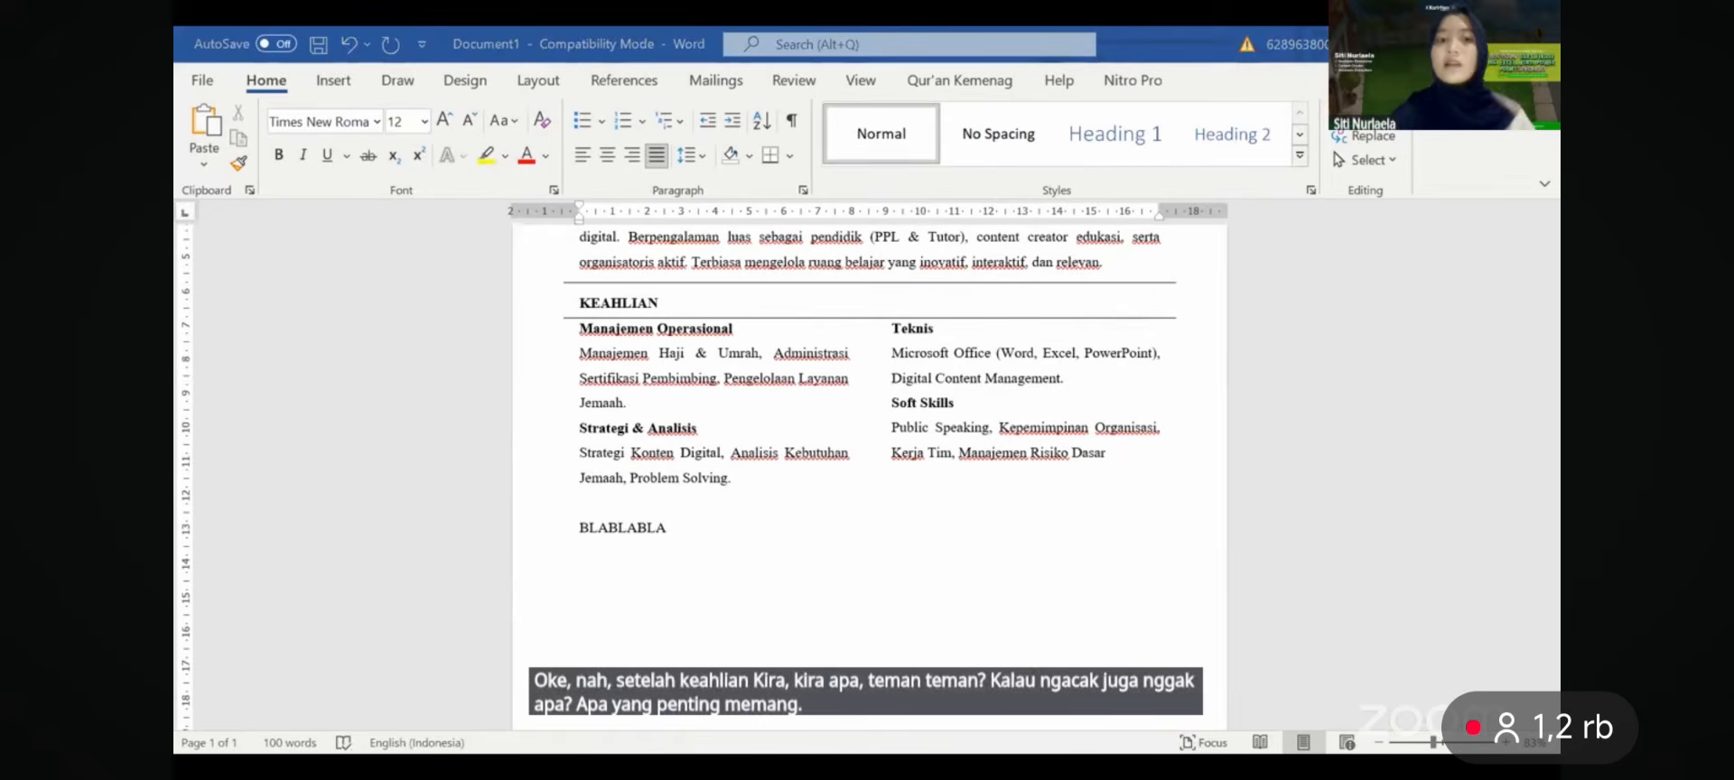
click(598, 533)
key(Return)
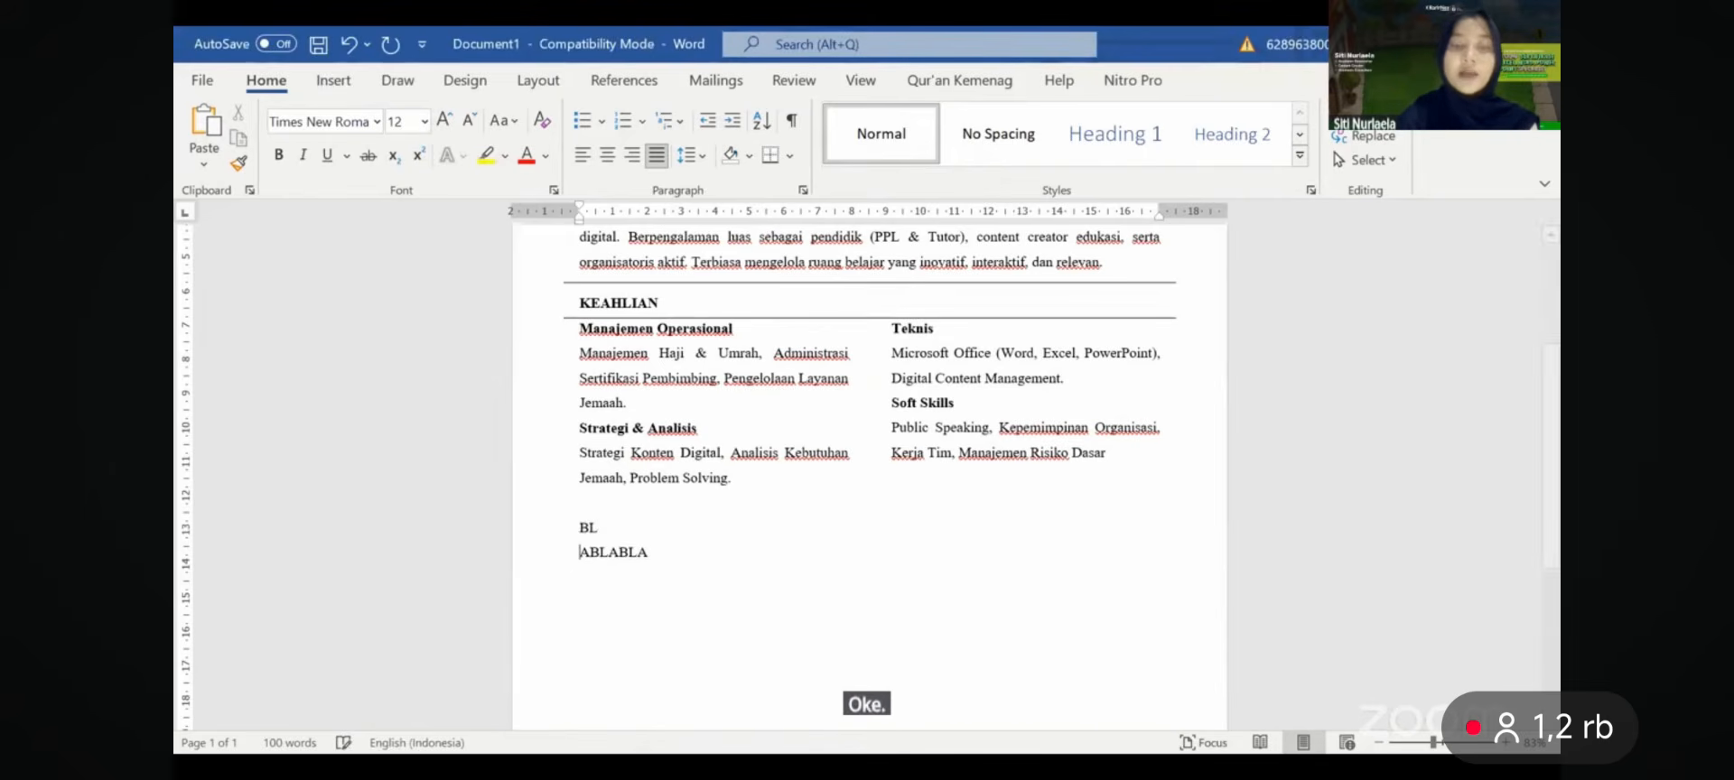
key(Return)
key(Return)
key(Return)
key(Return)
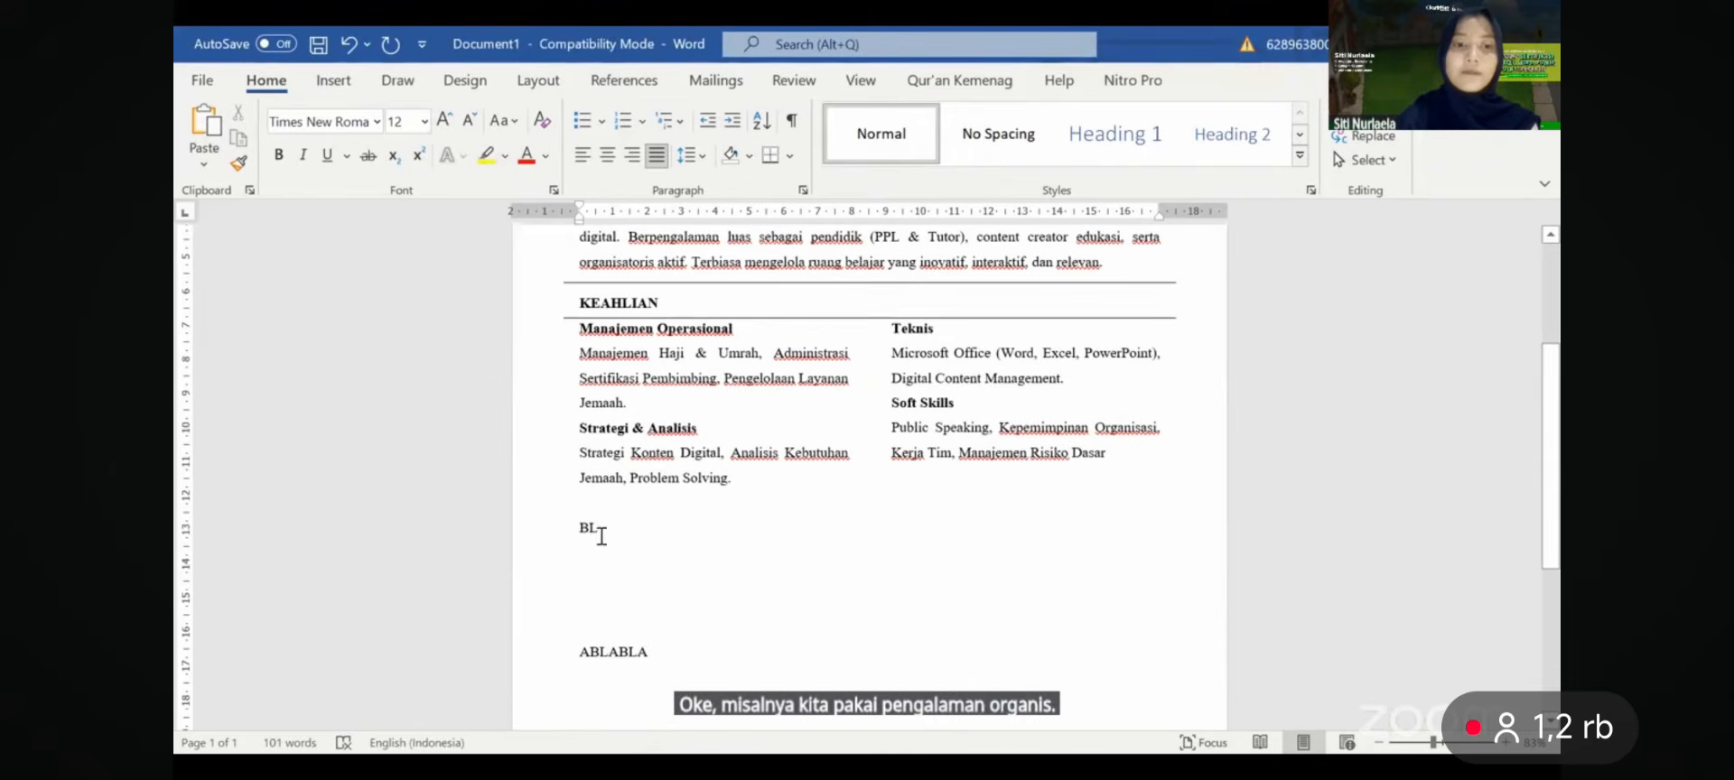
key(BackSpace)
key(BackSpace)
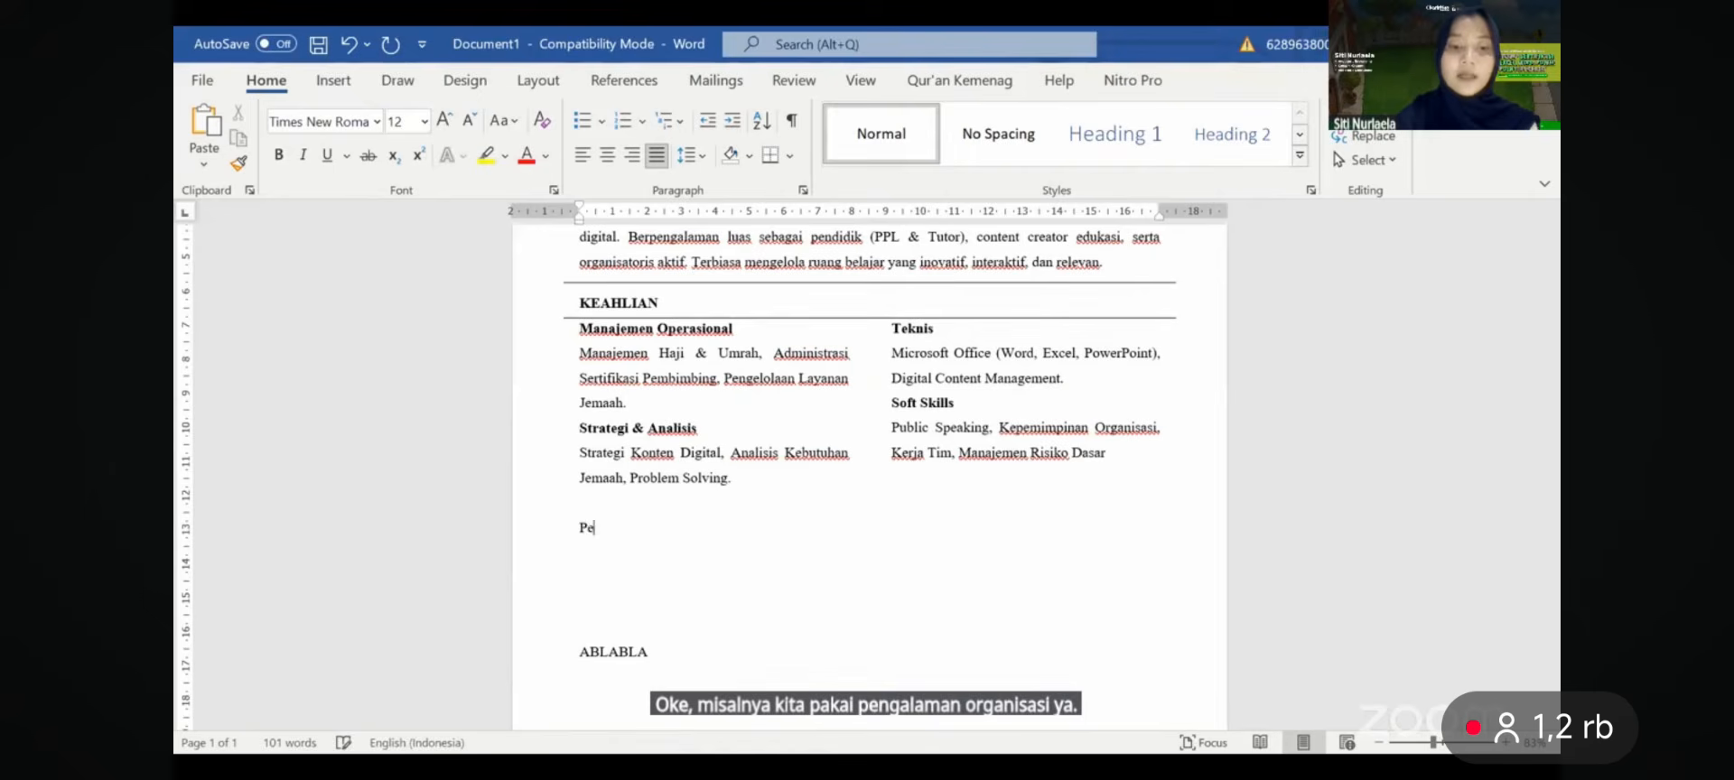
text(PENGALAMAN )
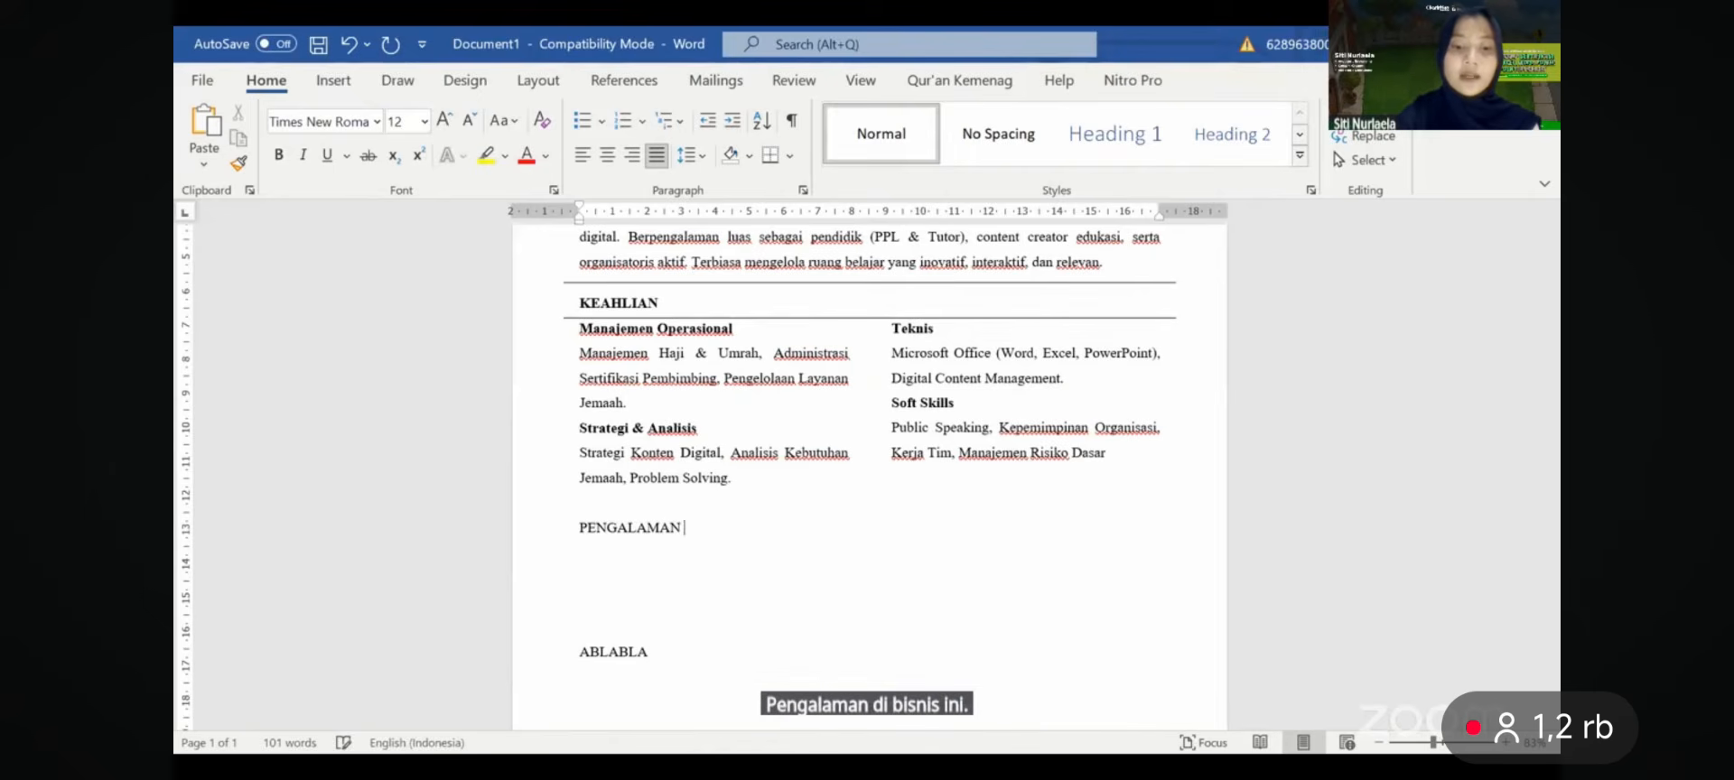
text(ORGANISASA)
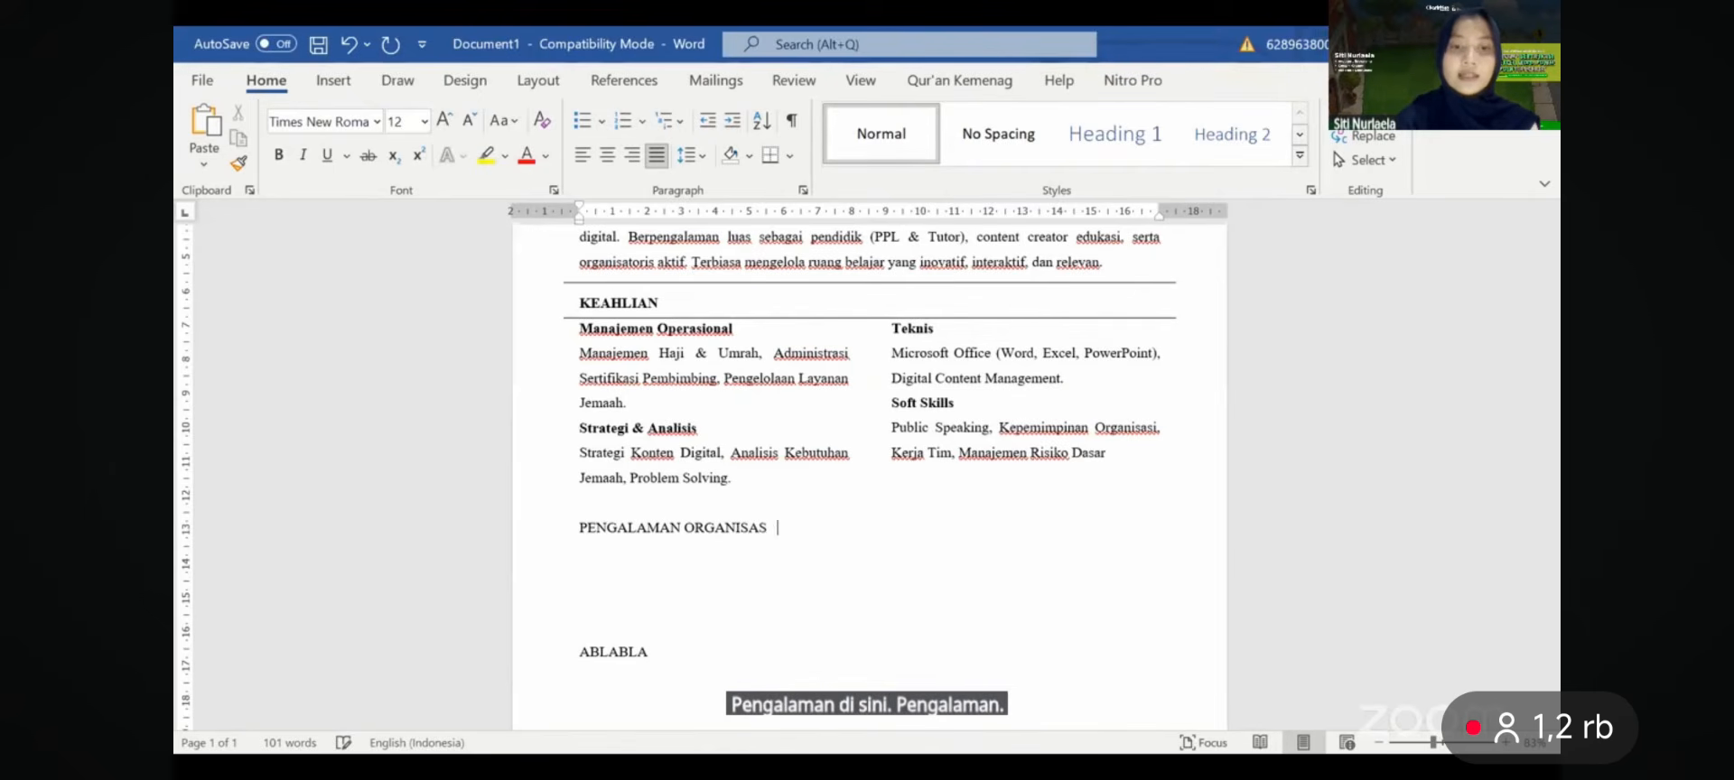
key(BackSpace)
key(BackSpace)
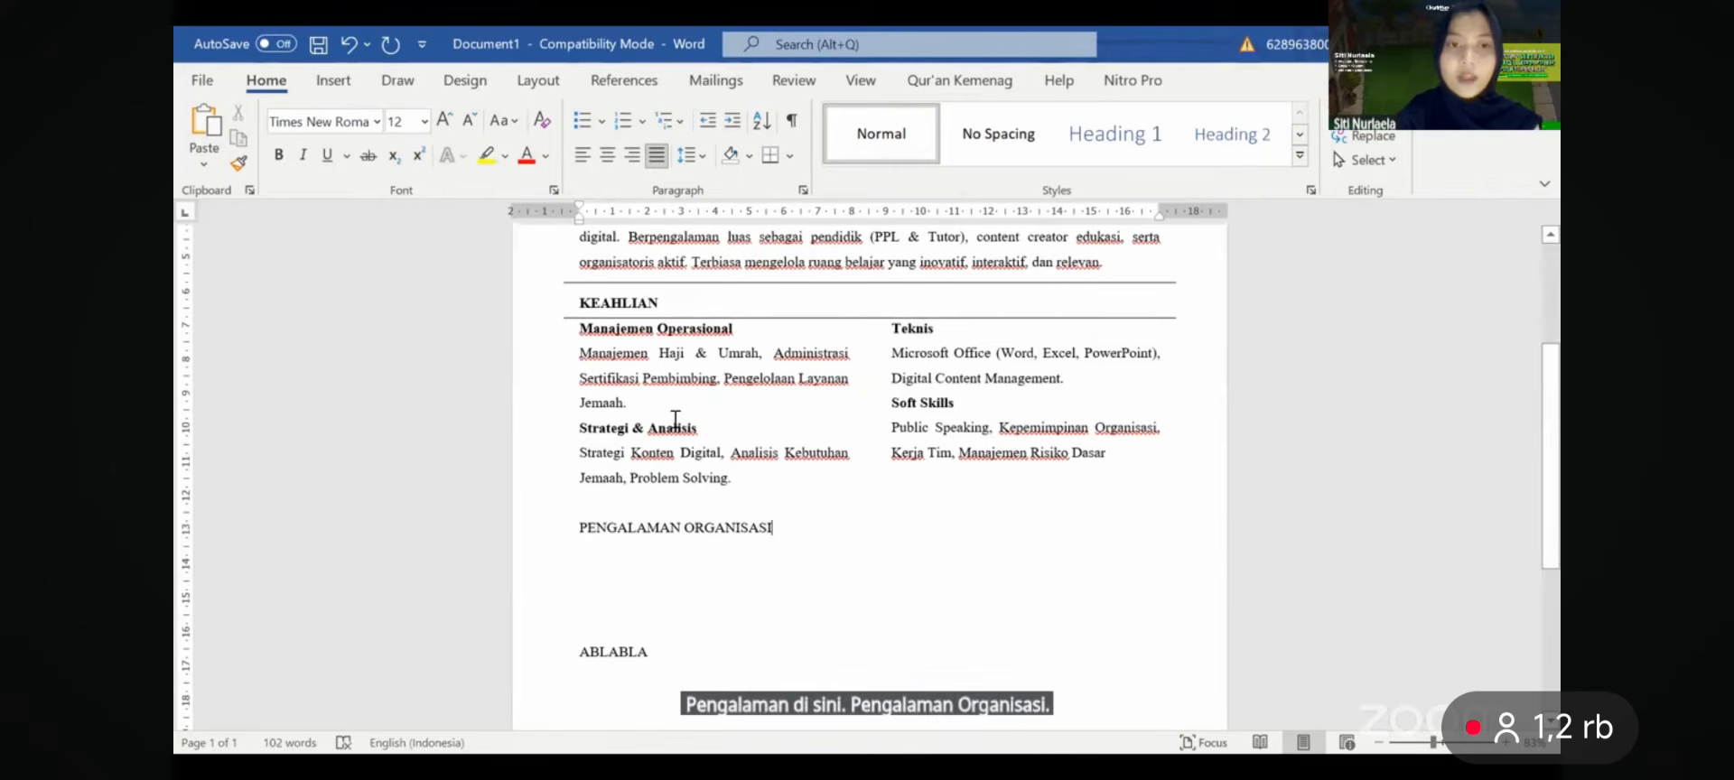
- Drag a horizontal rule from under KEAHLIAN to just above PENGALAMAN ORGANISASI
click(724, 318)
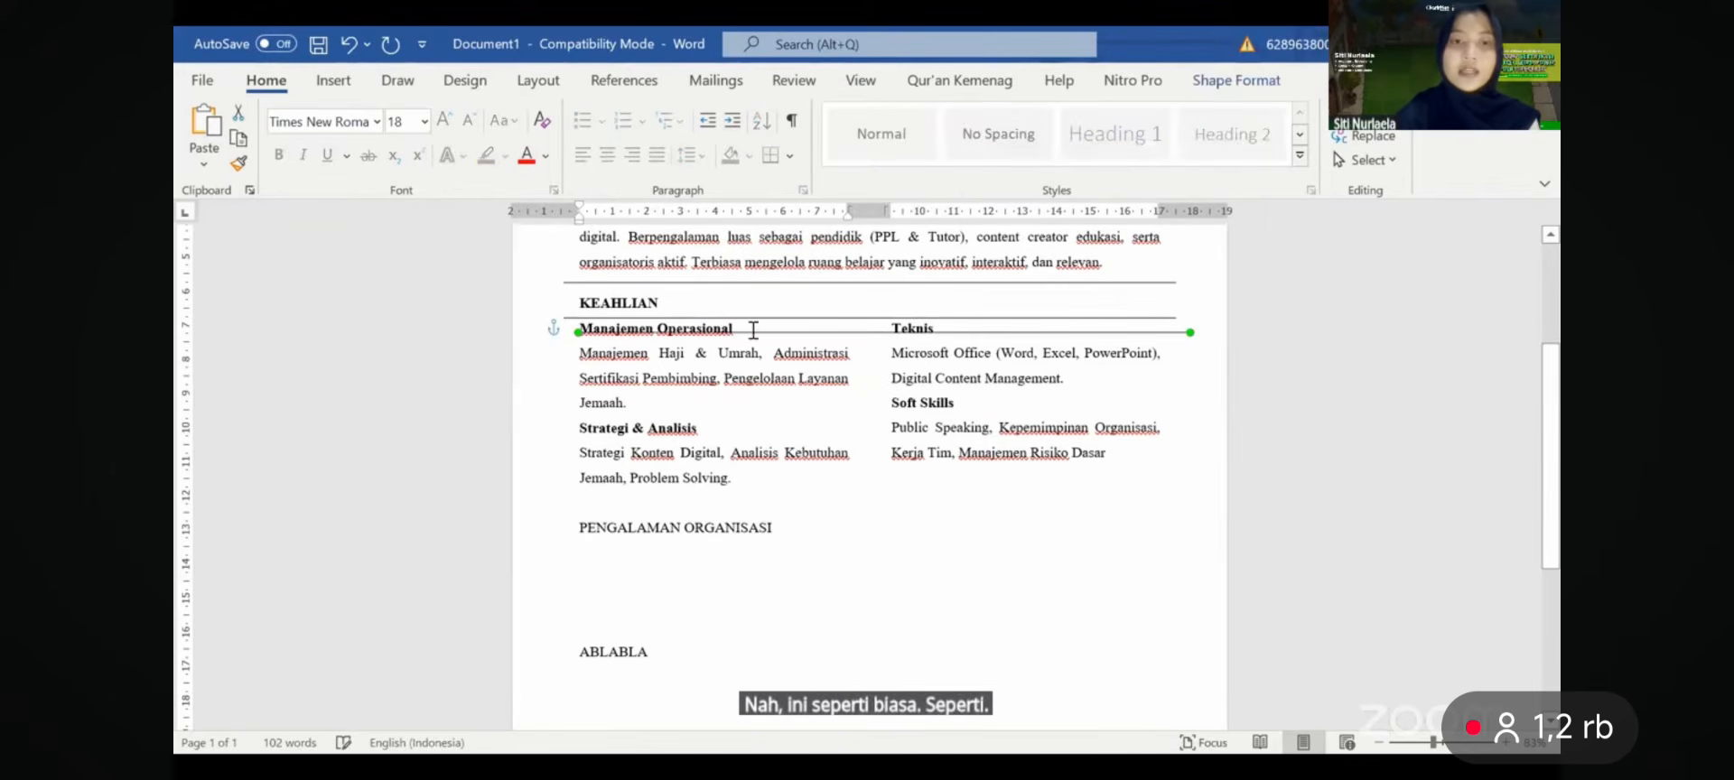
drag(755, 332, 747, 498)
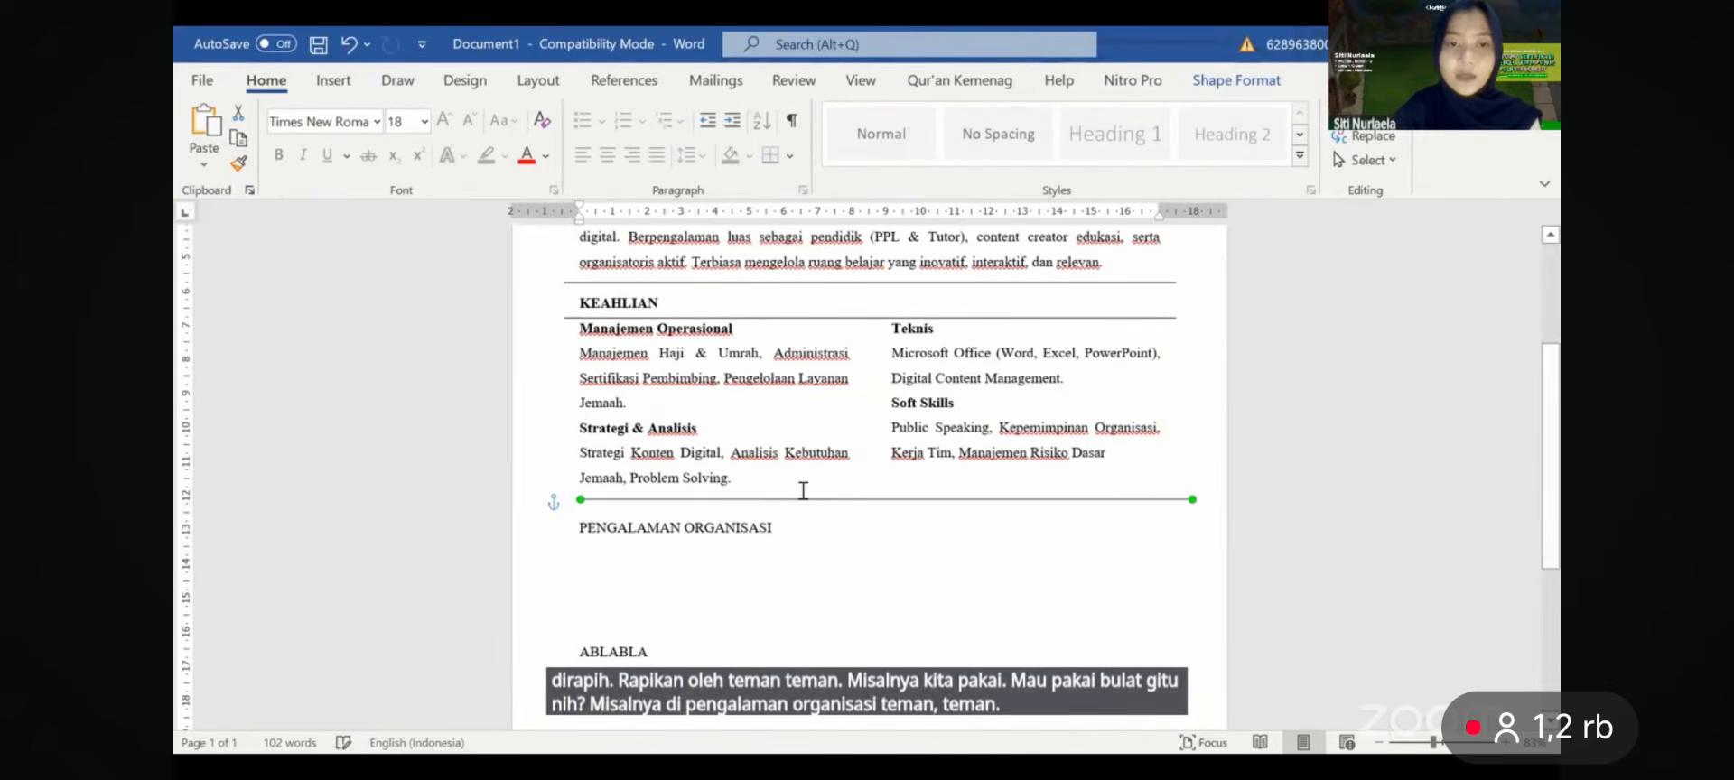
drag(800, 496, 775, 496)
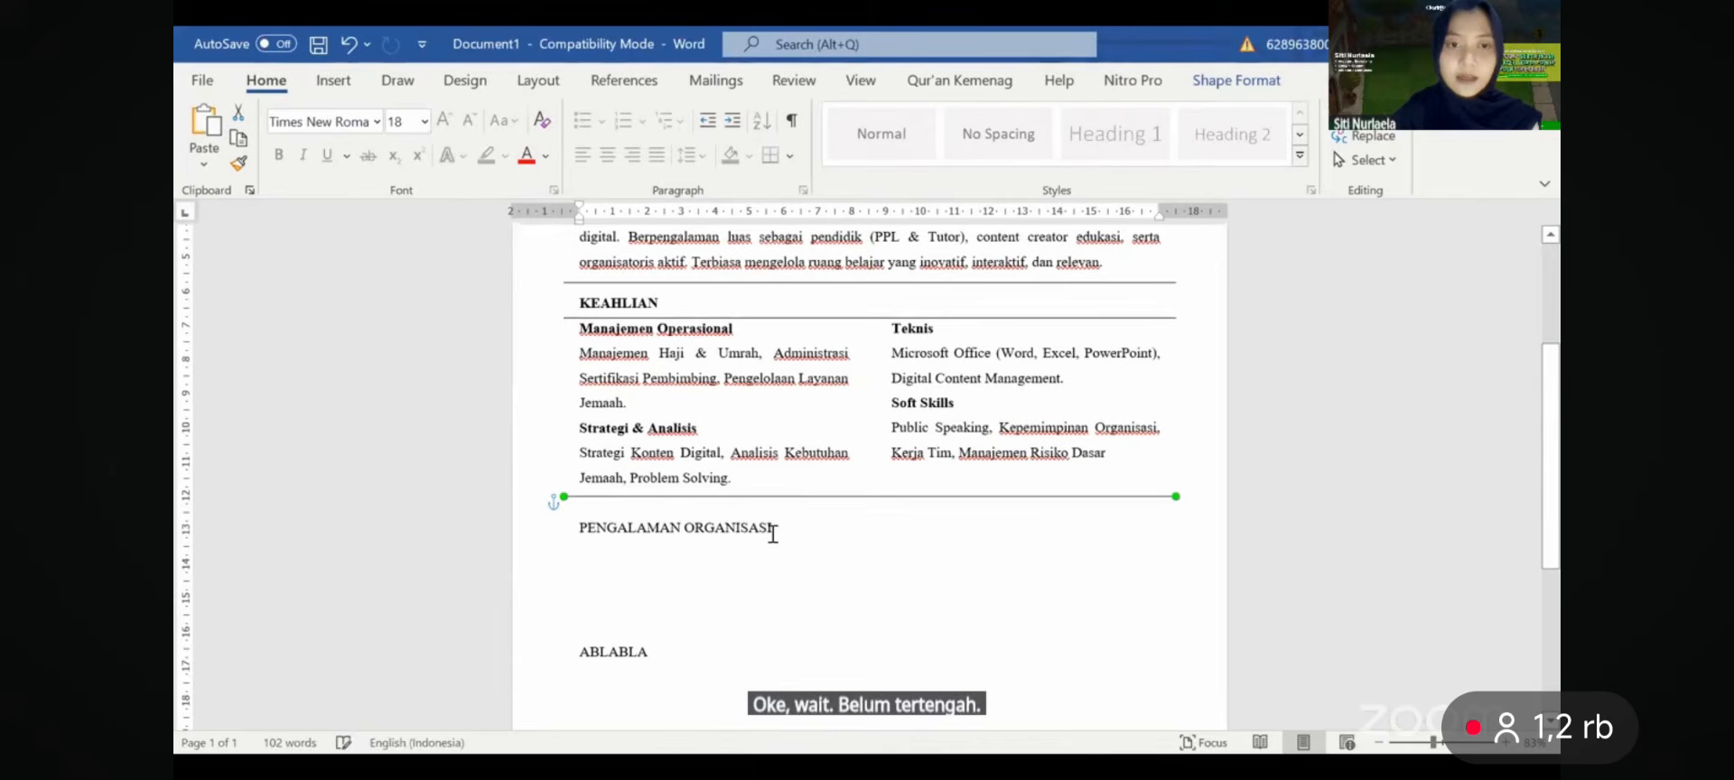
click(666, 502)
key(BackSpace)
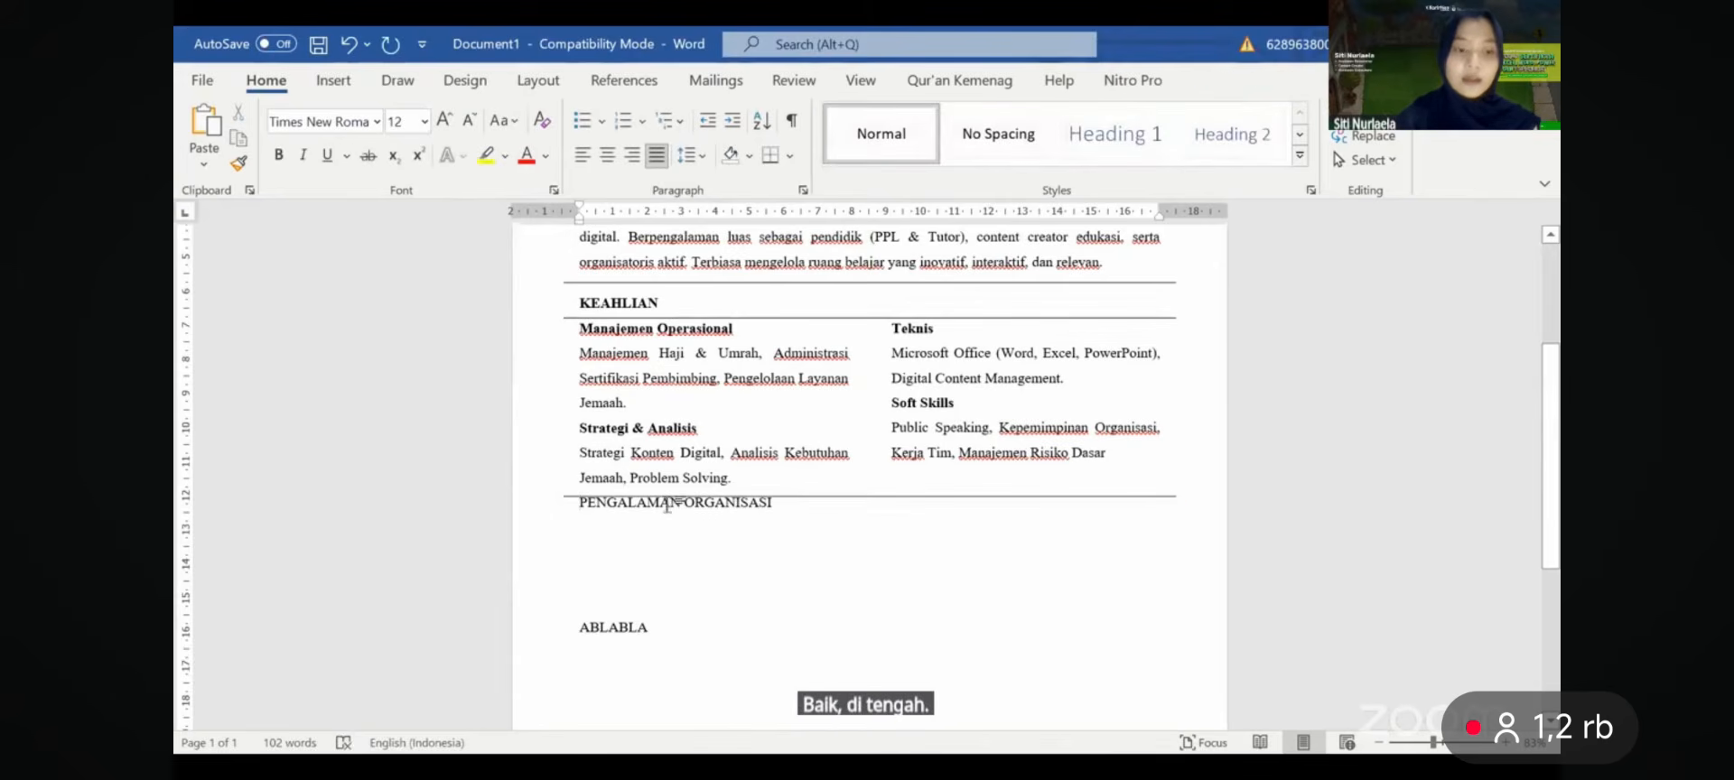
key(ctrl+z)
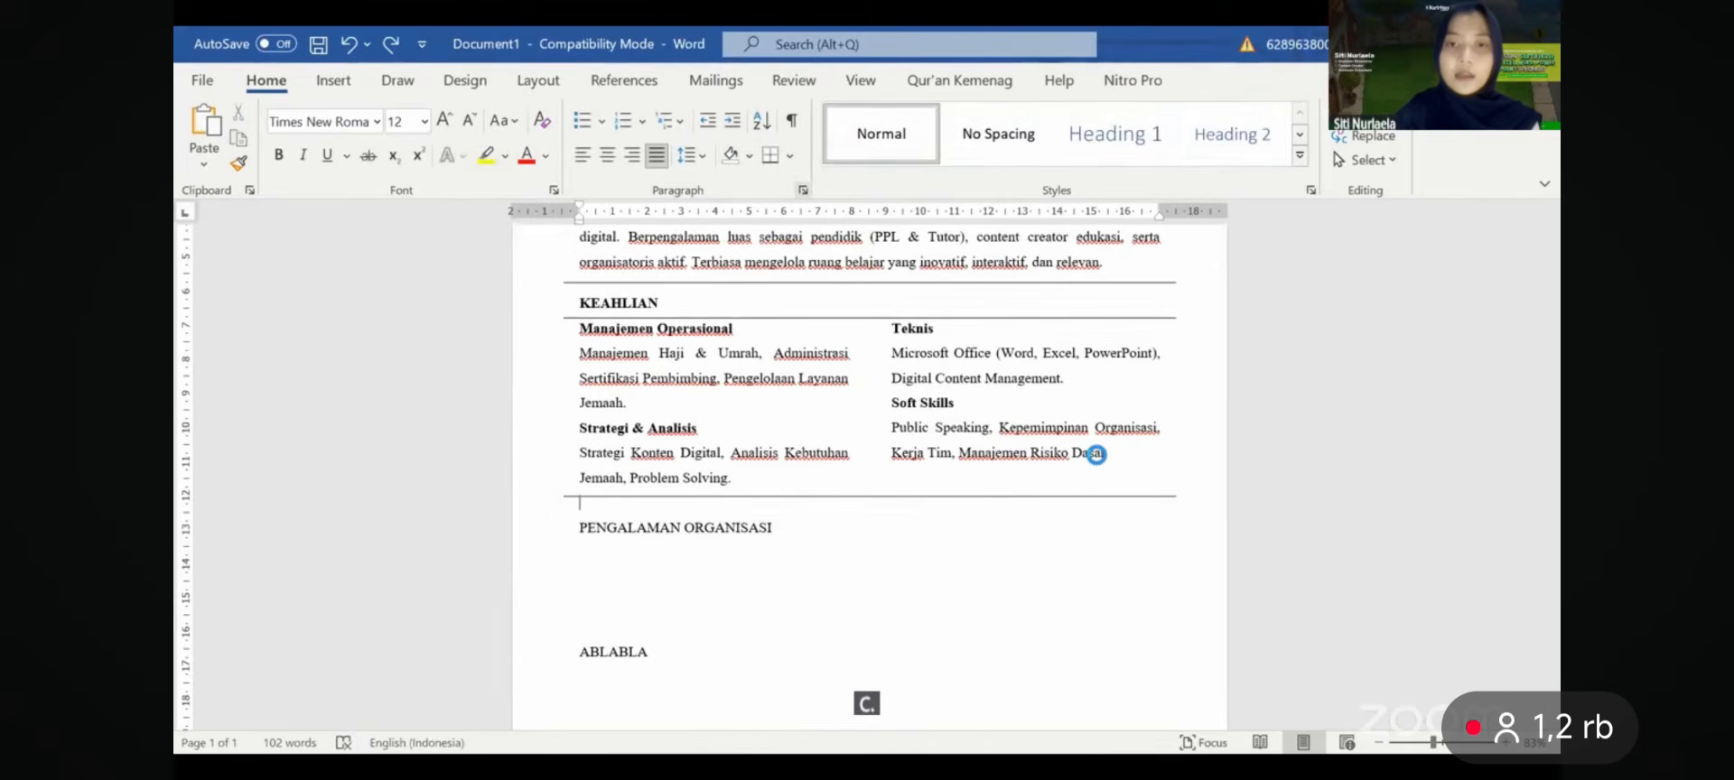
- Set the empty line to single spacing and move the rule beneath PENGALAMAN ORGANISASI
click(1059, 445)
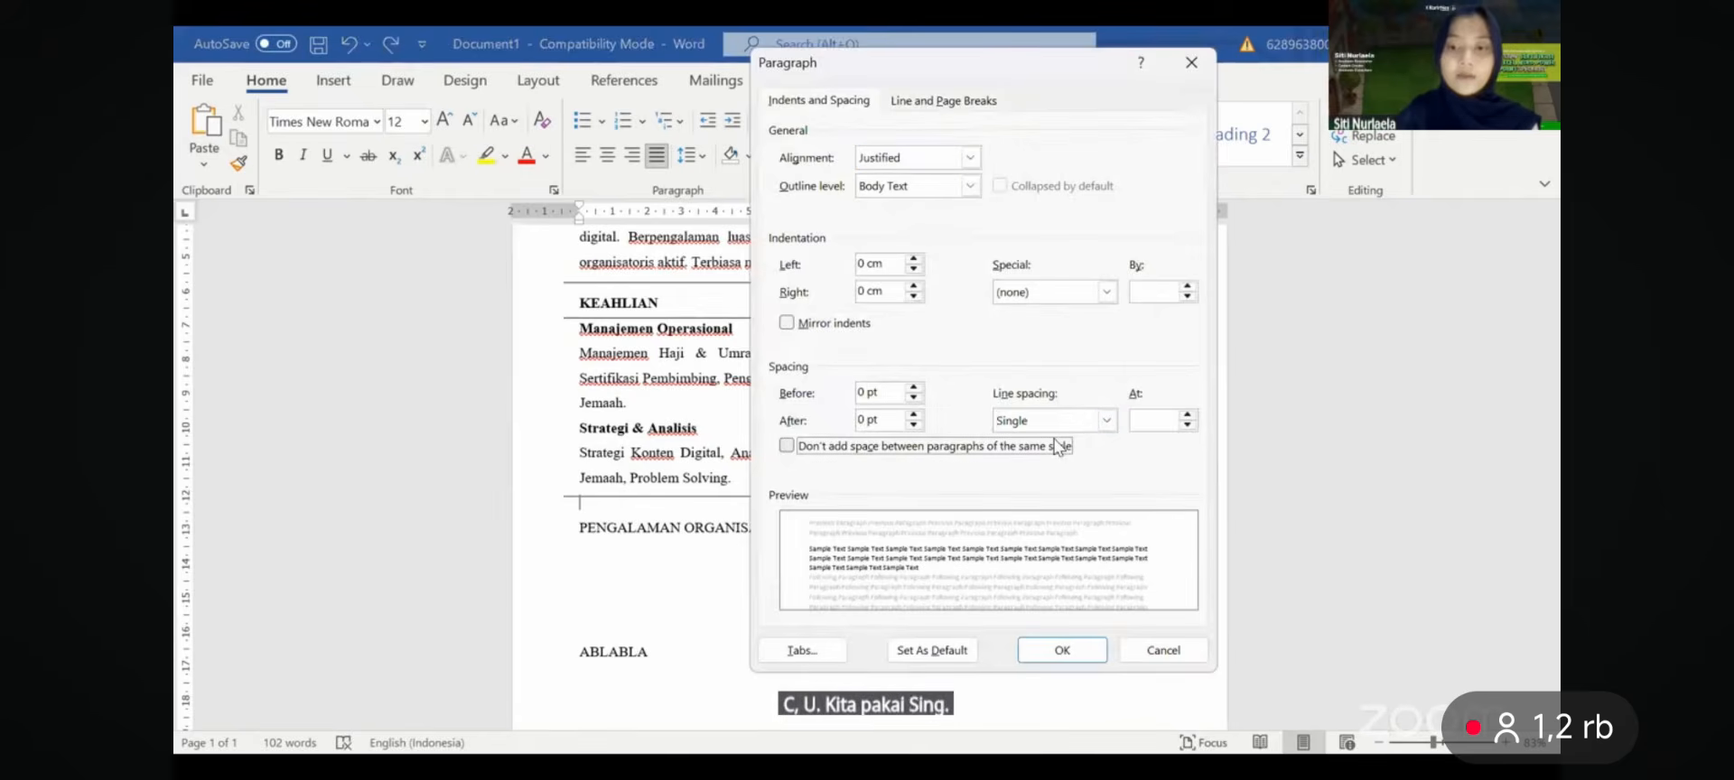
click(1063, 650)
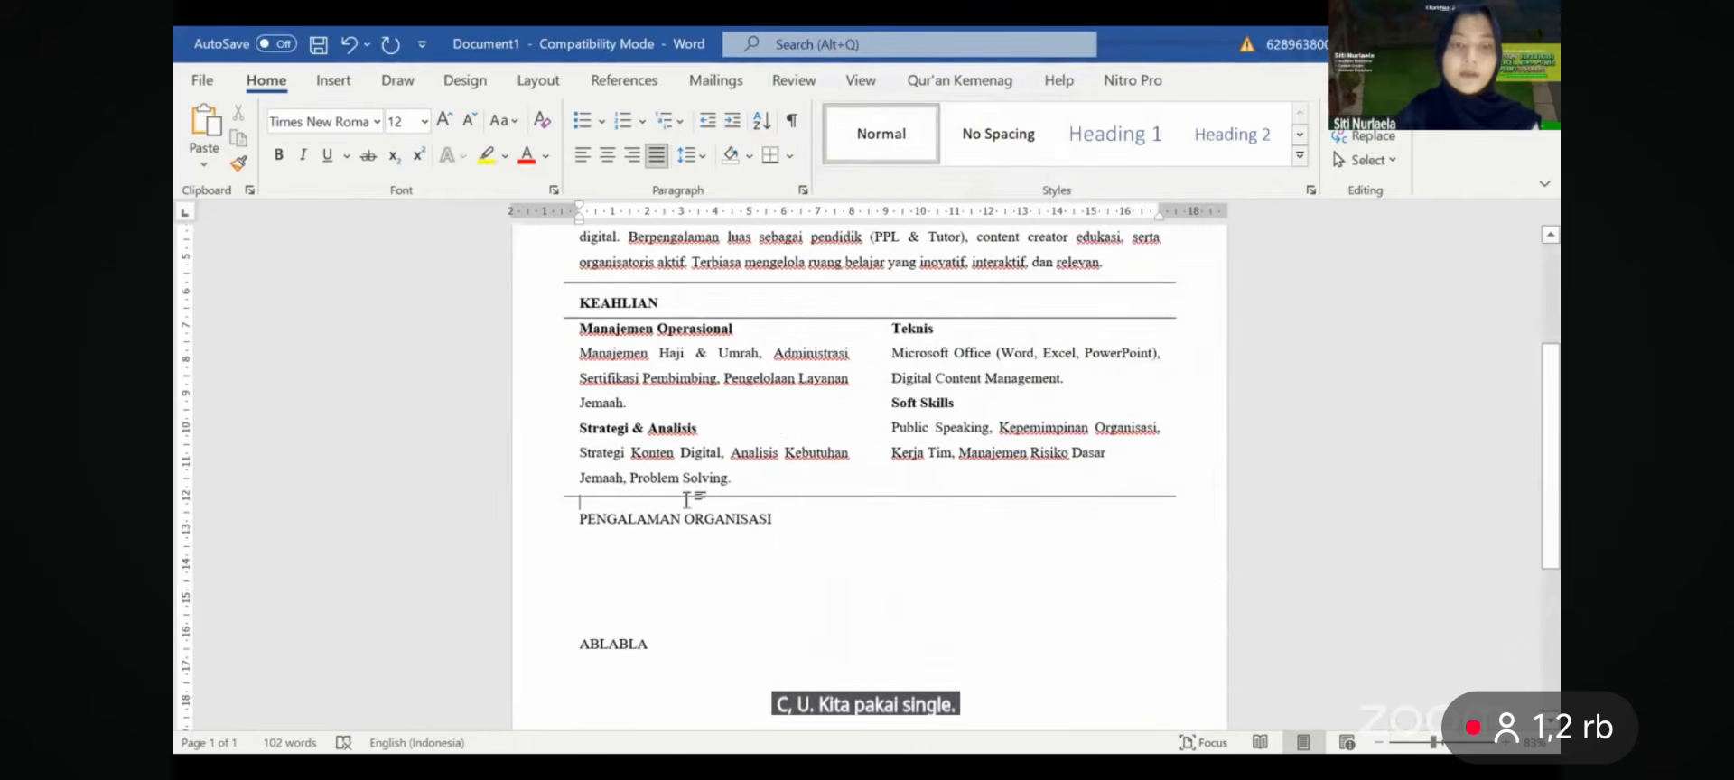
click(686, 497)
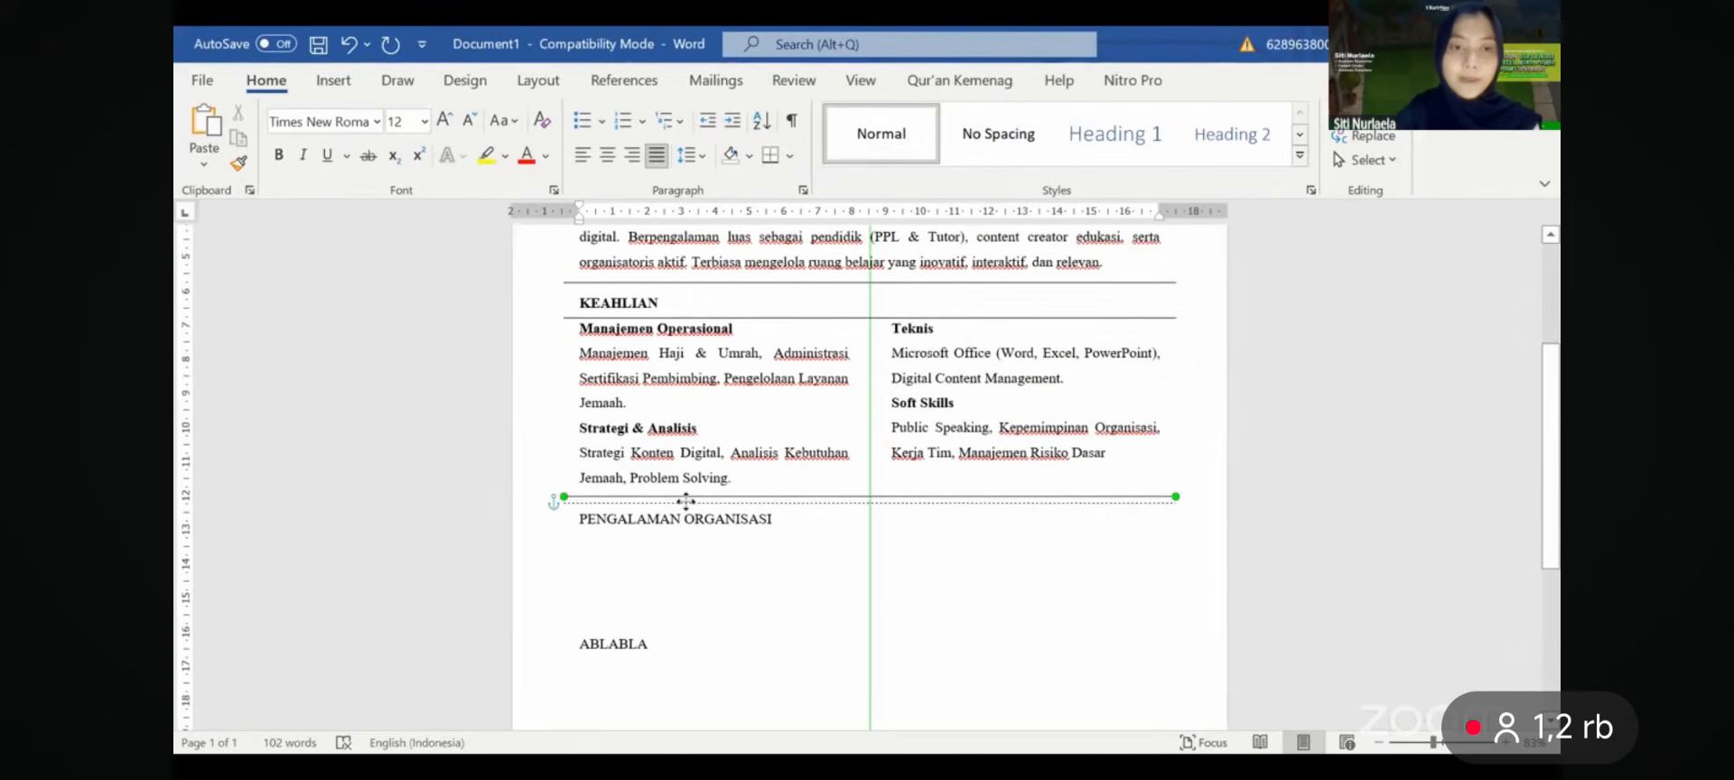
click(692, 545)
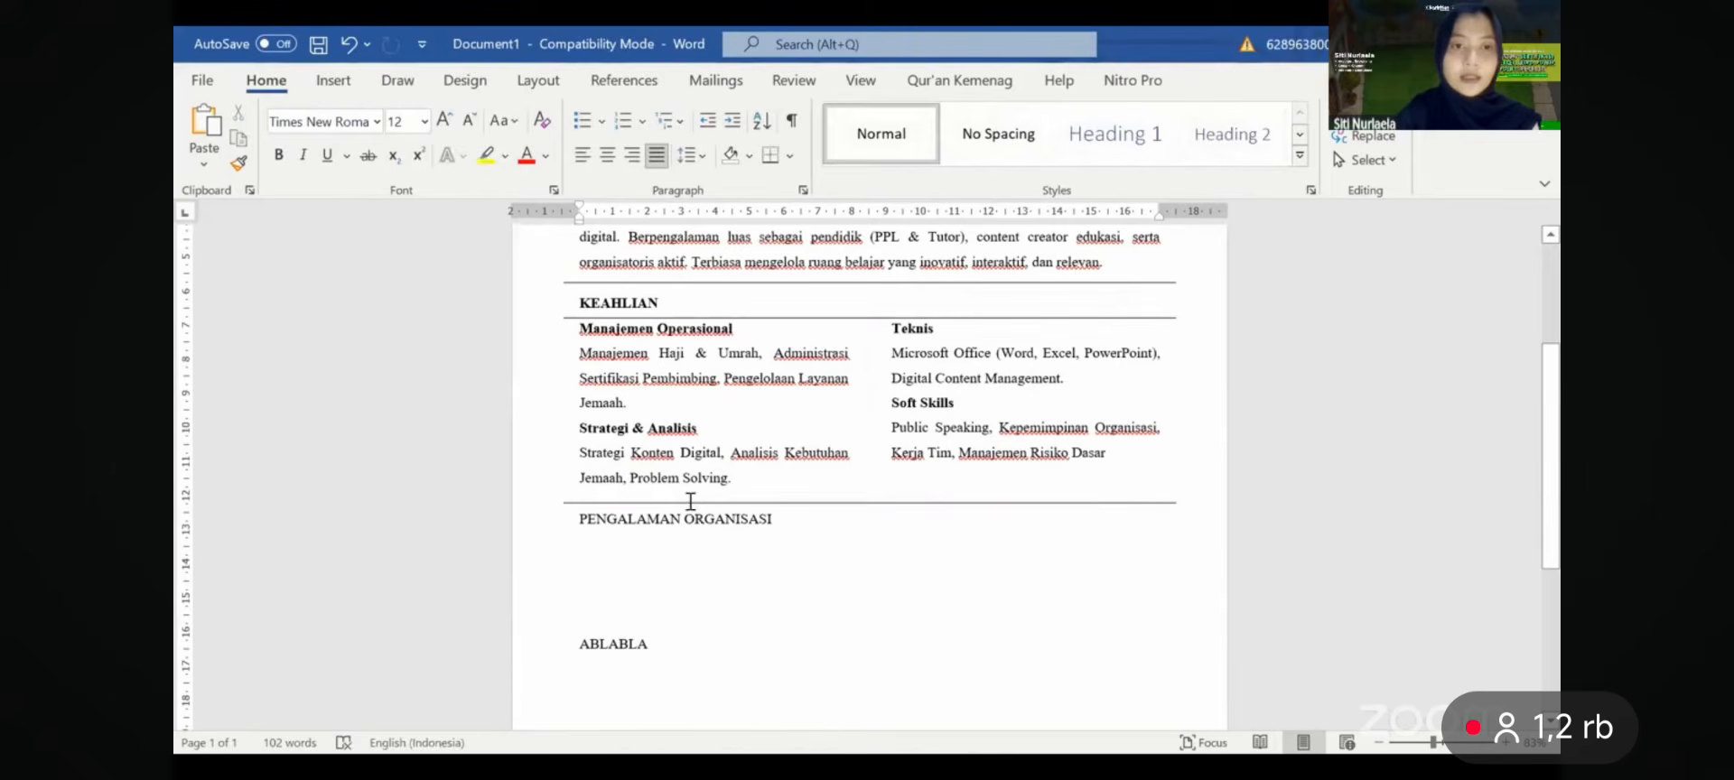
click(690, 501)
drag(690, 502, 691, 516)
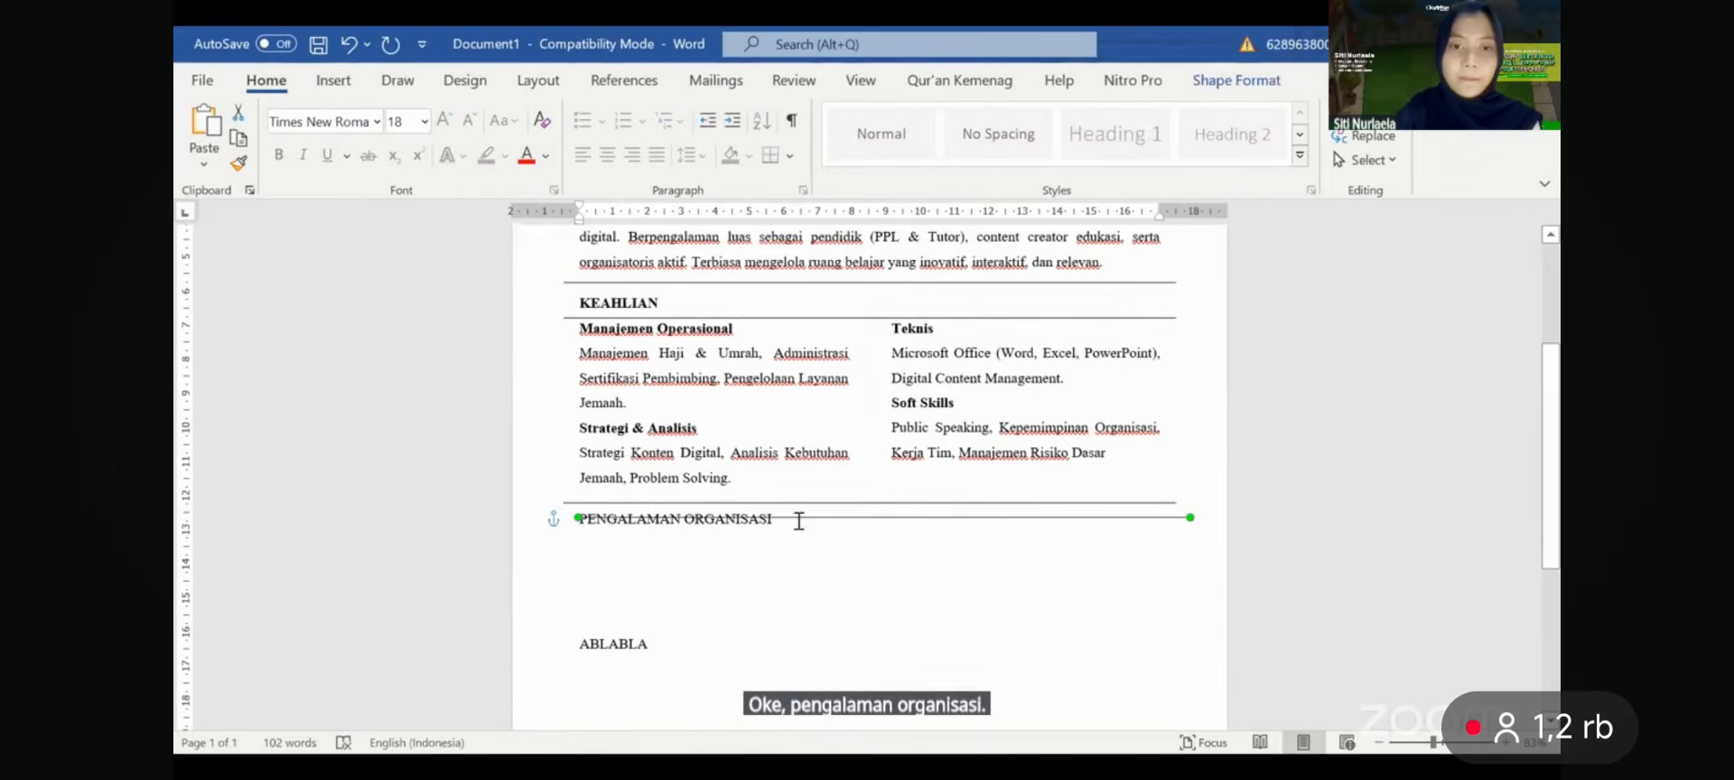
drag(794, 518, 778, 545)
- Paste the five entries, Forum Anak Kota Depok to Ecobrick Heroes, as plain text and remove the blank line
click(776, 546)
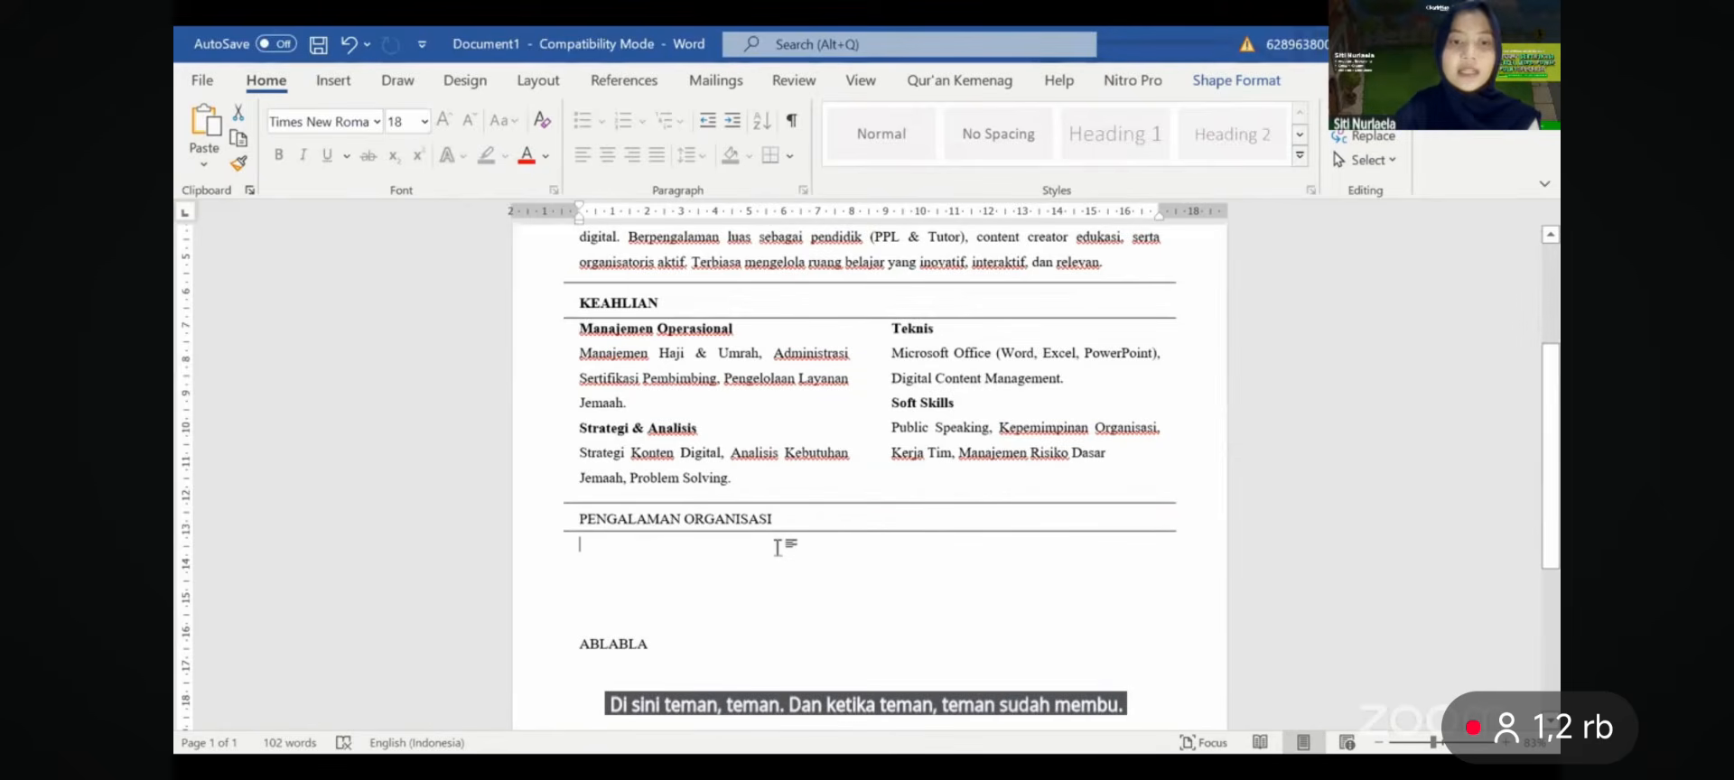
scroll(777, 546, down, 2)
scroll(776, 546, up, 1)
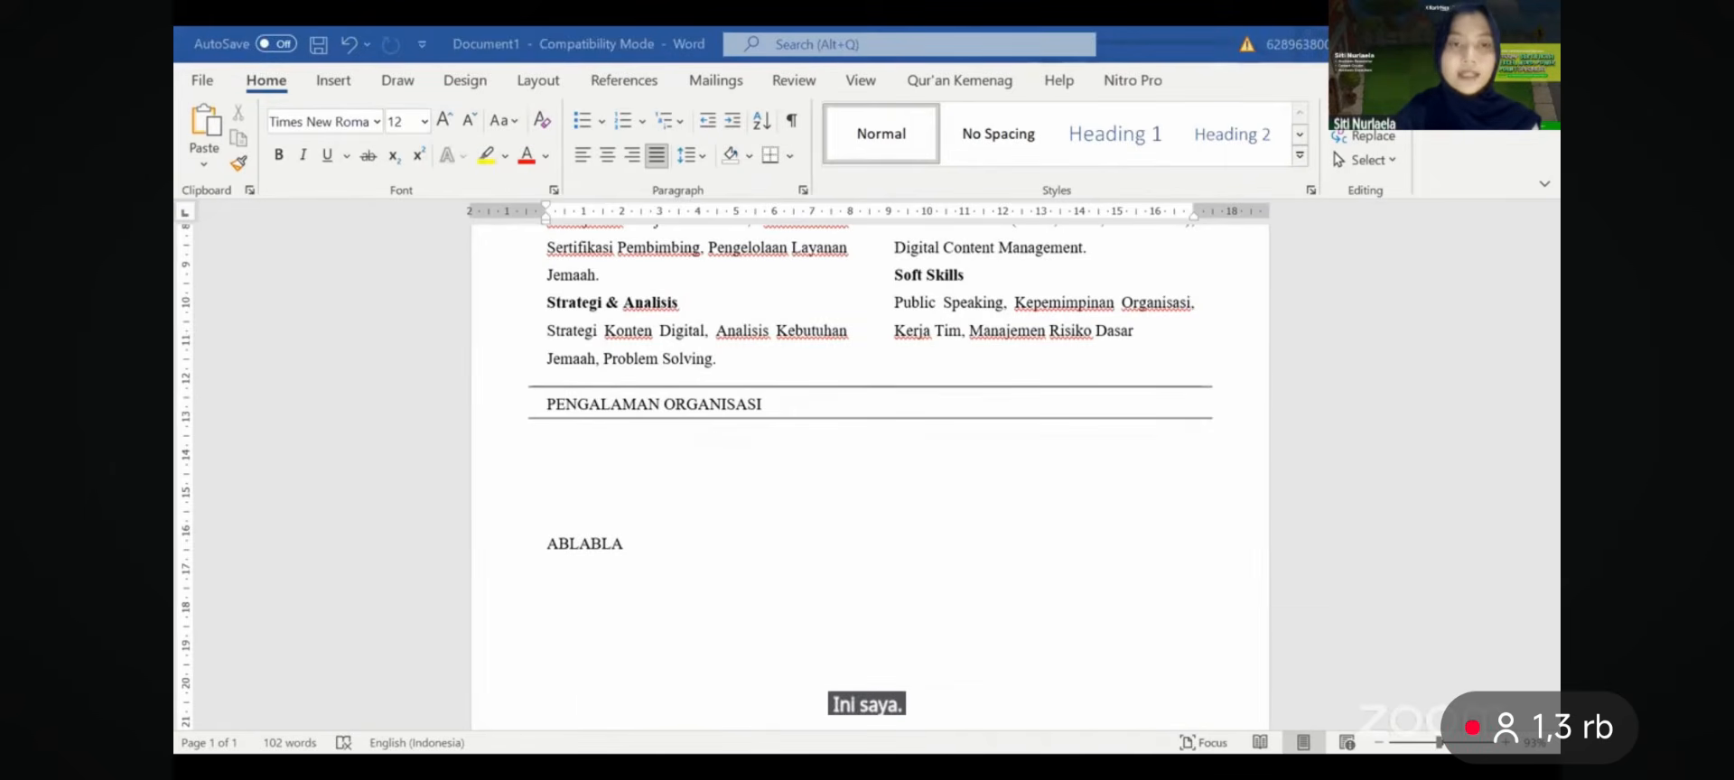
right_click(665, 452)
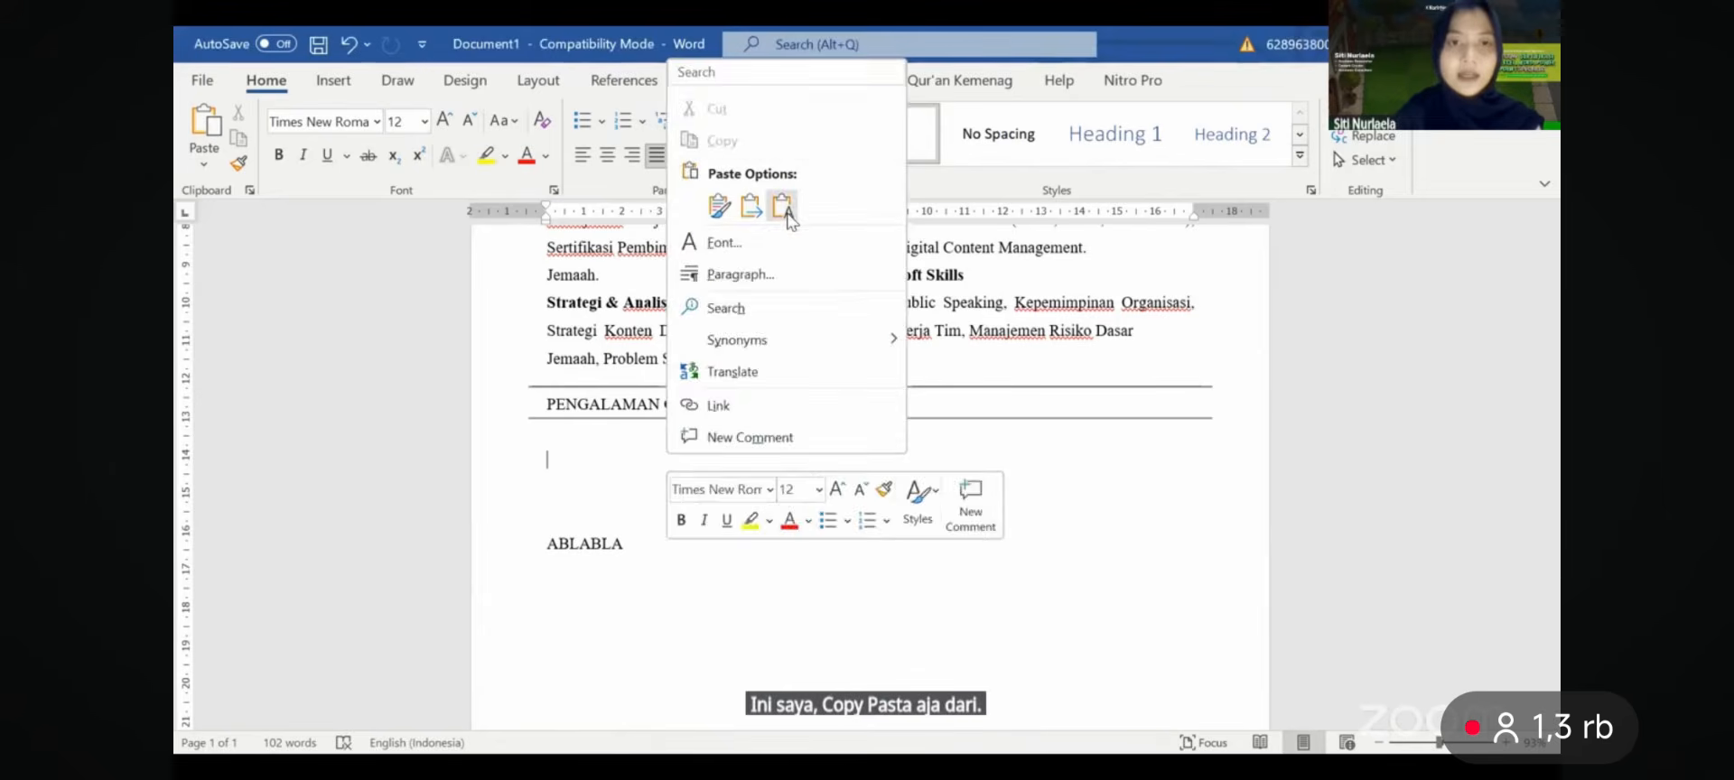
click(784, 210)
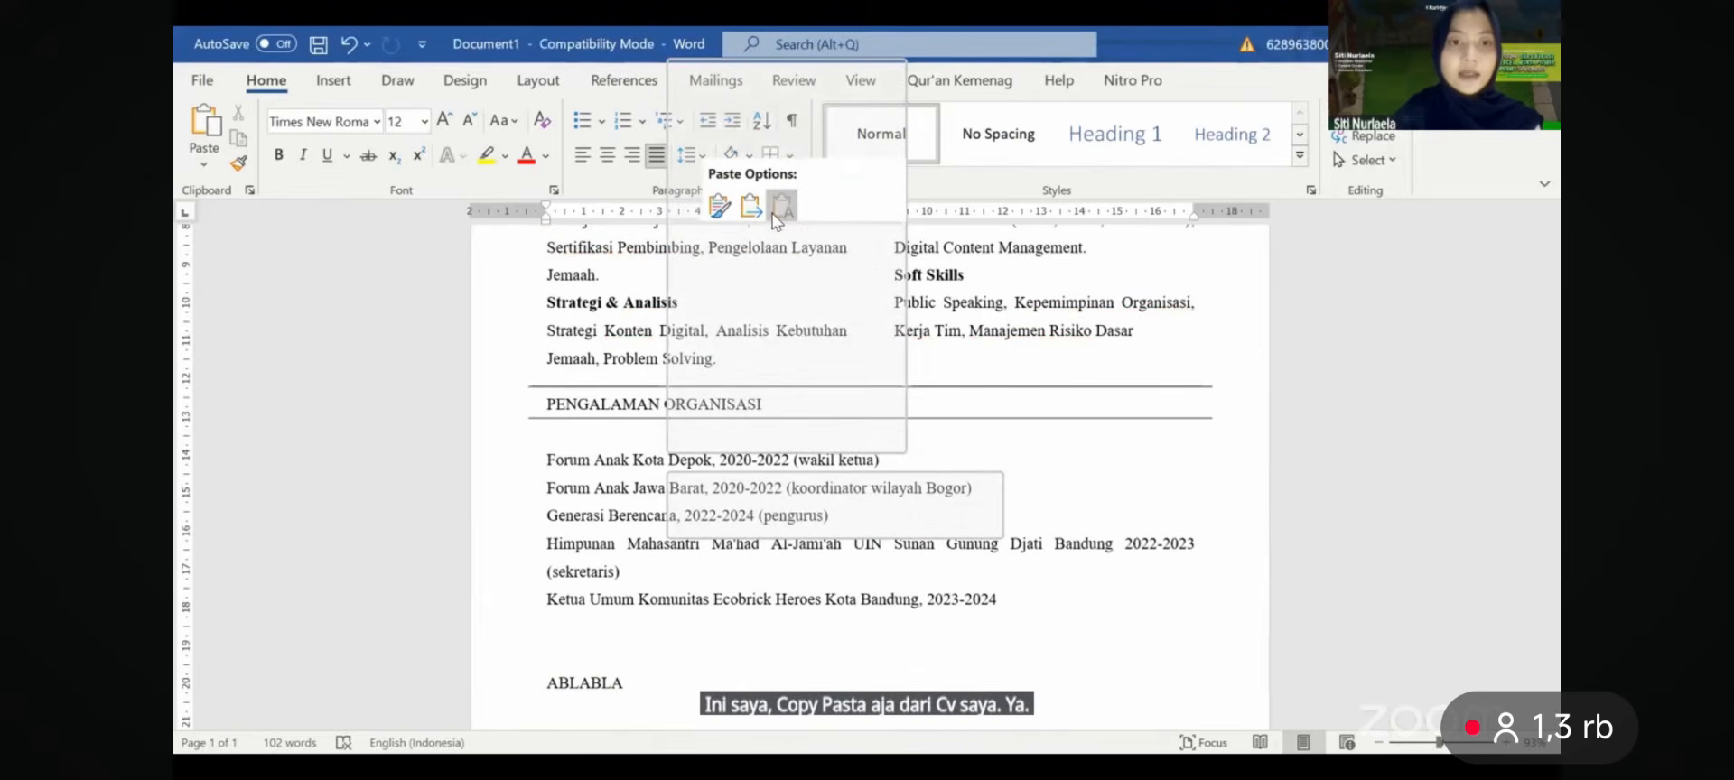
click(678, 428)
key(BackSpace)
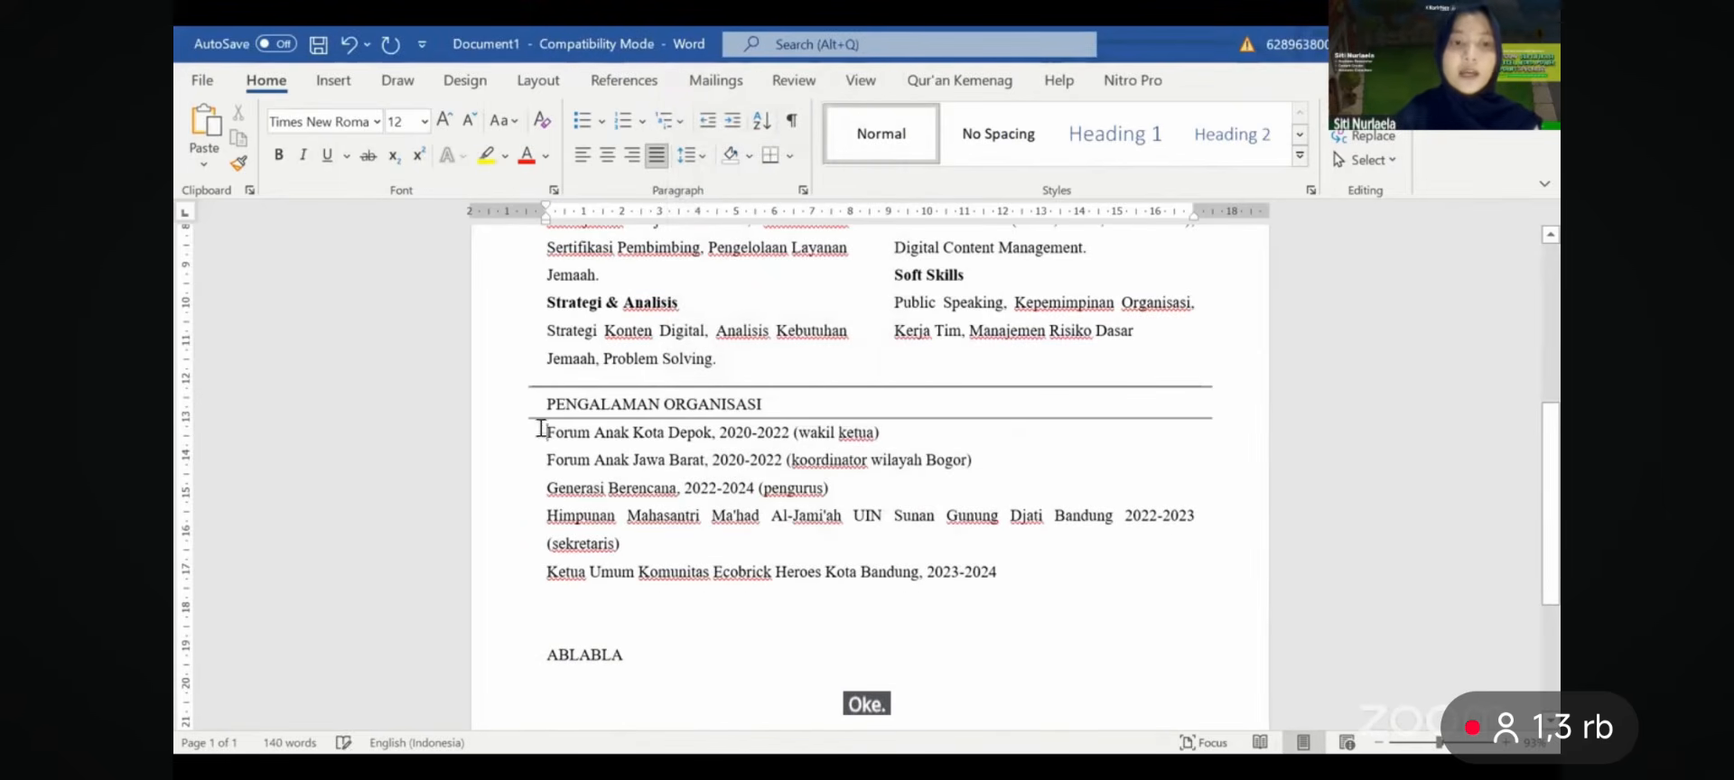
- Bullet the five organisation lines with round dots, after trying dashes and stars, and reduce the left indent
drag(548, 433, 1030, 573)
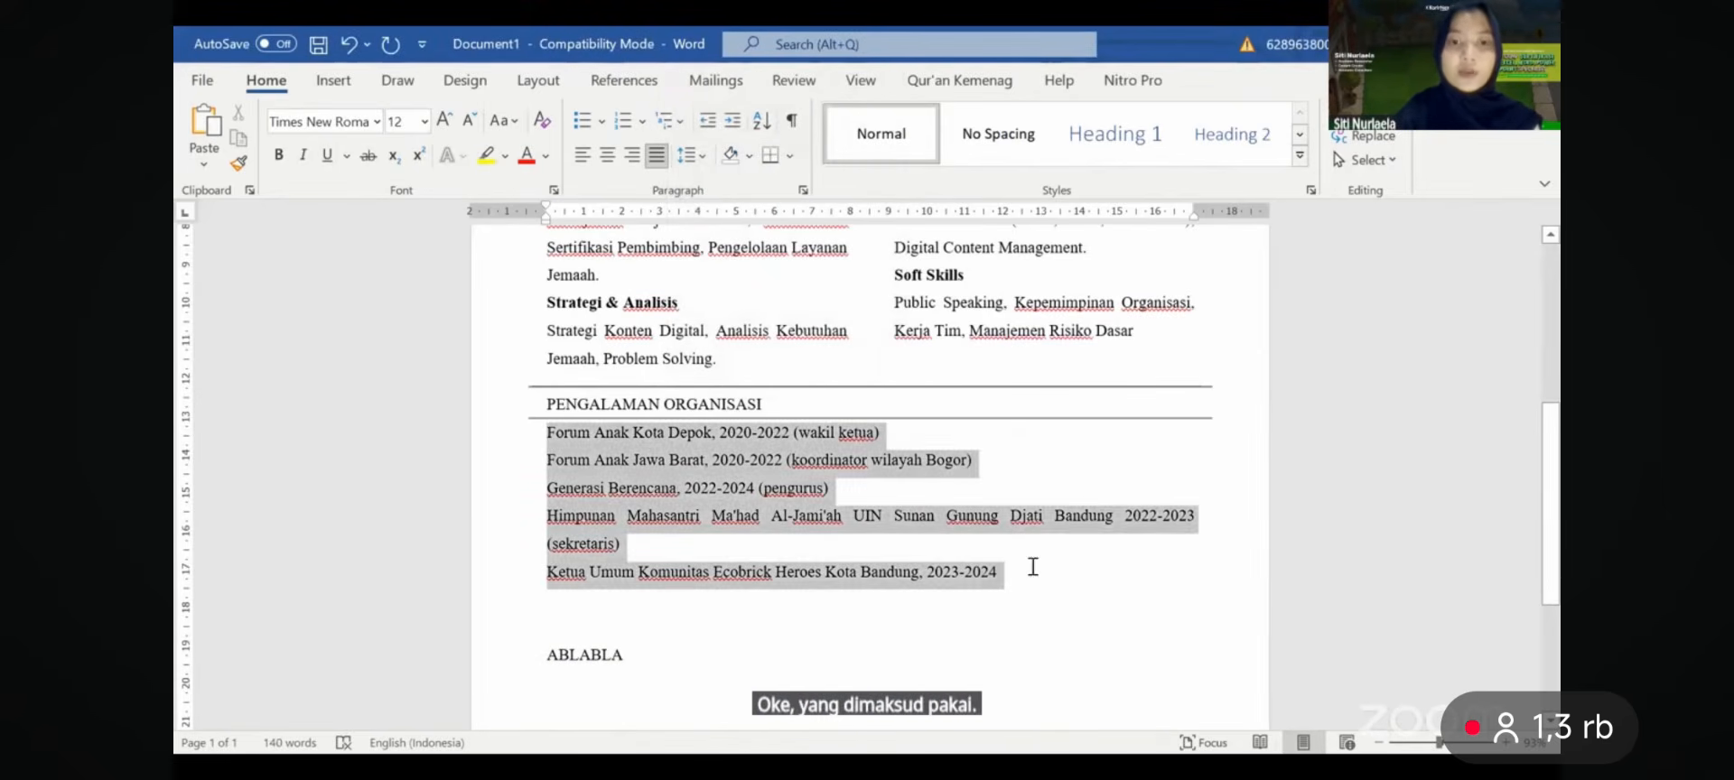
click(583, 122)
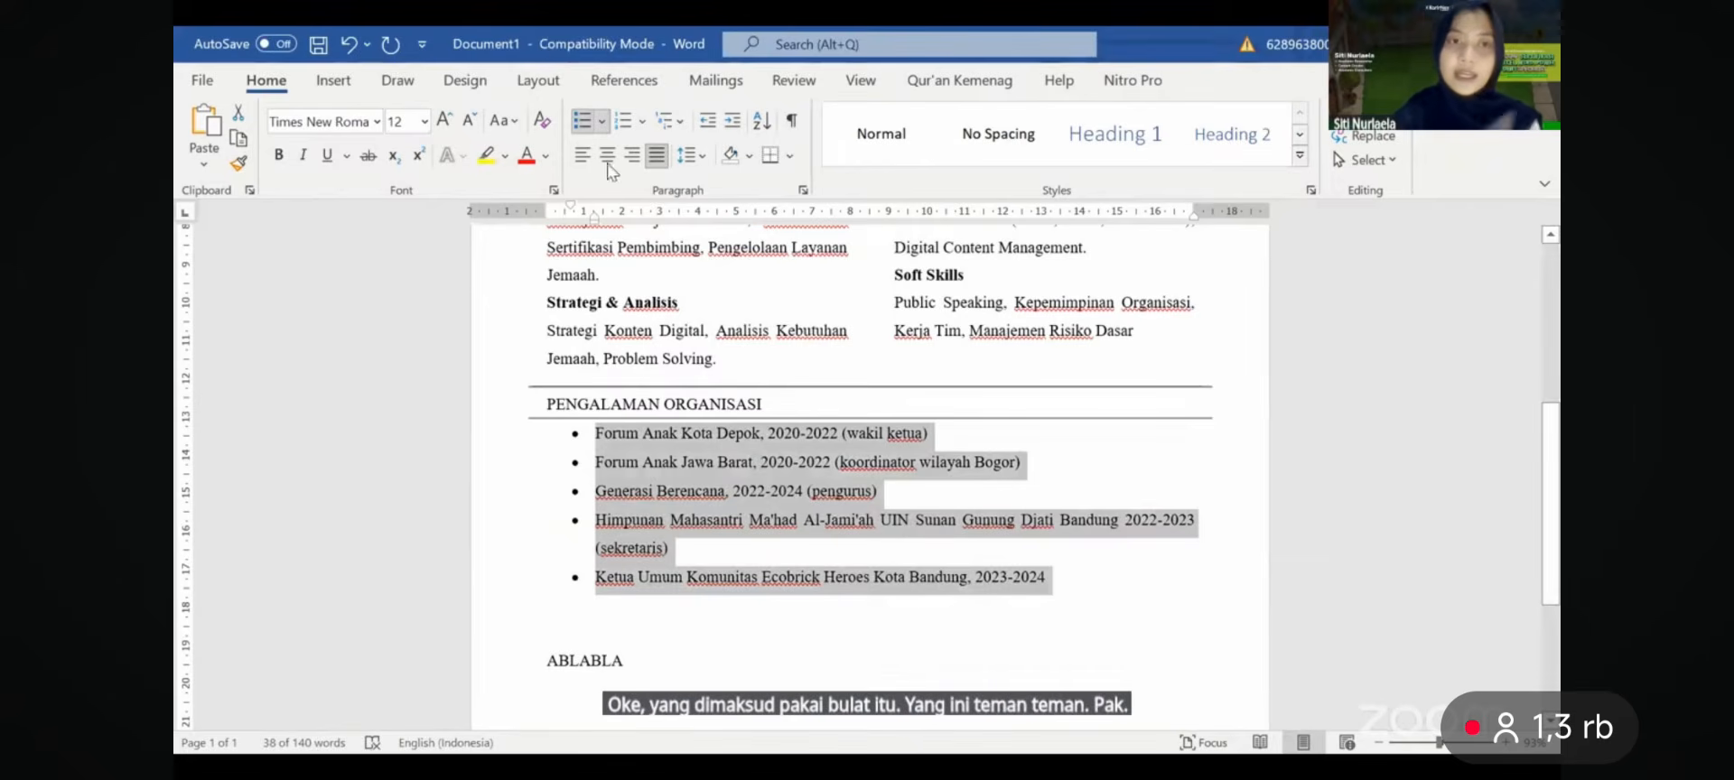
click(599, 123)
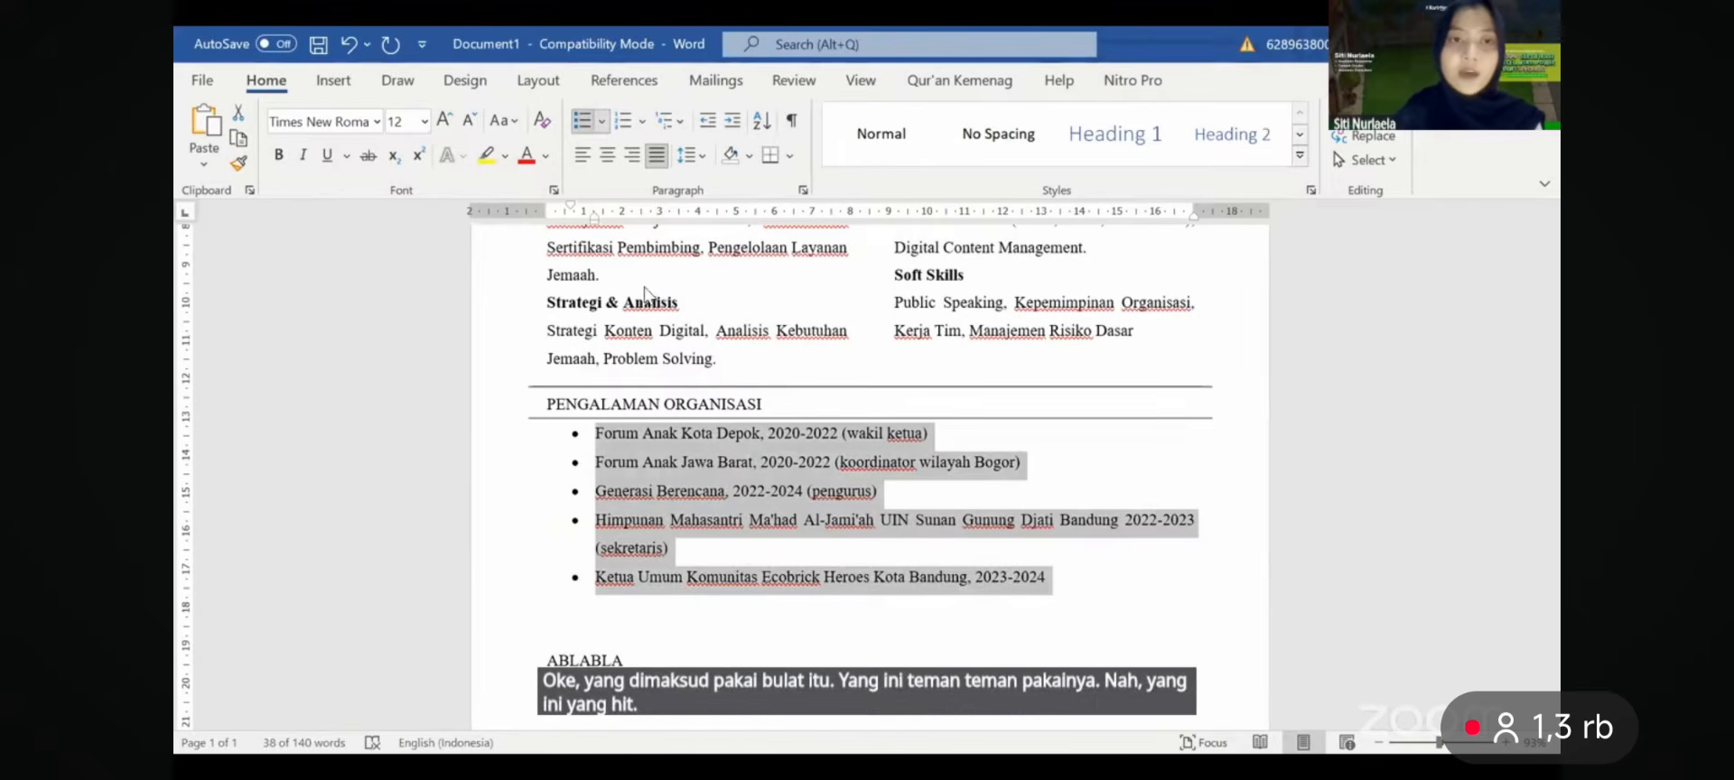
click(647, 291)
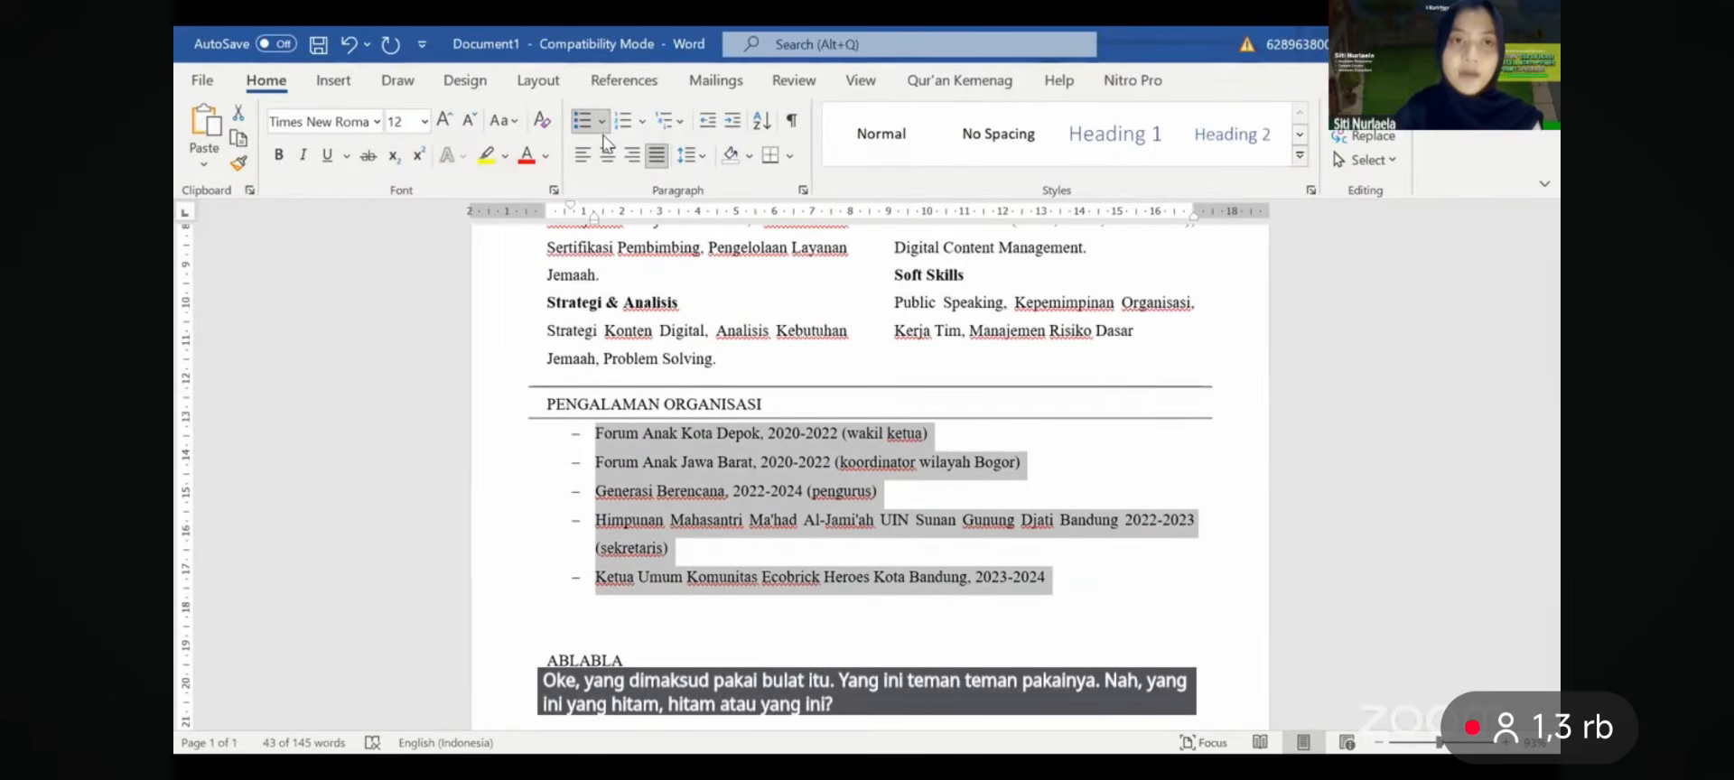
click(602, 124)
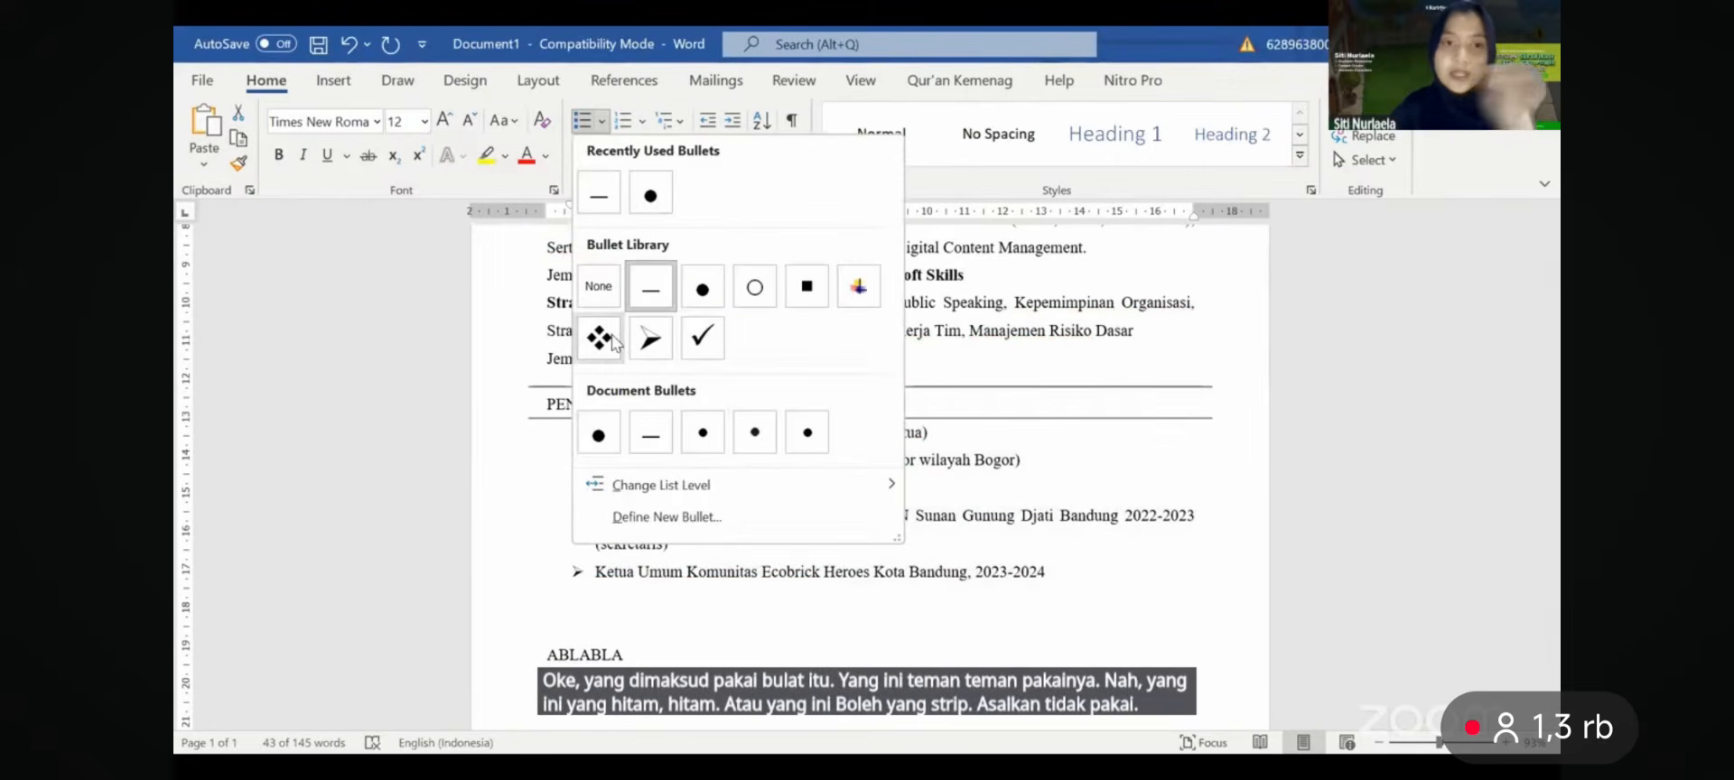
click(858, 285)
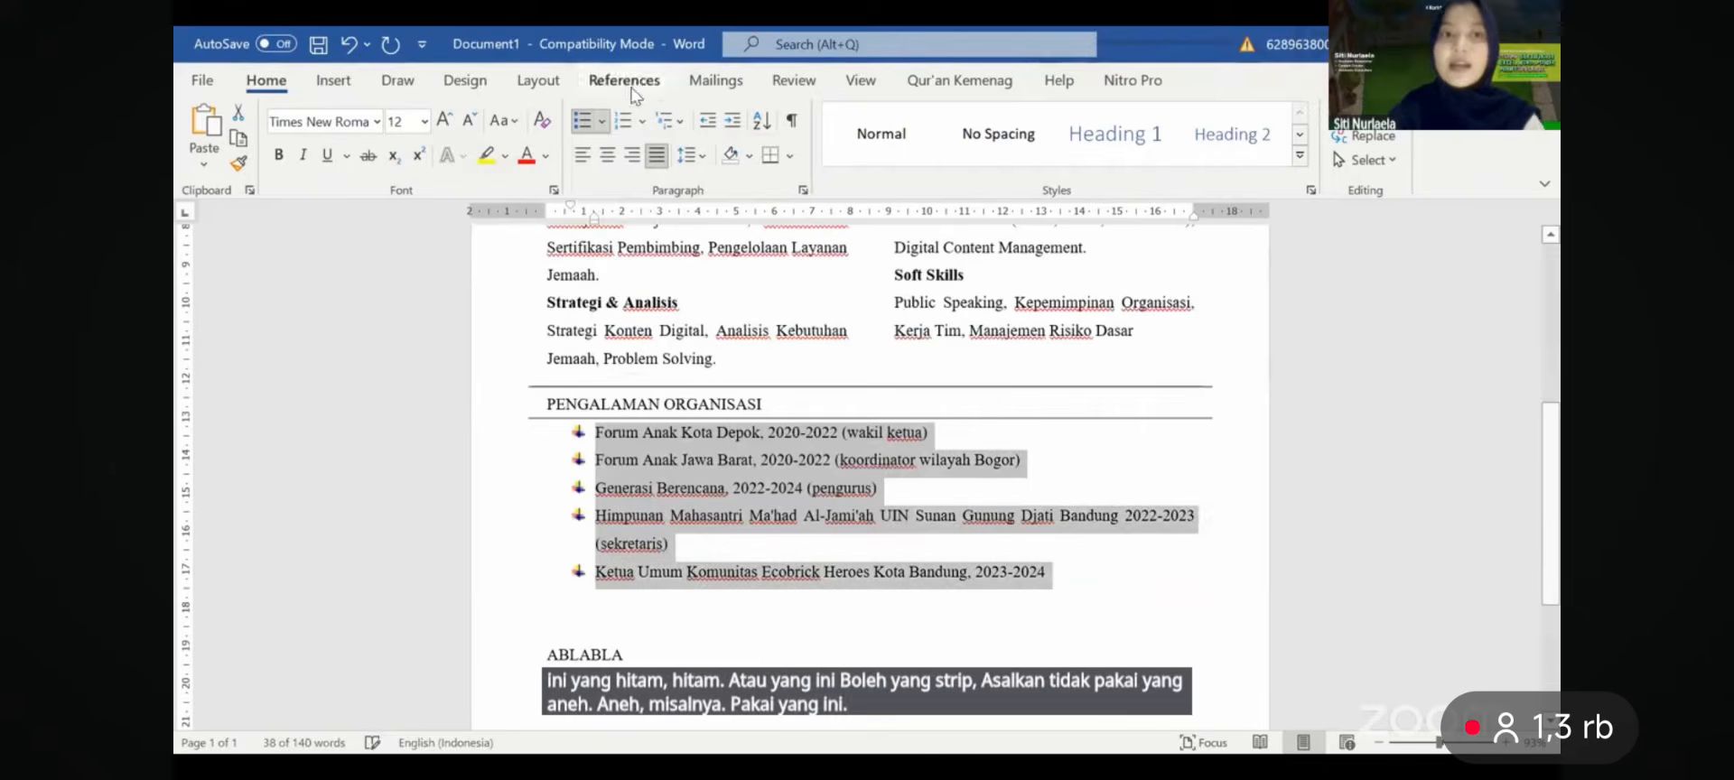
click(608, 120)
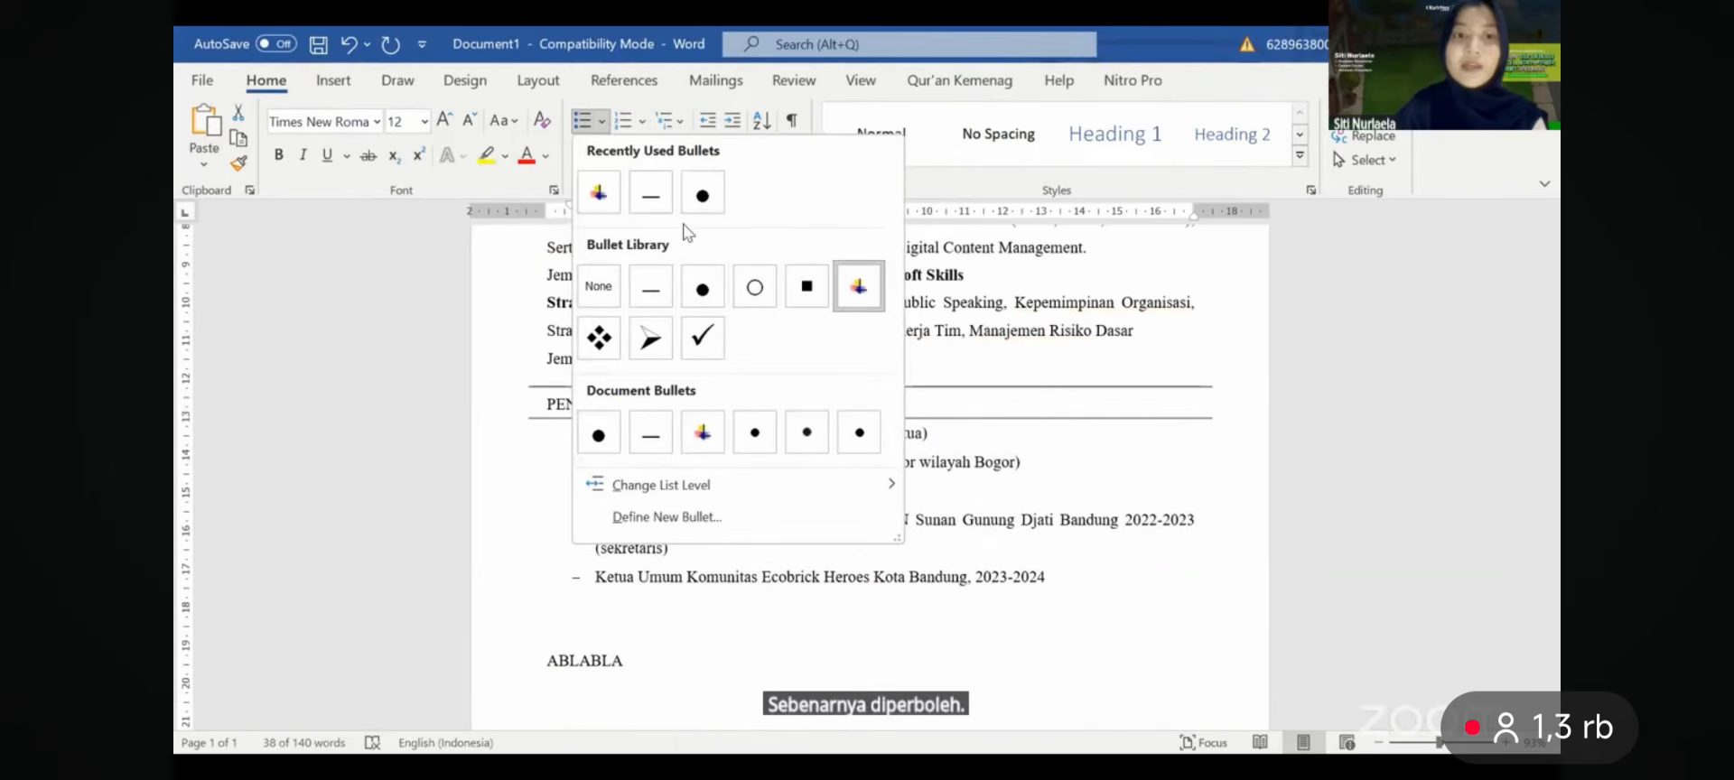
click(616, 431)
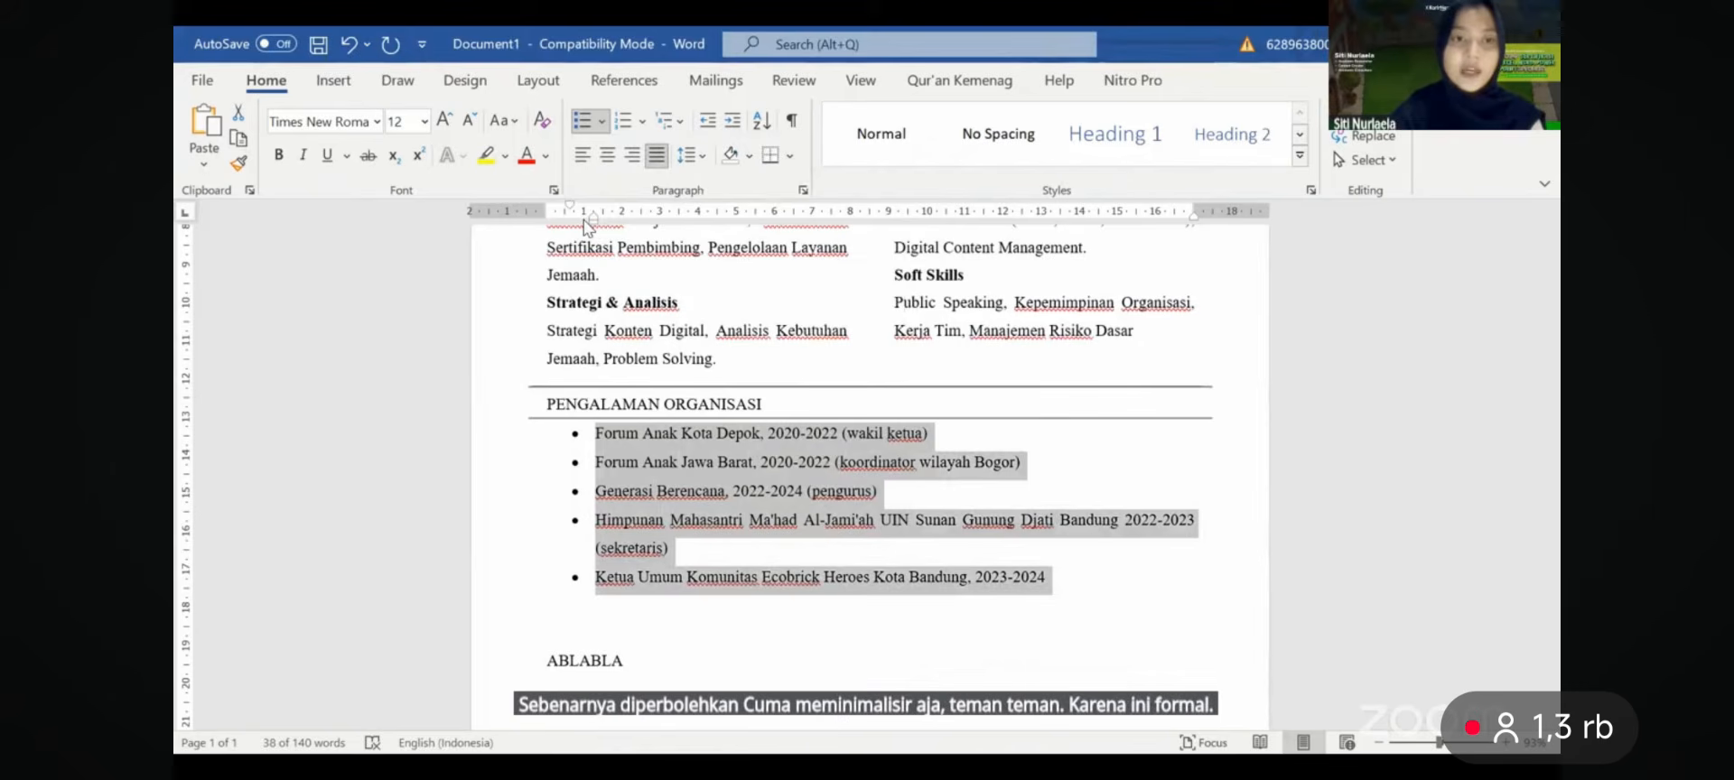
drag(585, 220, 560, 213)
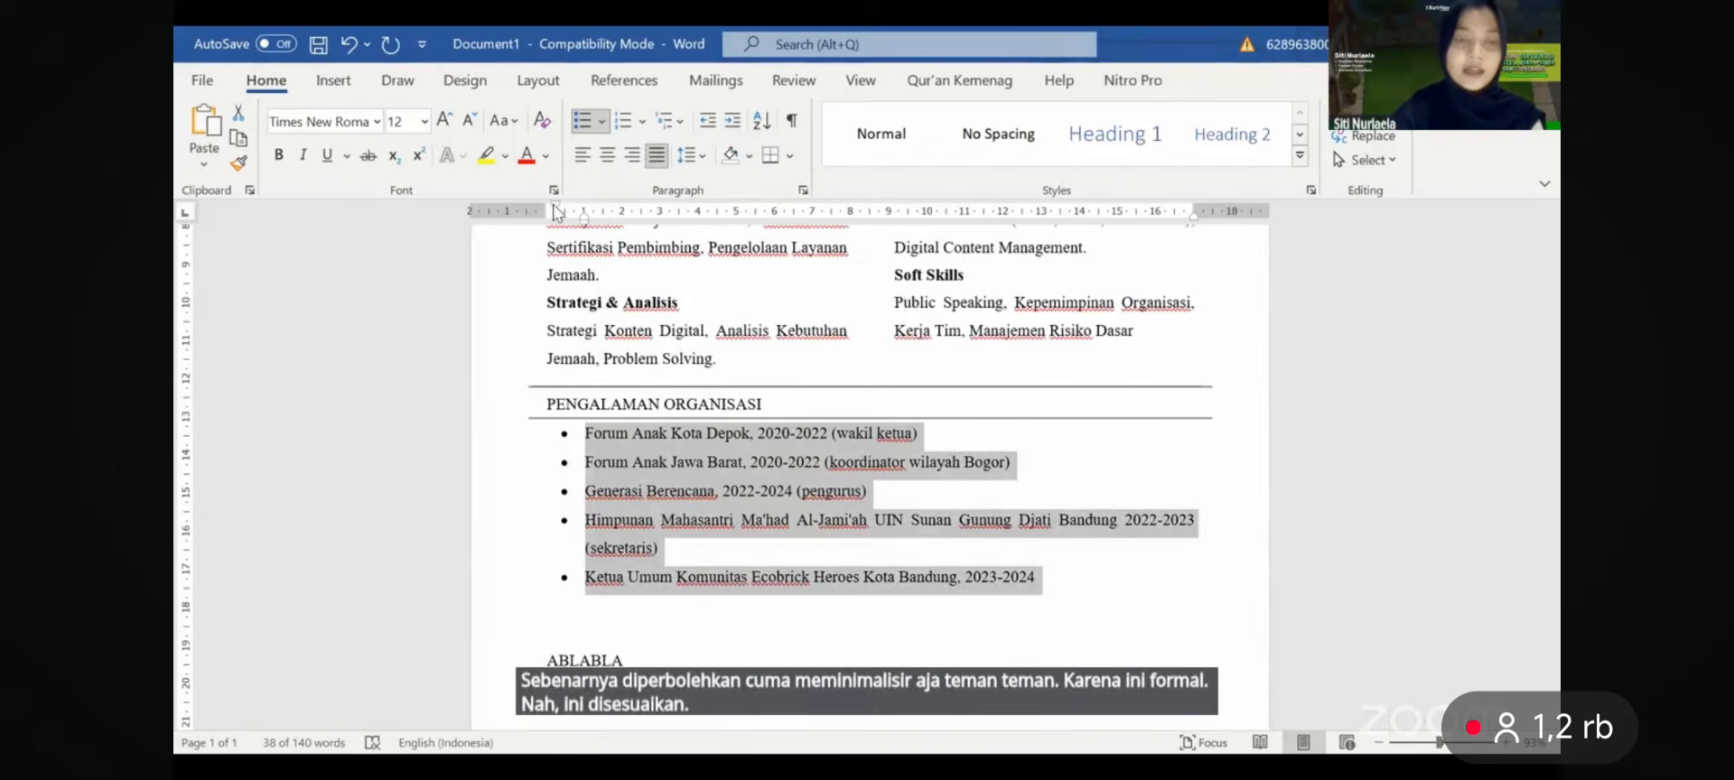
click(724, 380)
scroll(724, 380, down, 3)
scroll(722, 380, up, 4)
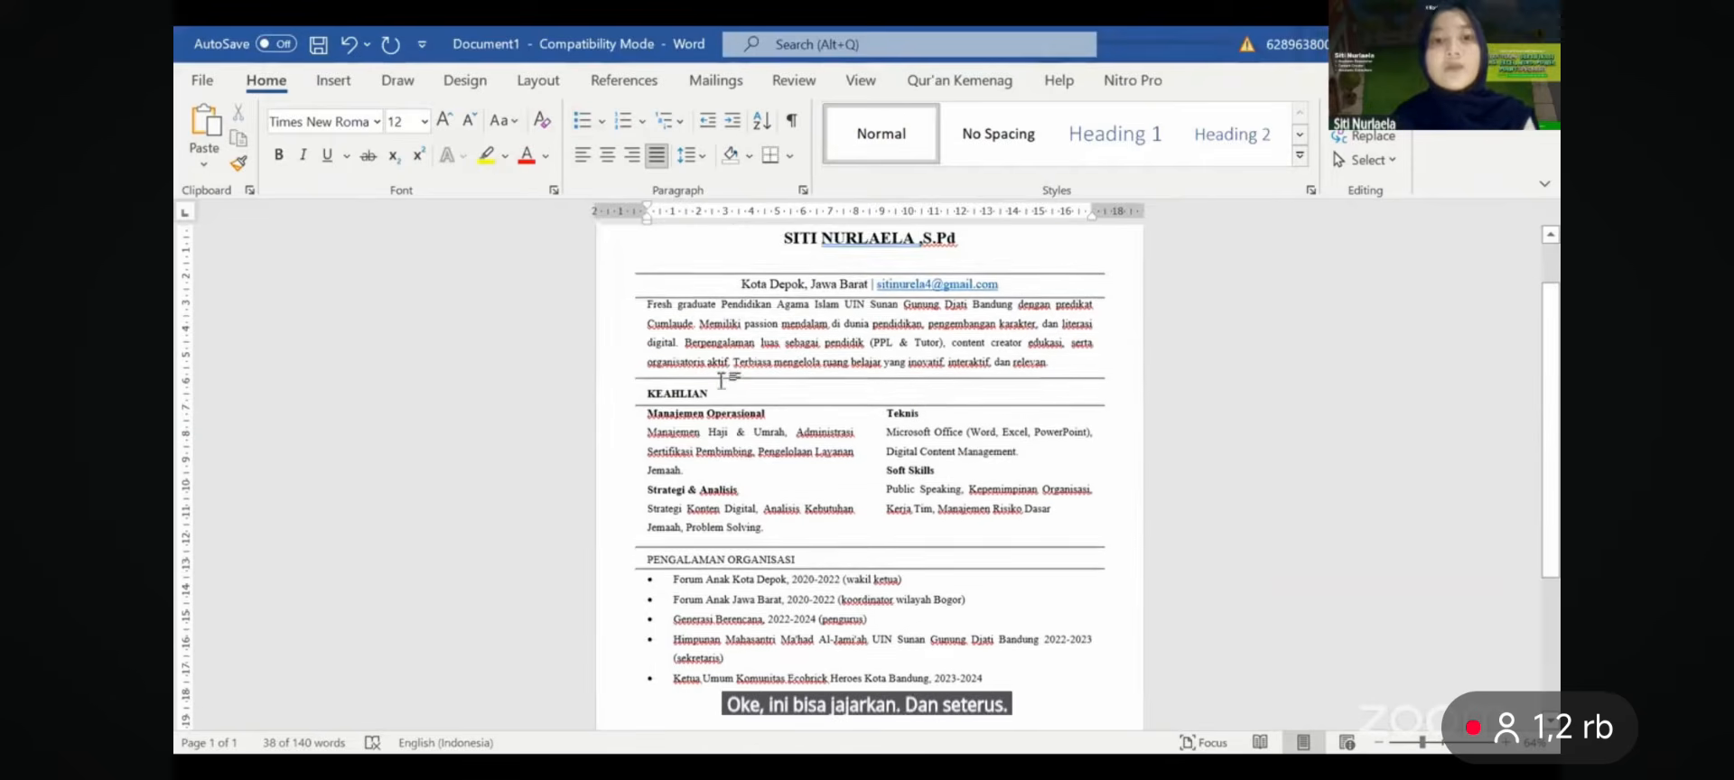
- Select the PENGALAMAN ORGANISASI heading line and apply Bold from the mini toolbar
scroll(722, 380, down, 5)
scroll(722, 380, up, 1)
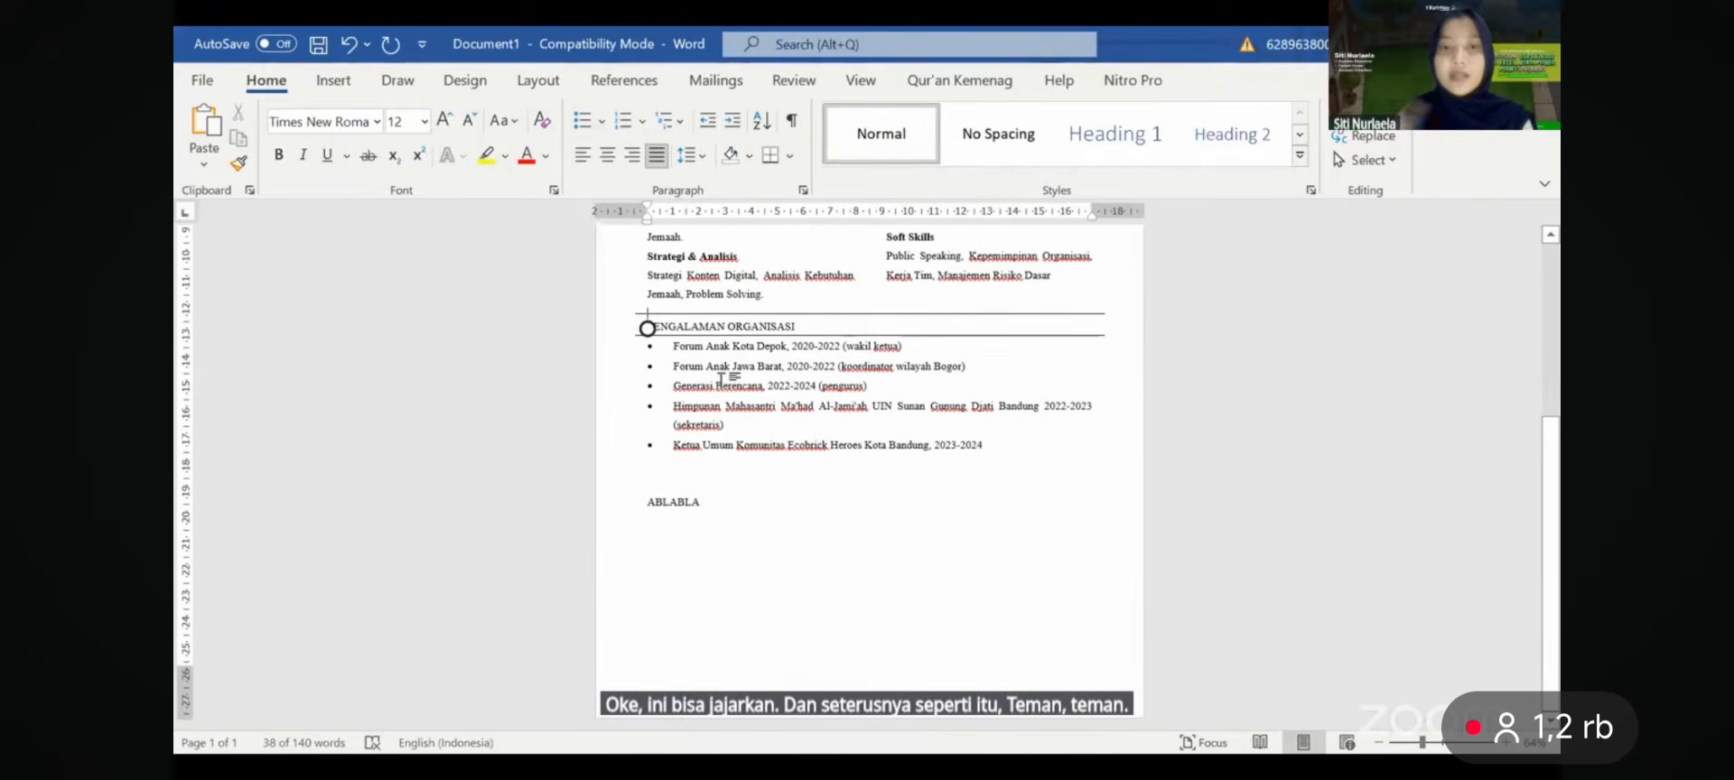
triple_click(798, 325)
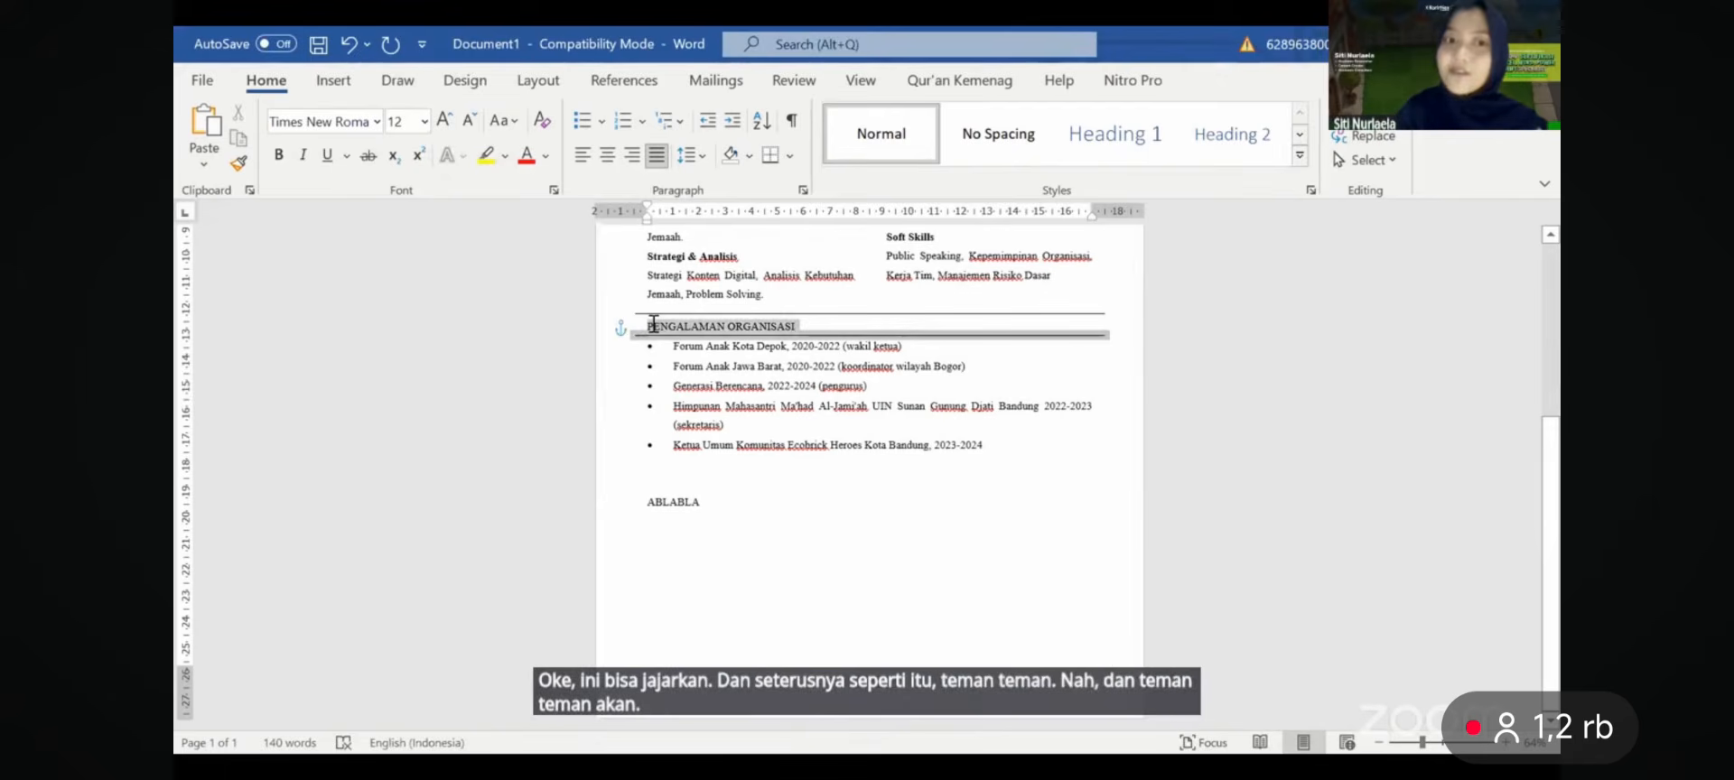
click(666, 288)
click(830, 435)
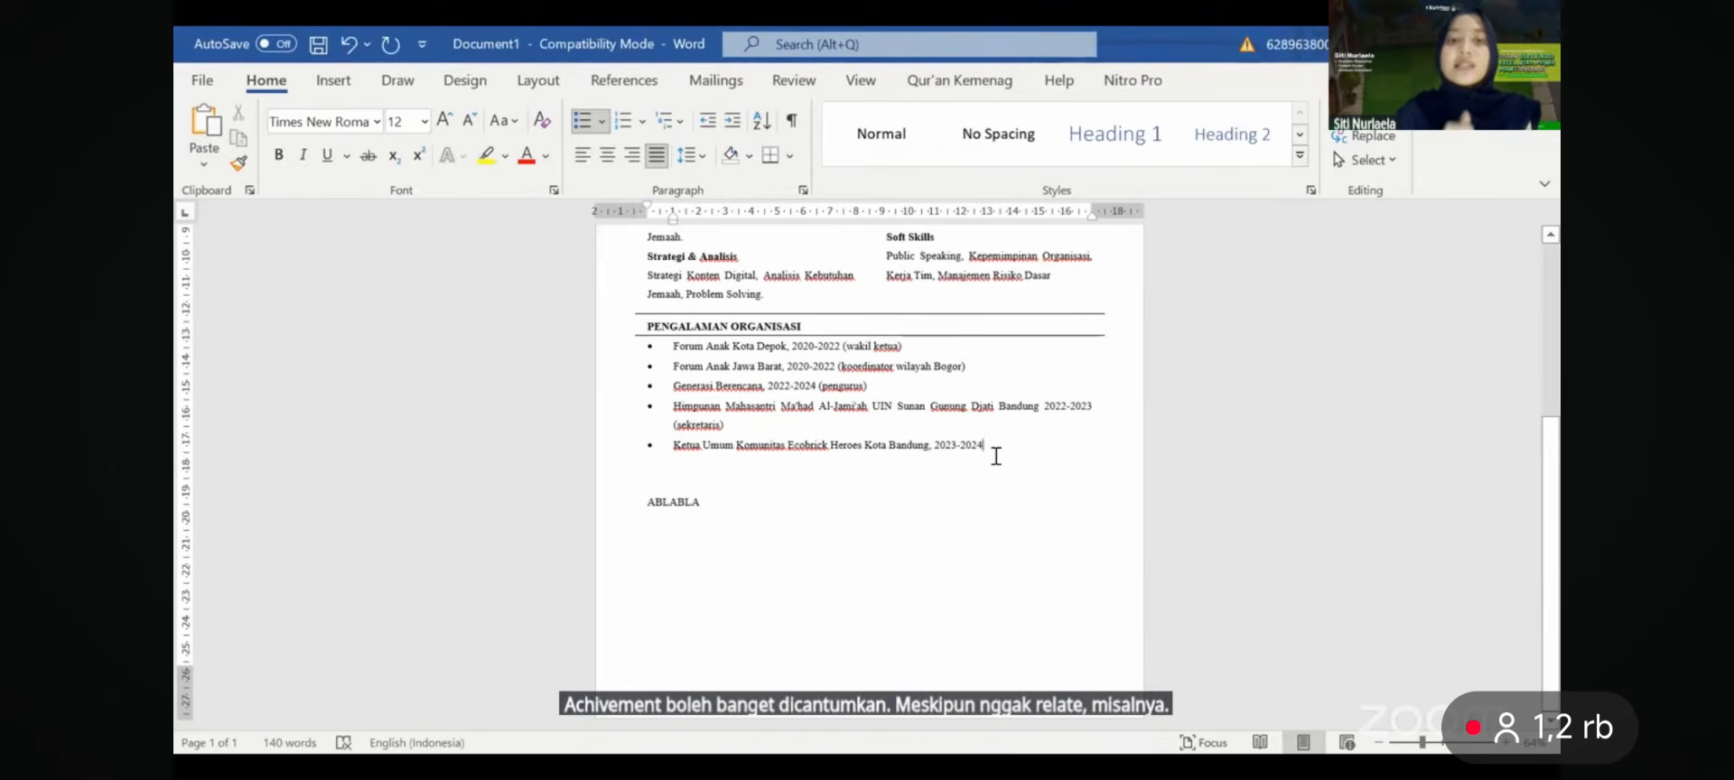
- Review the finished CV, then switch to the slide PDF and scroll to page 18
scroll(996, 456, up, 5)
scroll(997, 456, up, 1)
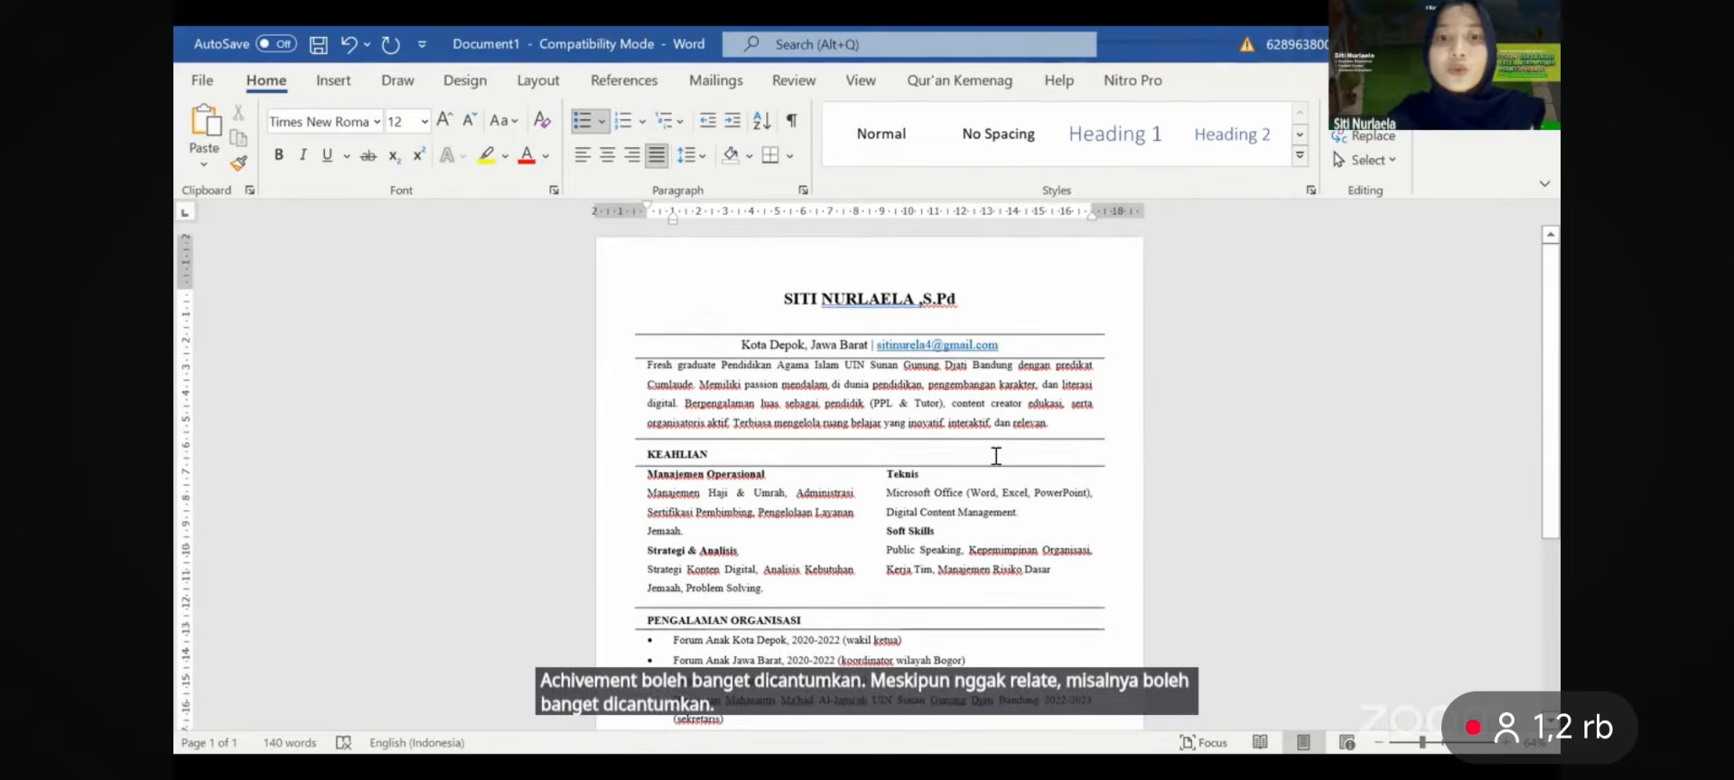
ctrl+scroll(996, 457, up, 3)
scroll(997, 456, down, 2)
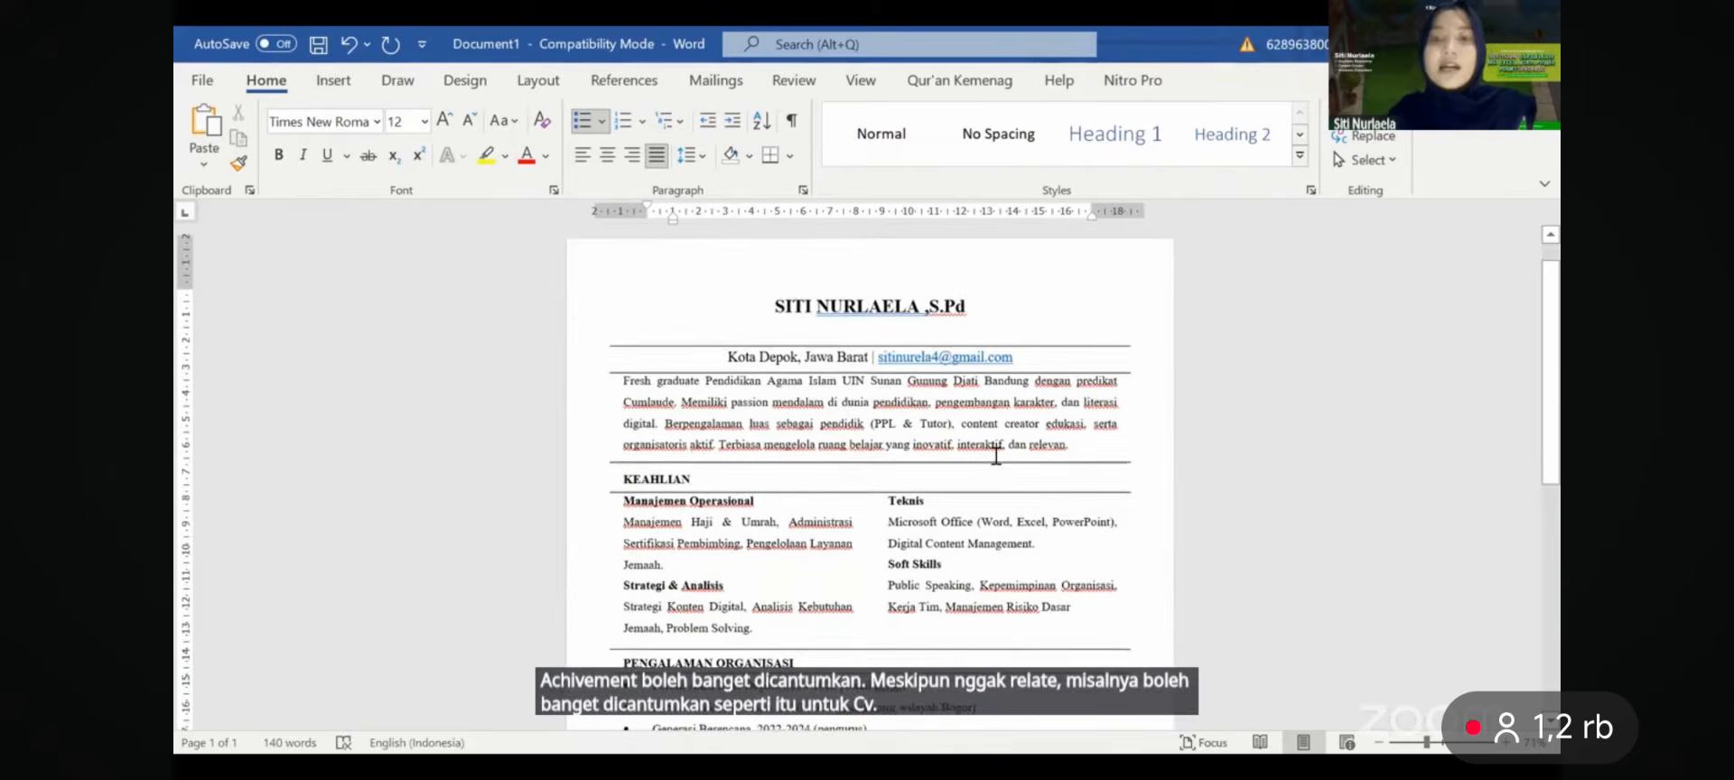
scroll(996, 456, down, 4)
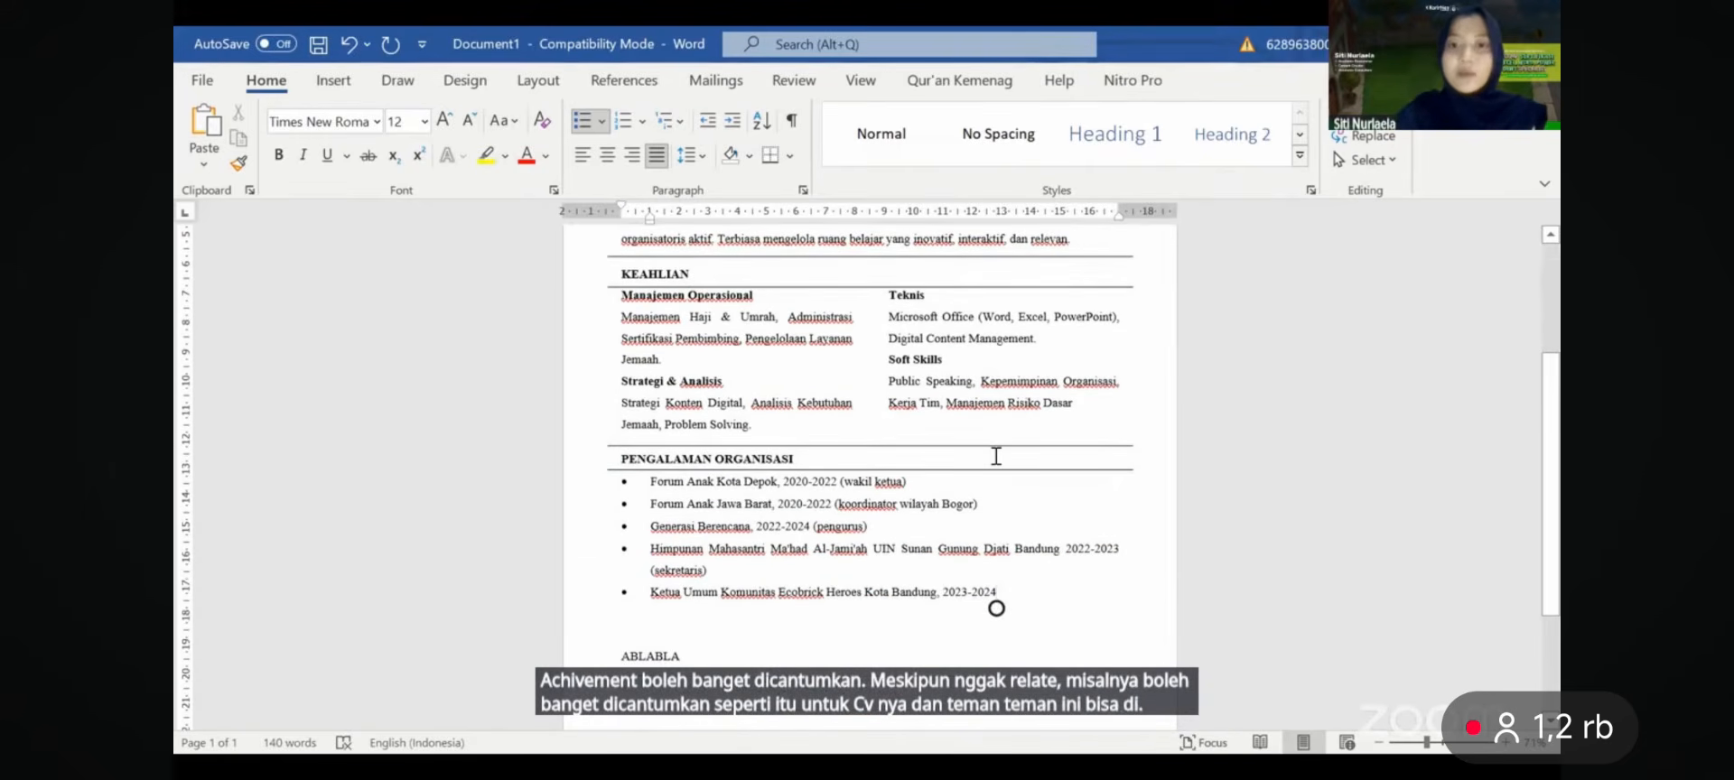
scroll(996, 457, up, 4)
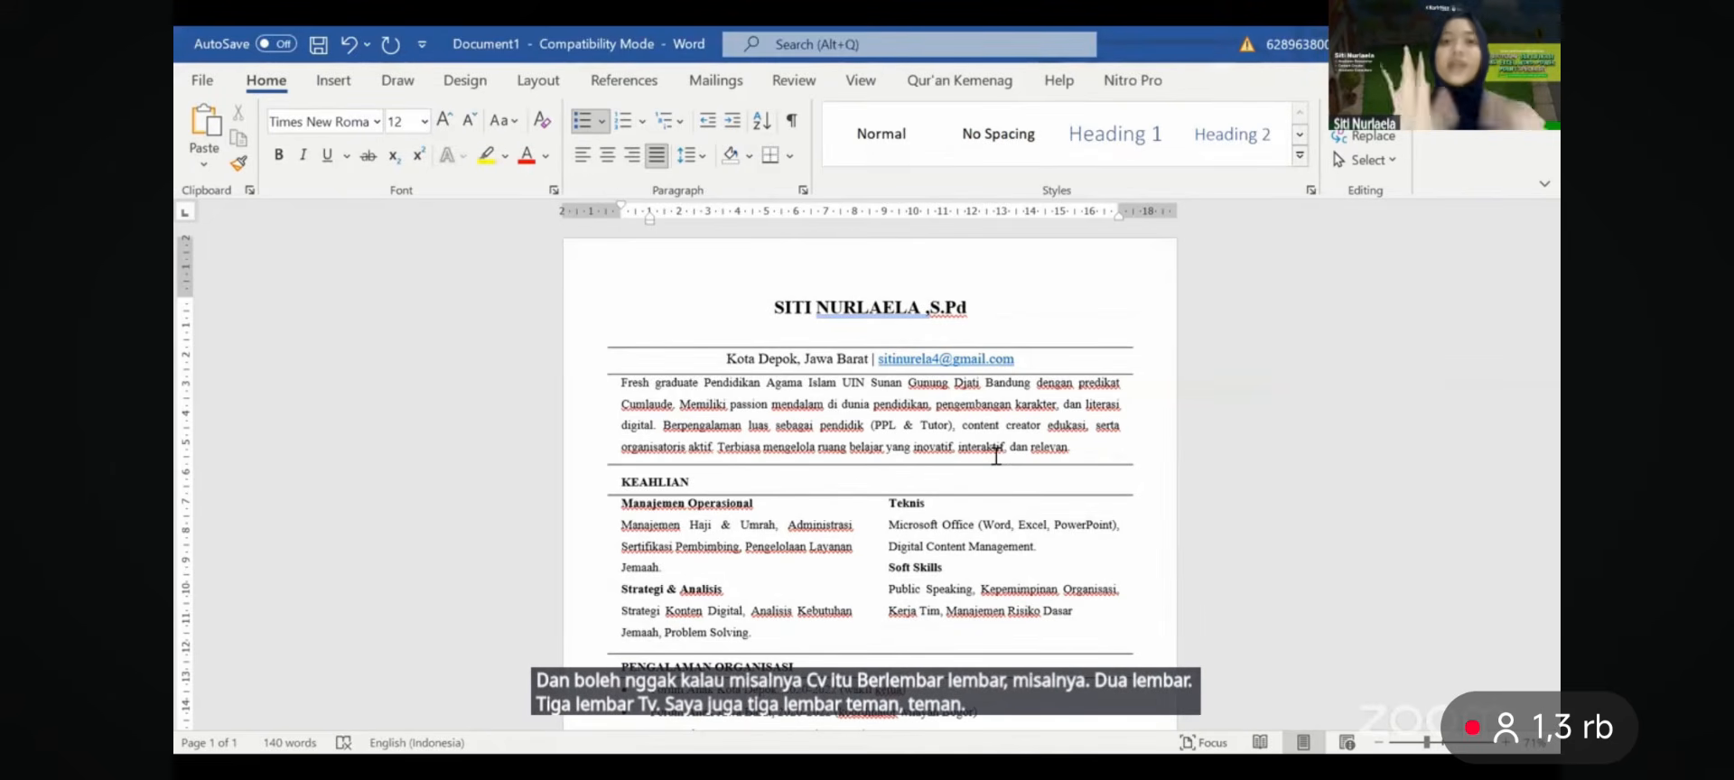
click(913, 441)
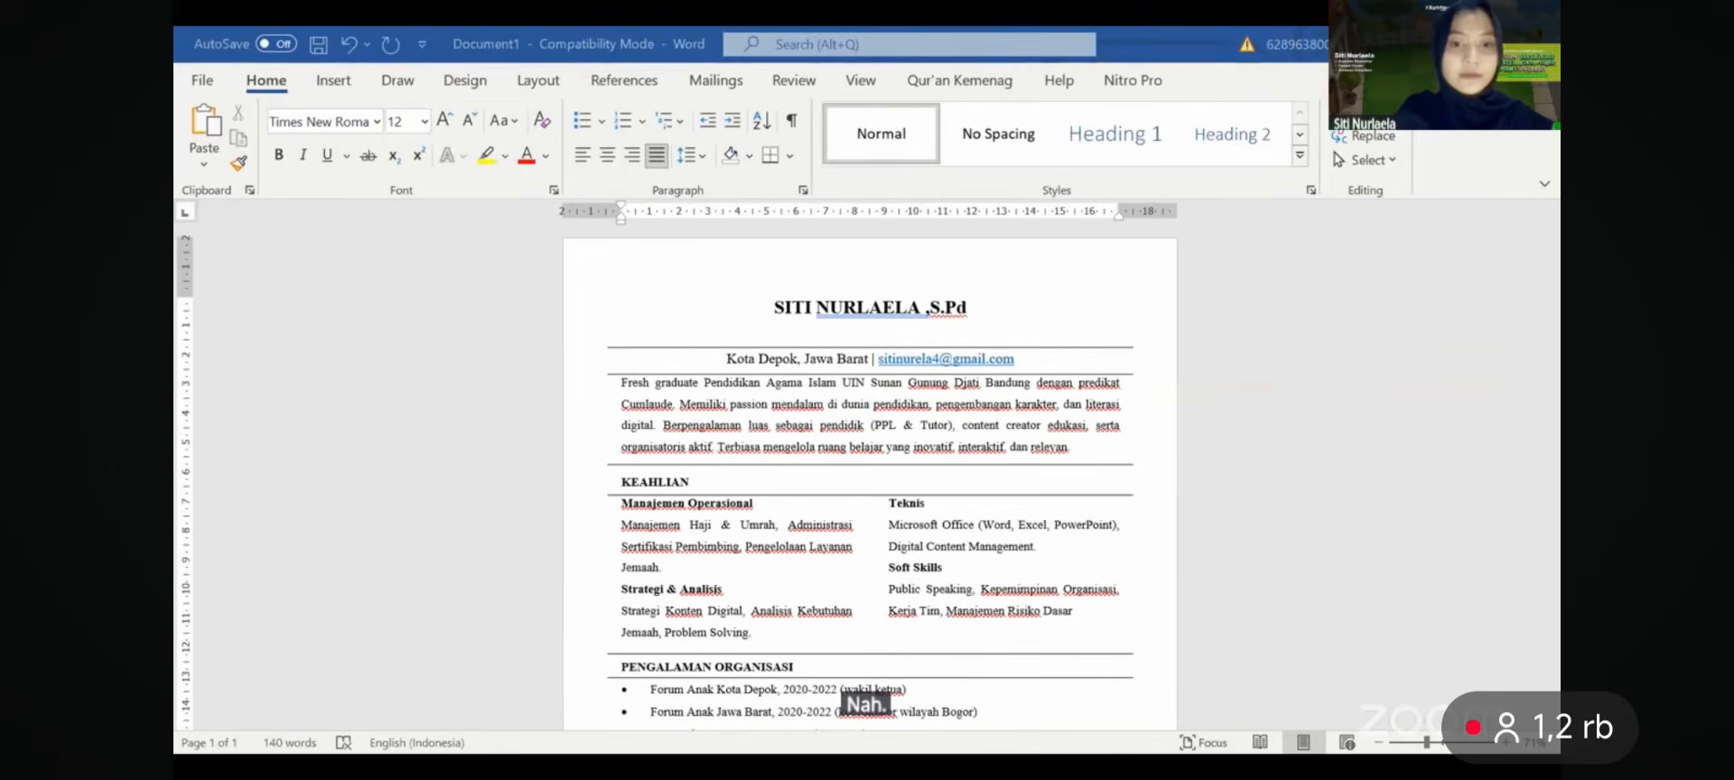
key(alt+Tab)
scroll(1380, 530, down, 6)
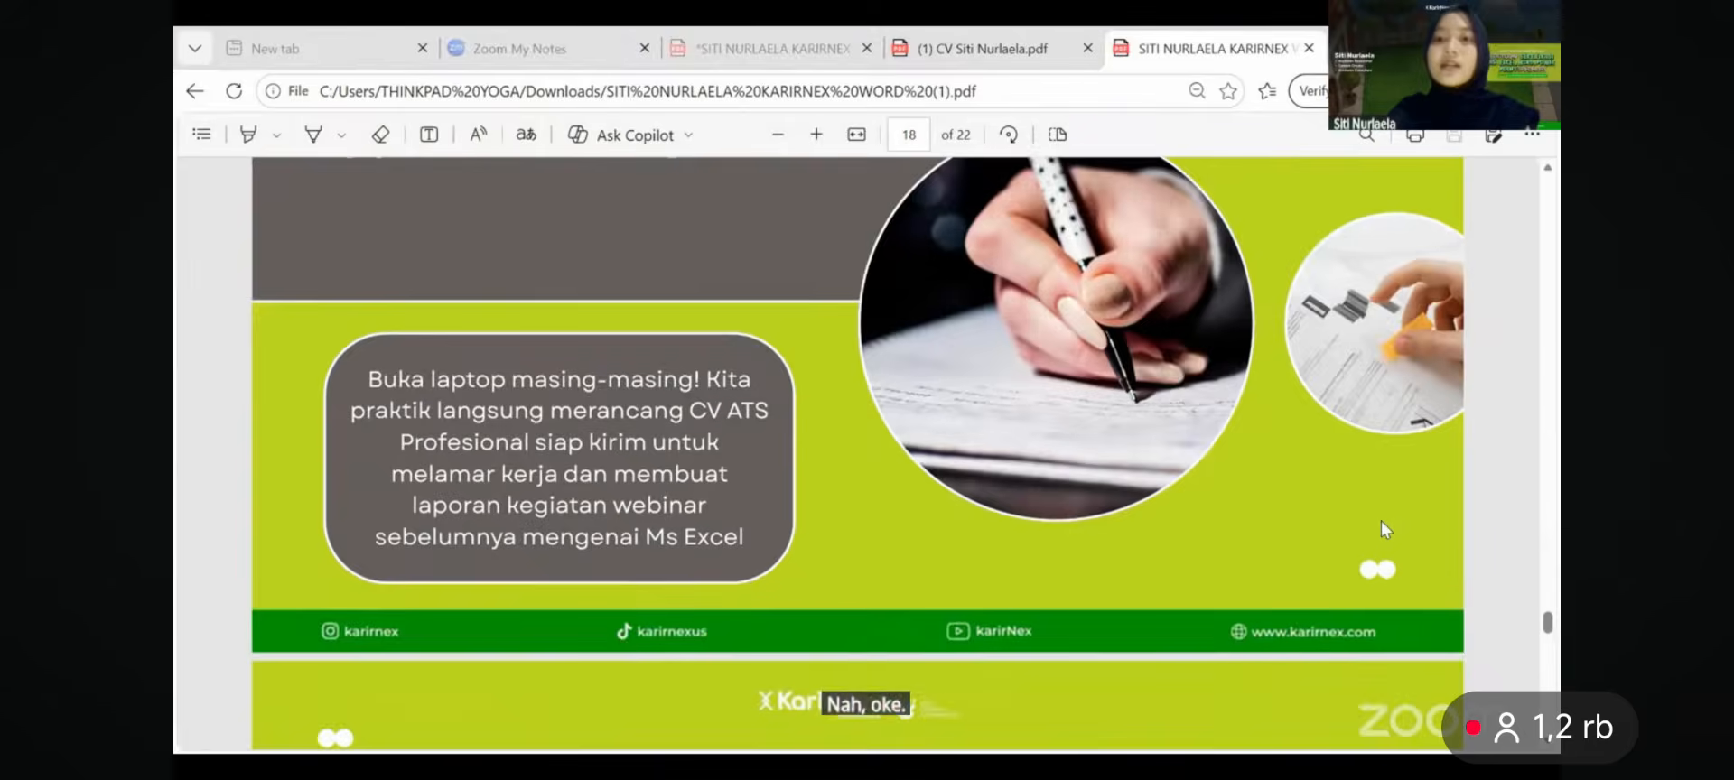